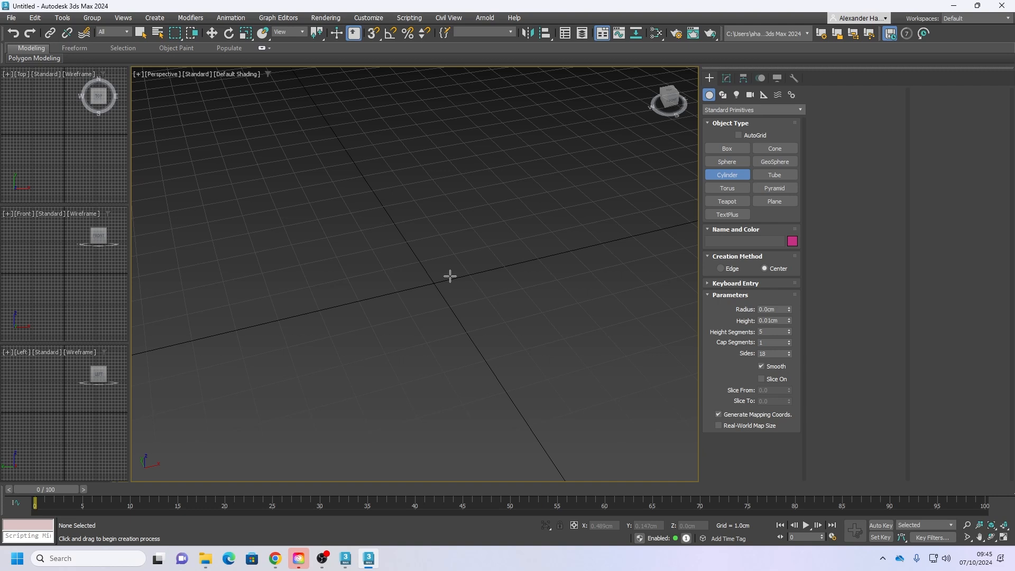
Step: Create a six-sided cylinder with one height segment at the grid origin, about 2.7 cm in radius and 4.1 cm high
double_click(771, 354)
key(BackSpace)
double_click(770, 331)
text(1)
drag(433, 283, 520, 330)
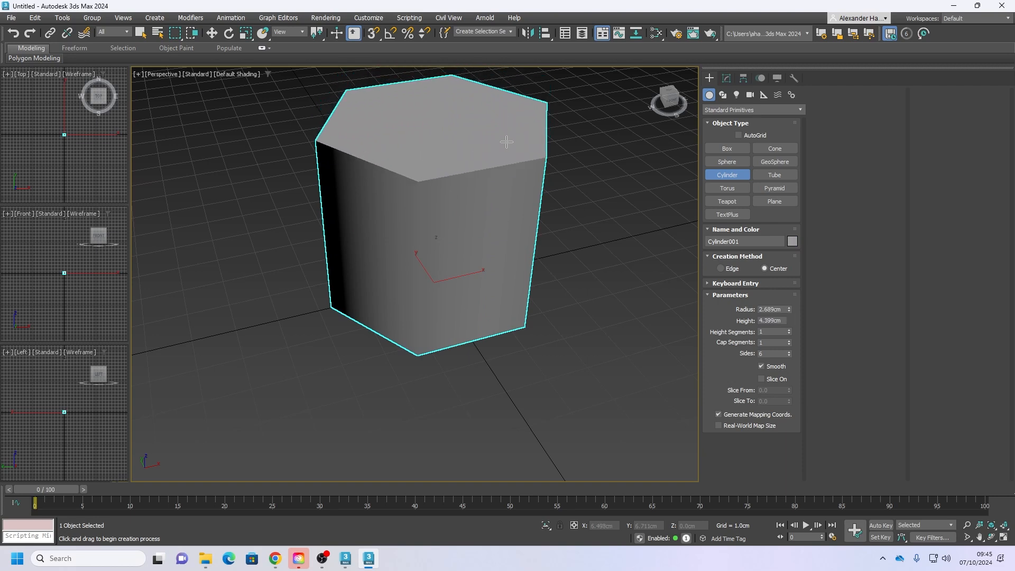
click(501, 221)
alt+middle_drag(501, 222, 513, 272)
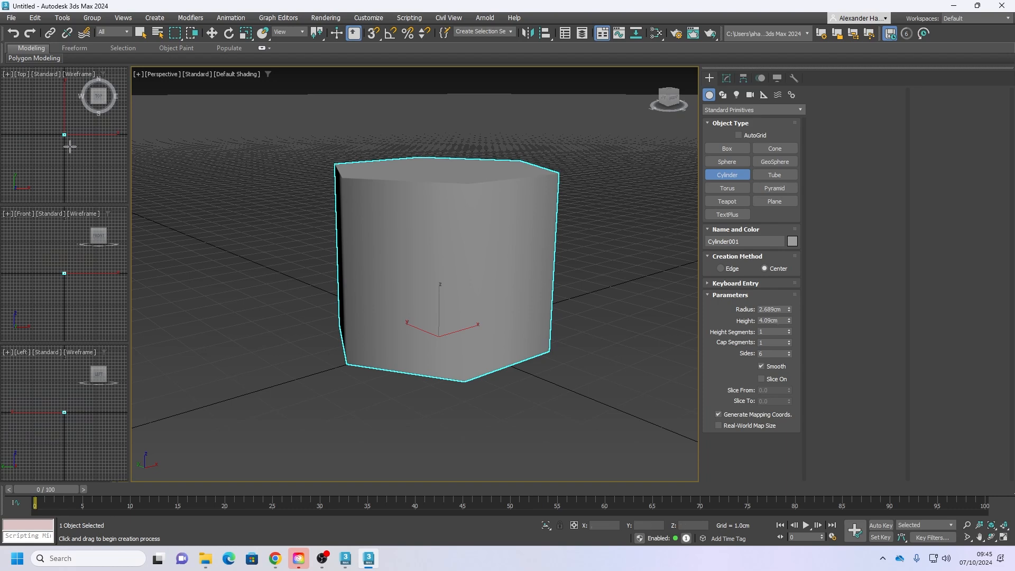
Step: Turn off smoothing for the cylinder and display its edges in the perspective viewport
double_click(781, 320)
click(761, 367)
alt+middle_drag(500, 304, 524, 307)
key(F4)
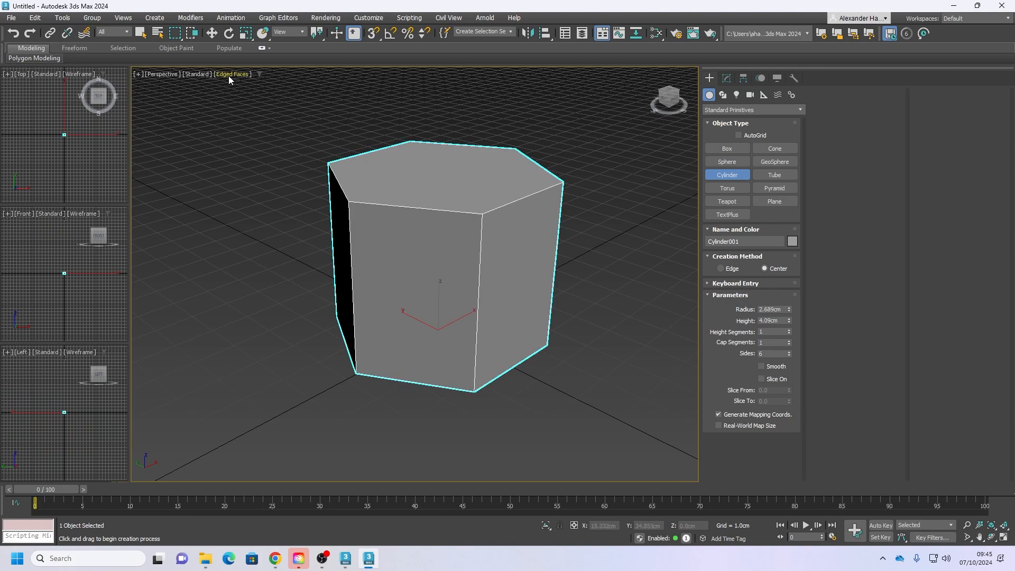
alt+middle_drag(473, 261, 484, 292)
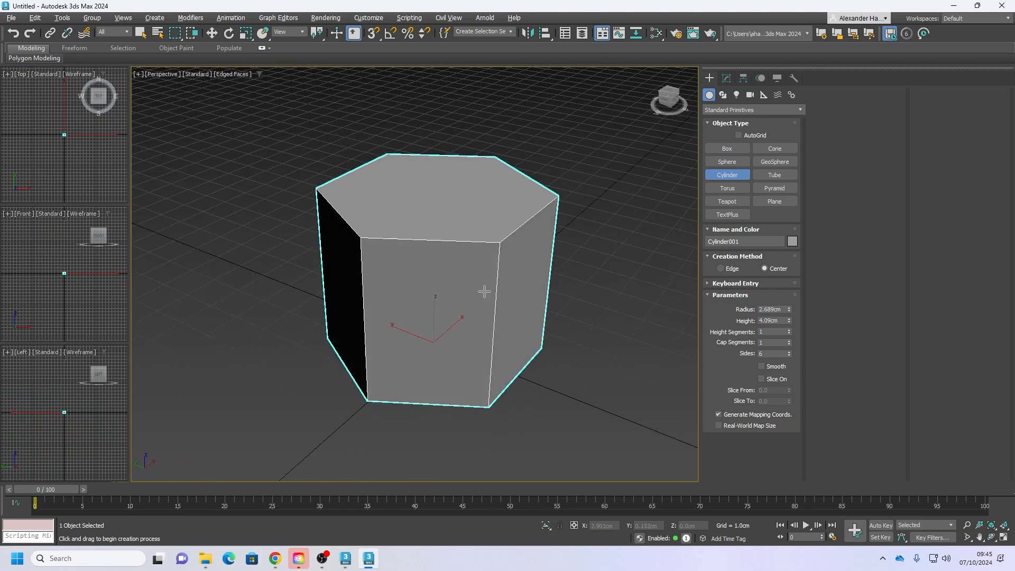
Step: Set the cylinder's height to 30 cm
drag(780, 321, 738, 323)
text(30)
key(Tab)
scroll(582, 327, down, 5)
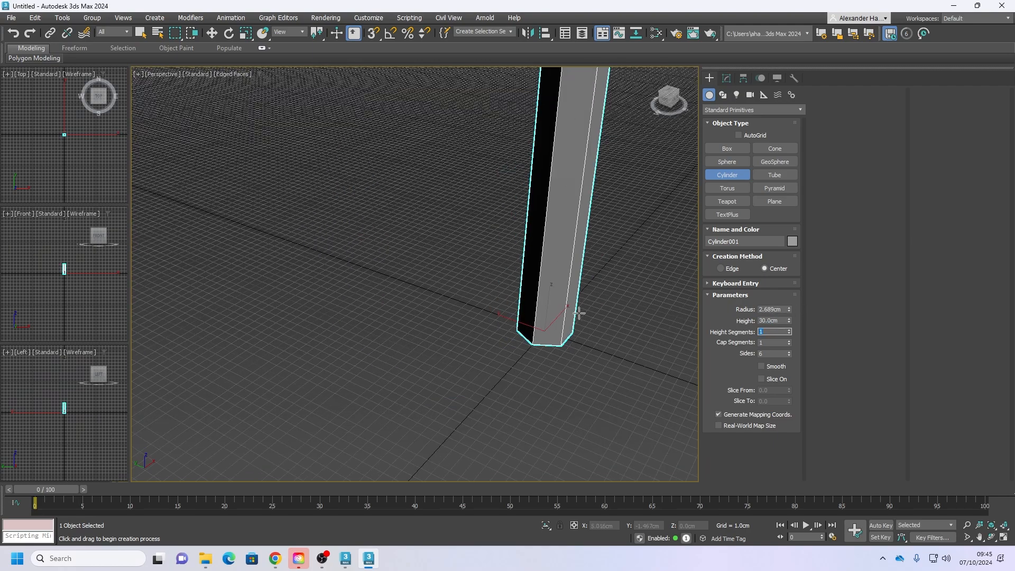
middle_drag(577, 312, 460, 428)
middle_drag(574, 396, 574, 370)
key(super)
key(super)
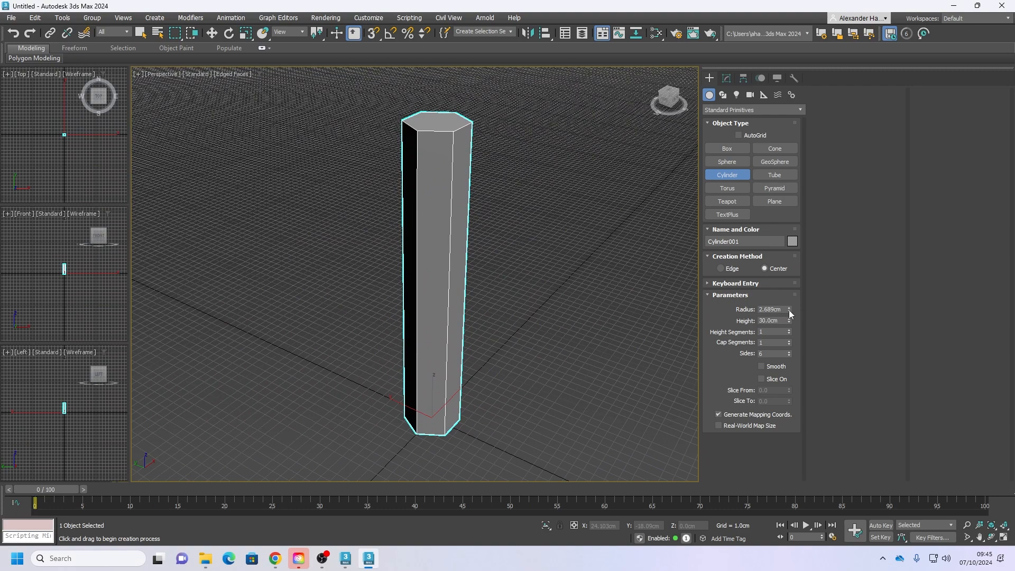
Step: Widen the cylinder and set its radius to exactly 15 cm
drag(791, 314, 844, 79)
scroll(587, 234, down, 3)
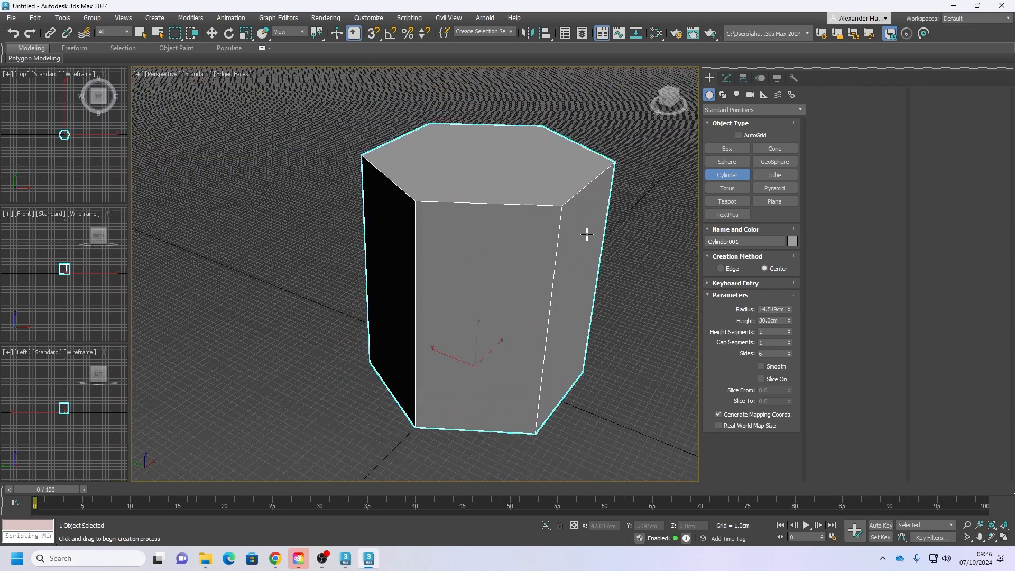
scroll(587, 235, down, 2)
double_click(786, 309)
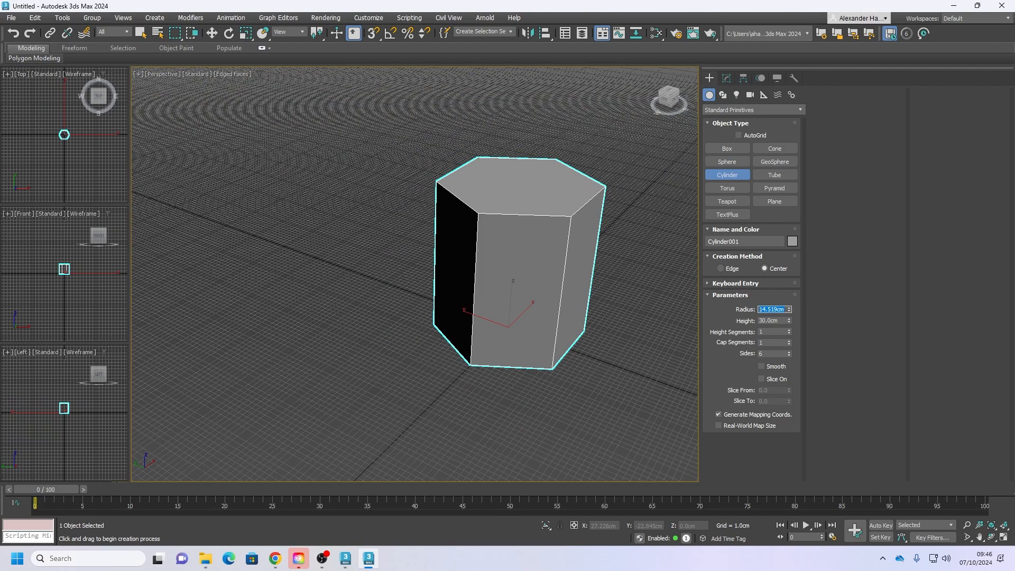
text(15)
key(Return)
middle_drag(544, 294, 507, 283)
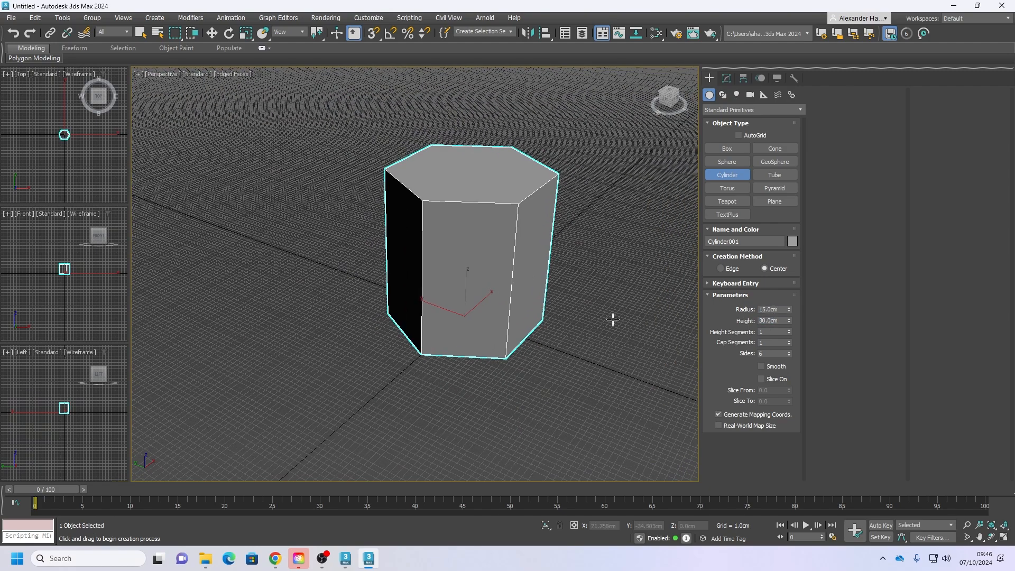
mouse_move(528, 324)
alt+middle_down()
mouse_move(513, 344)
mouse_move(513, 302)
mouse_move(516, 328)
alt+middle_up()
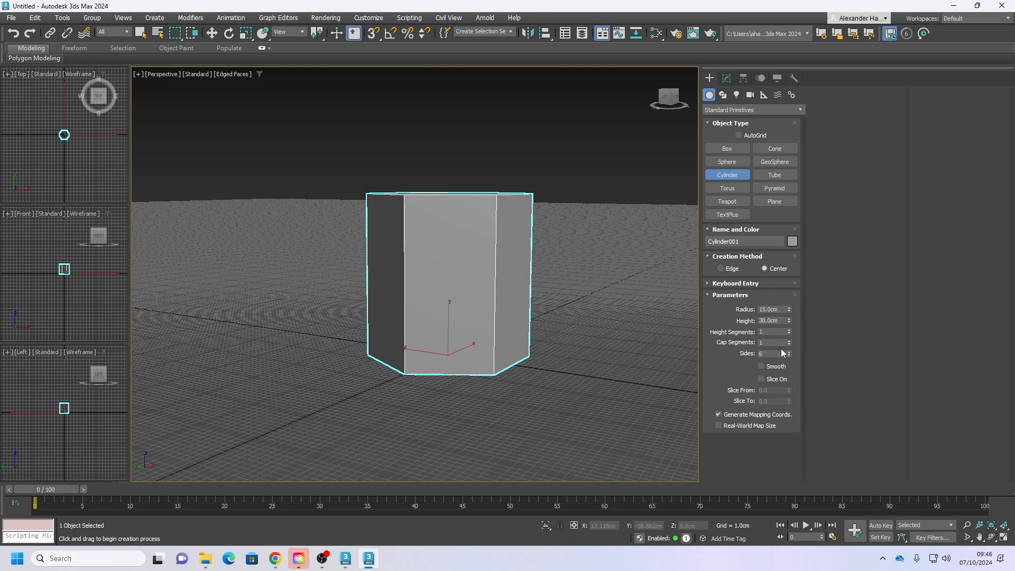
Step: Increase the cylinder's height segments to 2
click(790, 331)
mouse_move(609, 338)
middle_down()
mouse_move(617, 323)
mouse_move(608, 320)
mouse_move(619, 333)
middle_up()
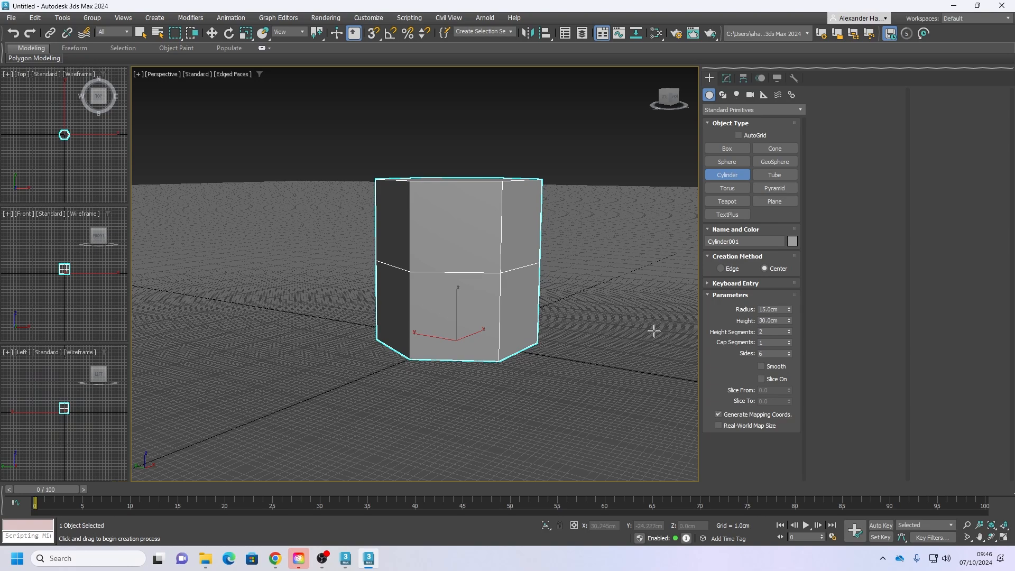
alt+middle_drag(572, 333, 489, 290)
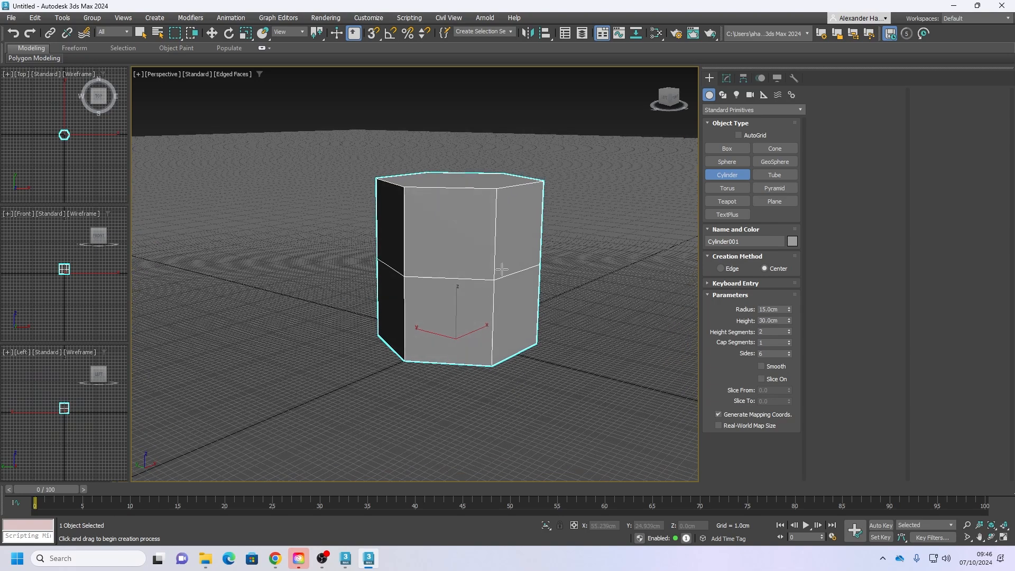
Step: Add an Edit Poly modifier to the cylinder
click(729, 79)
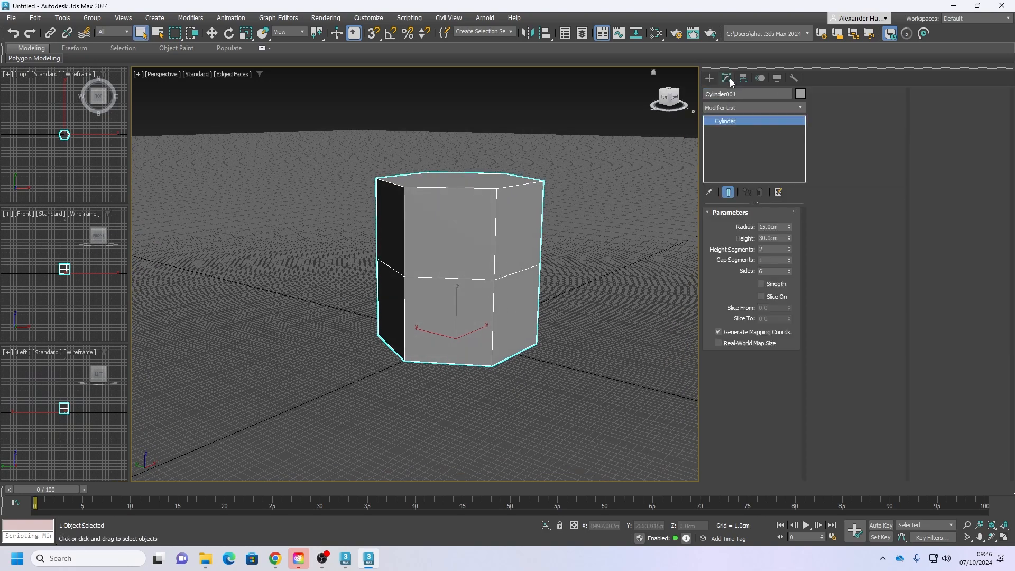
click(738, 108)
text(ed)
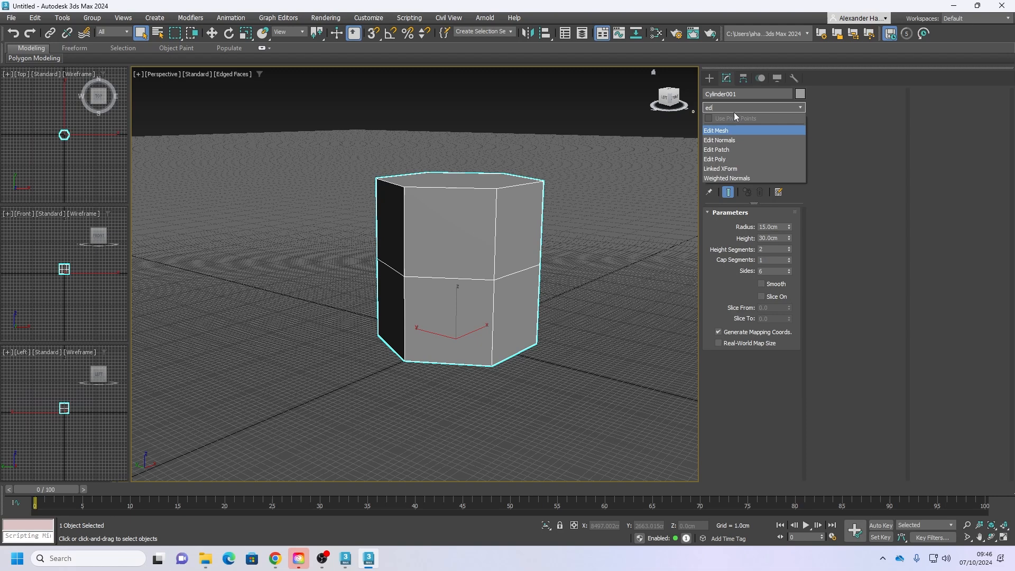
click(726, 159)
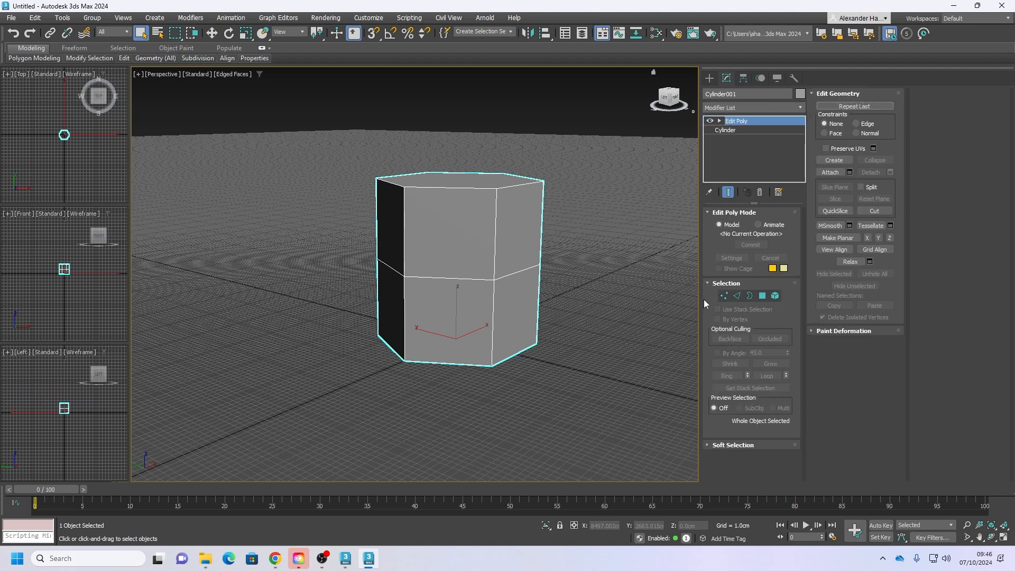
Step: Select the cylinder's top polygon and lower it to a Z position of 25 cm
click(762, 297)
click(482, 192)
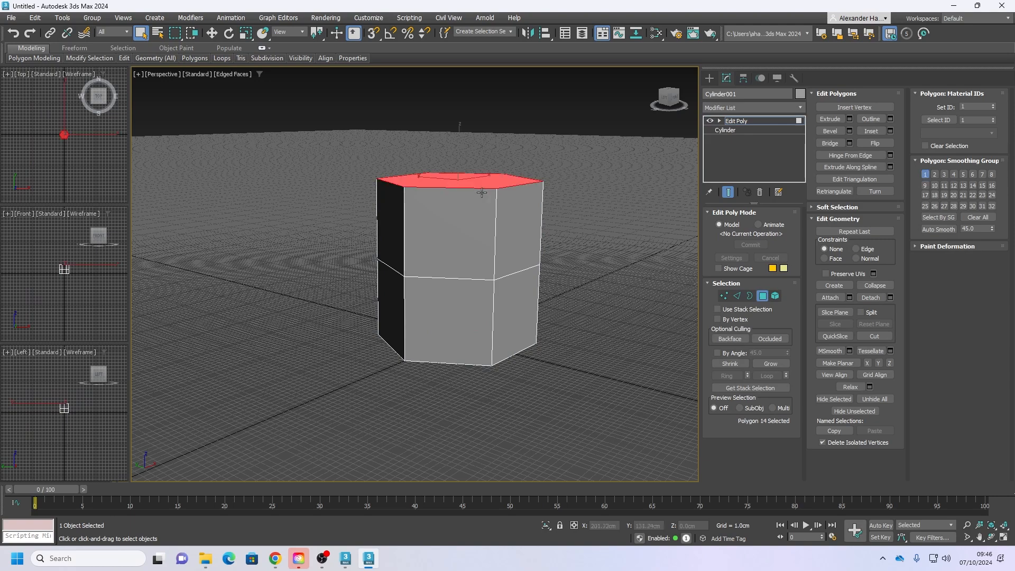
key(w)
alt+middle_drag(480, 193, 478, 187)
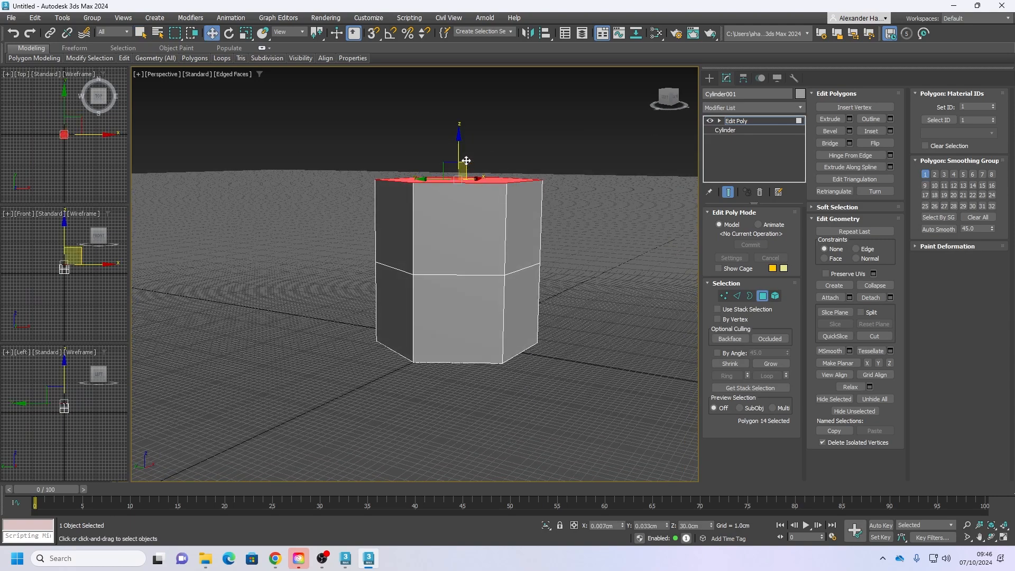
double_click(696, 525)
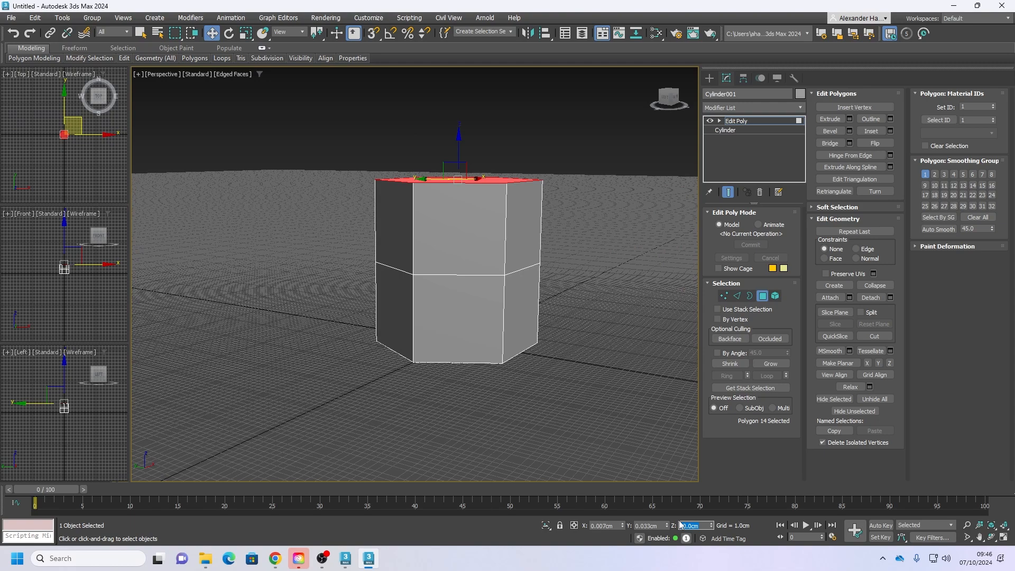
text(20)
key(Return)
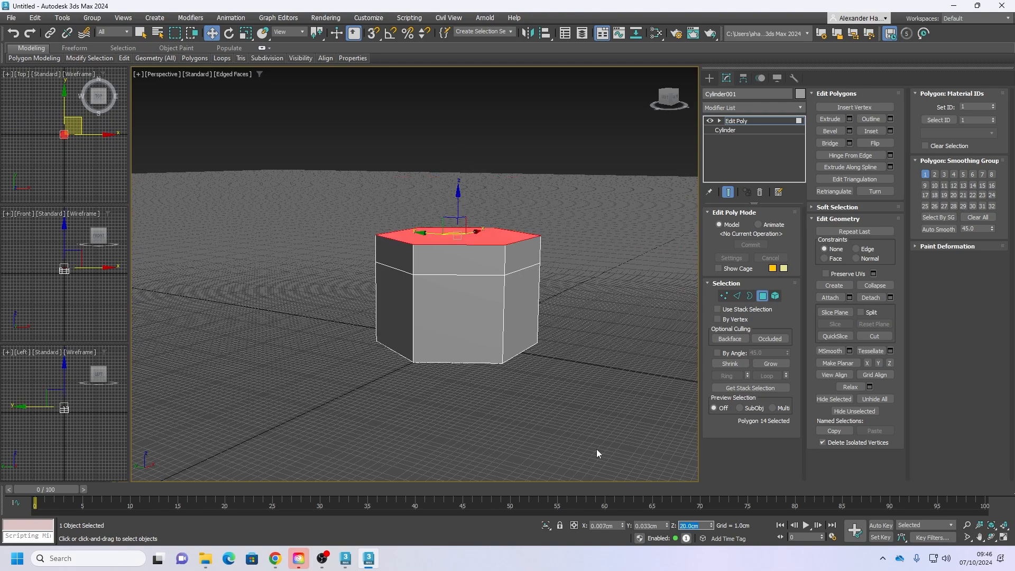
text(25)
key(Return)
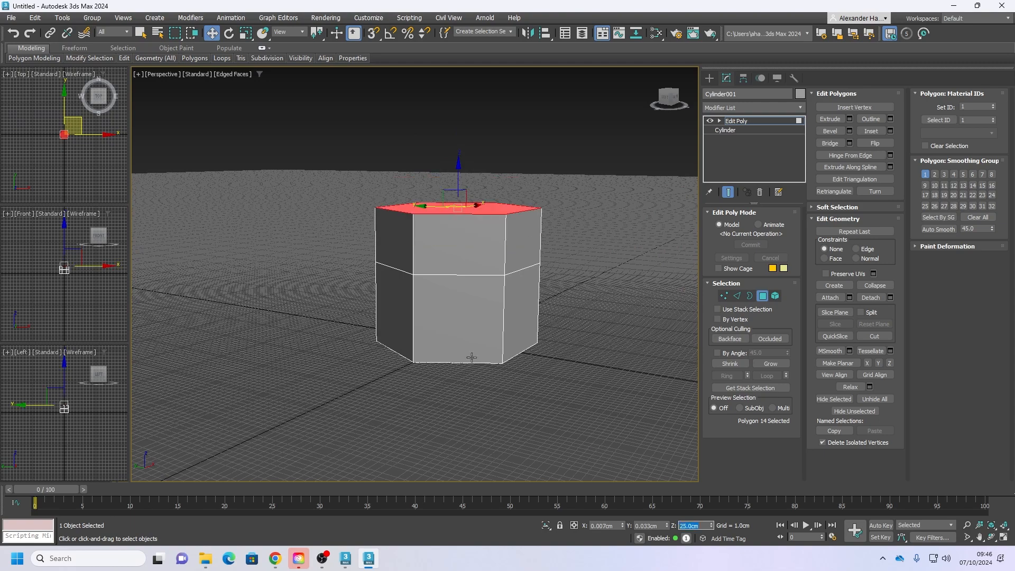
Step: Try scaling the top polygon freehand to 75% in X and Y, and undo the scaling
alt+middle_drag(492, 299, 481, 339)
key(r)
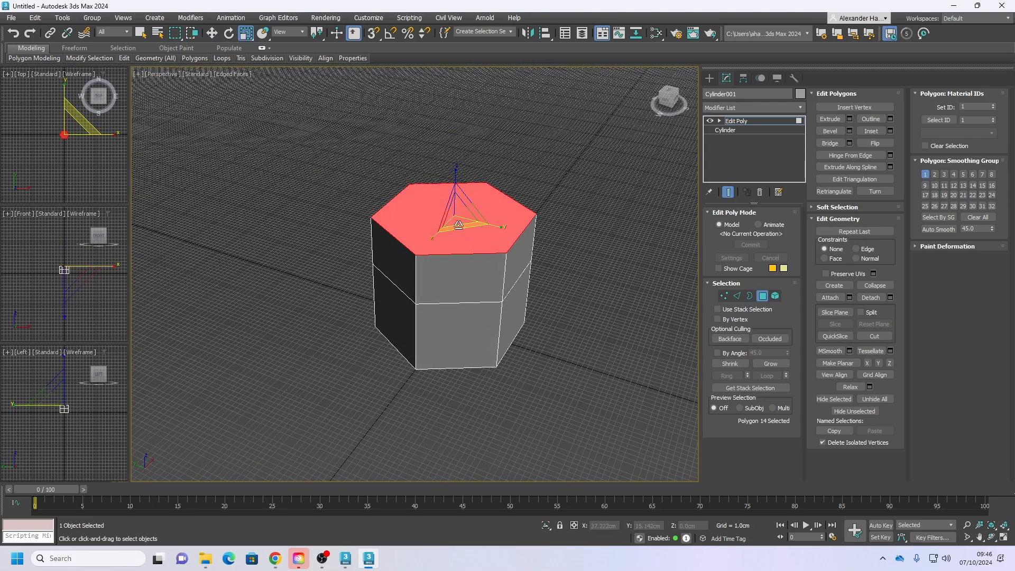
drag(460, 225, 461, 216)
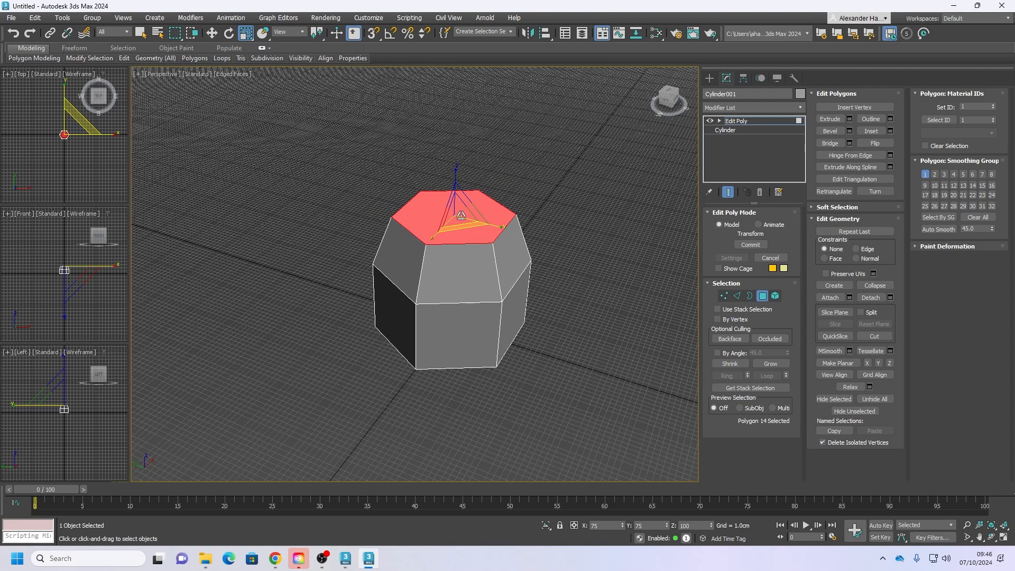
mouse_move(461, 215)
mouse_down()
mouse_move(476, 232)
mouse_move(469, 211)
mouse_up()
key(ctrl+z)
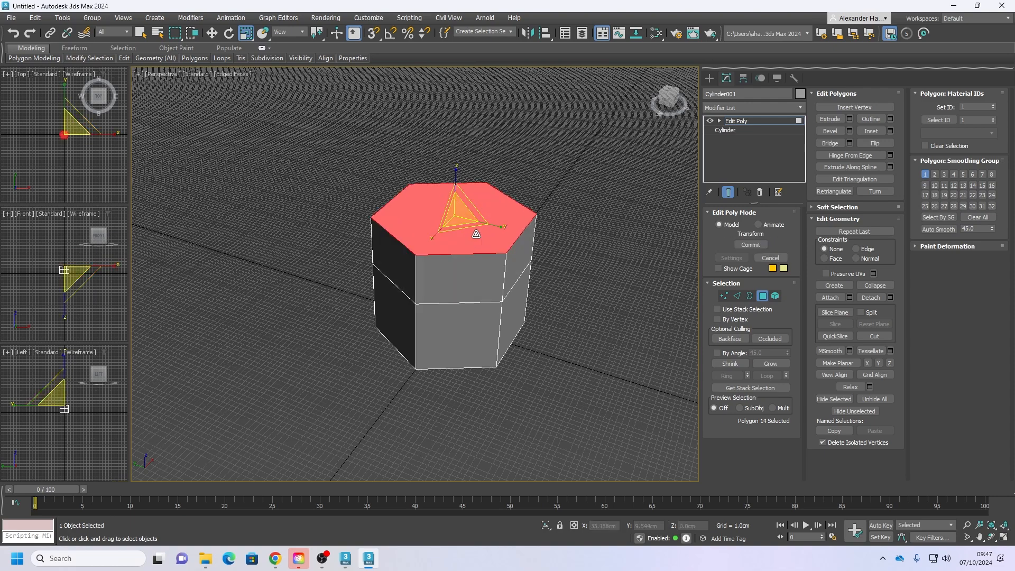
Step: Scale the top polygon uniformly by entering an exact offset of 75%
right_click(246, 33)
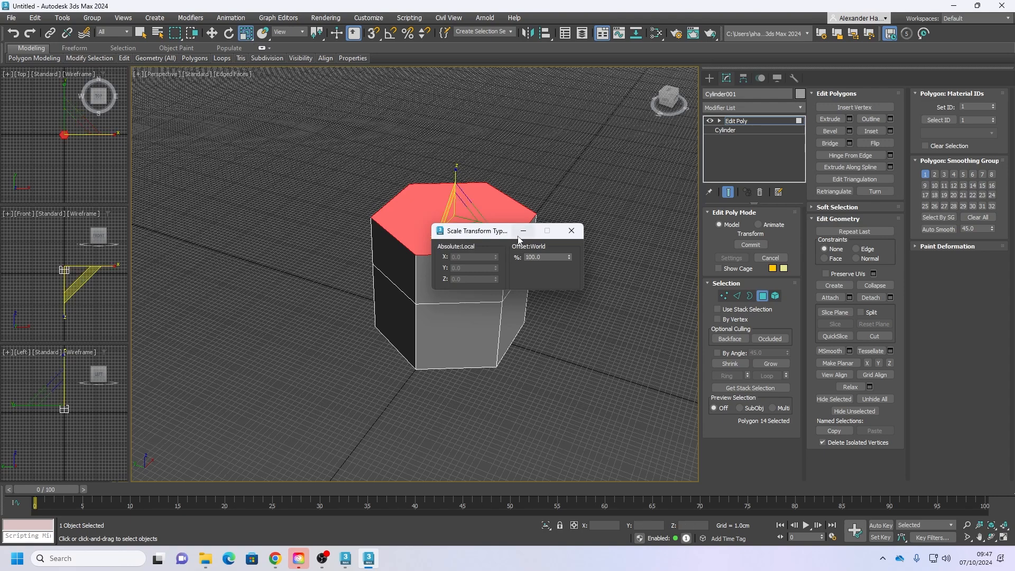
drag(505, 235, 575, 233)
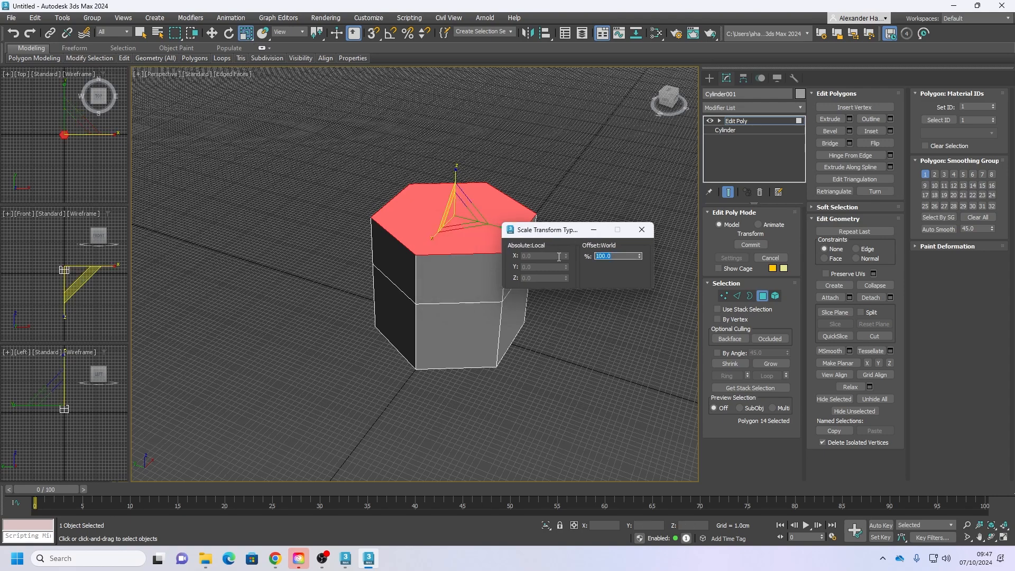
text(75)
key(Return)
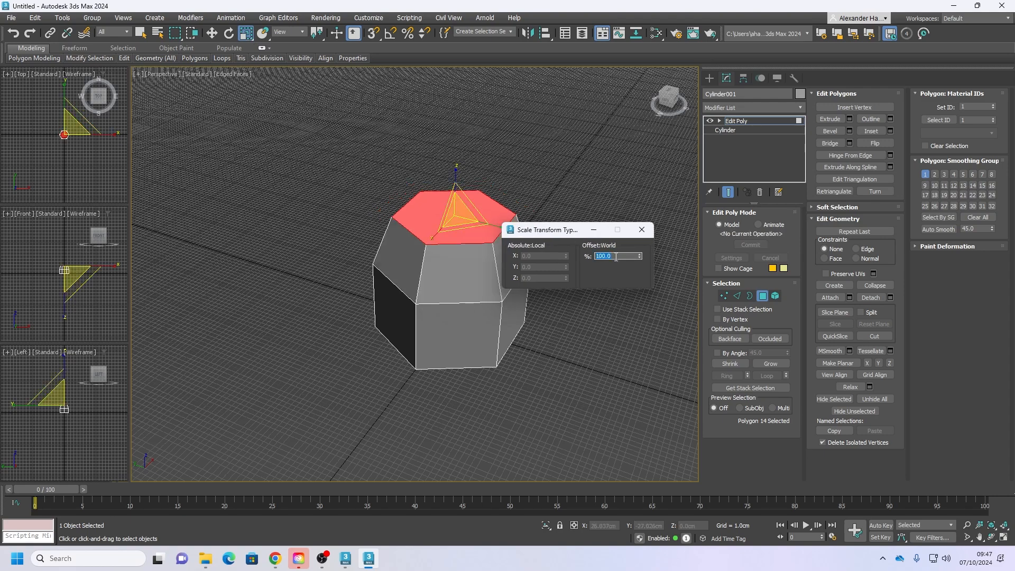
click(641, 231)
Step: Select the bottom polygon and collapse it towards a point with a uniform scale offset of 0%
alt+middle_drag(497, 299, 500, 319)
click(500, 318)
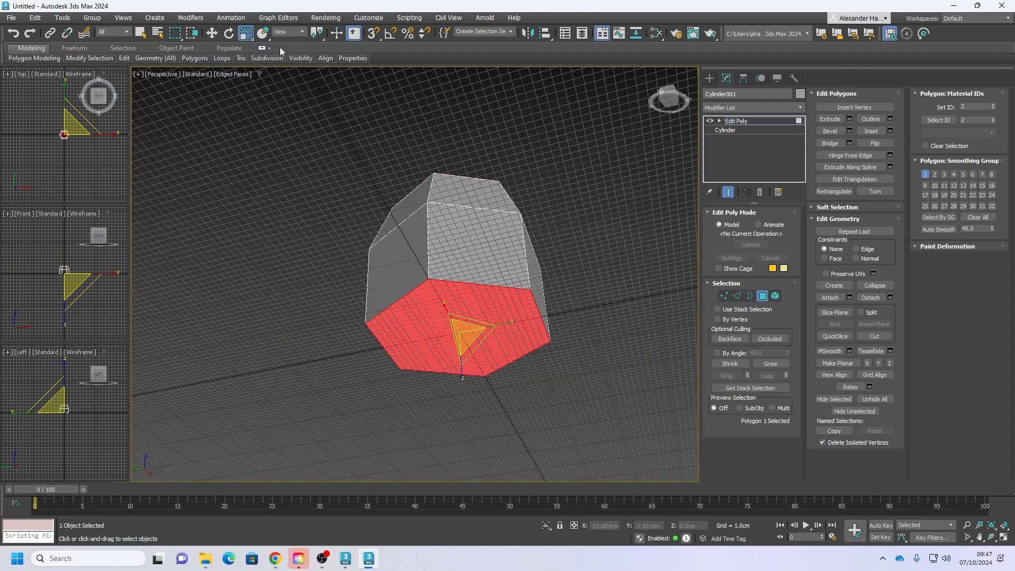
right_click(246, 33)
double_click(620, 258)
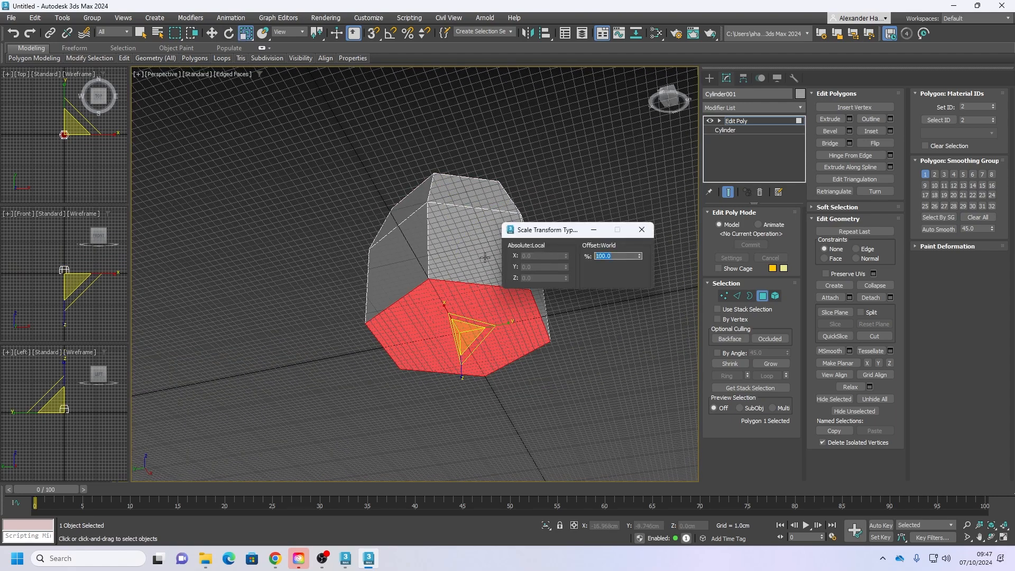
text(0)
key(Return)
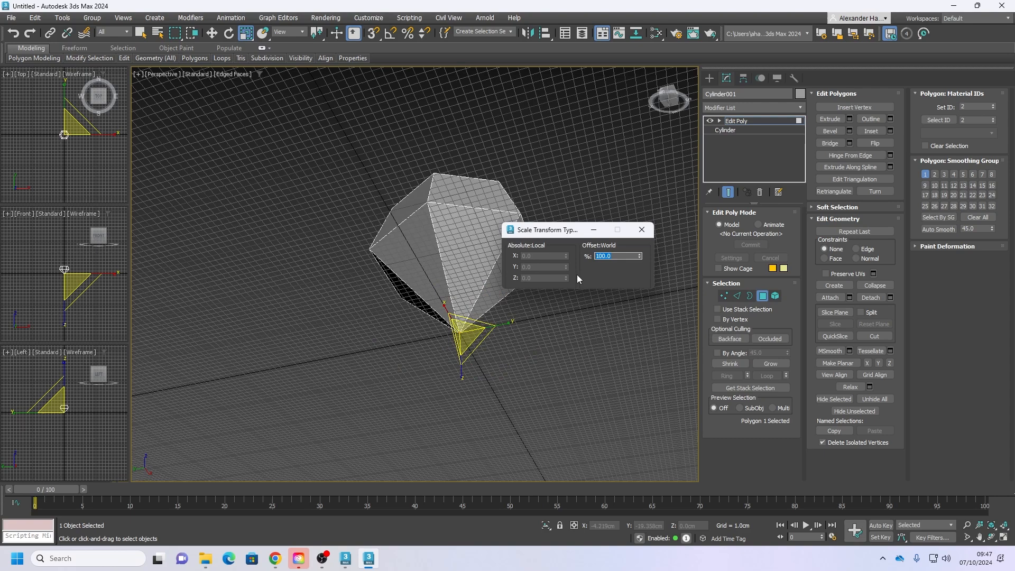
click(641, 230)
Step: Select the six vertices at the bottom tip and preview the Weld settings without applying them
alt+middle_drag(498, 337, 483, 361)
scroll(476, 340, up, 5)
scroll(476, 340, up, 5)
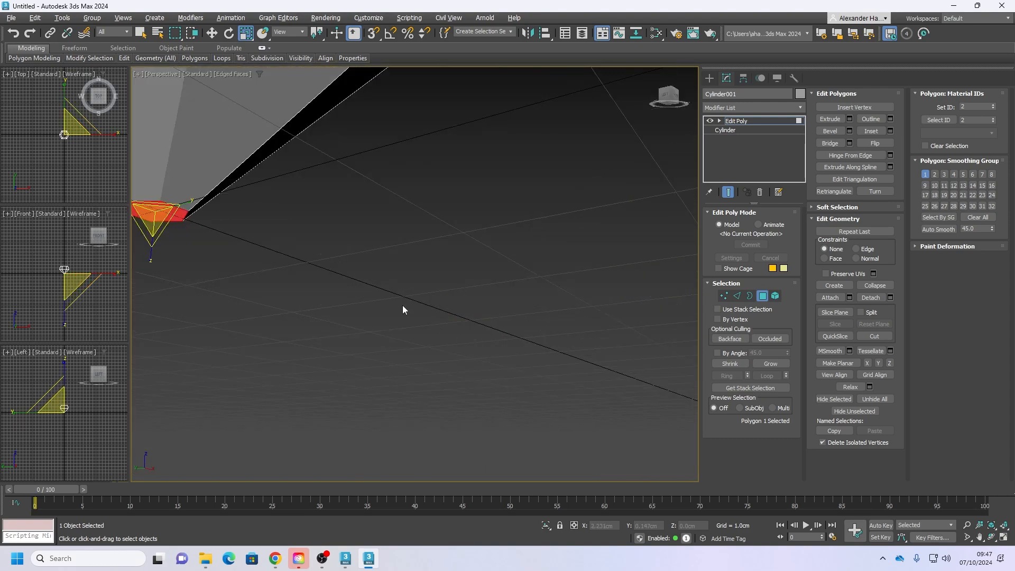
middle_drag(159, 286, 238, 300)
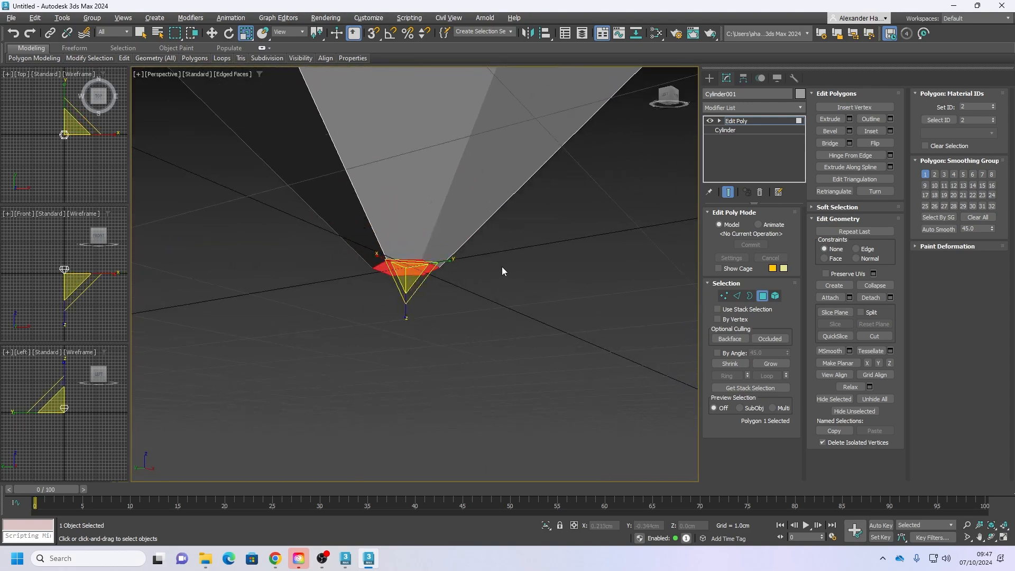
click(724, 295)
drag(323, 218, 323, 219)
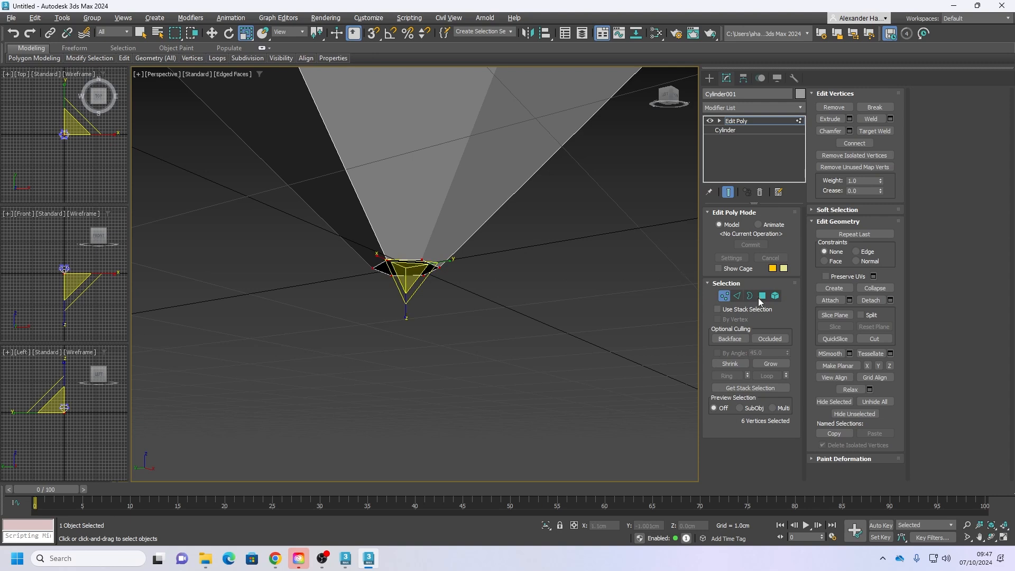
click(891, 120)
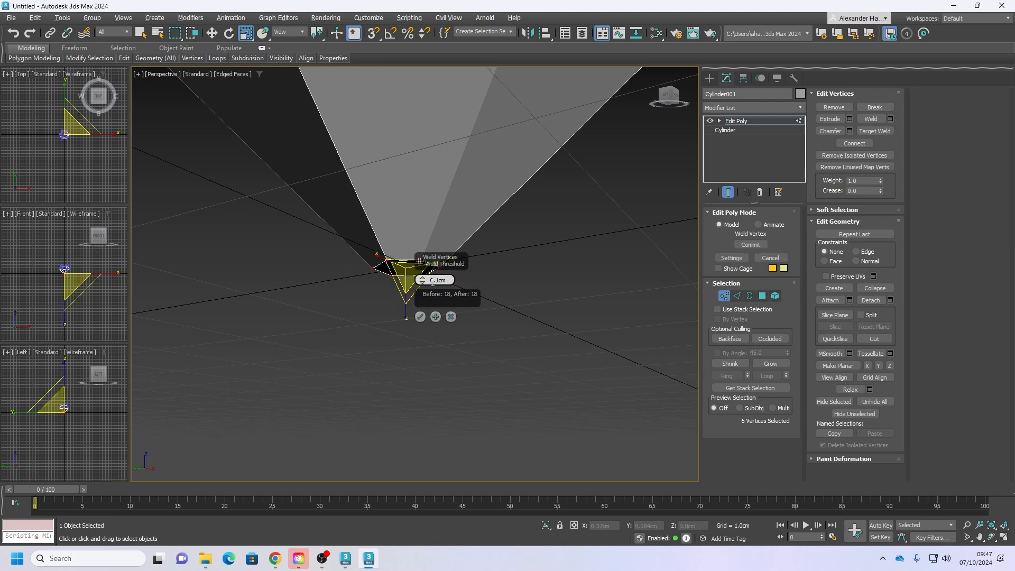
click(451, 316)
Step: Disable the caddy controls in the general preferences
click(368, 17)
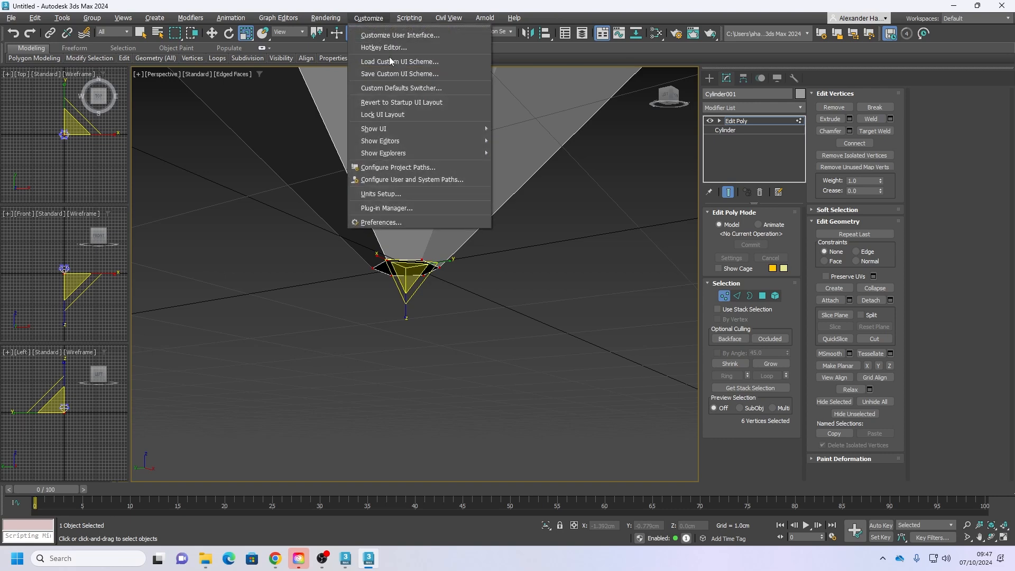
click(380, 222)
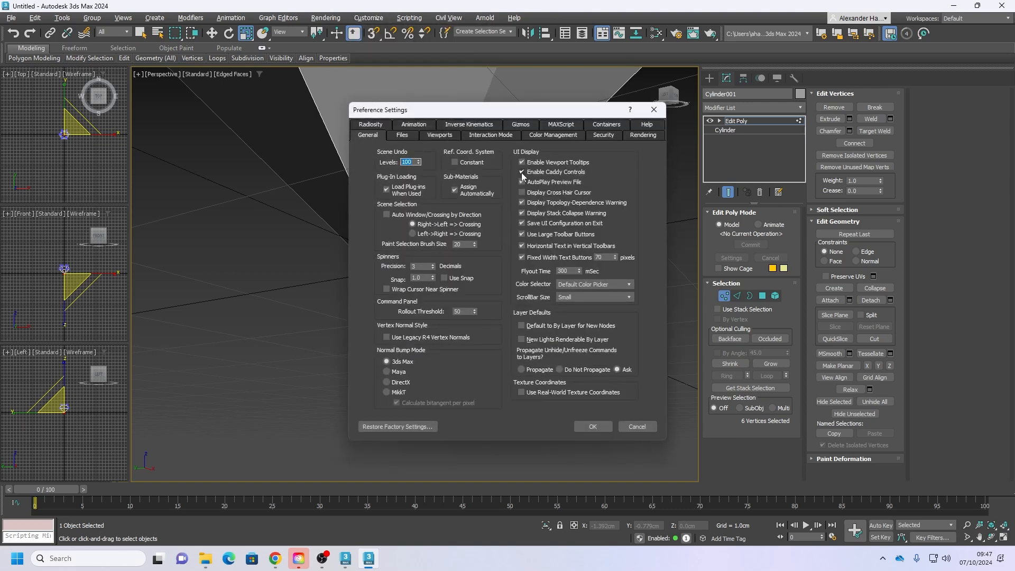
click(591, 427)
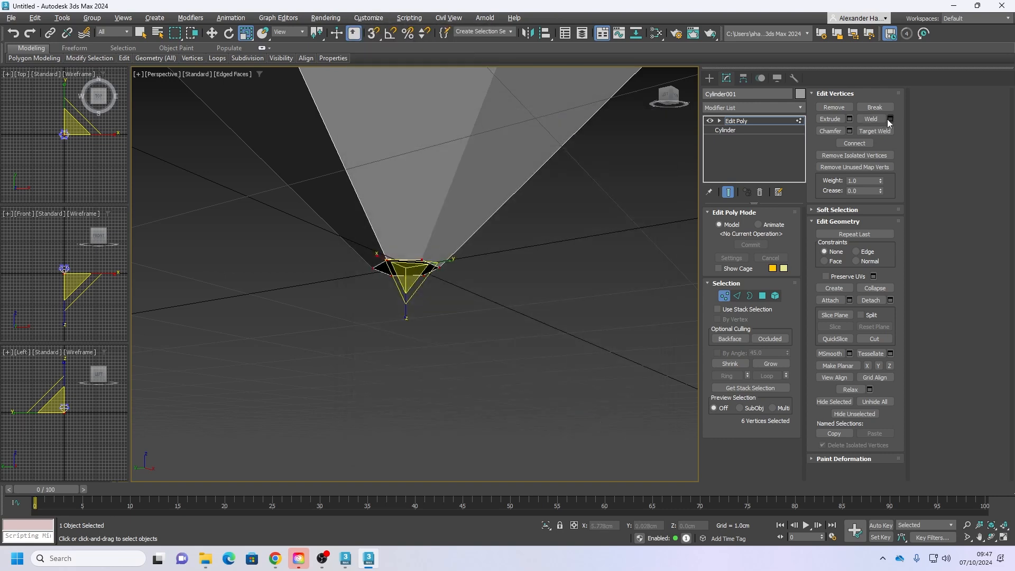
Step: Weld the six selected vertices at the bottom tip with a weld threshold of 0.32 cm
click(890, 119)
drag(508, 238, 600, 234)
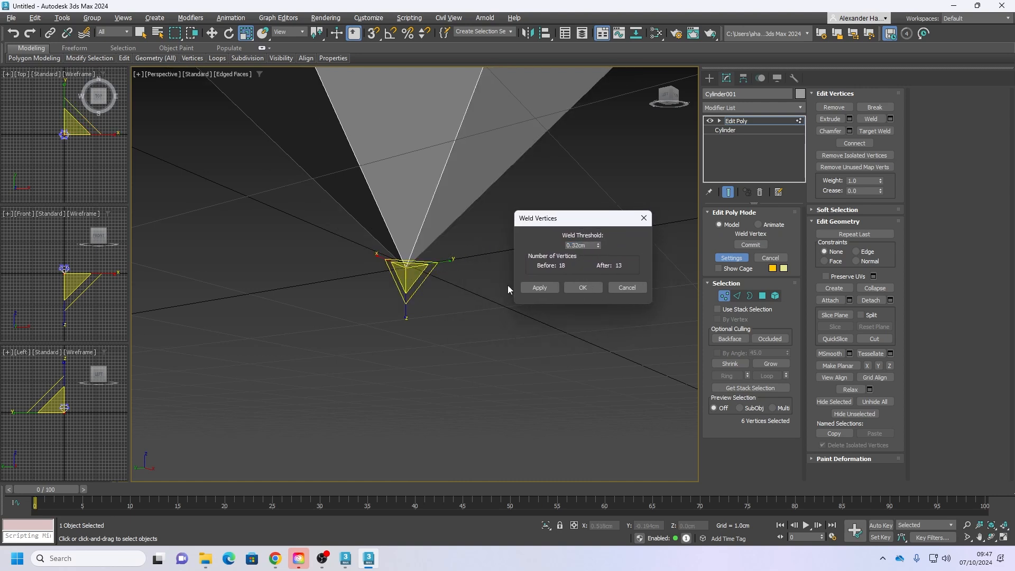
click(582, 287)
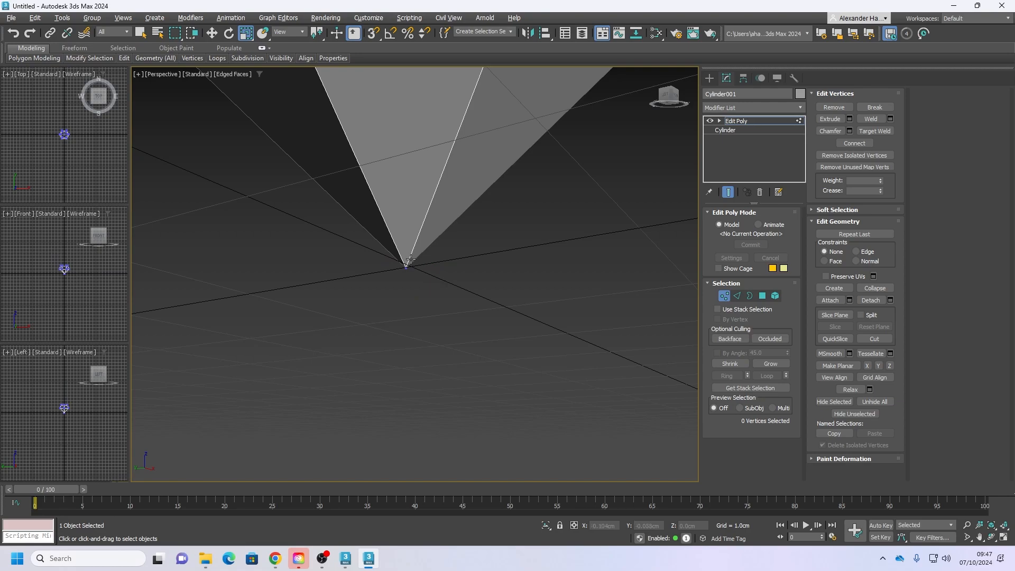
Step: Select the gem's top polygon and scale it uniformly with an exact offset of 75%
scroll(433, 237, down, 10)
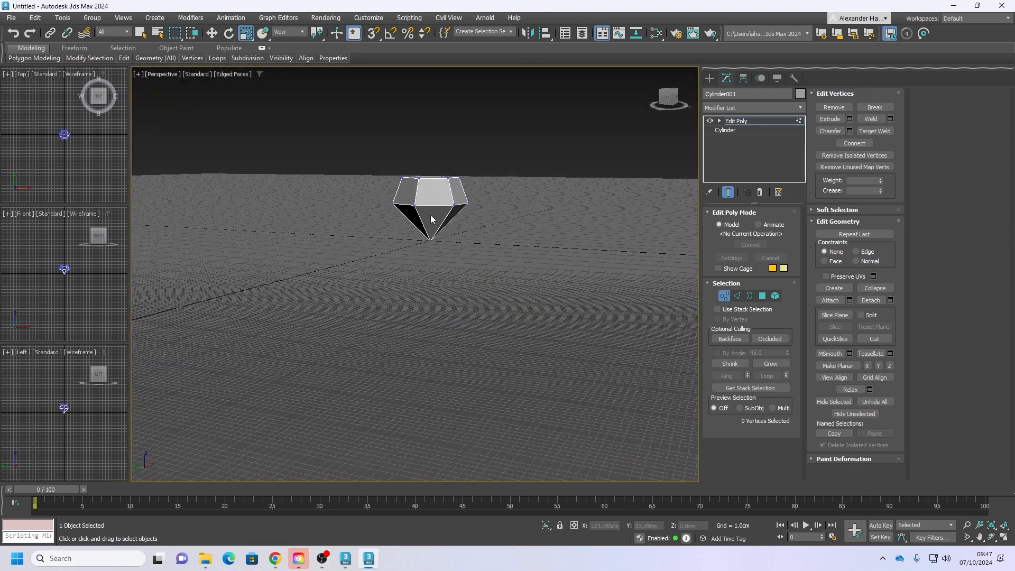
scroll(430, 215, up, 5)
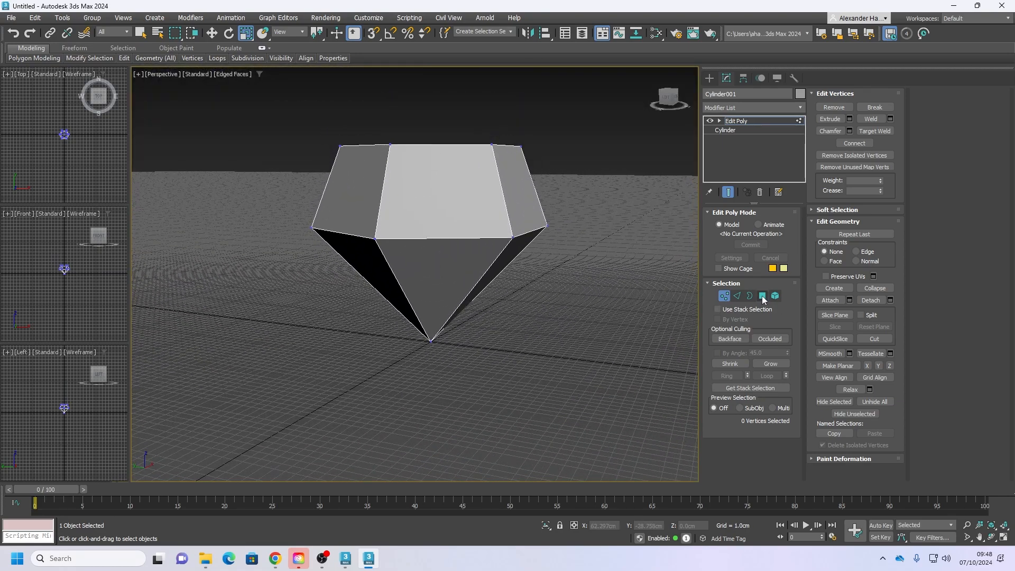
click(762, 296)
middle_drag(451, 146, 454, 228)
click(451, 202)
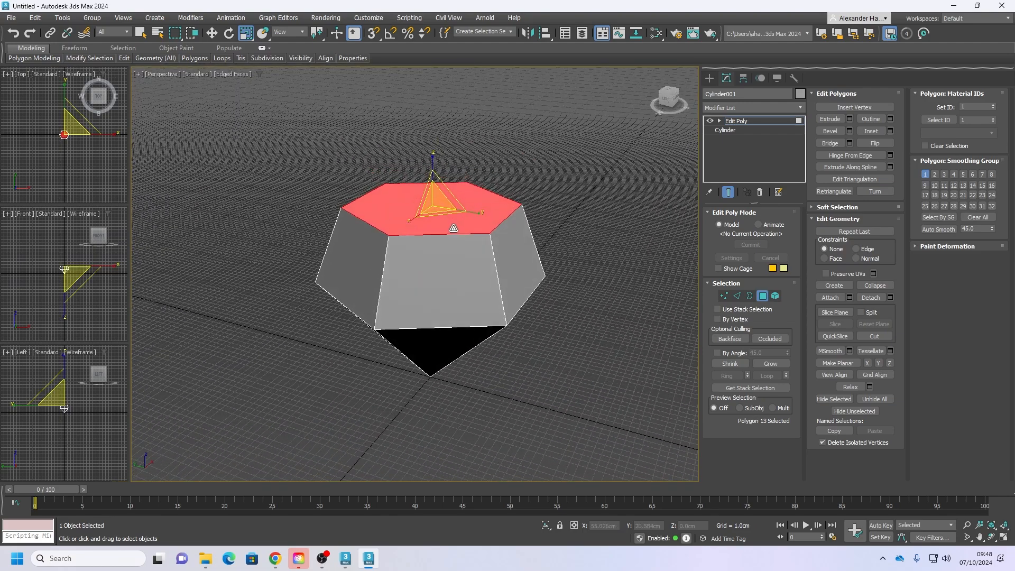
right_click(244, 34)
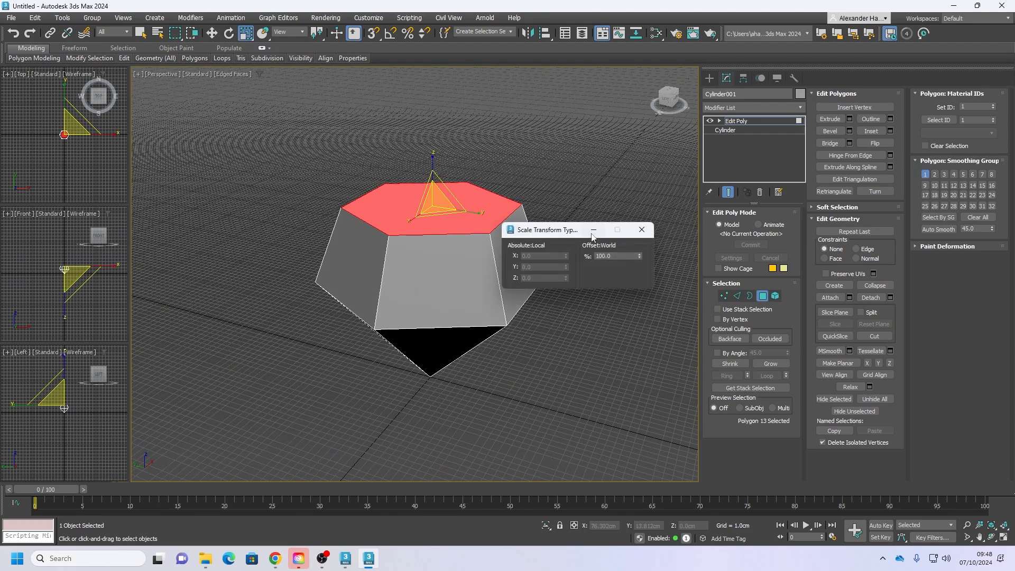
drag(628, 257, 490, 261)
text(75)
key(Return)
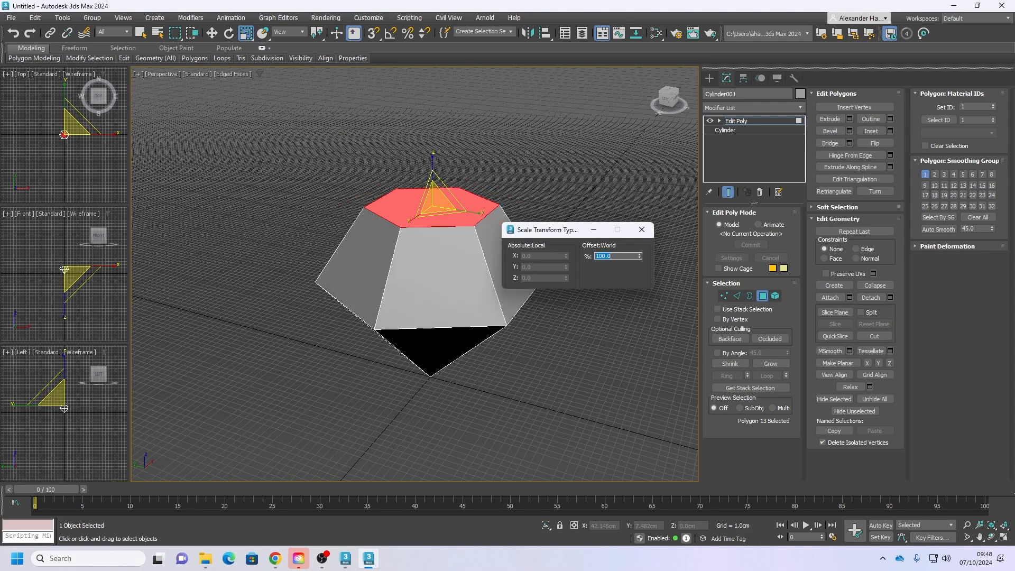
click(645, 230)
Step: Lower the top polygon by trying a Z position of 20 cm and settling on 23 cm, and clear the polygon selection
alt+middle_drag(495, 343, 498, 316)
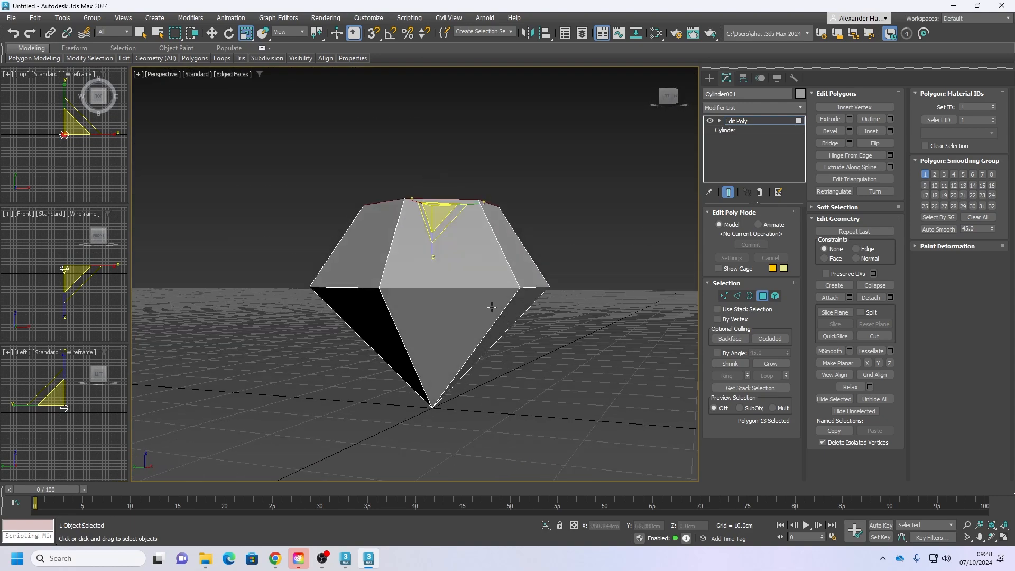
key(w)
alt+middle_drag(430, 212, 427, 227)
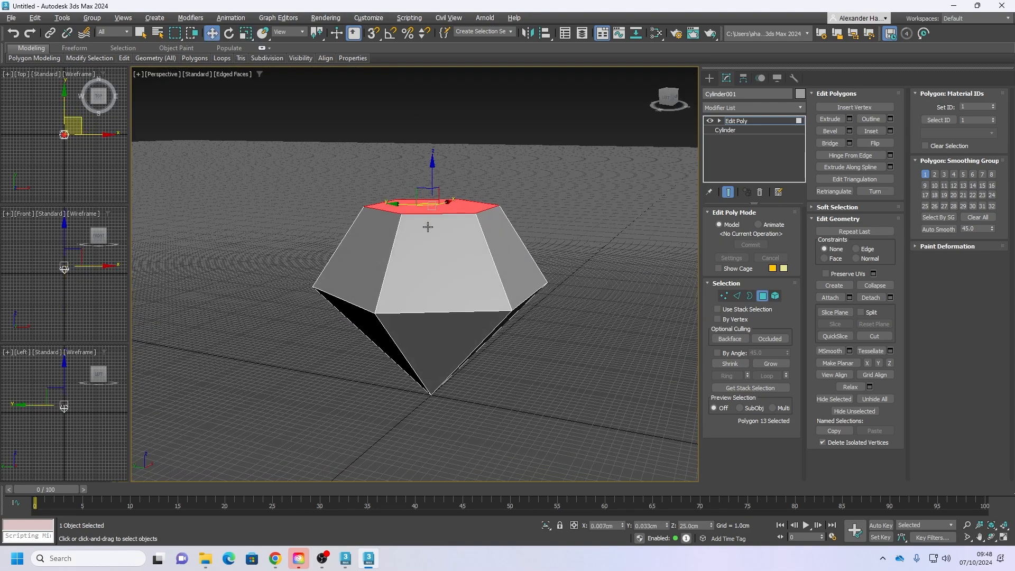
double_click(697, 525)
text(20)
key(Return)
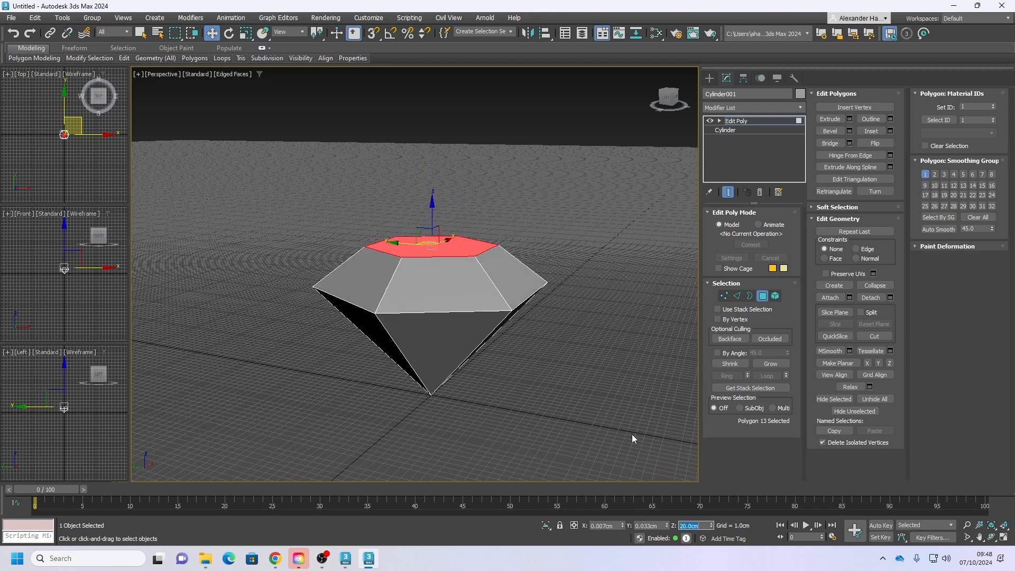
text(23)
key(Return)
scroll(563, 418, down, 5)
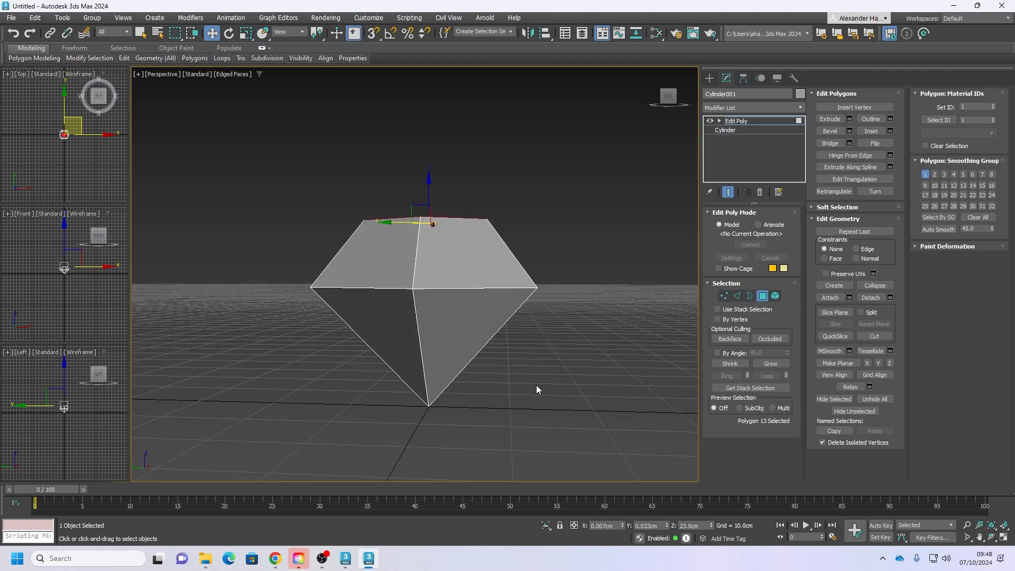
click(520, 387)
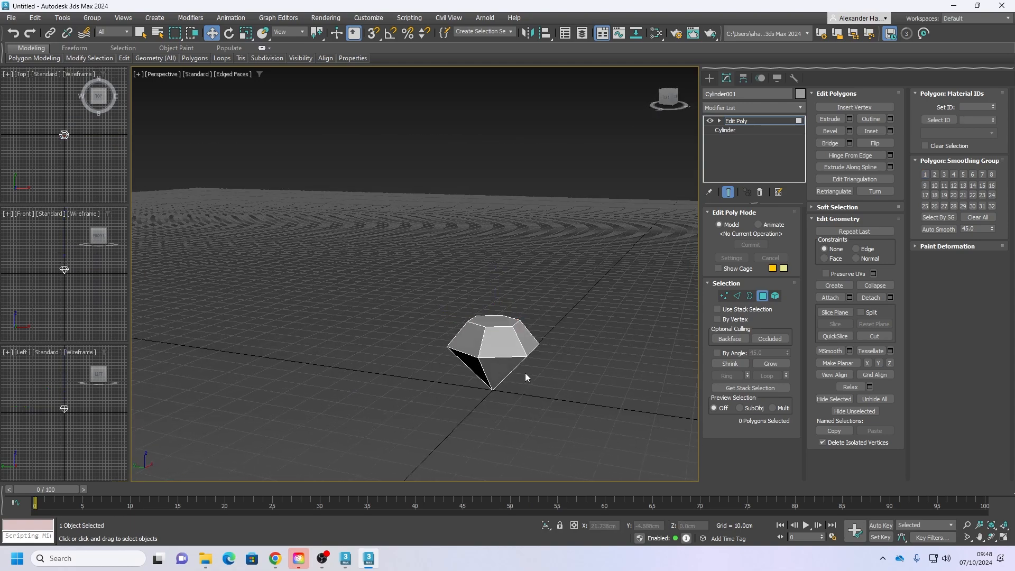
Step: Leave polygon editing and clone the whole gem along the Y axis as a single independent copy beside the original
scroll(519, 370, up, 5)
middle_drag(519, 370, 492, 347)
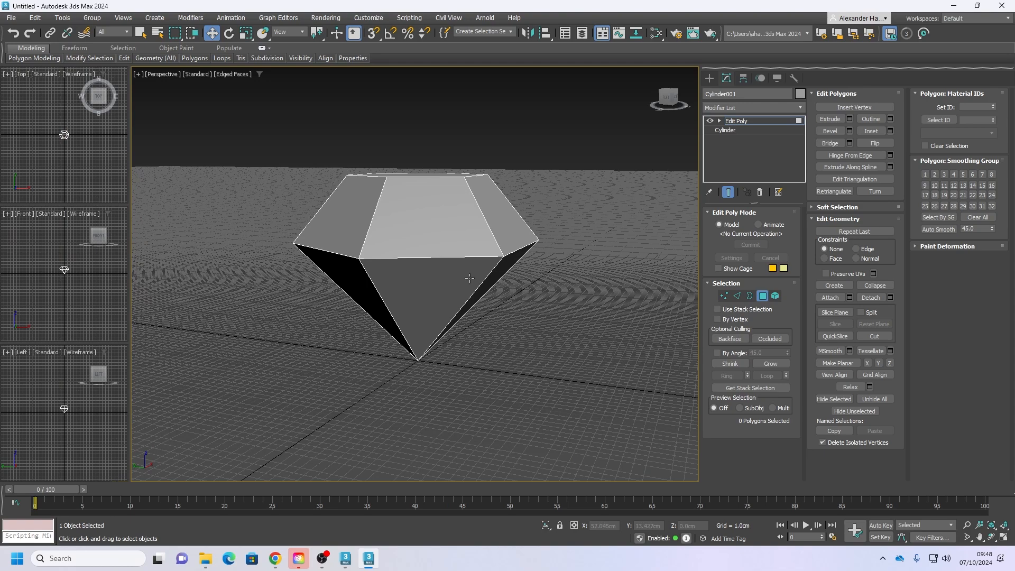
alt+middle_drag(503, 226, 525, 256)
click(710, 78)
scroll(474, 330, down, 3)
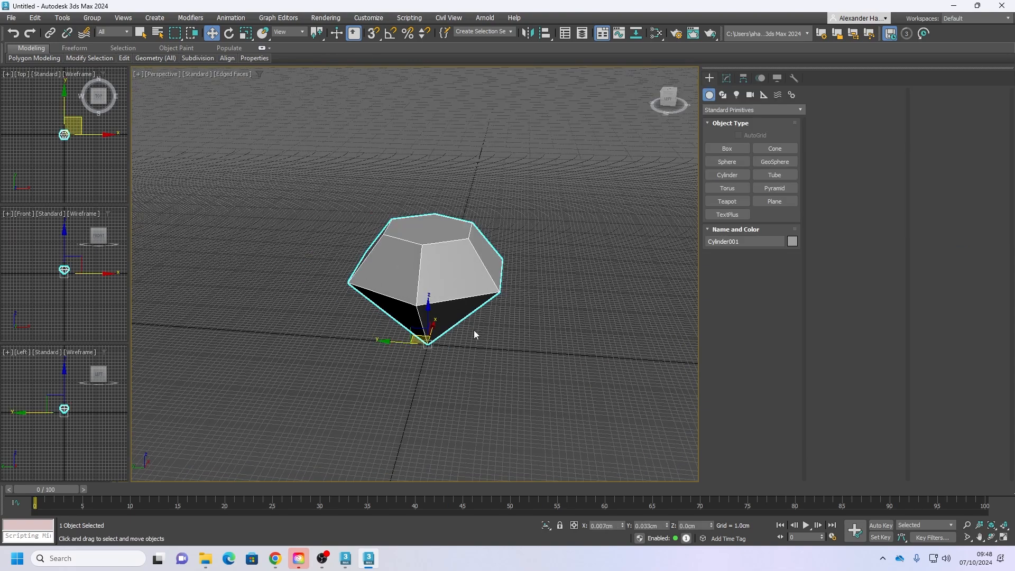
scroll(474, 330, up, 2)
shift+drag(343, 331, 619, 346)
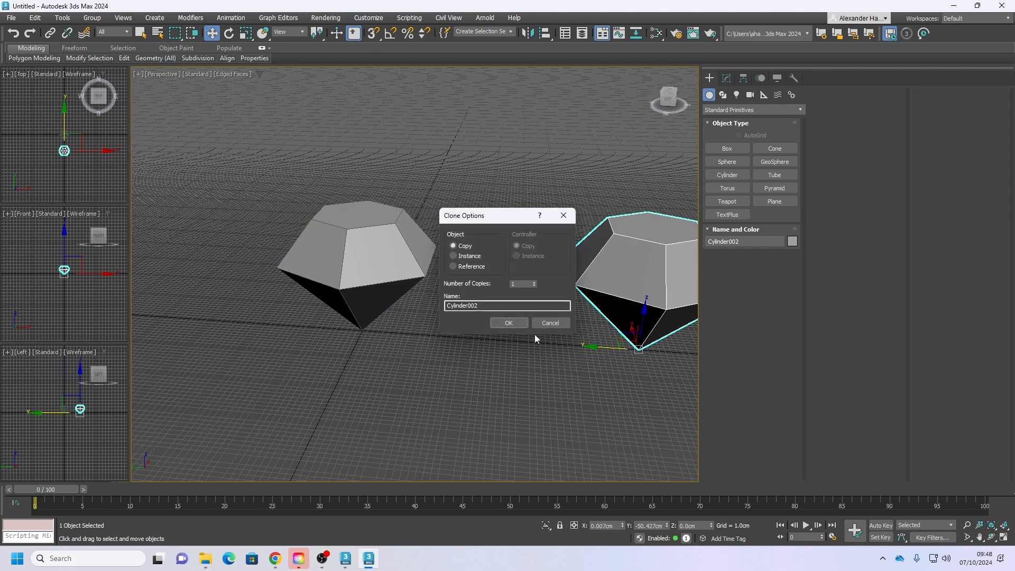
click(509, 323)
Step: Select the original gem and bring up its Edit Poly modifier settings
click(383, 288)
alt+middle_drag(383, 288, 435, 281)
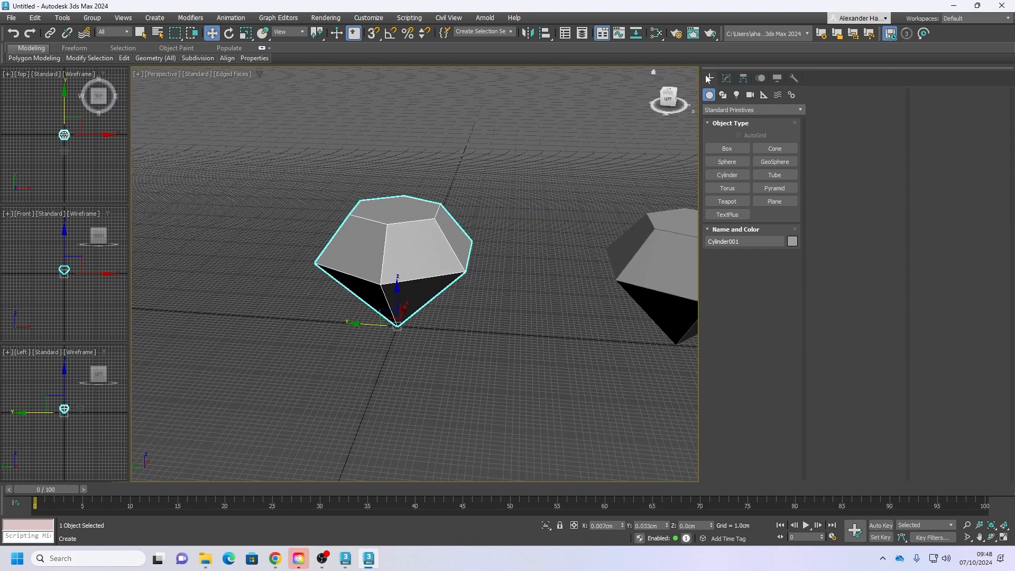
click(727, 79)
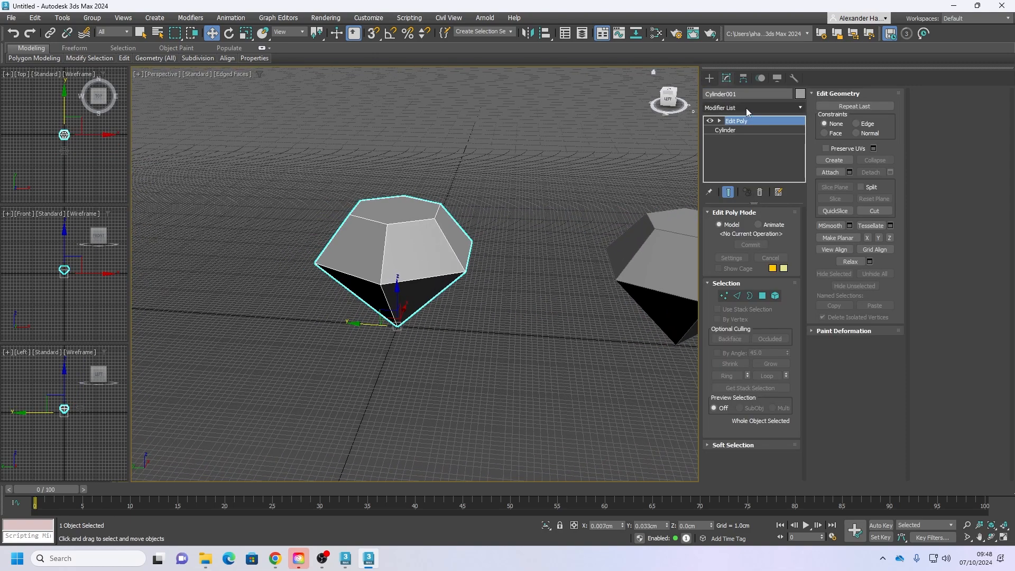
Step: Select all edges of the original gem and preview a 0.42 cm chamfer with 0 segments and smoothing off
click(737, 295)
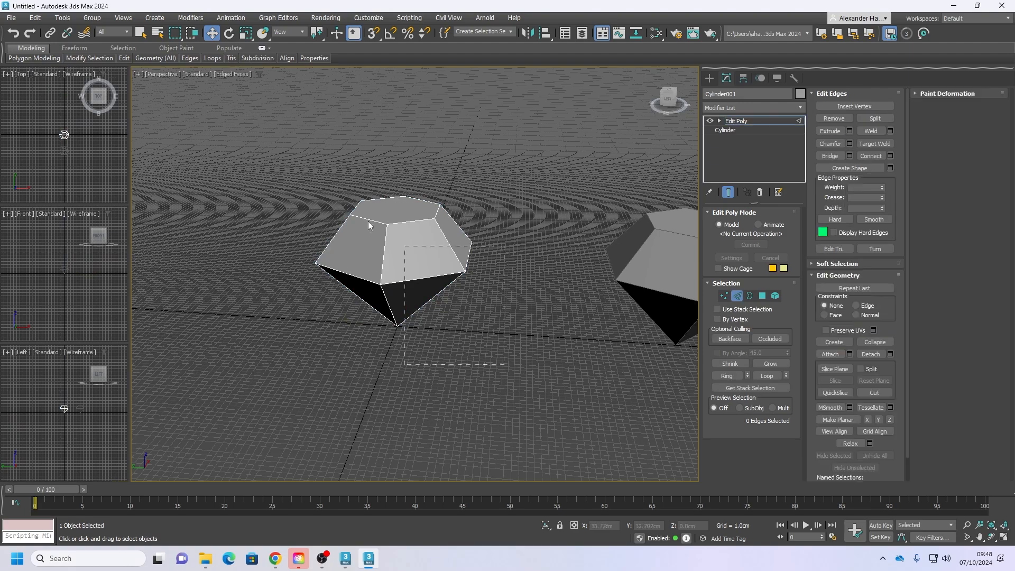
drag(369, 222, 239, 143)
alt+middle_drag(555, 227, 560, 265)
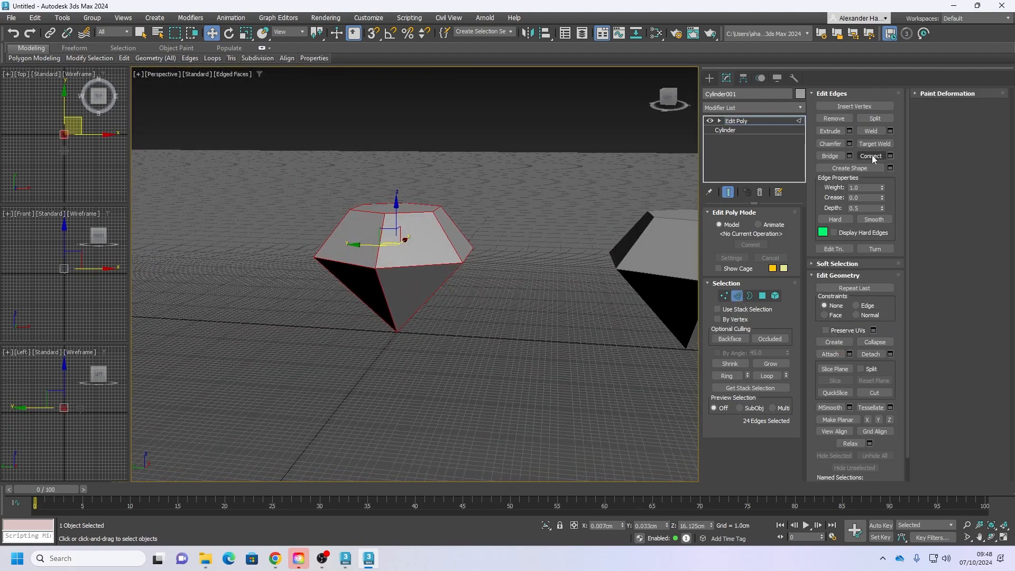
click(849, 144)
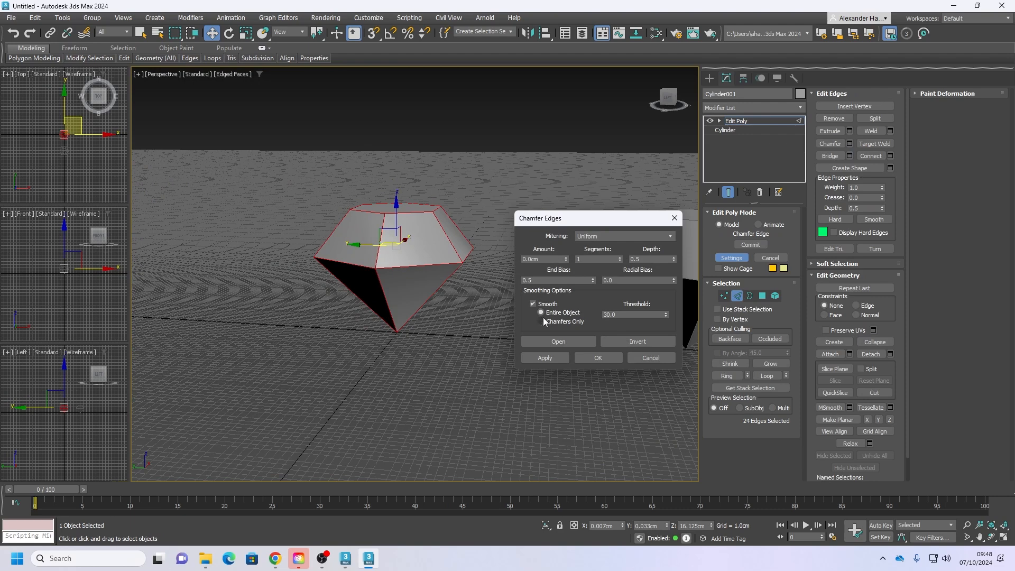
click(533, 304)
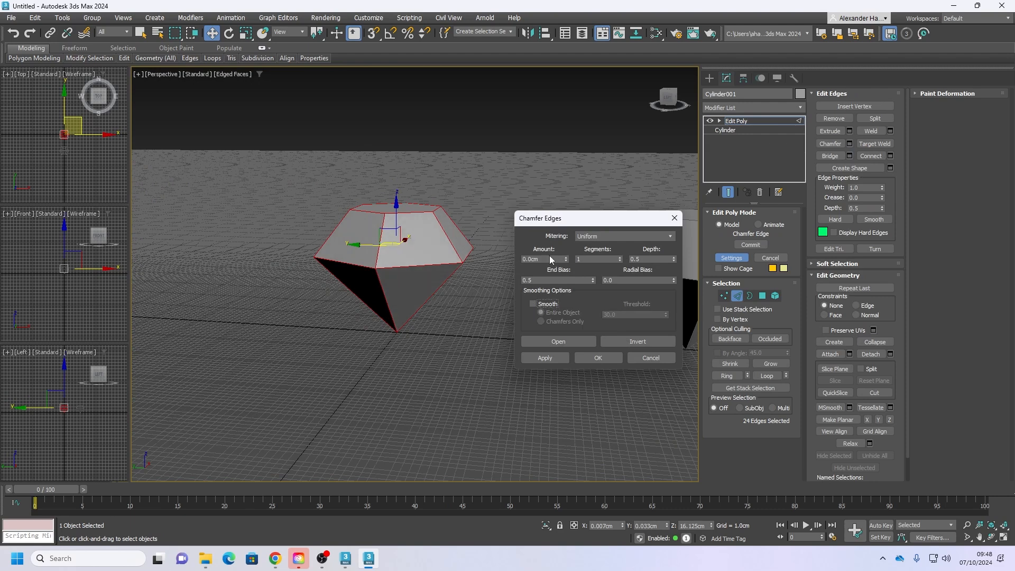
drag(566, 259, 572, 238)
click(620, 261)
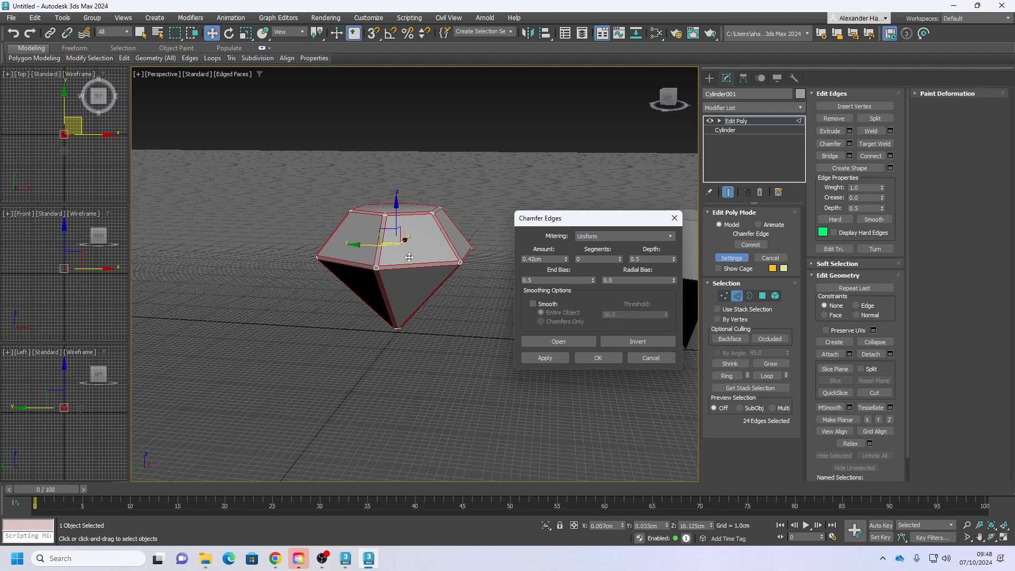
scroll(419, 254, up, 5)
alt+middle_drag(419, 254, 434, 267)
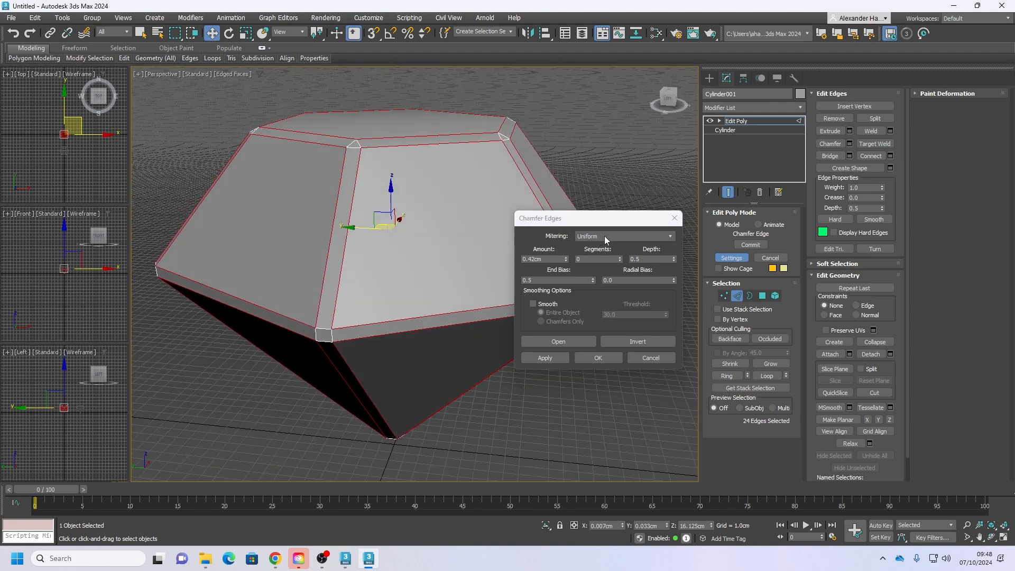
Step: Compare Quad and Tri mitering for the edge chamfer, return to Uniform, and apply the chamfer
click(604, 235)
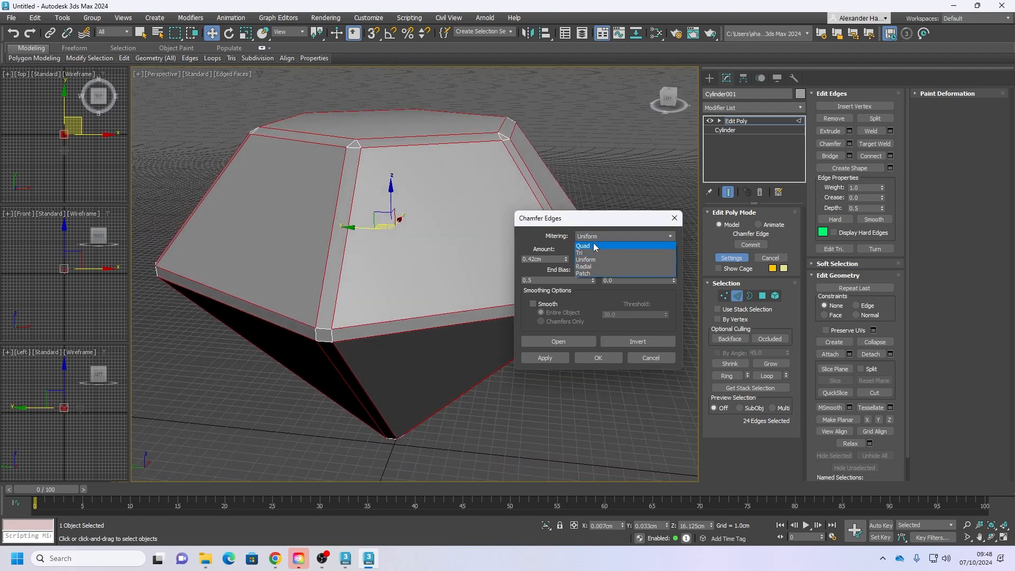
click(593, 244)
click(598, 239)
click(593, 254)
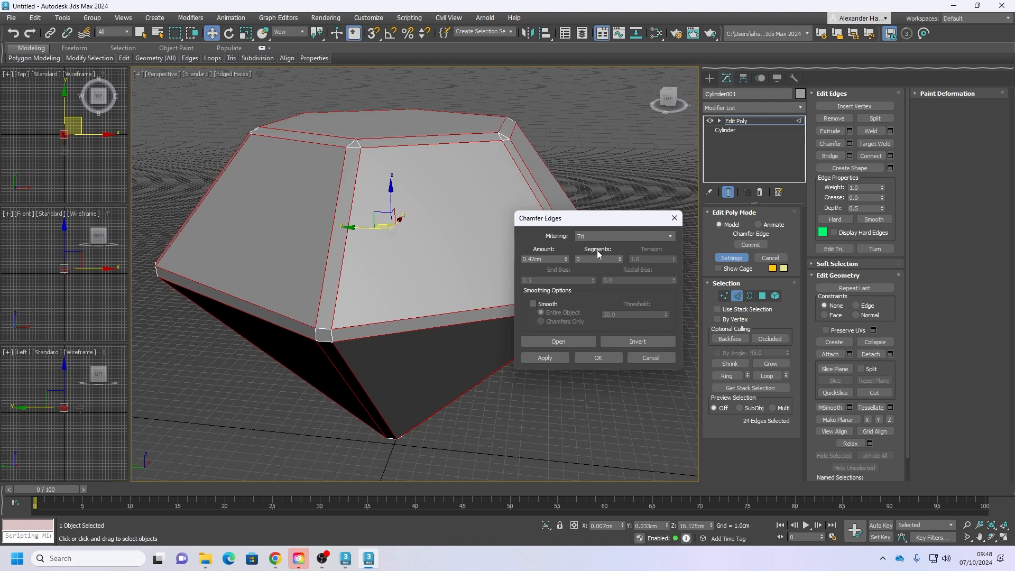
click(605, 236)
click(596, 258)
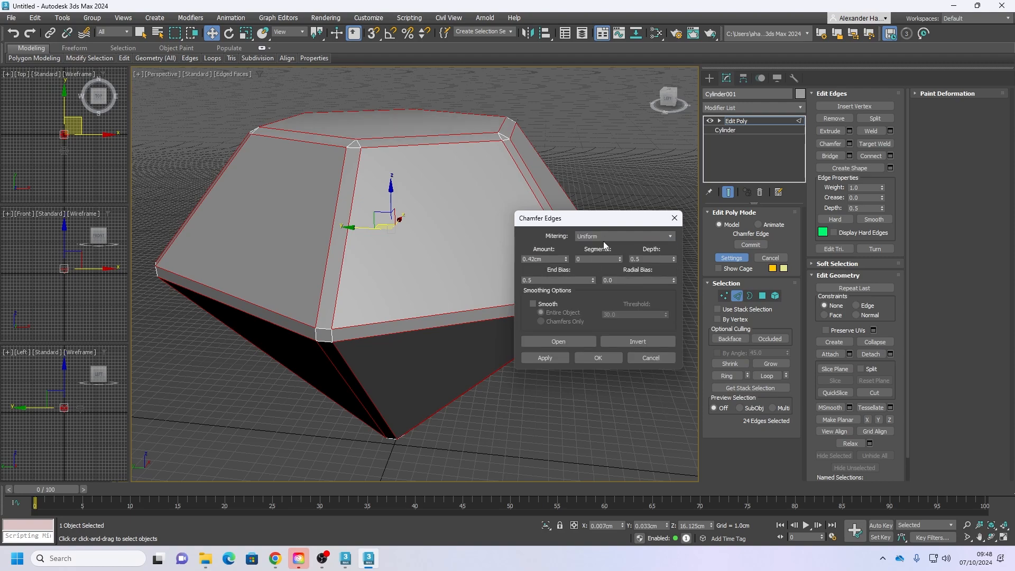
click(605, 236)
click(598, 261)
alt+middle_drag(372, 324, 416, 291)
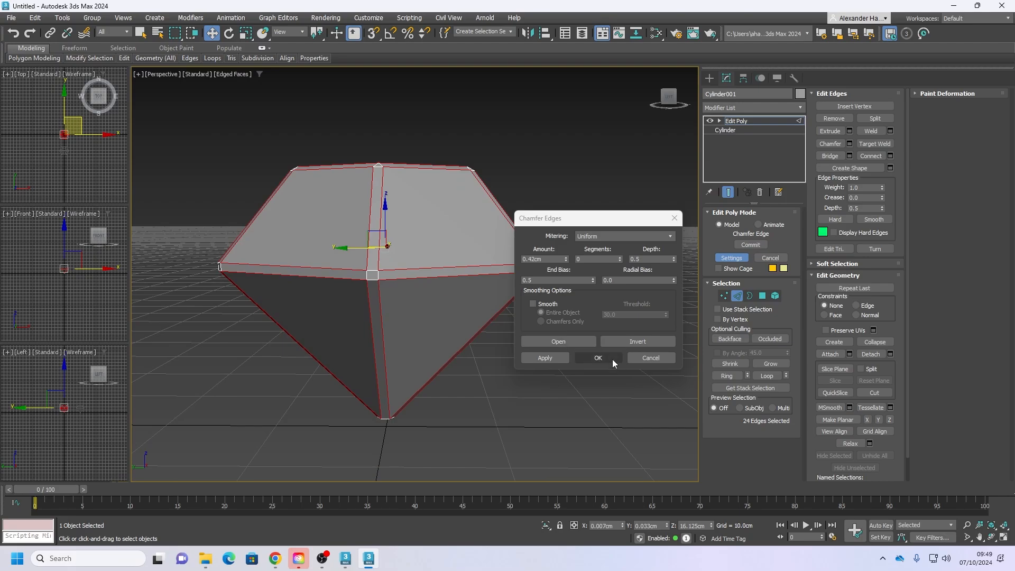
click(594, 358)
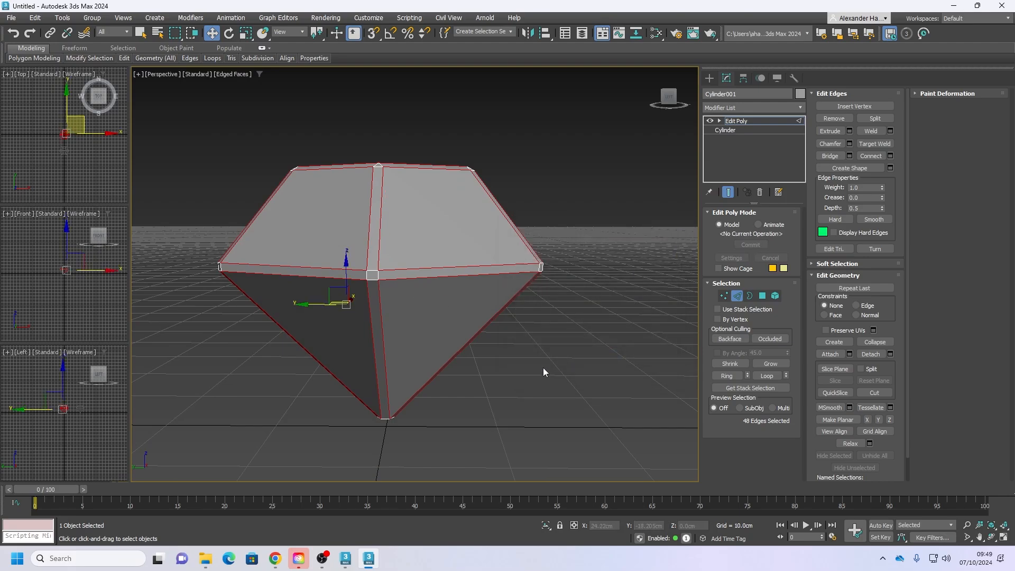
Step: Clear the edge selection and turn off the edged faces display to inspect the chamfered gem
click(559, 332)
key(F4)
scroll(396, 280, down, 5)
mouse_move(397, 279)
alt+middle_down()
mouse_move(409, 297)
mouse_move(396, 281)
alt+middle_up()
scroll(394, 283, up, 6)
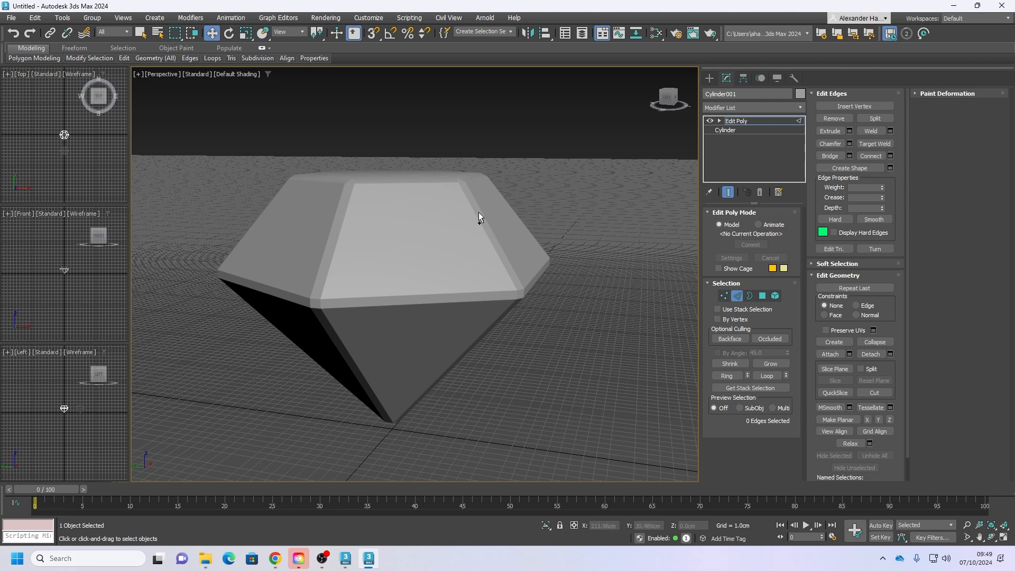
Step: Undo the edge chamfer and return the Edit Poly modifier to object level
key(ctrl+z)
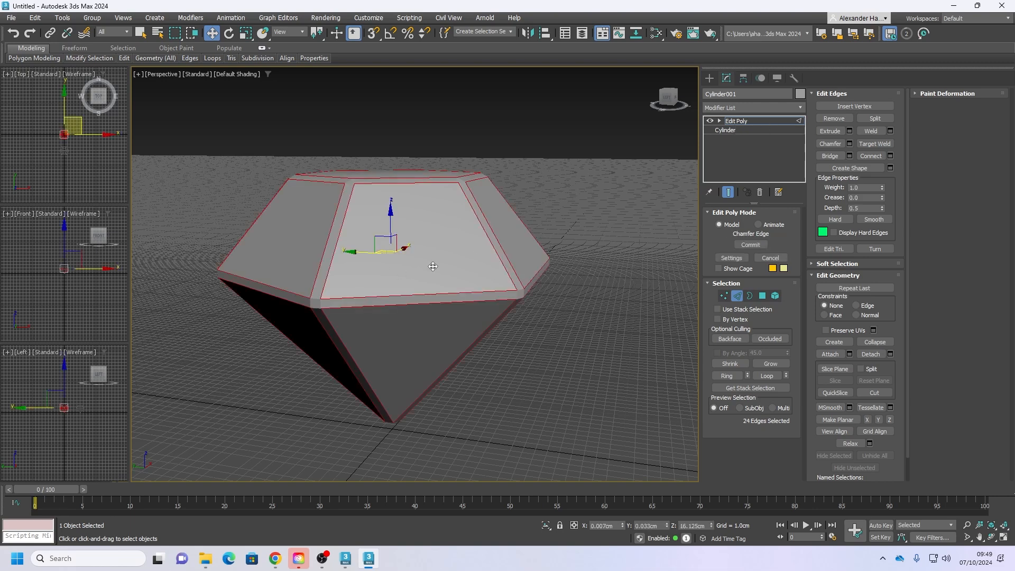
key(ctrl+z)
click(736, 121)
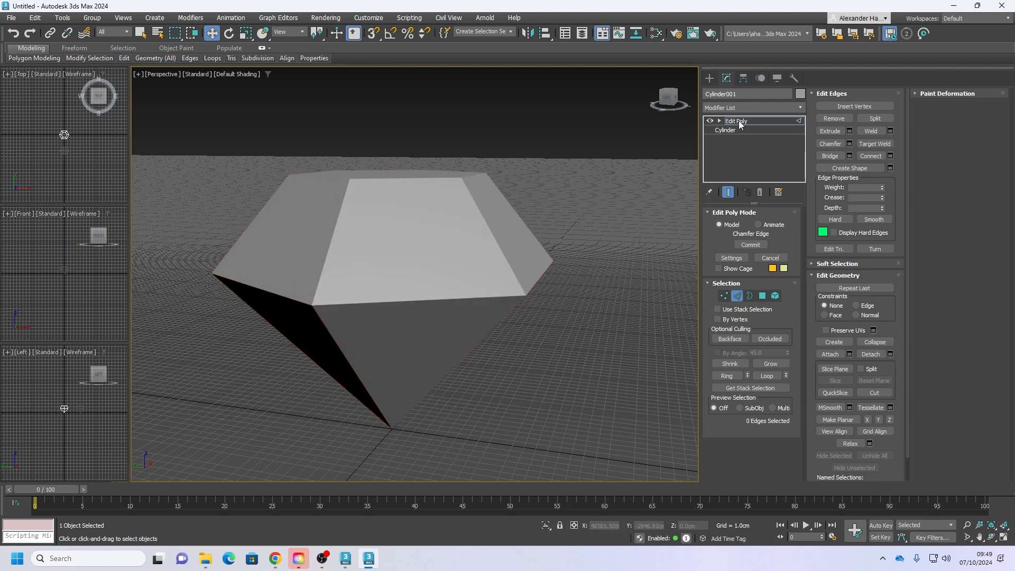
Step: Add a Chamfer modifier above the original gem's Edit Poly and show its edged faces
click(748, 108)
text(ch)
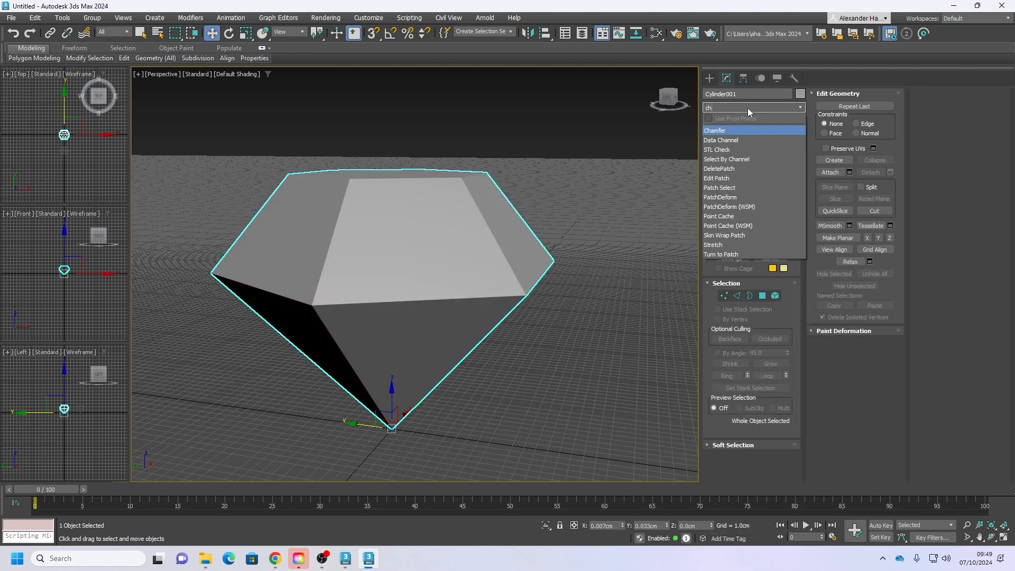
click(725, 132)
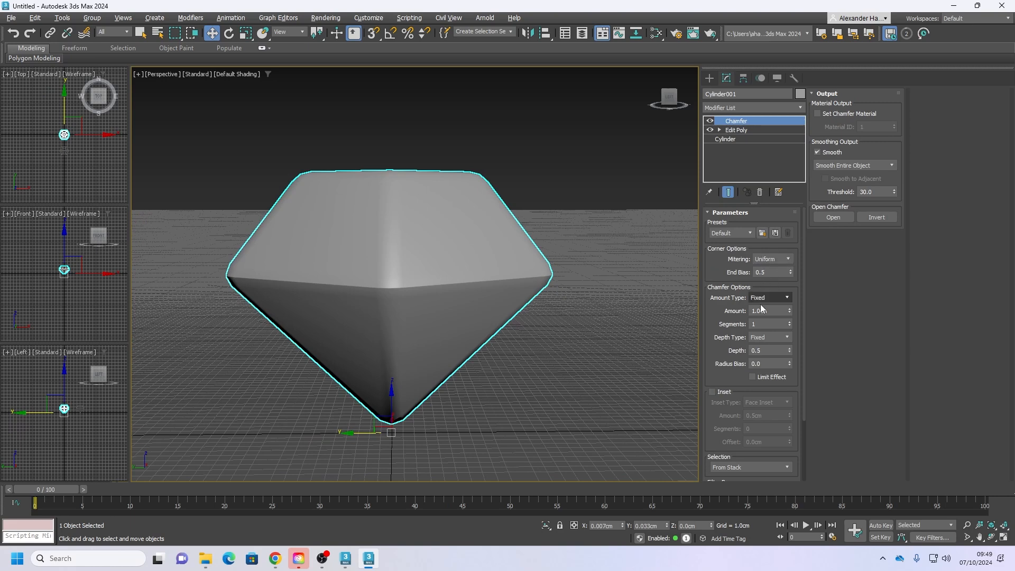
key(F4)
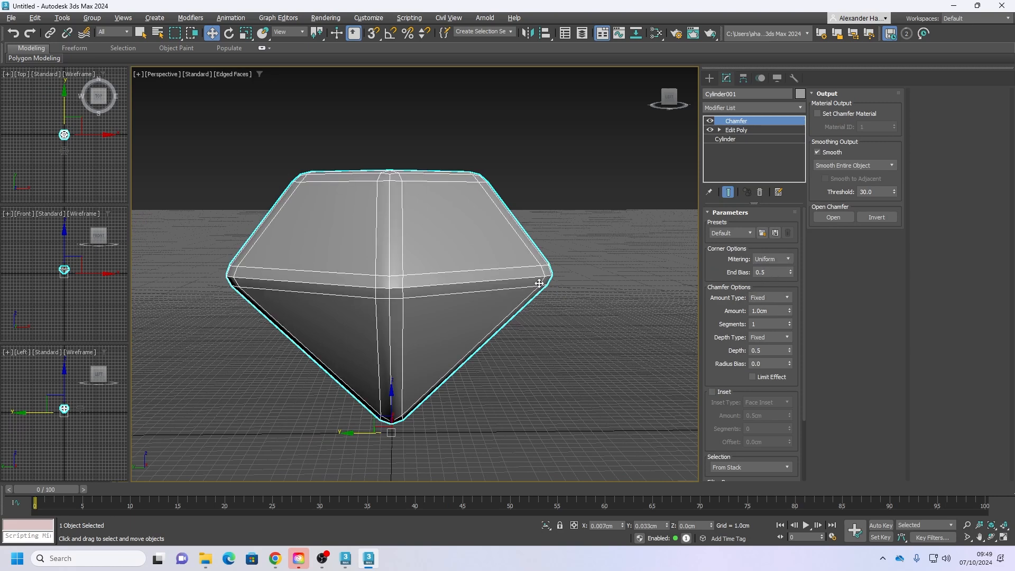
Step: Set the Chamfer modifier to Tri mitering with 0 segments and an amount of about 0.27 cm
click(785, 259)
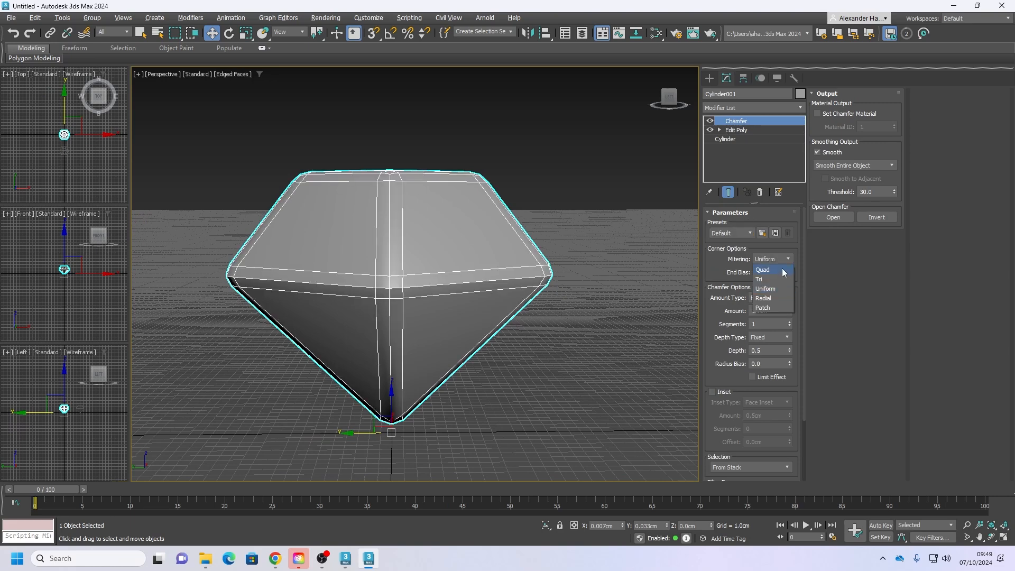
click(771, 280)
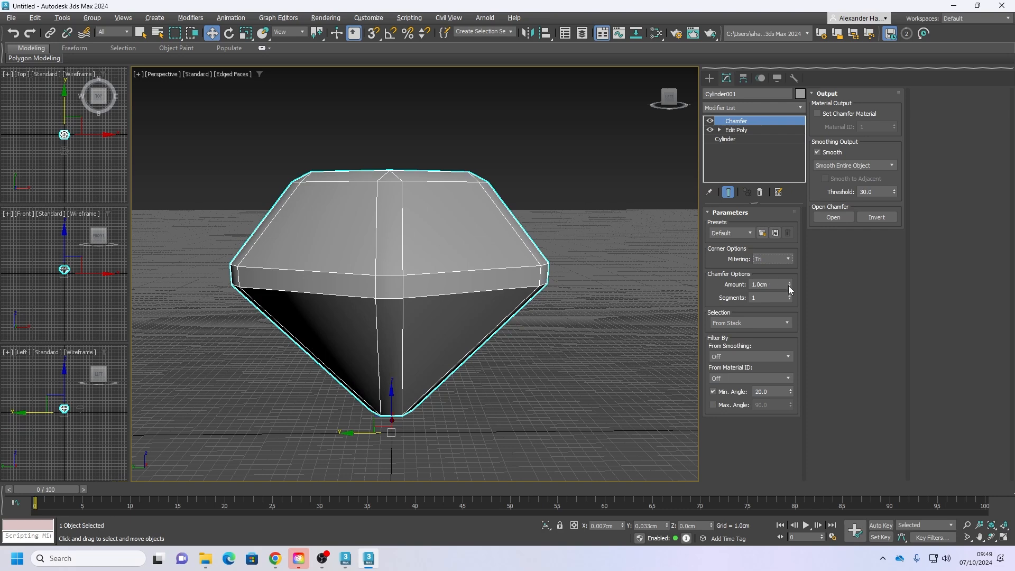
click(788, 299)
drag(790, 285, 790, 335)
Step: Compare Uniform, Quad, Radial and Patch mitering, then use Quad with a chamfer amount of 0.29 cm
click(791, 259)
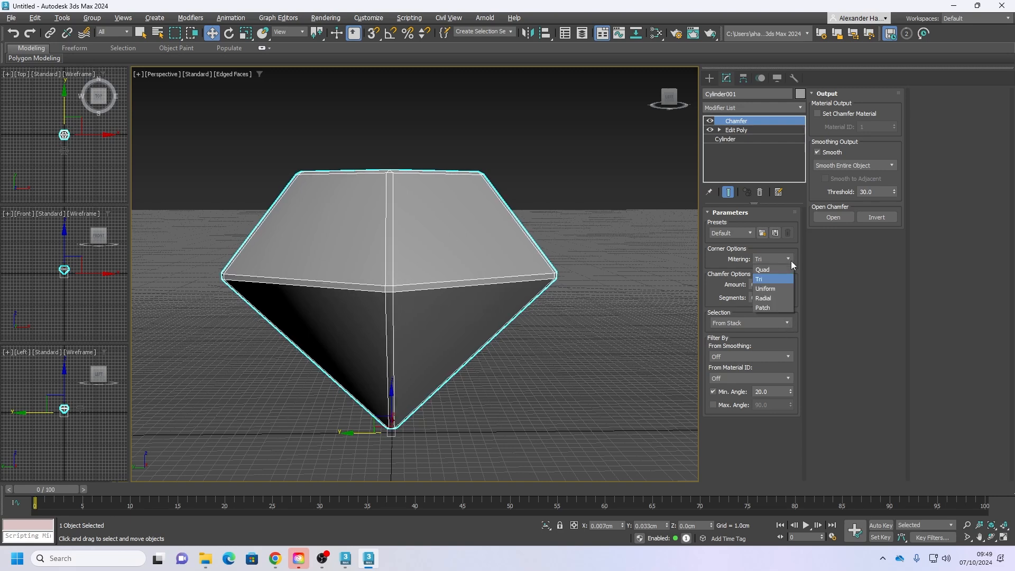
click(770, 287)
click(783, 259)
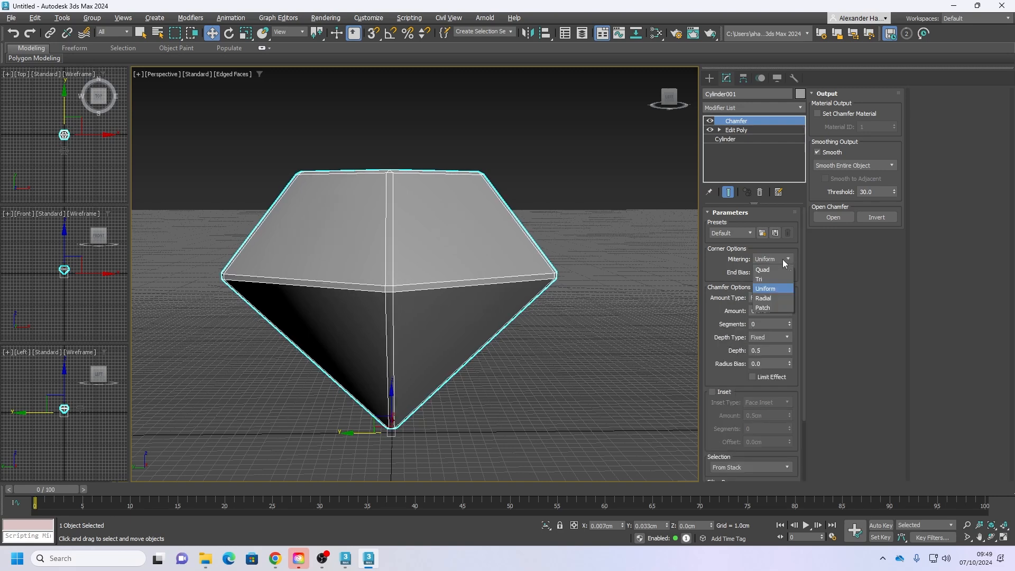
click(769, 268)
click(780, 259)
click(766, 298)
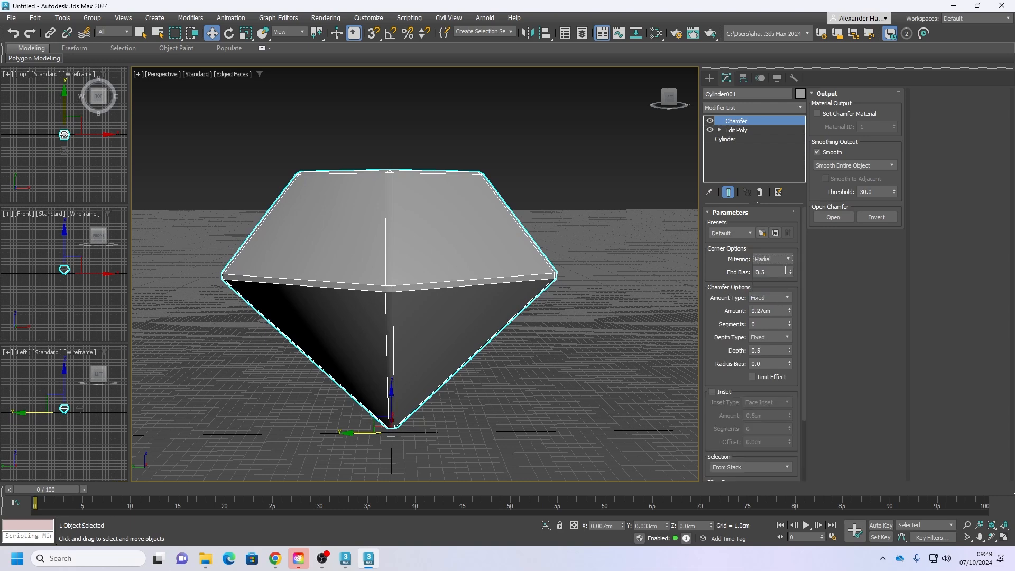
click(780, 259)
click(776, 307)
click(784, 259)
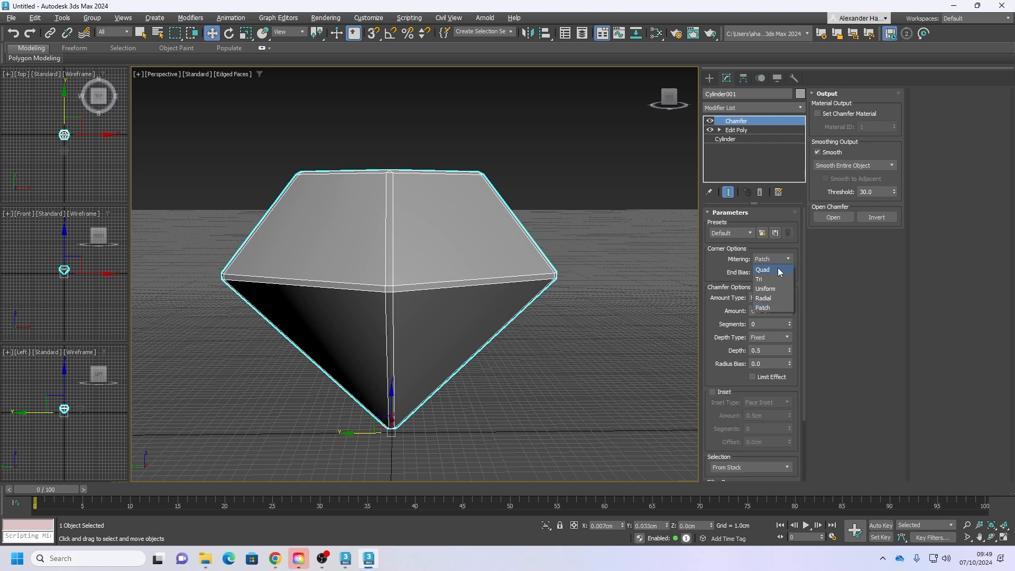
click(779, 269)
drag(791, 299, 791, 297)
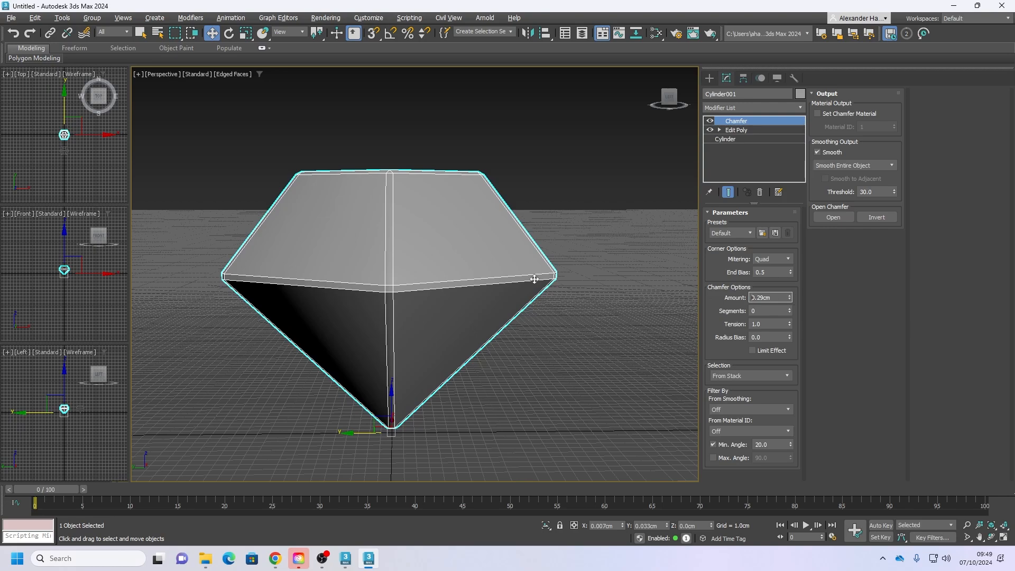
Step: Turn off the edged faces display and add a Weighted Normals modifier above the gem's Chamfer
alt+middle_drag(534, 279, 517, 300)
key(F4)
scroll(450, 282, down, 4)
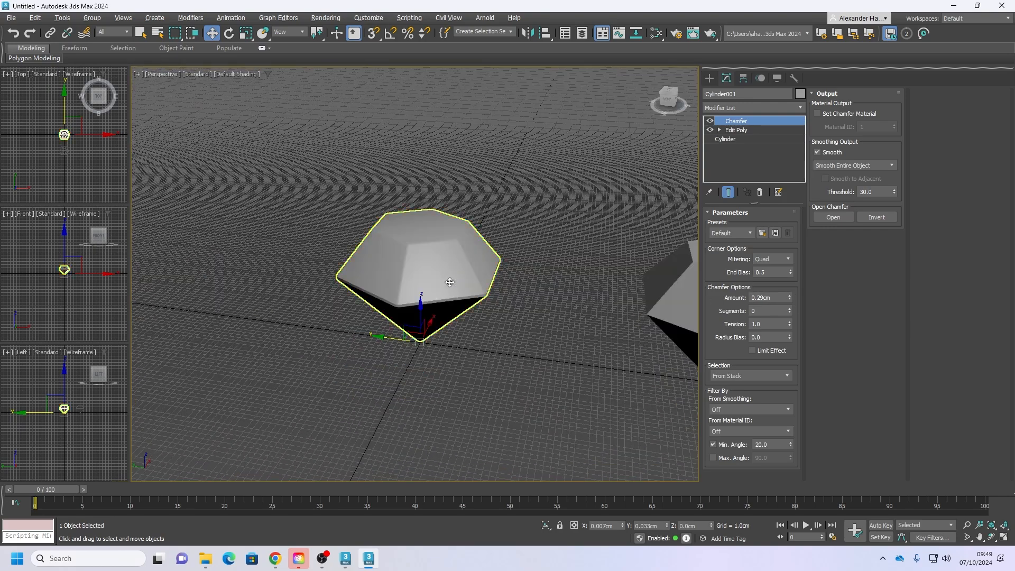
alt+middle_drag(450, 282, 465, 258)
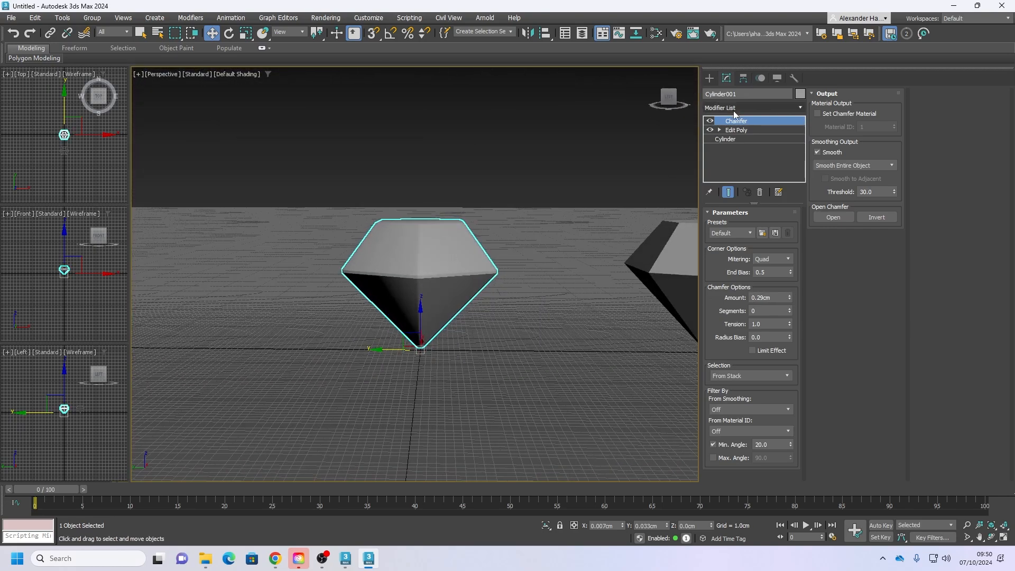
click(747, 108)
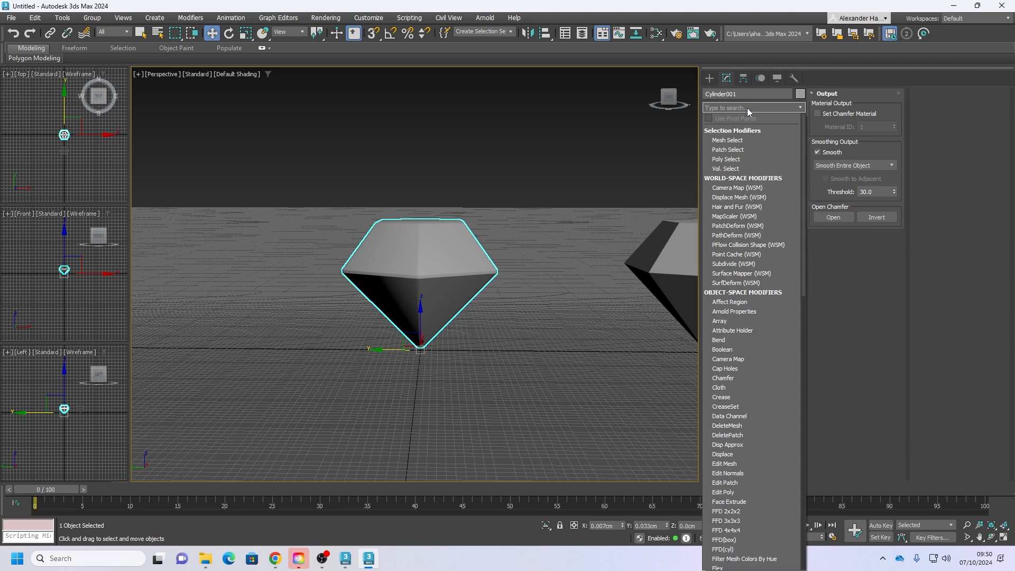
text(wei)
key(Return)
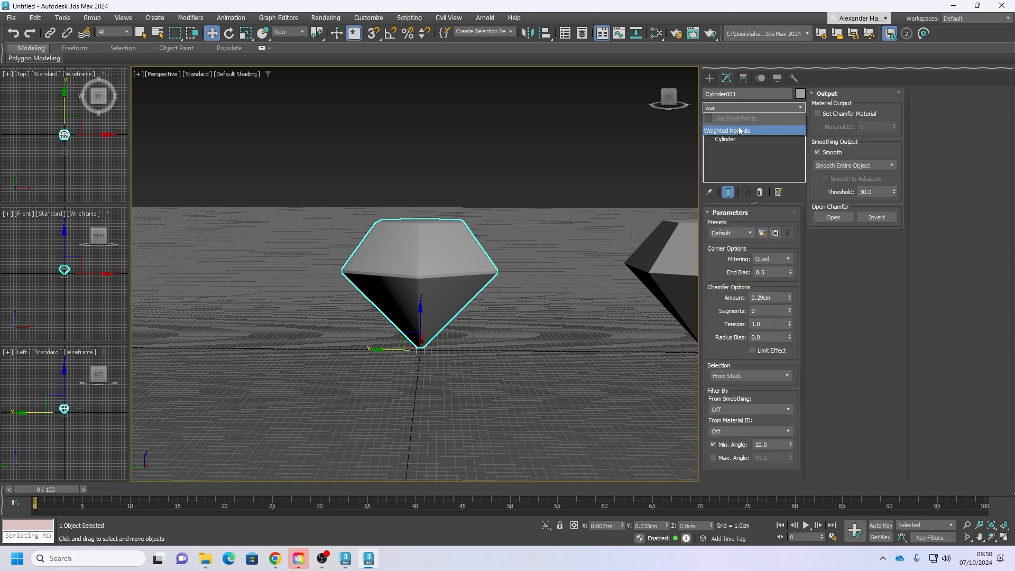
click(738, 130)
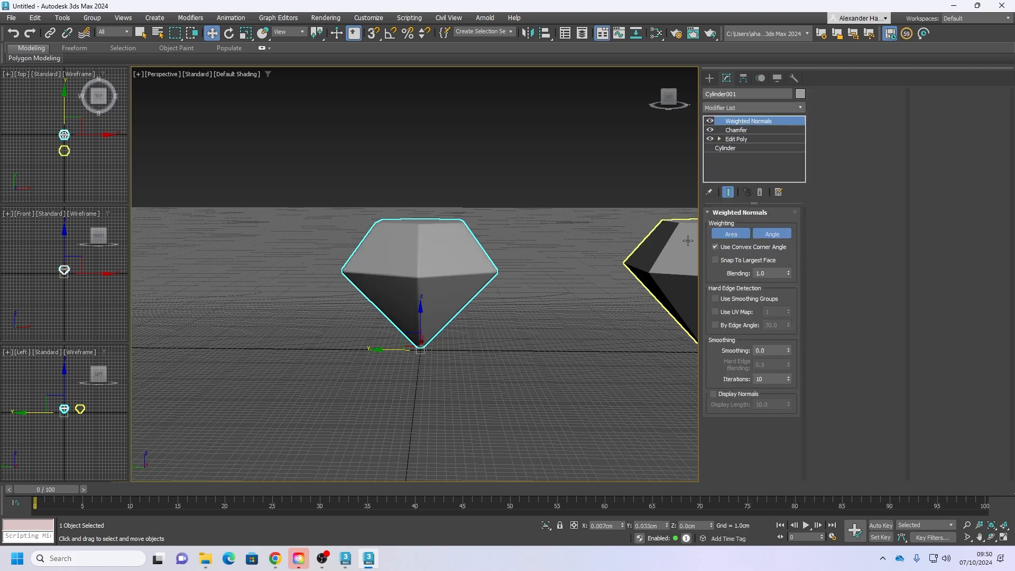
Step: Try the Use Smoothing Groups option of Weighted Normals on and off, and review the Chamfer modifier's settings
click(718, 297)
click(717, 297)
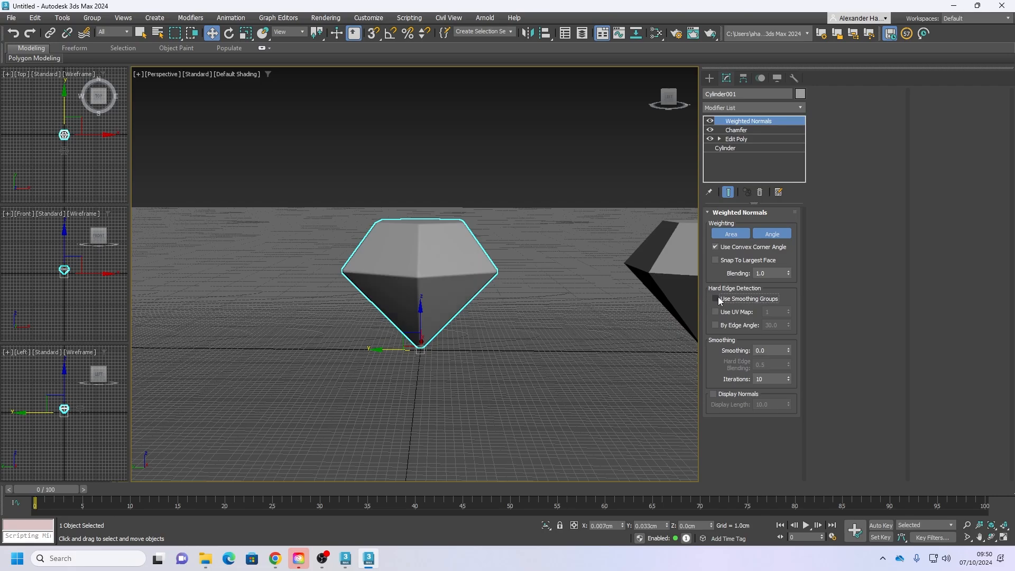
alt+middle_drag(526, 301, 610, 251)
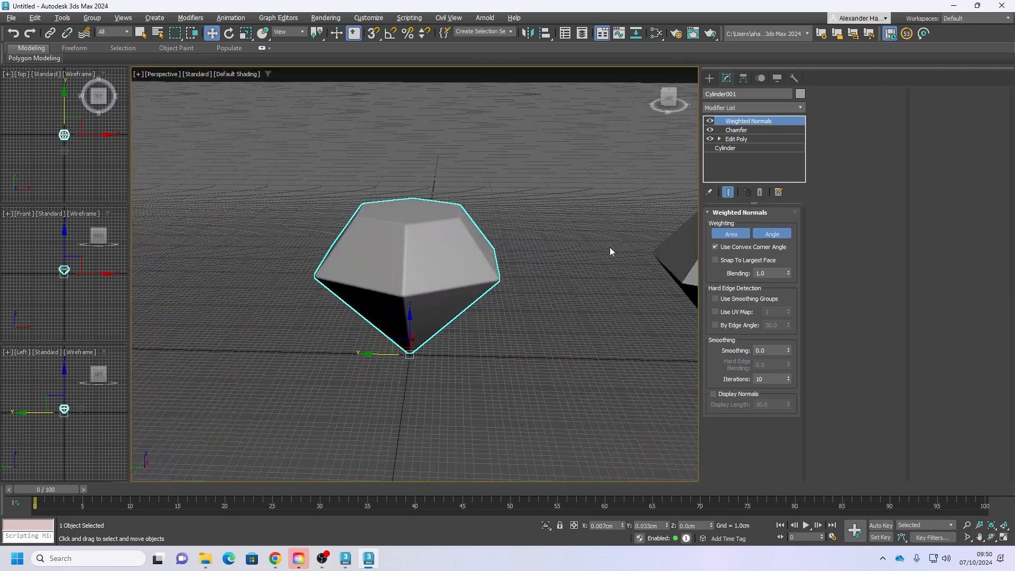
click(740, 131)
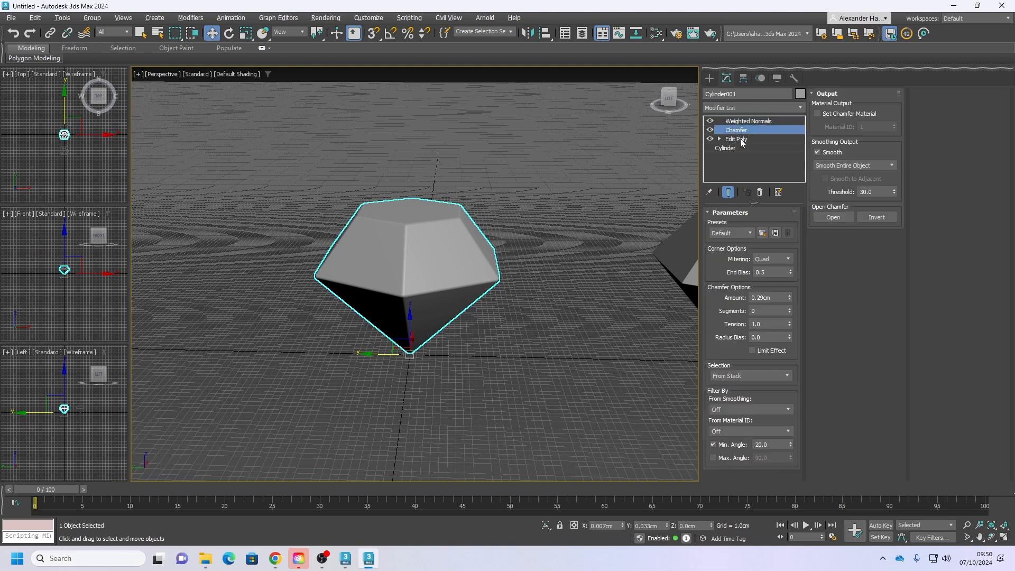
click(767, 298)
Step: Move the chamfered gem away from the origin along the X axis, leaving room for the copy
click(525, 305)
click(711, 79)
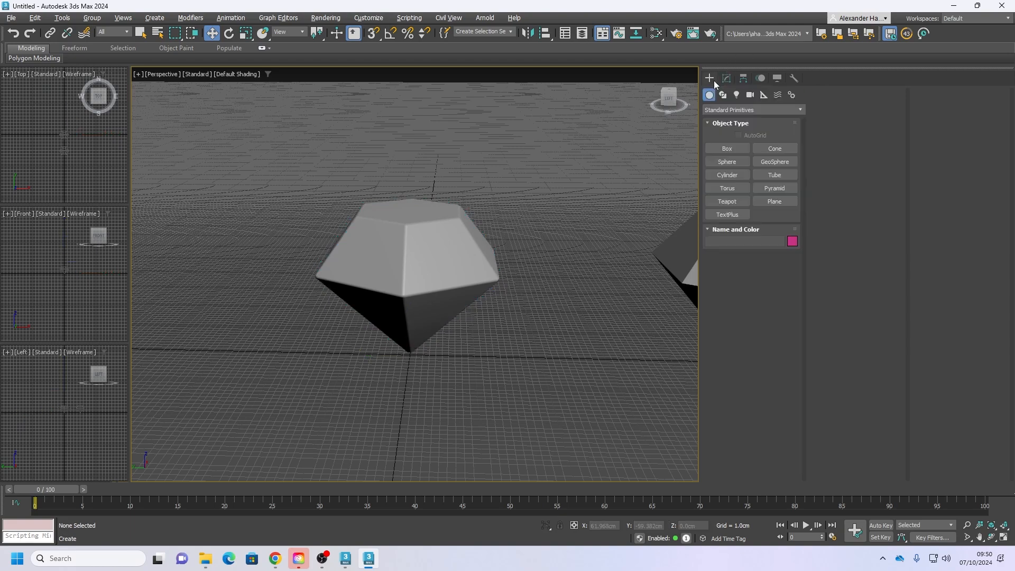
scroll(516, 299, down, 5)
click(494, 308)
alt+middle_drag(497, 304, 463, 333)
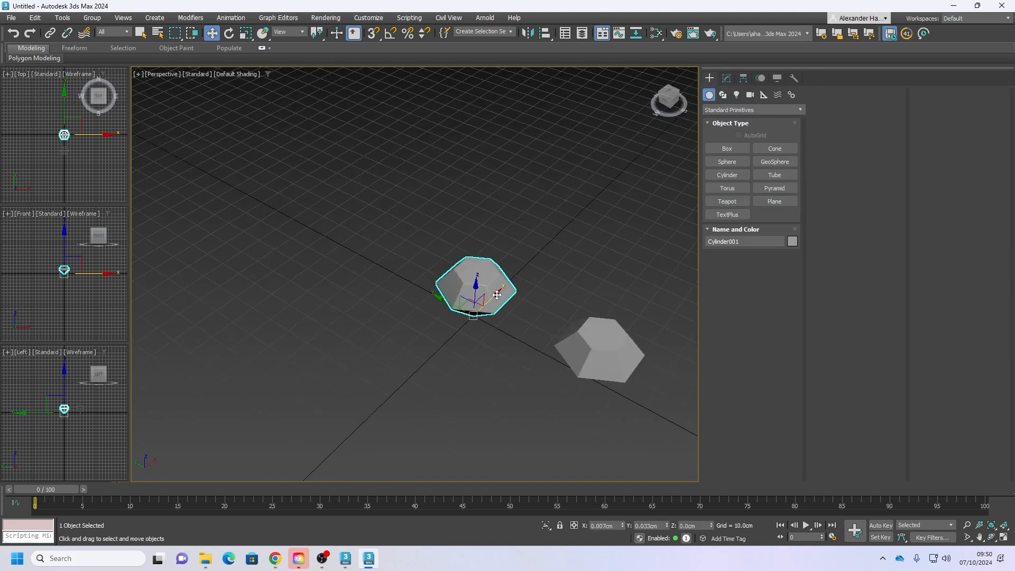
alt+middle_drag(497, 295, 557, 229)
Step: Move the copied gem along Y to the origin and set its Y position to 0.0 cm
click(497, 255)
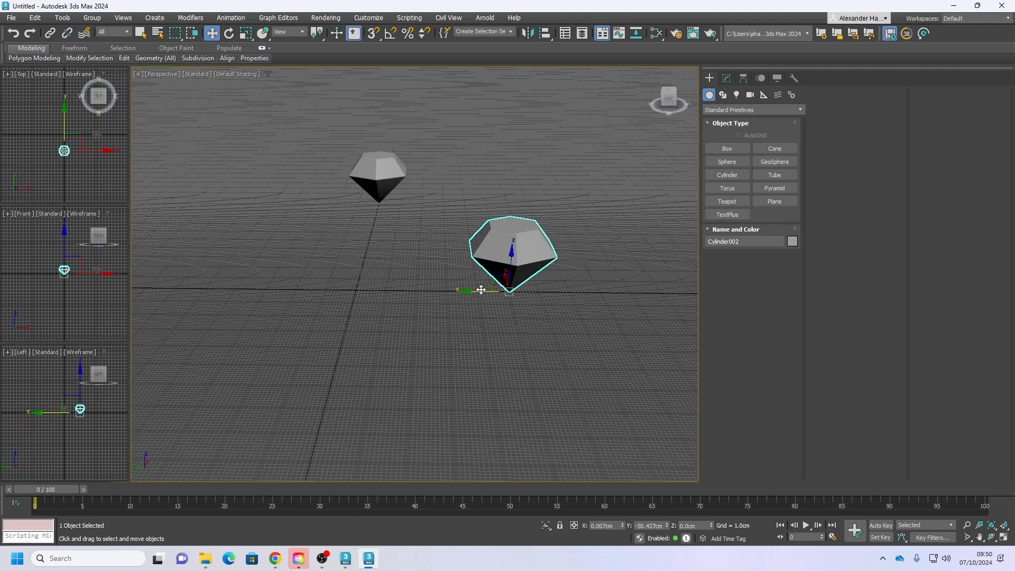
drag(481, 290, 332, 289)
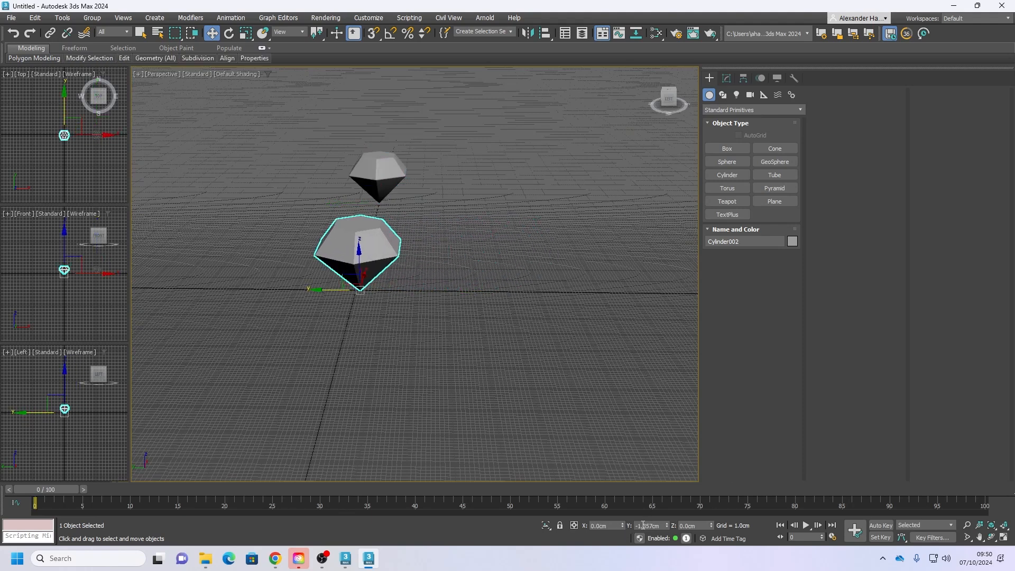
right_click(665, 525)
Step: At vertex level of the copy's Edit Poly, show edged faces and cut both diagonals across one upper side facet
click(727, 78)
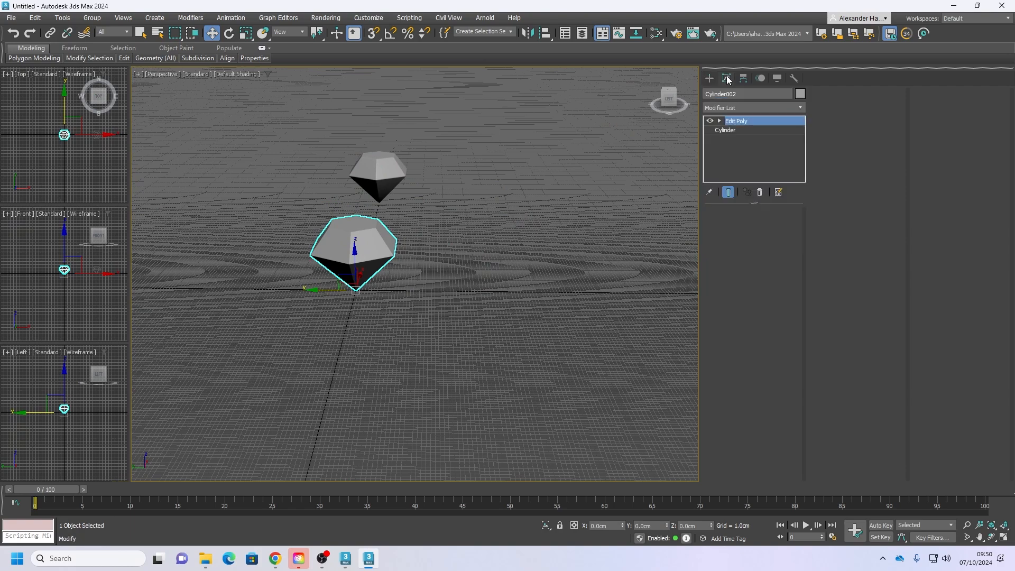
click(723, 296)
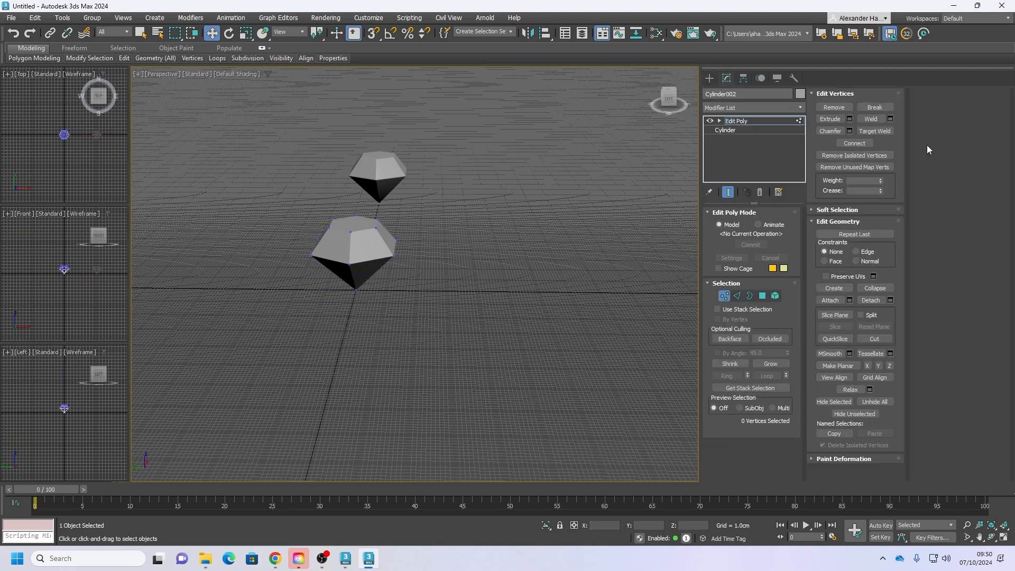
middle_drag(368, 285, 482, 277)
scroll(486, 280, up, 6)
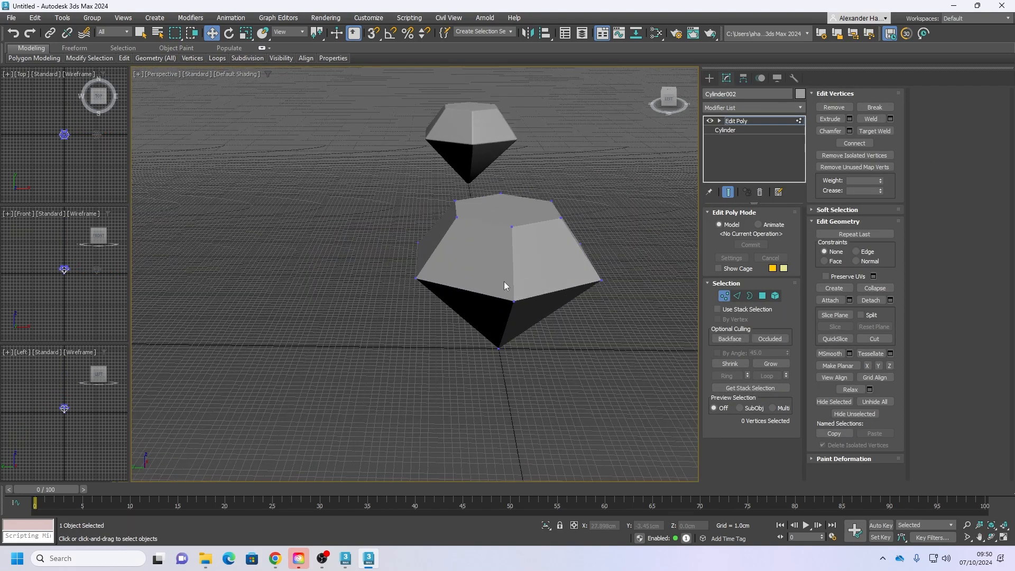
click(873, 338)
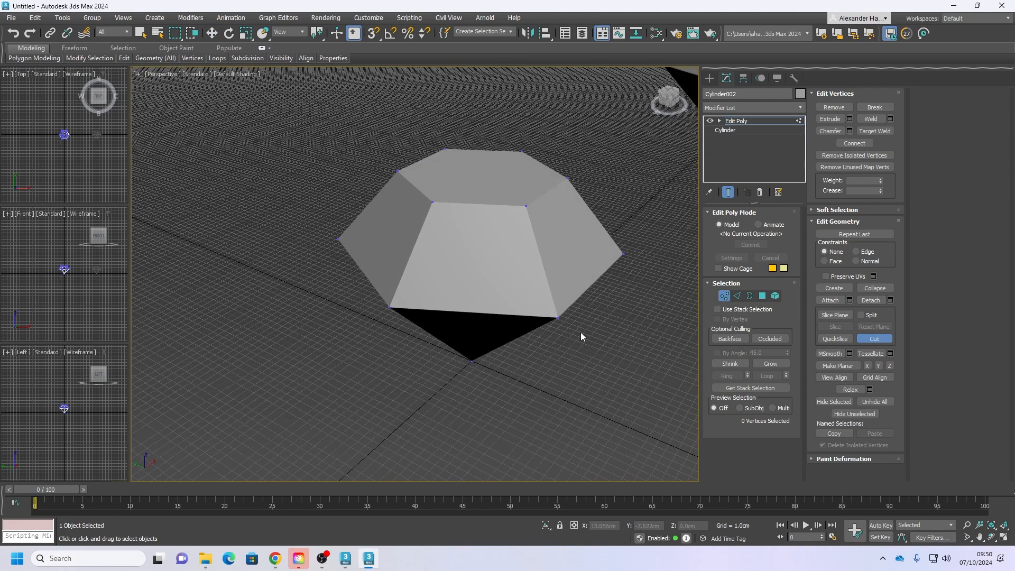
key(F4)
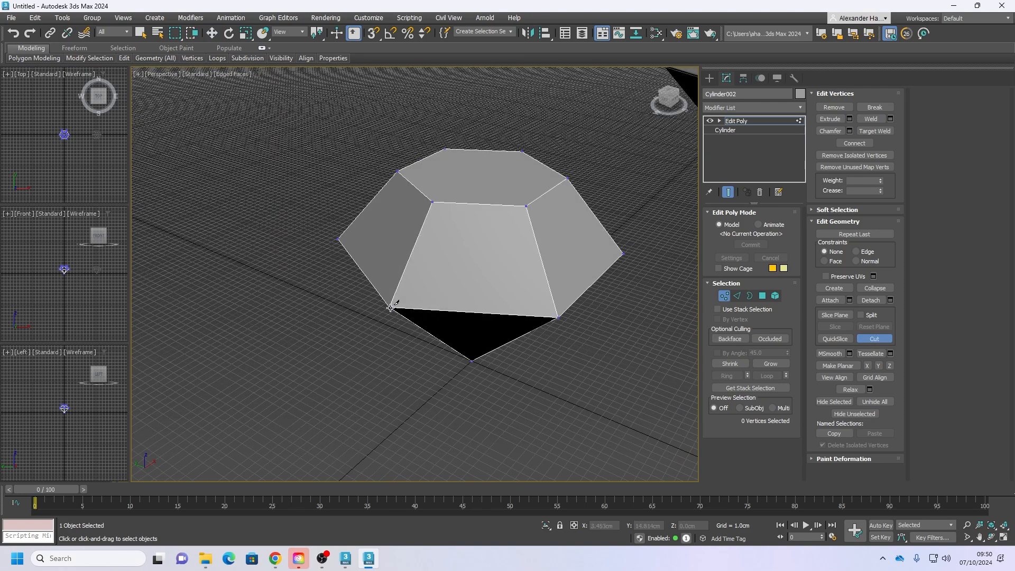
click(390, 308)
click(526, 207)
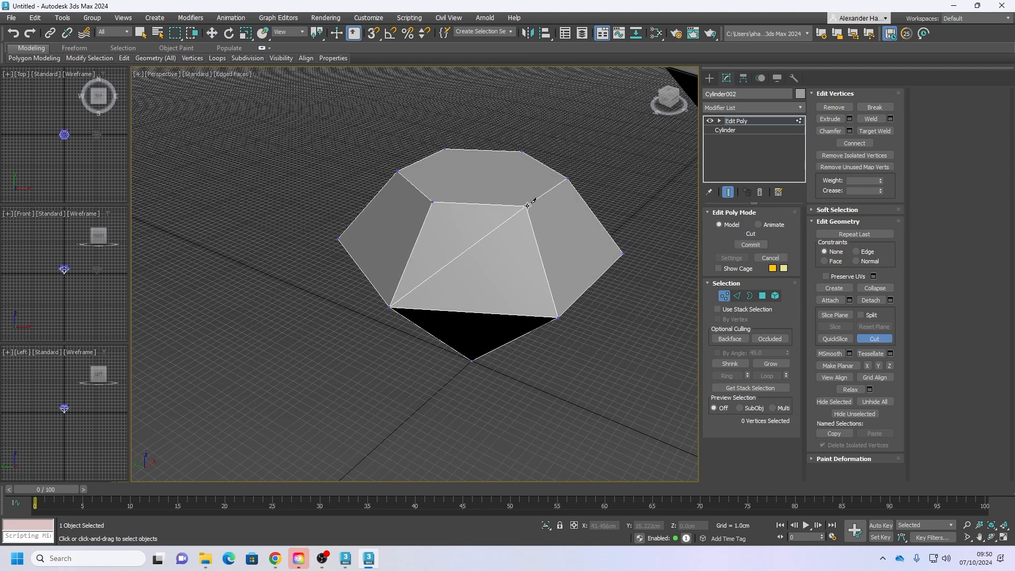
click(432, 202)
click(558, 315)
Step: Cut both diagonals from corner to corner across the adjacent upper side facet
alt+middle_drag(565, 315, 531, 306)
click(482, 325)
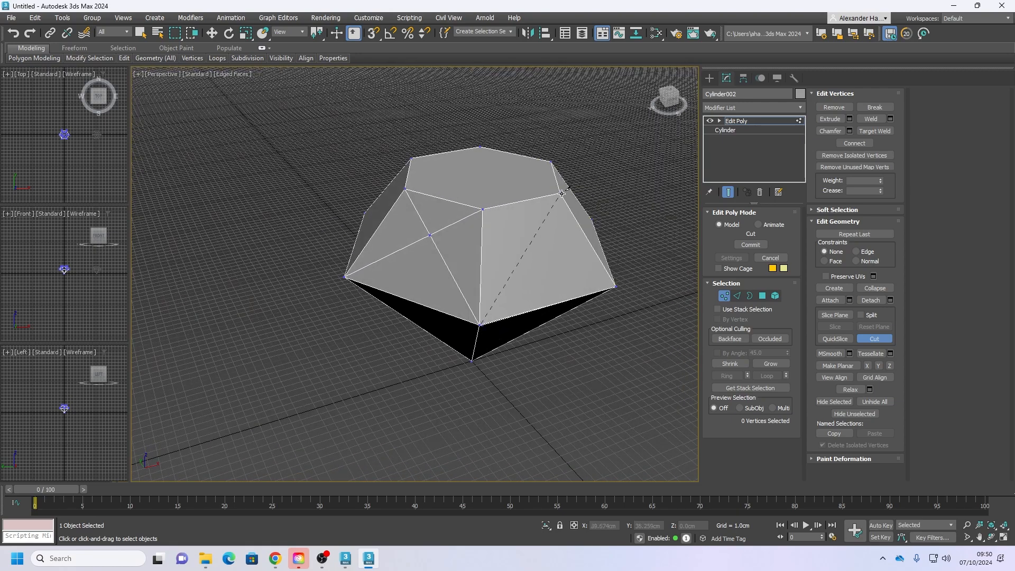
click(560, 193)
click(485, 210)
click(615, 286)
Step: Cut one corner-to-corner diagonal across each of the remaining upper side facets around the gem
alt+middle_drag(618, 283, 556, 277)
click(479, 320)
click(560, 192)
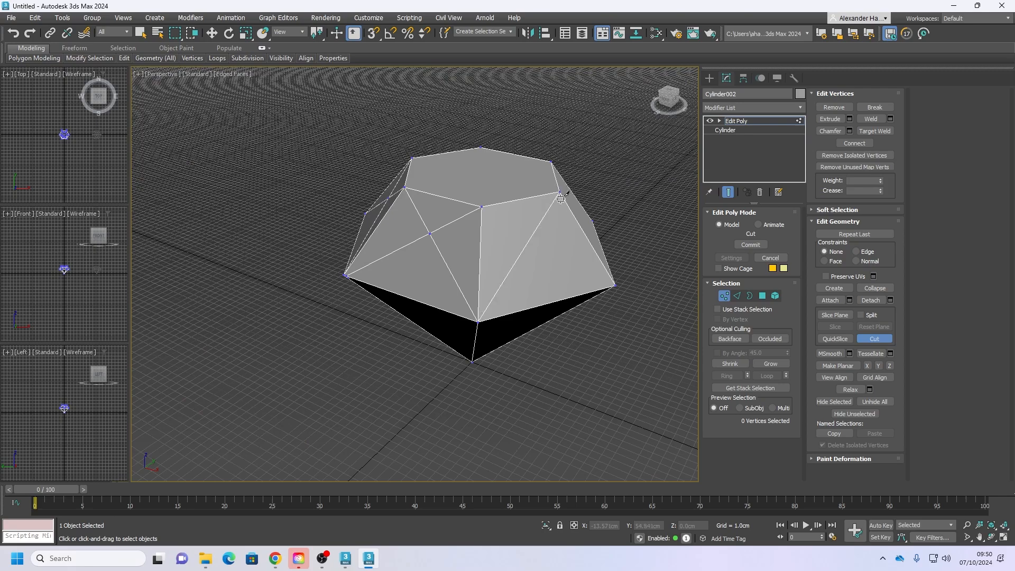
alt+middle_drag(557, 229, 494, 217)
click(605, 293)
alt+middle_drag(605, 293, 534, 267)
click(525, 211)
click(623, 257)
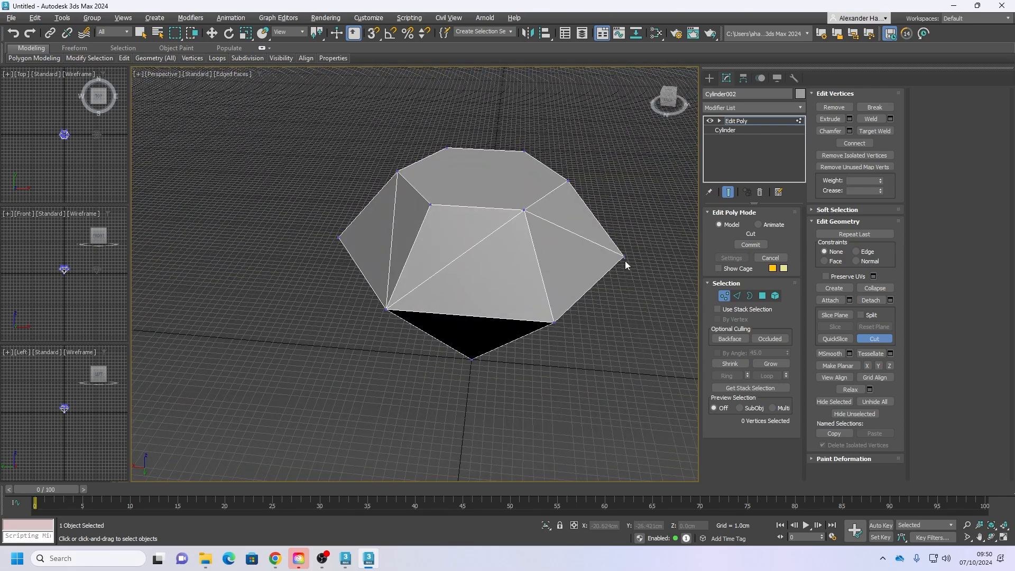
Step: Cut the second corner-to-corner diagonal across each of the remaining upper side facets and finish cutting
alt+middle_drag(623, 257, 532, 265)
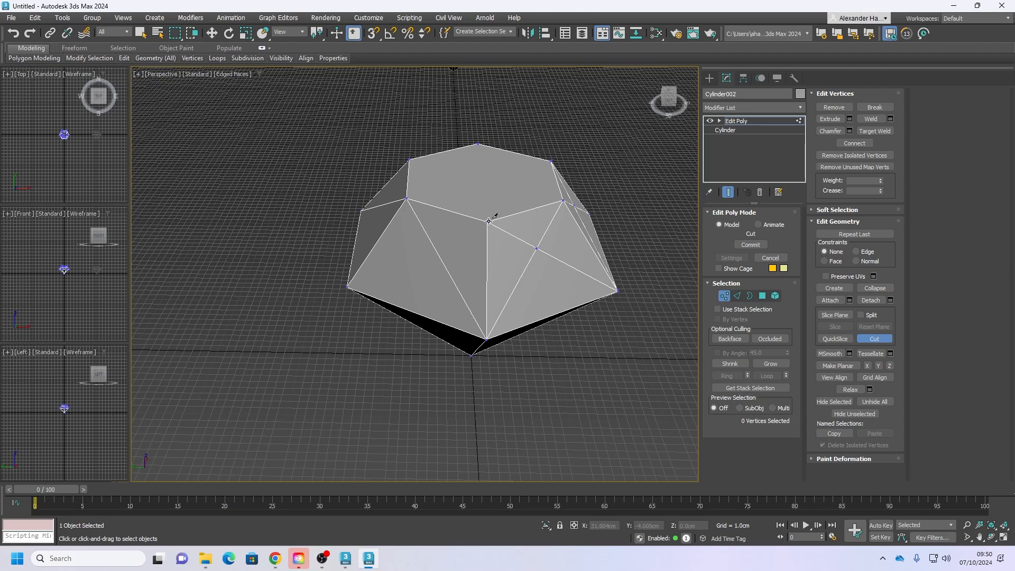
click(348, 287)
alt+middle_drag(347, 287, 436, 201)
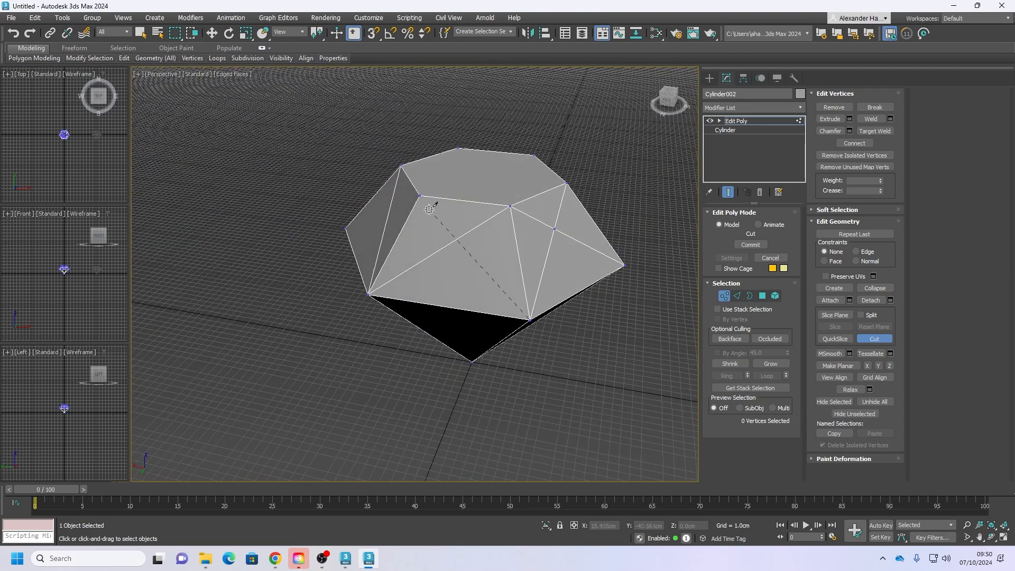
click(420, 196)
alt+middle_drag(403, 265, 480, 264)
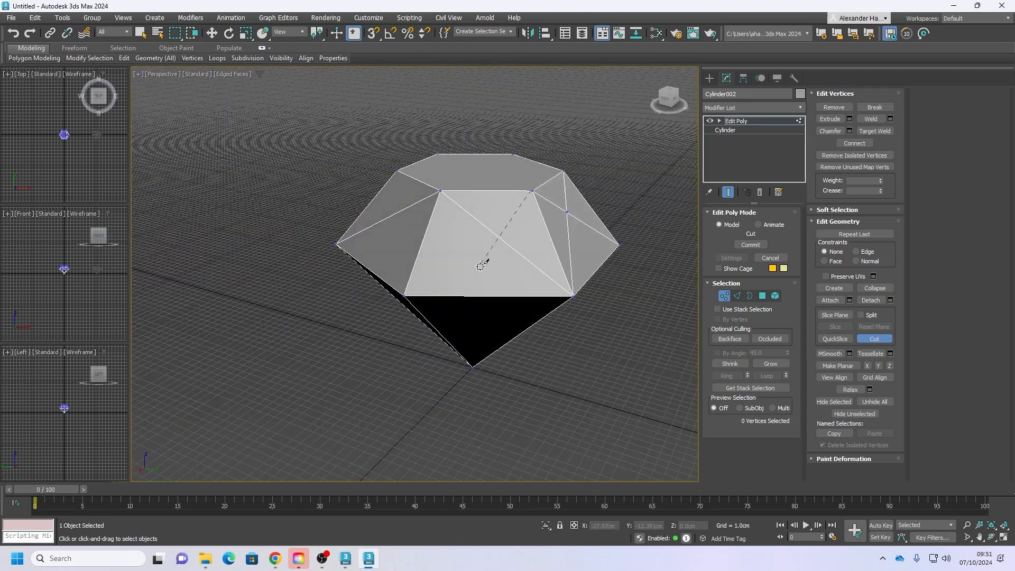
click(405, 296)
alt+middle_drag(396, 275, 459, 251)
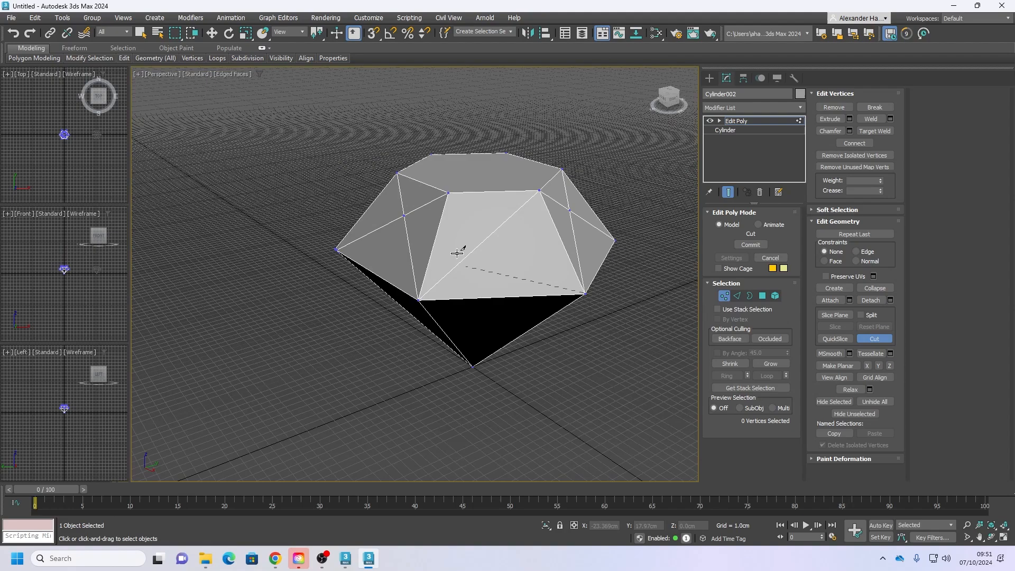
click(449, 193)
alt+middle_drag(493, 297, 472, 284)
right_click(566, 335)
alt+middle_drag(566, 336, 591, 240)
scroll(570, 344, up, 3)
scroll(566, 344, down, 3)
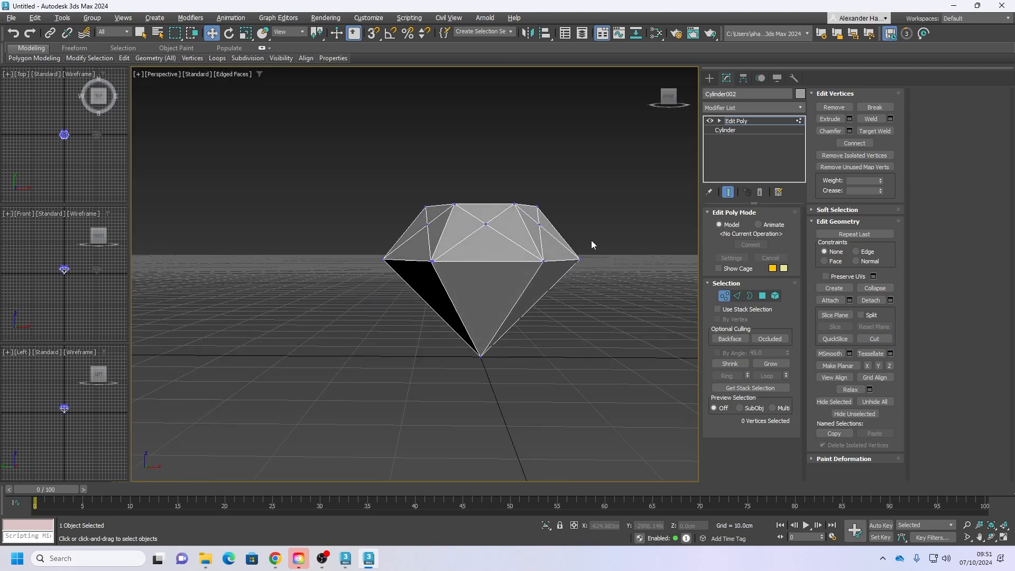
Step: Make the gem see-through and select the six vertices where the diagonals cross on the upper side facets
key(alt+x)
scroll(519, 250, up, 2)
alt+middle_drag(518, 250, 521, 254)
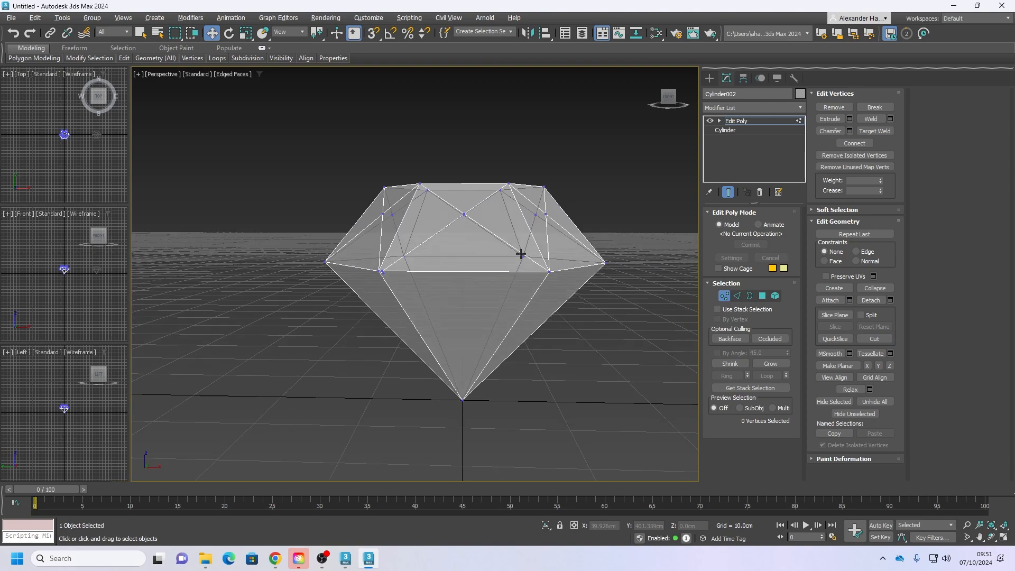
drag(615, 245, 312, 202)
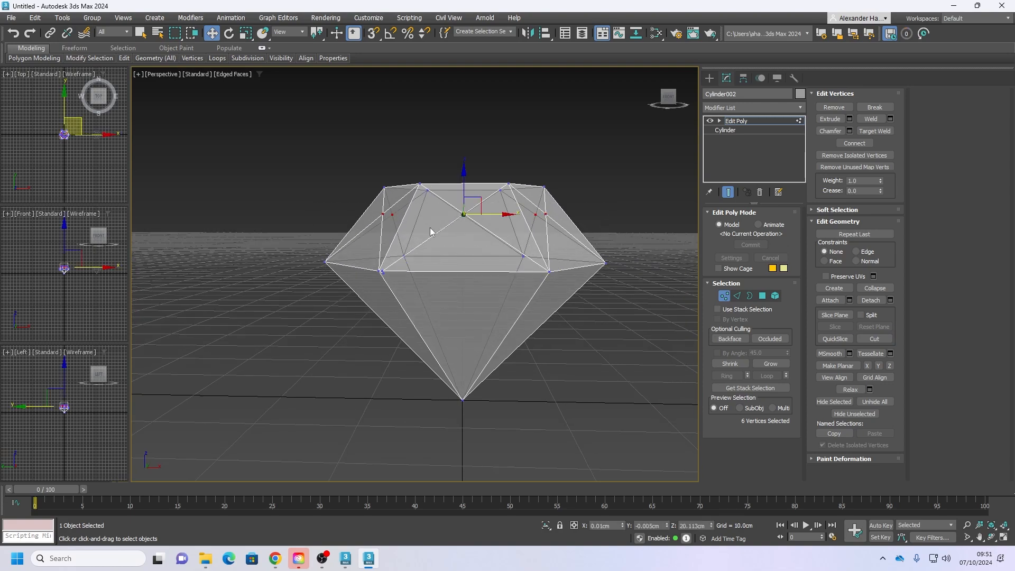
alt+middle_drag(444, 230, 460, 260)
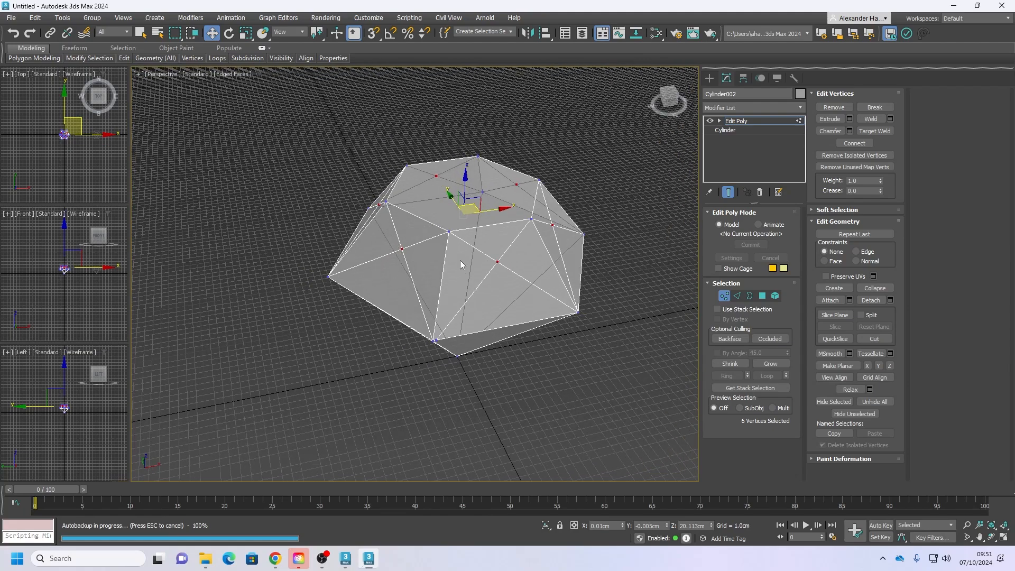
Step: Scale the six crossing vertices outward in the XY plane and lower them to a Z of about 19.4 cm
key(r)
drag(456, 220, 454, 237)
alt+middle_drag(462, 277, 521, 248)
key(w)
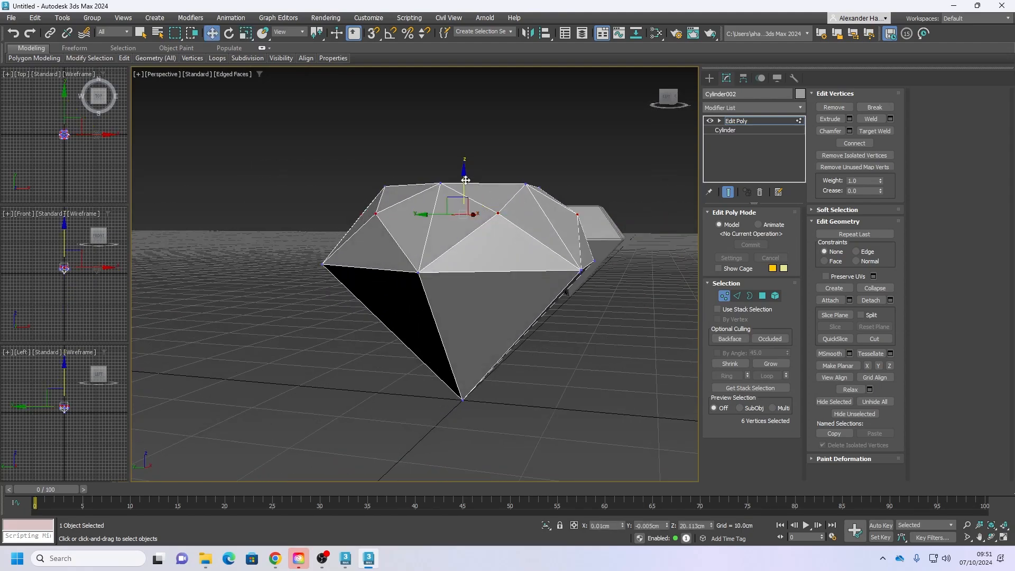
drag(465, 180, 465, 187)
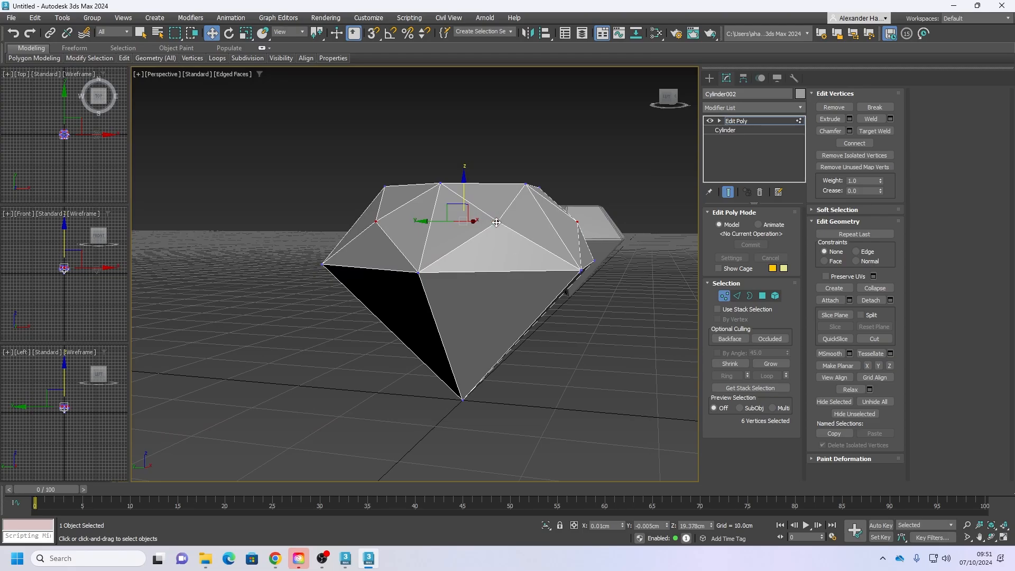
mouse_move(505, 242)
alt+middle_down()
mouse_move(481, 263)
mouse_move(463, 254)
mouse_move(525, 246)
alt+middle_up()
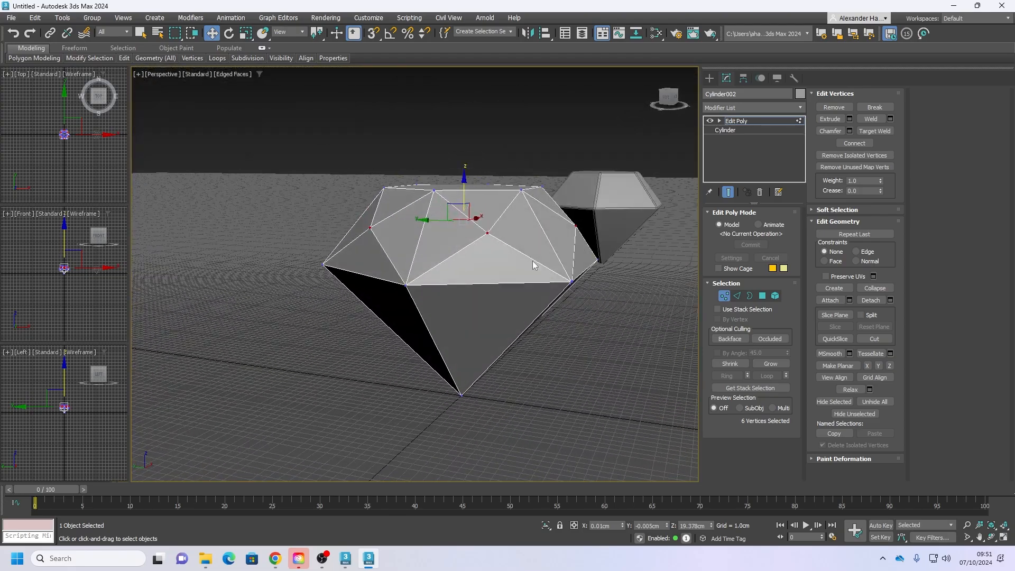
Step: Turn off edged faces and scale the six vertices further outward in the XY plane
key(F4)
mouse_move(499, 231)
alt+middle_down()
mouse_move(469, 249)
mouse_move(445, 245)
mouse_move(506, 224)
mouse_move(470, 228)
mouse_move(541, 226)
mouse_move(493, 274)
alt+middle_up()
scroll(445, 245, down, 4)
key(r)
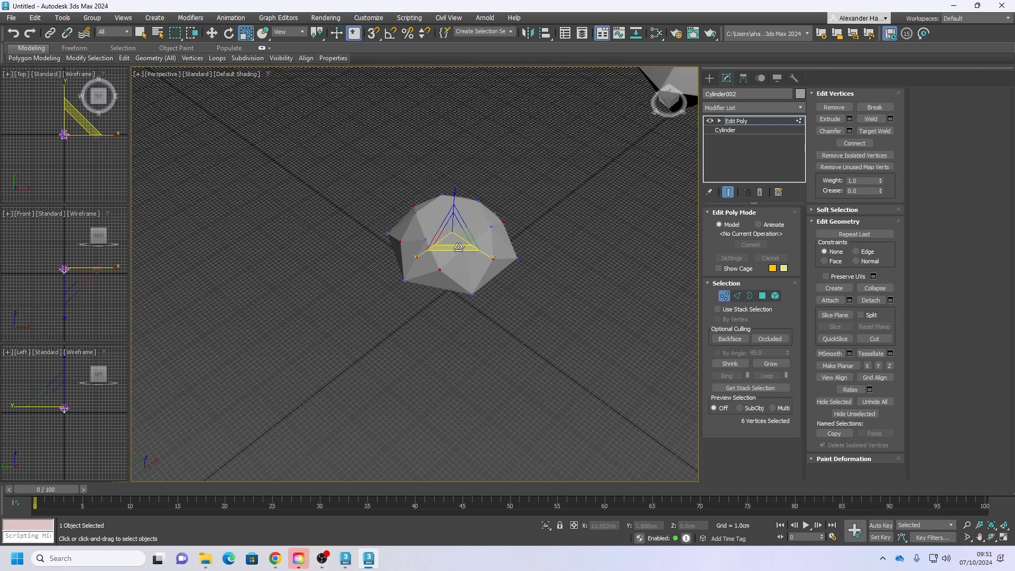
drag(455, 247, 456, 249)
alt+middle_drag(456, 249, 453, 277)
Step: In the top view, fine-tune the XY scale of the six vertices to line them up with the gem's hexagonal outline
key(t)
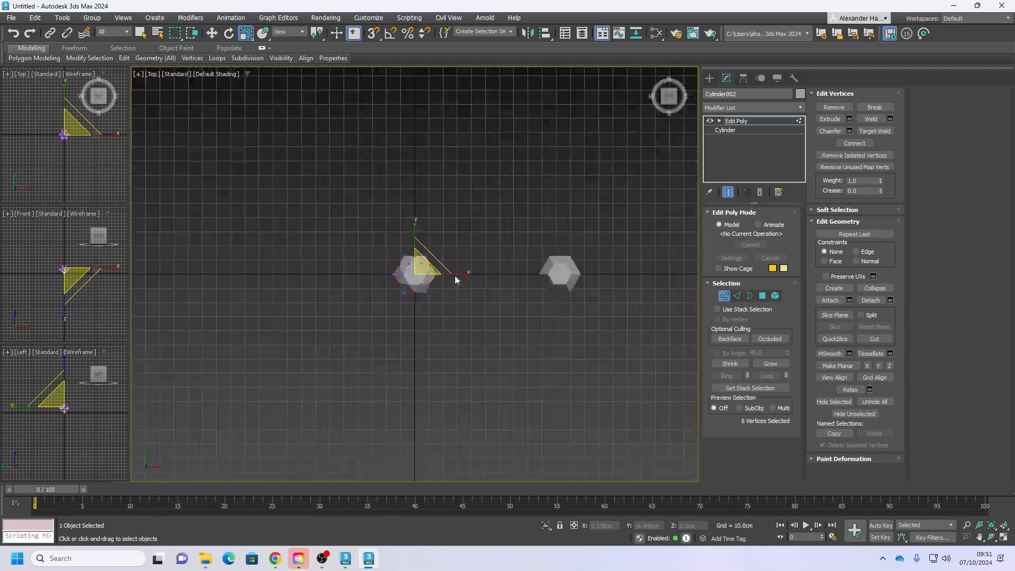
key(z)
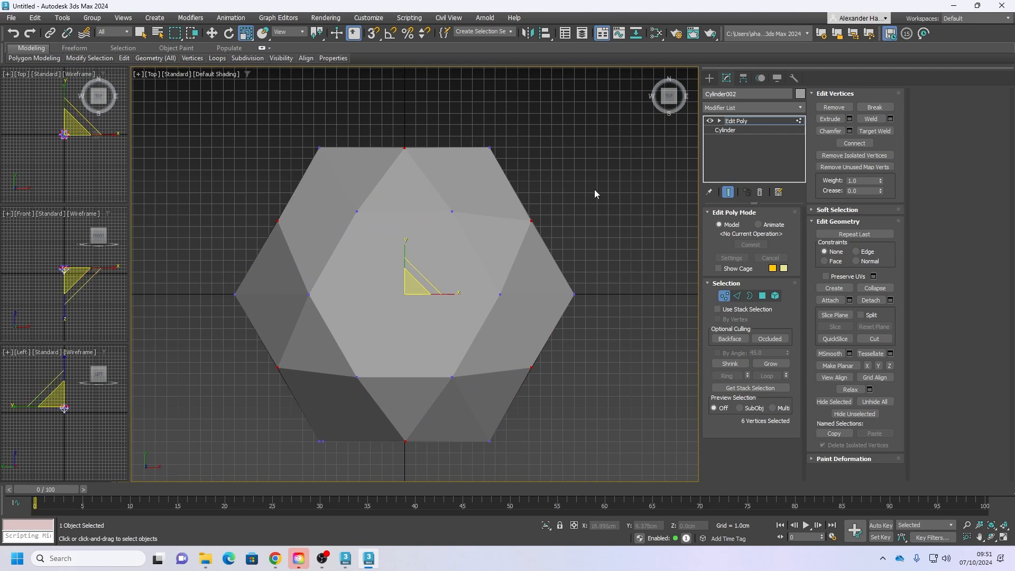
scroll(520, 232, up, 6)
scroll(516, 233, up, 2)
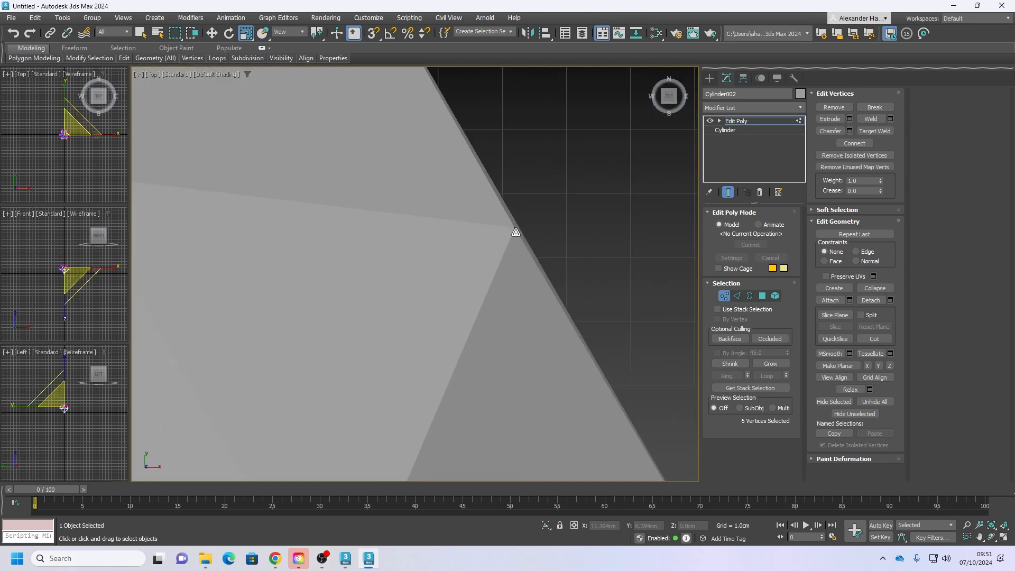
scroll(525, 219, down, 8)
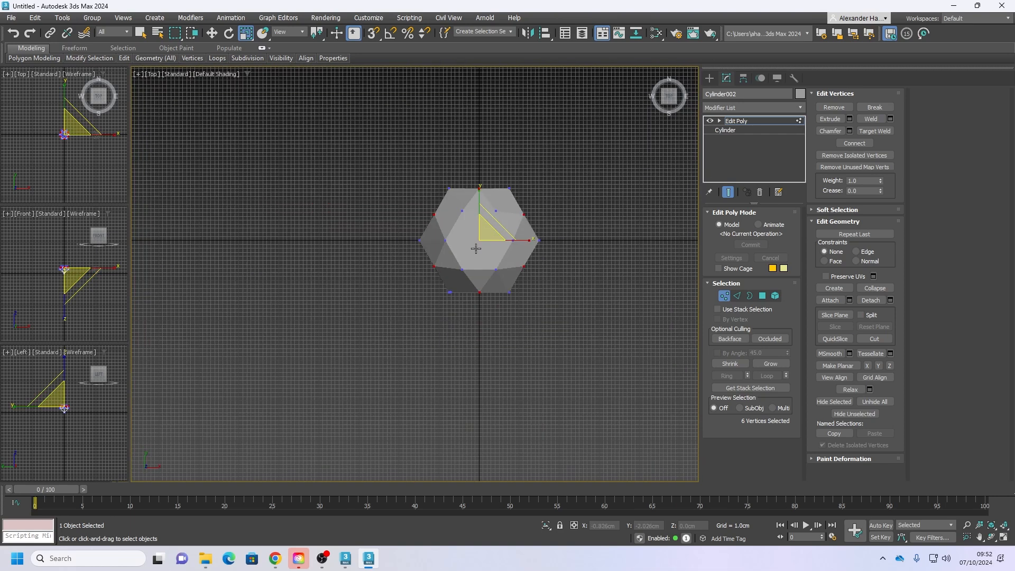
key(z)
drag(470, 237, 484, 225)
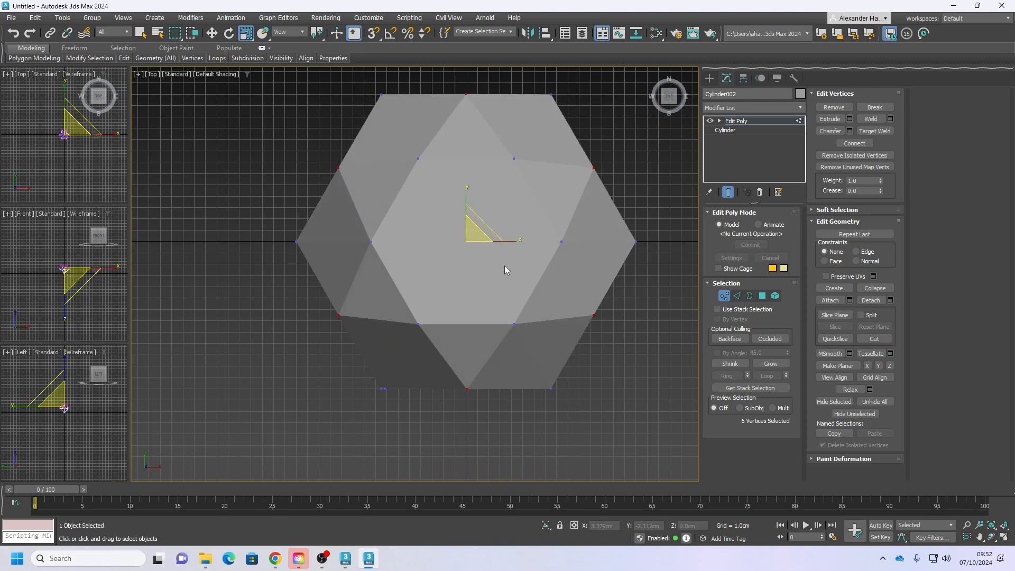
Step: Examine the reshaped upper facets from the side with and without edged faces, and clear the vertex selection
alt+middle_drag(507, 292, 597, 254)
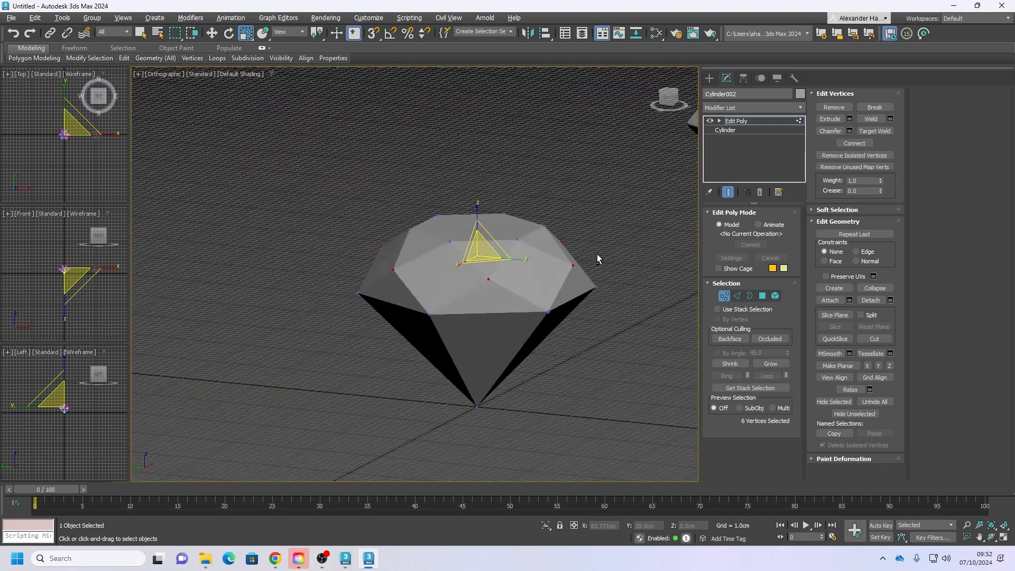
scroll(484, 315, up, 5)
scroll(484, 315, down, 2)
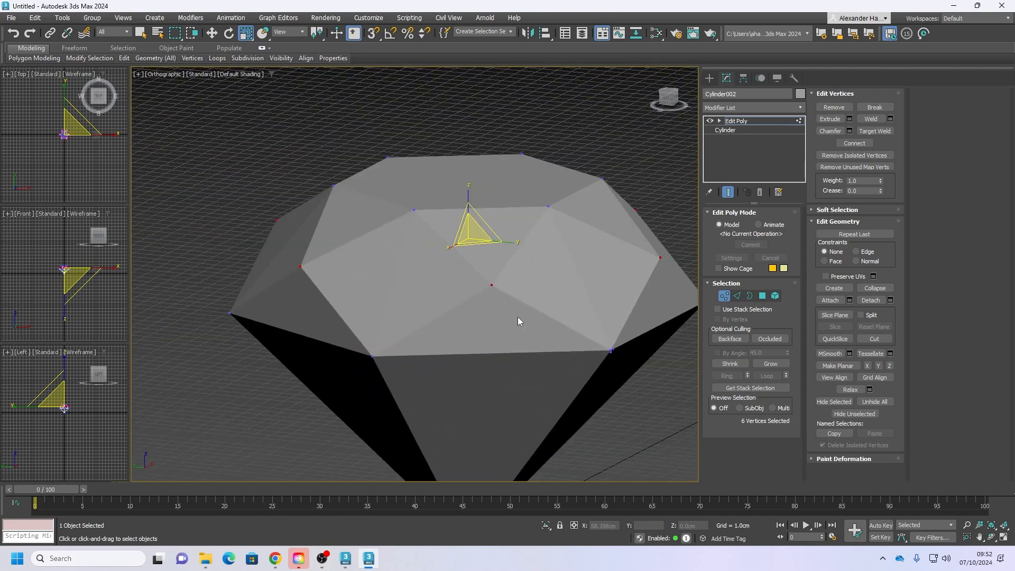
scroll(460, 326, down, 6)
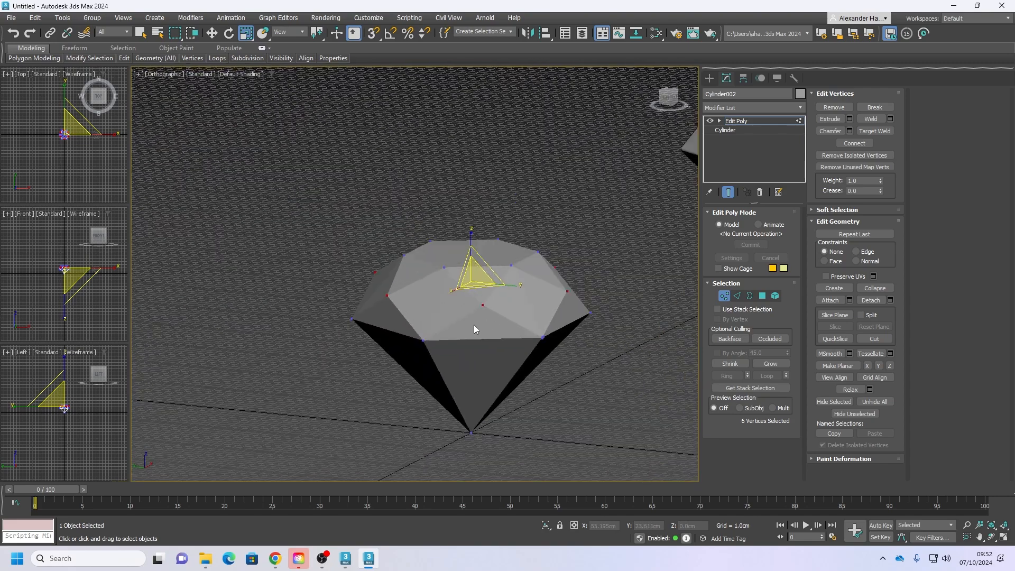
key(F4)
scroll(504, 329, up, 2)
mouse_move(504, 329)
alt+middle_down()
mouse_move(555, 309)
mouse_move(532, 327)
mouse_move(493, 329)
alt+middle_up()
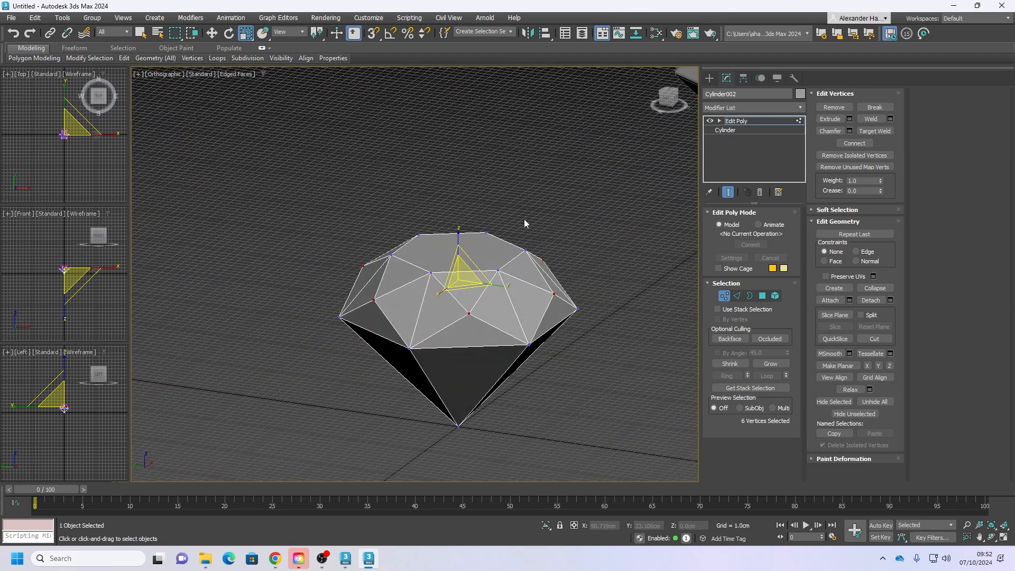
click(545, 392)
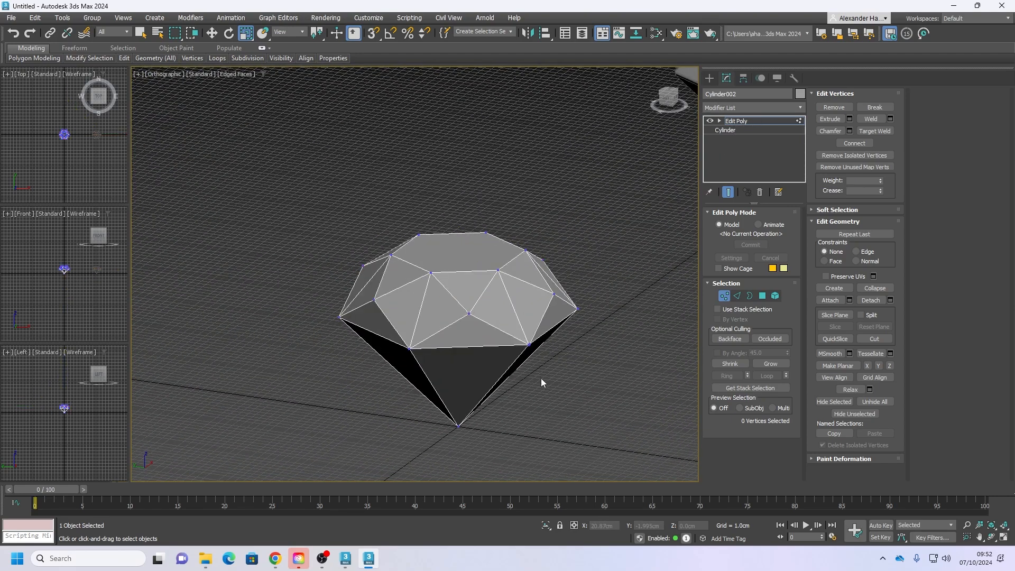
key(F4)
Step: Leave vertex level and add a Chamfer modifier above the gem copy's Edit Poly
click(753, 121)
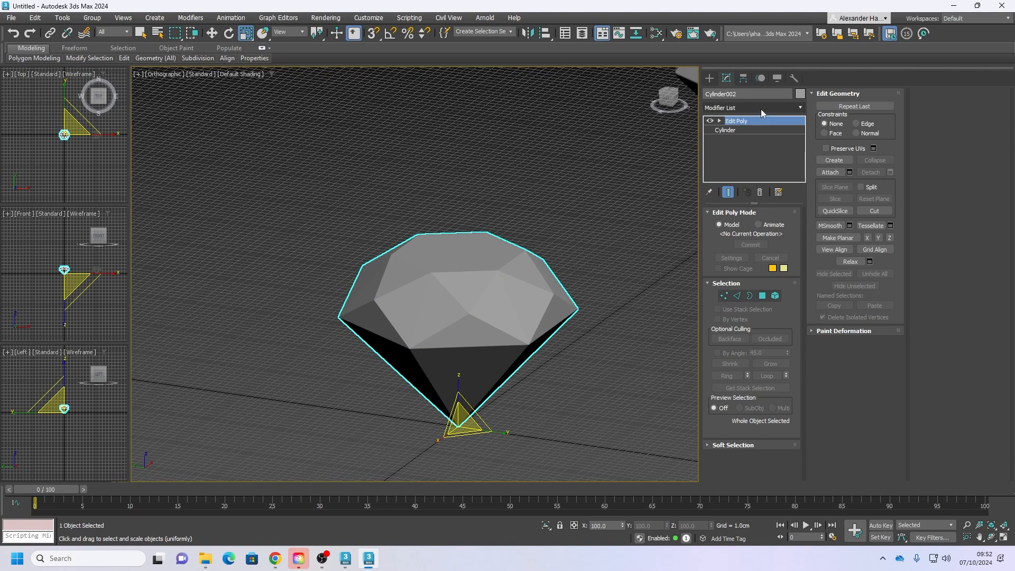
click(760, 109)
text(ch)
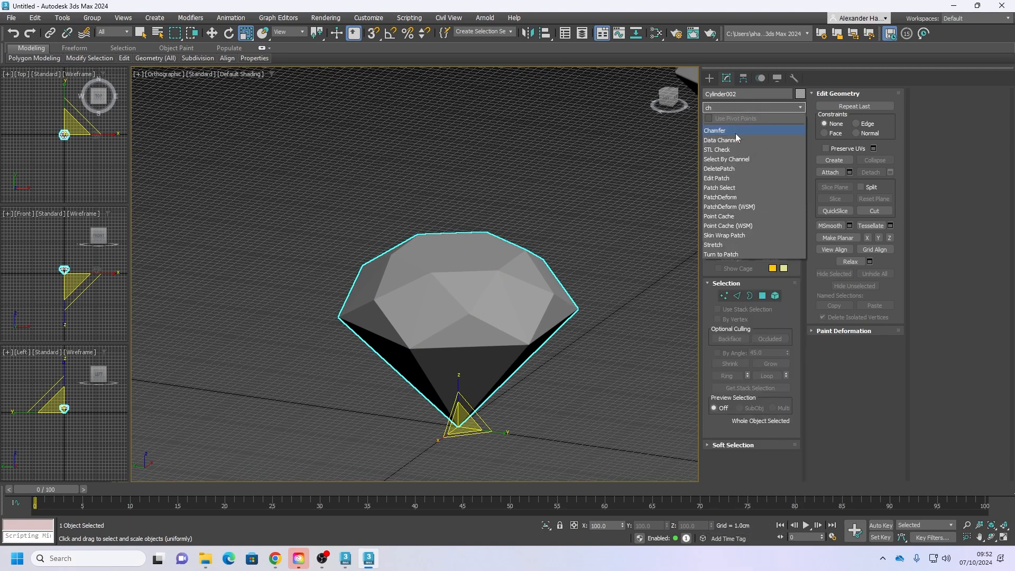
click(737, 132)
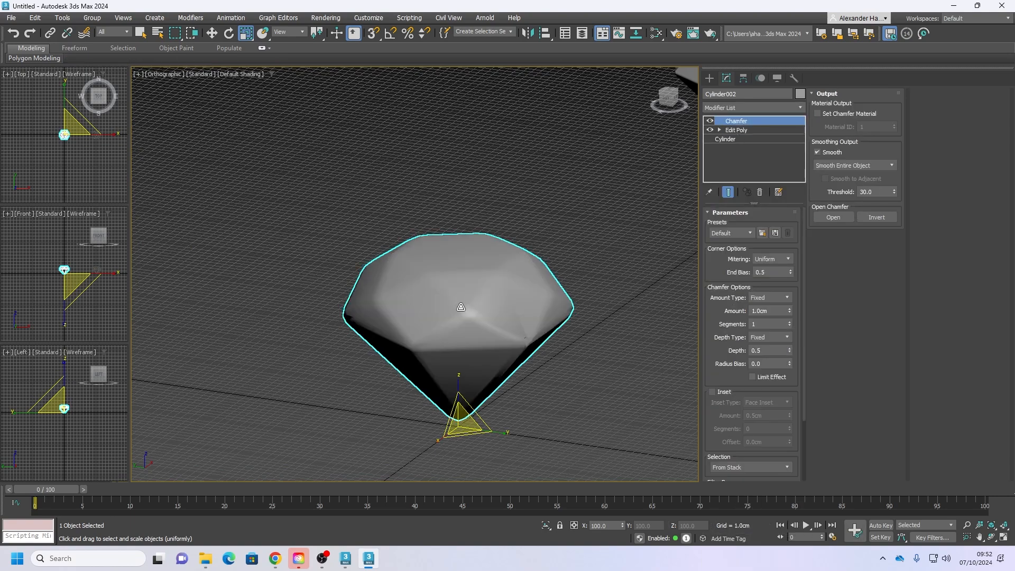
Step: Set the Chamfer to 0 segments with an amount of 0.15 cm and turn off Smooth
alt+middle_drag(461, 307, 489, 302)
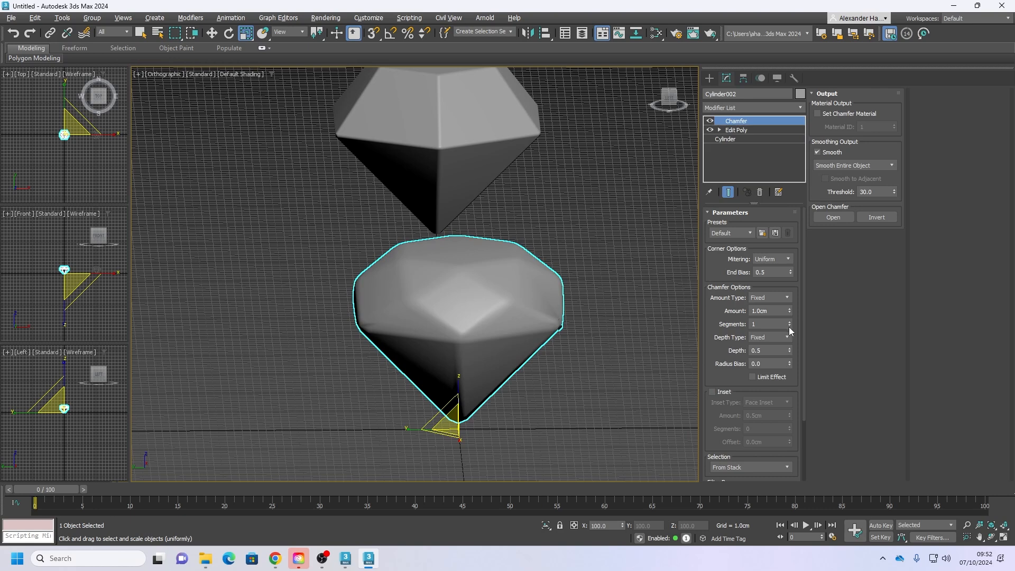
drag(790, 328, 791, 325)
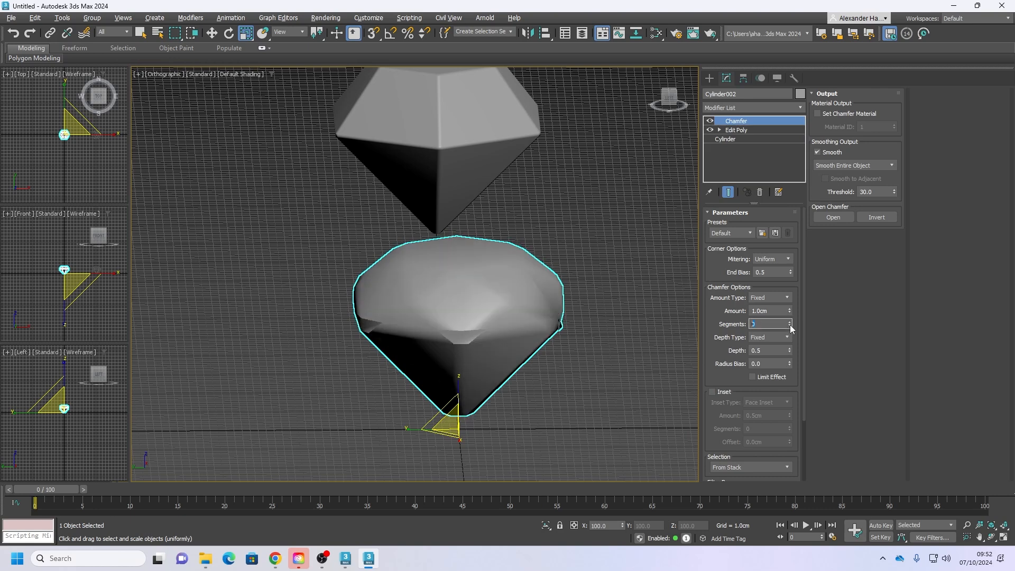
click(788, 297)
click(788, 296)
drag(791, 310, 795, 360)
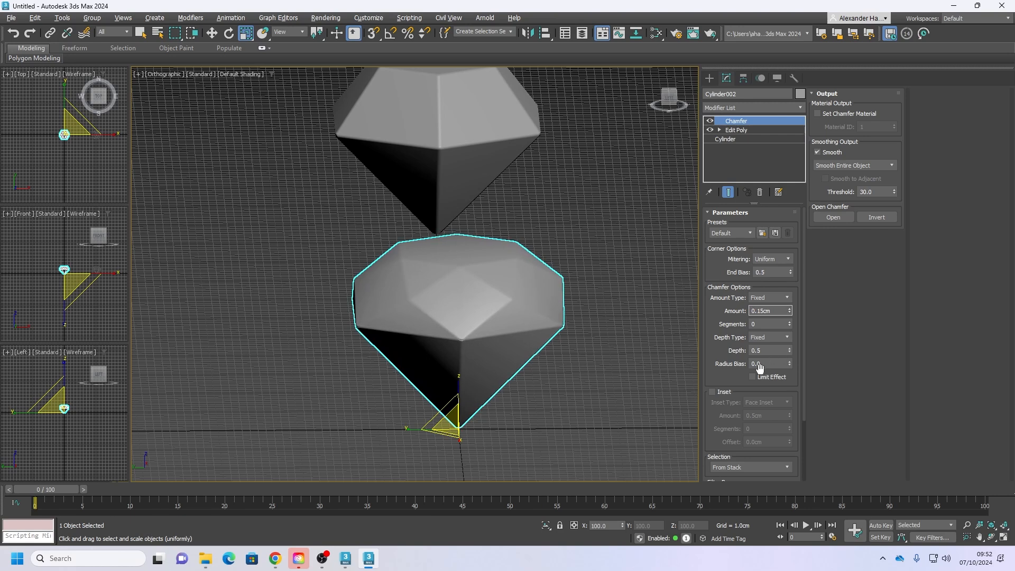
click(818, 152)
Step: Show edged faces and examine the chamfered corner where the upper facets meet the lower cone
scroll(460, 343, up, 6)
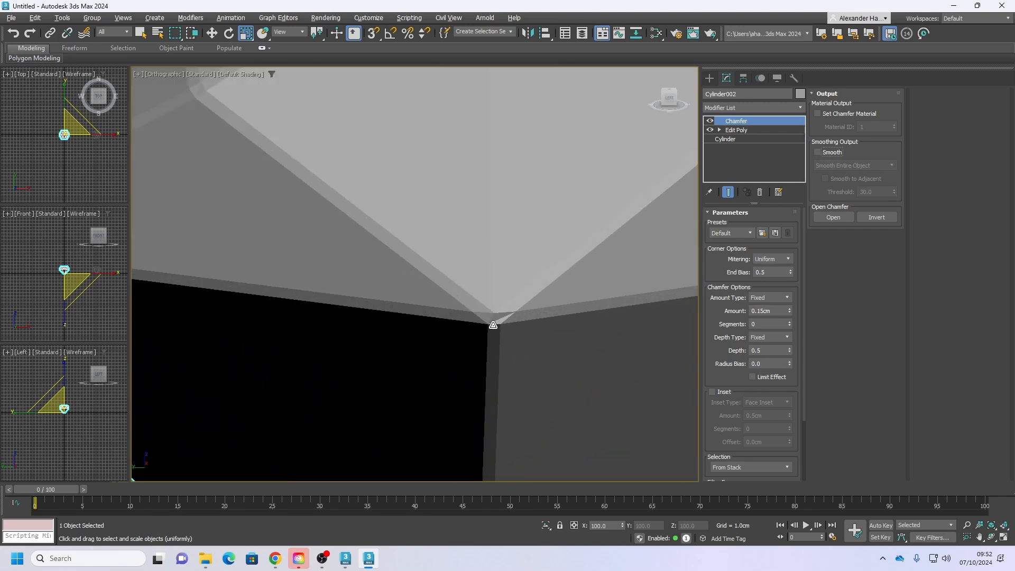
scroll(461, 321, down, 3)
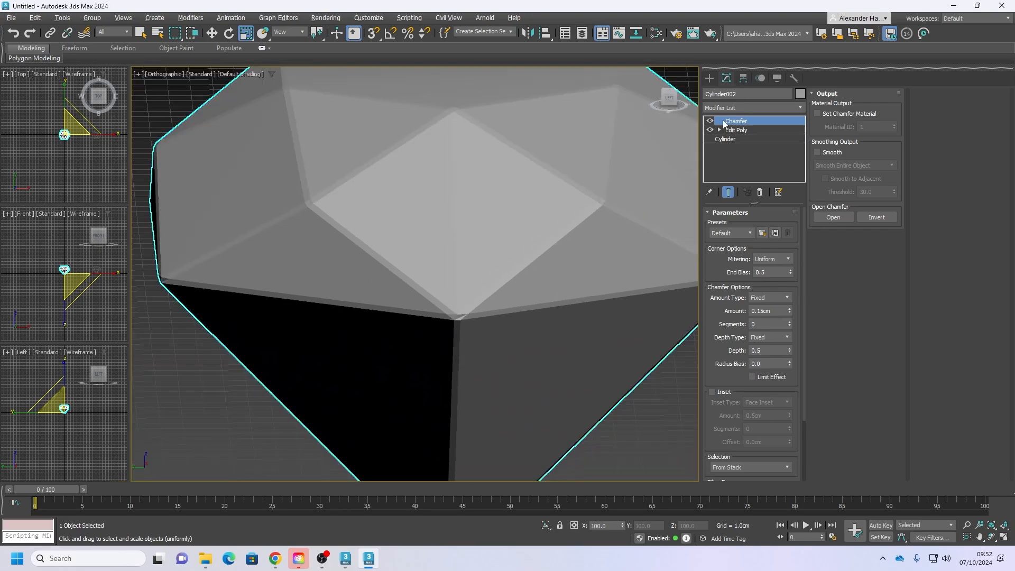
scroll(439, 257, down, 5)
alt+middle_drag(453, 249, 491, 238)
key(F4)
scroll(459, 288, up, 10)
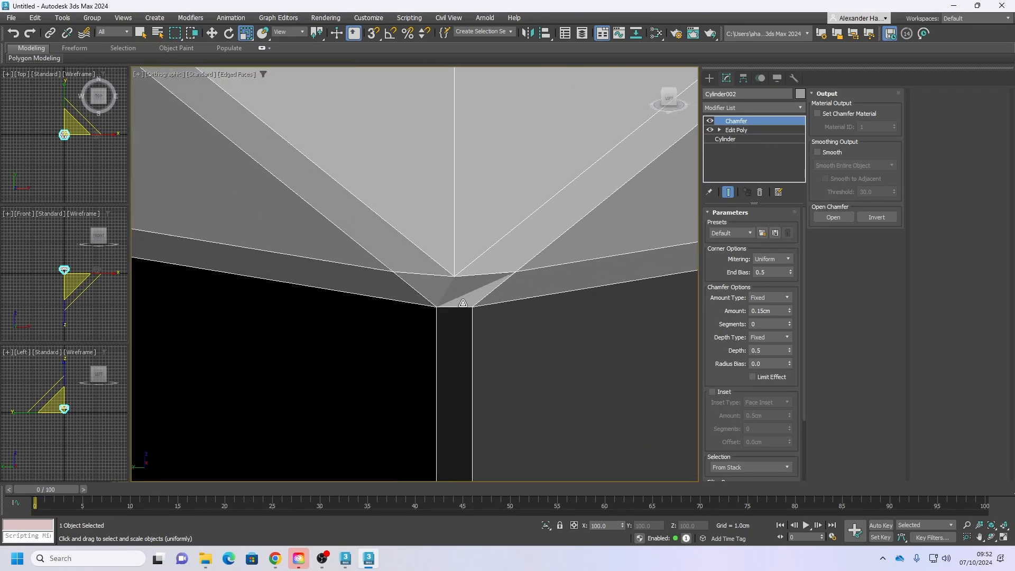
scroll(463, 303, down, 5)
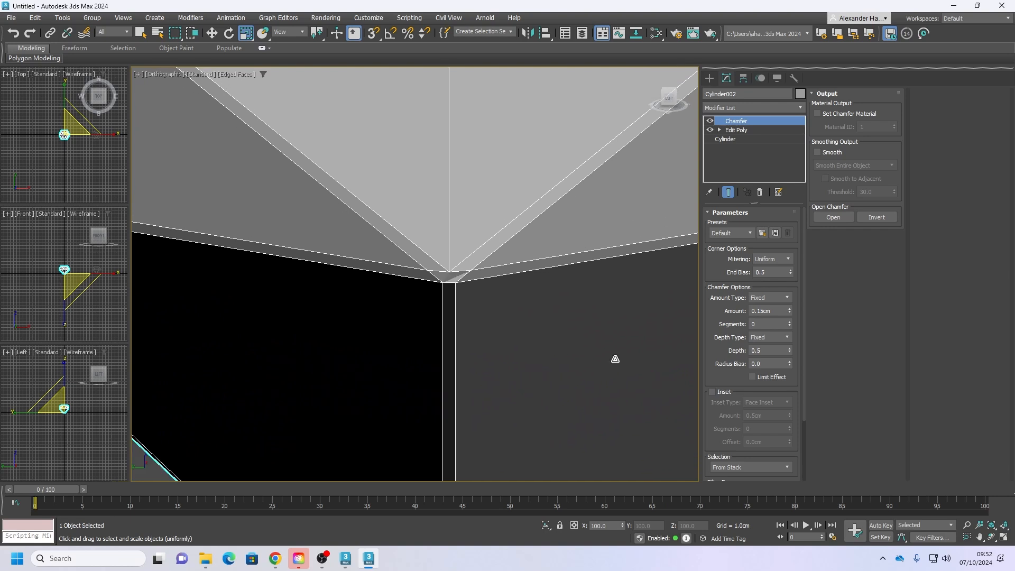
Step: Add a second Edit Poly modifier above the Chamfer and enter its vertex level
click(741, 106)
text(ed)
click(729, 160)
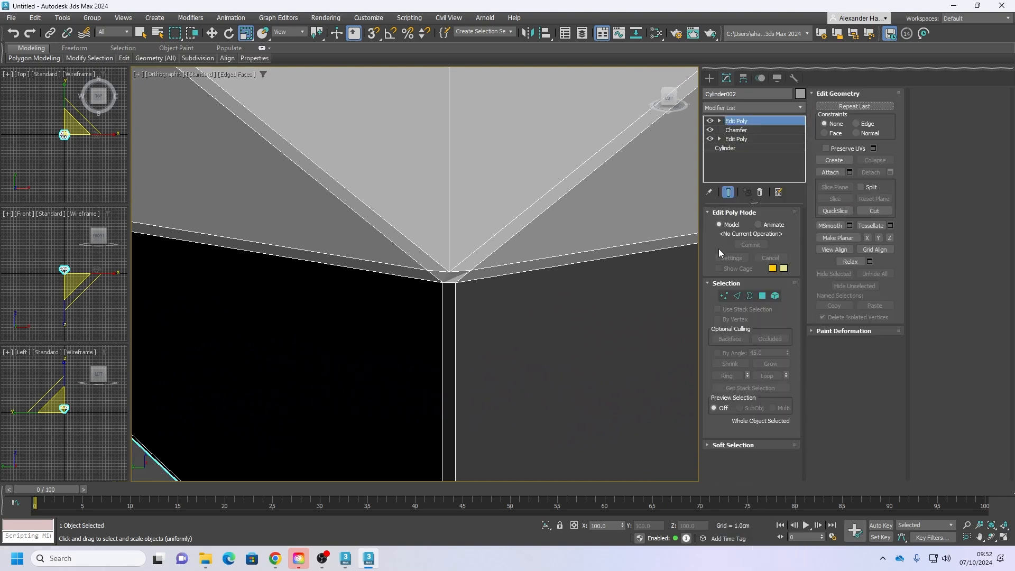
click(723, 297)
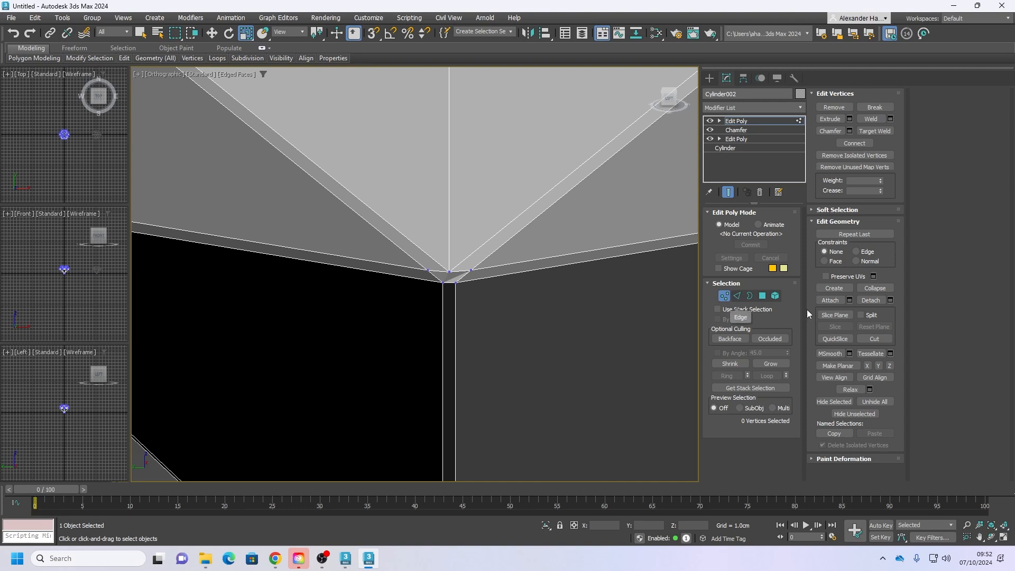
Step: Cut the first chamfered girdle corner from one cone-edge vertex to the upper centre vertex and down to the other cone-edge vertex
click(873, 338)
scroll(478, 282, up, 5)
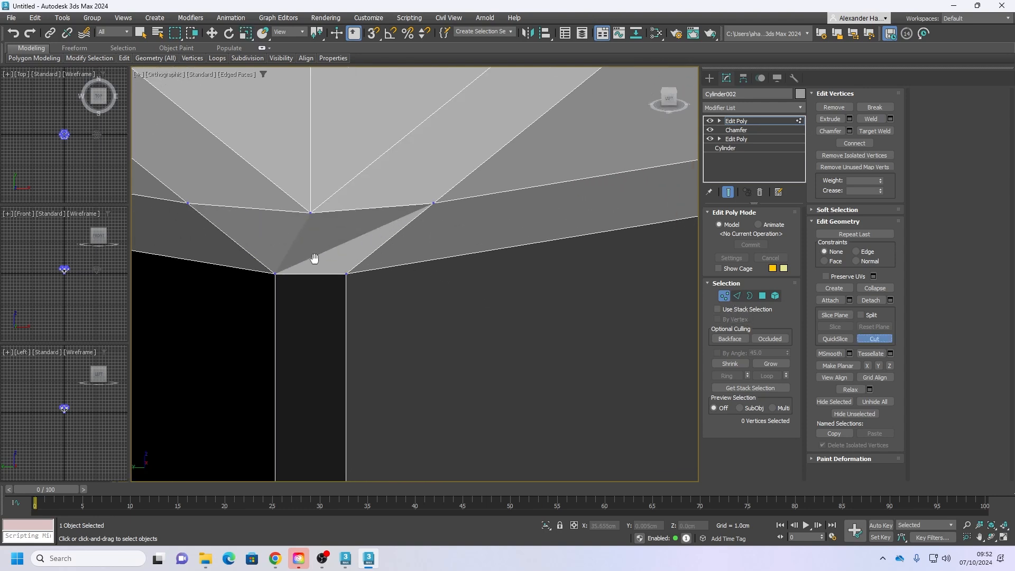
middle_drag(314, 258, 428, 258)
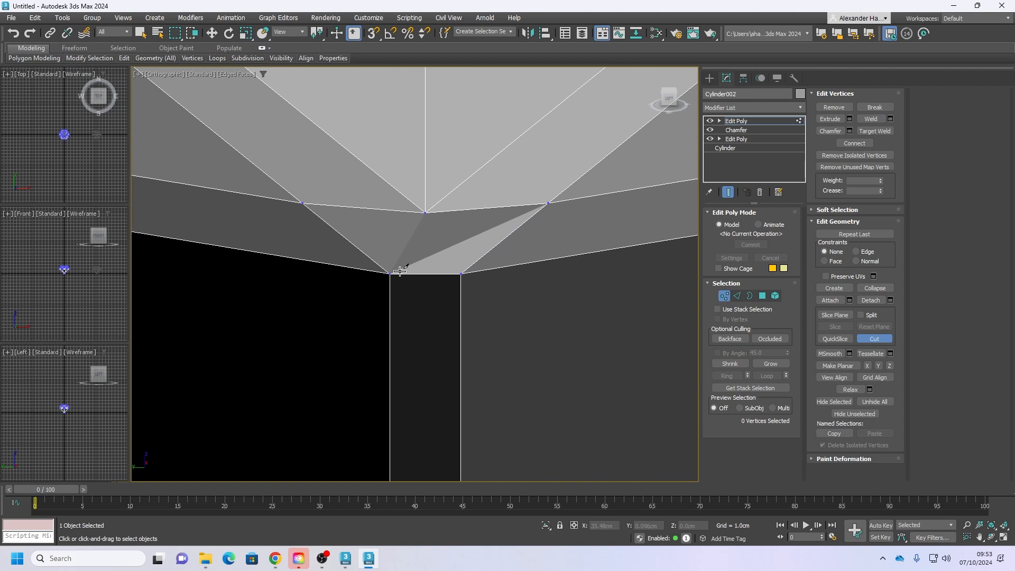
click(425, 212)
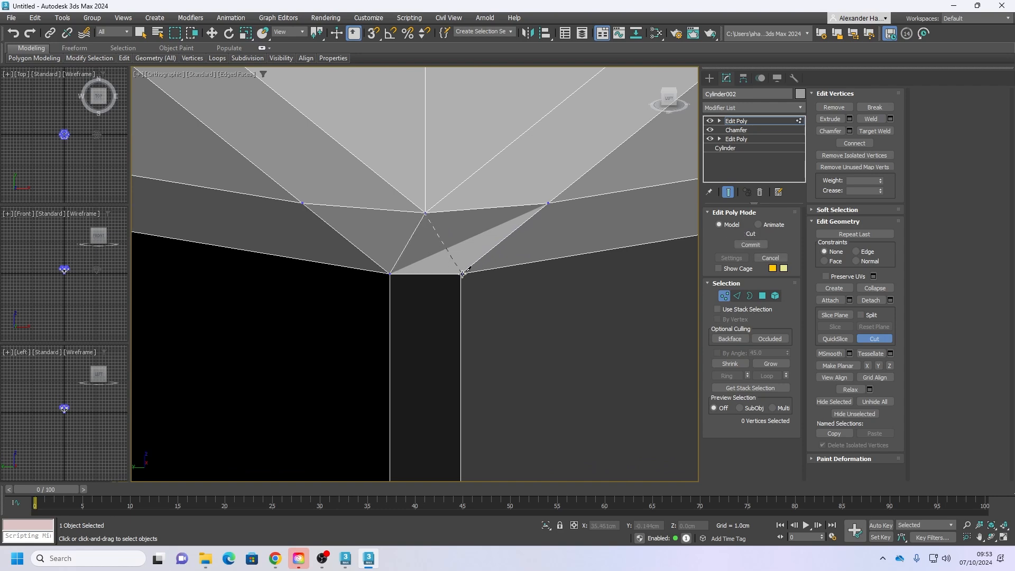
click(461, 273)
right_click(512, 277)
scroll(511, 277, down, 5)
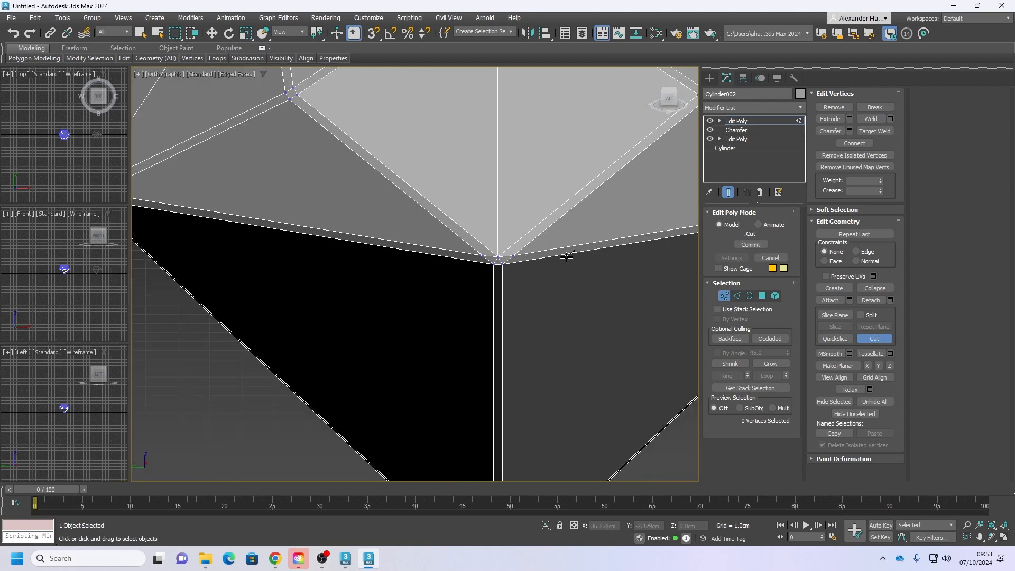
Step: Target-weld the stray vertices of the next girdle corner onto its upper centre vertex and its adjacent cone-edge vertex
alt+middle_drag(565, 257, 512, 261)
scroll(500, 267, up, 5)
scroll(456, 277, up, 2)
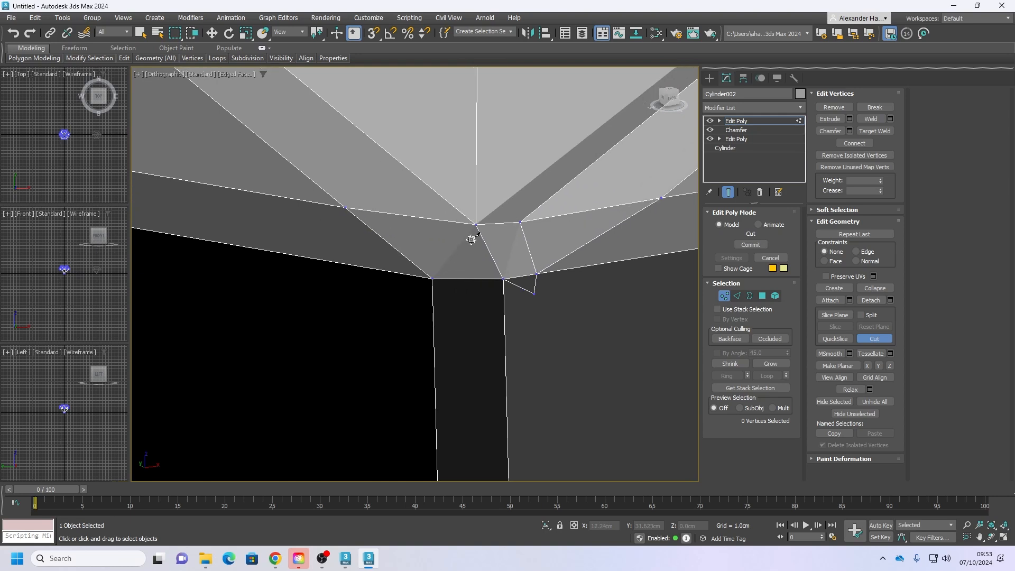
scroll(471, 240, down, 5)
middle_drag(499, 245, 440, 249)
right_click(455, 243)
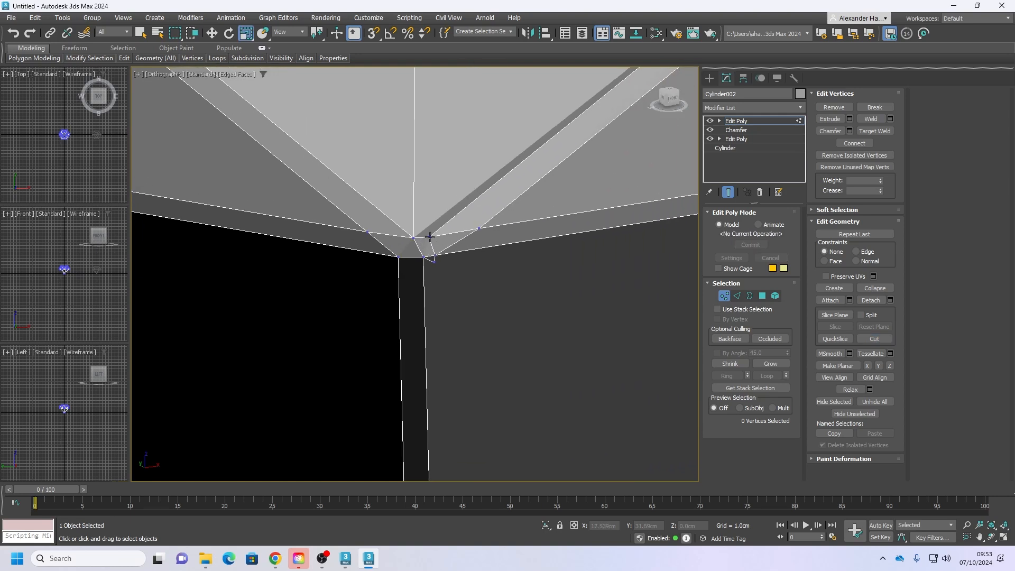
scroll(430, 238, up, 3)
click(885, 131)
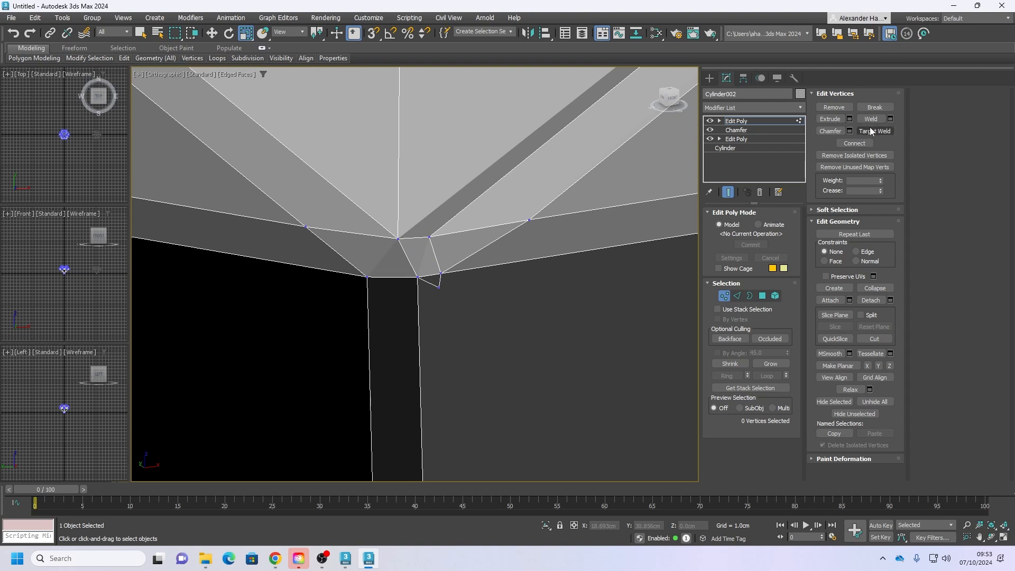
click(399, 239)
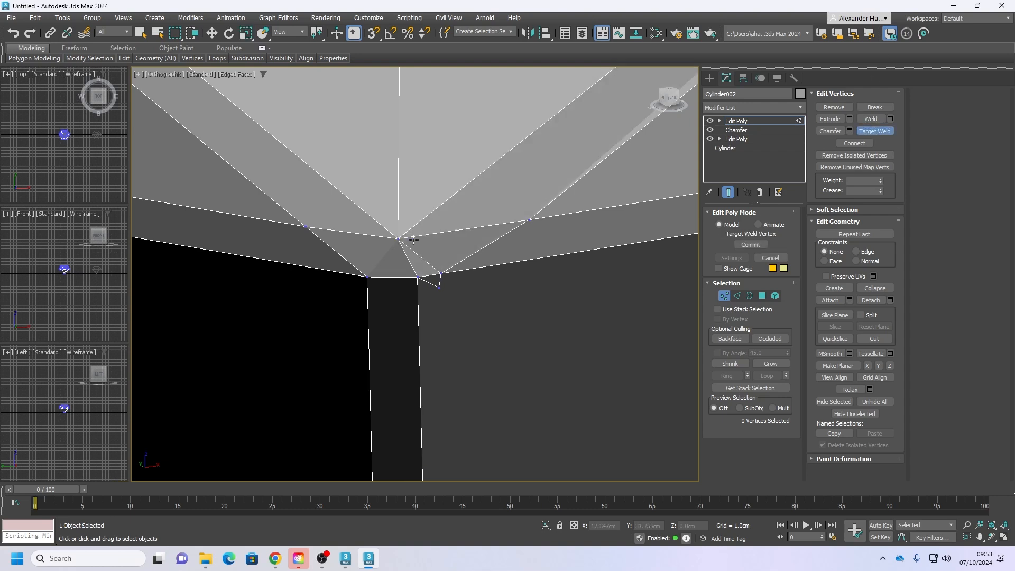
click(399, 238)
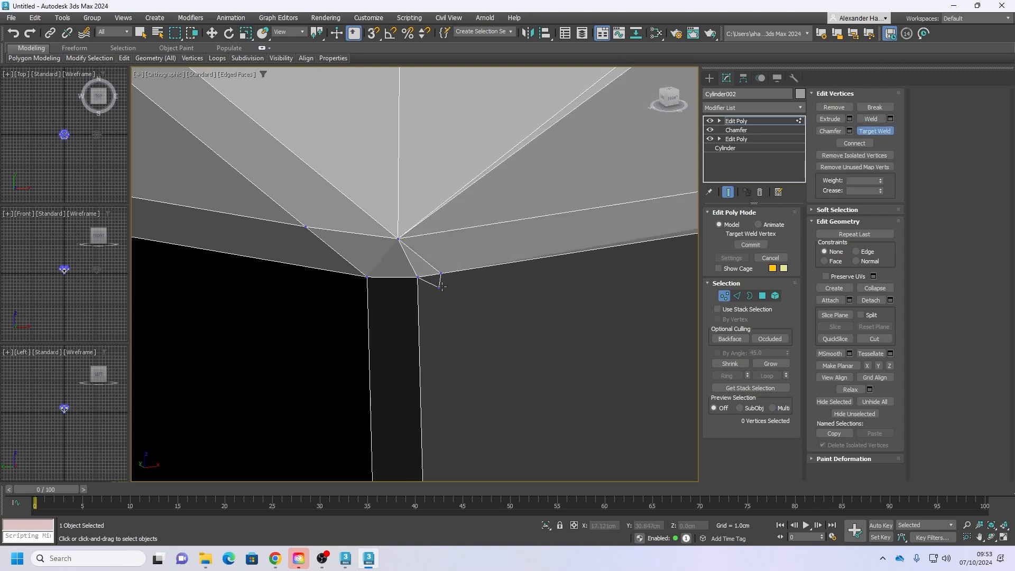
click(440, 269)
click(417, 277)
Step: Cut a new edge from the welded corner's right cone-edge vertex to the upper edge of the girdle chamfer strip
scroll(411, 273, down, 5)
alt+middle_drag(401, 267, 447, 255)
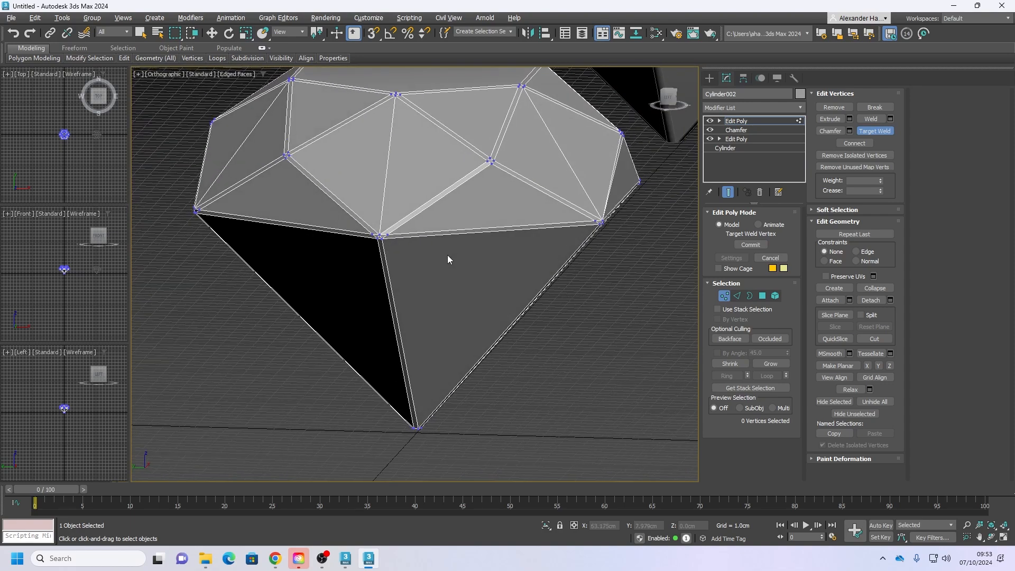
scroll(386, 238, up, 5)
scroll(384, 240, up, 4)
alt+middle_drag(379, 234, 444, 221)
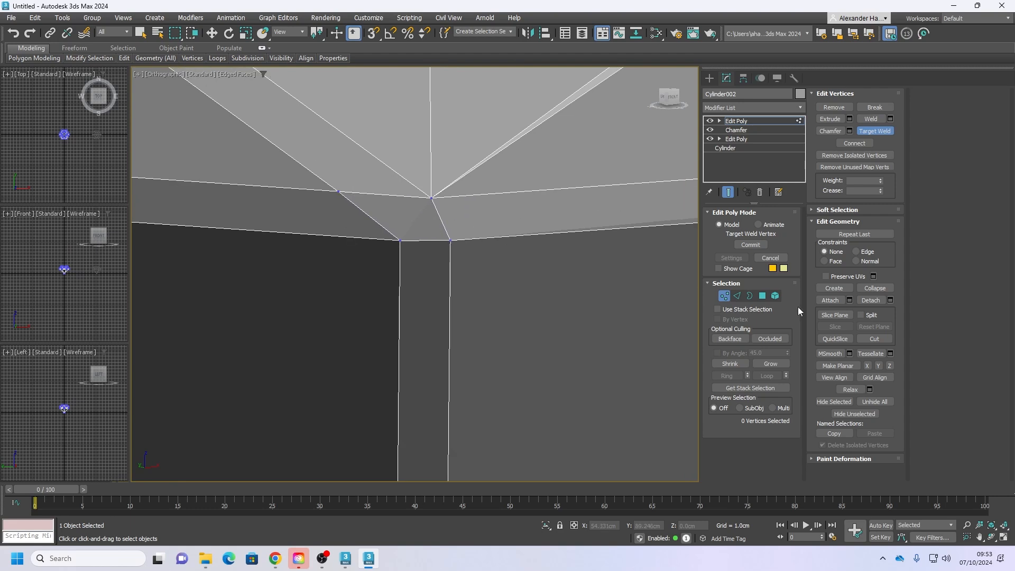
click(874, 338)
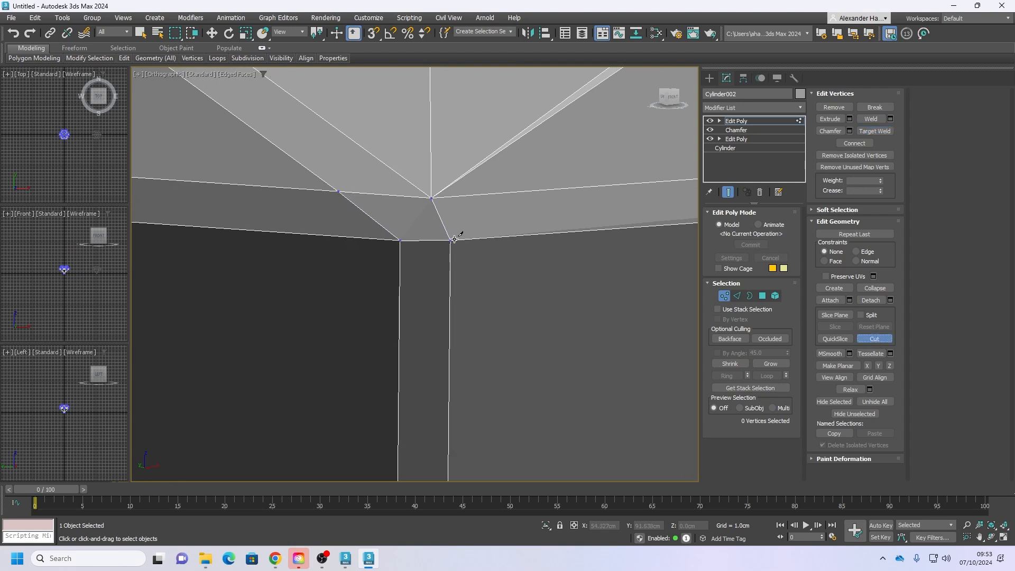
click(516, 192)
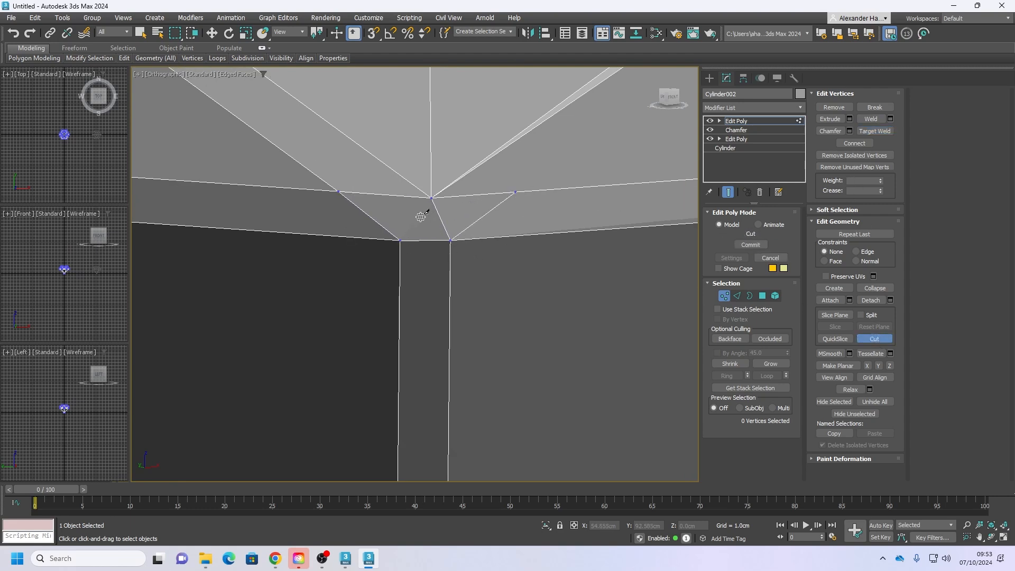
Step: Cut from the new point on the girdle strip along the tapered chamfer to the neighbouring facet vertex
scroll(444, 233, down, 6)
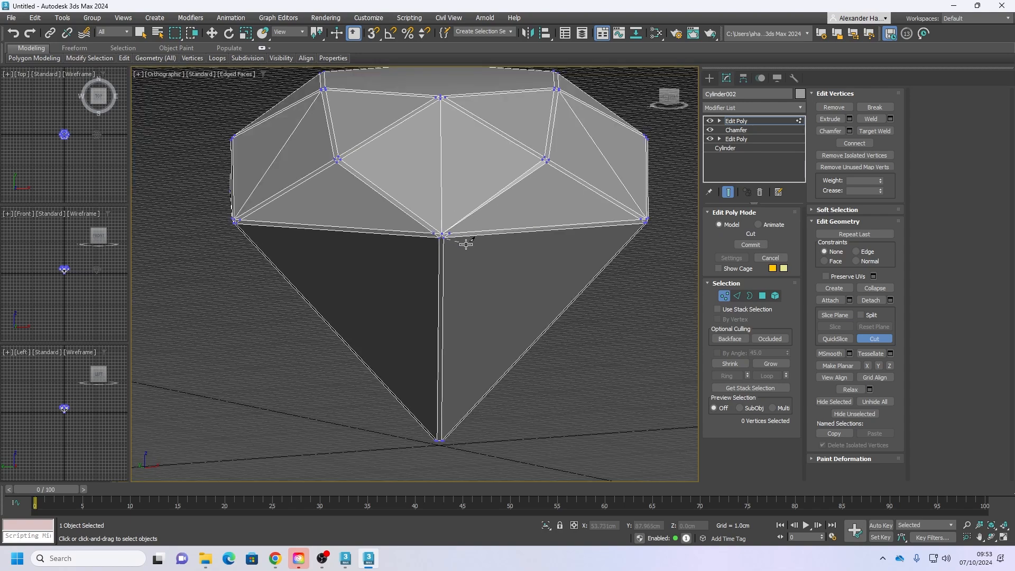
alt+middle_drag(522, 223, 382, 236)
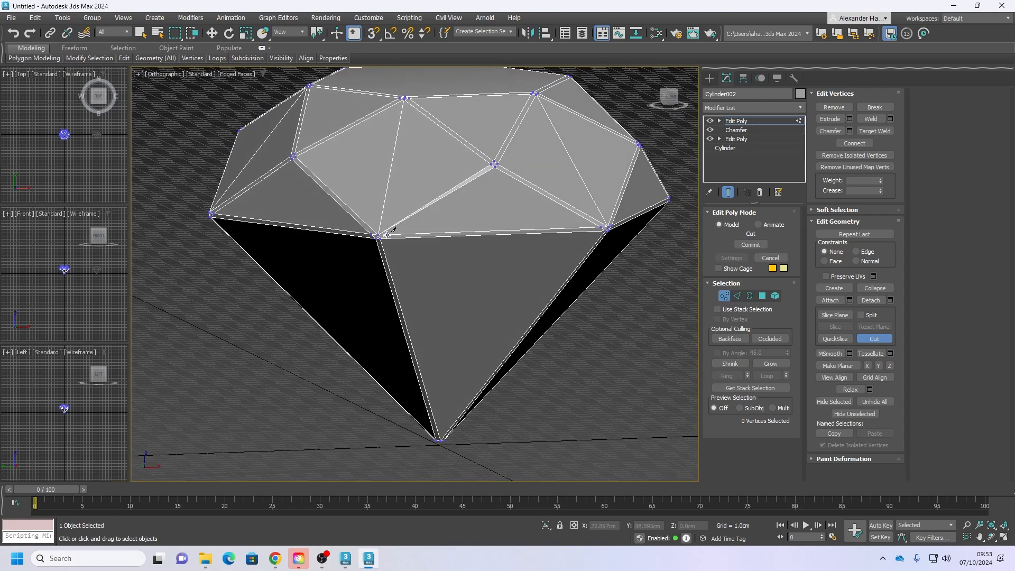
scroll(387, 234, up, 5)
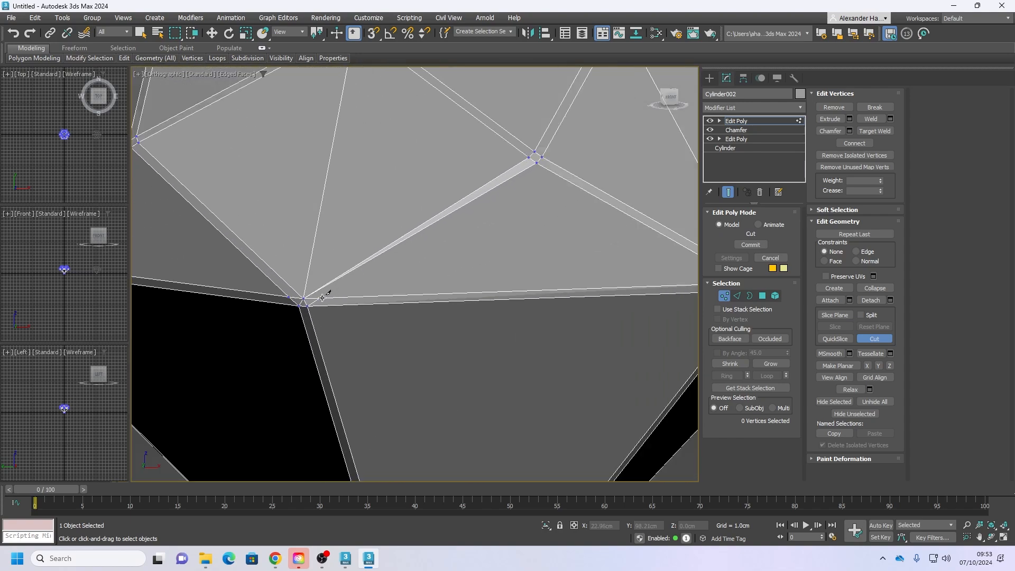
click(321, 298)
click(535, 162)
Step: At edge level, remove the leftover slanted edge inside the rebuilt chamfer strip and clear the selection
click(736, 296)
right_click(423, 232)
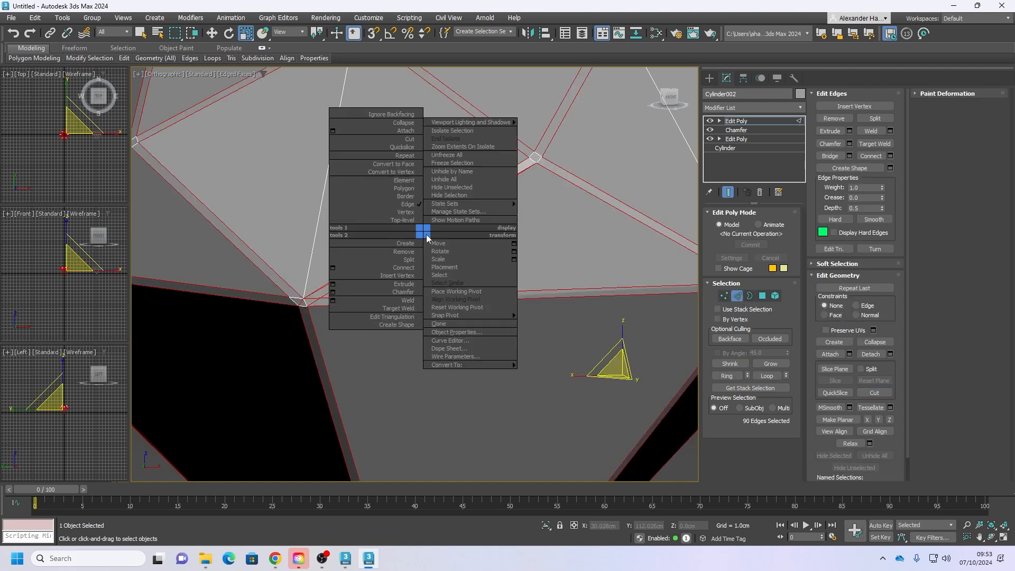
click(596, 231)
click(469, 200)
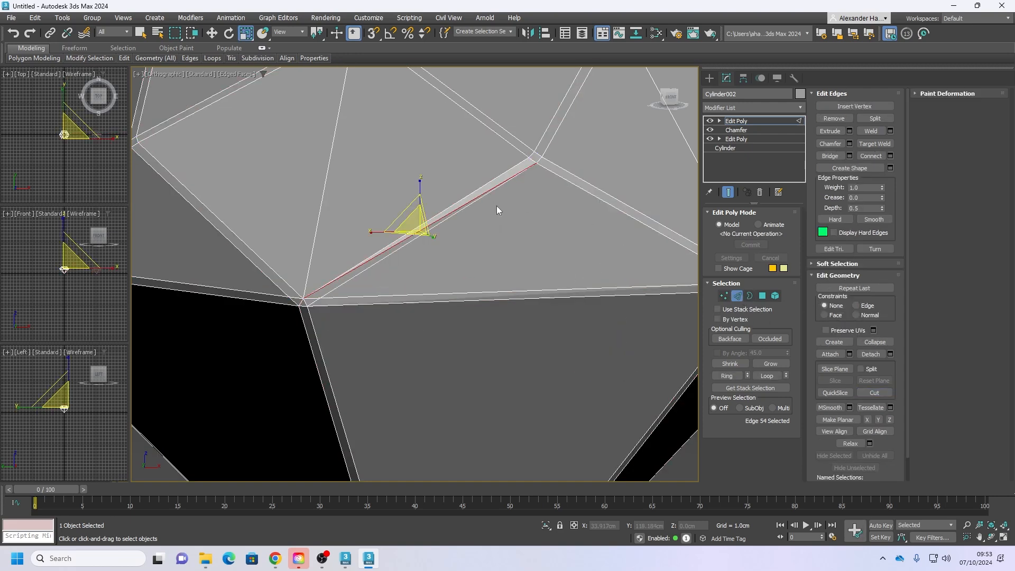
click(519, 193)
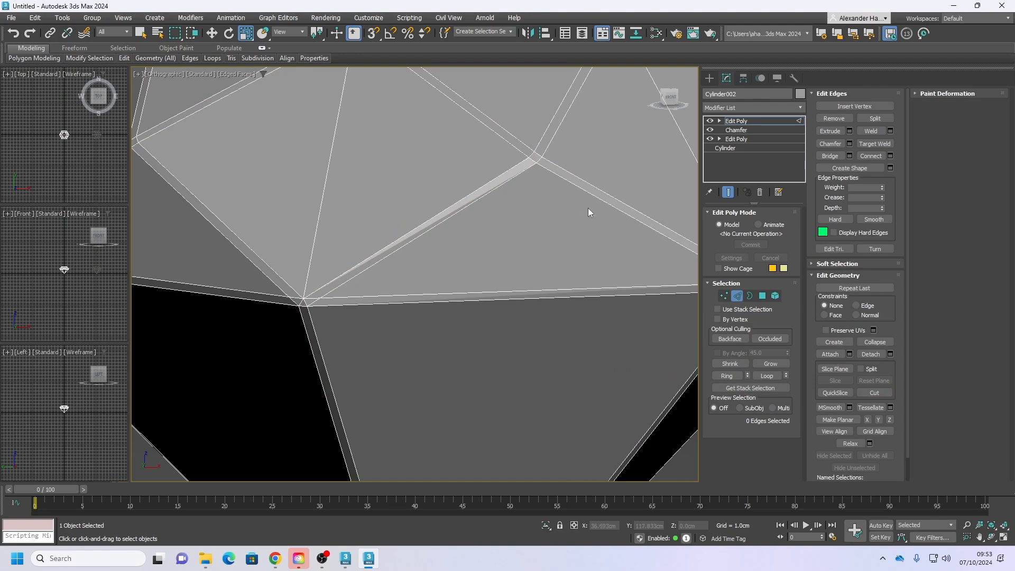
Step: Select the rebuilt strip's polygon to check it, deselect it, and examine the chamfer strips and girdle corners around the gem
click(761, 296)
click(483, 196)
alt+middle_drag(419, 270, 469, 275)
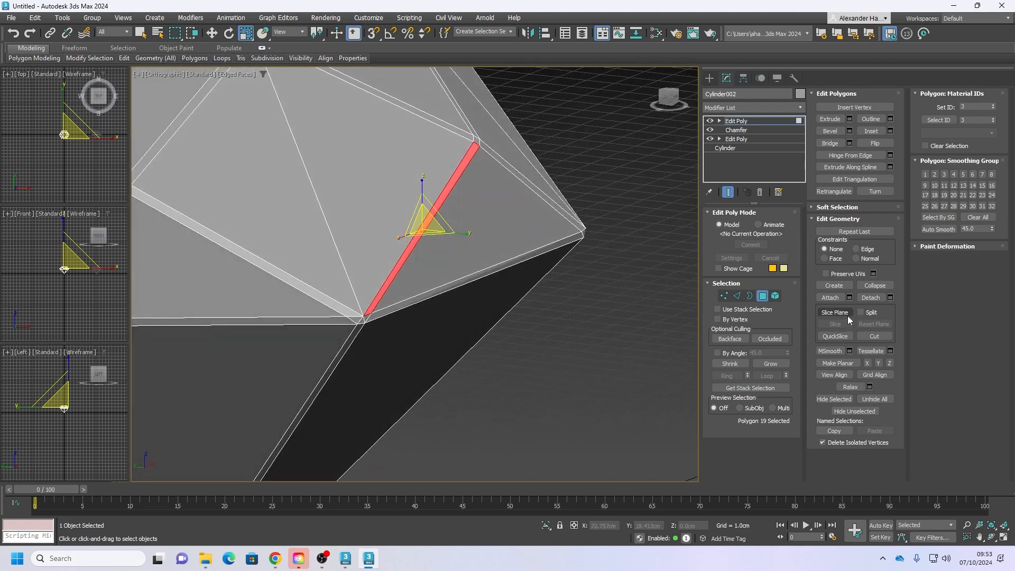
click(570, 333)
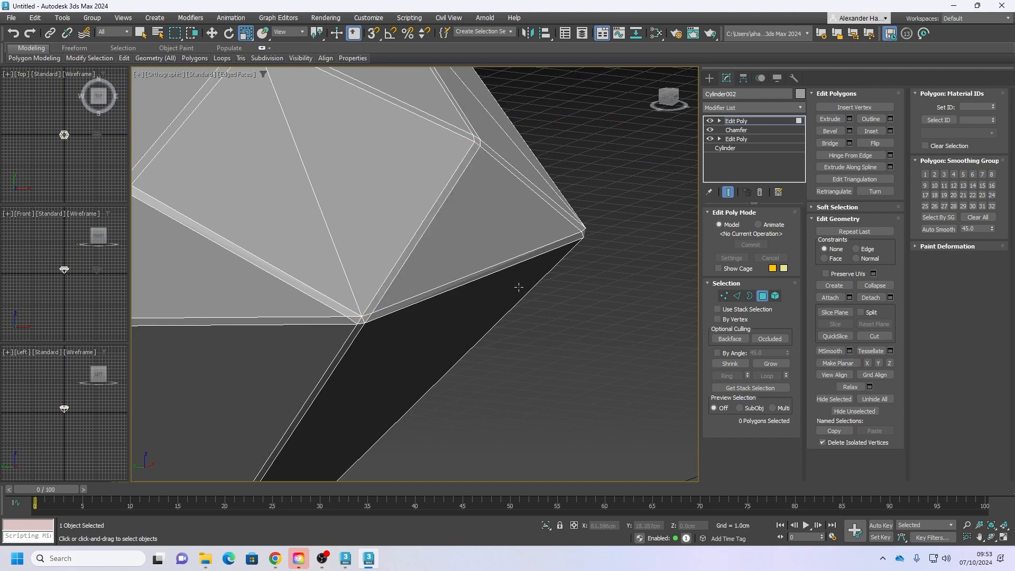
alt+middle_drag(516, 286, 469, 259)
scroll(493, 259, down, 3)
scroll(268, 280, up, 5)
scroll(434, 217, down, 2)
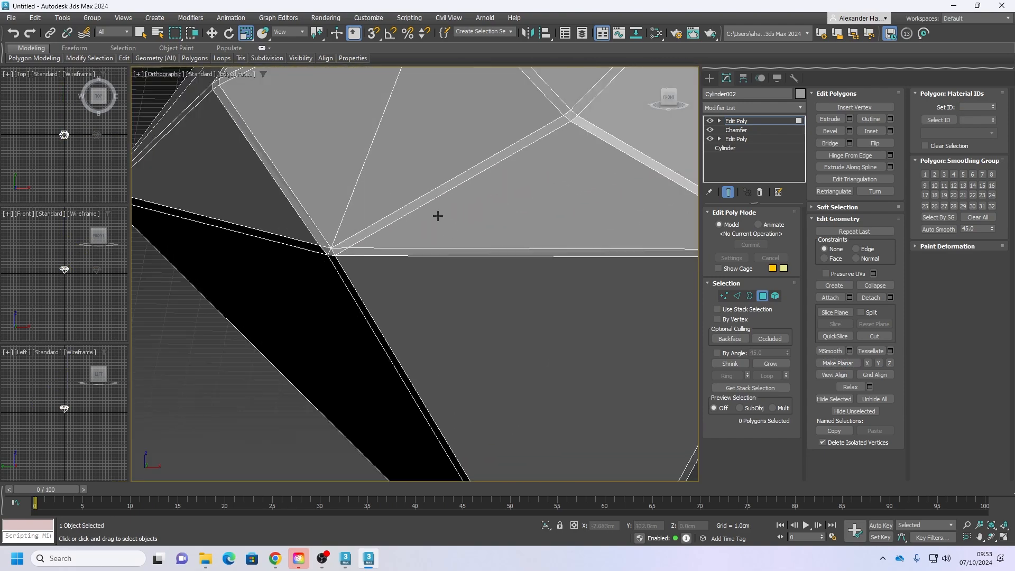
alt+middle_drag(434, 222, 455, 226)
scroll(446, 264, down, 5)
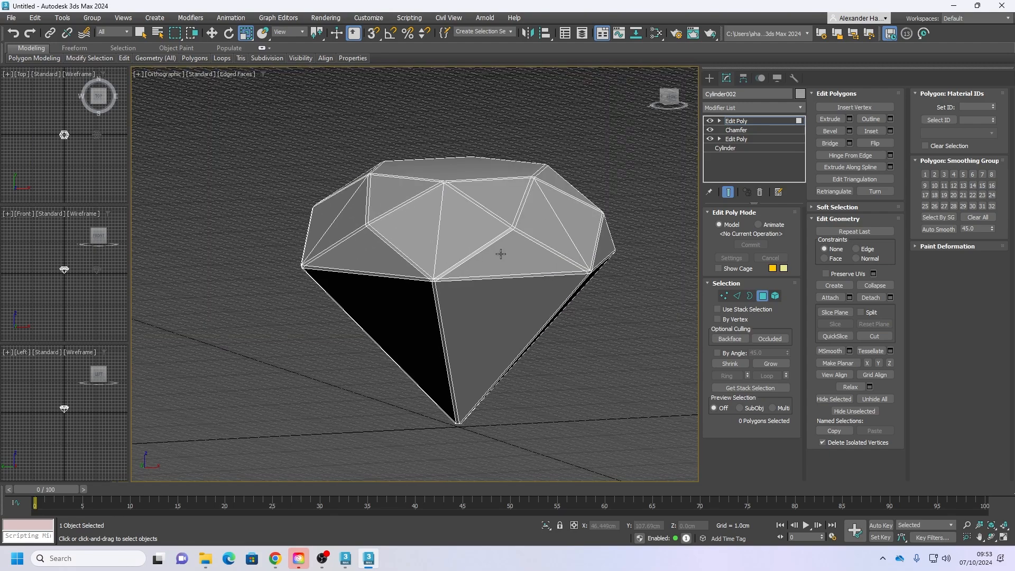
Step: Return to vertex level and cut the third girdle corner from its upper centre vertex to both cone-edge vertices
alt+middle_drag(501, 252, 459, 308)
scroll(473, 288, up, 6)
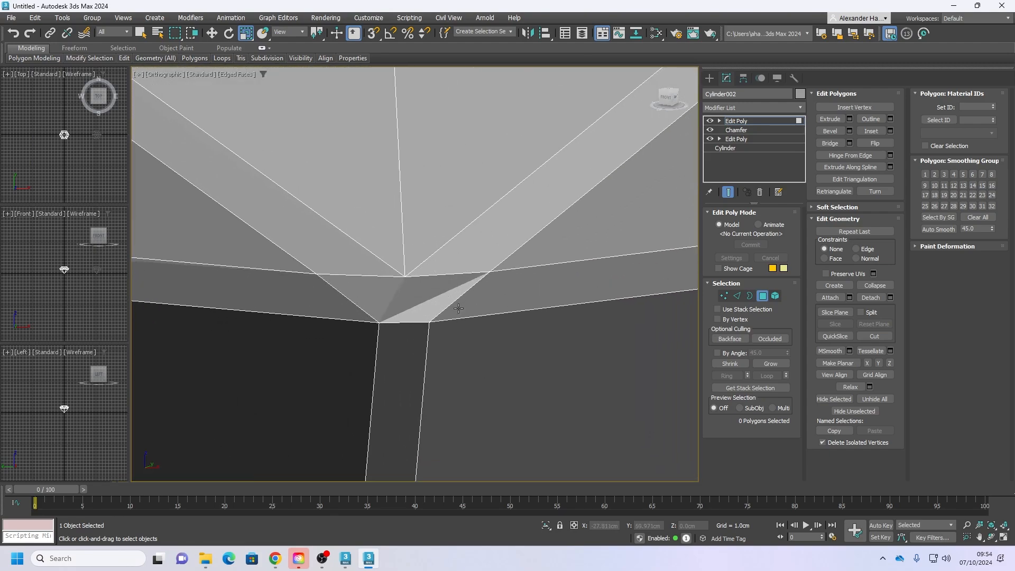
click(724, 296)
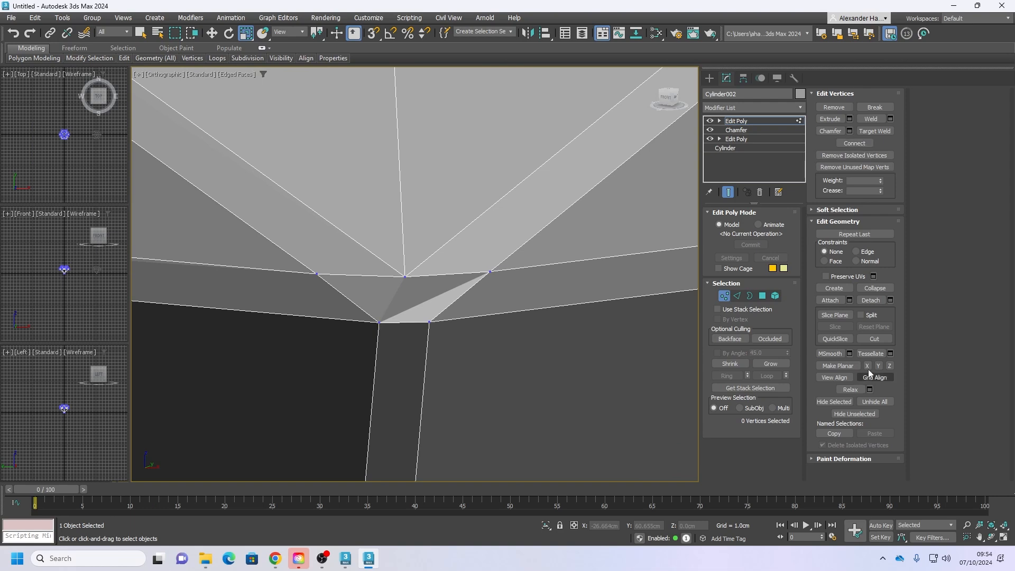
click(875, 339)
click(406, 277)
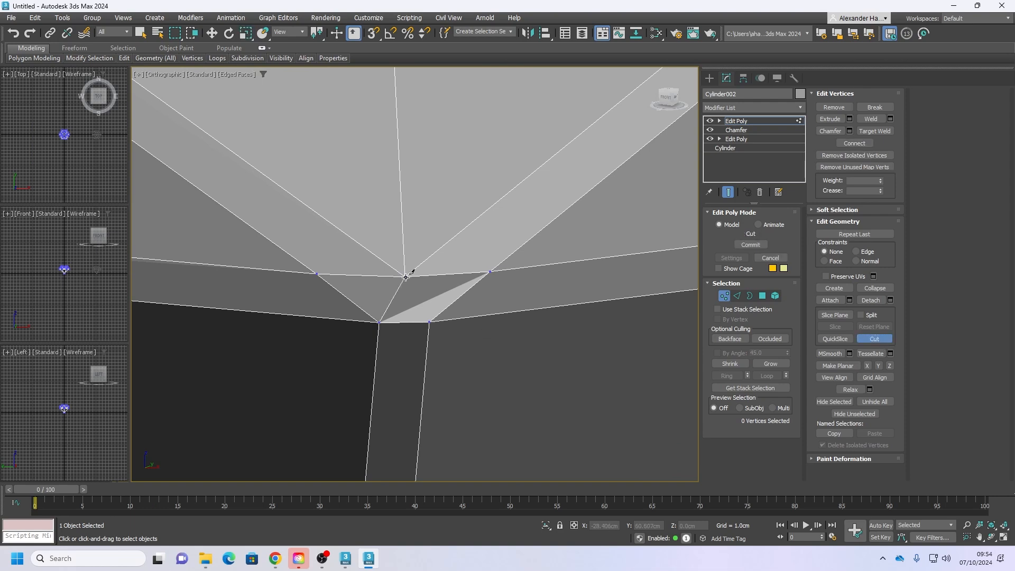
click(431, 322)
right_click(436, 323)
Step: Cut the fourth girdle corner with two edges joining its upper centre vertex to the cone-edge vertices
scroll(516, 316, down, 5)
alt+middle_drag(578, 299, 508, 300)
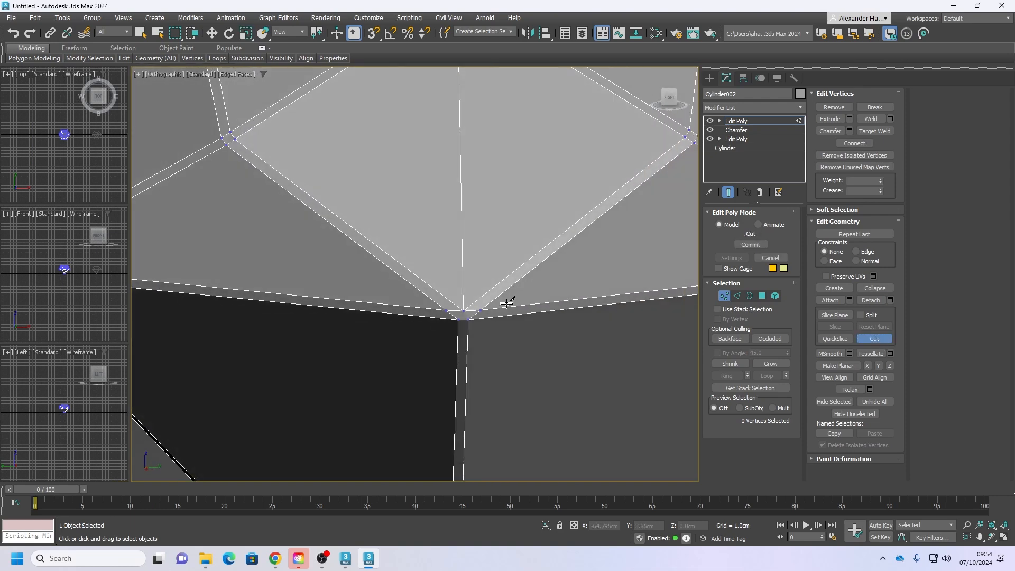
scroll(462, 317, up, 3)
scroll(457, 321, up, 3)
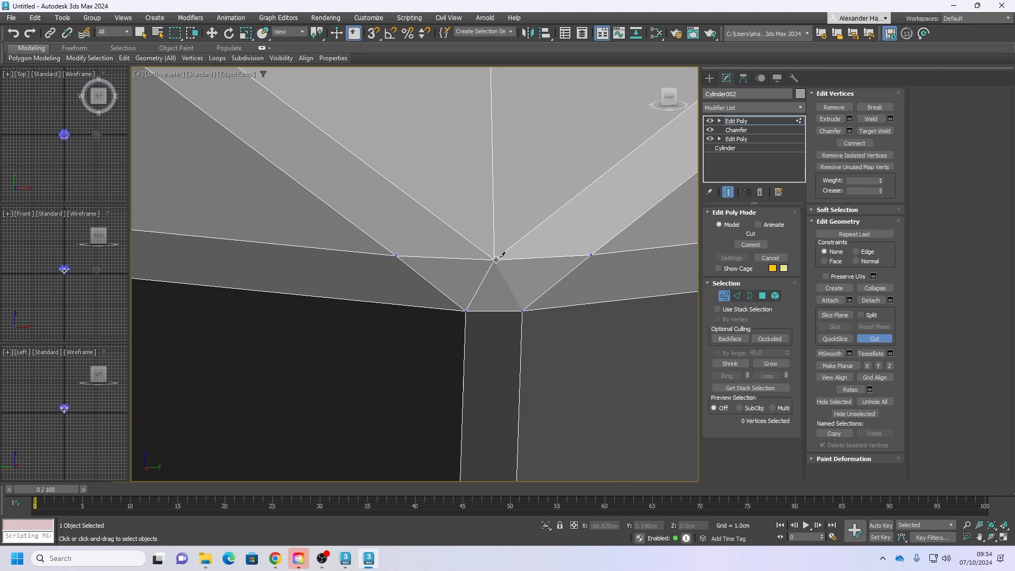
click(520, 312)
right_click(544, 312)
Step: Cut the fifth girdle corner from the left cone-edge vertex through the upper centre vertex to the right one
alt+middle_drag(544, 312, 550, 301)
scroll(530, 301, down, 4)
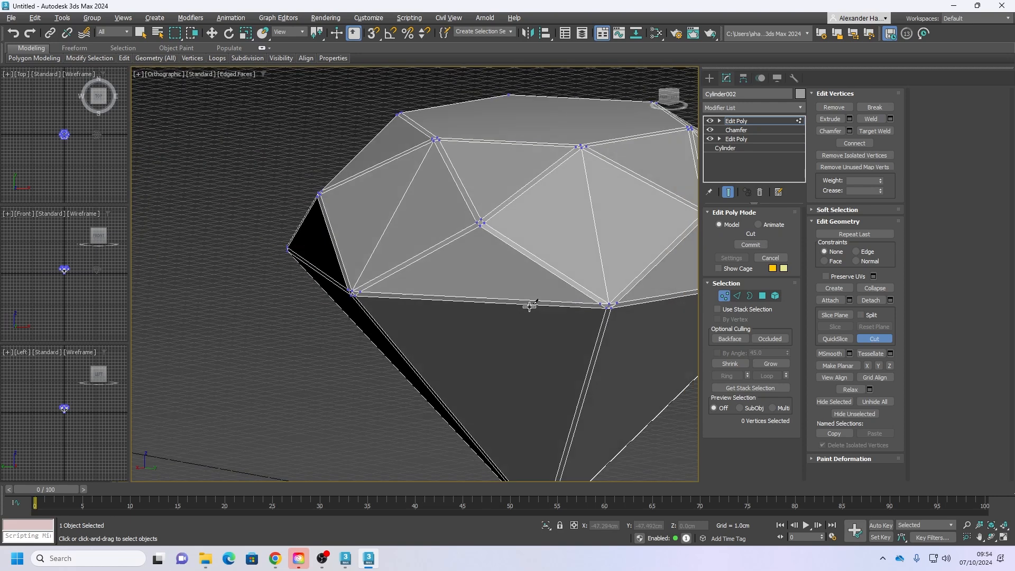
scroll(552, 303, up, 4)
scroll(552, 303, up, 4)
click(508, 299)
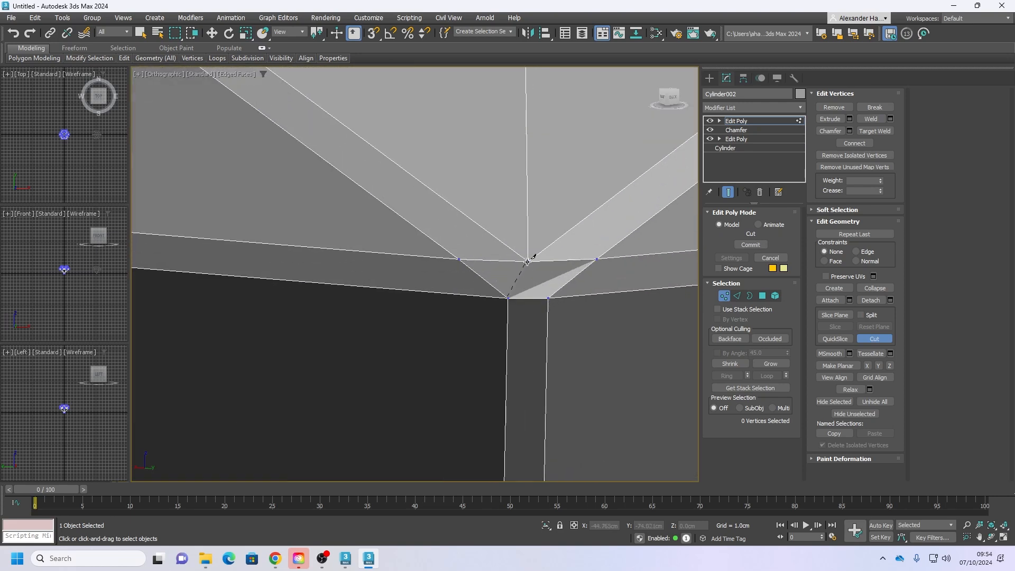
click(528, 261)
click(548, 297)
Step: Cut the sixth girdle corner into the same triangle between its upper centre vertex and two cone-edge vertices
middle_drag(582, 313, 393, 300)
scroll(392, 300, down, 4)
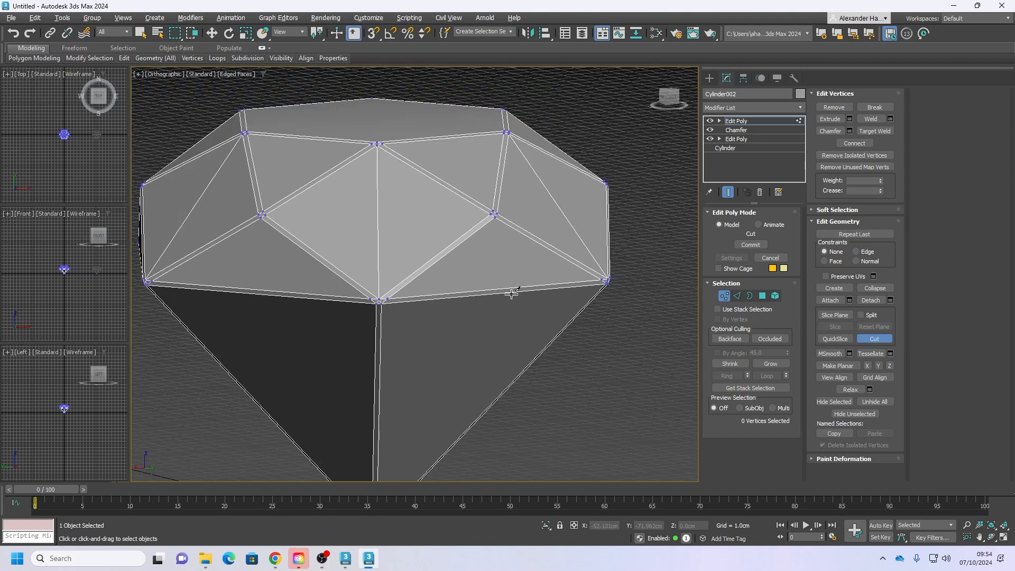
alt+middle_drag(510, 293, 453, 289)
scroll(400, 286, up, 4)
click(426, 263)
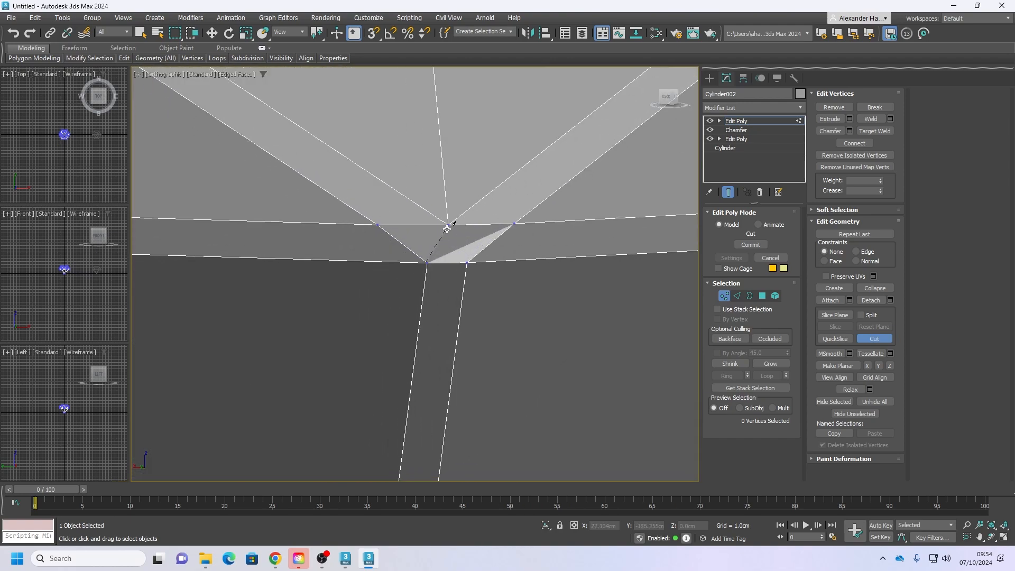
click(467, 263)
scroll(473, 264, down, 4)
alt+middle_drag(511, 262, 471, 264)
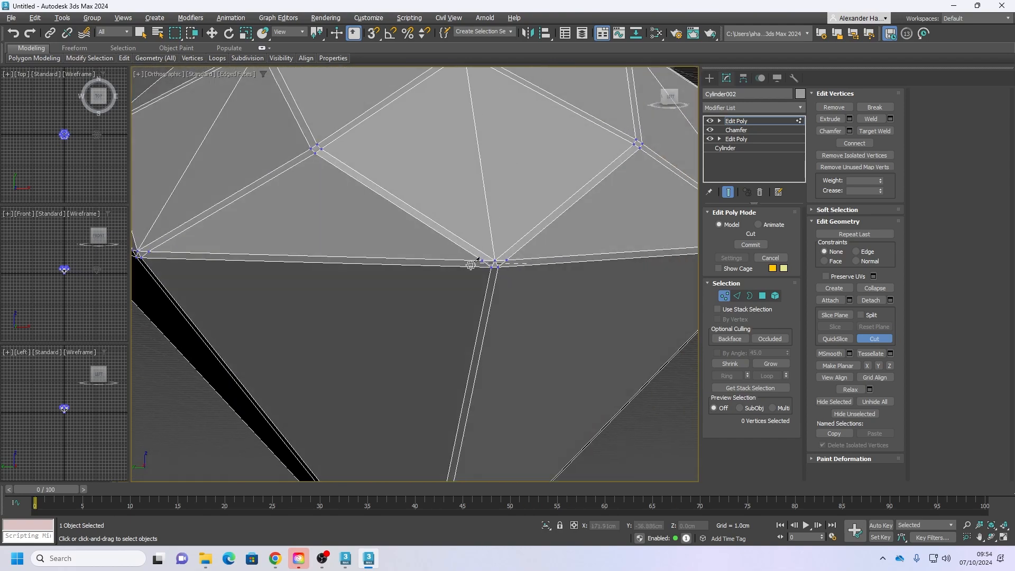
Step: Finish the vertex cutting and switch off the edged-faces display to show the gem with plain shading
right_click(500, 287)
scroll(451, 308, down, 5)
alt+middle_drag(445, 303, 497, 324)
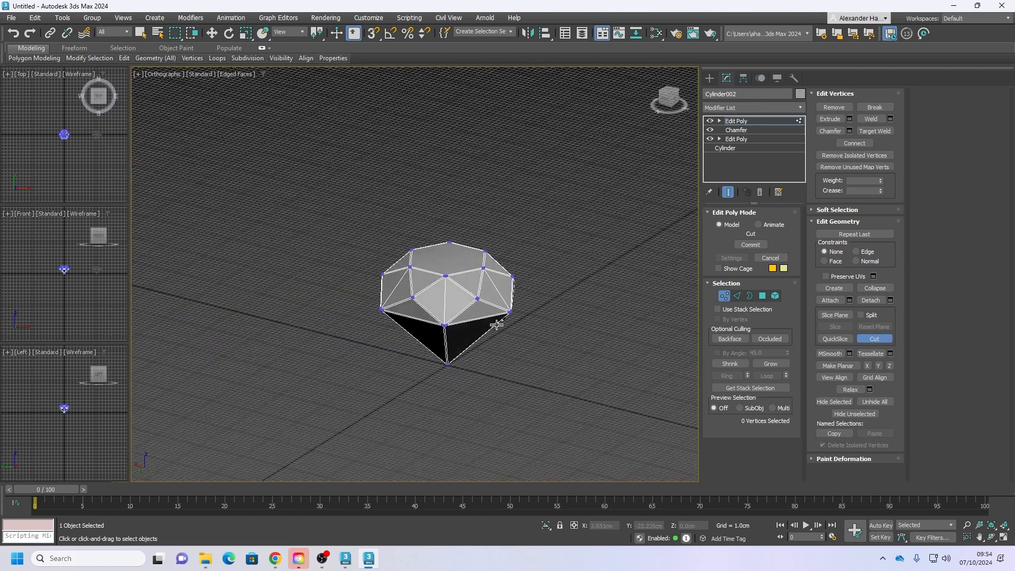
key(F4)
scroll(506, 319, up, 4)
right_click(482, 307)
alt+middle_drag(528, 414, 549, 407)
Step: Add a Weighted Normals modifier to the faceted gem
click(748, 106)
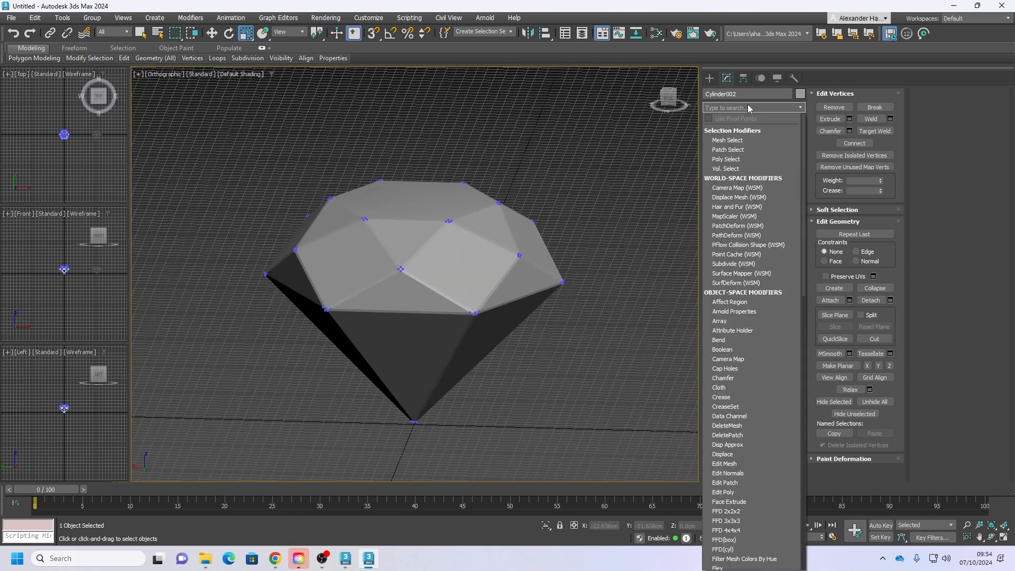
text(we)
click(727, 145)
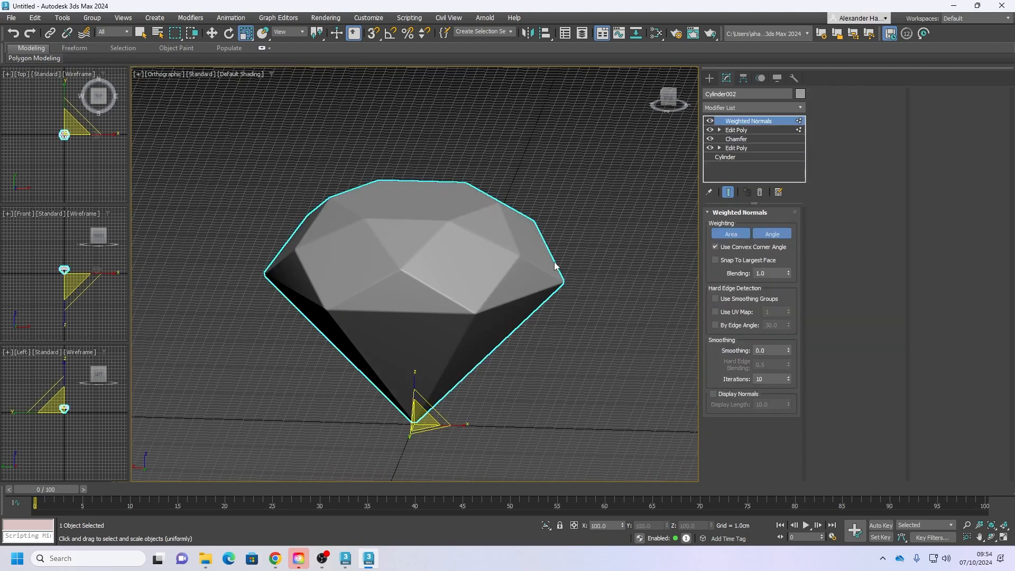
Step: Examine the shading of the gem with weighted normals beside the first, simpler gem
click(577, 265)
key(r)
scroll(513, 280, down, 2)
scroll(503, 279, down, 3)
alt+middle_drag(494, 277, 516, 267)
click(521, 261)
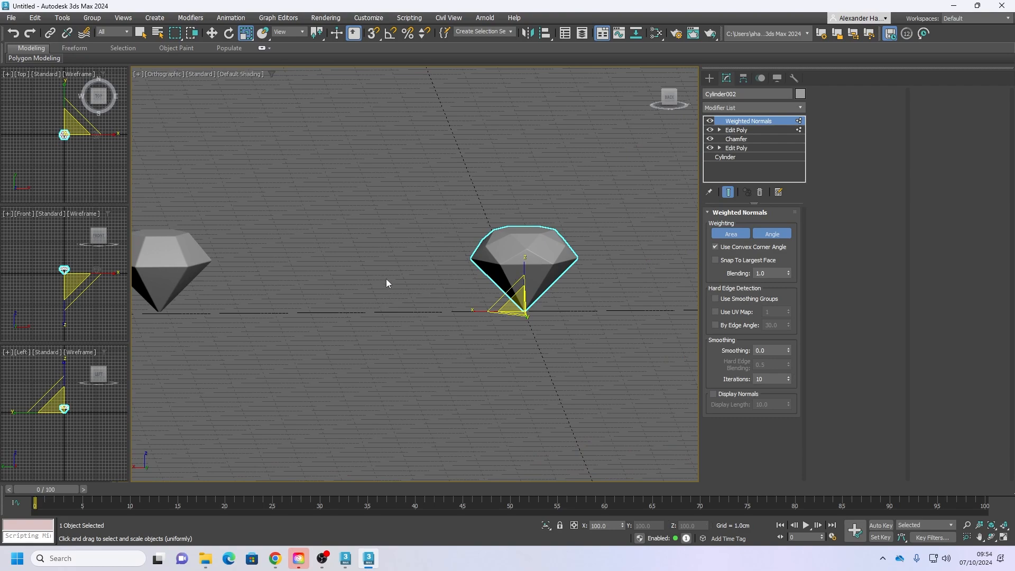
mouse_move(386, 278)
alt+middle_down()
mouse_move(392, 269)
mouse_move(404, 277)
alt+middle_up()
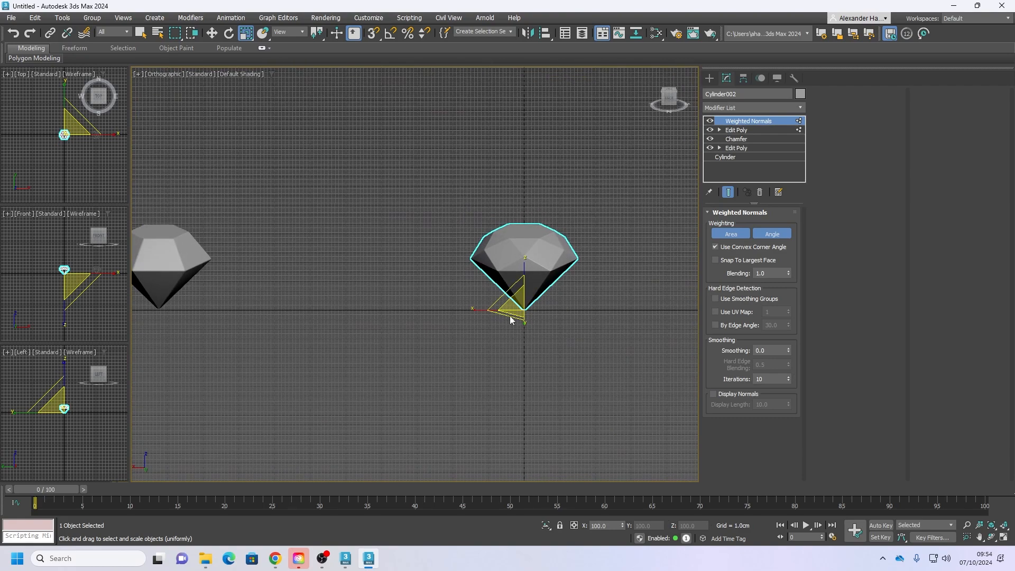
key(r)
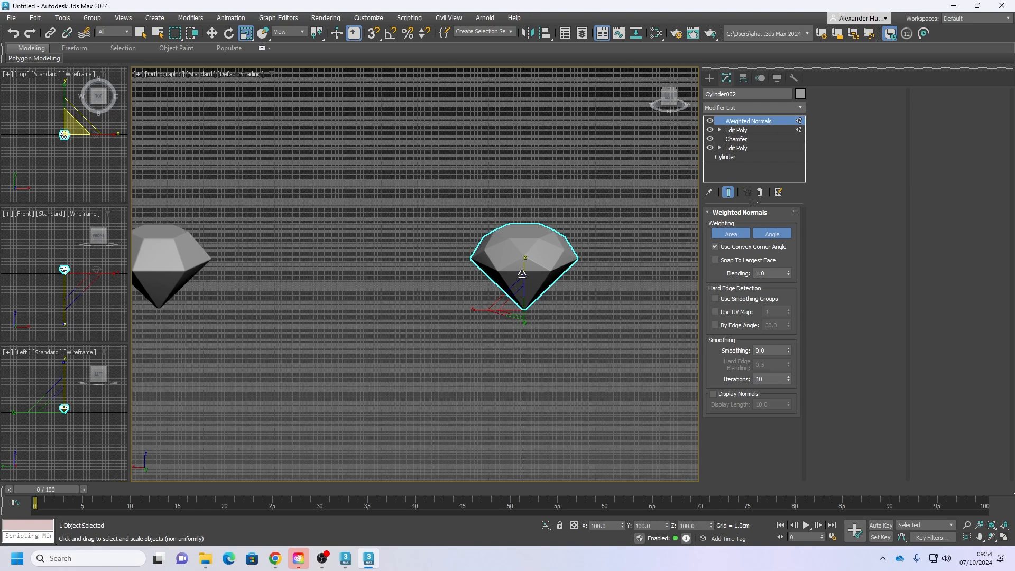
key(w)
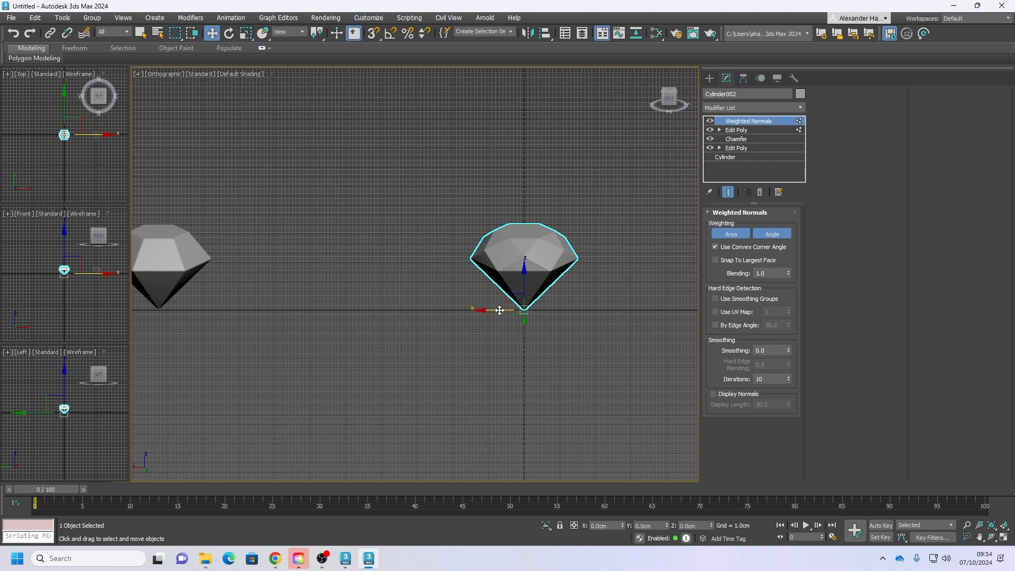
Step: Add an Unwrap UVW modifier to the gem and flatten its UVs by smoothing group in the UV editor
click(759, 108)
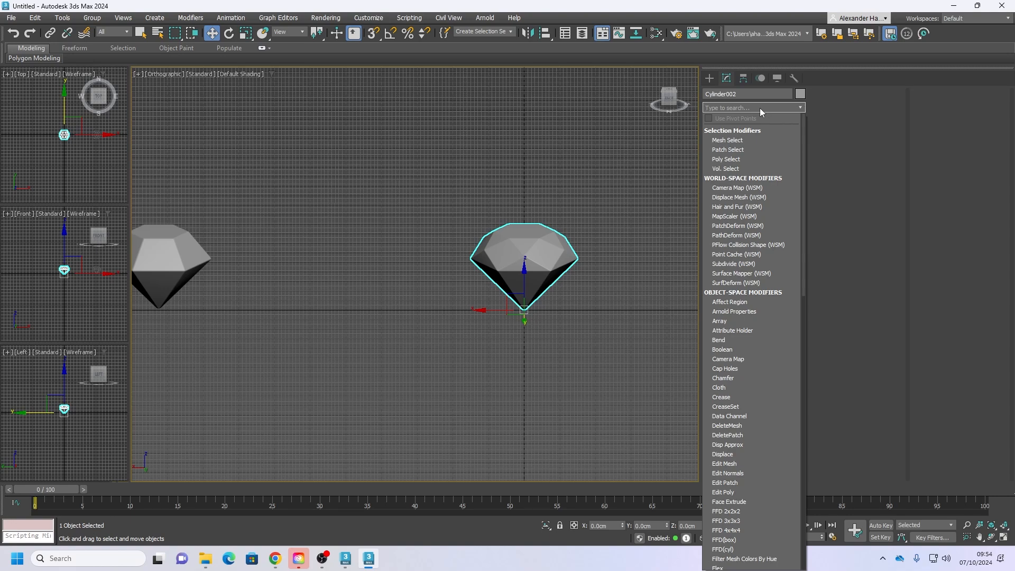
text(un)
click(749, 130)
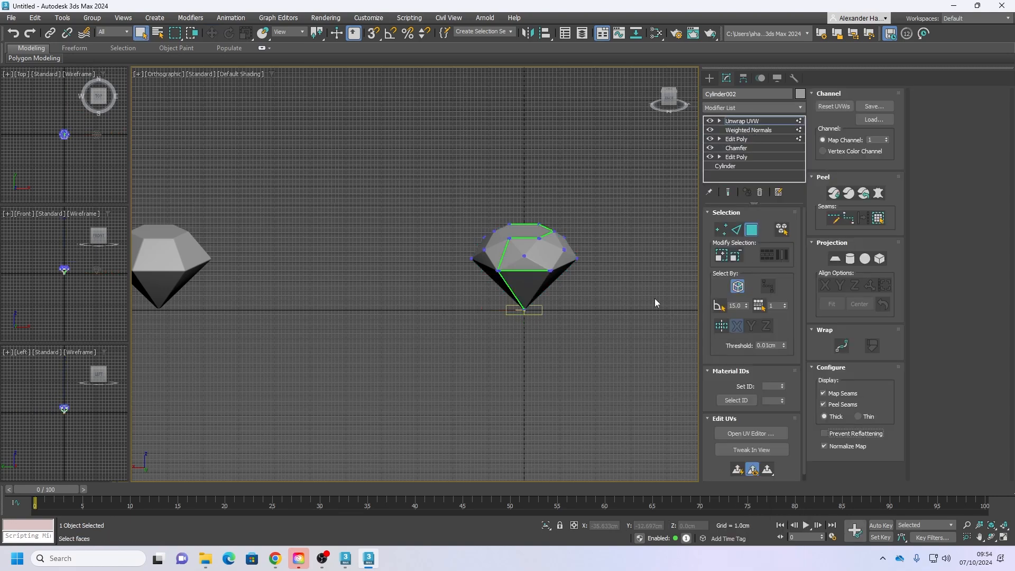
click(750, 433)
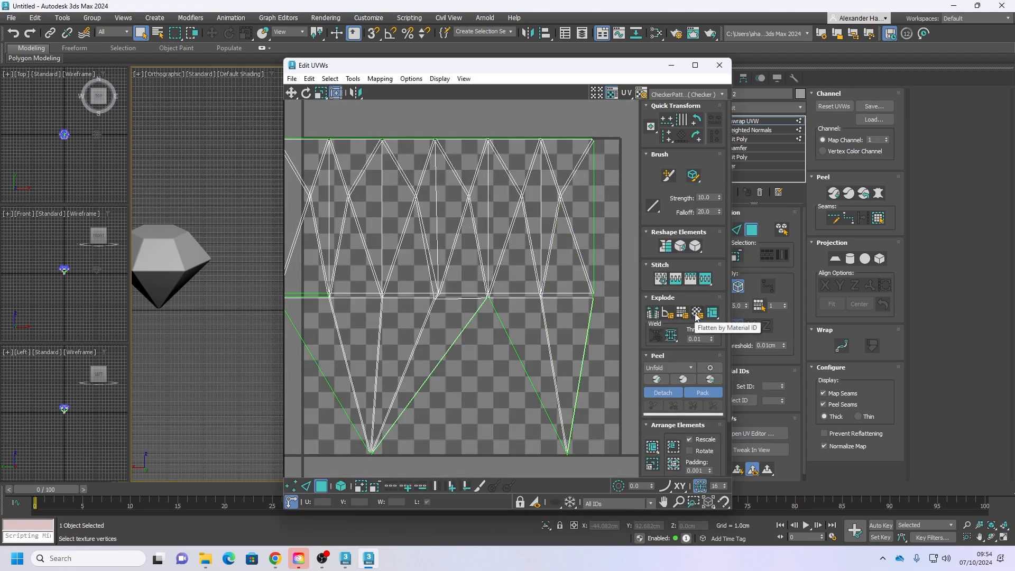
click(682, 313)
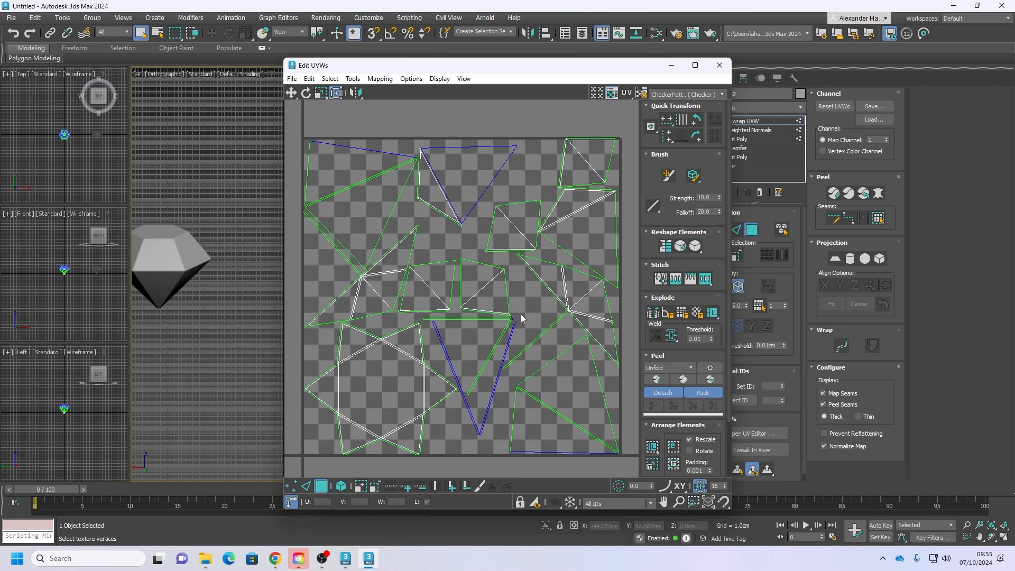
drag(542, 71, 304, 82)
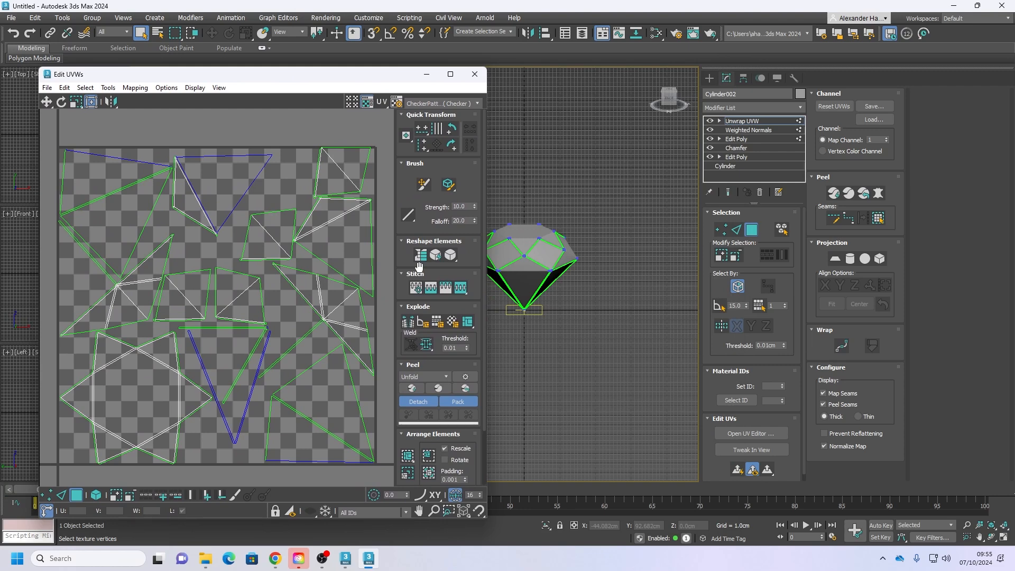
click(851, 259)
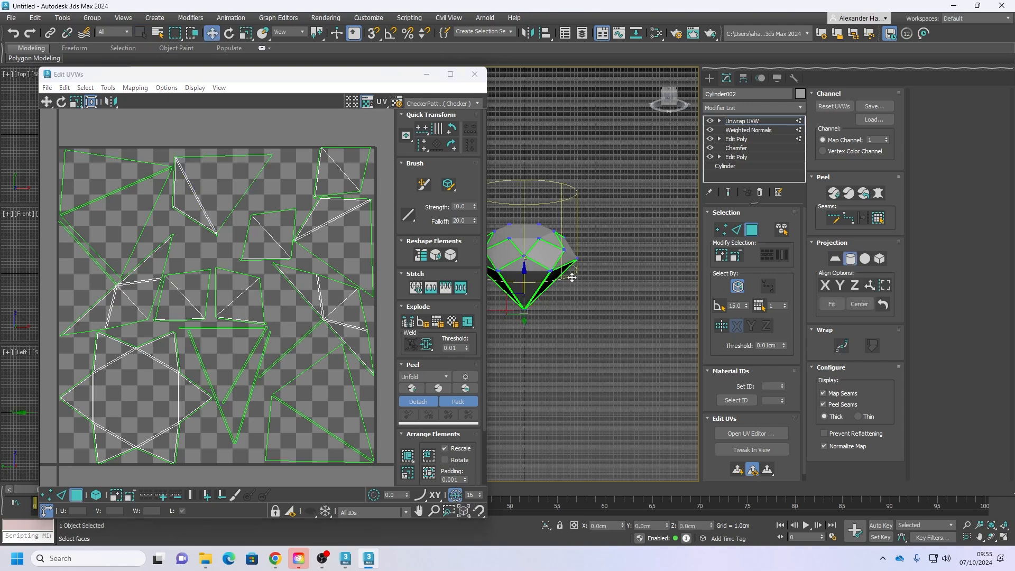
scroll(572, 277, up, 5)
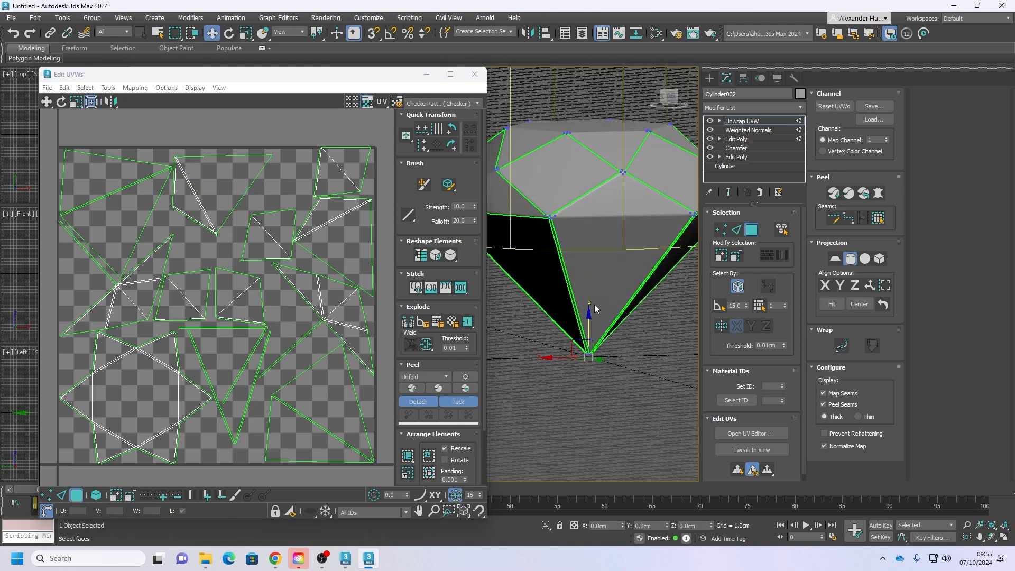
scroll(590, 308, down, 3)
drag(589, 304, 594, 354)
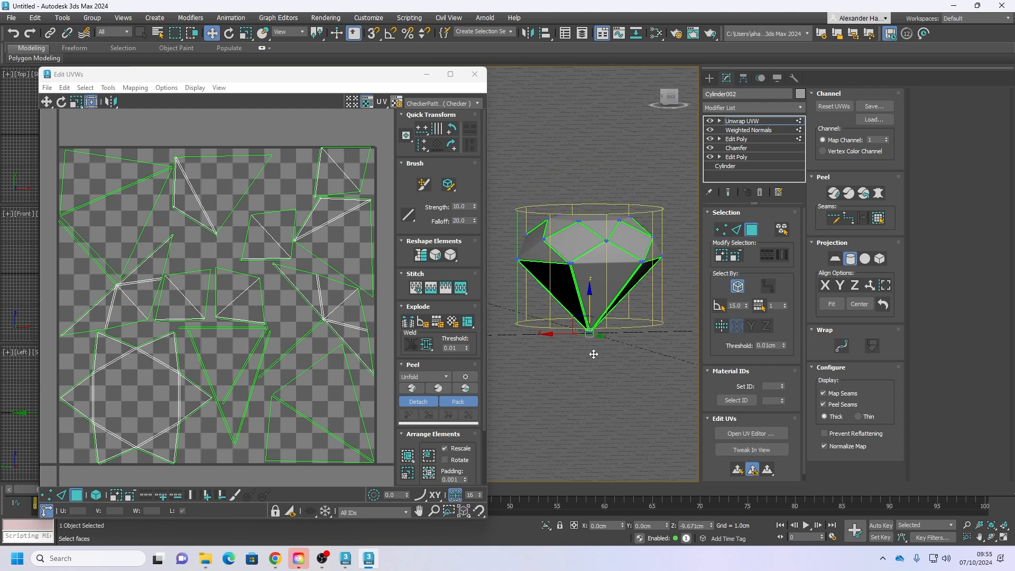
right_click(593, 354)
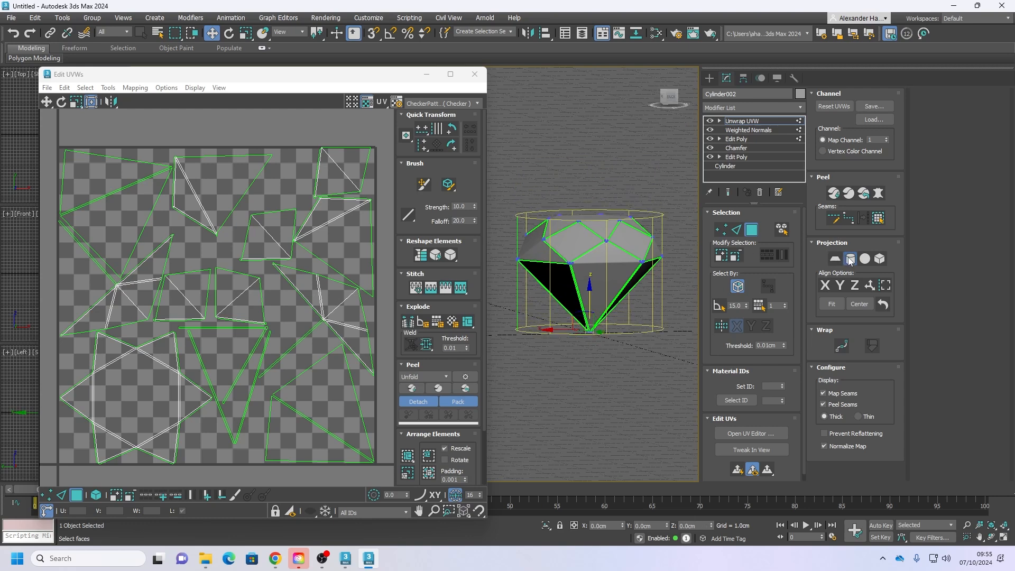
click(850, 259)
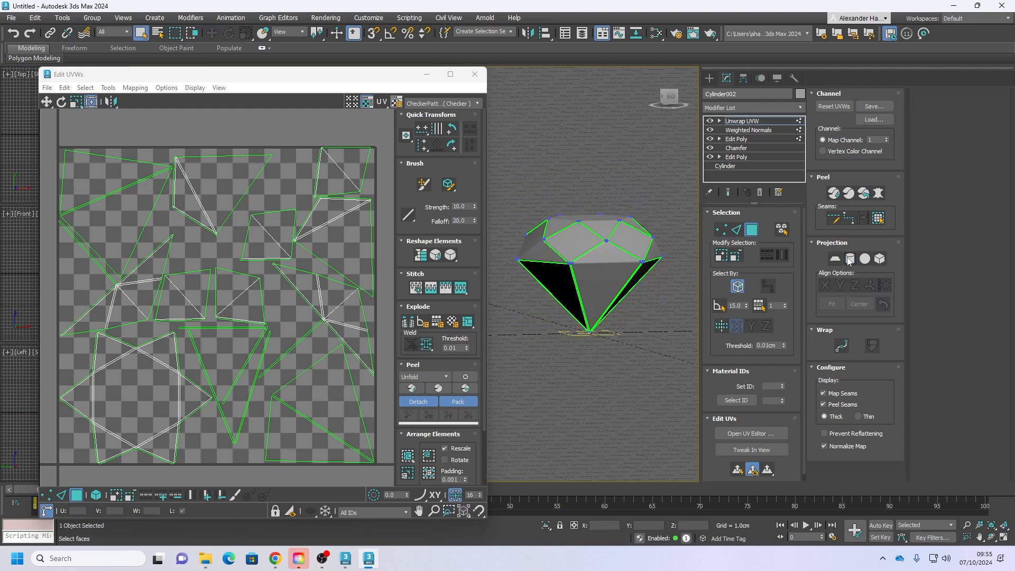
click(879, 259)
click(879, 258)
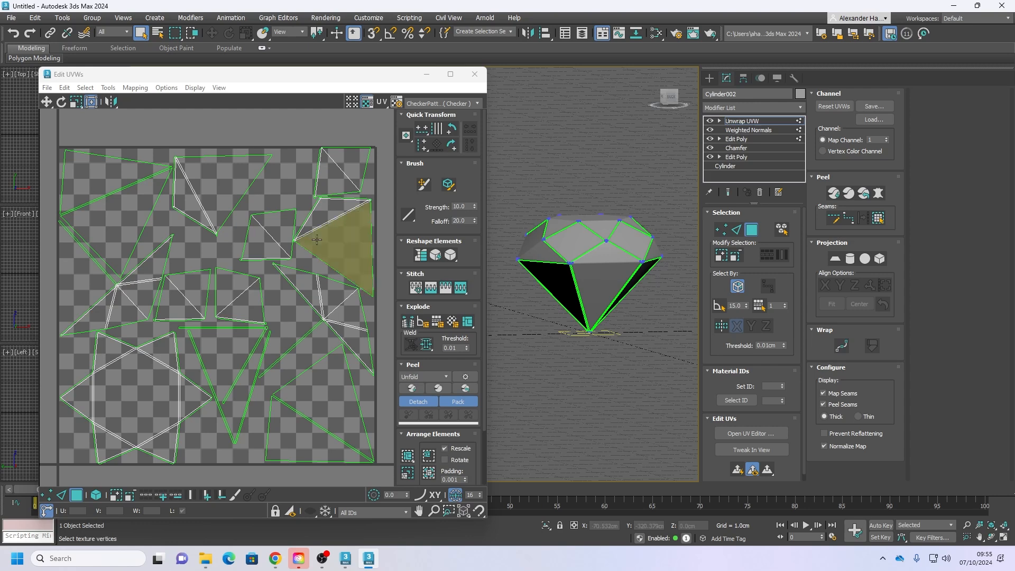
Step: Select all of the gem's UV faces and apply a cylindrical projection to them
scroll(255, 431, down, 3)
drag(360, 463, 69, 176)
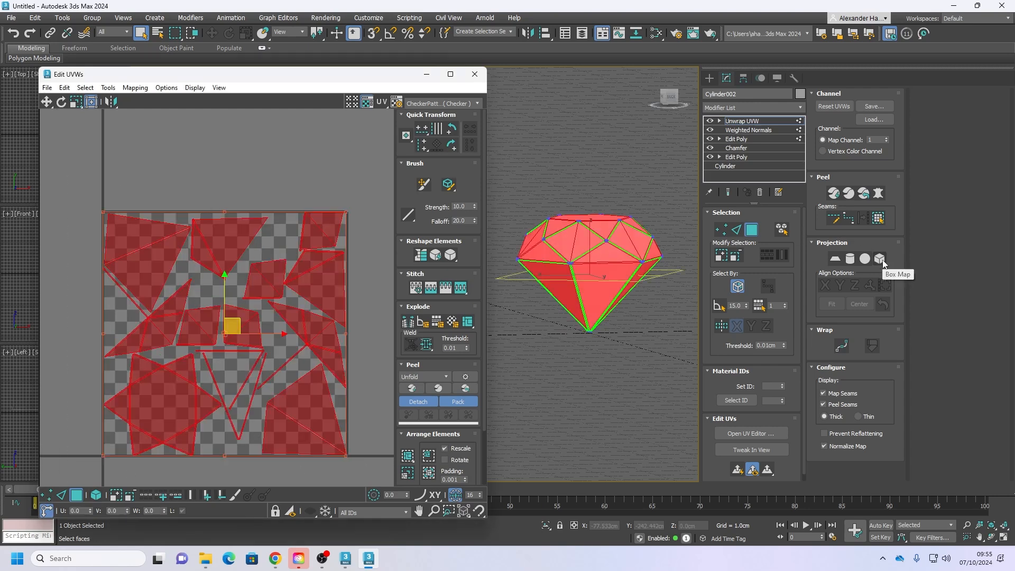
click(854, 260)
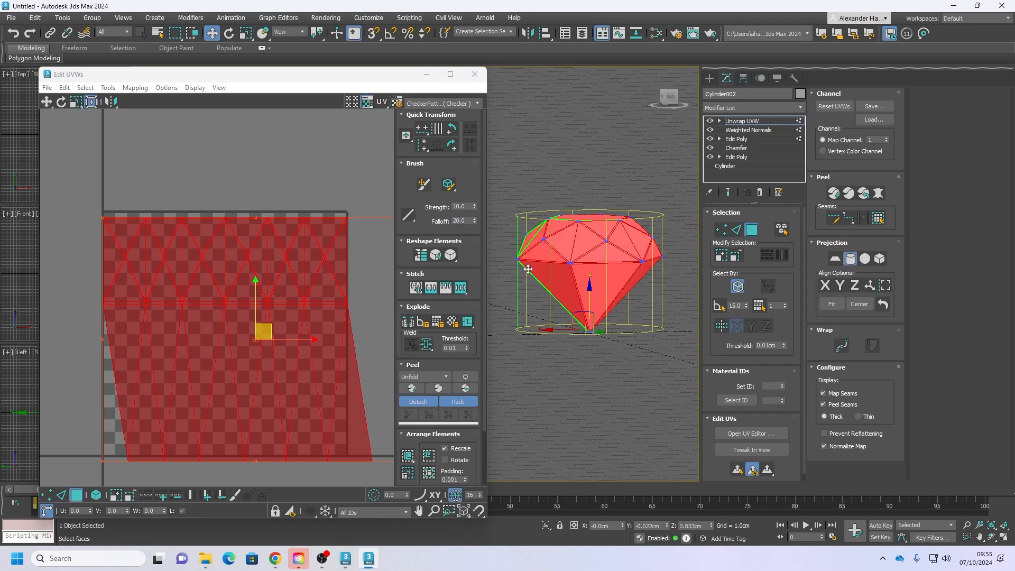
Step: Fit the cylindrical projection to the gem, try its X and Y alignments, and align it to the Z axis
alt+middle_drag(610, 268, 582, 272)
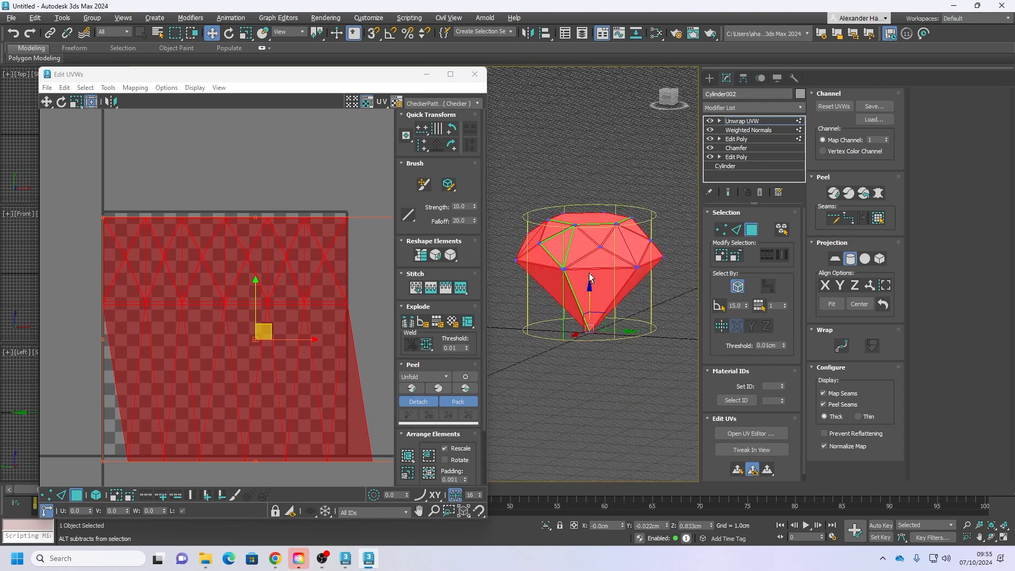
scroll(588, 268, up, 2)
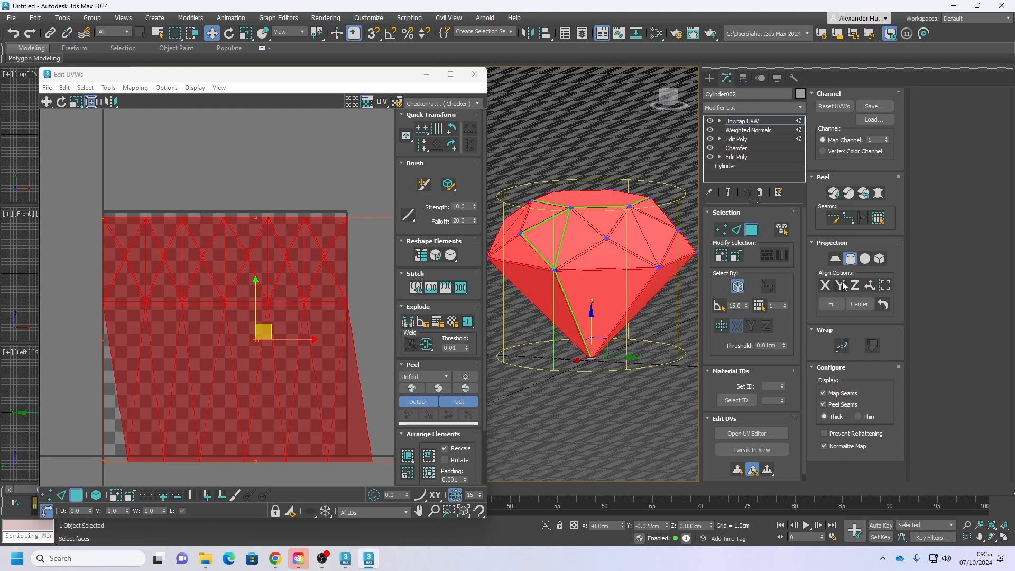
click(832, 304)
click(826, 285)
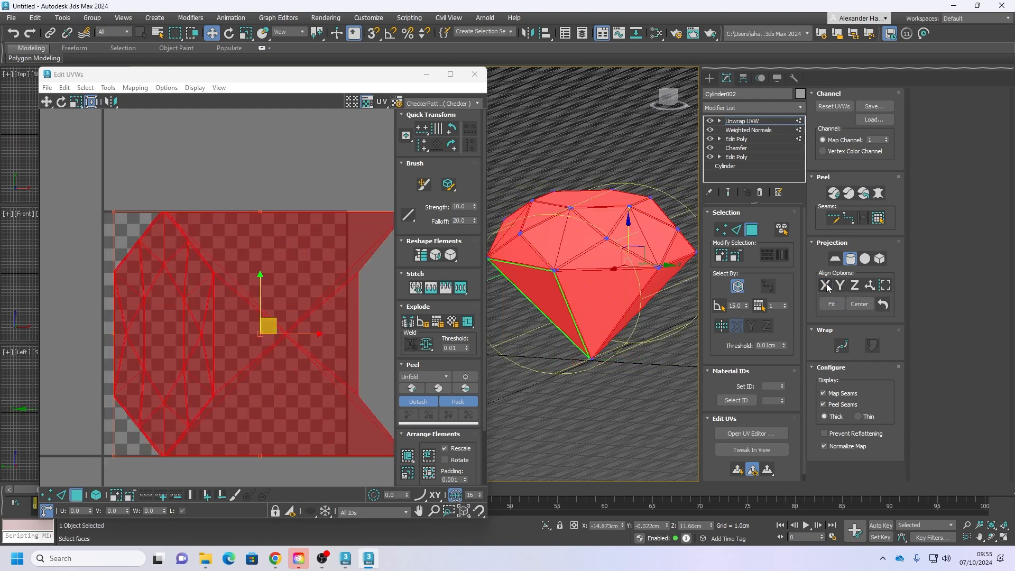
click(840, 286)
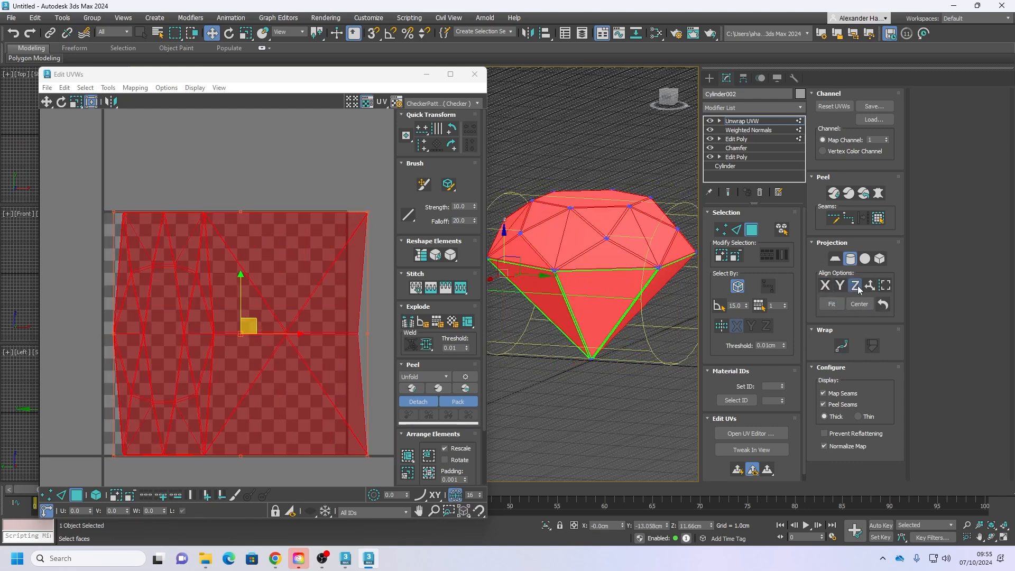
click(855, 286)
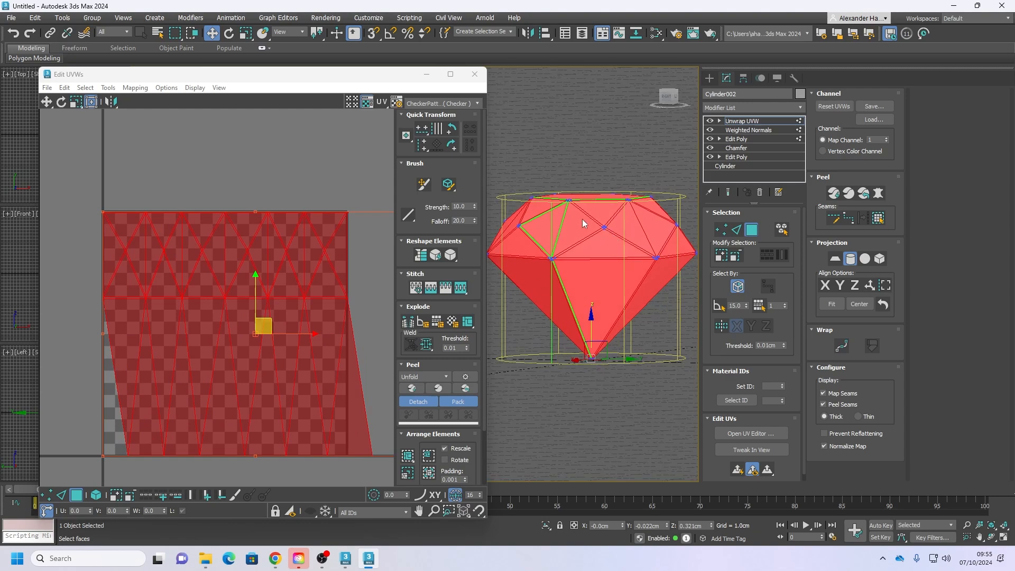
alt+middle_drag(582, 219, 543, 285)
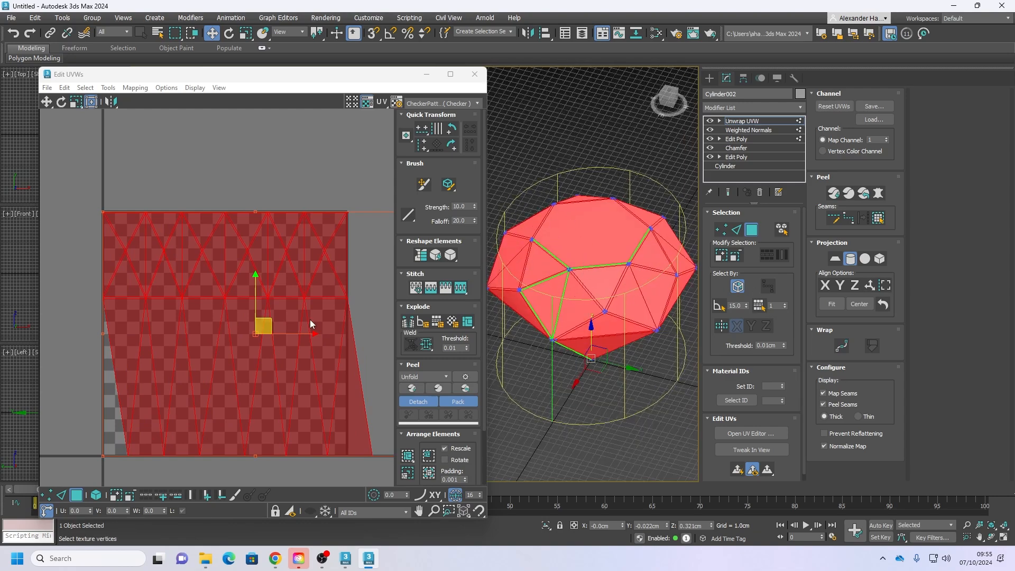
middle_drag(316, 324, 307, 287)
scroll(307, 290, down, 2)
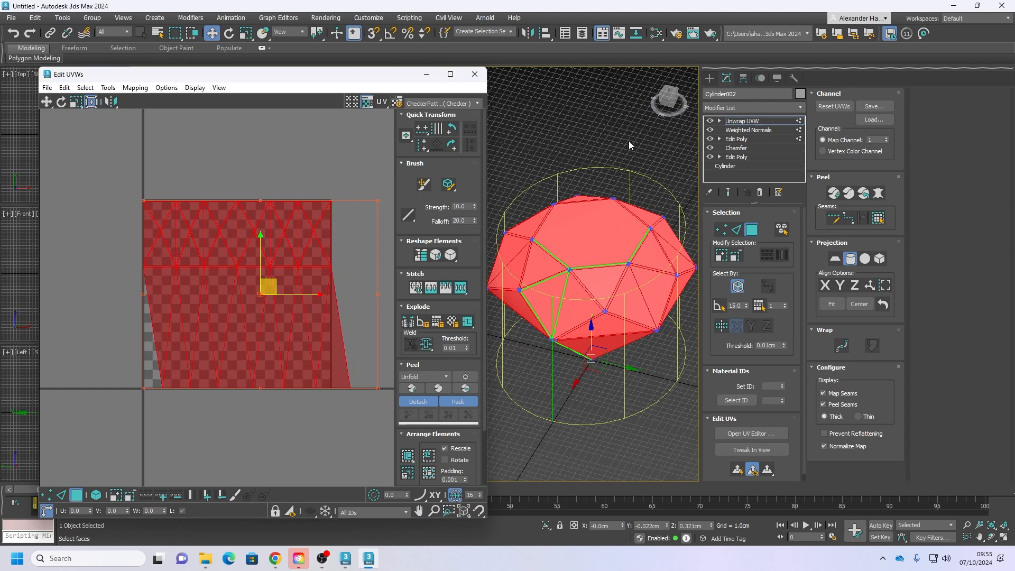
Step: Leave the cylindrical projection mode and reopen the gem's UV layout in the UV editor
click(706, 77)
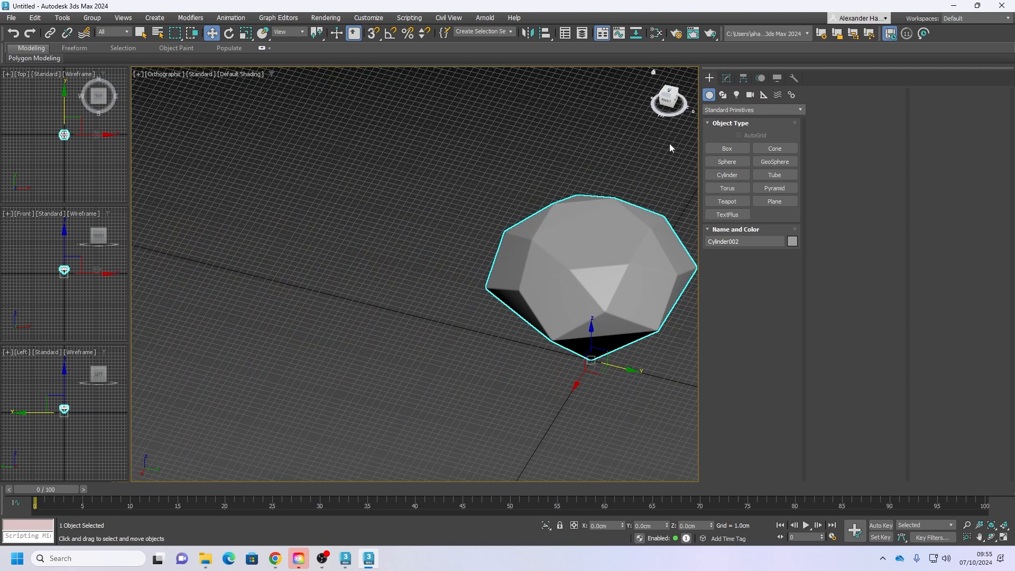
click(726, 78)
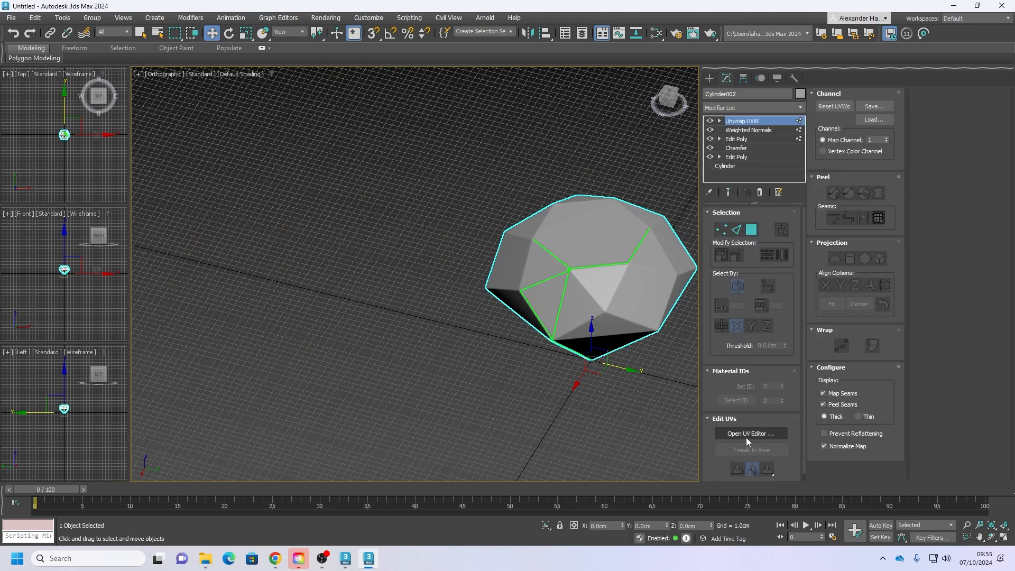
click(746, 434)
middle_drag(322, 321, 310, 291)
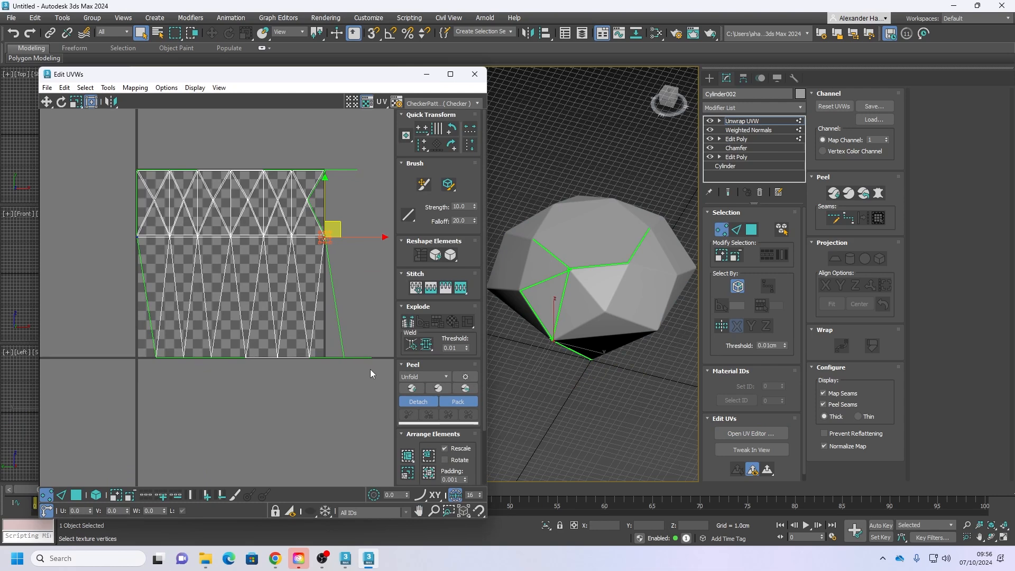
Step: Select all of the gem's UV faces at polygon level and try to relax the layout
click(351, 347)
click(750, 230)
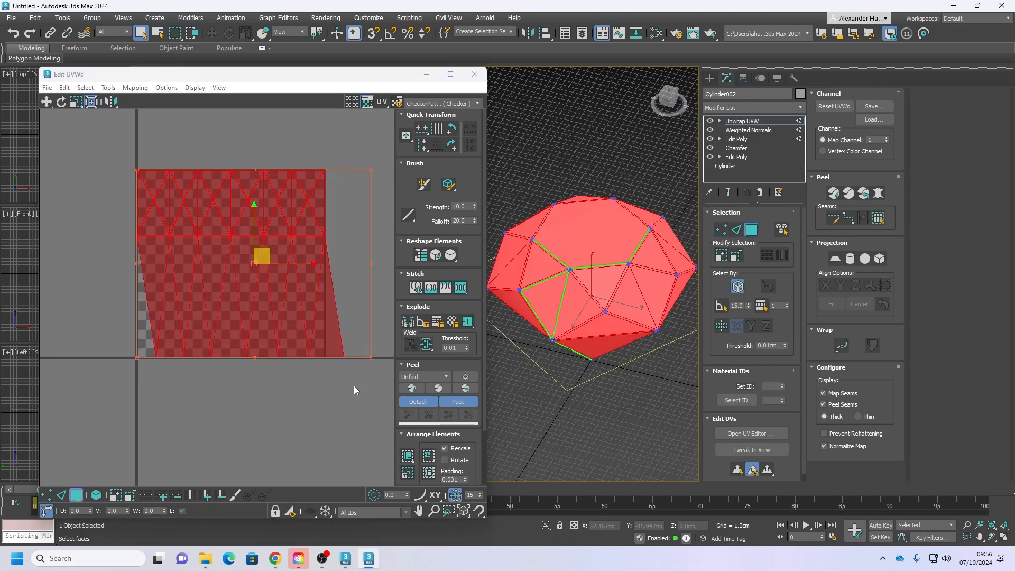
click(364, 366)
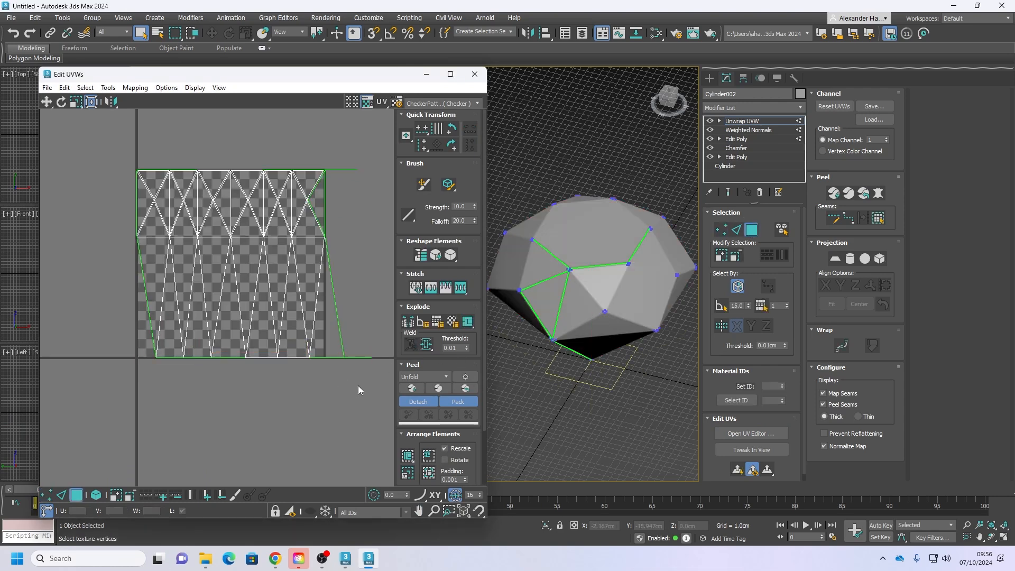
drag(372, 381, 77, 117)
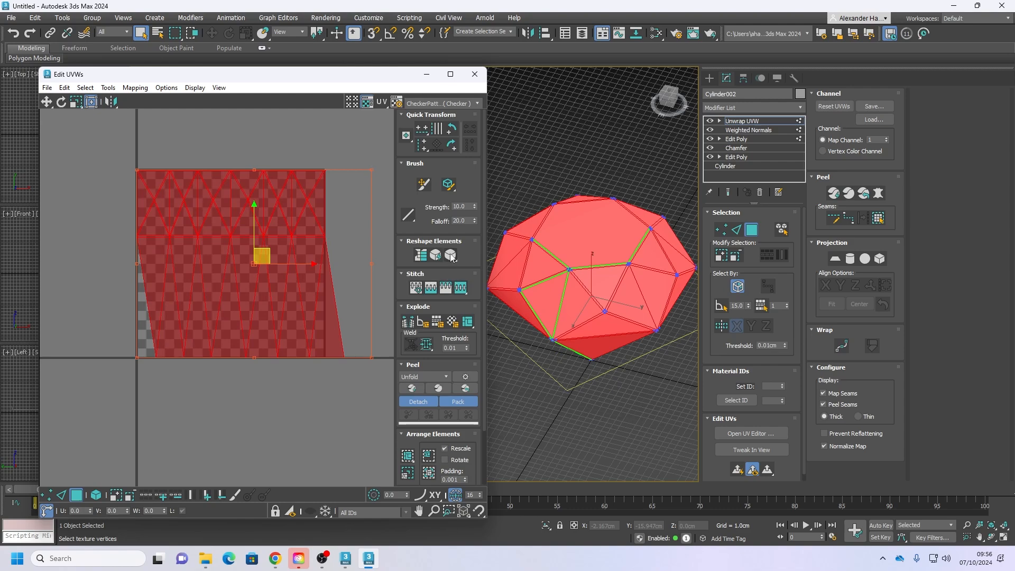
click(450, 256)
click(324, 374)
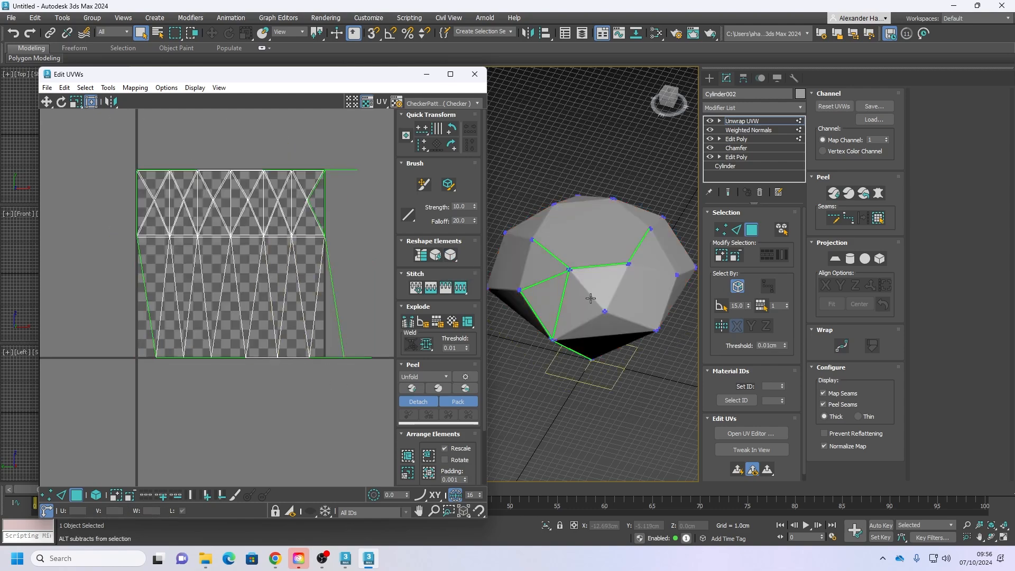
alt+middle_drag(589, 297, 586, 258)
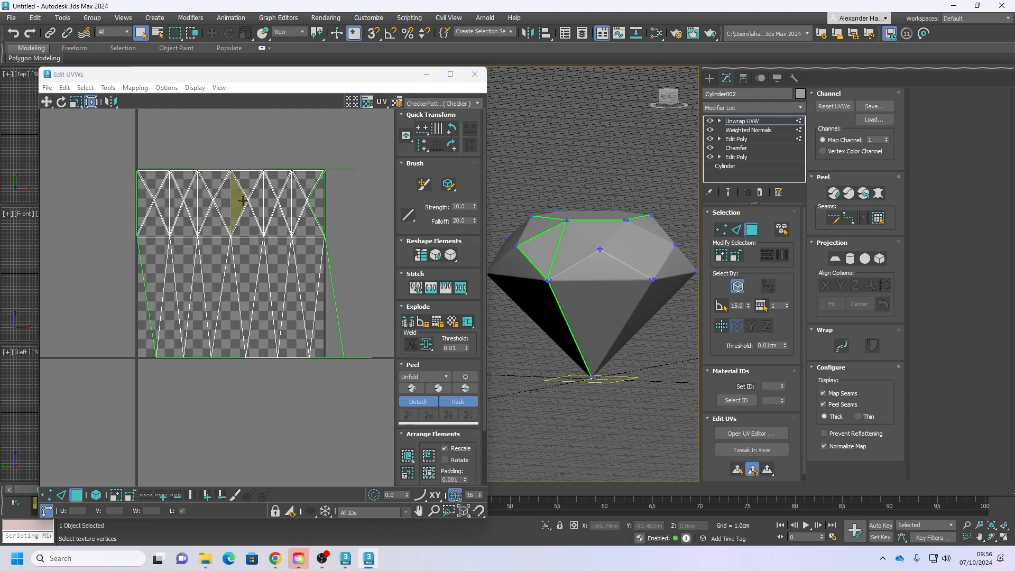
Step: Display the Texture Checker background on the gem and examine how it maps across the facets from several angles
click(429, 104)
click(438, 114)
scroll(581, 300, up, 4)
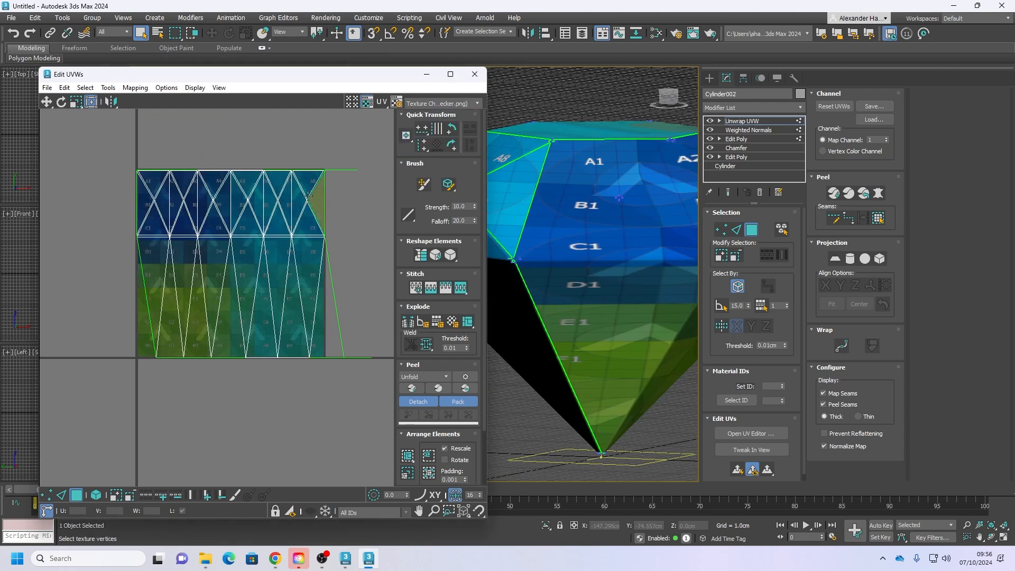
alt+middle_drag(585, 231, 599, 186)
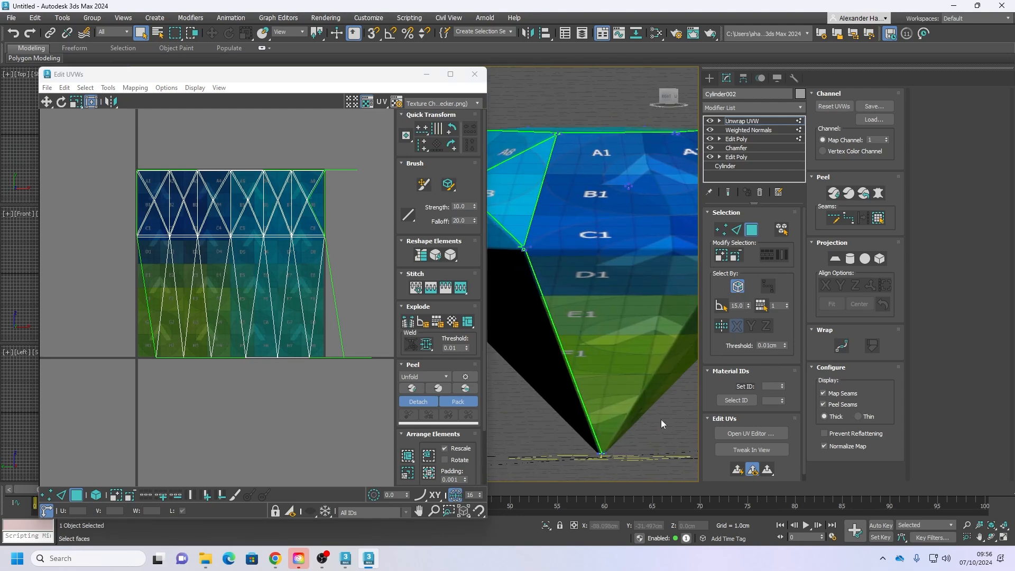
alt+middle_drag(661, 420, 615, 423)
scroll(616, 423, down, 3)
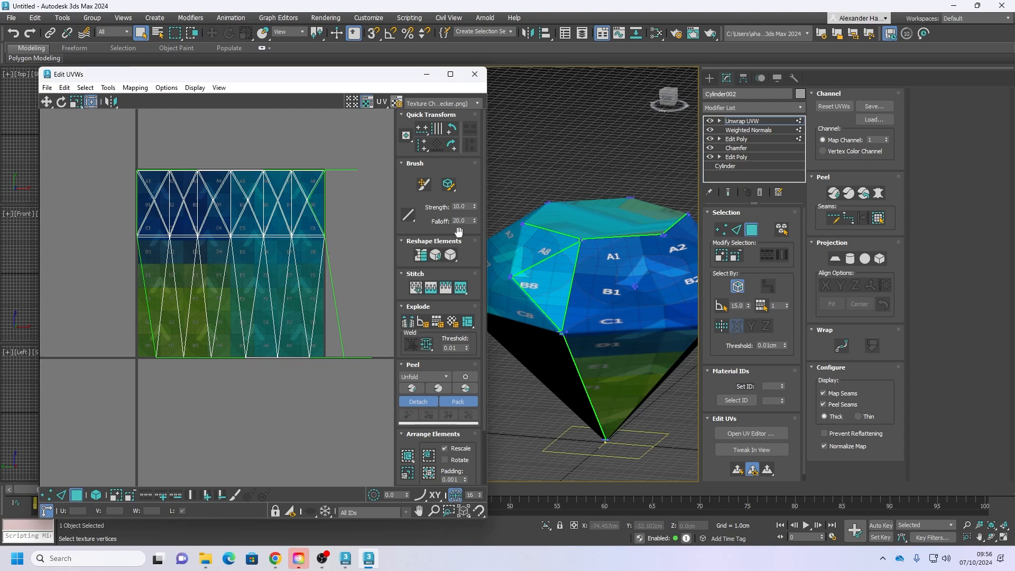
scroll(578, 273, down, 2)
mouse_move(600, 298)
alt+middle_down()
mouse_move(579, 278)
mouse_move(587, 290)
alt+middle_up()
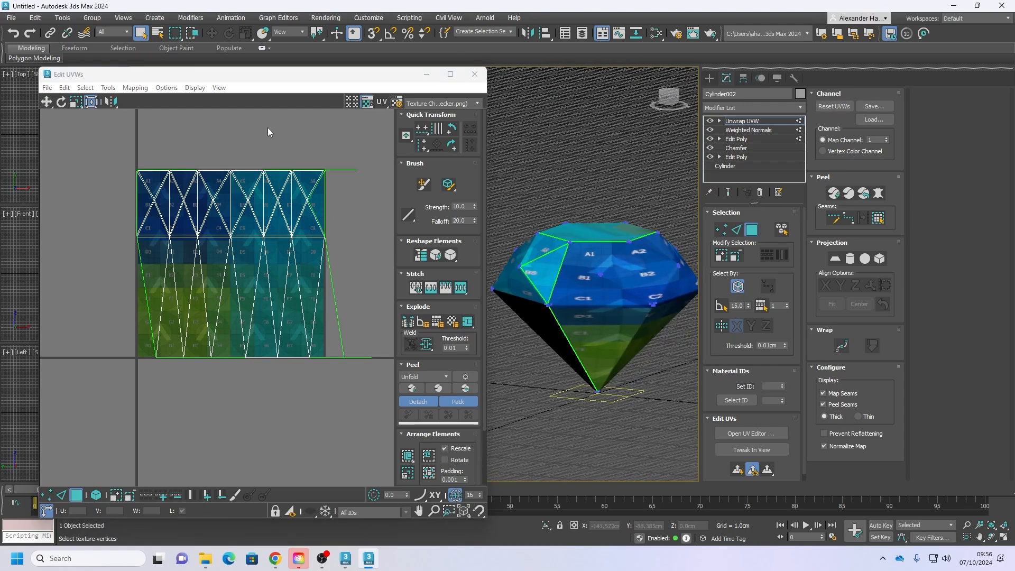
Step: Close the UV editor and view the gem in a perspective view
click(475, 74)
middle_drag(582, 269, 565, 270)
scroll(565, 270, down, 3)
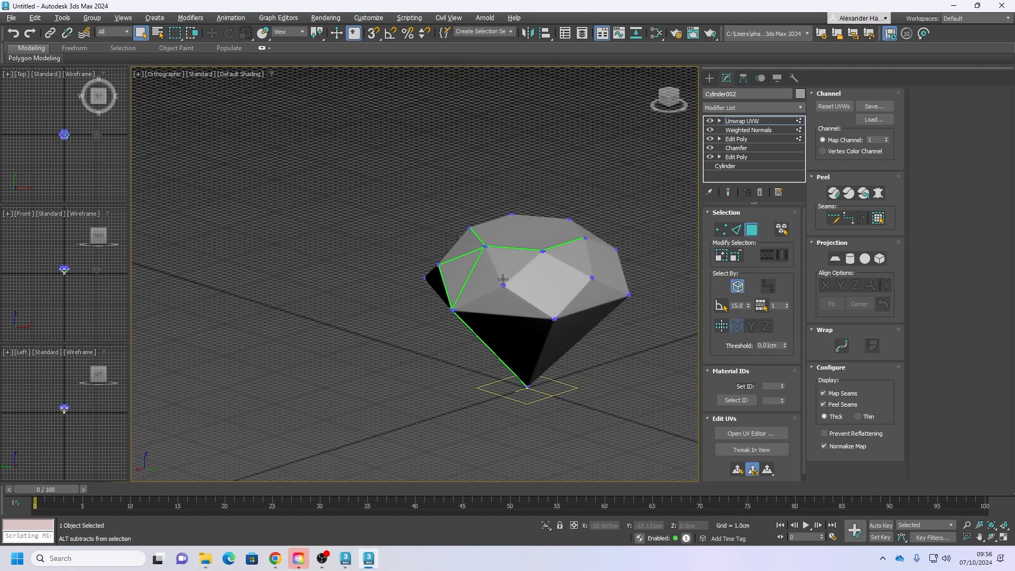
key(p)
scroll(508, 293, up, 3)
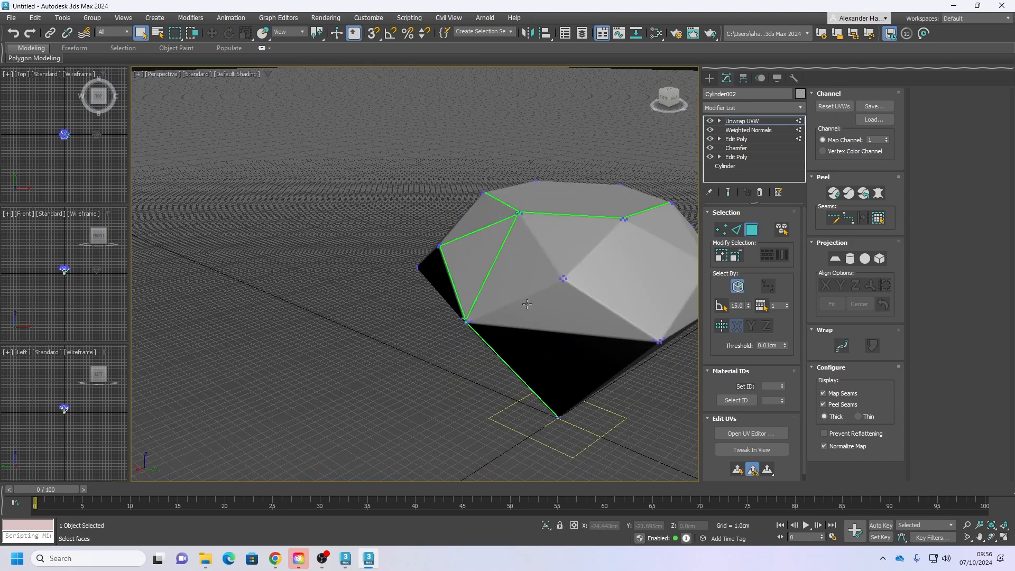
middle_drag(536, 313, 412, 292)
scroll(412, 292, down, 2)
right_click(431, 286)
click(410, 484)
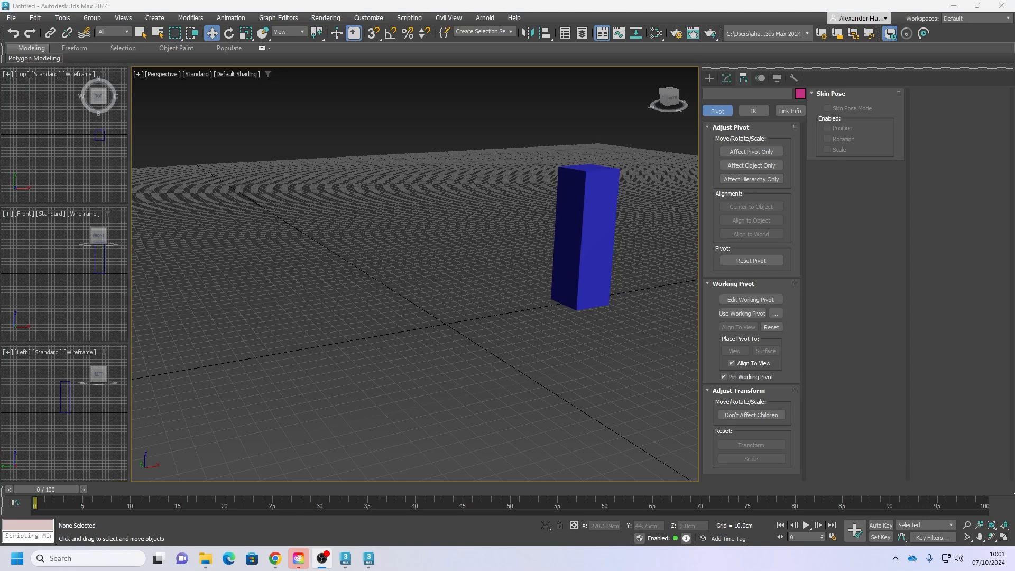
Step: Select the tall blue box and check its dimension parameters
click(711, 79)
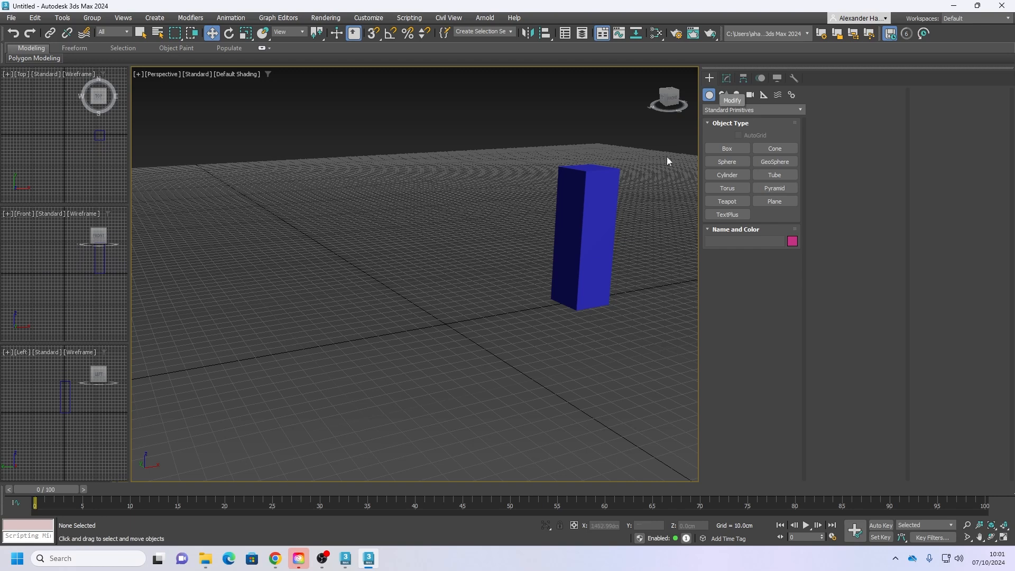
right_click(621, 301)
click(585, 340)
click(580, 228)
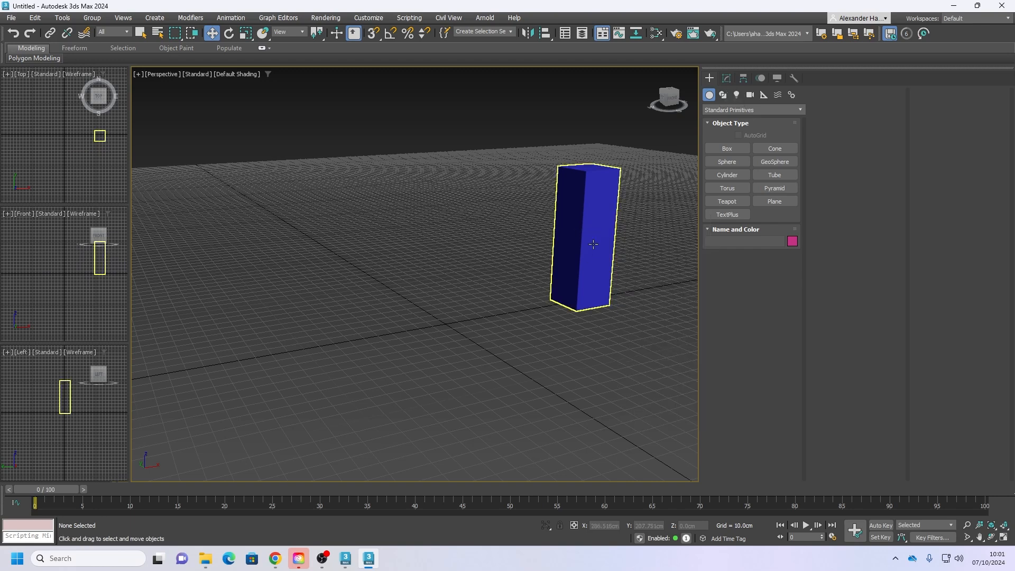
click(627, 288)
click(726, 77)
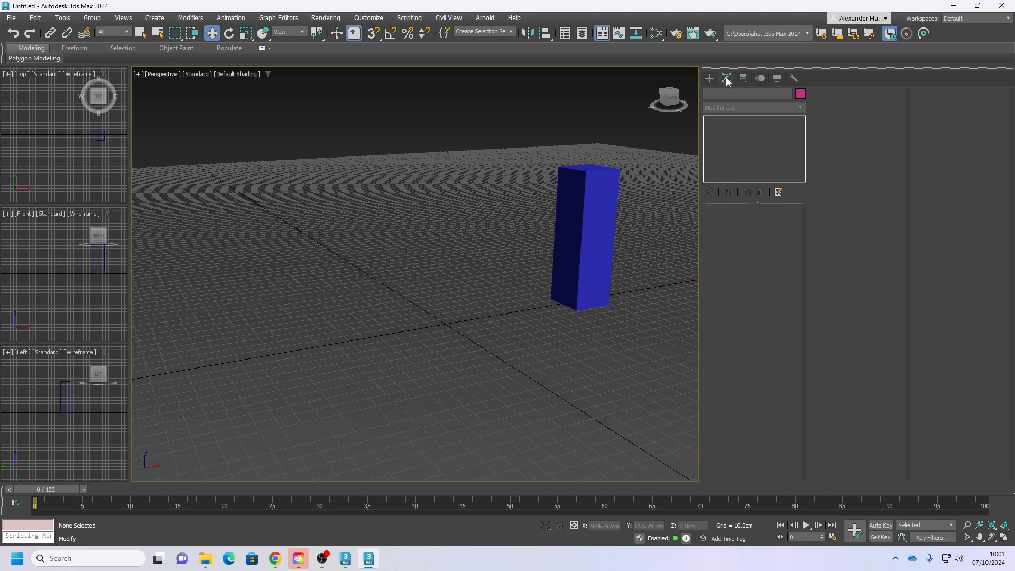
click(601, 217)
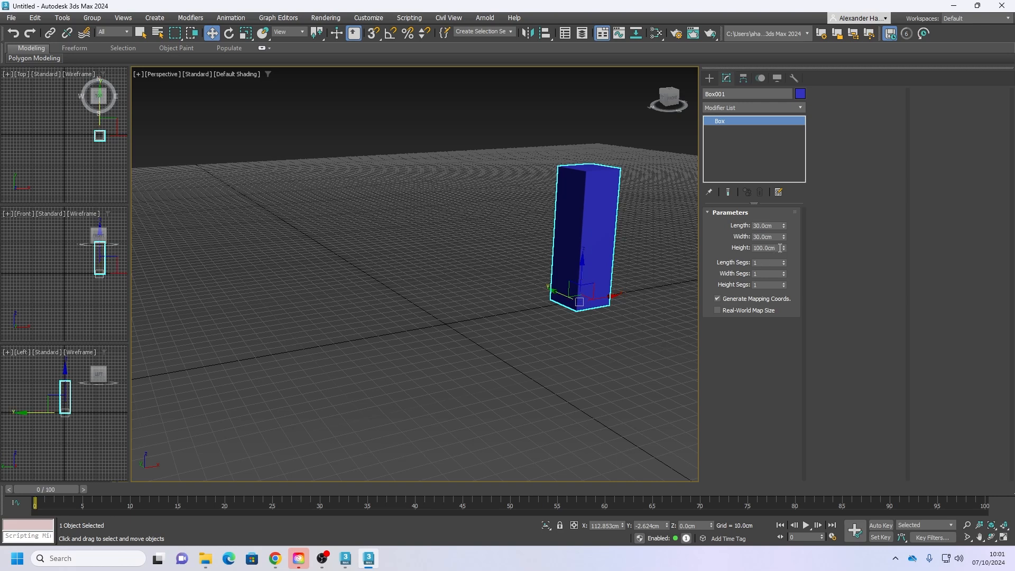
Step: Create a torus centred on the grid origin with Radius 1 about 38 cm and Radius 2 about 6 cm
click(709, 78)
click(732, 192)
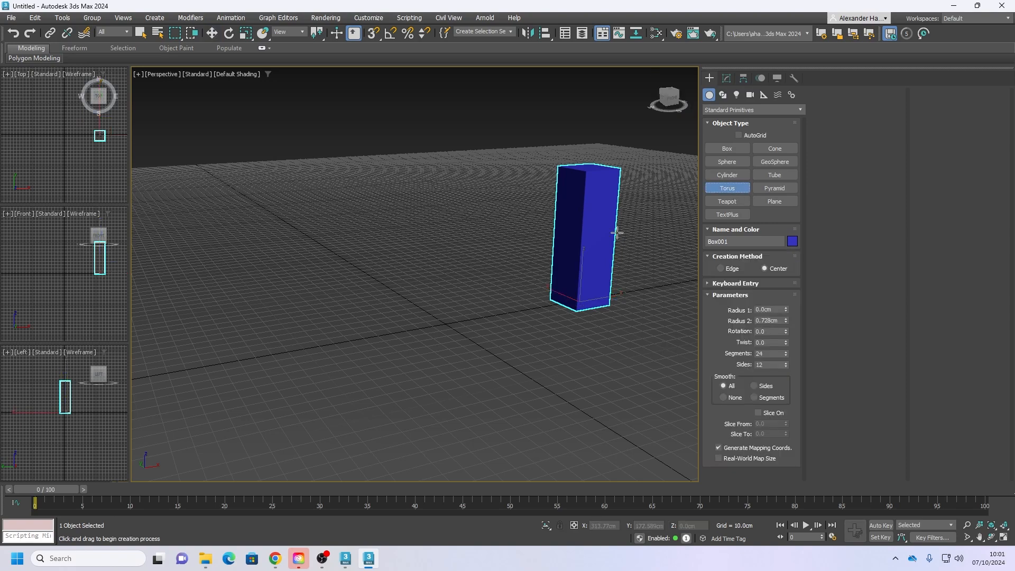
drag(446, 324, 489, 348)
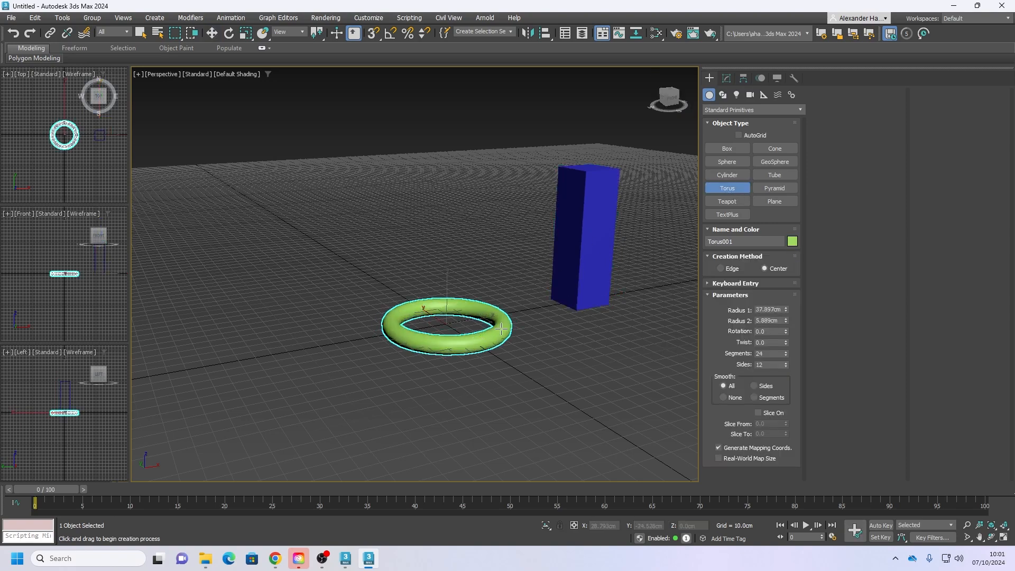
Step: Turn on angle snapping and rotate the torus 90 degrees about the X axis so it stands upright
alt+middle_drag(501, 329, 496, 336)
key(e)
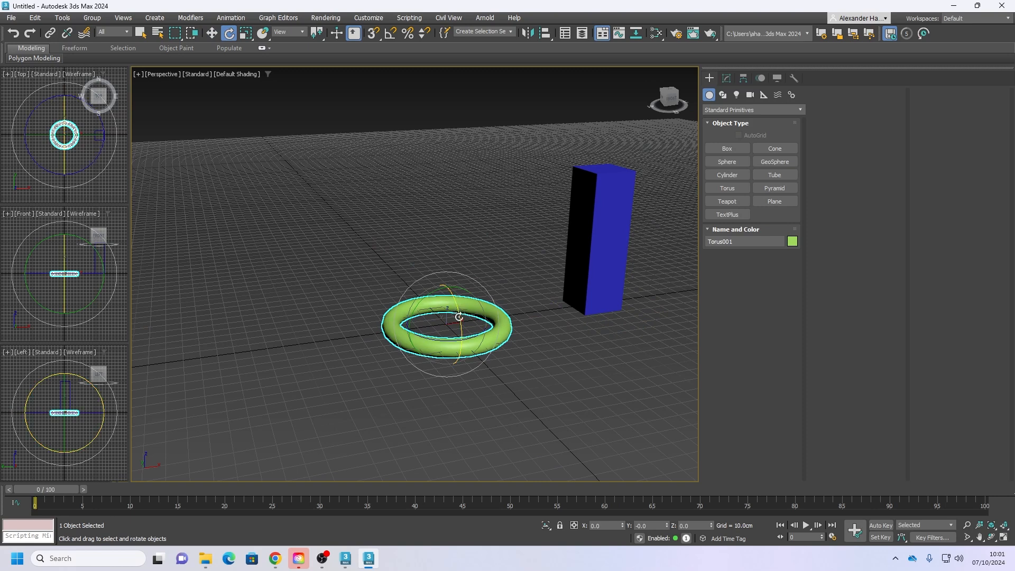
drag(460, 318, 476, 397)
right_click(476, 397)
click(391, 32)
drag(460, 291, 462, 345)
alt+middle_drag(465, 345, 456, 317)
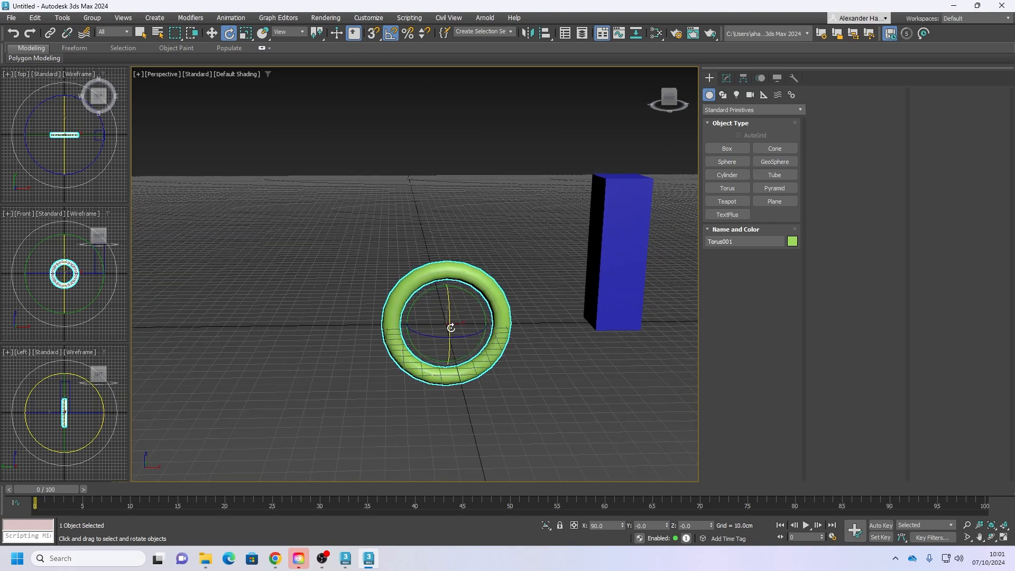
Step: Raise the upright torus above the grid to a Z position of about 47.5 cm
key(w)
drag(449, 296, 448, 224)
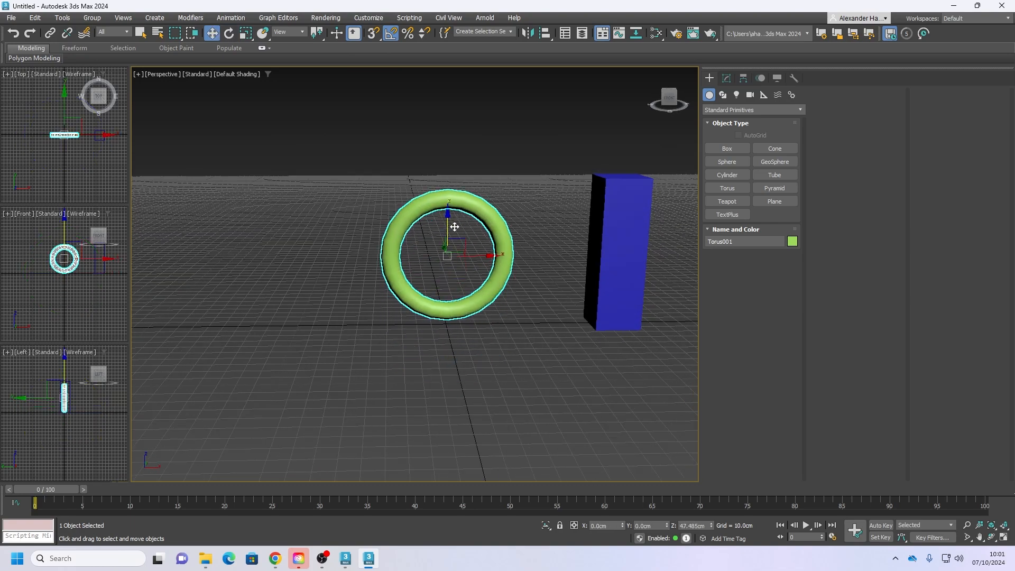
alt+middle_drag(529, 255, 532, 245)
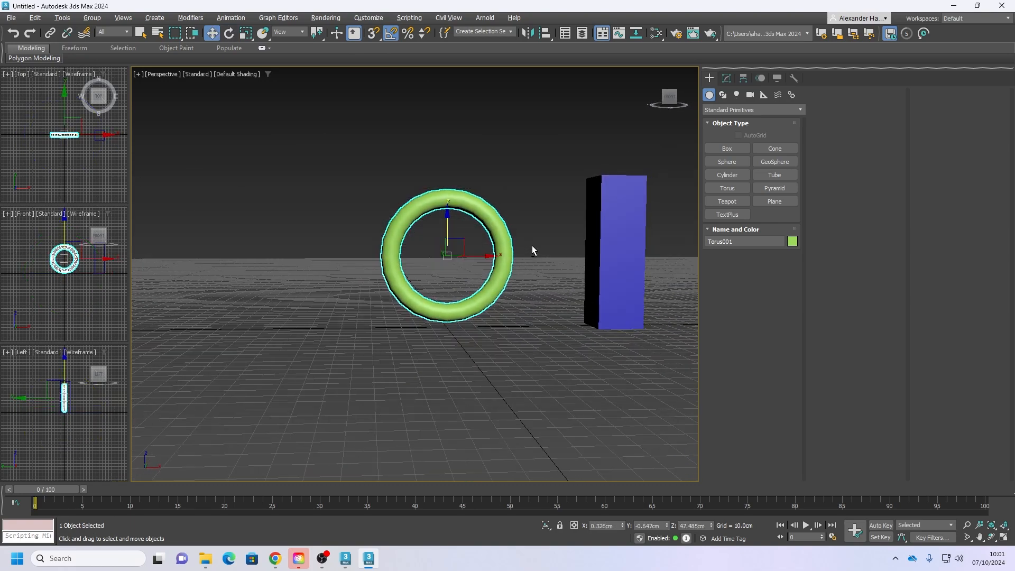
Step: Set the torus's Radius 1 to 25 cm
click(727, 79)
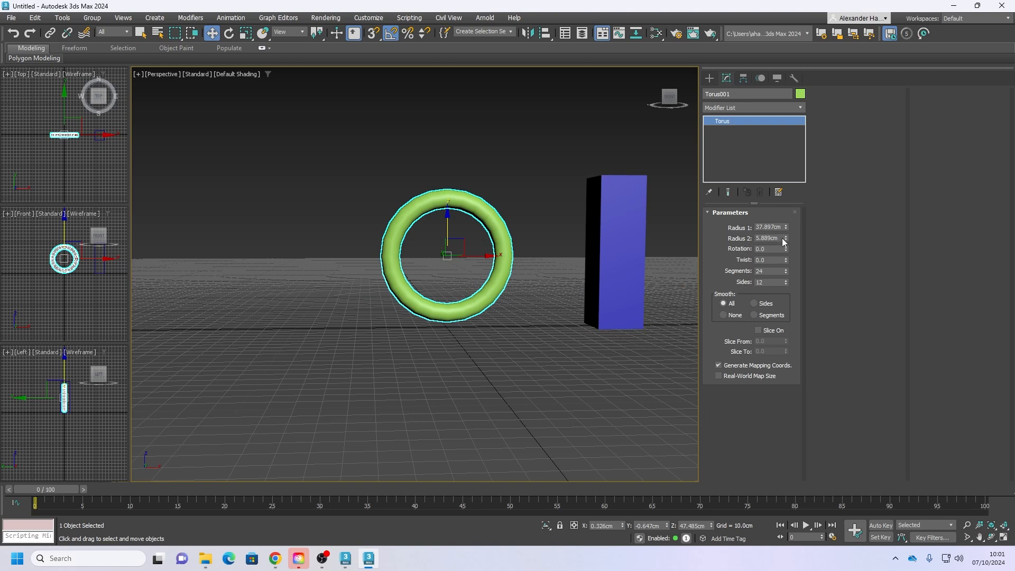
drag(786, 228, 782, 238)
double_click(783, 226)
text(25)
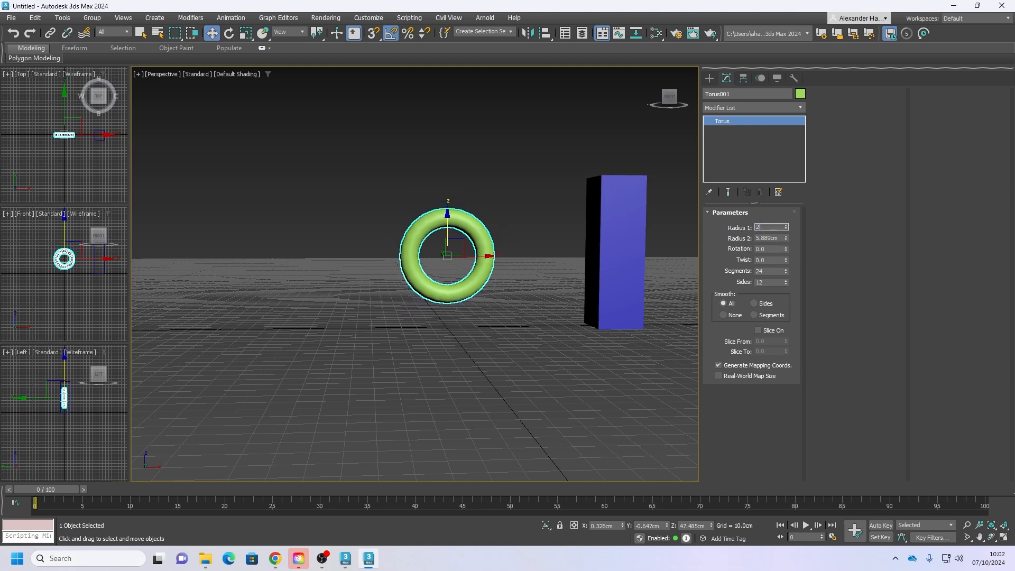
key(Tab)
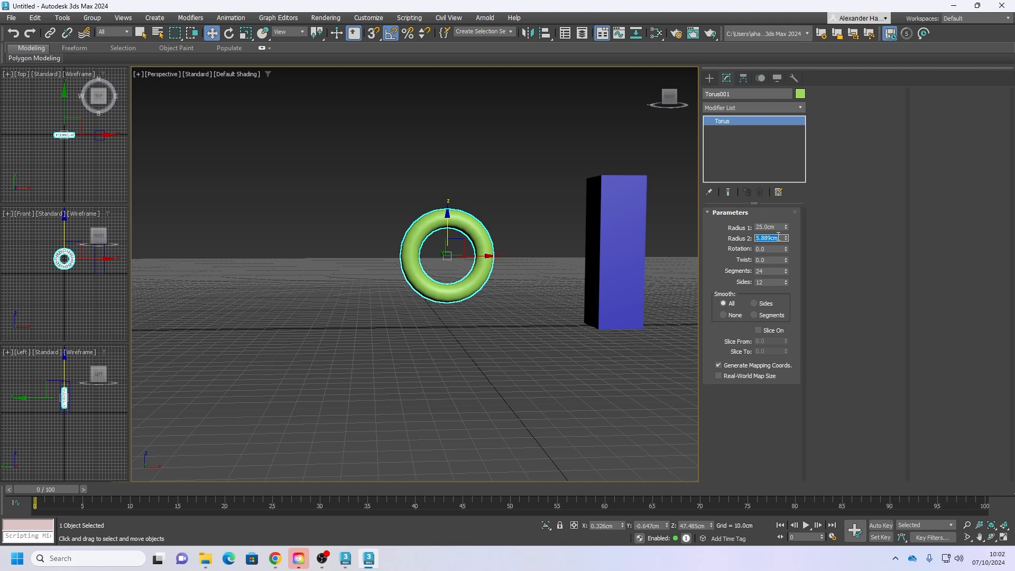
Step: Try a Radius 2 of 3 cm on the torus and settle on 3.5 cm
text(3)
key(Tab)
scroll(487, 253, up, 2)
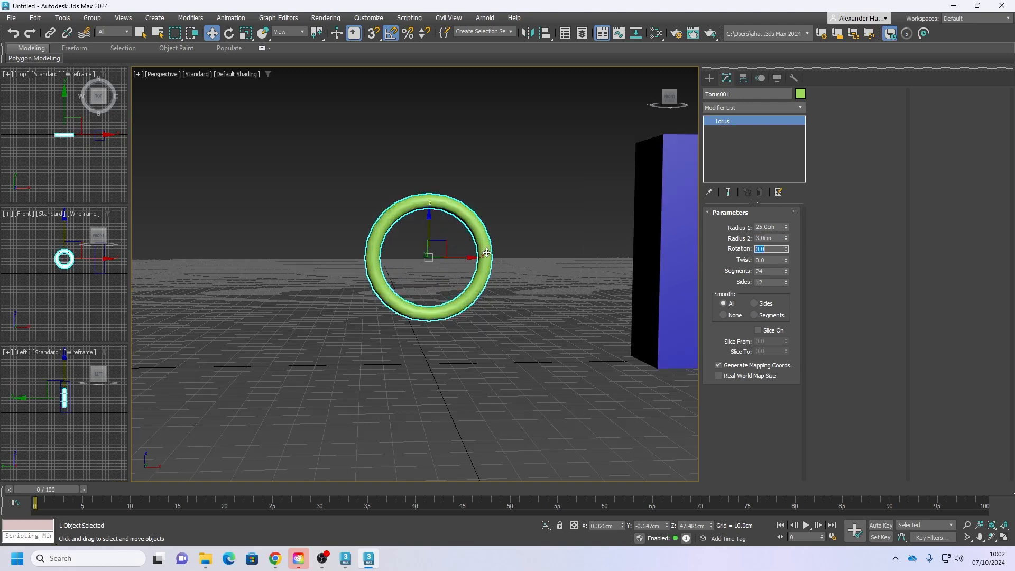
double_click(771, 238)
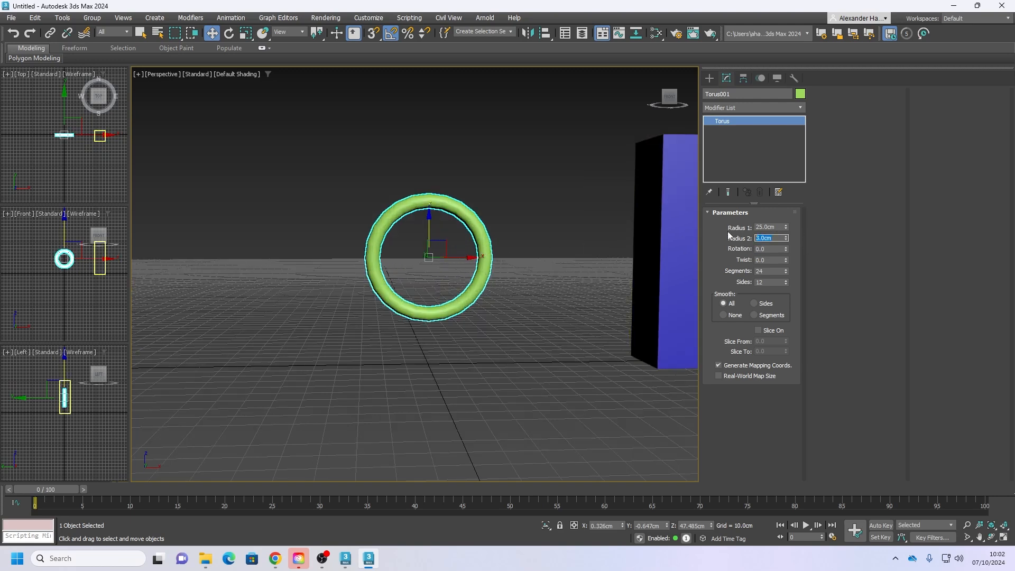
text(3.5)
key(Tab)
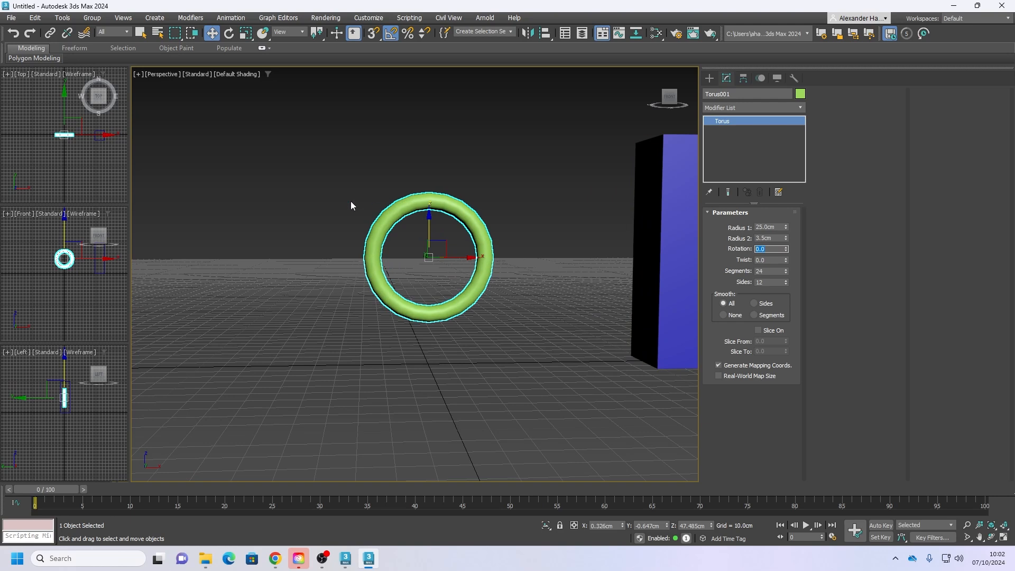
Step: Lower the torus slightly to a Z position of about 46 cm
alt+middle_drag(421, 226, 492, 228)
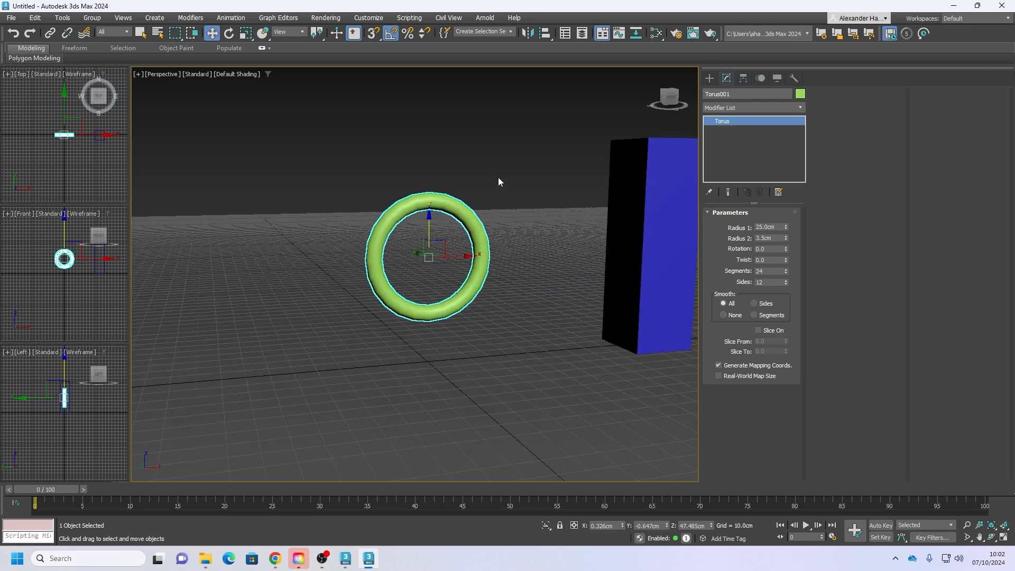
drag(429, 229, 438, 232)
scroll(495, 232, down, 4)
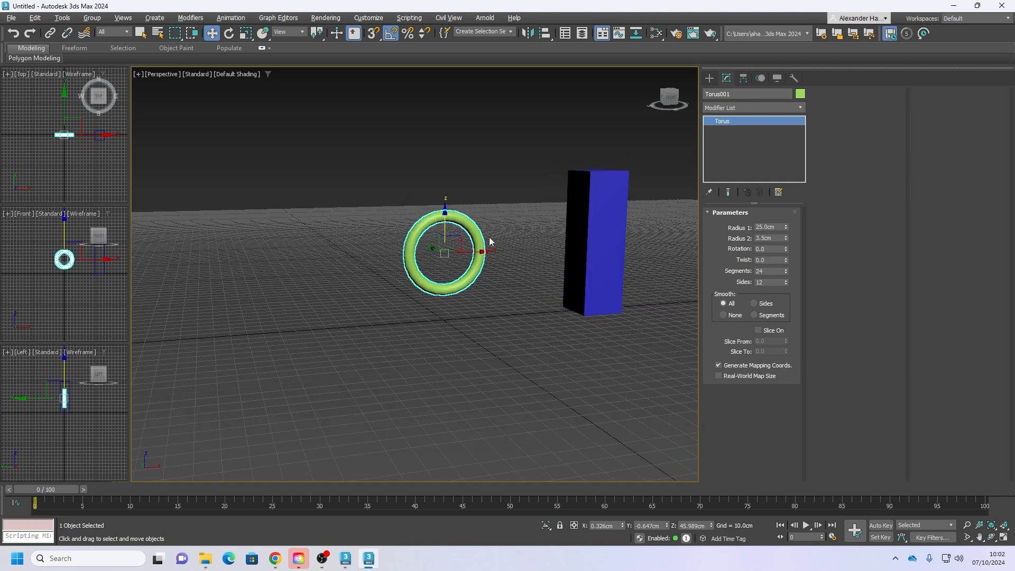
middle_drag(489, 237, 484, 240)
Step: Show edged faces in the perspective view and frame the torus to reveal its segmentation
key(e)
mouse_move(430, 264)
mouse_down()
mouse_move(650, 254)
mouse_move(420, 257)
mouse_up()
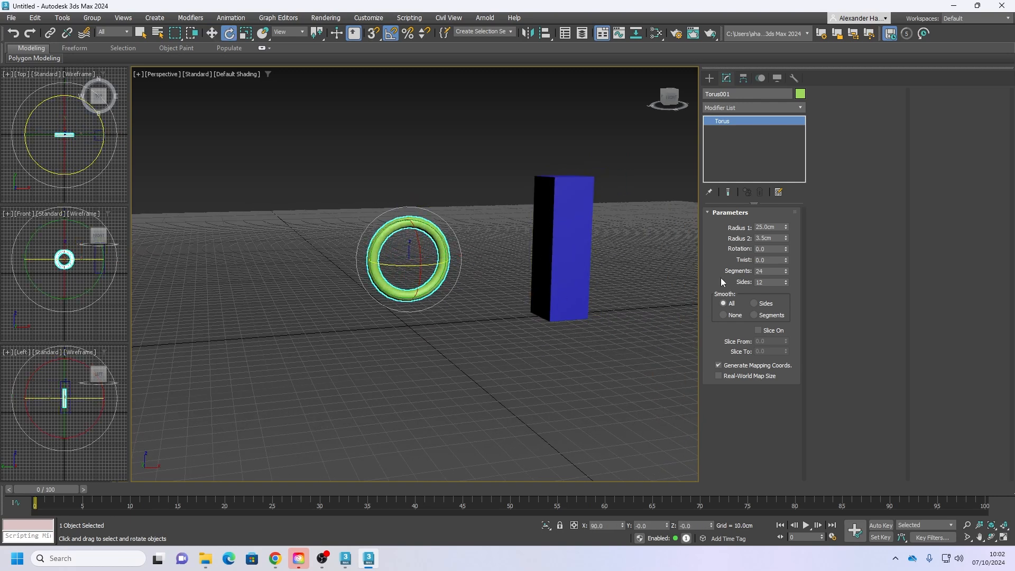
key(F4)
key(z)
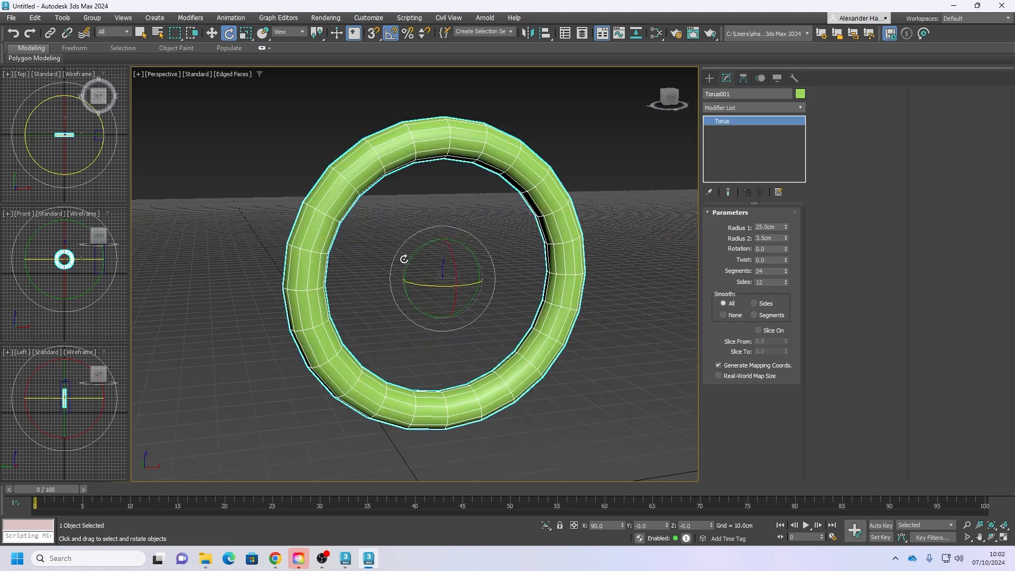
alt+middle_drag(421, 264, 431, 263)
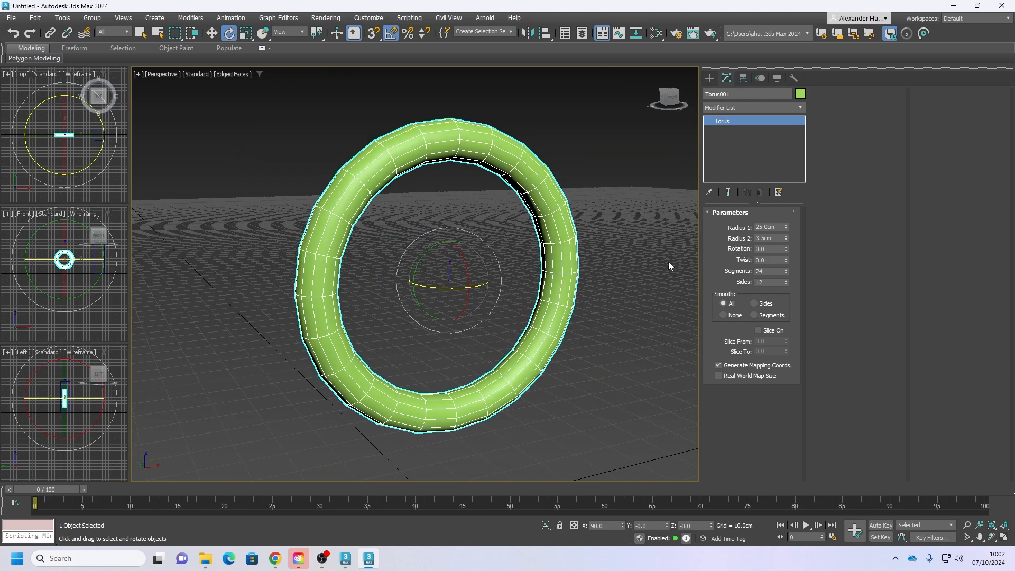
Step: Try 8 sides for the torus's cross-section and inspect the resulting shape
double_click(773, 283)
text(8)
key(Return)
scroll(499, 253, down, 3)
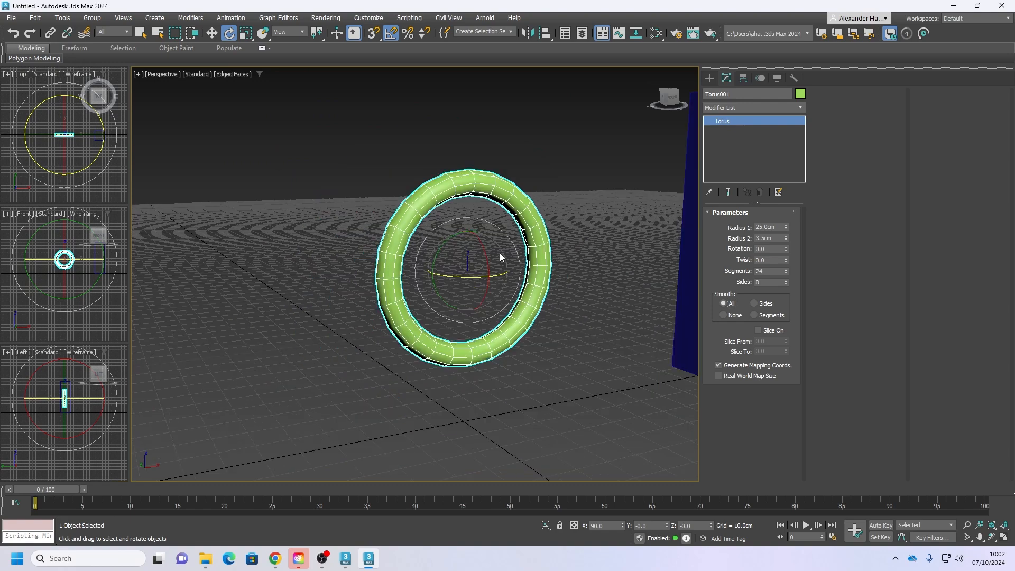
scroll(520, 253, up, 1)
alt+middle_drag(520, 253, 528, 254)
Step: Set the torus's number of sides to 16
double_click(772, 282)
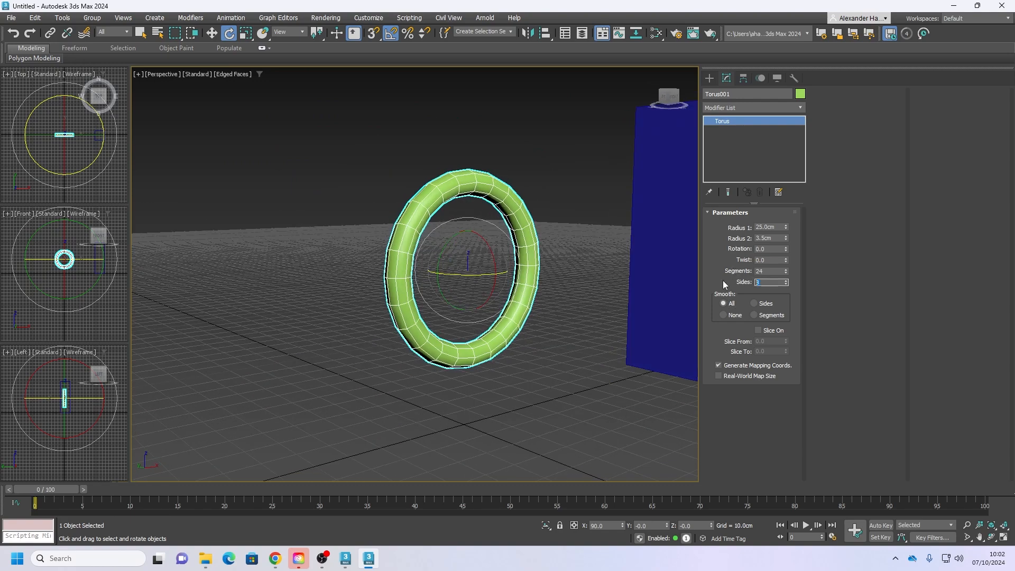
text(16)
key(Return)
alt+middle_drag(533, 248, 523, 254)
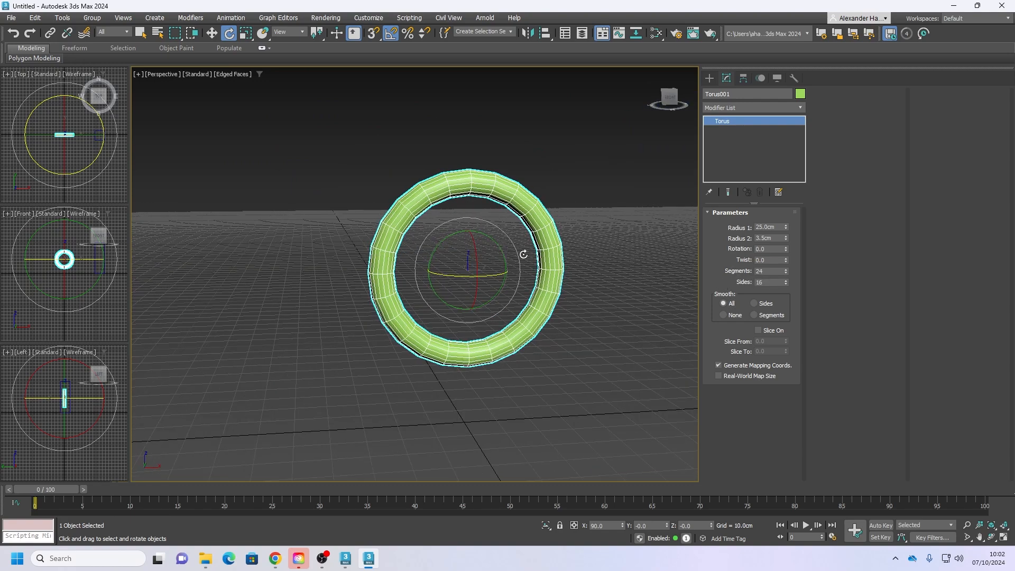
alt+middle_drag(582, 264, 626, 267)
Step: Set the torus's segments to 32 and turn off the edged faces display
double_click(768, 271)
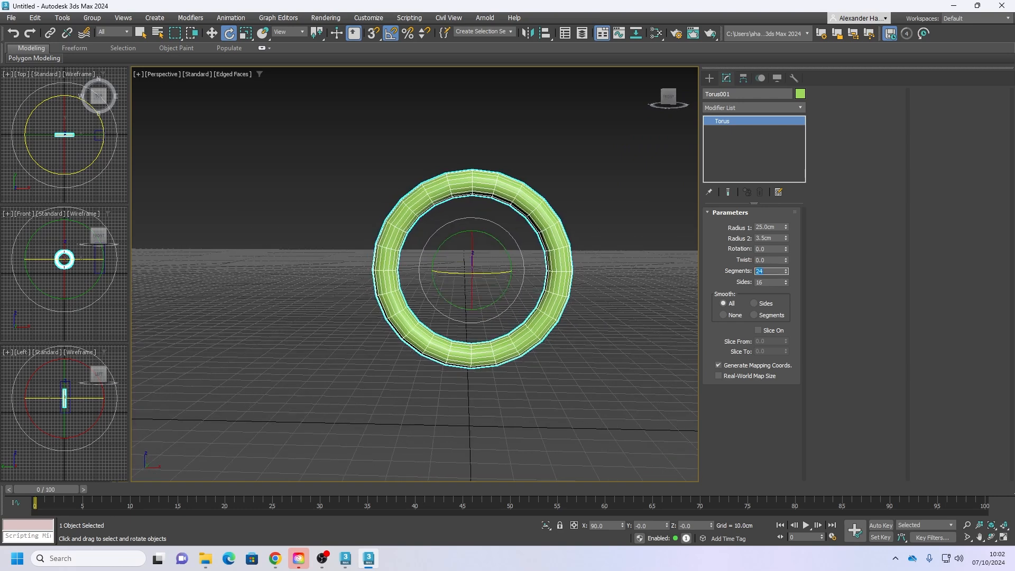
text(3)
key(Tab)
mouse_move(502, 230)
alt+middle_down()
mouse_move(518, 230)
mouse_move(480, 211)
mouse_move(577, 238)
alt+middle_up()
key(F4)
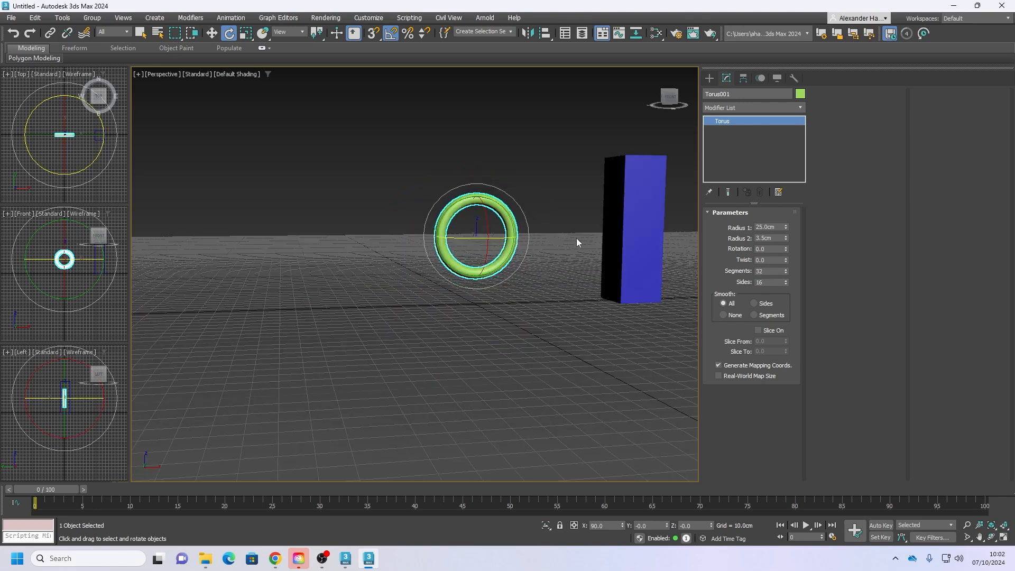
Step: Set the torus's segments to 64
click(549, 249)
scroll(497, 209, up, 6)
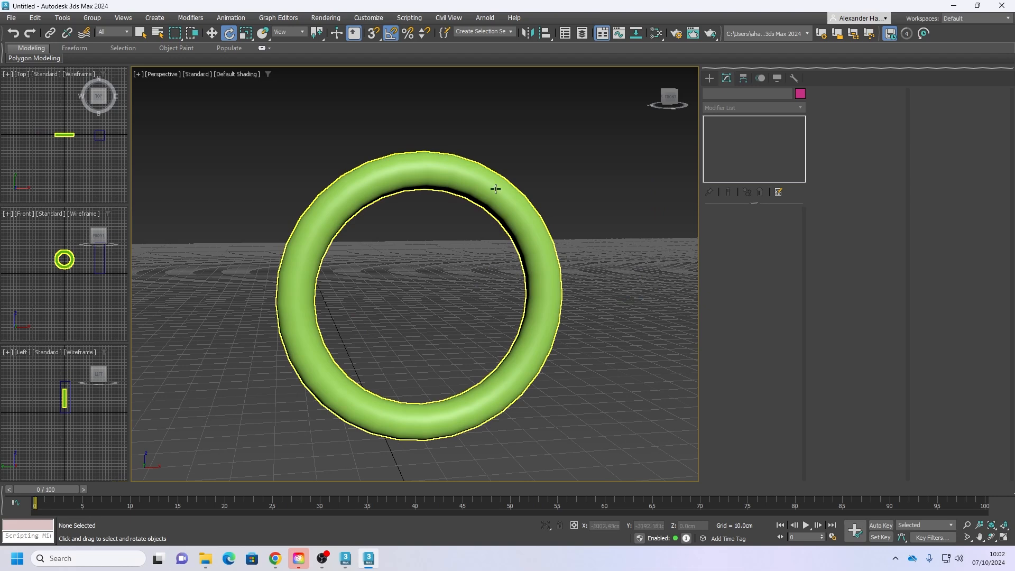
click(447, 169)
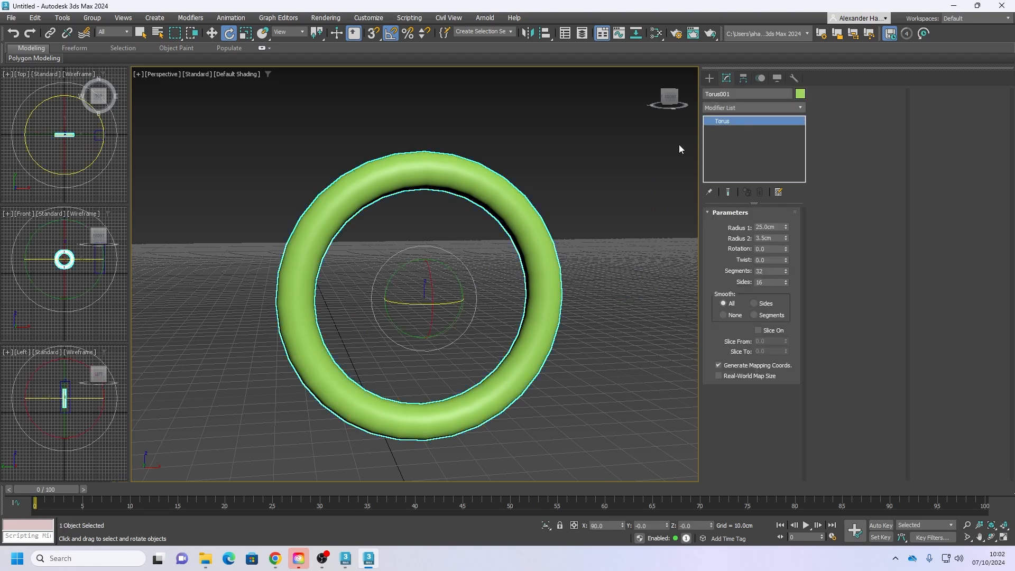
click(768, 272)
click(609, 251)
click(510, 222)
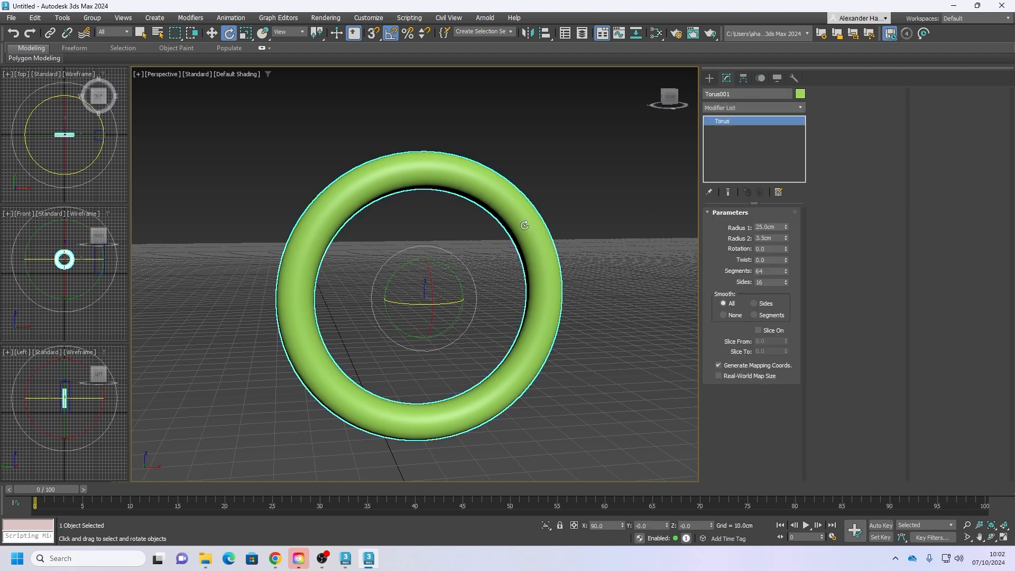
Step: Show edged faces in the perspective view and inspect the torus's segmentation up close
key(F4)
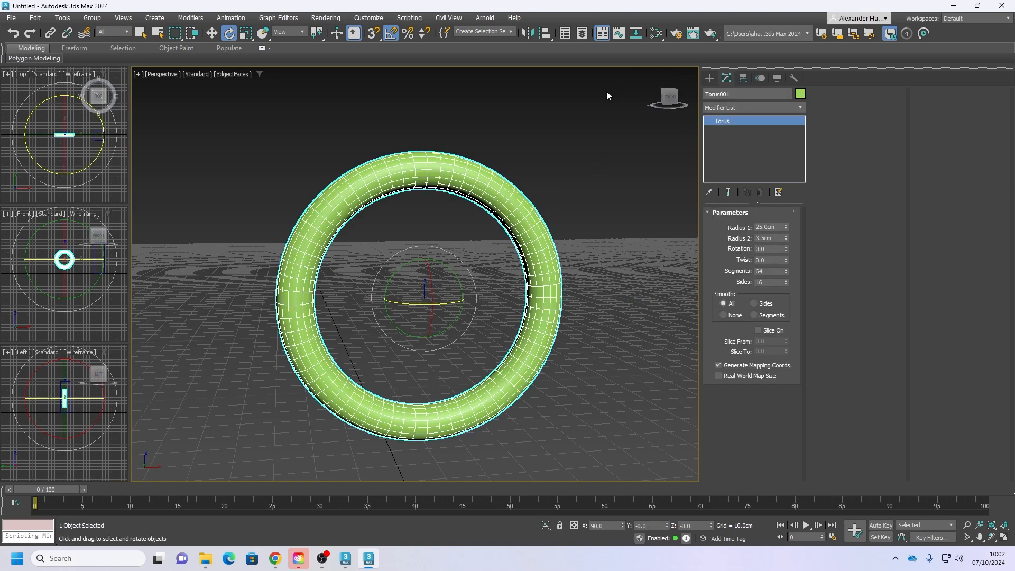
key(F4)
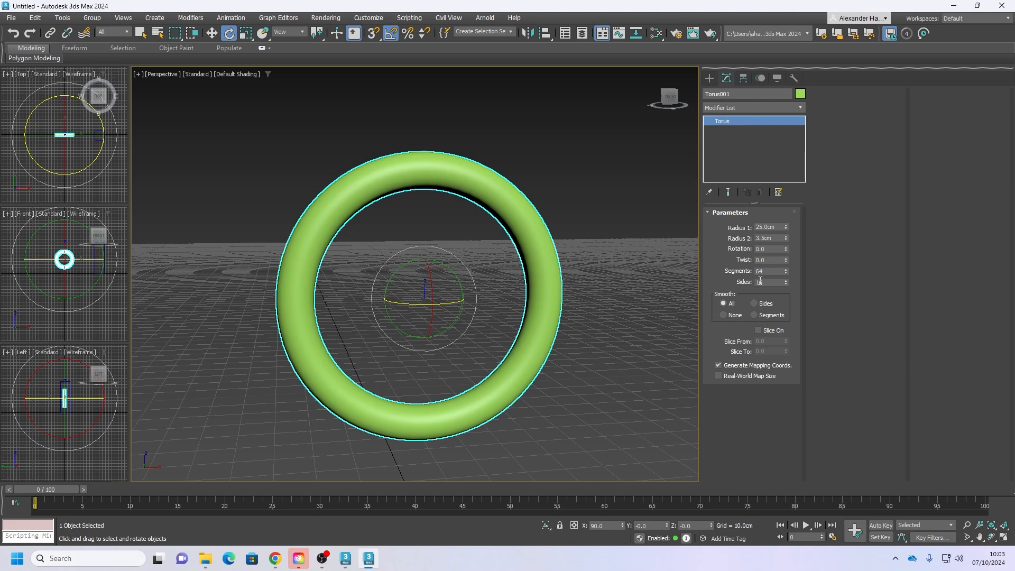
scroll(464, 239, down, 3)
alt+middle_drag(464, 239, 578, 257)
key(F4)
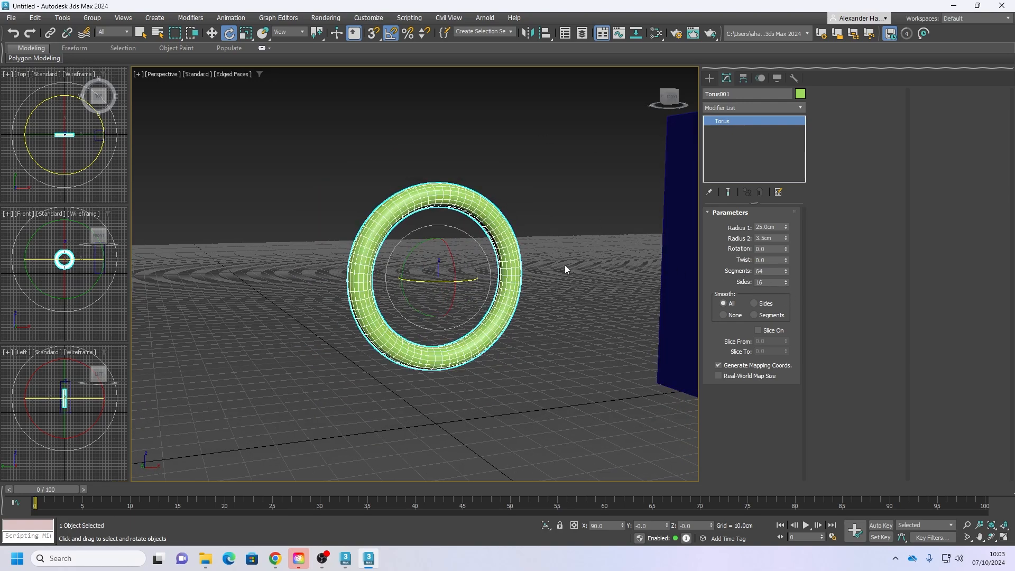
scroll(458, 202, up, 5)
alt+middle_drag(456, 202, 448, 198)
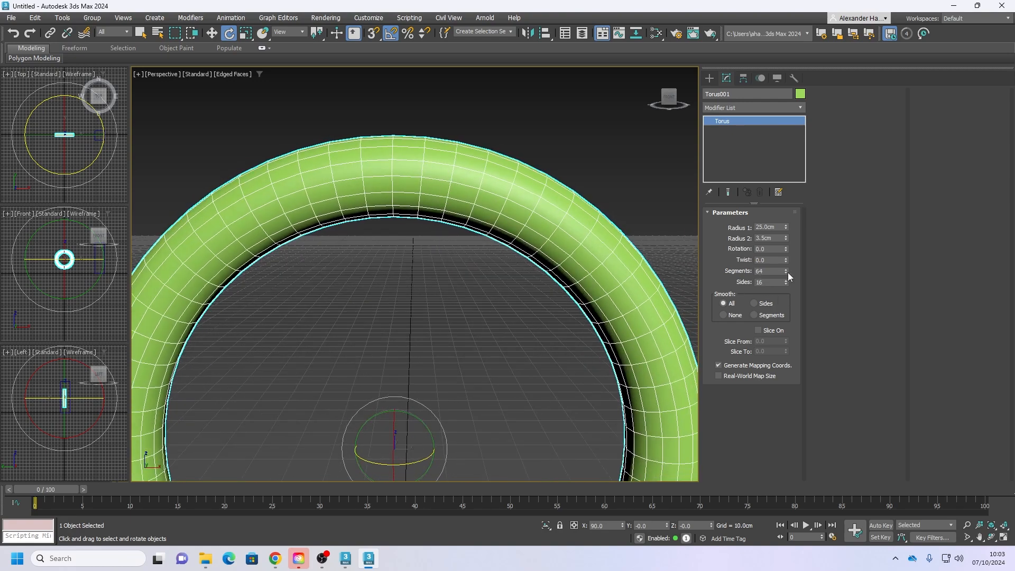
Step: Try 96 and 128 segments on the torus and inspect the mesh density
drag(787, 271, 791, 256)
double_click(771, 270)
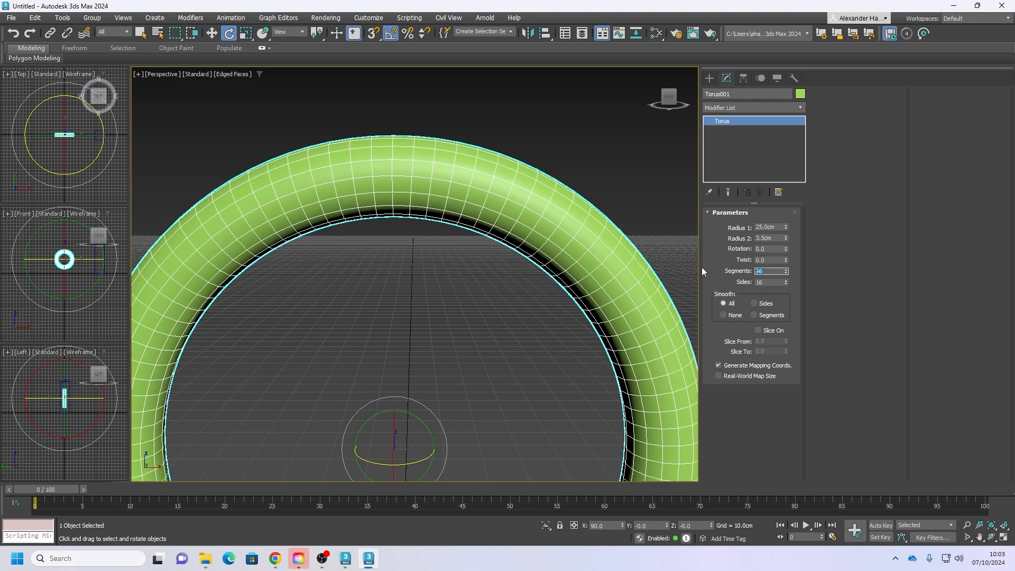
text(128)
key(Tab)
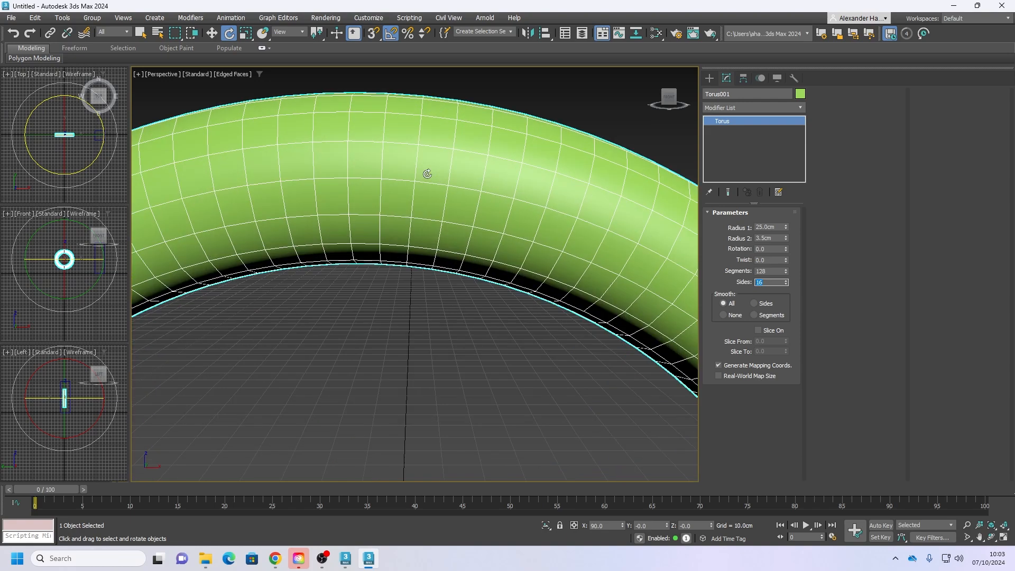
scroll(426, 172, up, 2)
scroll(447, 176, down, 5)
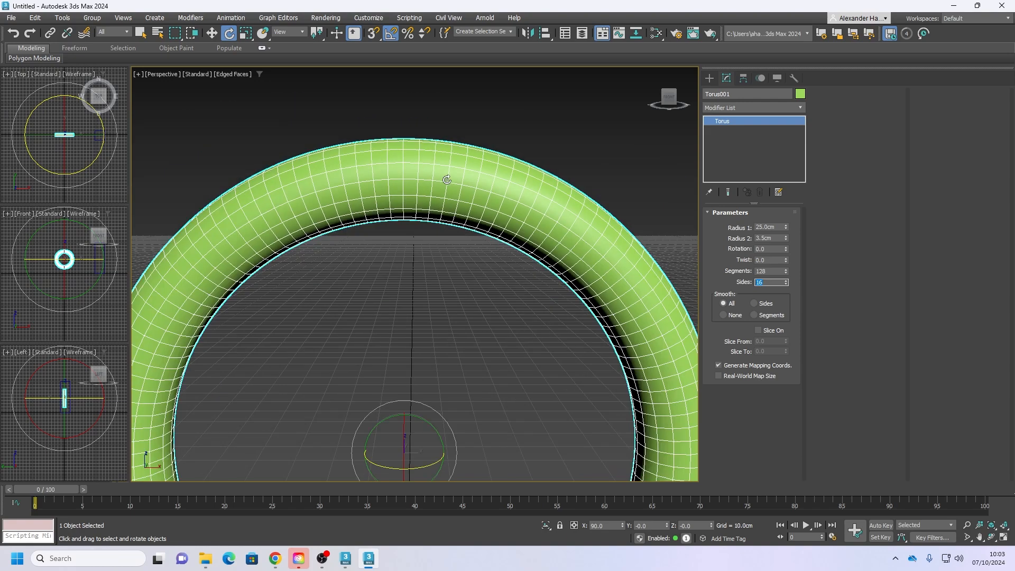
Step: Set the torus's segments back to 64 and check the ring from an angle
double_click(771, 272)
text(6)
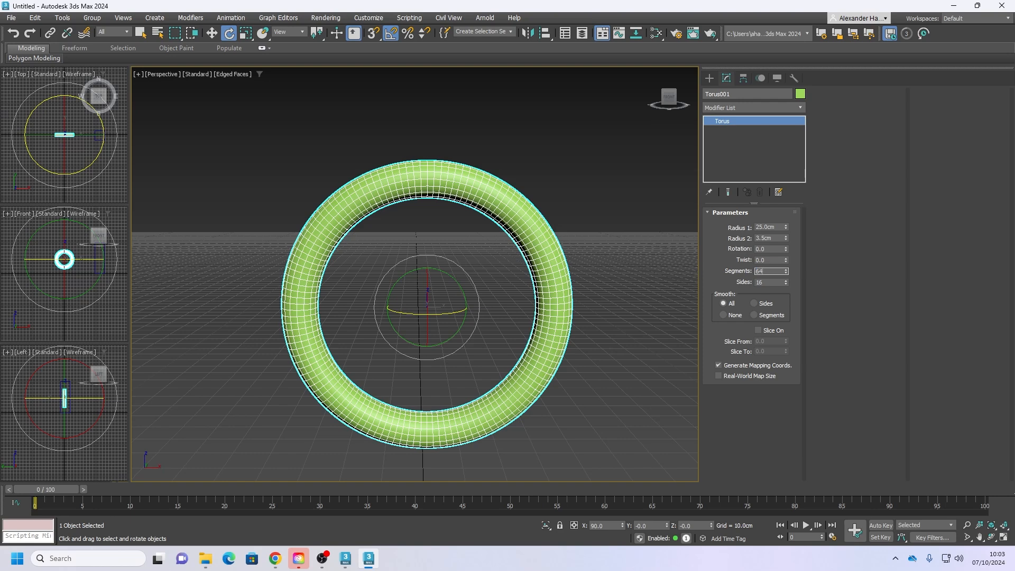
text(4)
key(Tab)
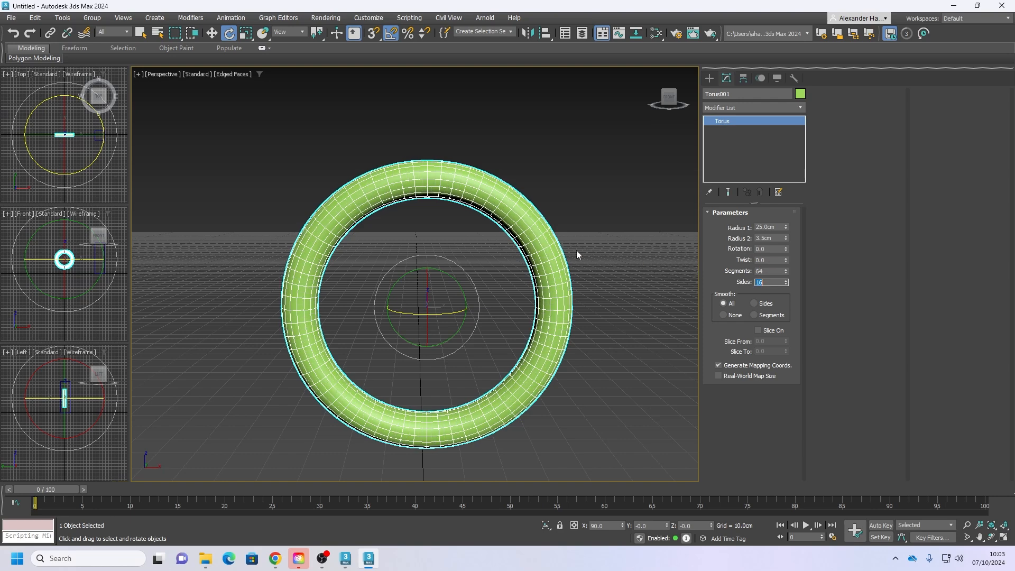
click(522, 253)
alt+middle_drag(540, 256, 592, 249)
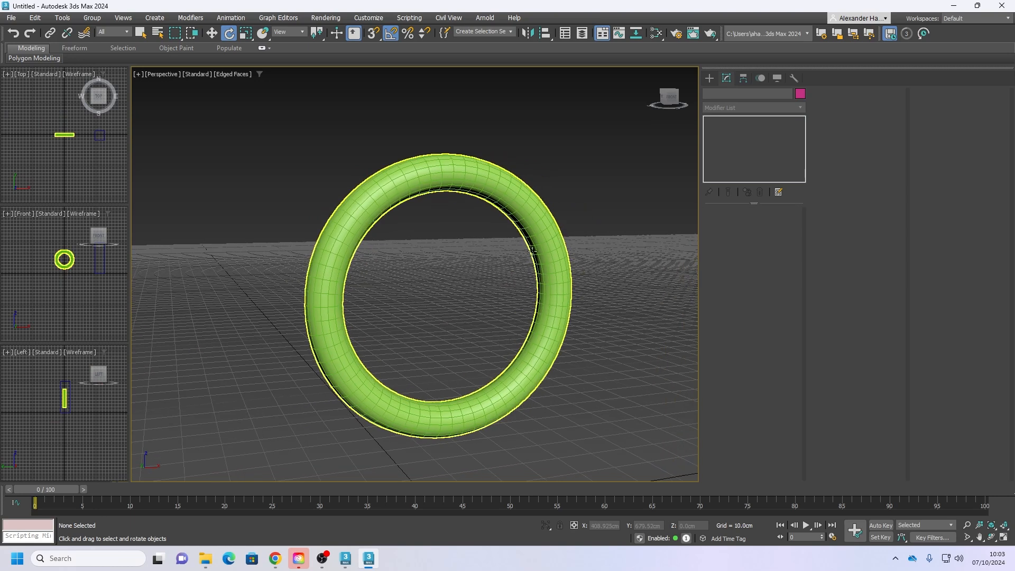
alt+middle_drag(460, 239, 494, 240)
Step: Apply an Unwrap UVW modifier directly to the torus and open the UV editor
click(515, 211)
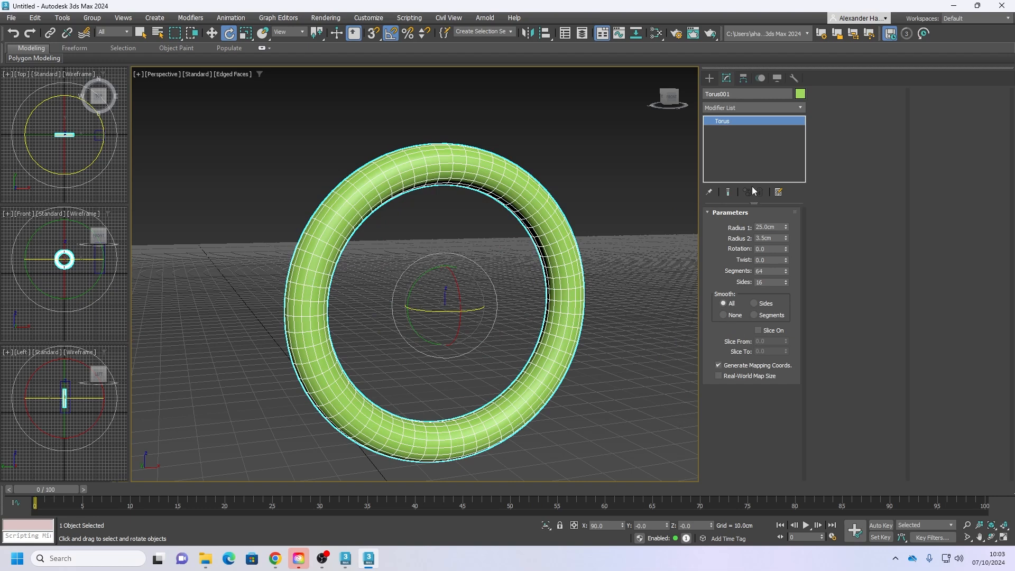
click(732, 108)
text(un)
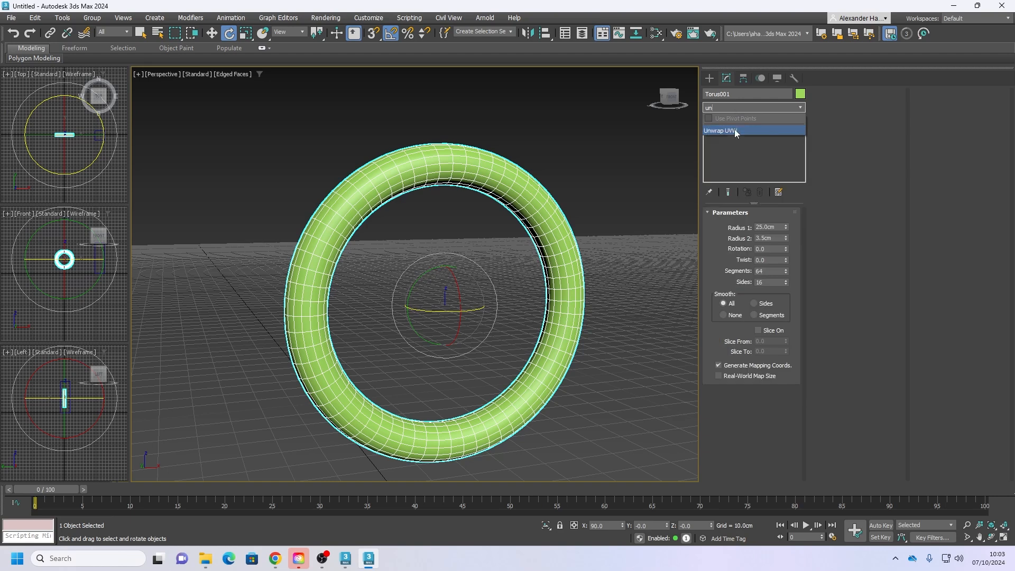
click(734, 131)
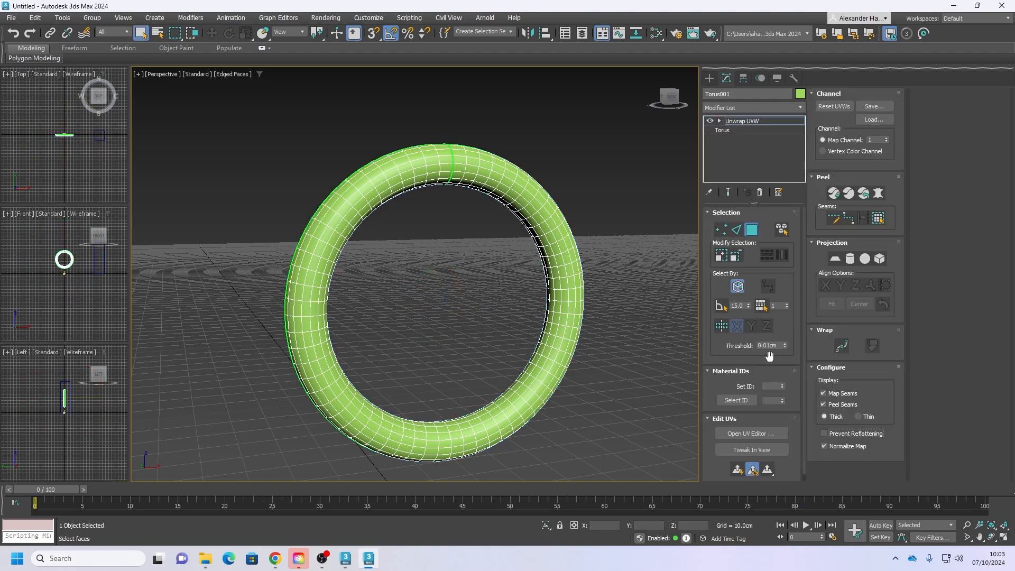
click(759, 435)
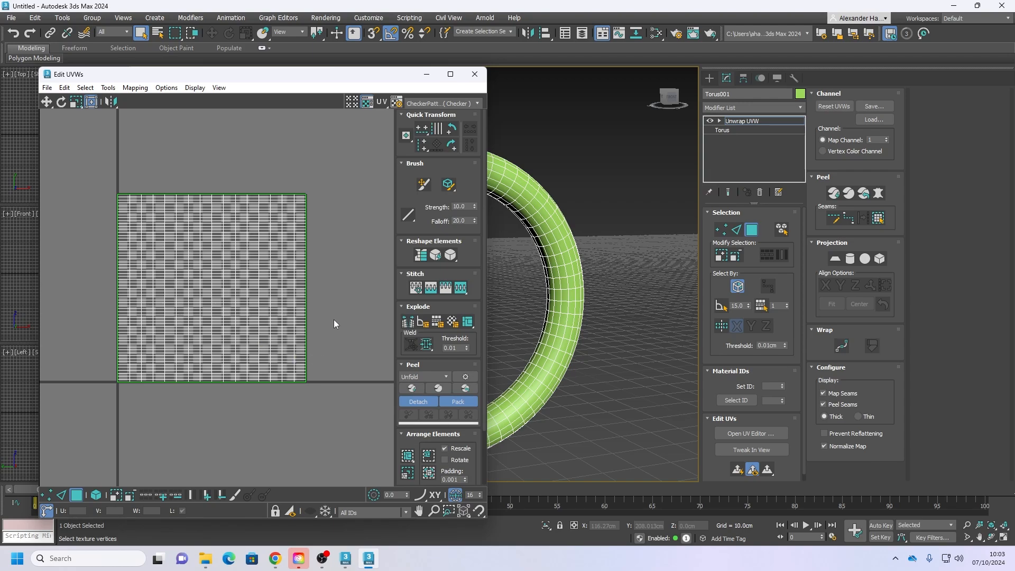
Step: Display the Texture Checker image on the torus and inspect how it stretches along the ring
click(431, 103)
click(458, 121)
alt+middle_drag(522, 231, 628, 252)
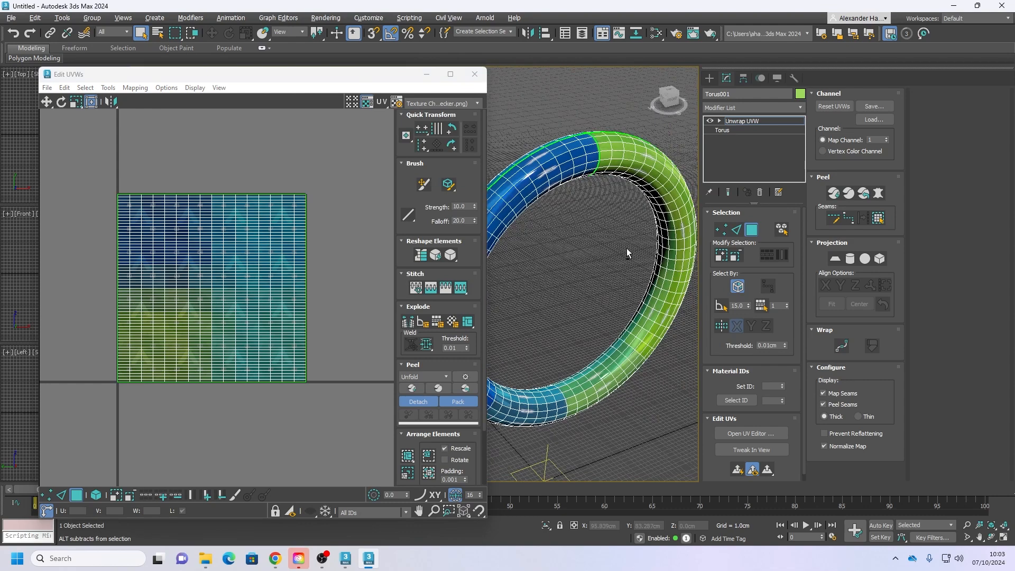
scroll(547, 164, up, 5)
scroll(550, 169, up, 3)
scroll(552, 175, down, 6)
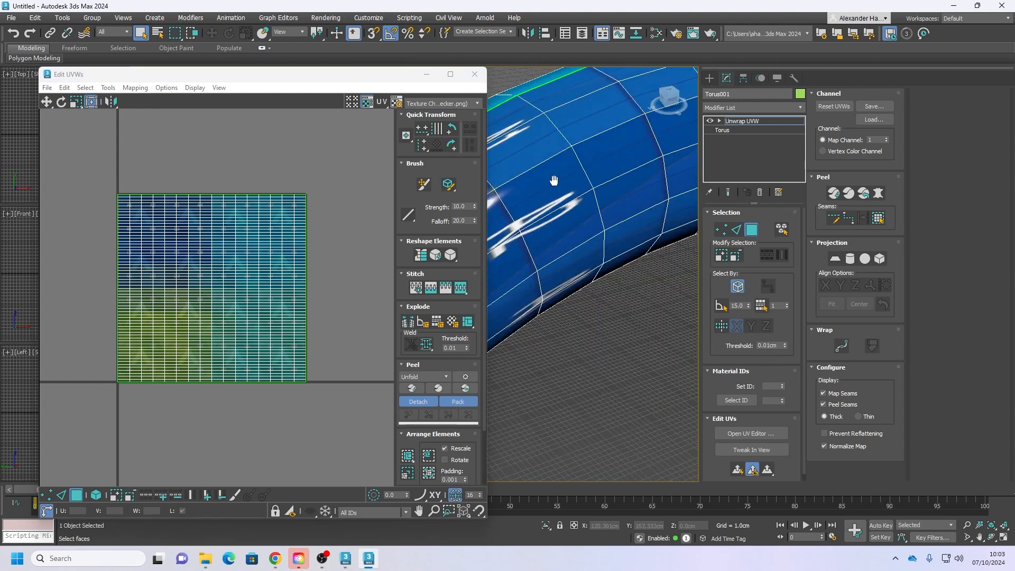
Step: Try to relax all of the torus's UVs and inspect the resulting shell
drag(348, 410, 71, 176)
click(452, 257)
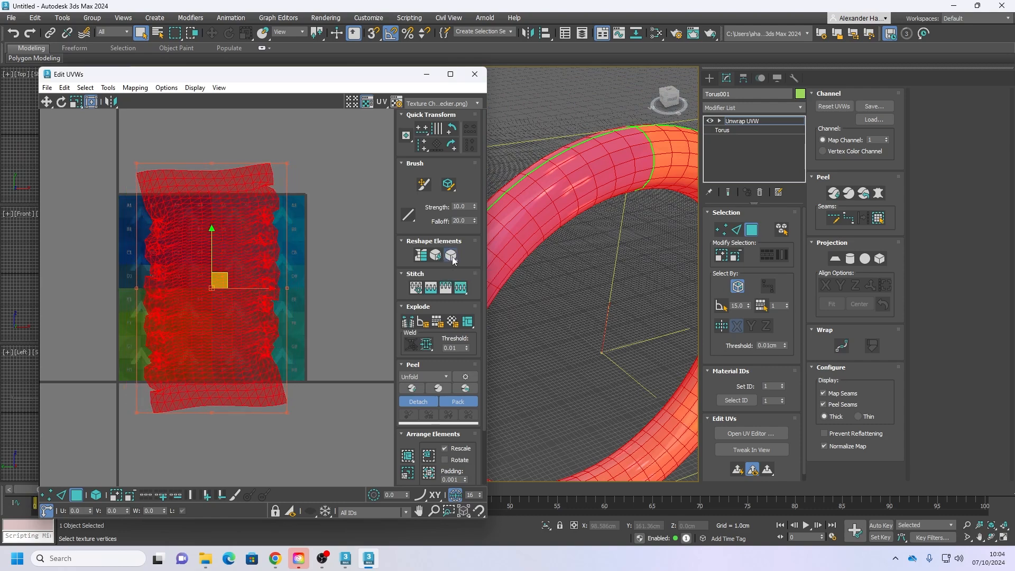
alt+middle_drag(529, 243, 583, 168)
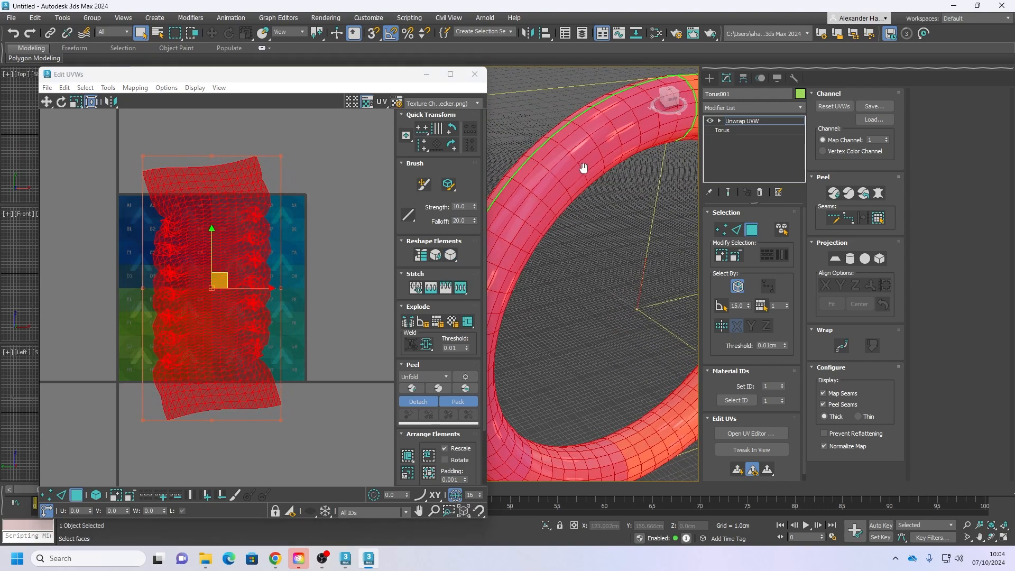
scroll(234, 197, up, 5)
scroll(234, 196, down, 8)
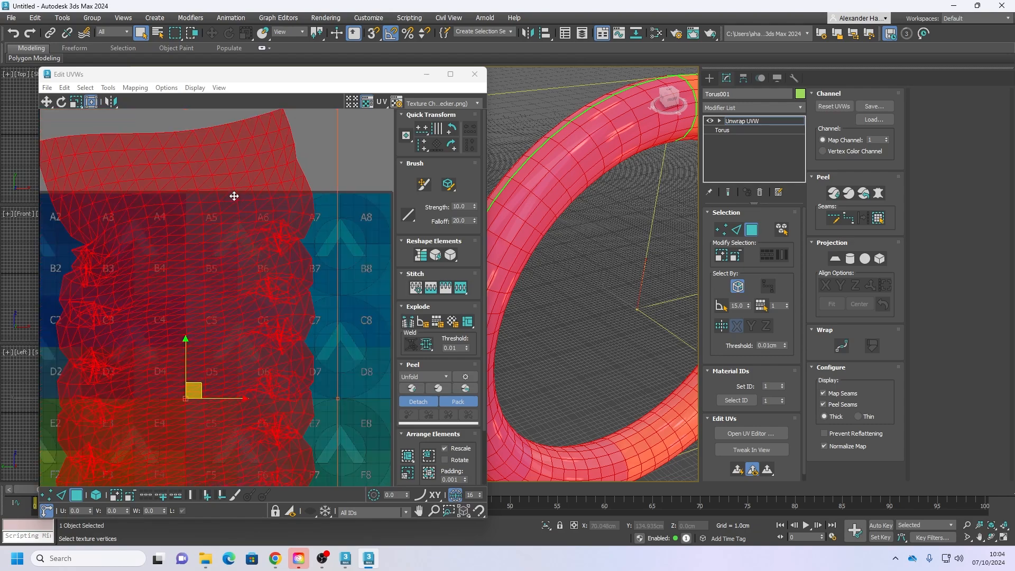
alt+middle_drag(576, 316, 548, 252)
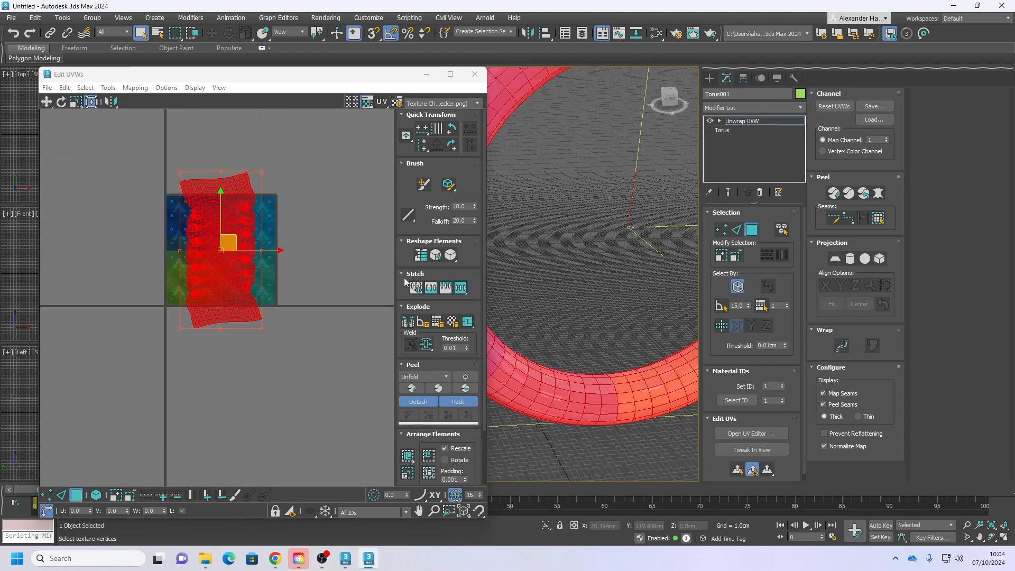
Step: Delete the Unwrap UVW modifier from the torus
right_click(742, 121)
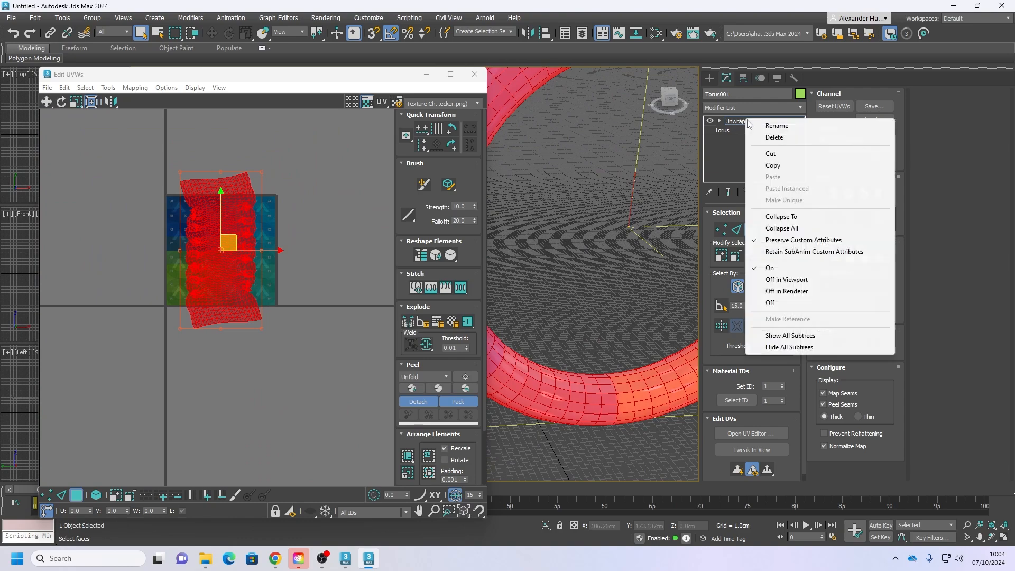
click(763, 138)
alt+middle_drag(566, 307, 514, 336)
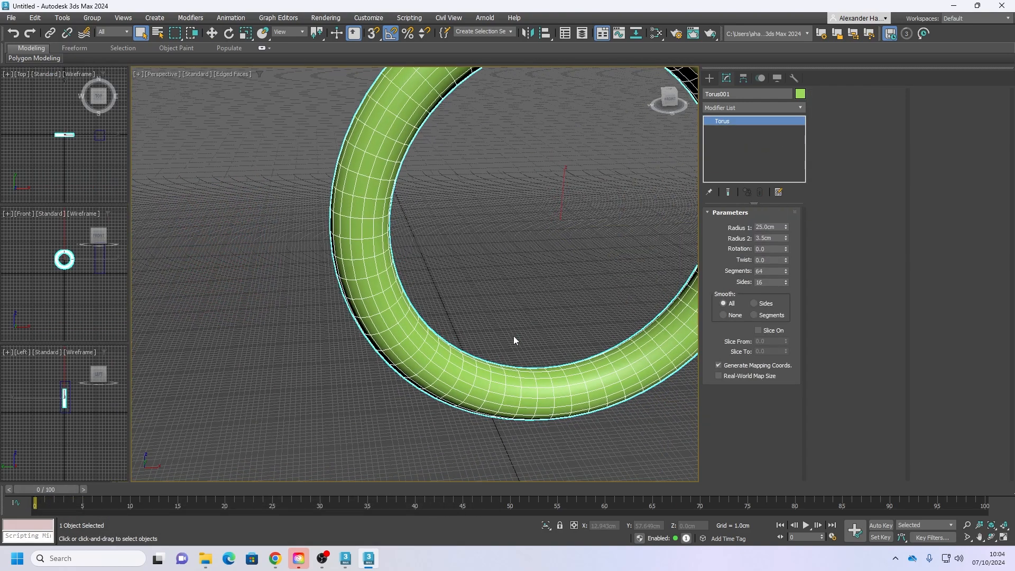
Step: Add an Edit Poly modifier to the torus and an Unwrap UVW modifier above it
click(759, 110)
text(ed)
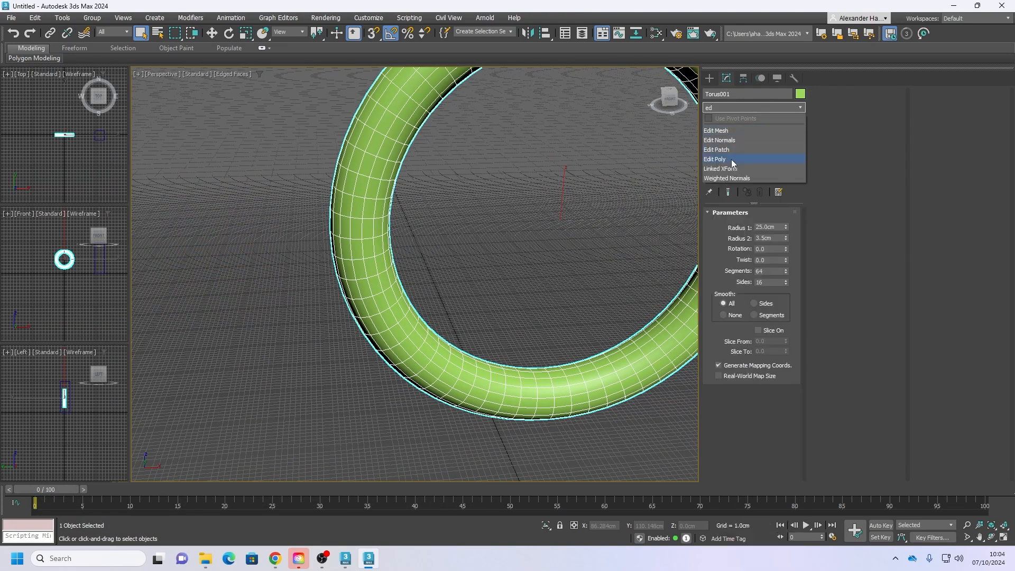
click(731, 160)
click(748, 106)
text(un)
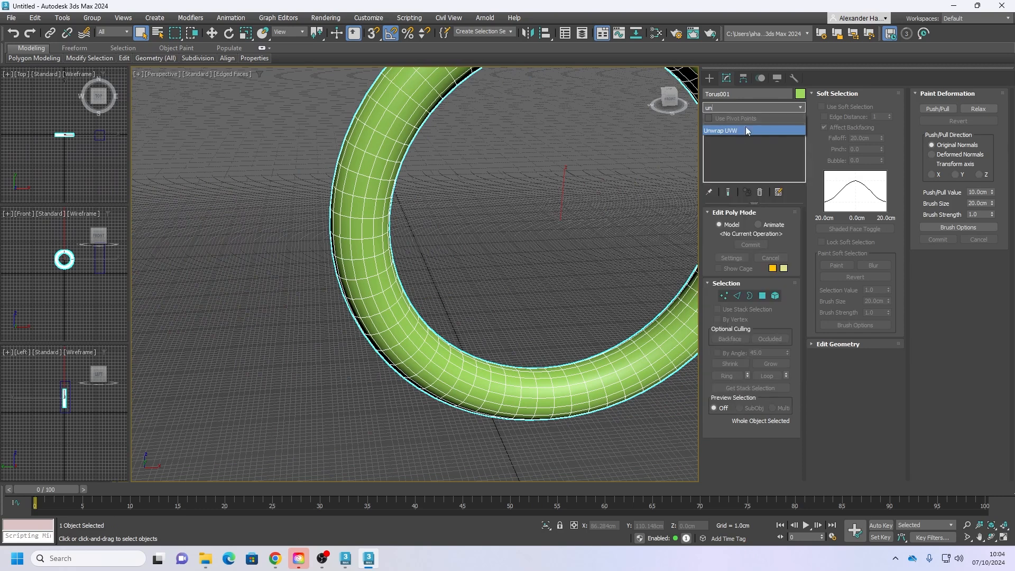
click(745, 130)
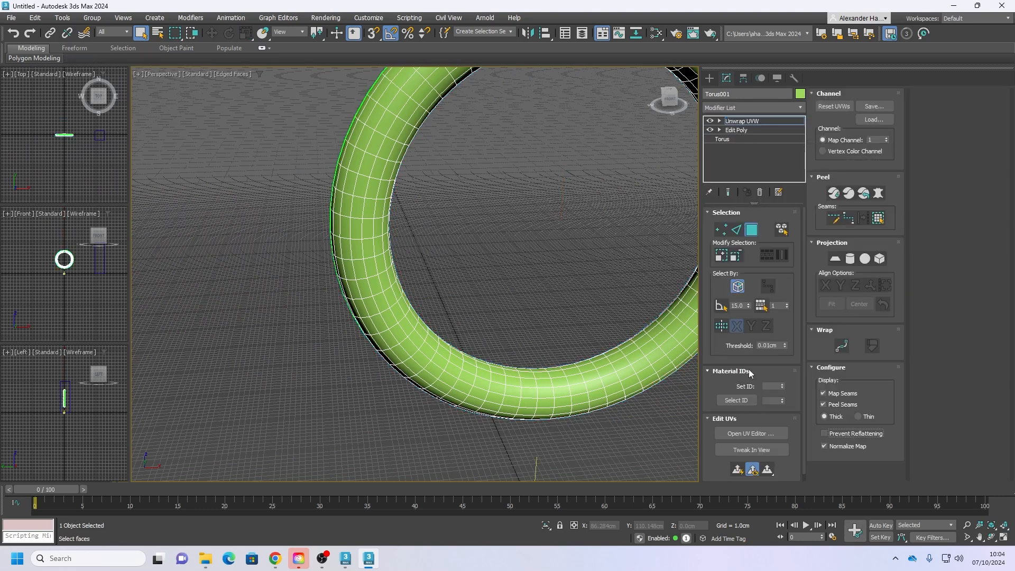
Step: Open the UV editor, enable selection by UV element and frame the seams on the torus
click(757, 433)
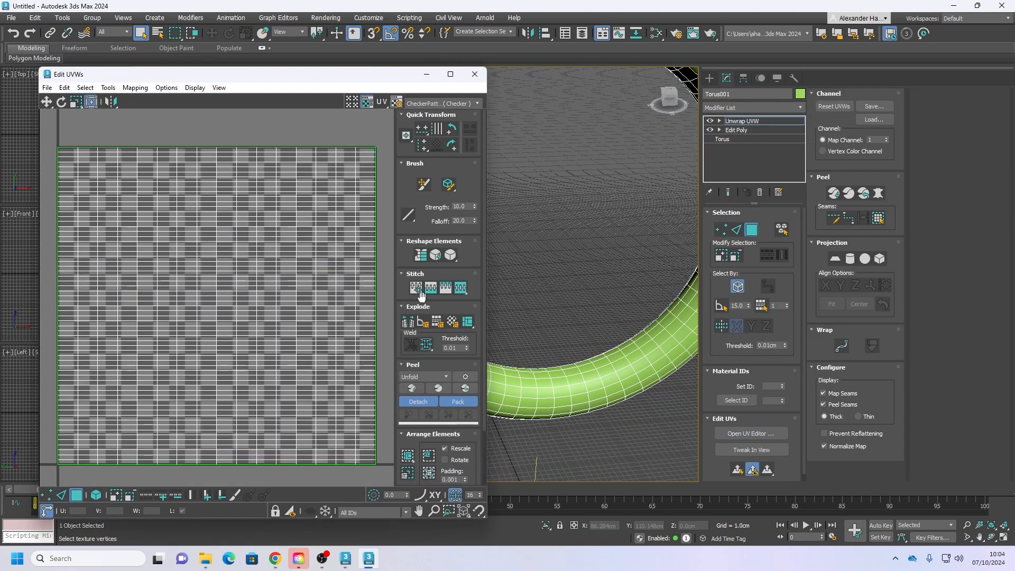
scroll(312, 373, down, 3)
click(96, 495)
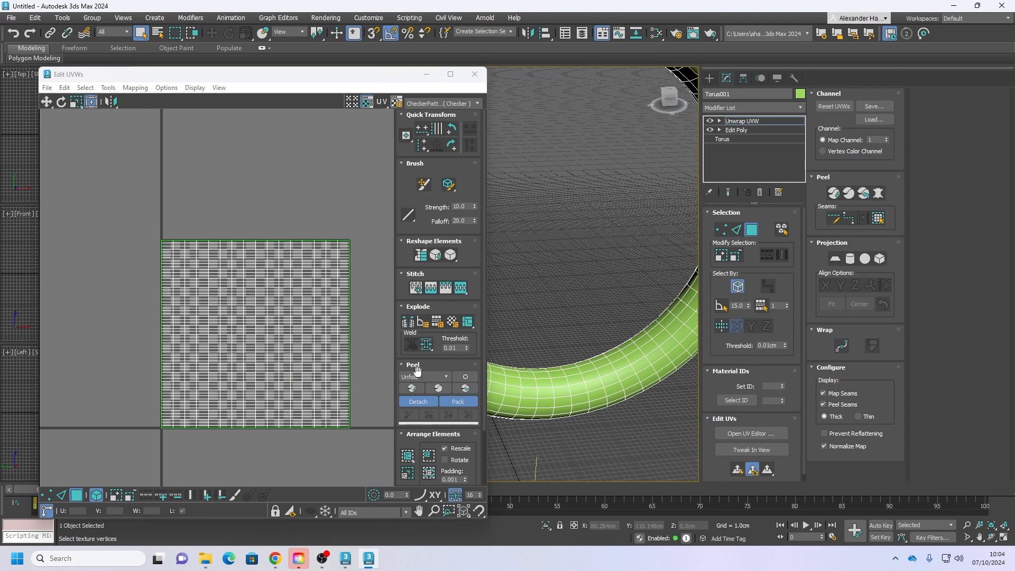
key(z)
alt+middle_drag(609, 214, 570, 205)
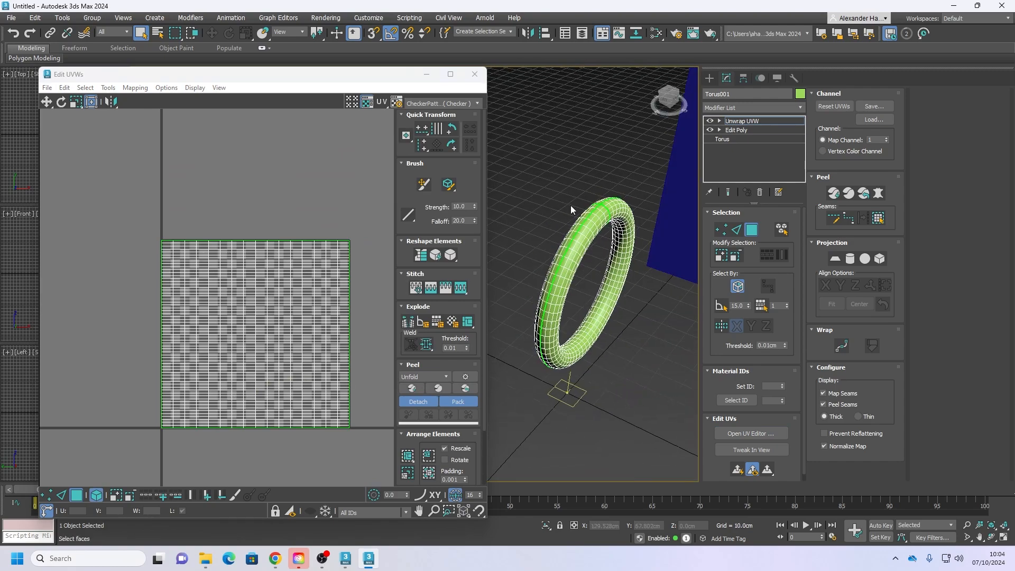
scroll(608, 202, up, 5)
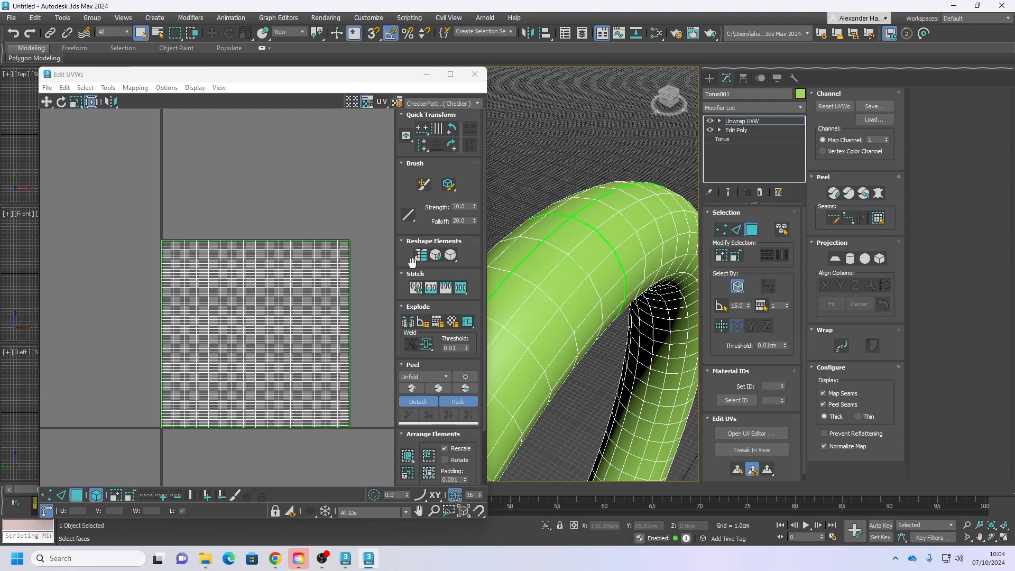
Step: Select the torus's whole UV shell, relax it and straighten it into a rectangular grid
drag(360, 436, 134, 197)
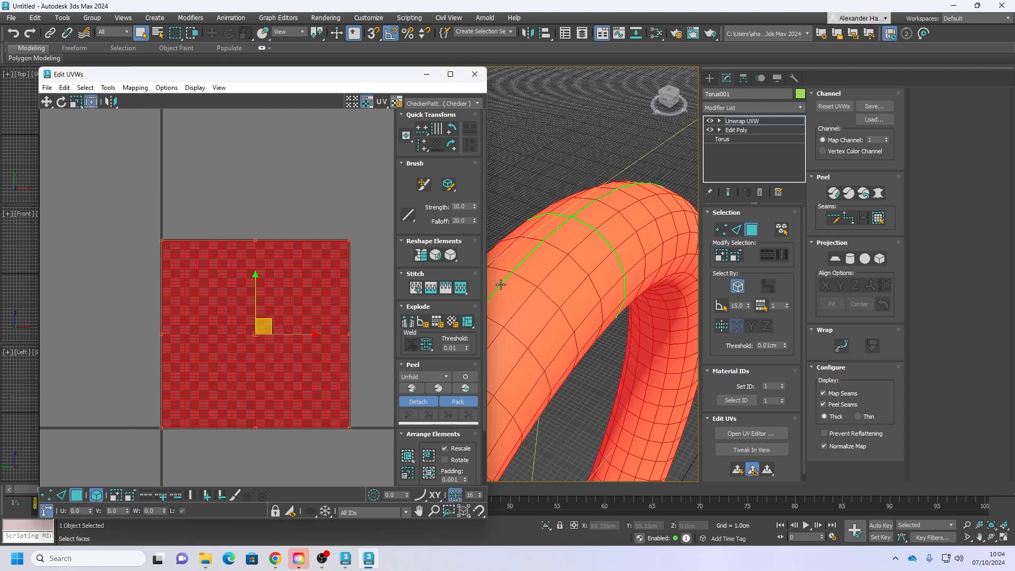
click(451, 255)
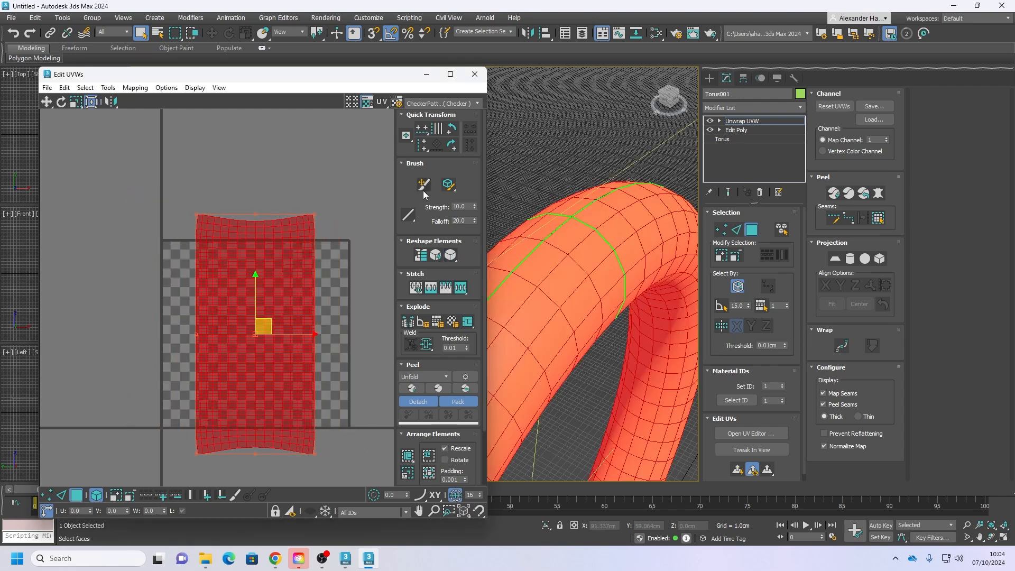
click(425, 261)
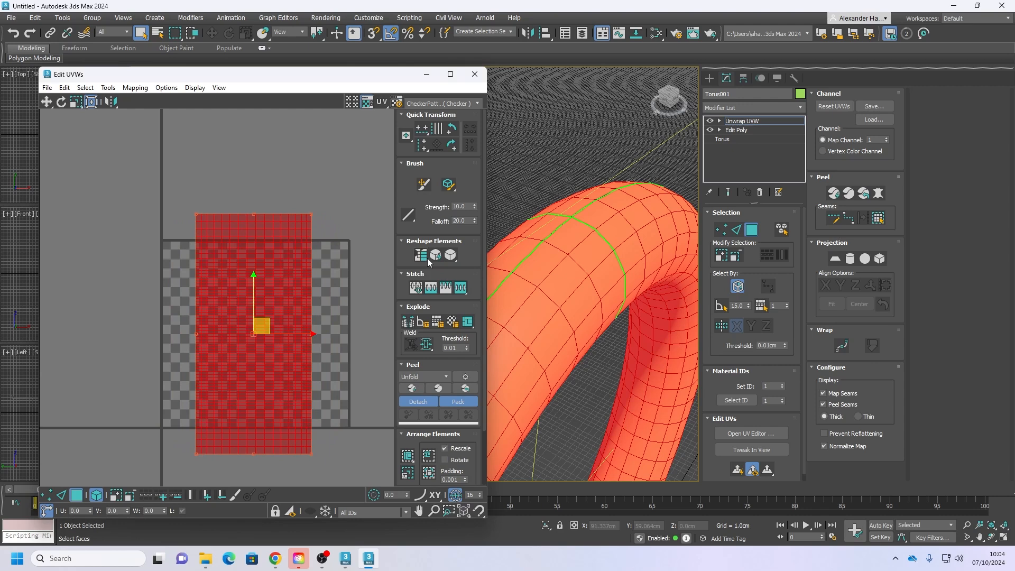
Step: Relax the torus's UV shell until flat once more and straighten it back into a rectangular grid
click(451, 255)
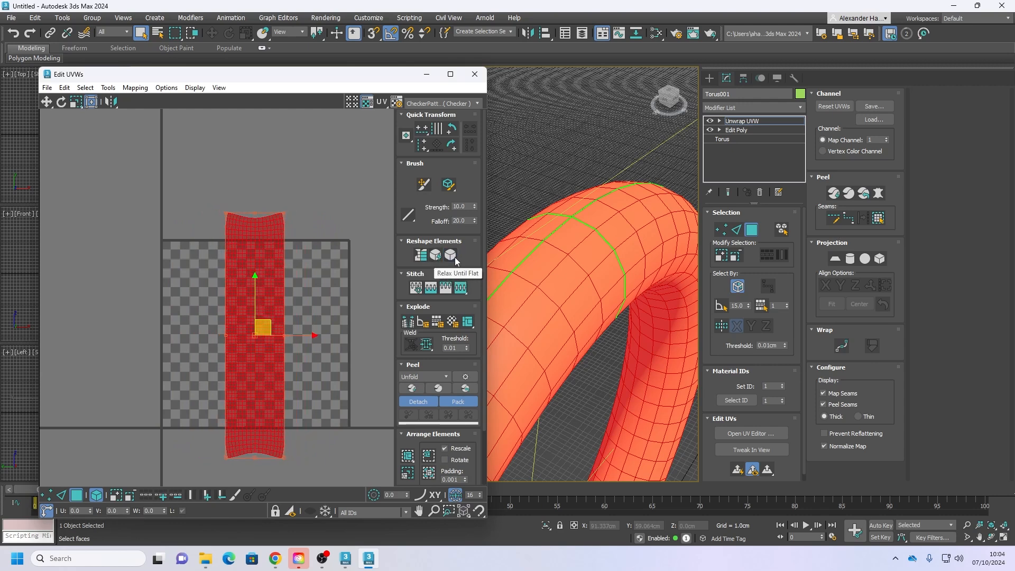
middle_drag(300, 301, 308, 108)
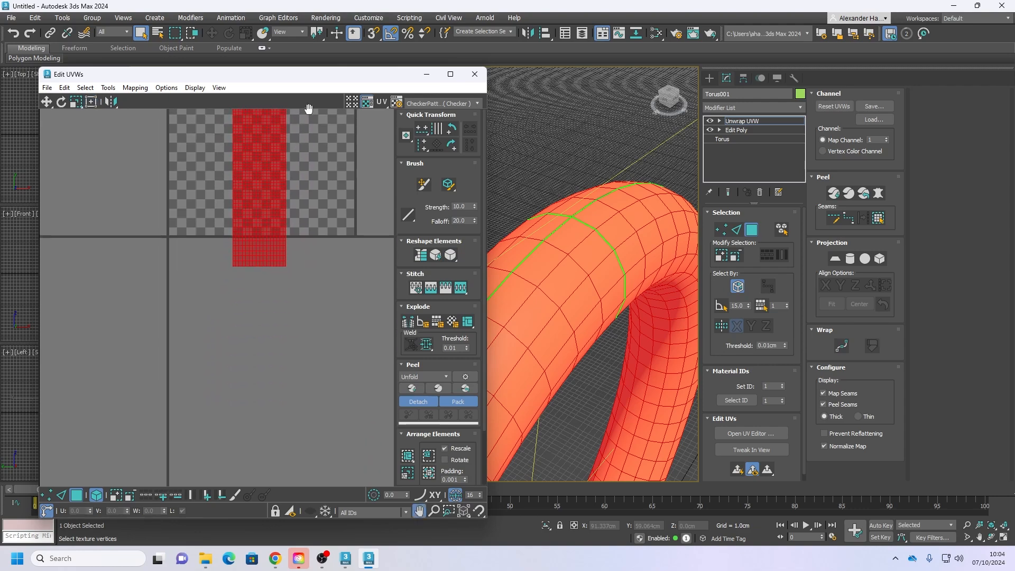
scroll(308, 108, down, 2)
middle_drag(309, 157, 310, 280)
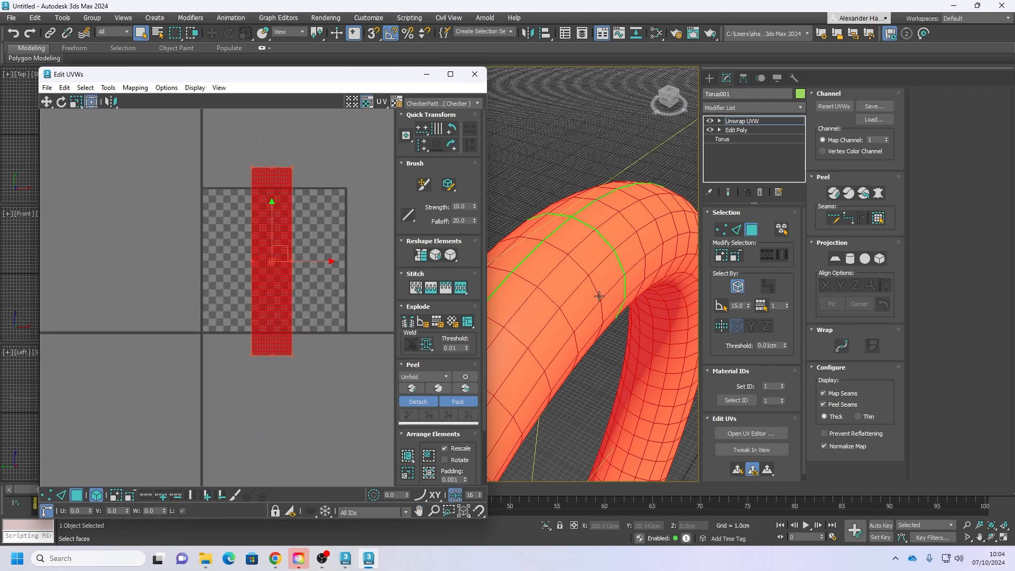
Step: Display the Texture Checker image in the UV editor and on the torus, and inspect its scale on the ring
scroll(599, 296, down, 4)
middle_drag(599, 297, 547, 250)
scroll(546, 180, down, 4)
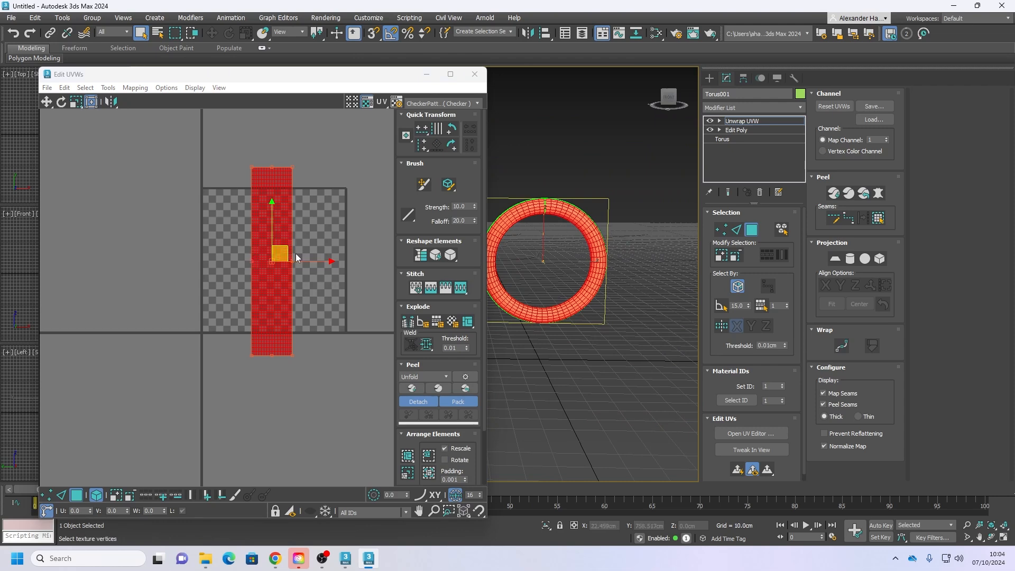
alt+middle_drag(573, 246, 587, 248)
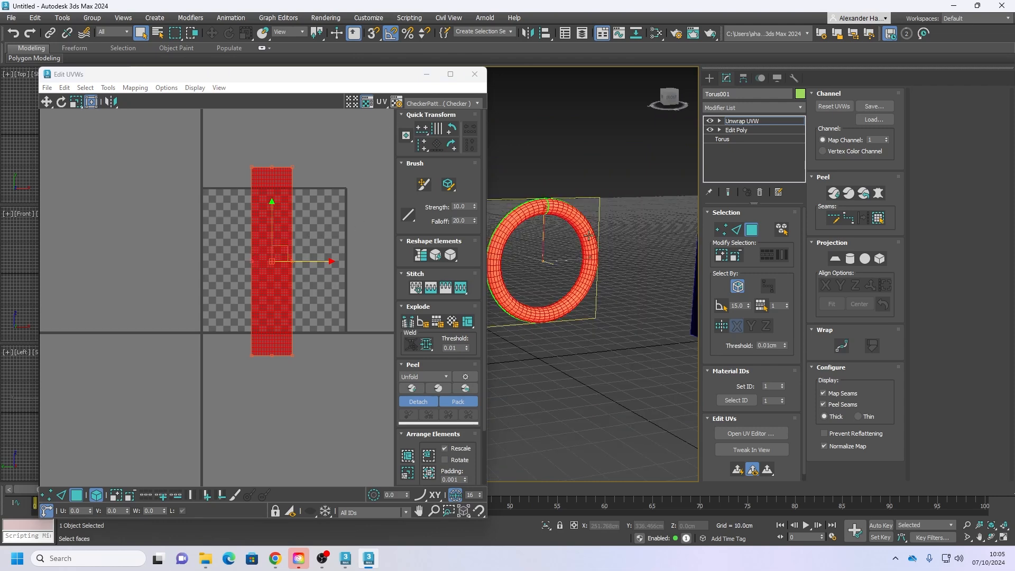
click(433, 104)
click(436, 114)
scroll(529, 220, up, 10)
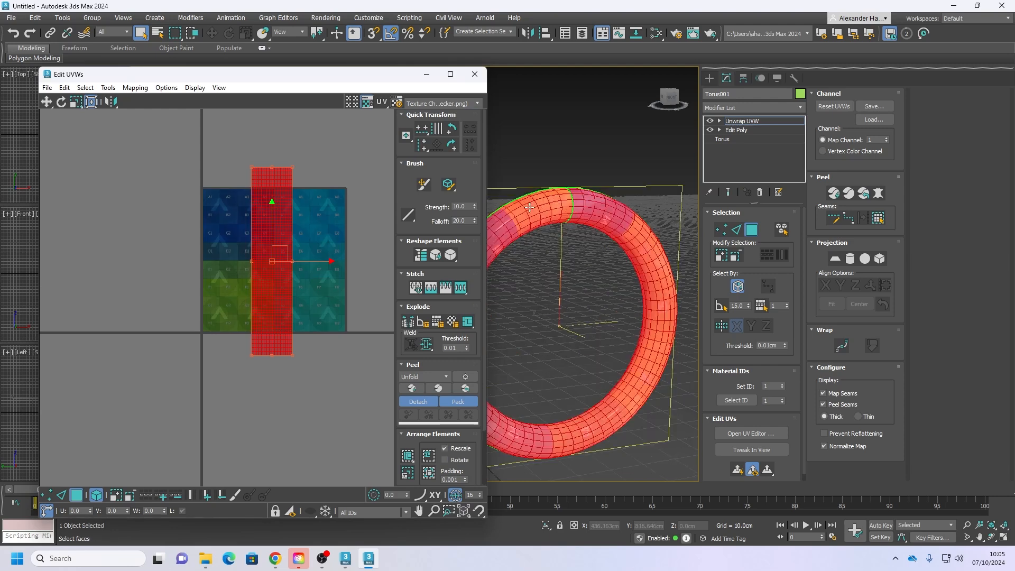
alt+middle_drag(583, 196, 496, 208)
scroll(557, 214, up, 5)
scroll(556, 214, down, 3)
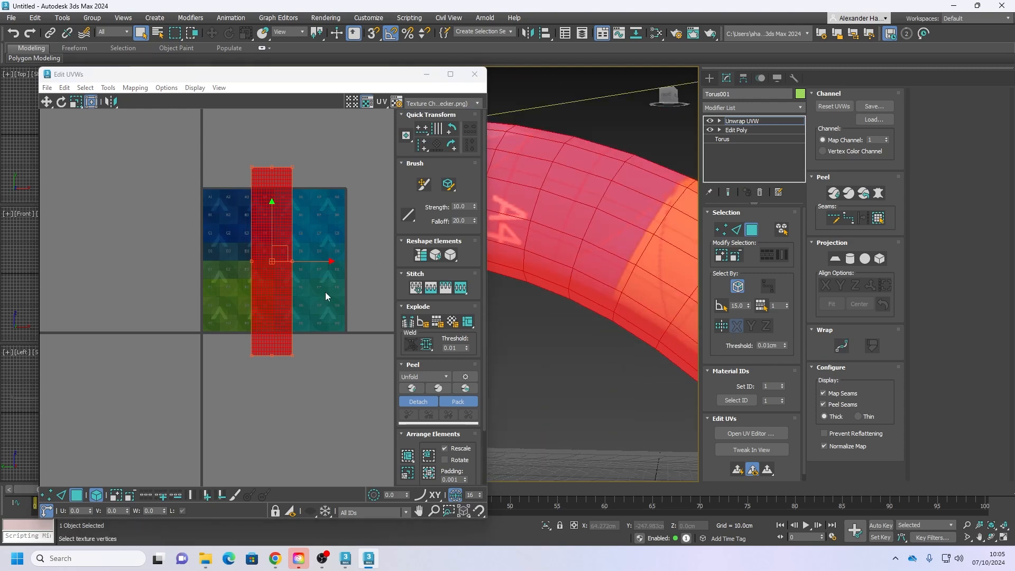
Step: Relax the torus's UV shell further with Relax Until Flat and straighten it into a narrower strip
click(450, 256)
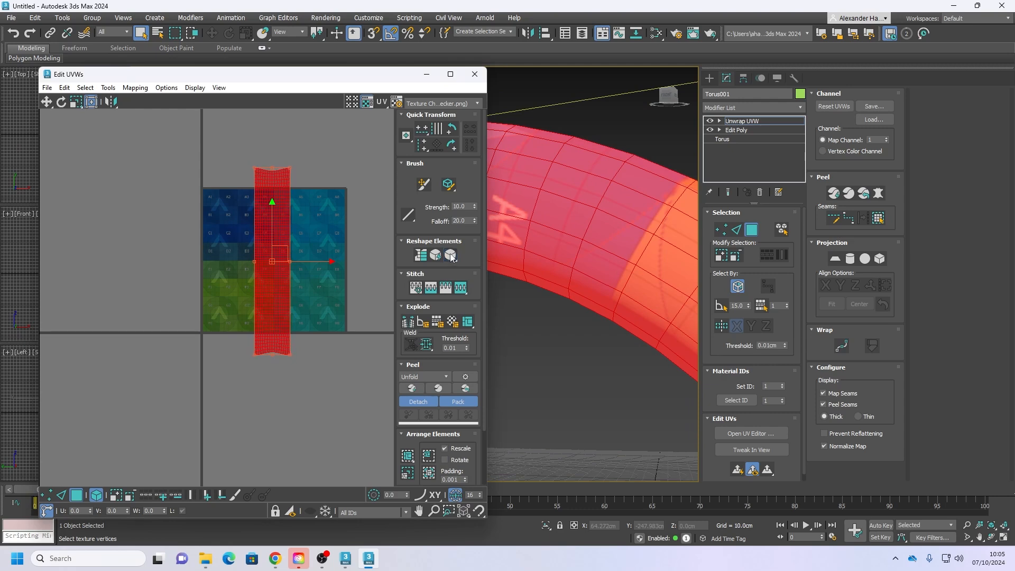
middle_drag(509, 244, 551, 249)
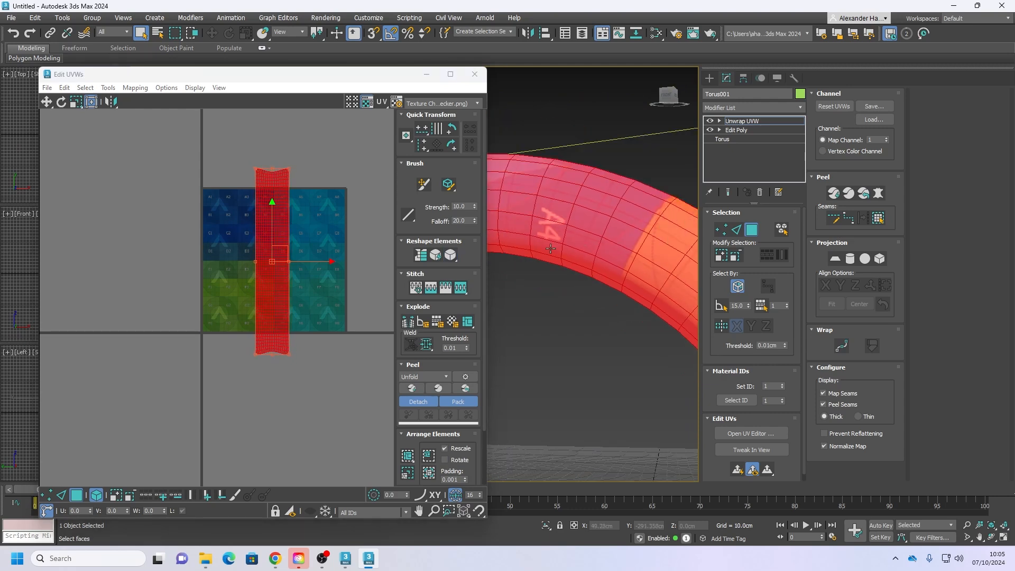
click(421, 256)
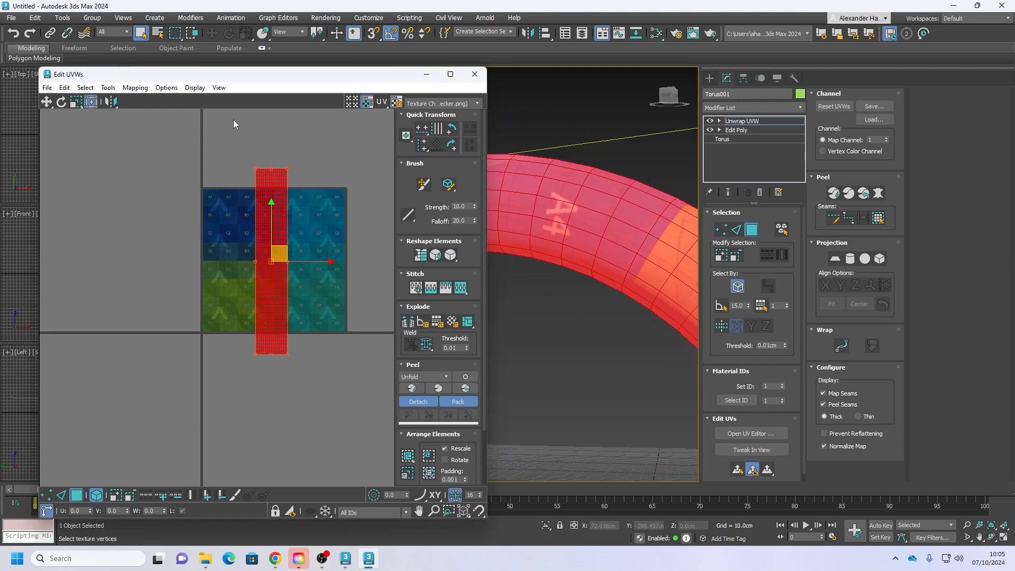
Step: Pack the torus's UV shell to fit inside the UV tile, reselect the whole shell and check the texture on the ring
click(409, 458)
click(288, 363)
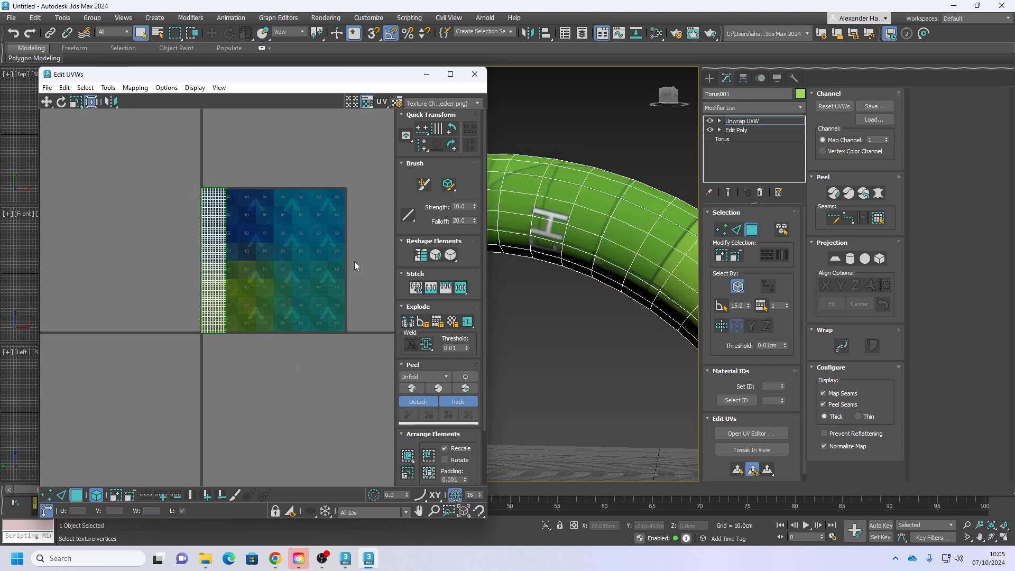
drag(227, 333, 170, 132)
alt+middle_drag(554, 268, 511, 244)
scroll(224, 327, up, 5)
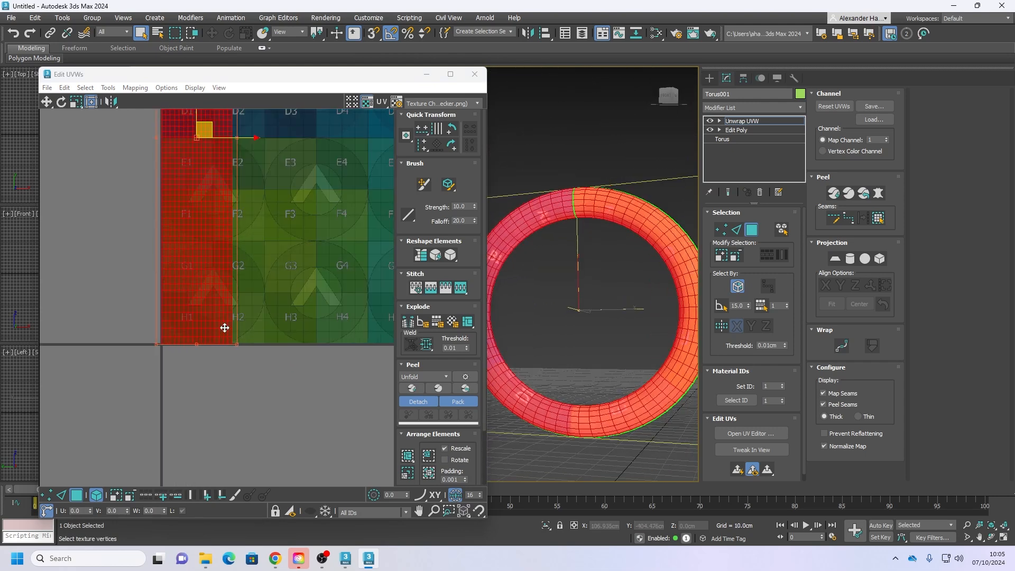
middle_drag(275, 300, 228, 368)
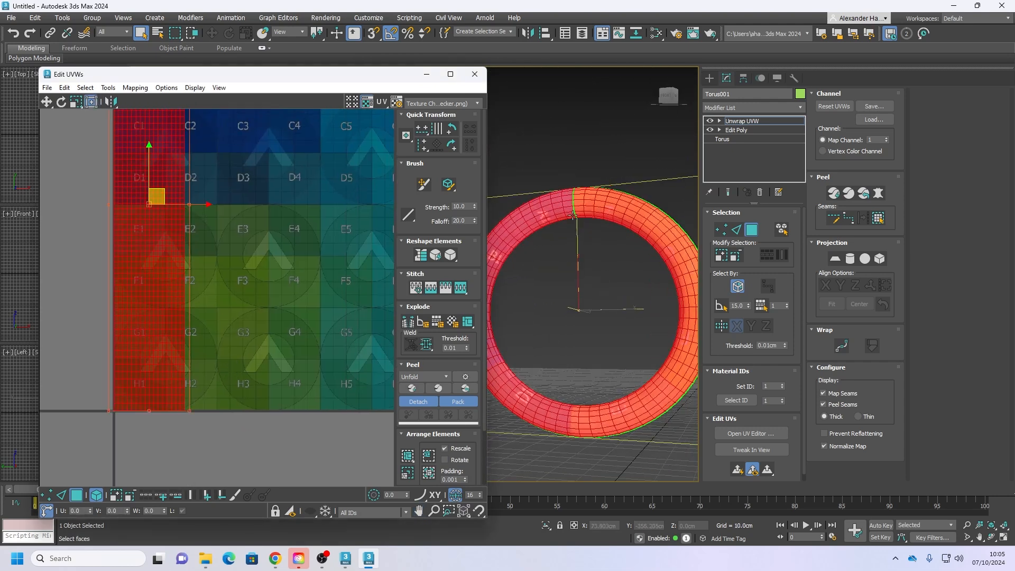
alt+middle_drag(529, 226, 566, 210)
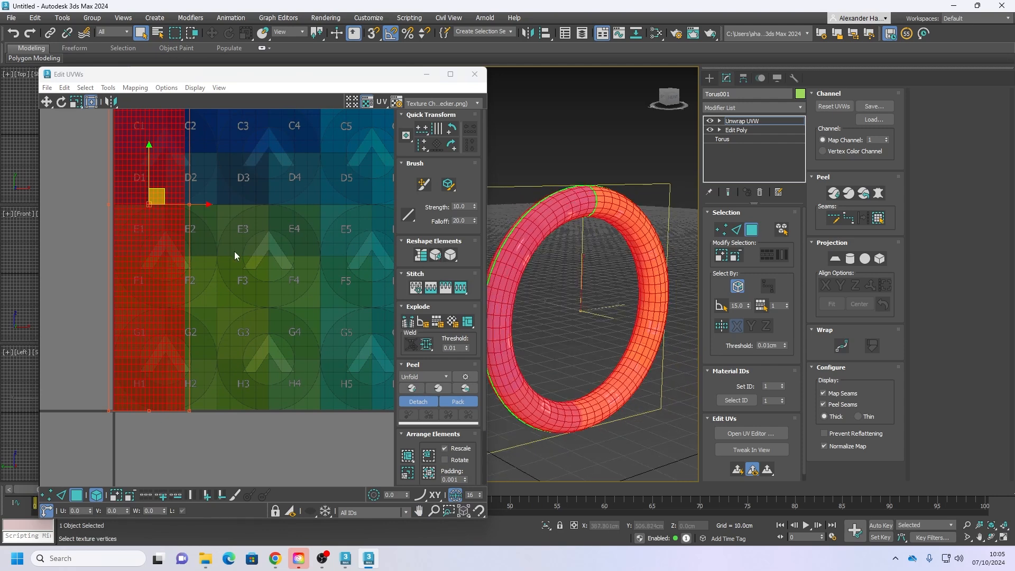
scroll(255, 299, down, 2)
scroll(255, 299, down, 2)
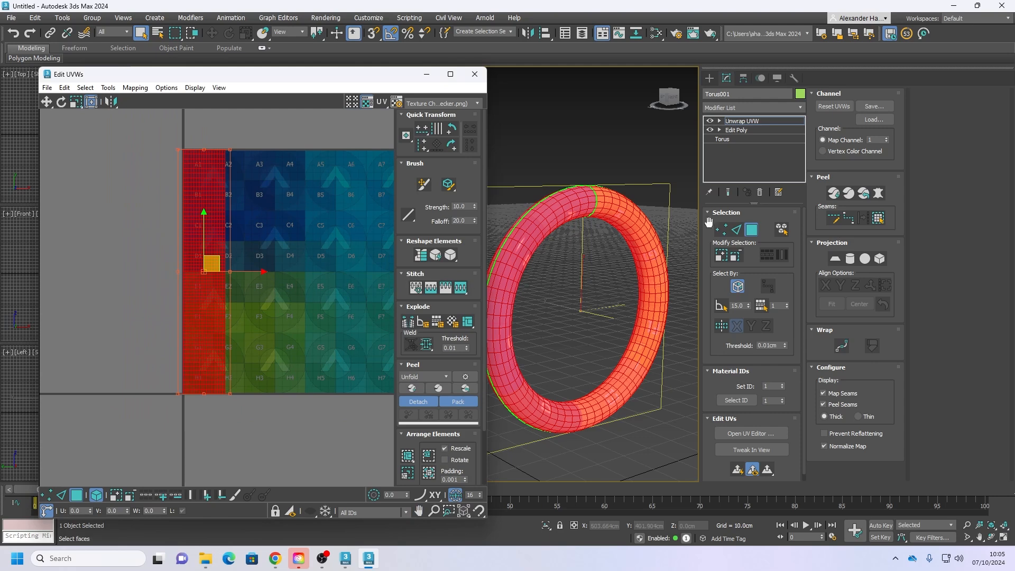
Step: Switch to edge selection, turn off selection by UV element and clear the selected edges
key(2)
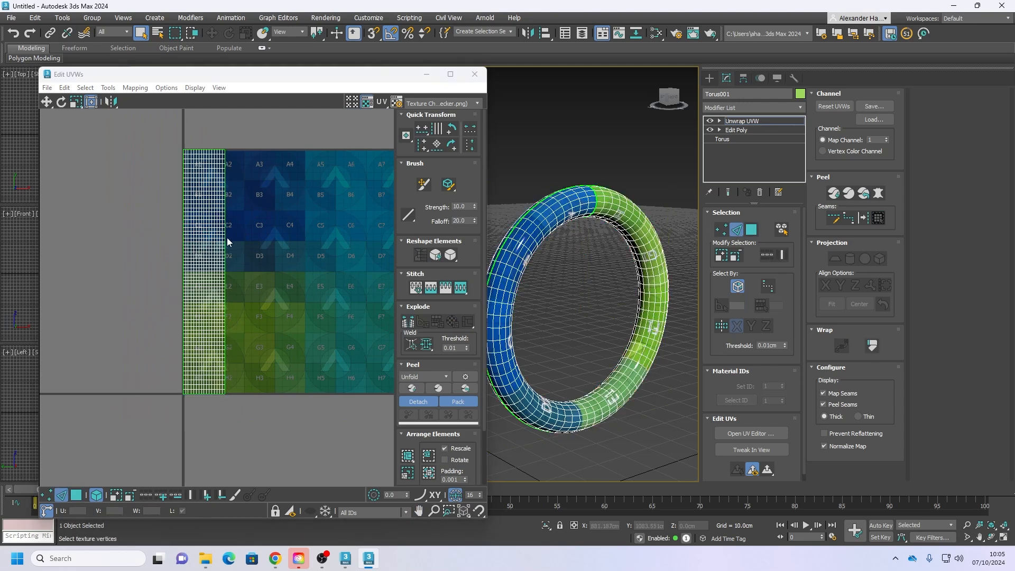
key(3)
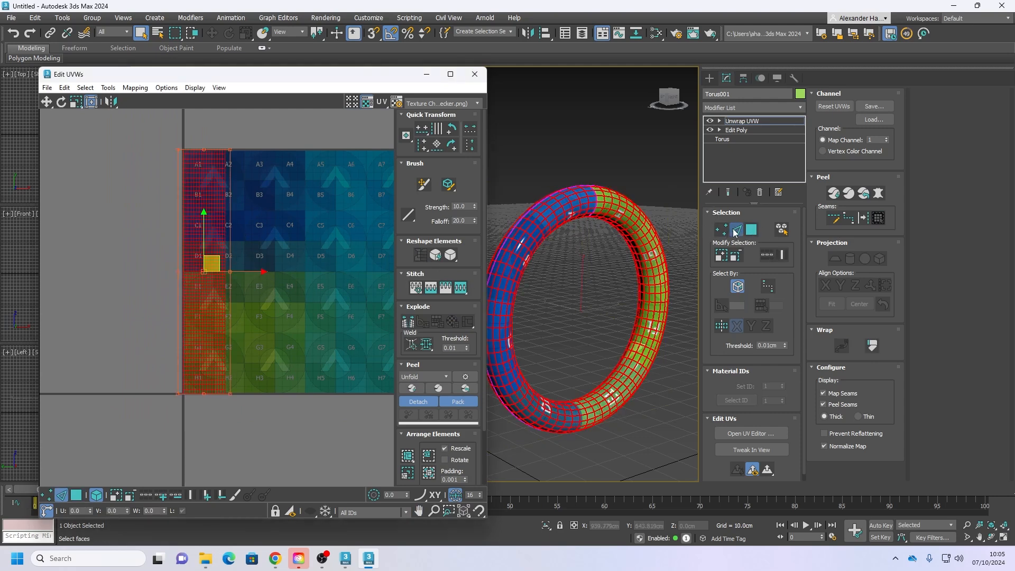
click(734, 229)
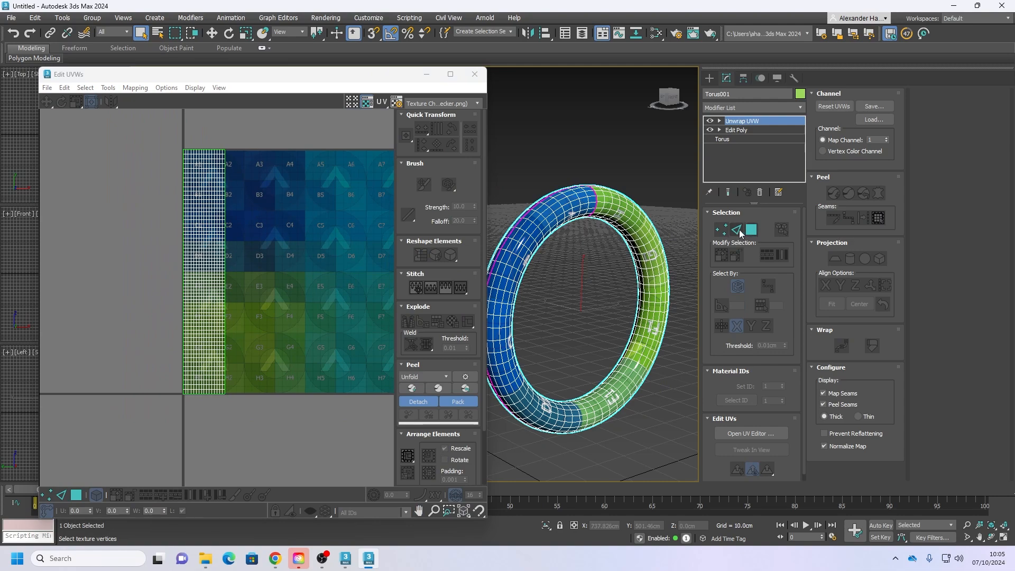
click(739, 231)
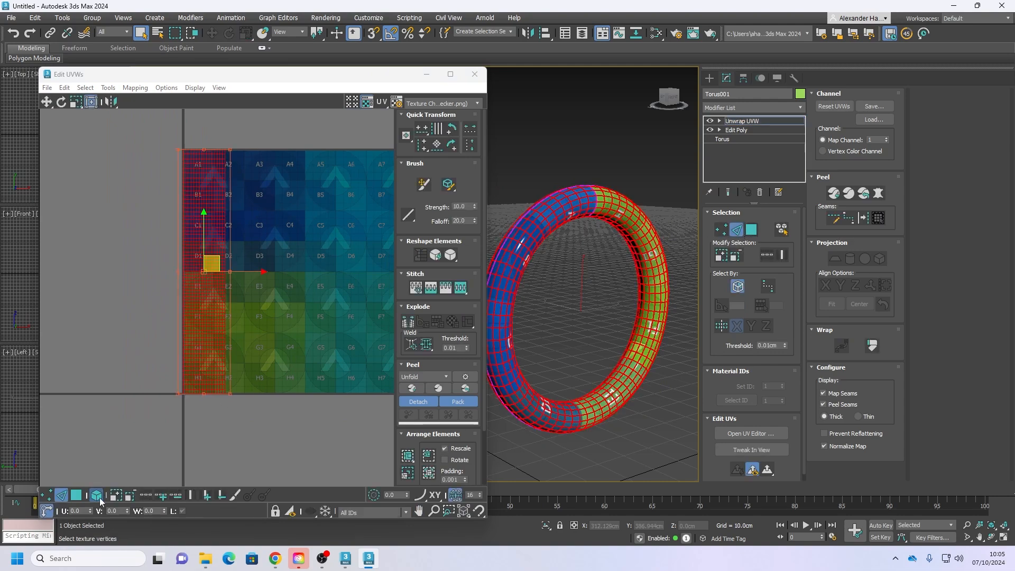
click(96, 497)
click(330, 280)
Step: Select individual edges on the torus and along the UV shell's borders to examine how they correspond to the seams
alt+middle_drag(592, 172, 590, 195)
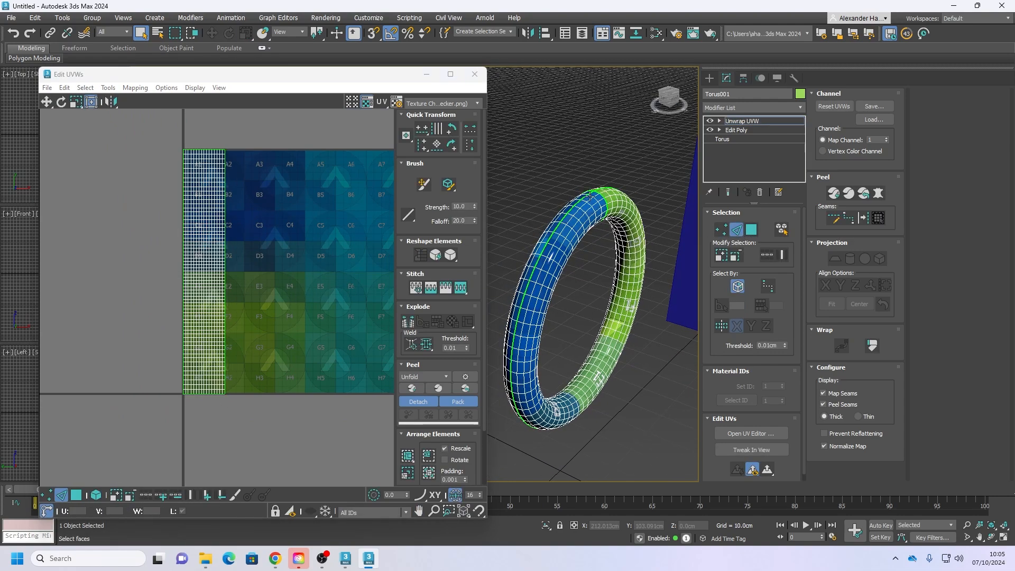
scroll(588, 195, up, 4)
click(585, 196)
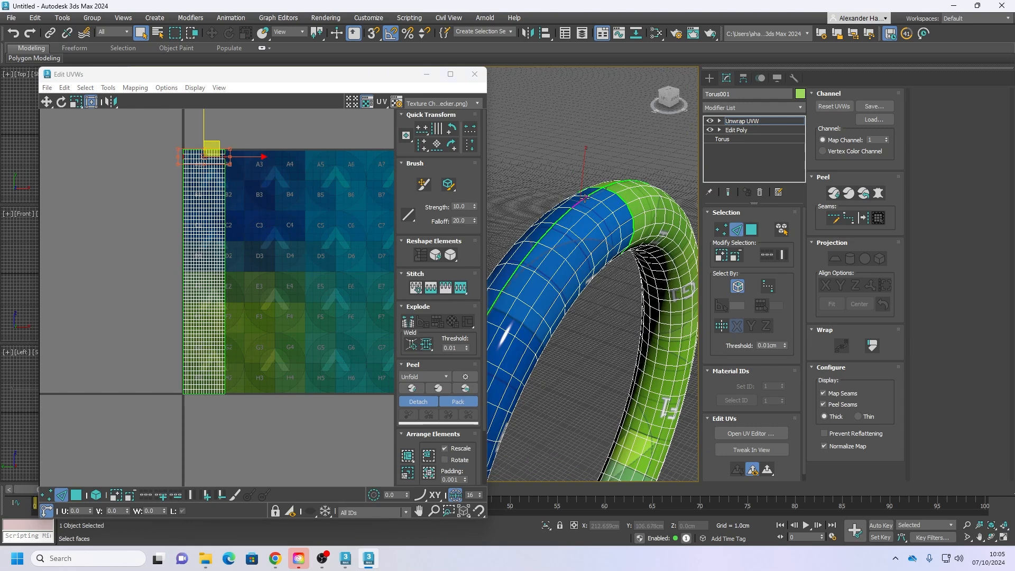
scroll(203, 224, up, 2)
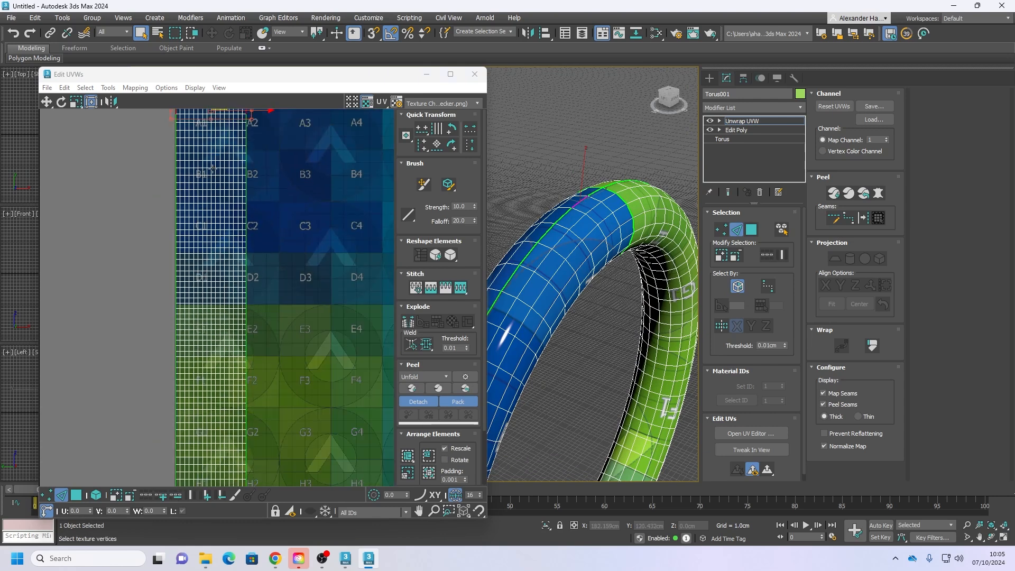
scroll(211, 167, down, 2)
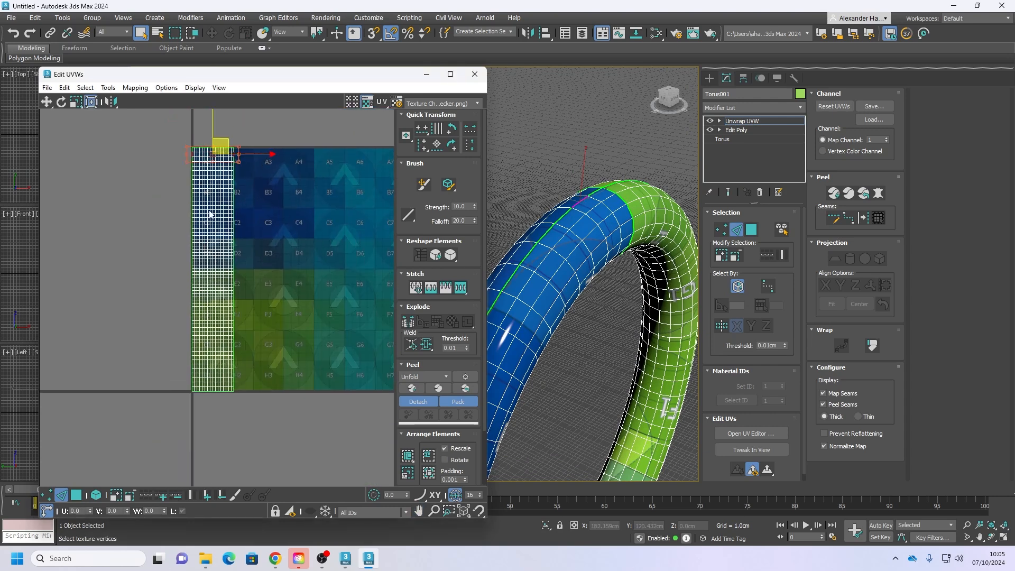
scroll(200, 392, up, 10)
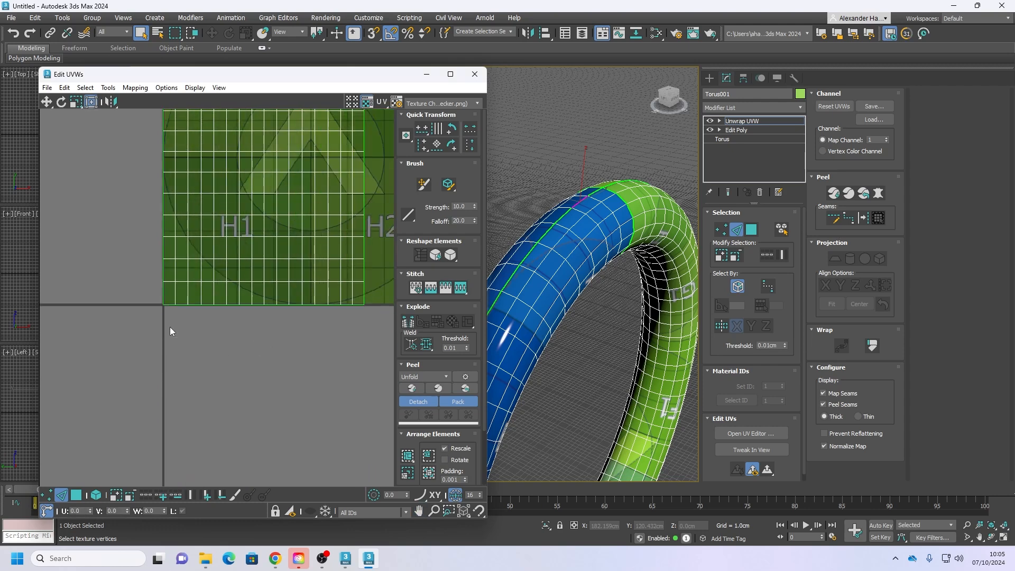
click(364, 298)
click(163, 294)
click(267, 305)
scroll(268, 305, down, 8)
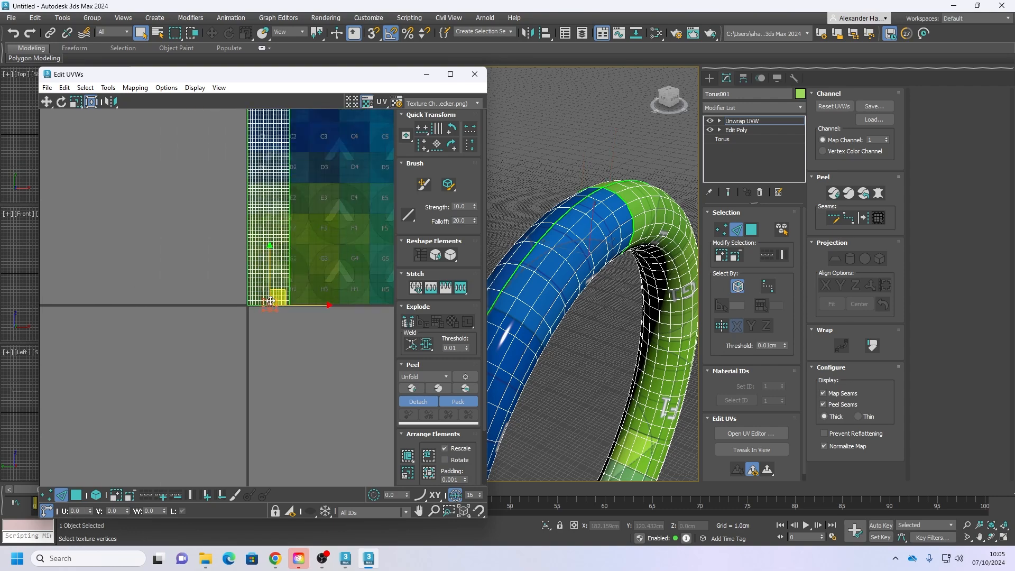
middle_drag(279, 113, 284, 323)
click(284, 270)
Step: Check the checker texture around the torus's seam and close the UV editor
scroll(630, 262, down, 4)
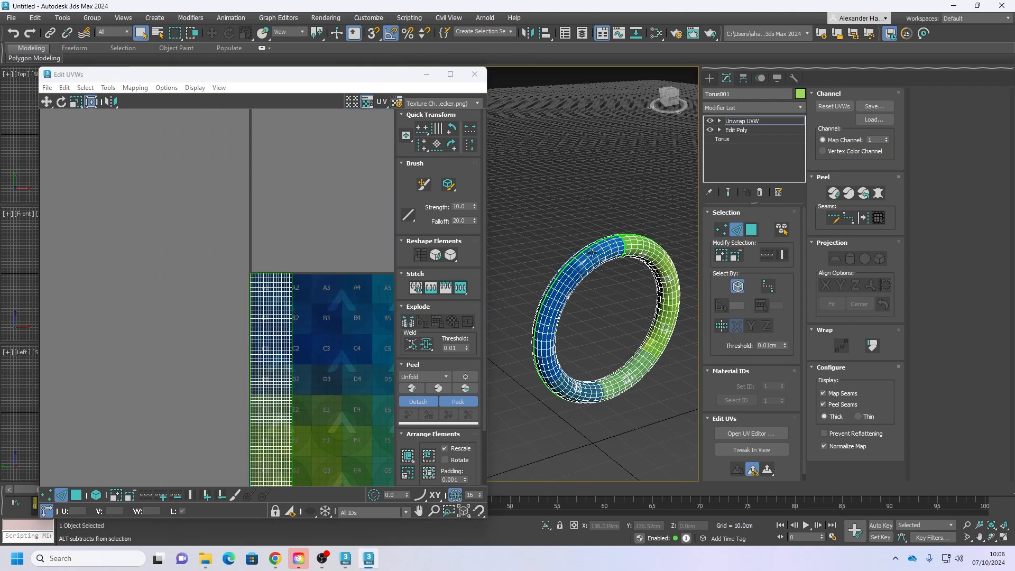
alt+middle_drag(630, 263, 593, 248)
scroll(592, 248, up, 6)
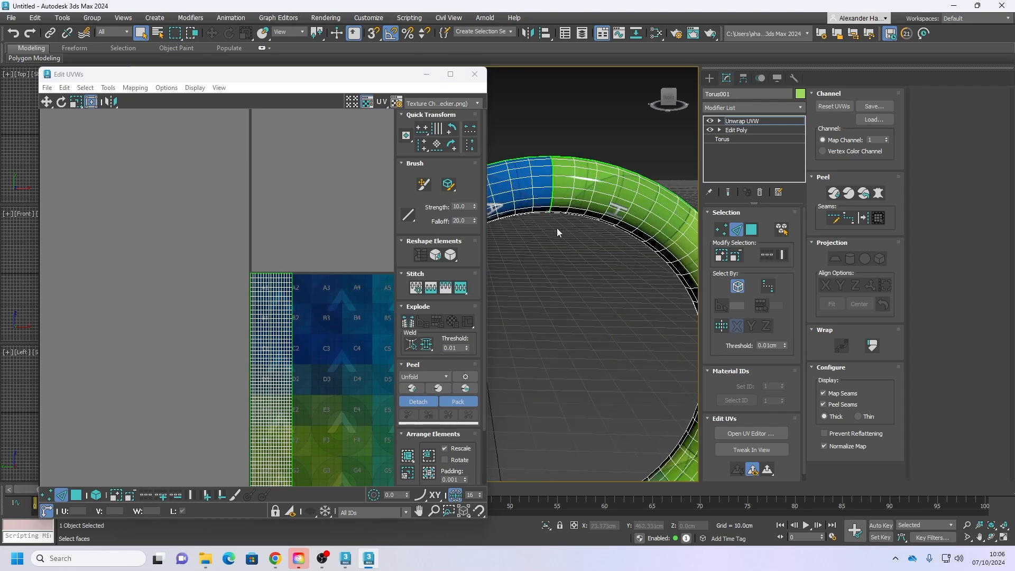
scroll(545, 220, down, 5)
alt+middle_drag(545, 220, 604, 172)
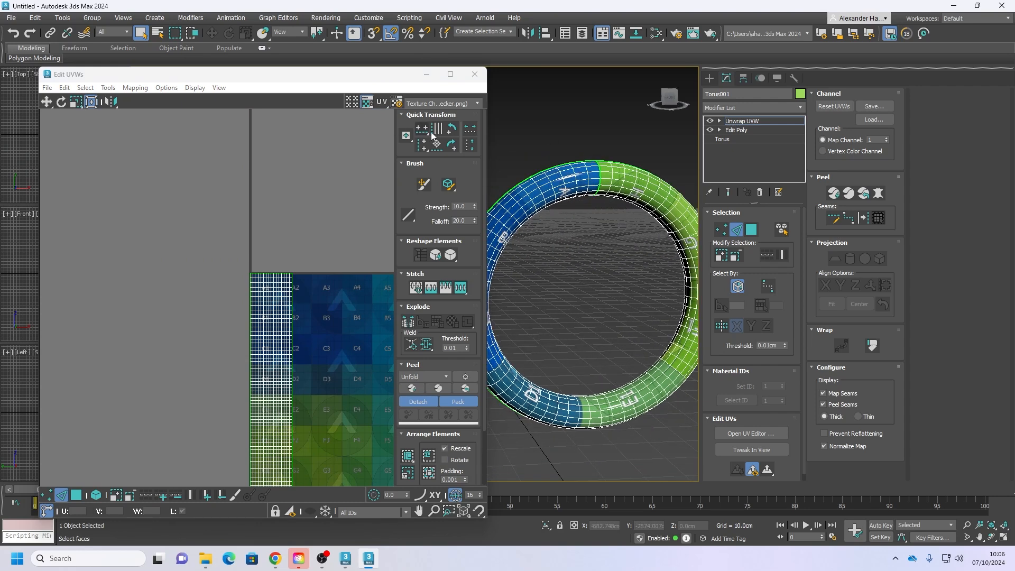
click(474, 74)
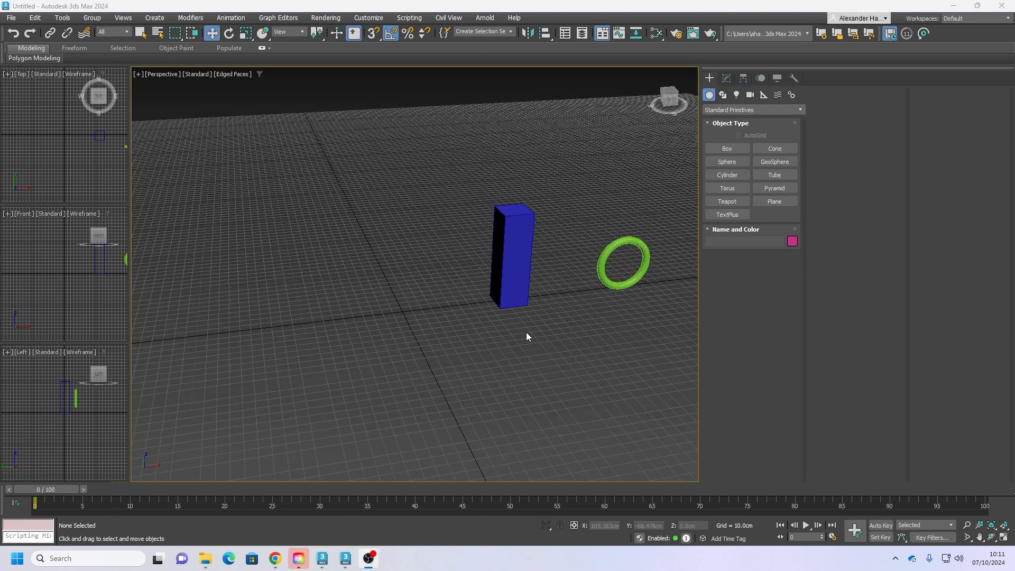
Step: Create a pointed cone at the grid origin beside the reference box, with about 6.6 cm base radius and about 62 cm height
middle_drag(526, 336, 544, 306)
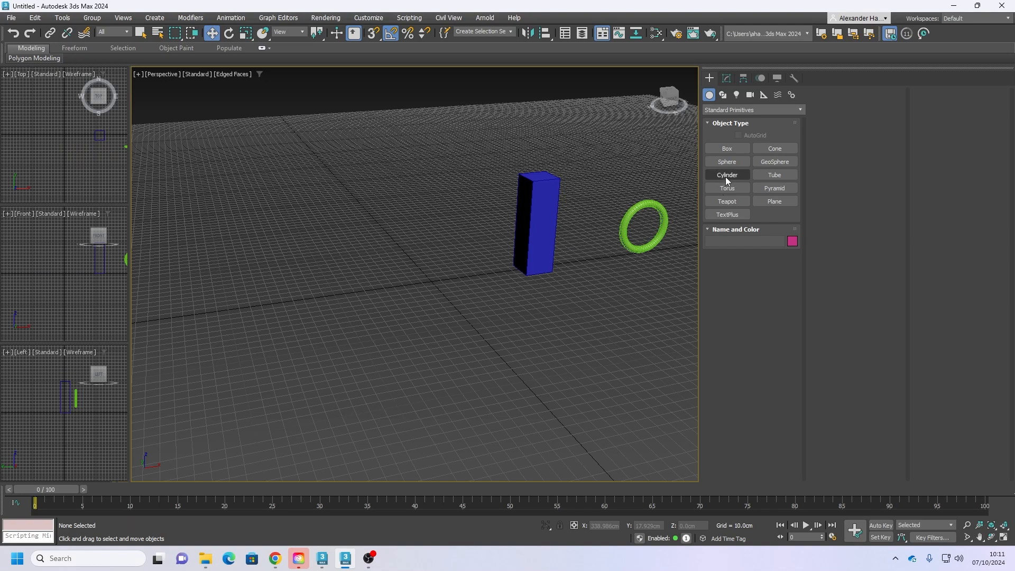
click(774, 148)
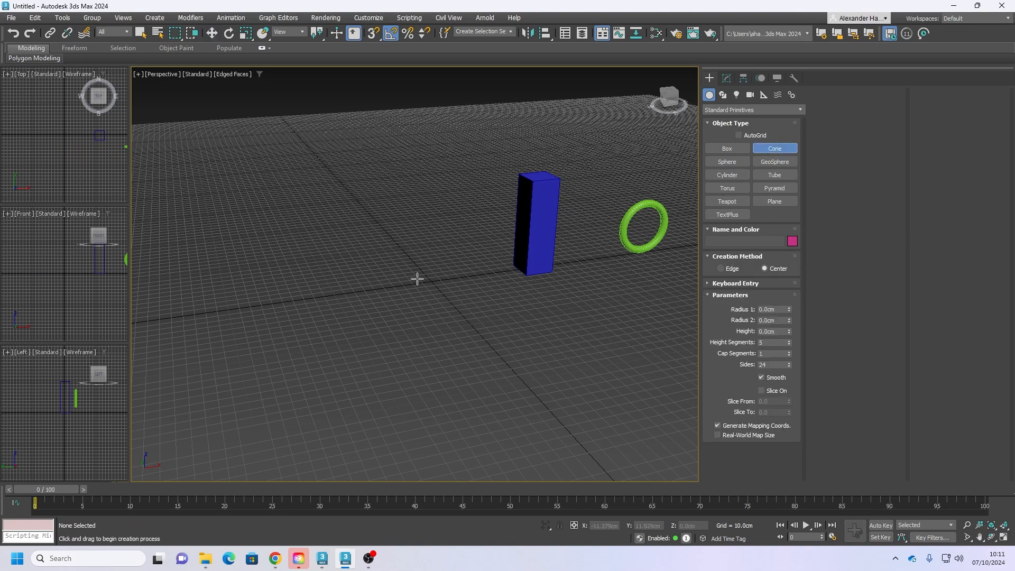
scroll(424, 284, up, 4)
scroll(418, 275, up, 3)
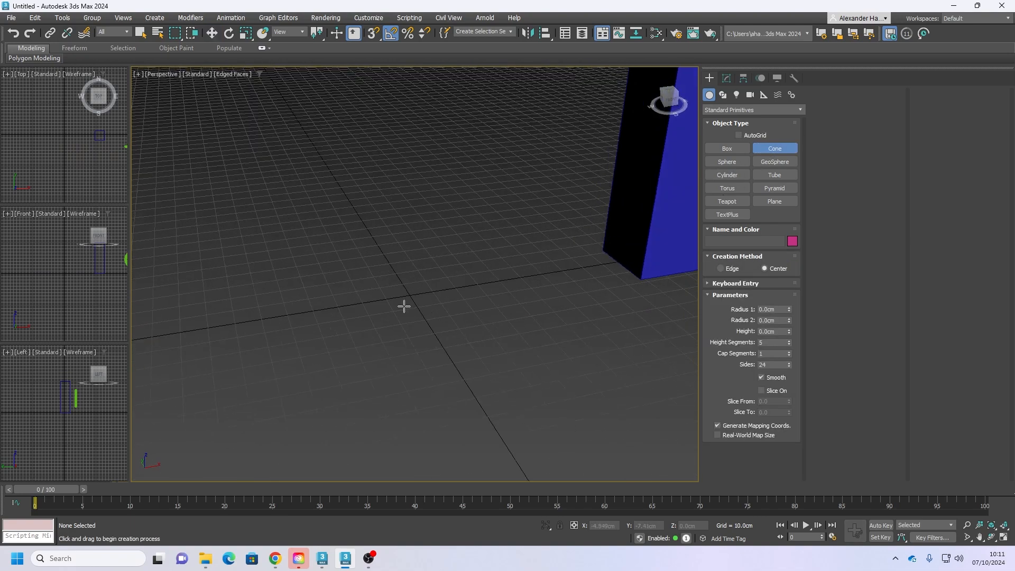
scroll(404, 272, up, 2)
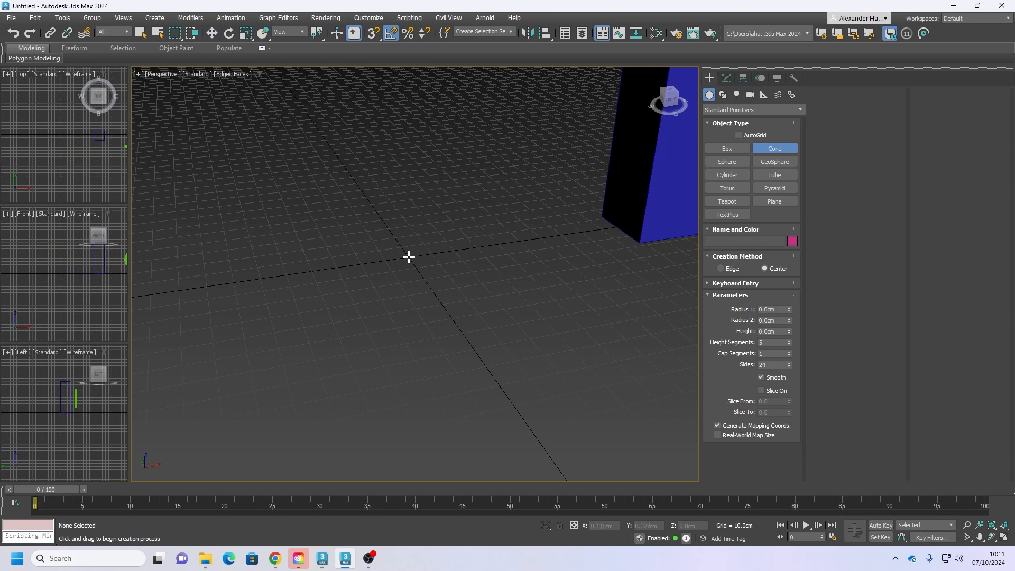
drag(409, 257, 426, 255)
click(433, 111)
click(459, 211)
middle_drag(460, 213, 492, 338)
scroll(493, 336, down, 3)
alt+middle_drag(642, 295, 609, 273)
alt+middle_drag(556, 327, 546, 317)
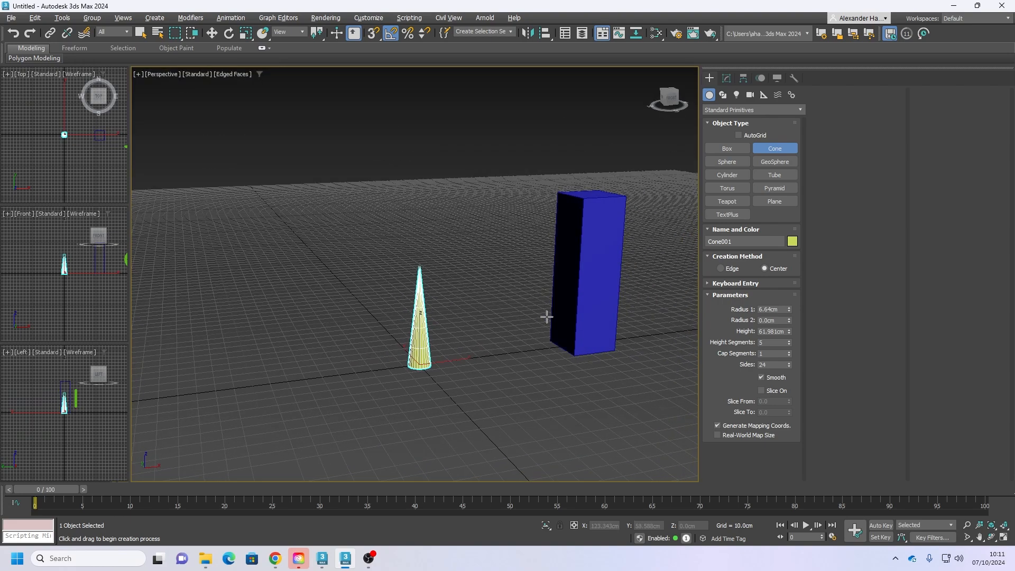
Step: Set the cone's height to 90 cm
click(772, 332)
text(90)
key(Tab)
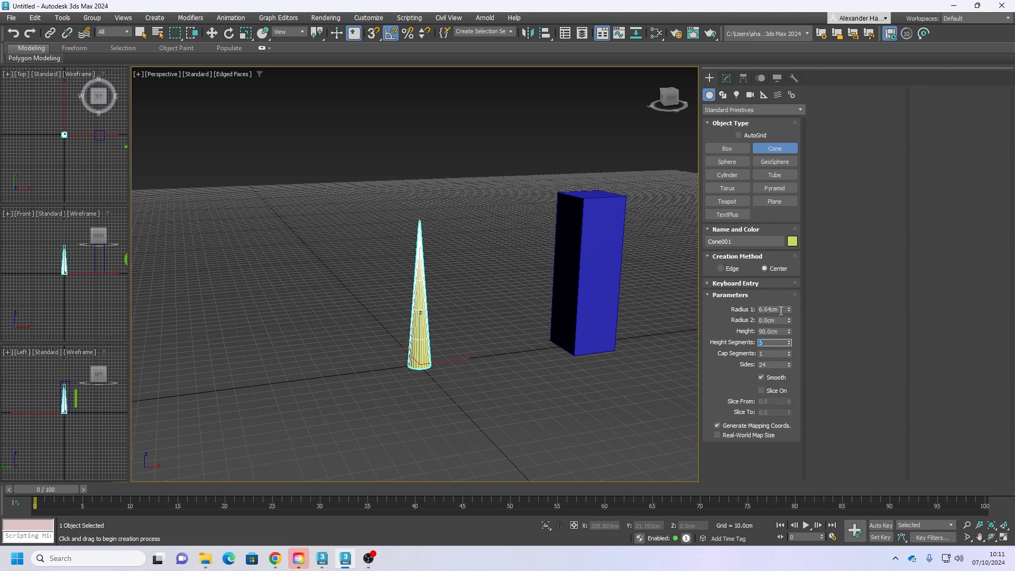
Step: Set the cone's base radius to 7.5 cm
scroll(427, 348, up, 3)
alt+middle_drag(439, 350, 413, 338)
drag(780, 309, 718, 309)
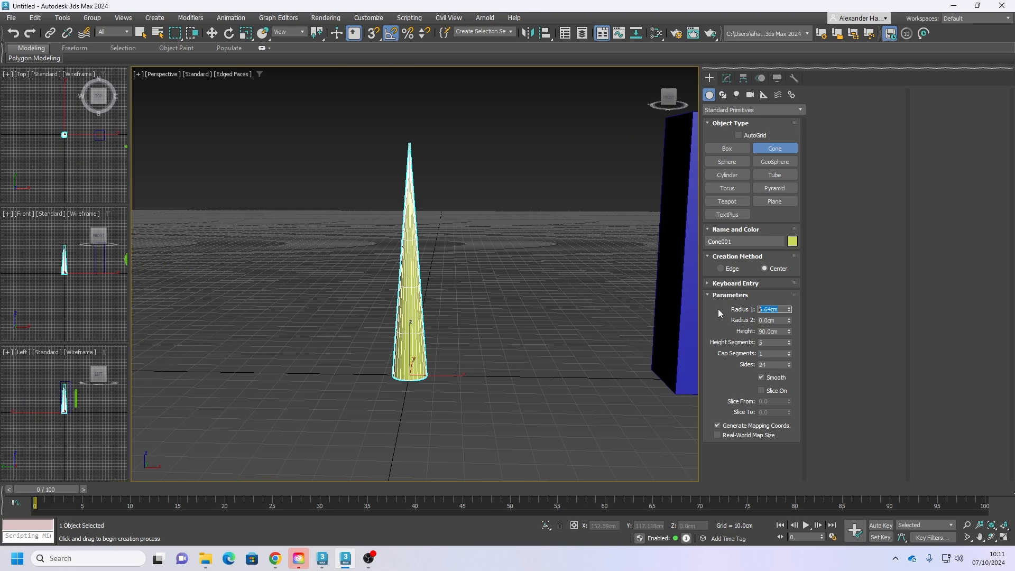
text(7.5)
key(Tab)
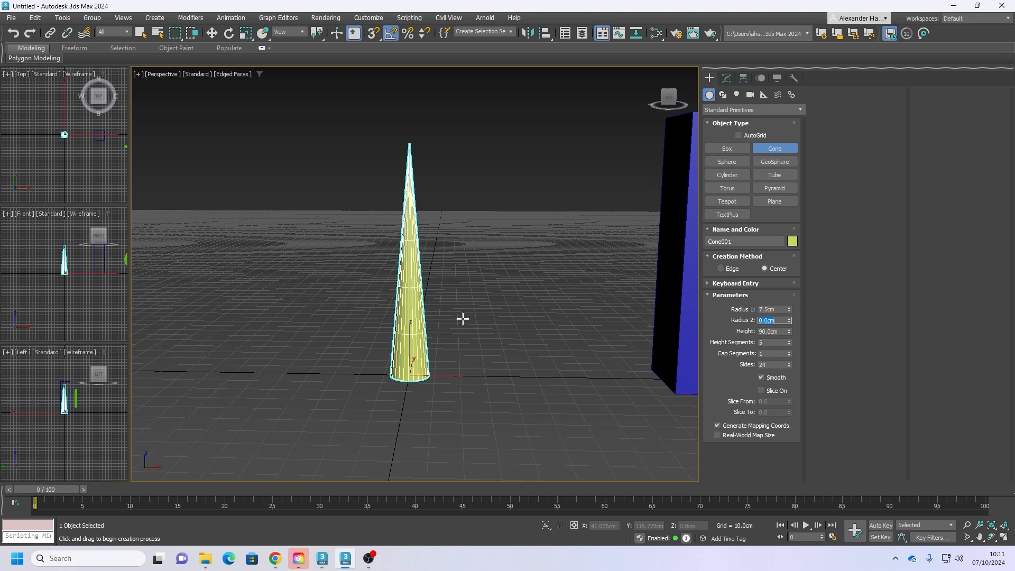
Step: Set the cone's base radius to 5 cm
scroll(467, 337, down, 2)
alt+middle_drag(467, 337, 469, 335)
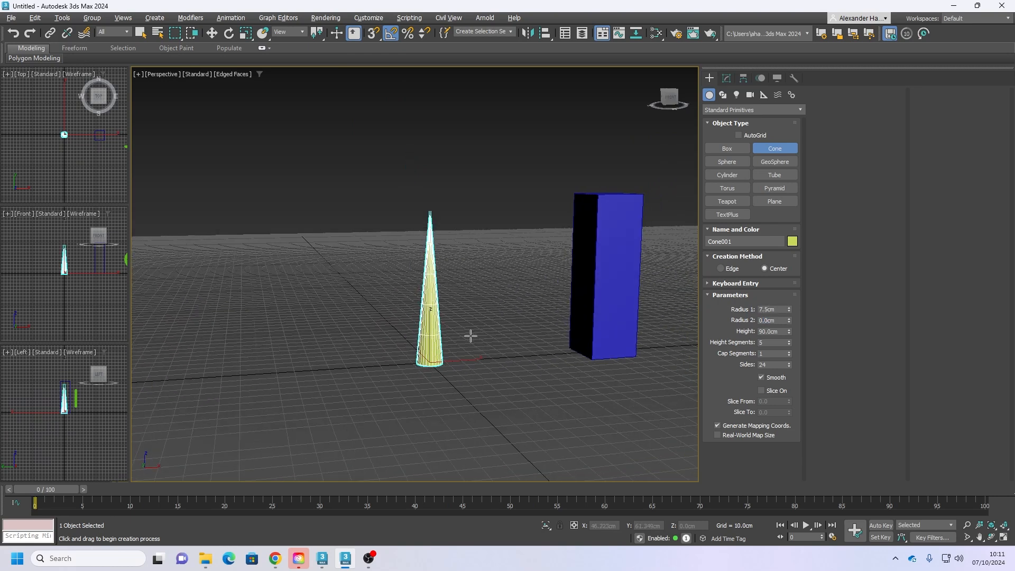
double_click(775, 309)
text(5)
key(Tab)
Step: Reduce the cone to 1 height segment and 16 sides
scroll(446, 324, up, 4)
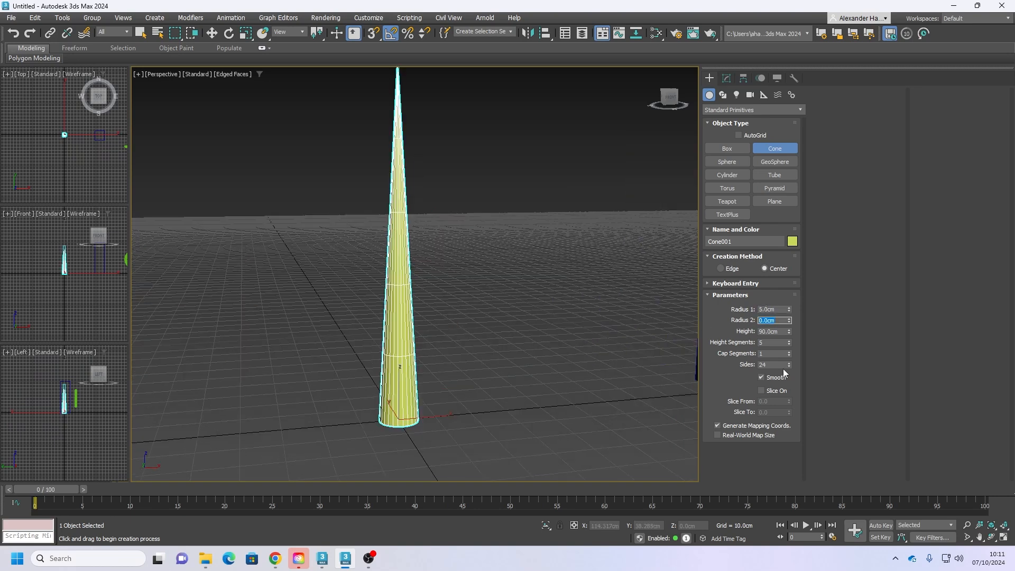
right_click(790, 342)
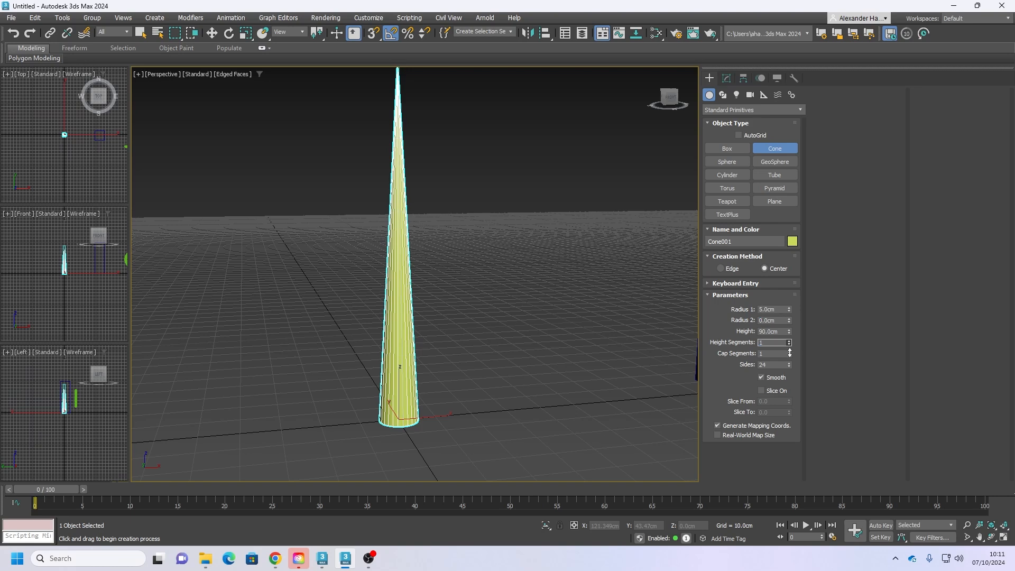
double_click(785, 365)
text(16)
key(Return)
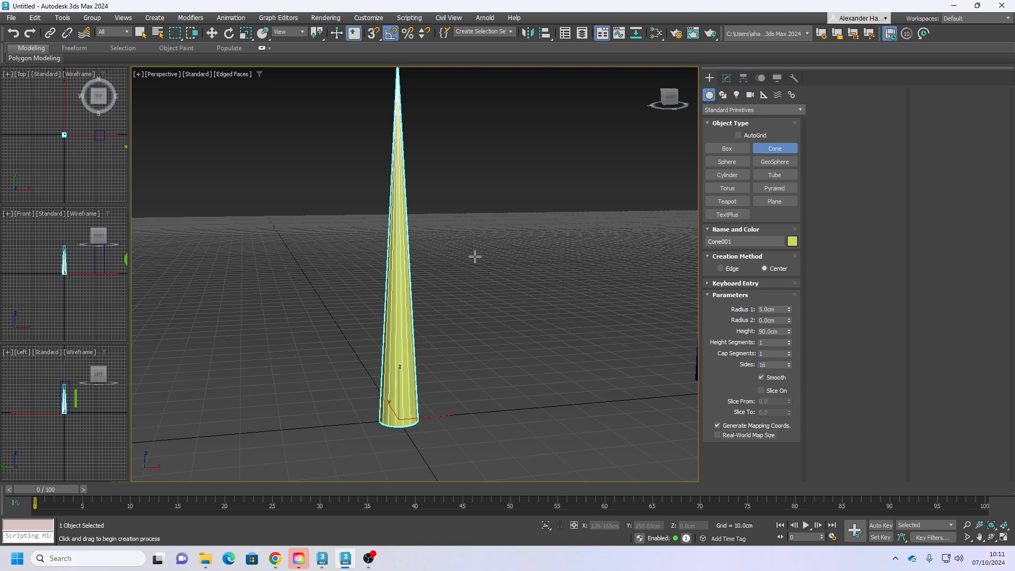
Step: Examine the cone's shading up close, with edges shown and hidden and with smoothing switched off and on
scroll(435, 219, down, 3)
mouse_move(435, 220)
alt+middle_down()
mouse_move(446, 233)
mouse_move(457, 358)
mouse_move(453, 256)
alt+middle_up()
scroll(418, 284, up, 5)
scroll(457, 358, down, 4)
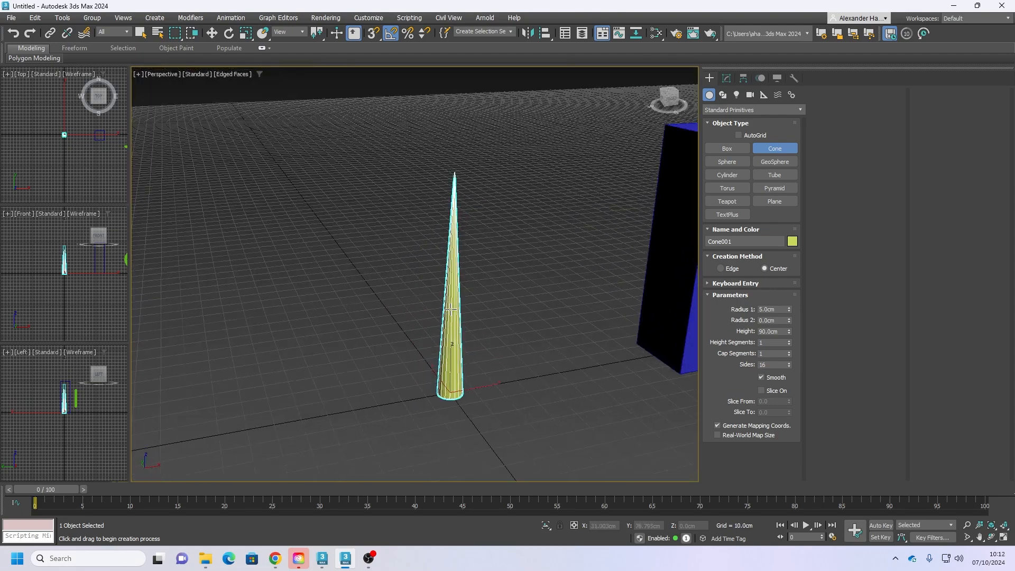
key(F4)
scroll(453, 255, up, 5)
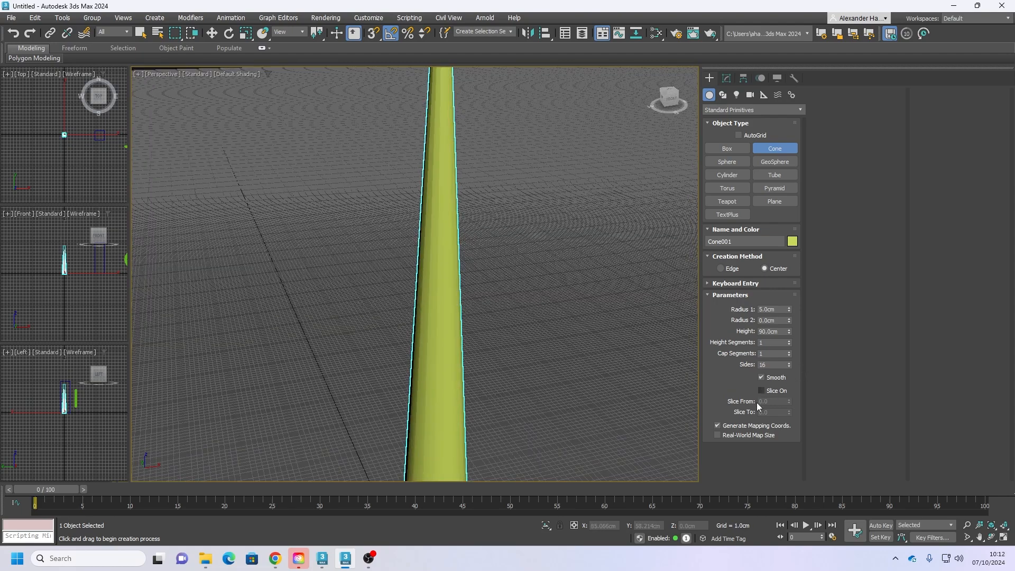
key(F4)
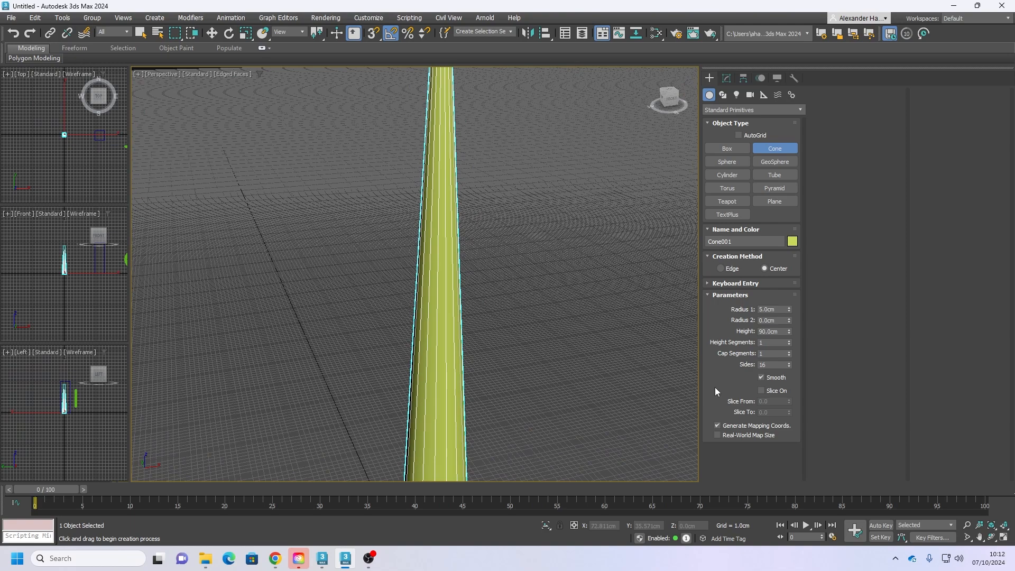
key(F4)
click(764, 375)
click(764, 376)
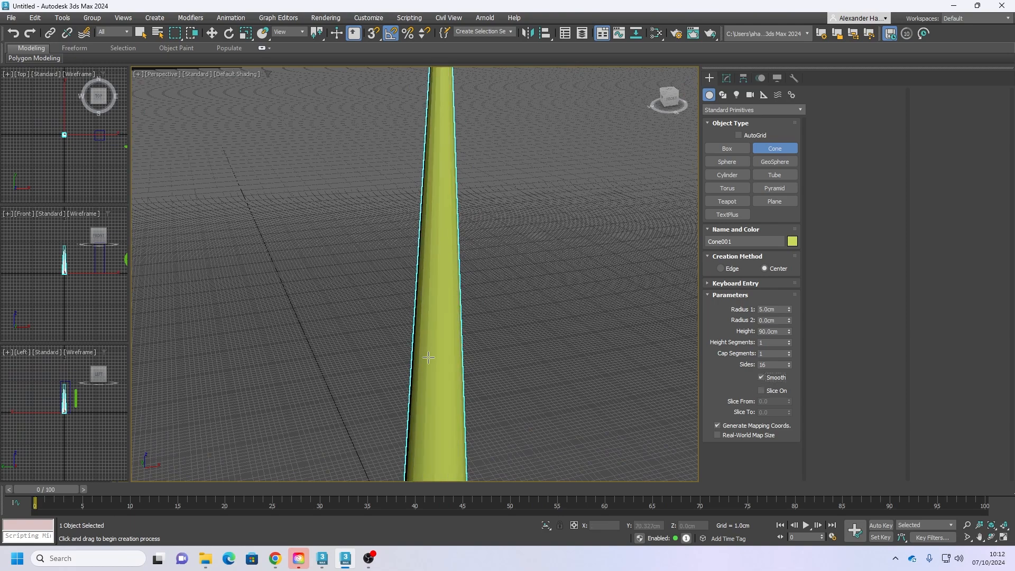
scroll(423, 353, up, 5)
scroll(445, 352, down, 8)
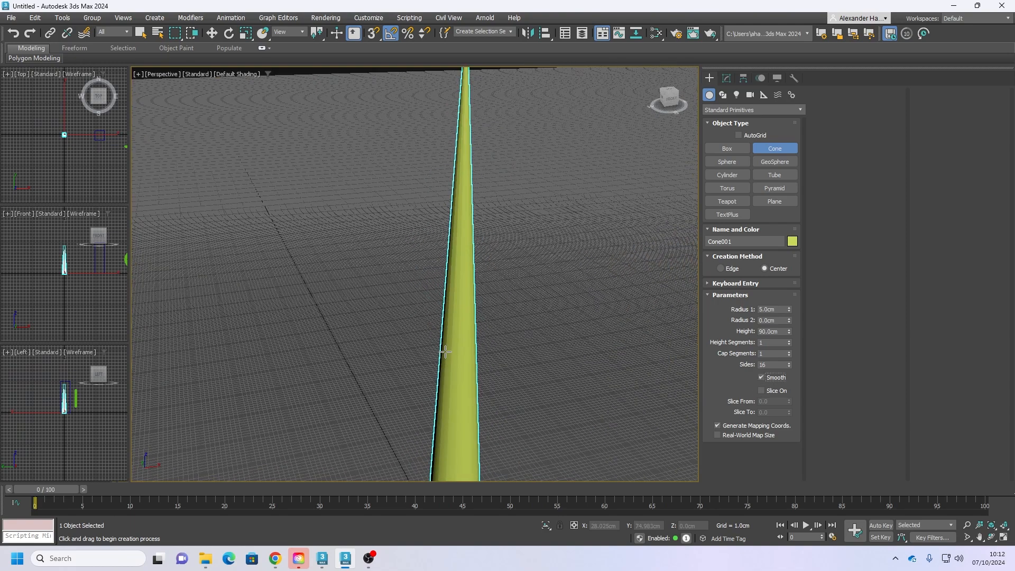
key(F4)
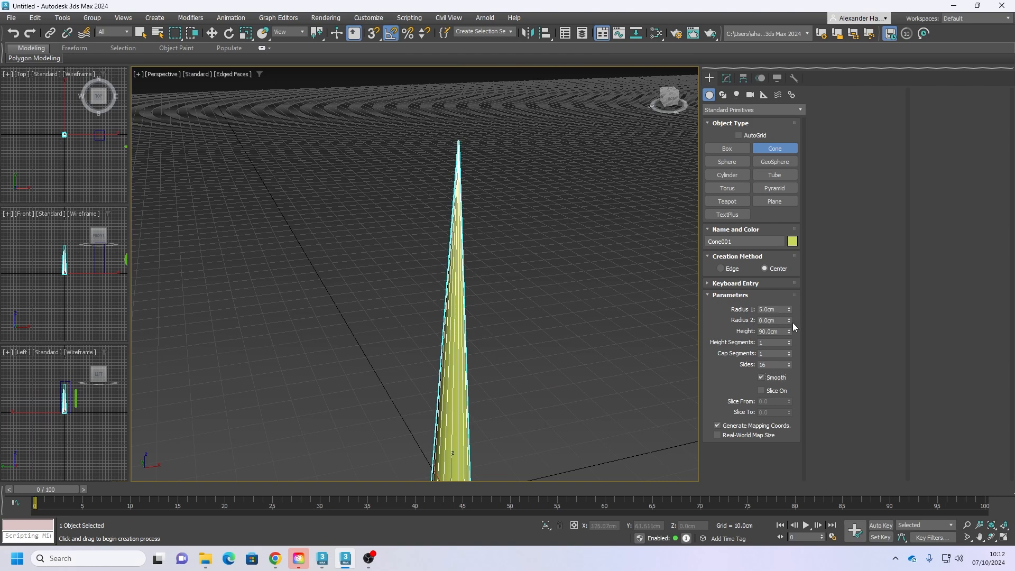
Step: Blunt the cone's tip by raising its top radius to about 1.86 cm
drag(788, 319, 789, 308)
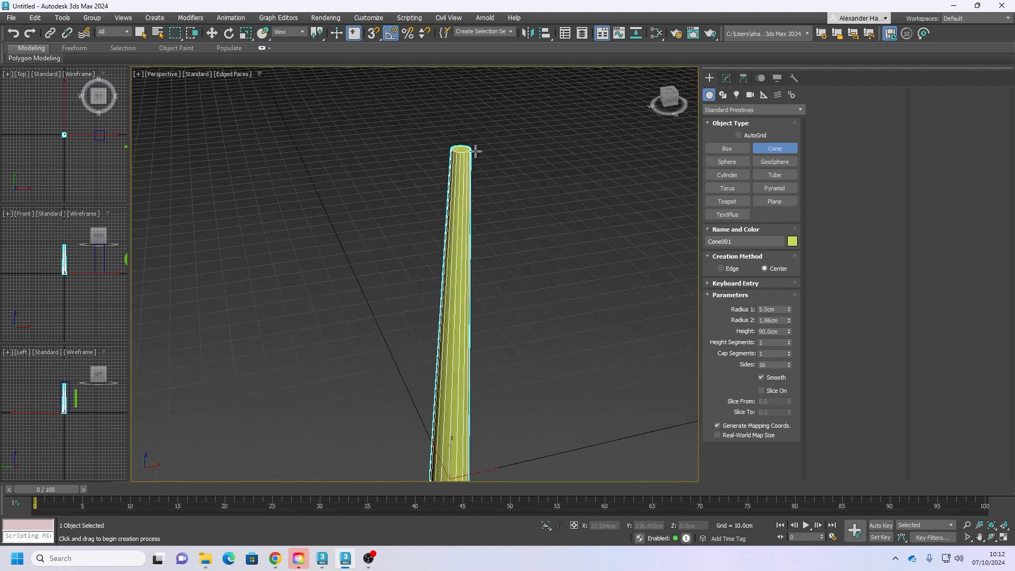
scroll(476, 151, up, 6)
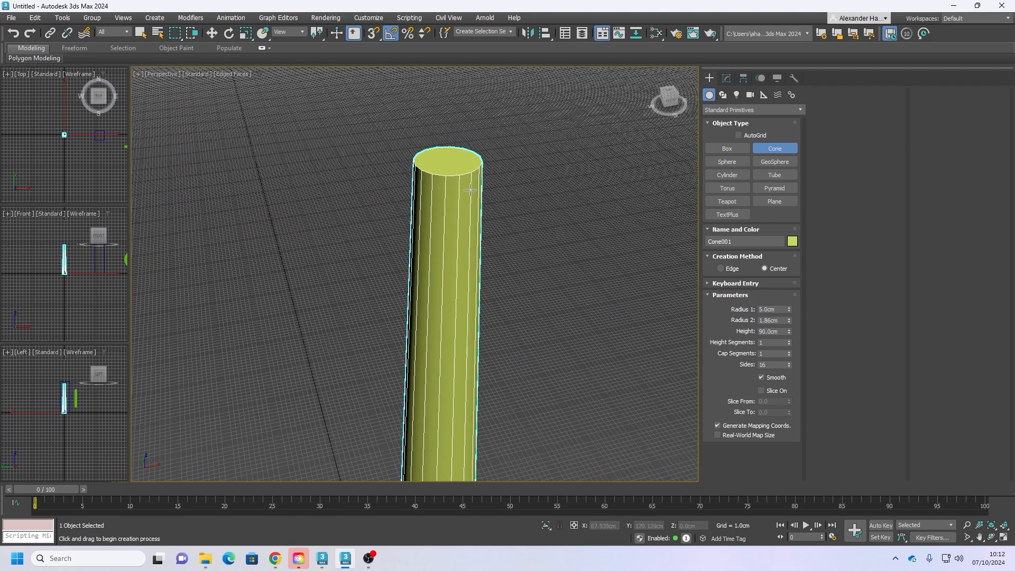
scroll(383, 257, down, 5)
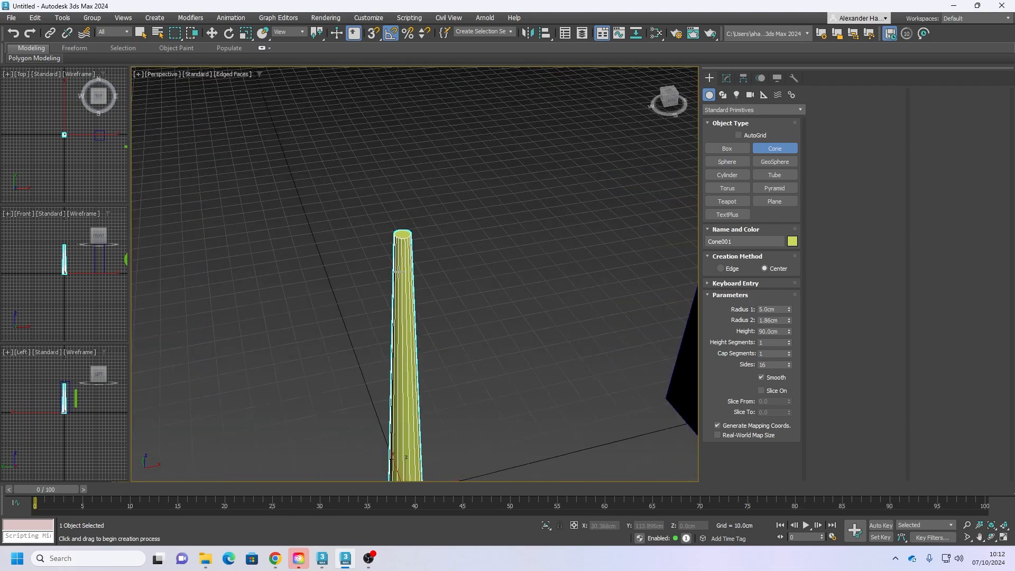
scroll(399, 275, up, 3)
middle_drag(401, 284, 410, 256)
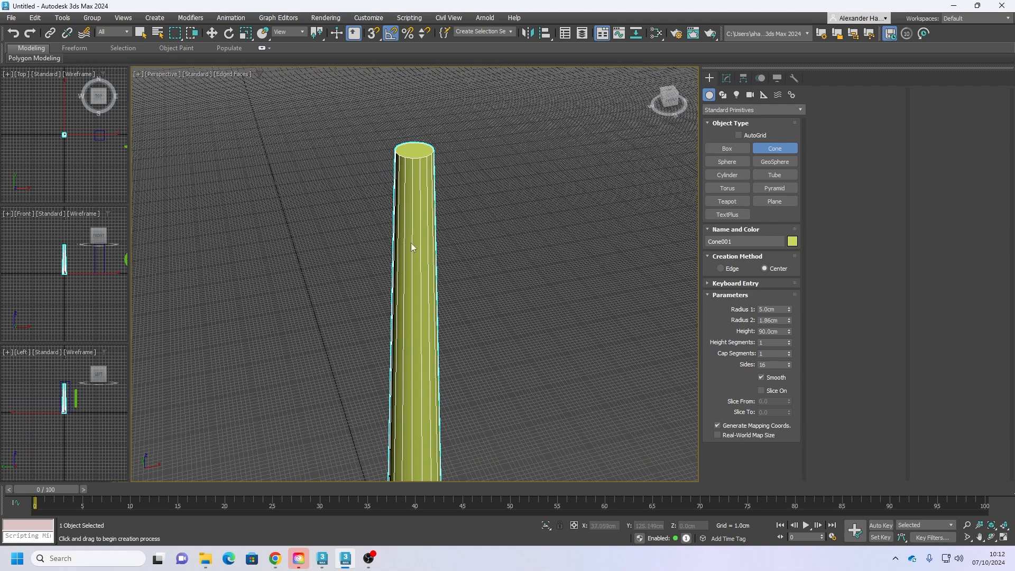
Step: Convert the blunt-tipped cone to an Editable Poly
right_click(411, 246)
right_click(410, 240)
mouse_move(437, 375)
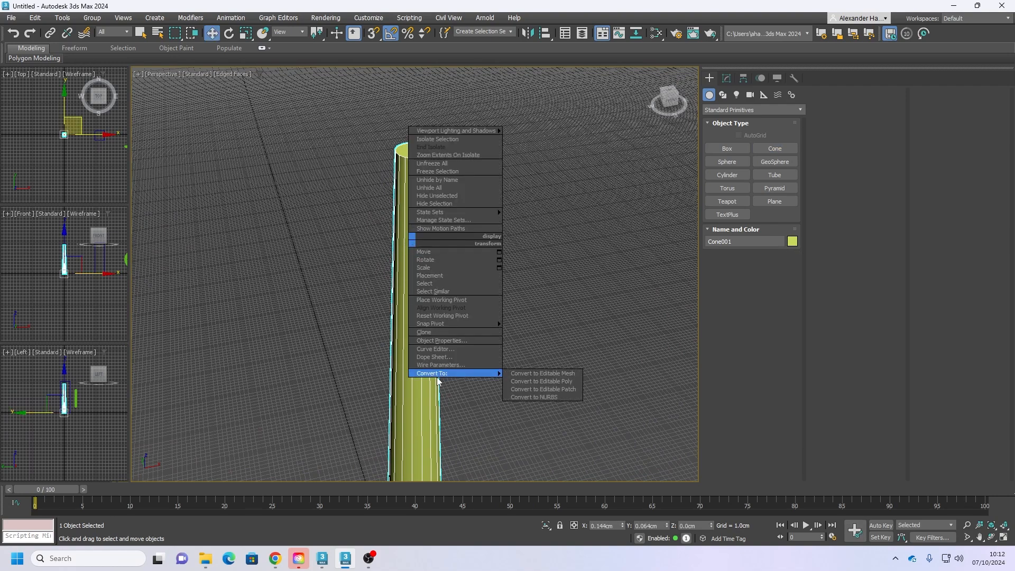
click(543, 381)
Step: Weld all the vertices of the cone's top ring into a single point with a weld threshold of 3.63 cm
click(723, 225)
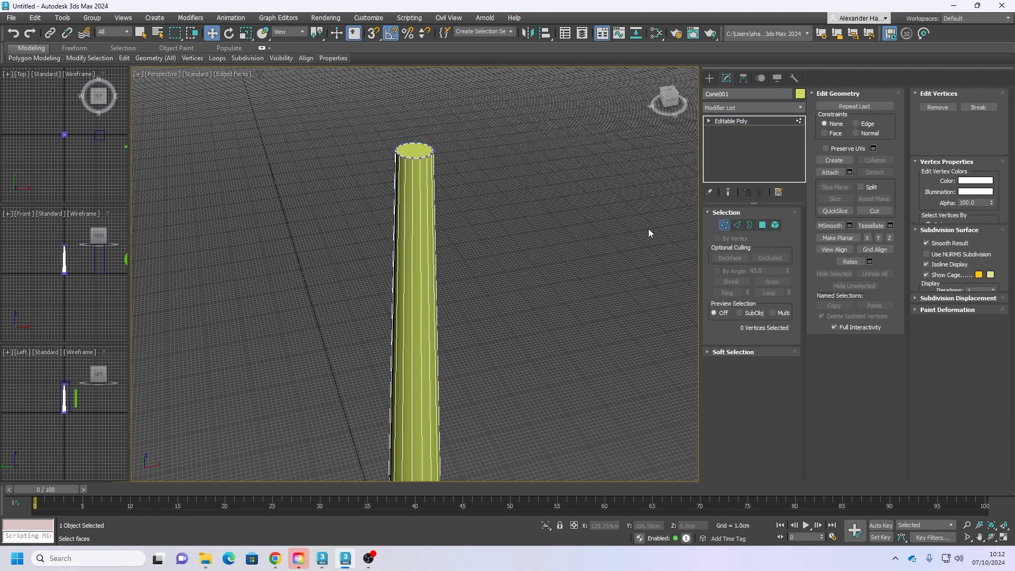
drag(461, 125, 378, 170)
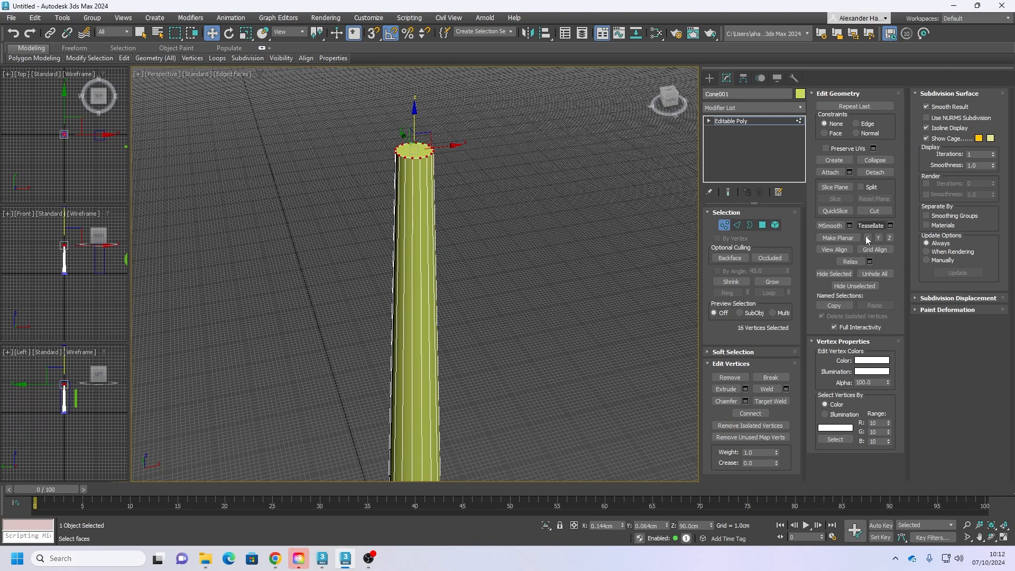
click(786, 389)
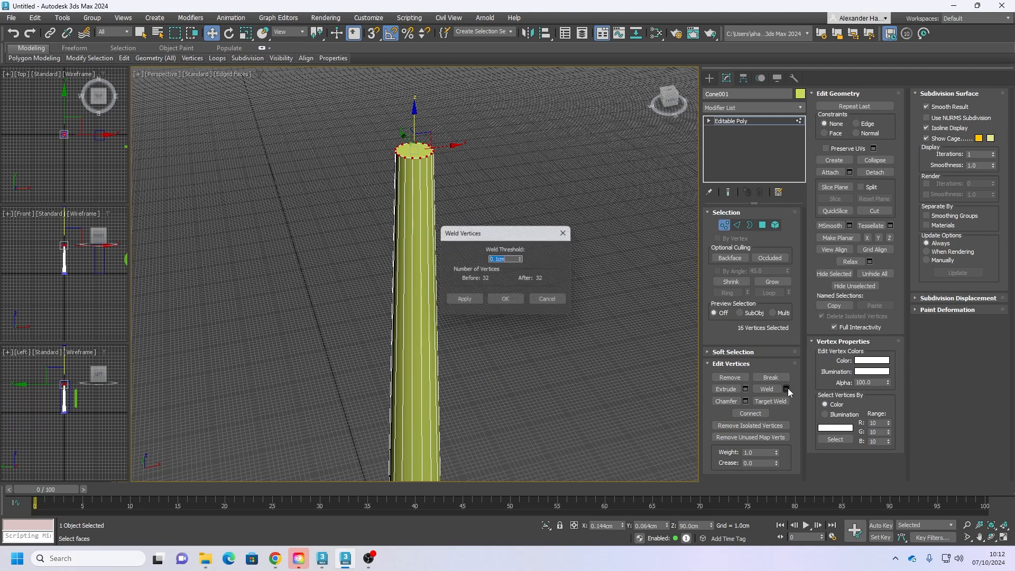
drag(522, 257, 494, 72)
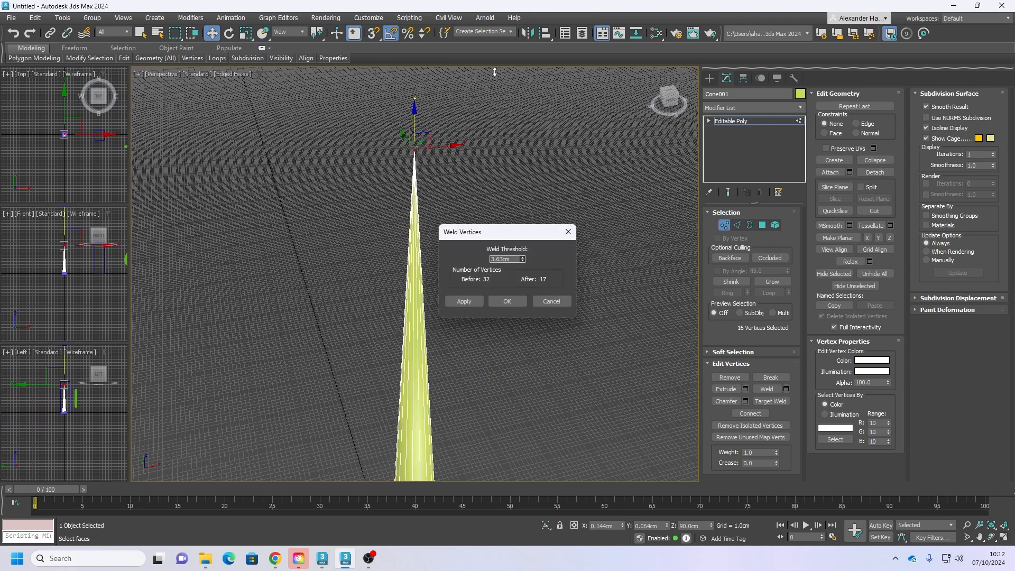
click(508, 302)
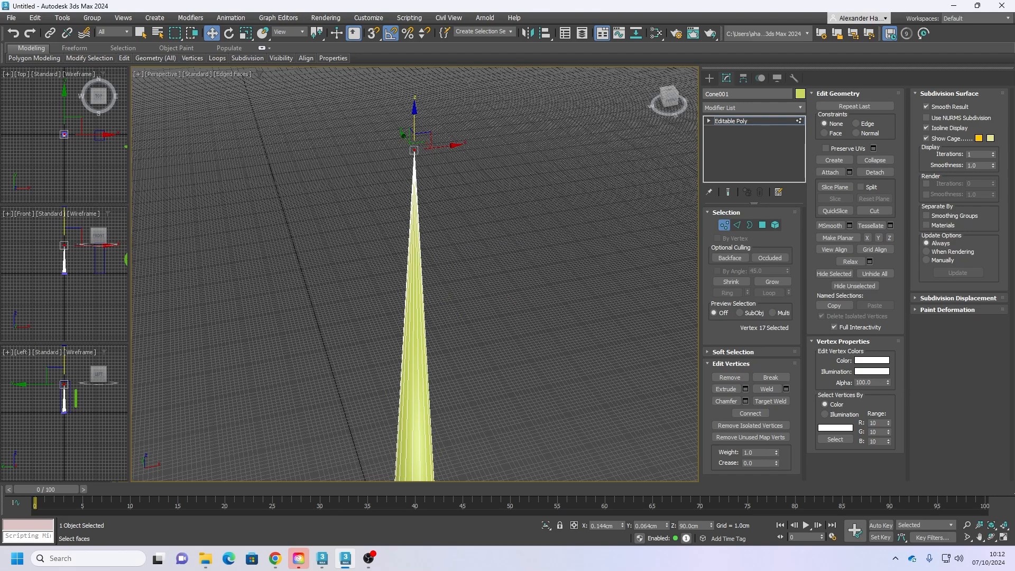
Step: Leave vertex editing and inspect the welded cone's shading from tip to base with the edges hidden
click(708, 80)
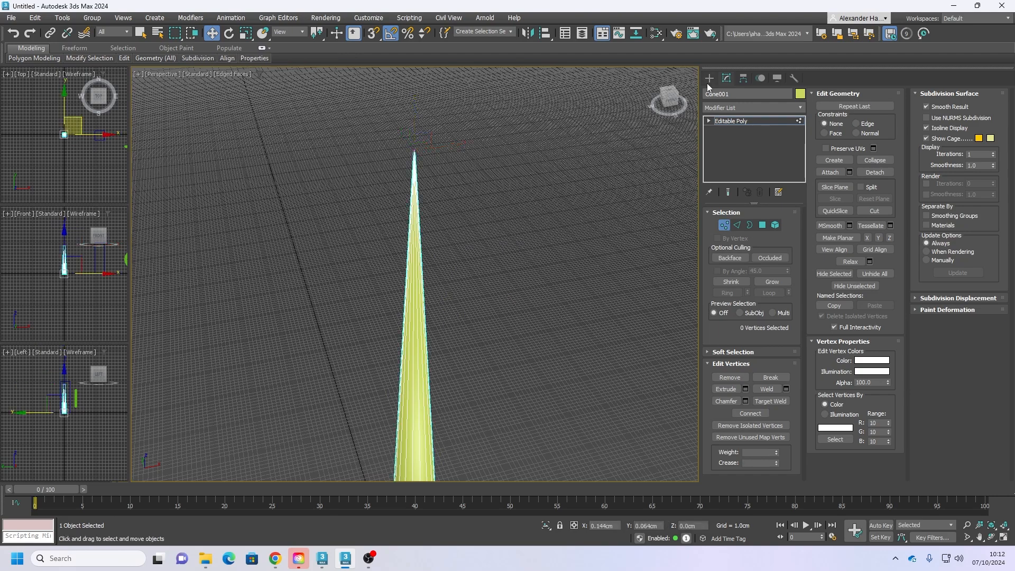
middle_drag(466, 317, 465, 278)
scroll(465, 279, down, 3)
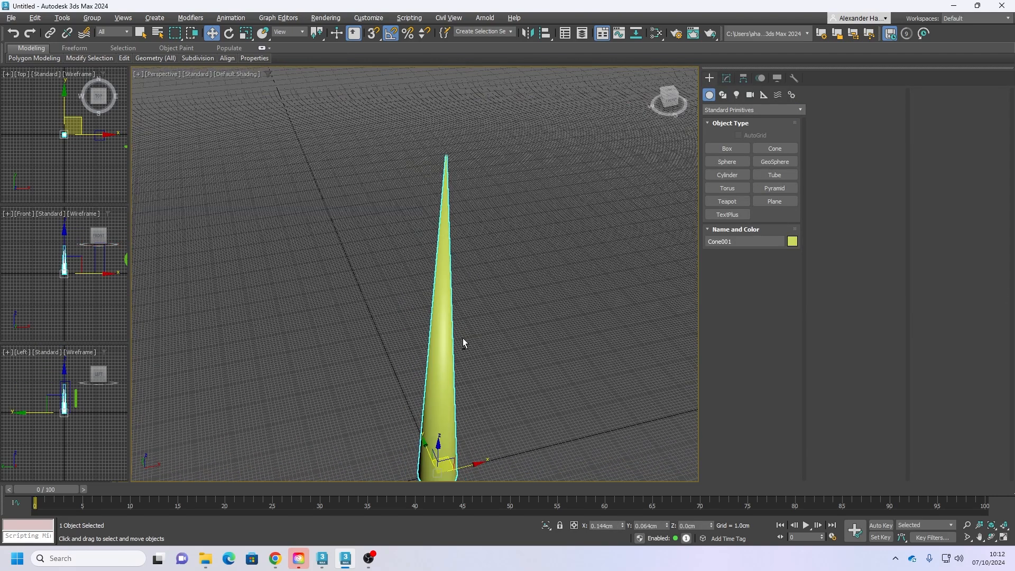
alt+middle_drag(463, 340, 446, 281)
scroll(444, 280, down, 4)
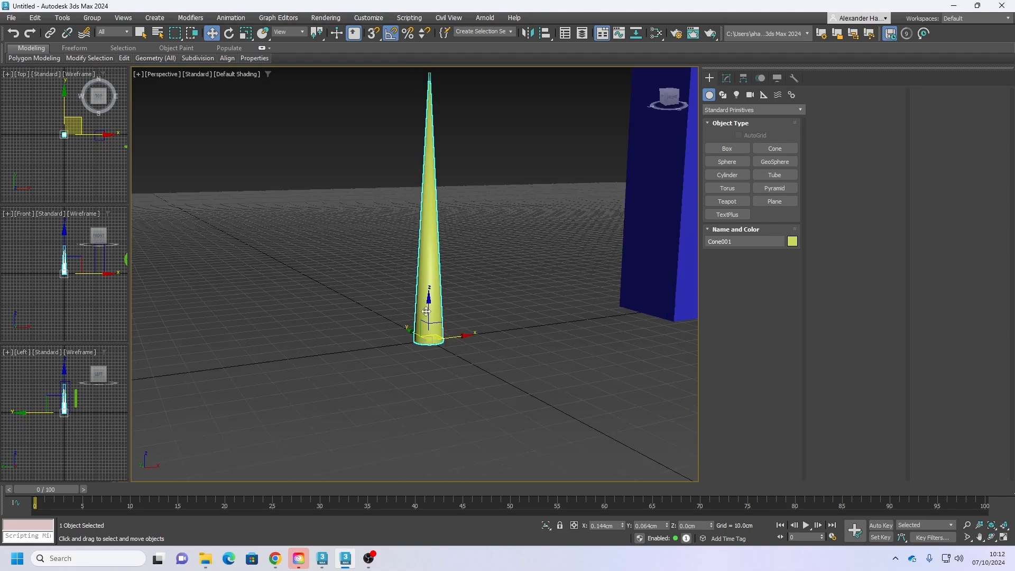
scroll(434, 325, up, 8)
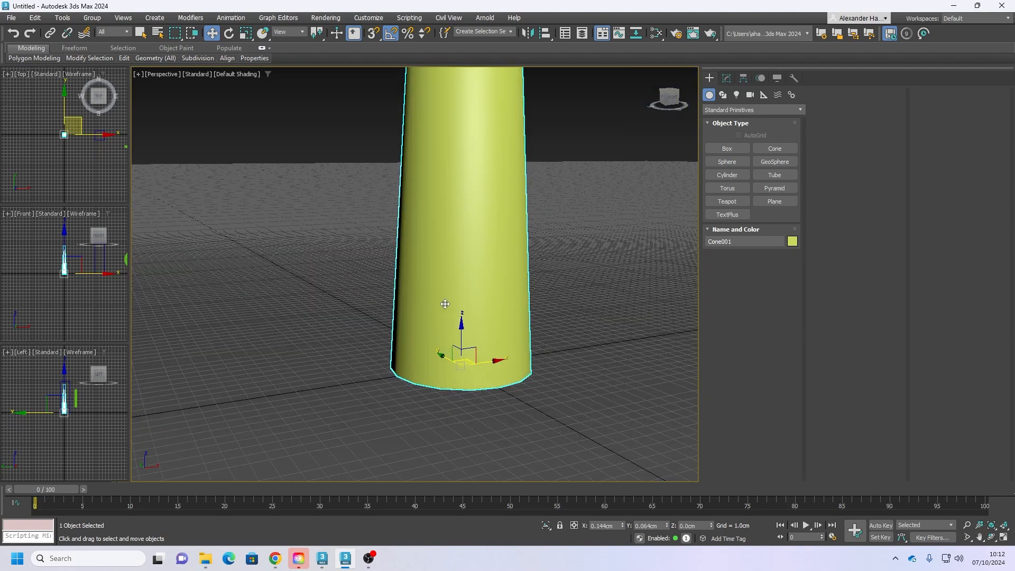
scroll(486, 320, down, 2)
Step: Delete the polygon capping the cone's underside and return to whole-object level
click(727, 79)
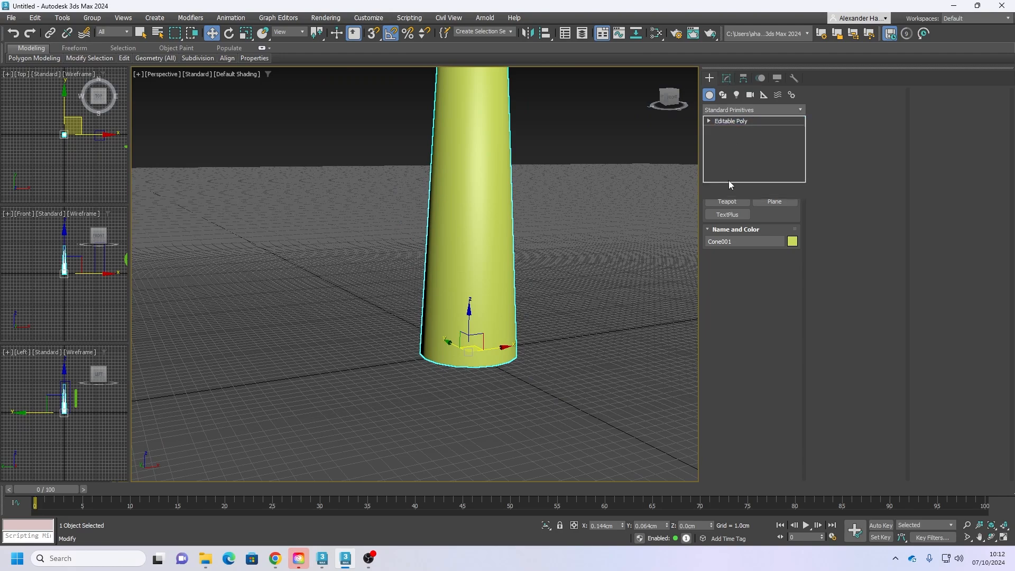
click(762, 225)
alt+middle_drag(485, 324, 522, 299)
click(522, 299)
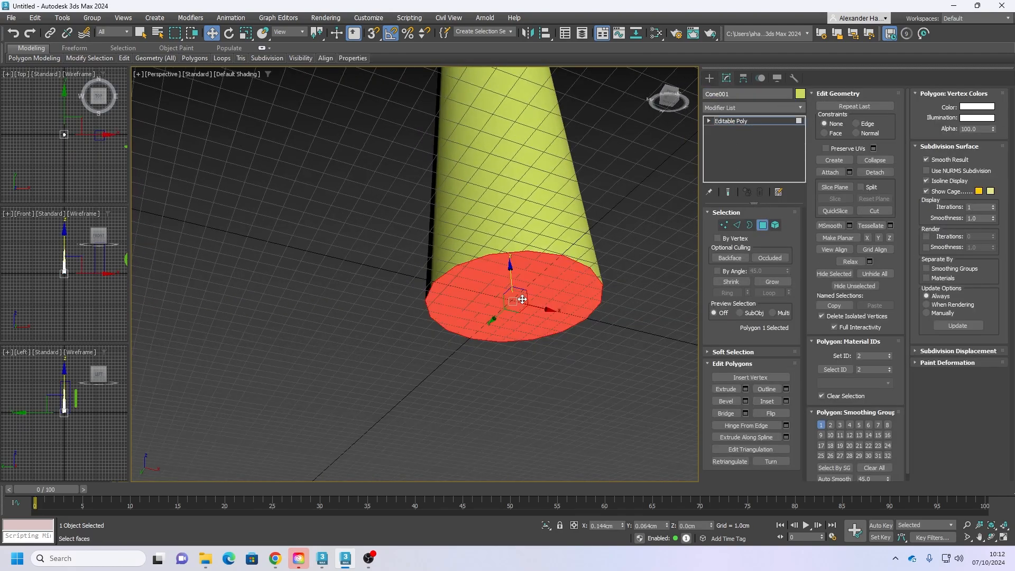
key(Delete)
scroll(536, 239, down, 3)
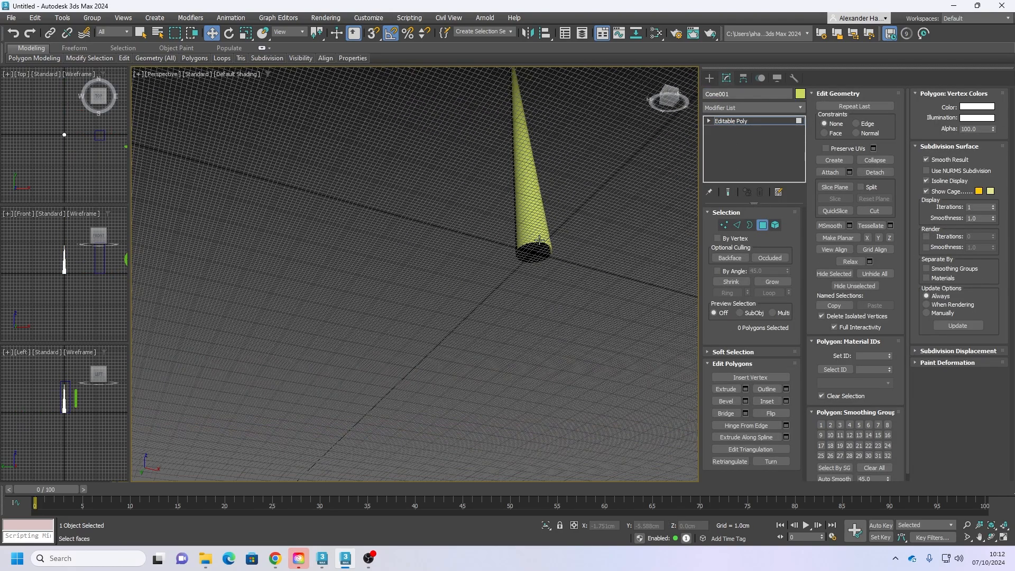
alt+middle_drag(537, 238, 505, 295)
click(732, 121)
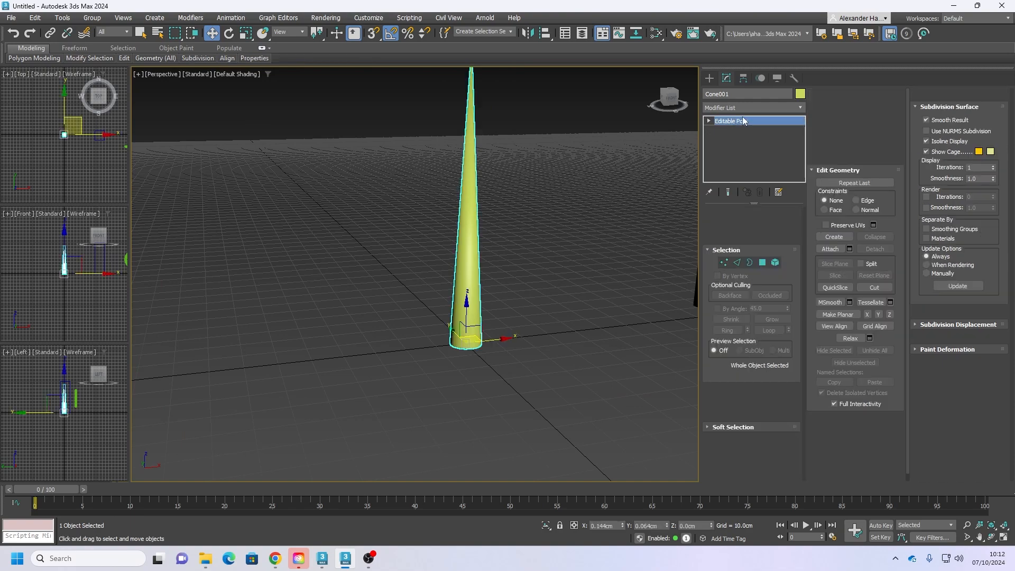
Step: Add an Array modifier to the cone
click(753, 107)
text(arr)
click(722, 130)
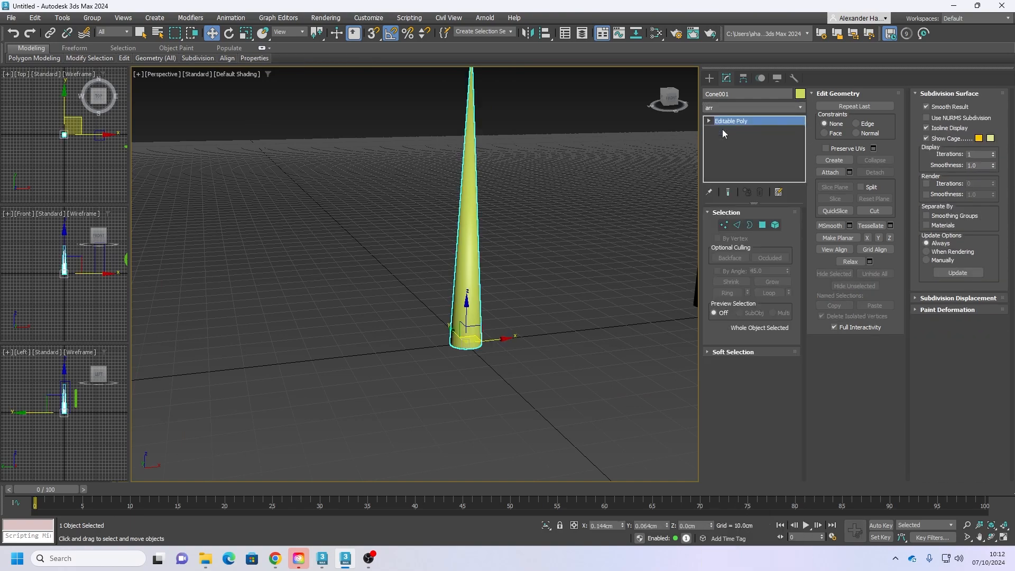
scroll(557, 251, down, 4)
alt+middle_drag(557, 250, 553, 331)
scroll(545, 257, up, 4)
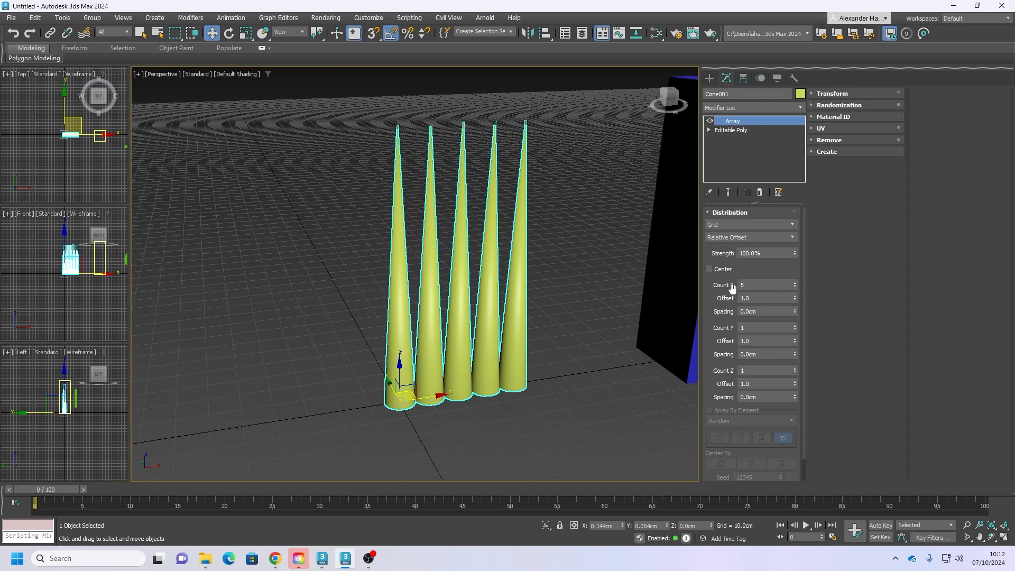
Step: Set the array's Y count to 3 and deselect the cones
drag(753, 286, 734, 284)
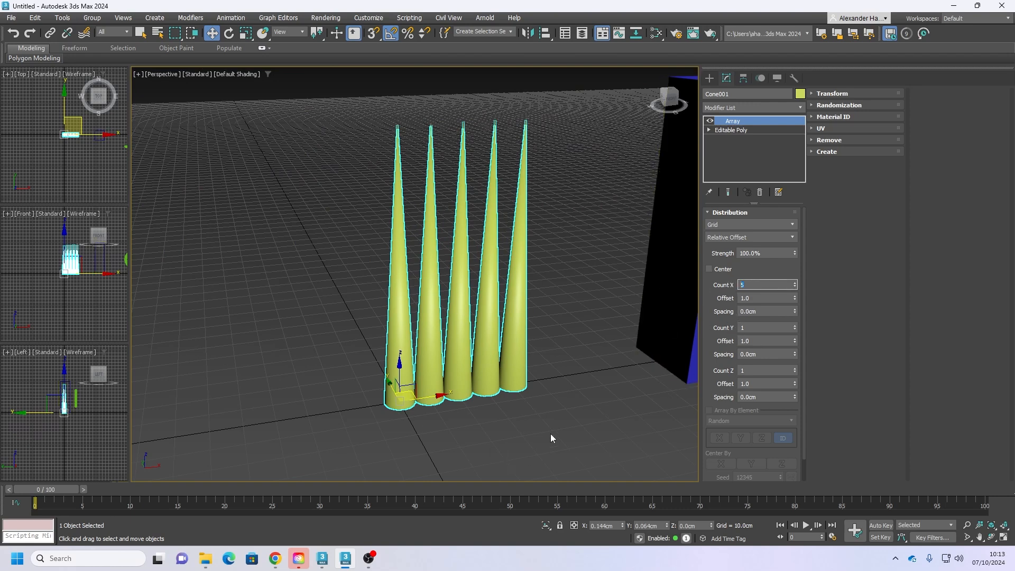
scroll(374, 372, up, 3)
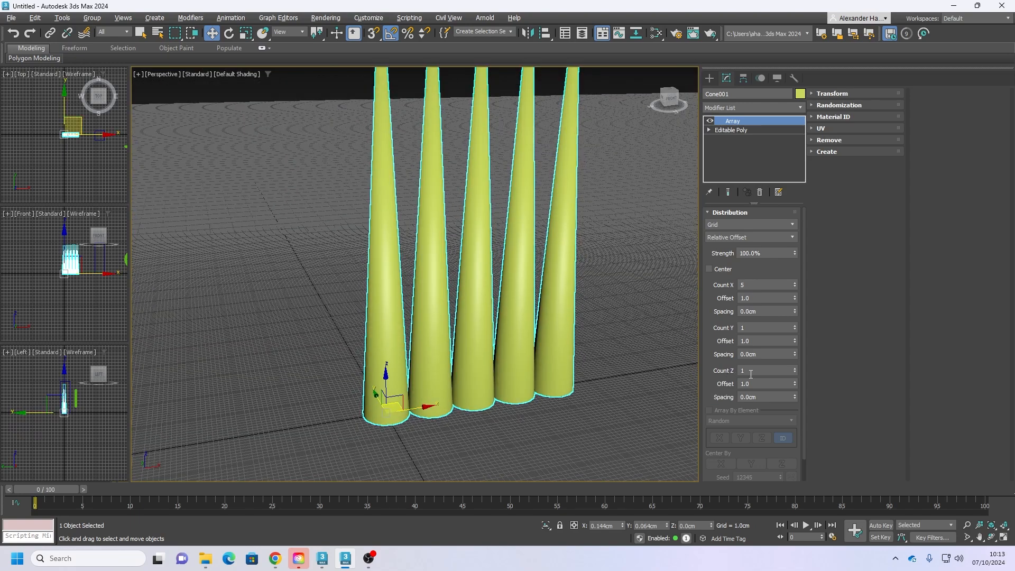
click(793, 372)
double_click(746, 327)
text(3)
key(Return)
click(602, 364)
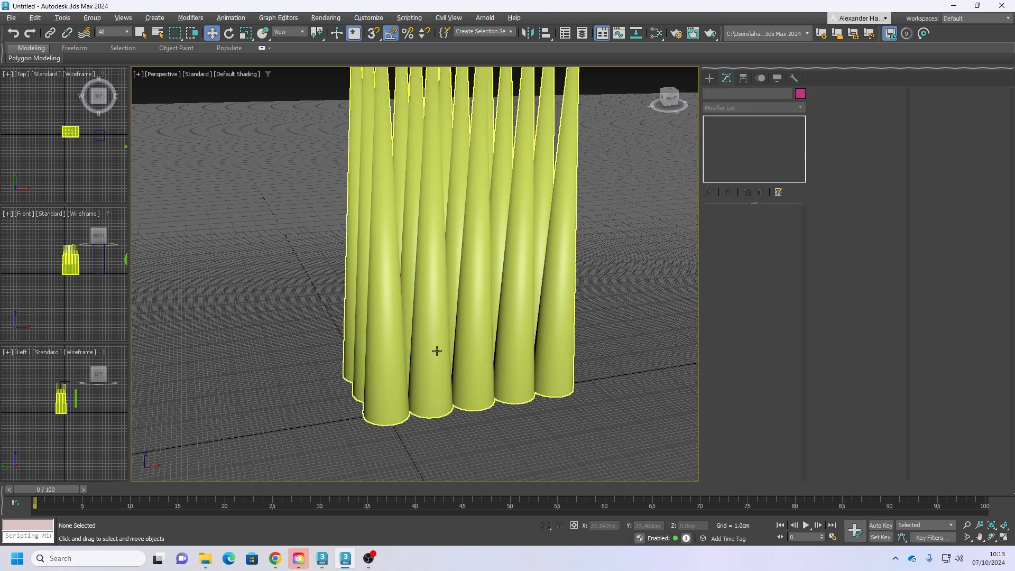
Step: Select the arrayed cones and set the array's X count to 3
scroll(437, 346, down, 3)
click(433, 344)
click(738, 285)
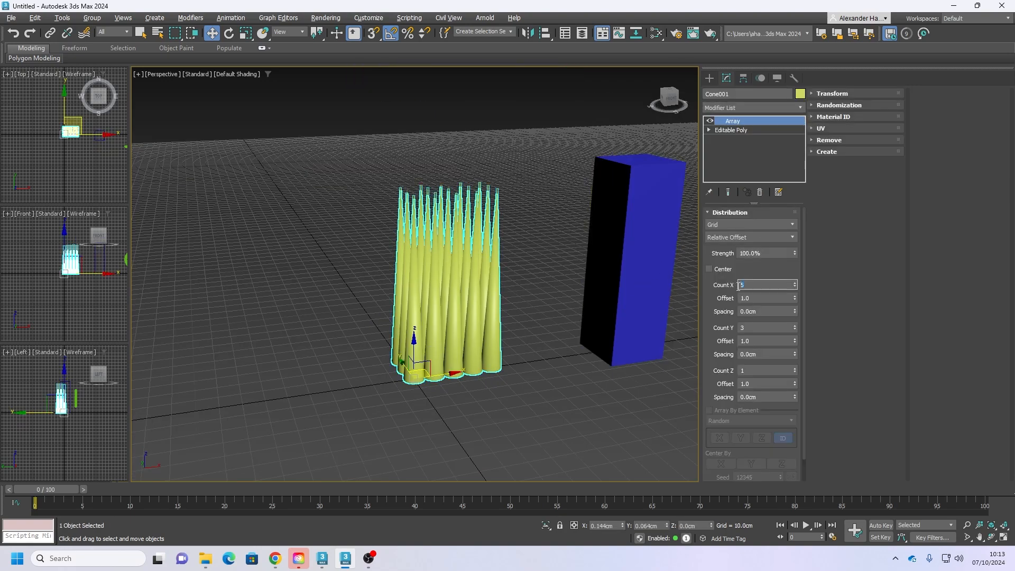
text(3)
key(Return)
Step: Examine the arrayed cones from their tips to their bases, checking their edges and the gaps between them
alt+middle_drag(476, 275, 452, 282)
scroll(440, 297, up, 3)
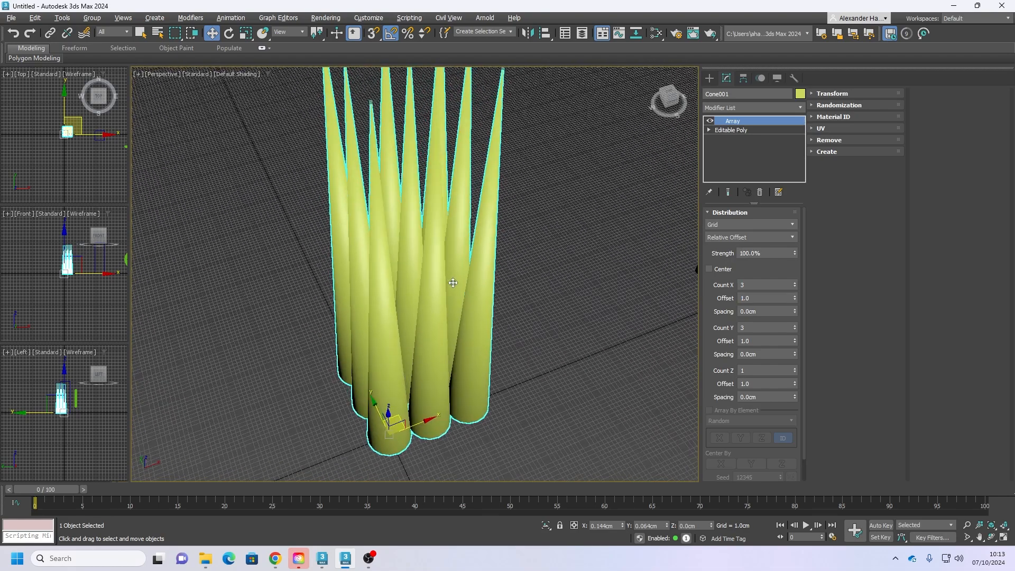
scroll(448, 278, down, 3)
scroll(454, 264, up, 5)
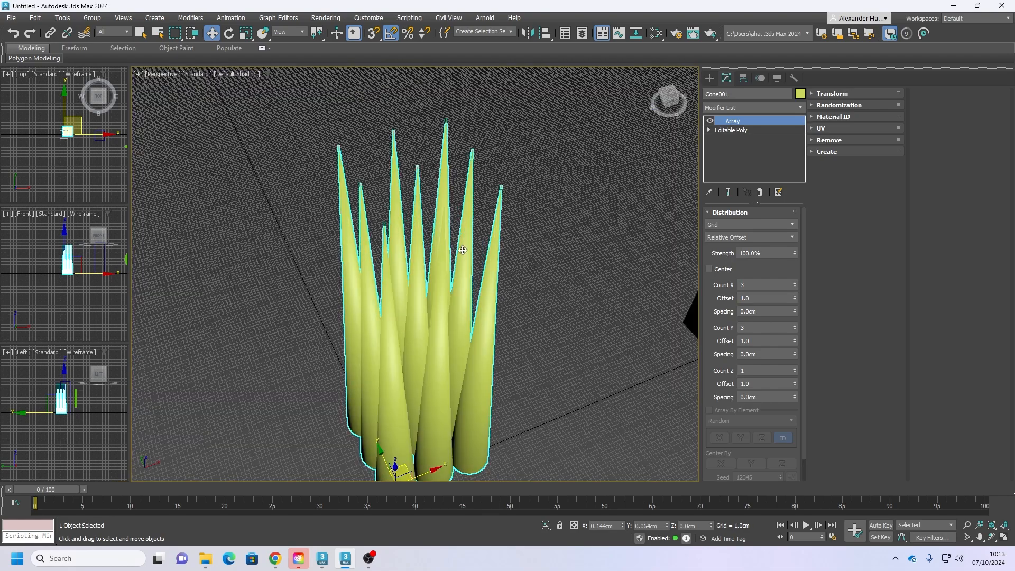
key(F4)
key(F4)
scroll(497, 236, up, 6)
scroll(499, 132, up, 3)
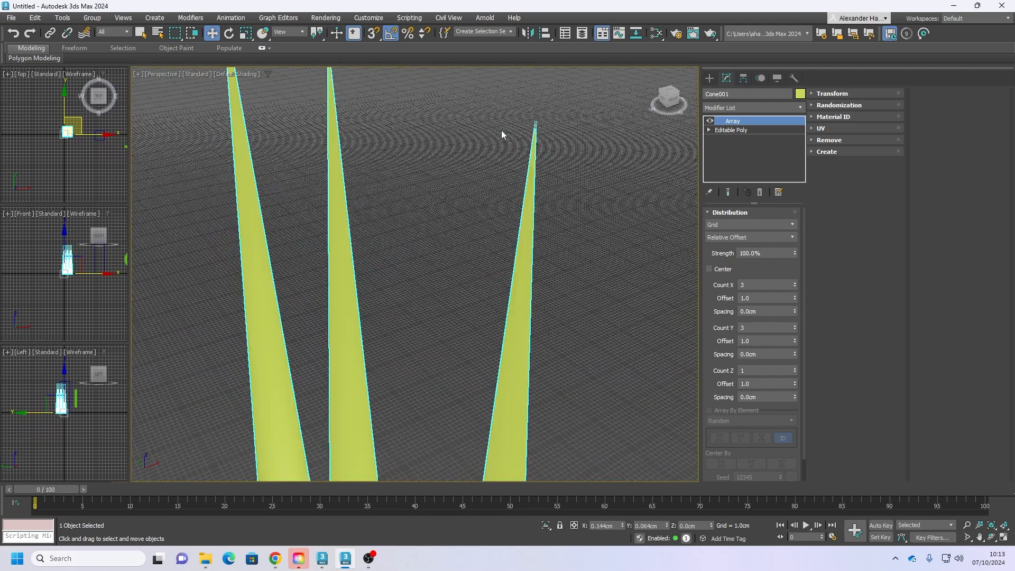
scroll(501, 133, down, 6)
alt+middle_drag(524, 231, 491, 232)
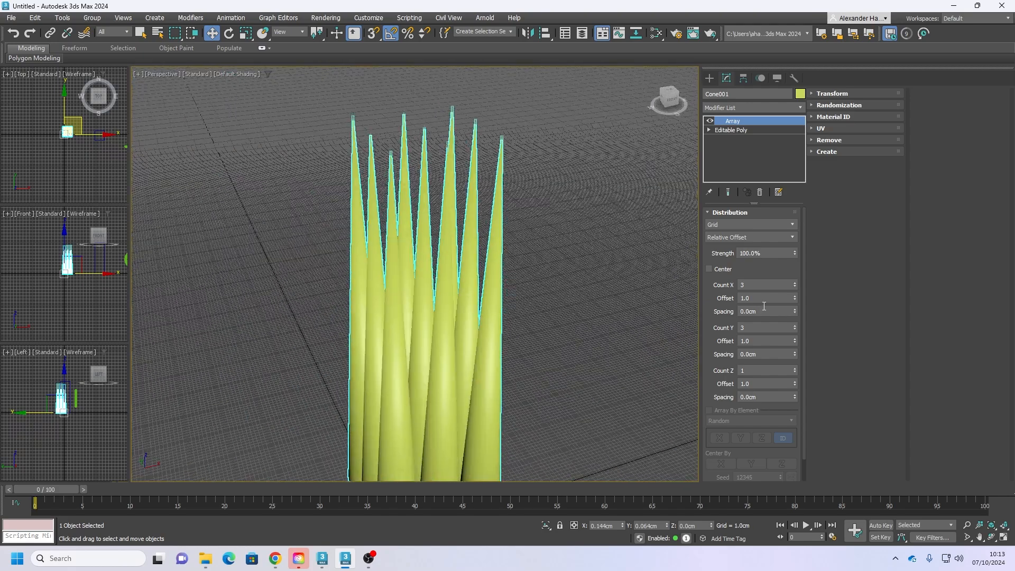
scroll(579, 344, down, 4)
alt+middle_drag(579, 345, 552, 307)
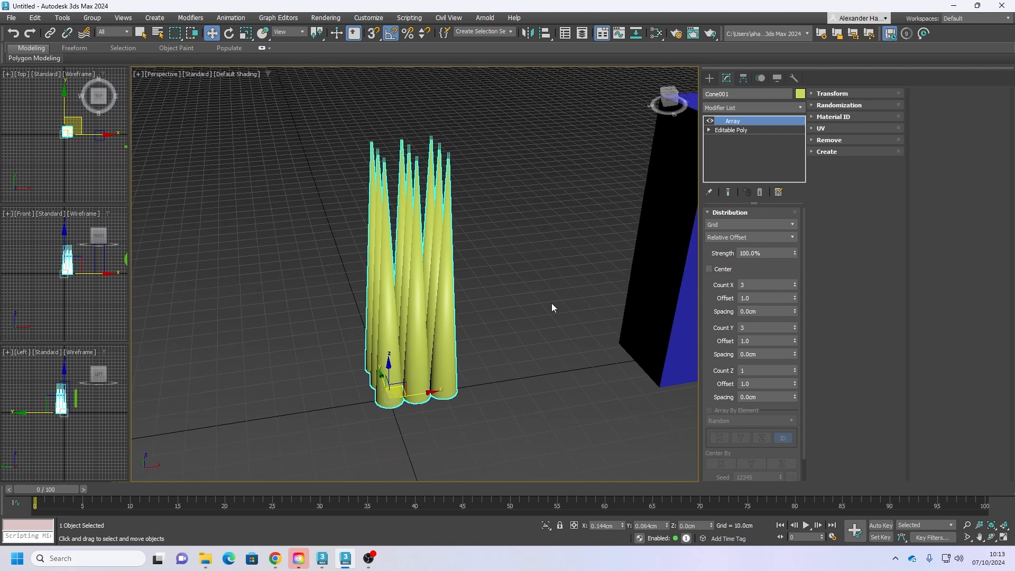
Step: Set the array's X and Y spacing to 5 cm and view the cones beside the reference box
double_click(756, 297)
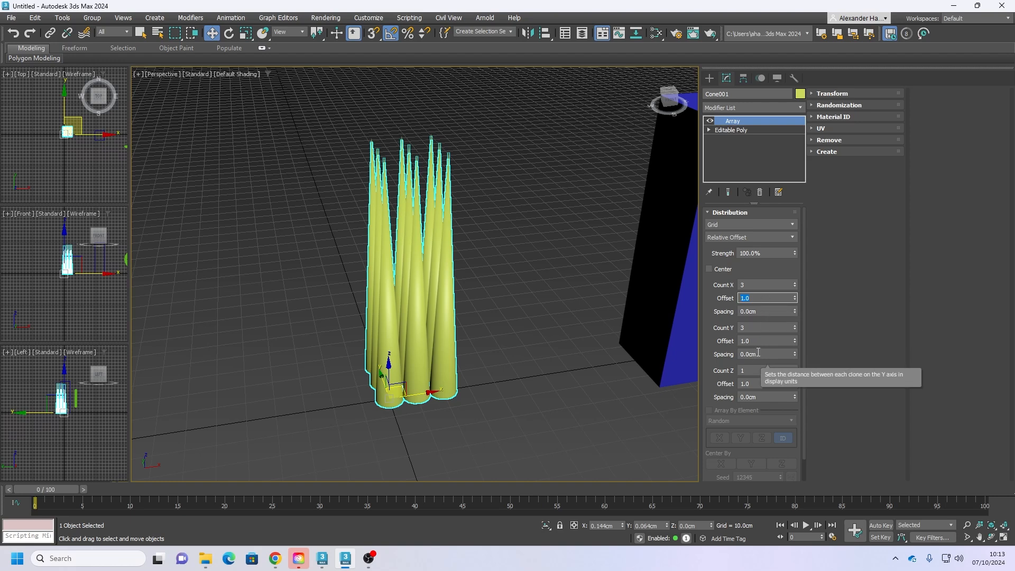
double_click(762, 310)
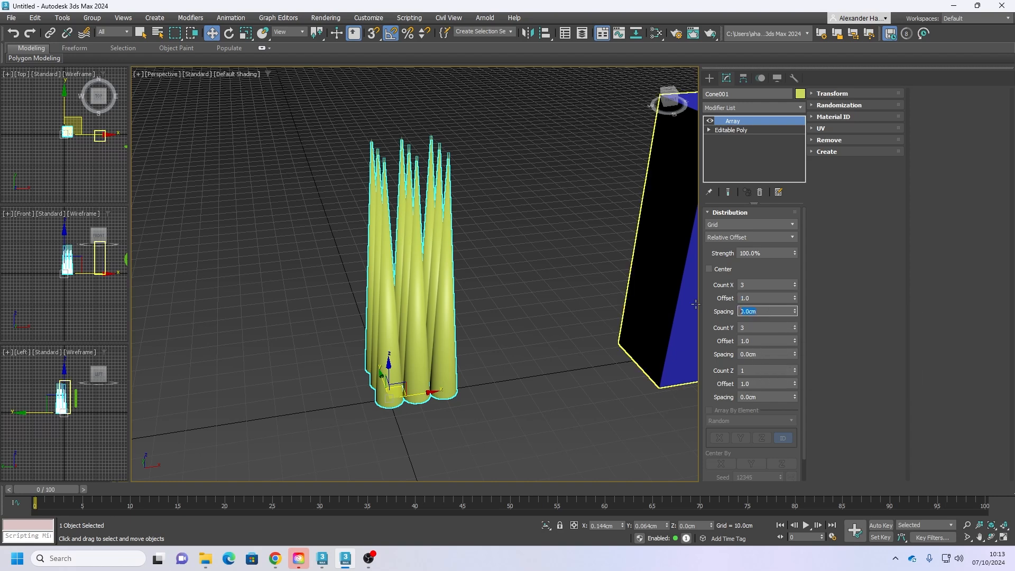
text(5)
key(Tab)
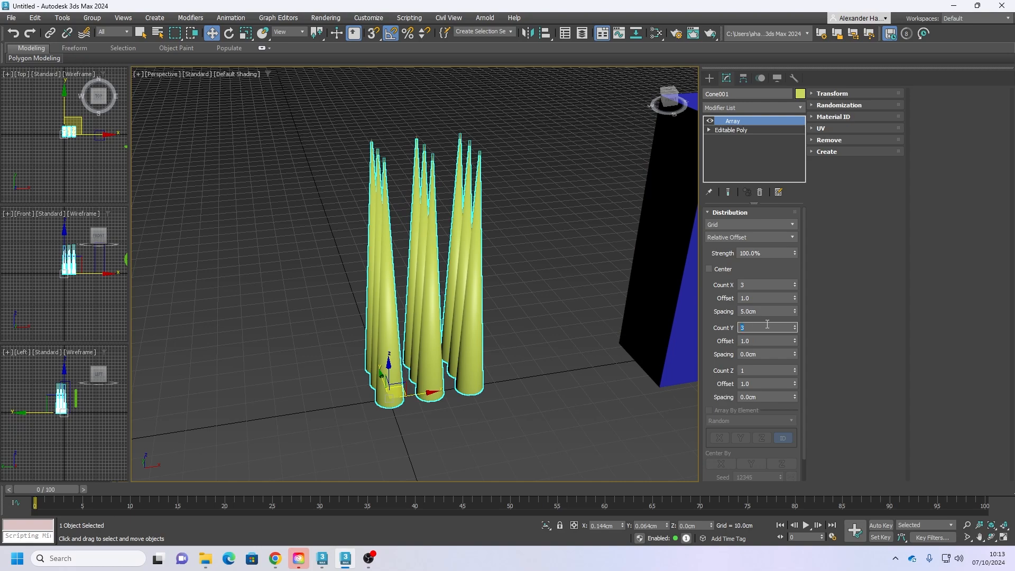
double_click(761, 354)
key(Tab)
alt+middle_drag(533, 327, 453, 322)
scroll(528, 316, down, 5)
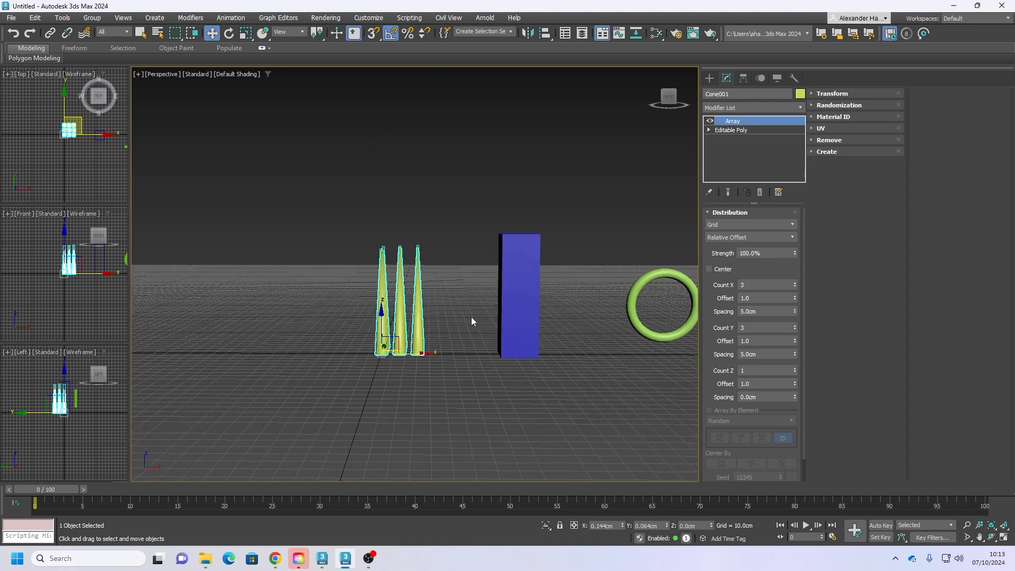
Step: Set the array's X and Y spacing to 15 cm and check the layout of the cones
double_click(761, 311)
text(15)
key(Tab)
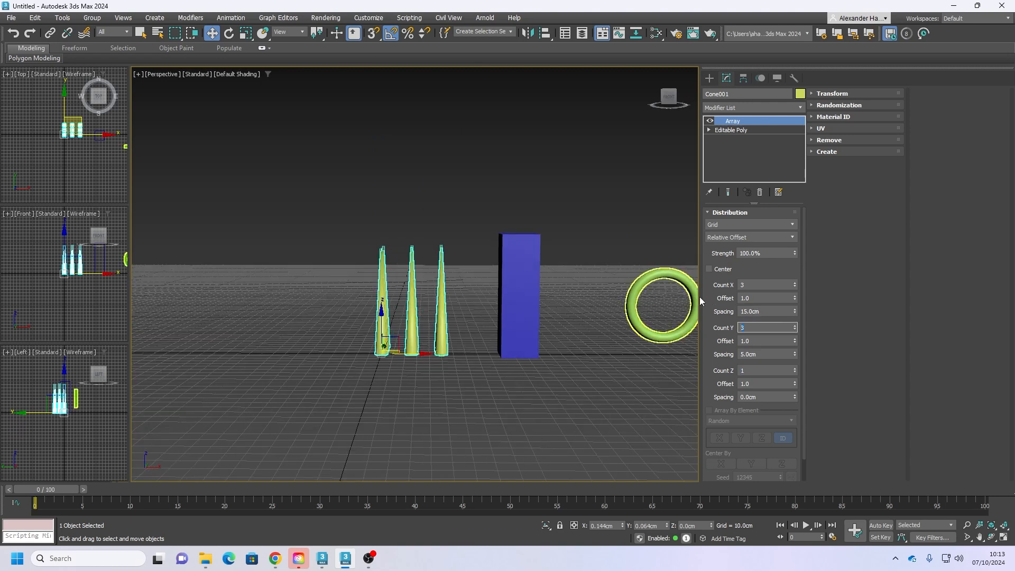
click(749, 354)
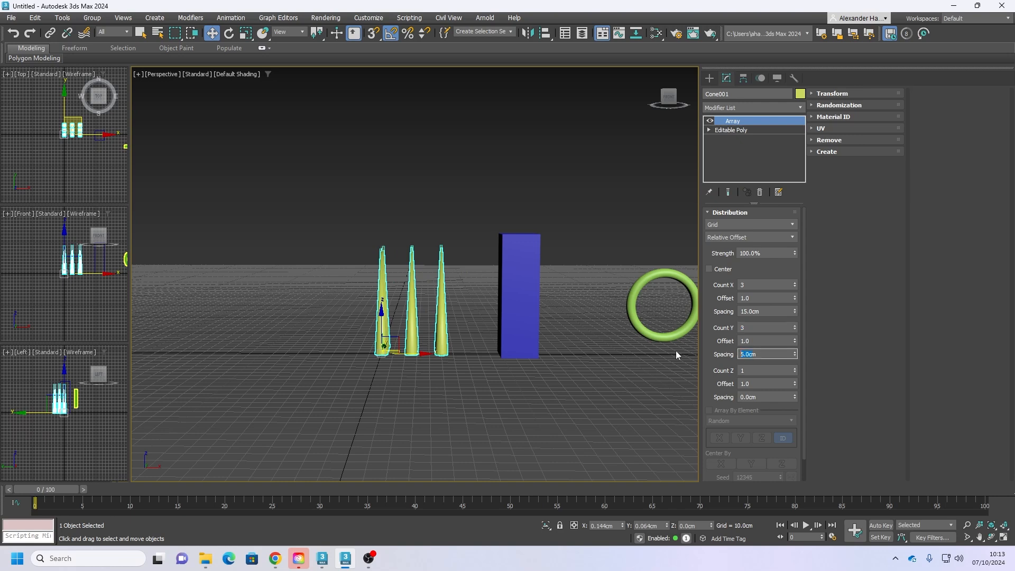
text(1500)
key(Tab)
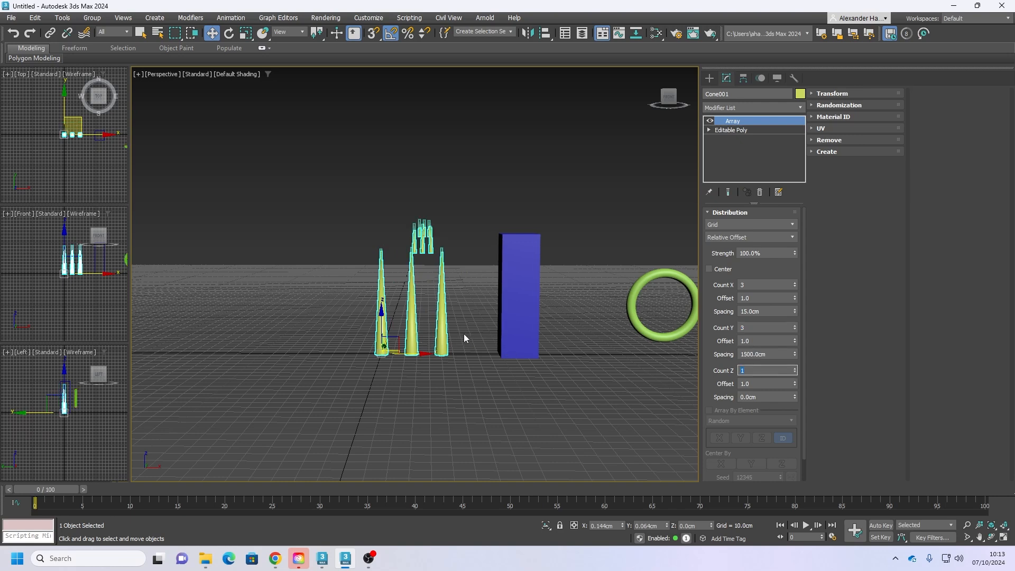
double_click(772, 354)
text(15)
key(Return)
mouse_move(464, 338)
alt+middle_down()
mouse_move(446, 333)
mouse_move(564, 349)
mouse_move(465, 364)
mouse_move(457, 401)
mouse_move(469, 336)
alt+middle_up()
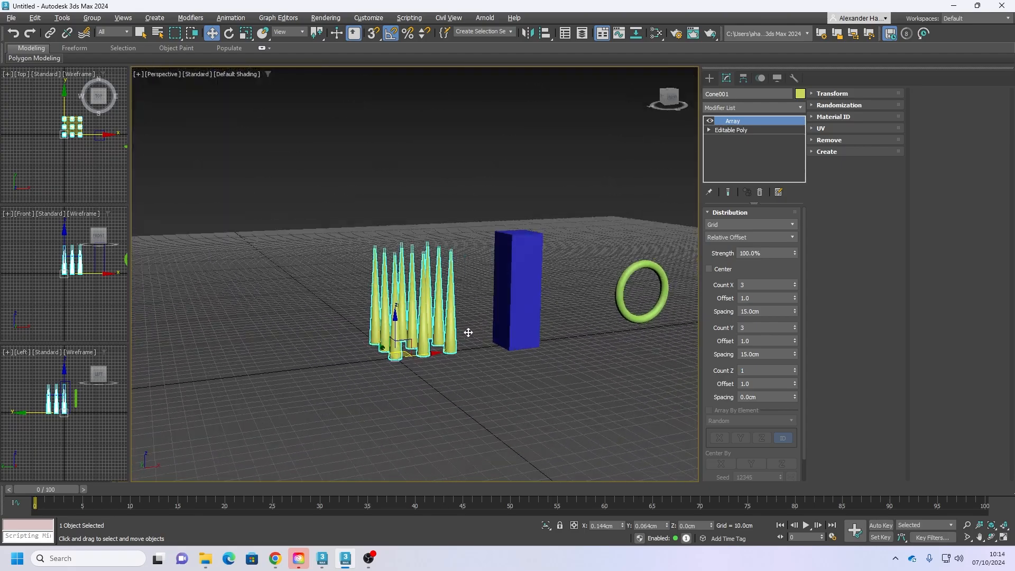
scroll(418, 292, up, 5)
scroll(417, 292, up, 3)
scroll(417, 292, down, 5)
alt+middle_drag(395, 285, 379, 333)
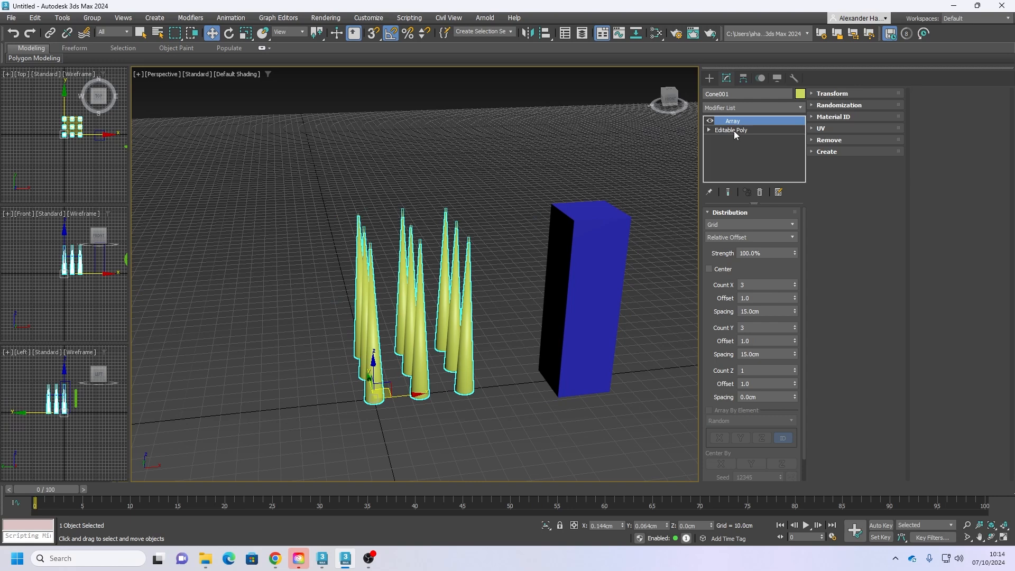
Step: Add a Weighted Normals modifier to the cone between Editable Poly and Array
click(734, 131)
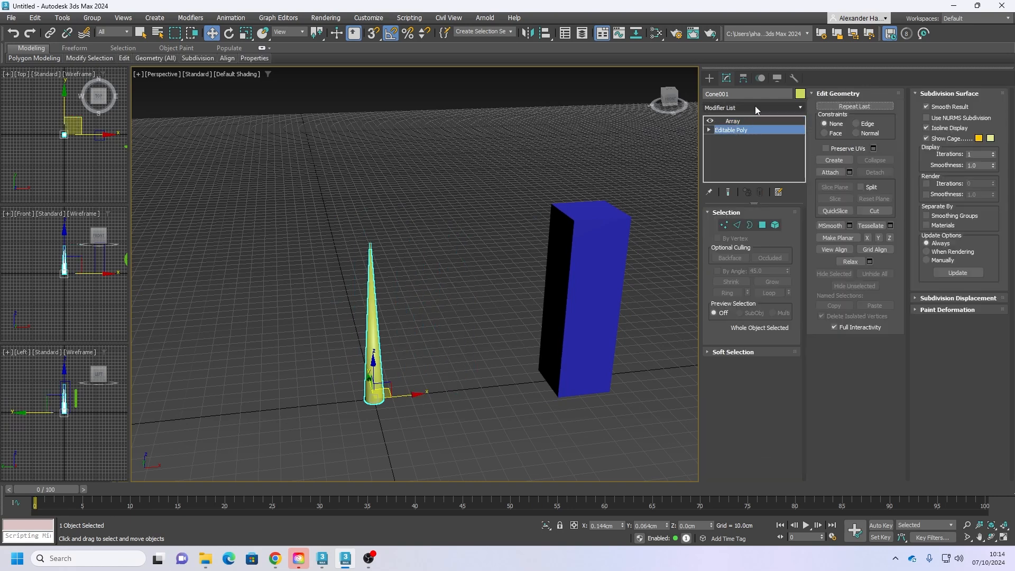
click(755, 106)
text(we)
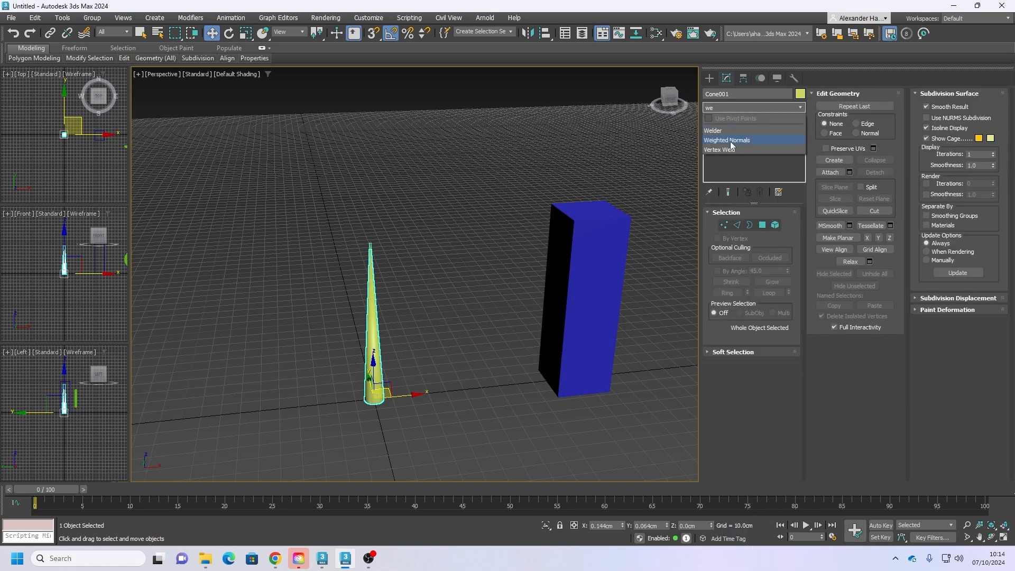
click(731, 140)
scroll(386, 382, up, 6)
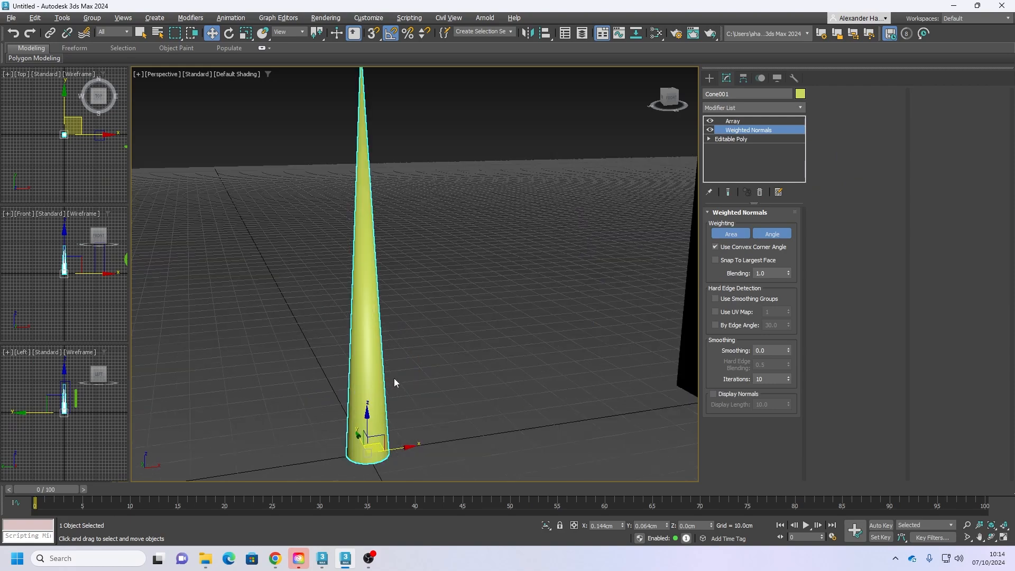
Step: Test Weighted Normals' smoothing-group, snapping and weighting options on the cone, leaving Snap To Largest Face enabled
click(716, 299)
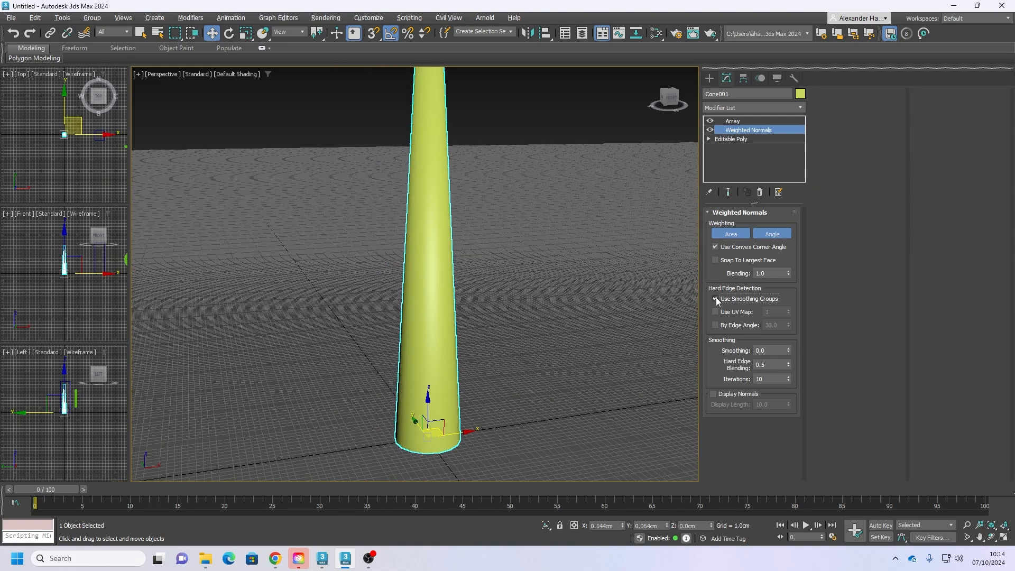
click(715, 299)
click(715, 260)
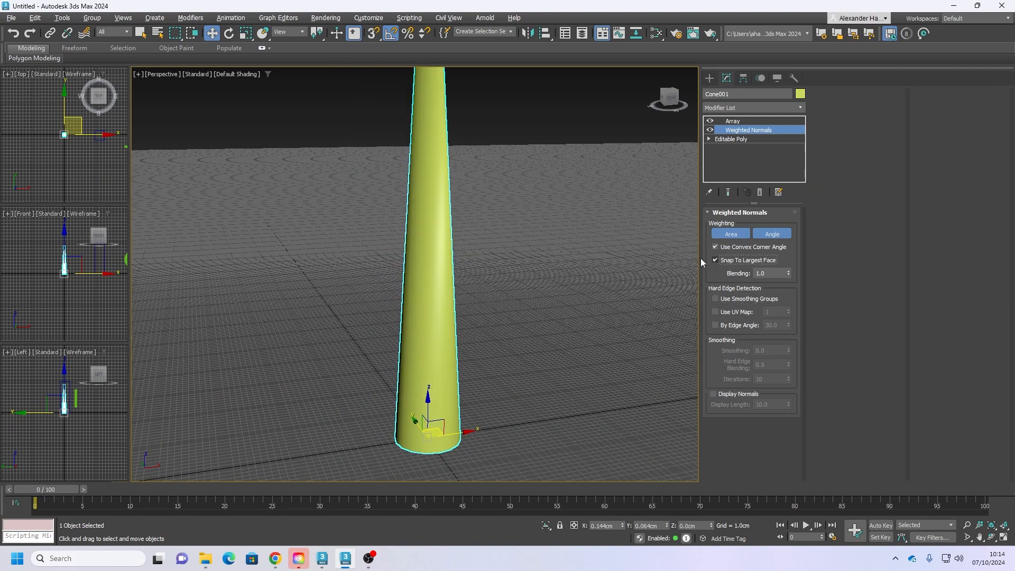
scroll(565, 259, down, 7)
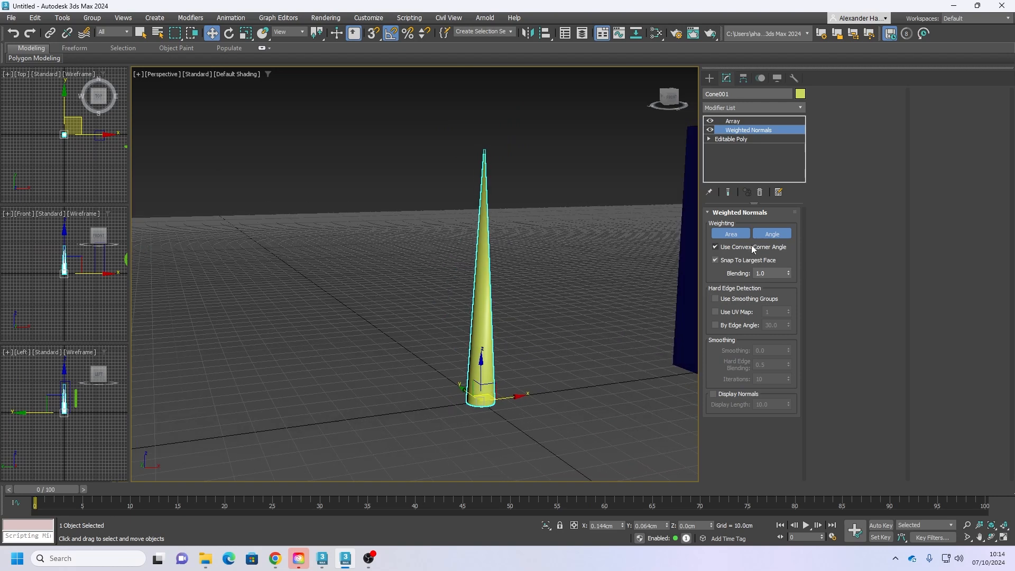
click(715, 261)
click(715, 260)
click(715, 260)
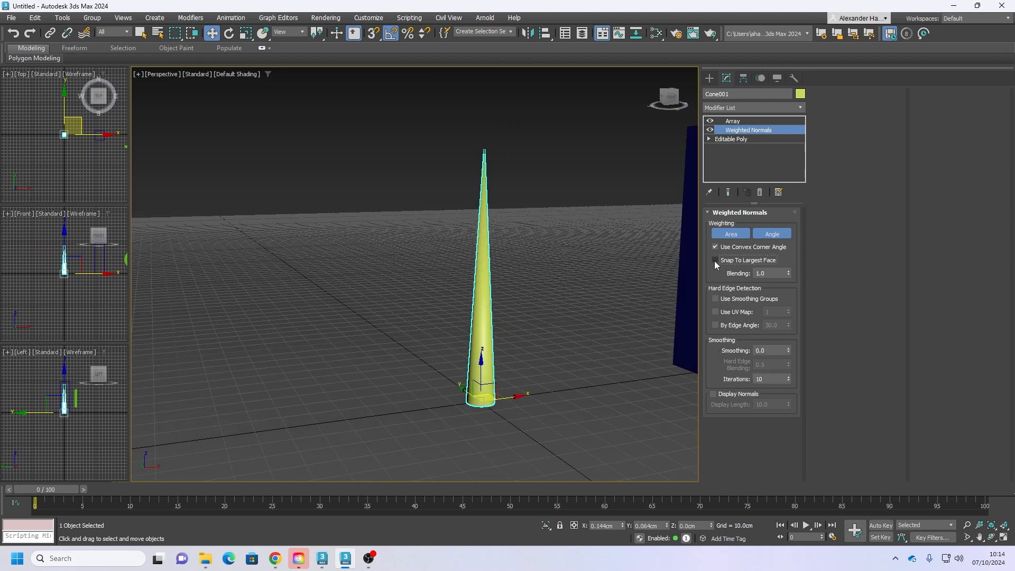
click(716, 299)
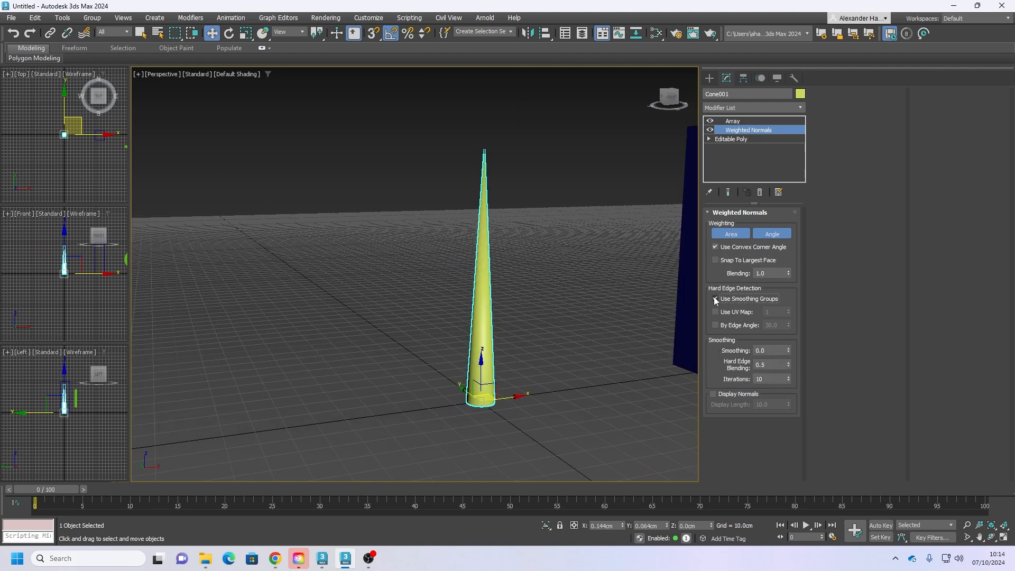
click(716, 300)
click(771, 234)
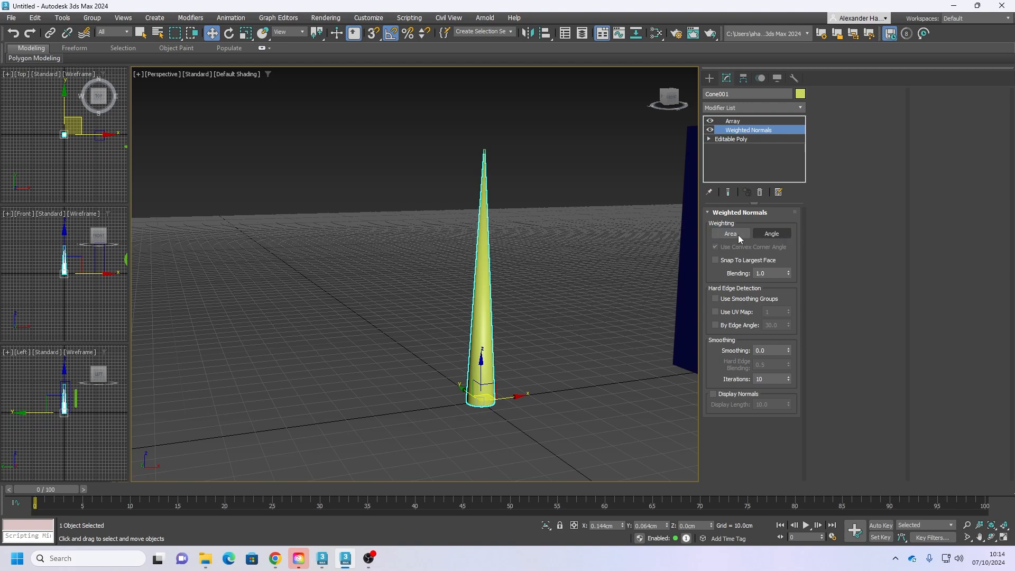
click(715, 260)
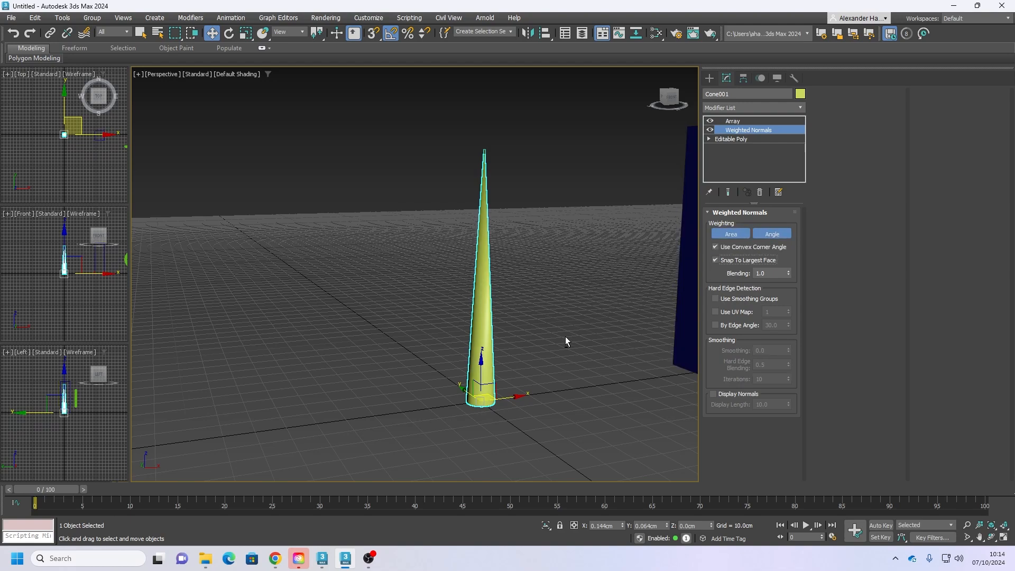
Step: Compare the cone's shading with the Weighted Normals modifier switched off and on, leaving it enabled
mouse_move(565, 338)
alt+middle_down()
mouse_move(548, 343)
mouse_move(628, 323)
mouse_move(537, 342)
mouse_move(557, 357)
alt+middle_up()
key(F4)
key(F4)
mouse_move(515, 302)
alt+middle_down()
mouse_move(502, 312)
mouse_move(503, 275)
alt+middle_up()
click(711, 130)
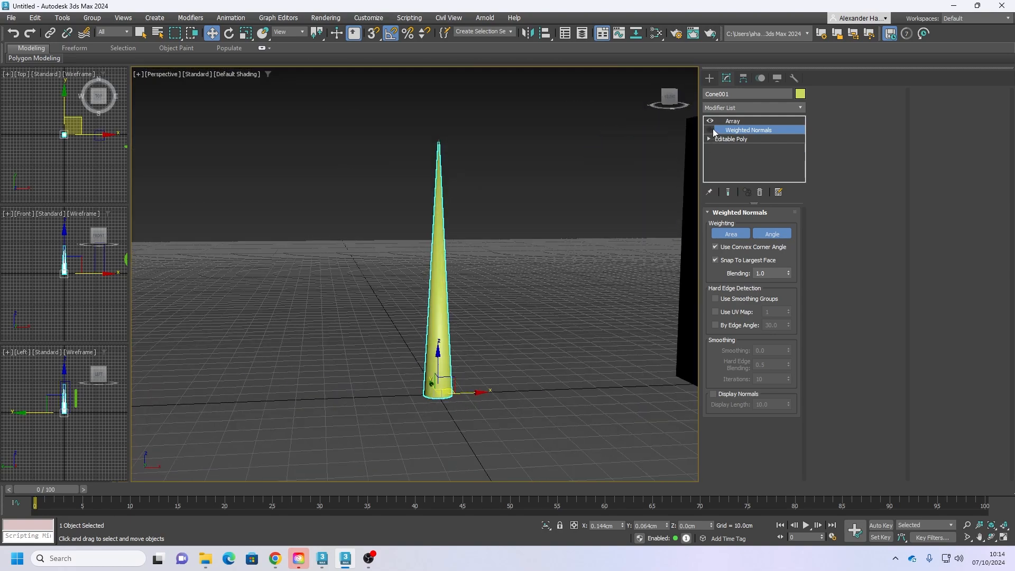
click(711, 130)
click(711, 131)
click(712, 130)
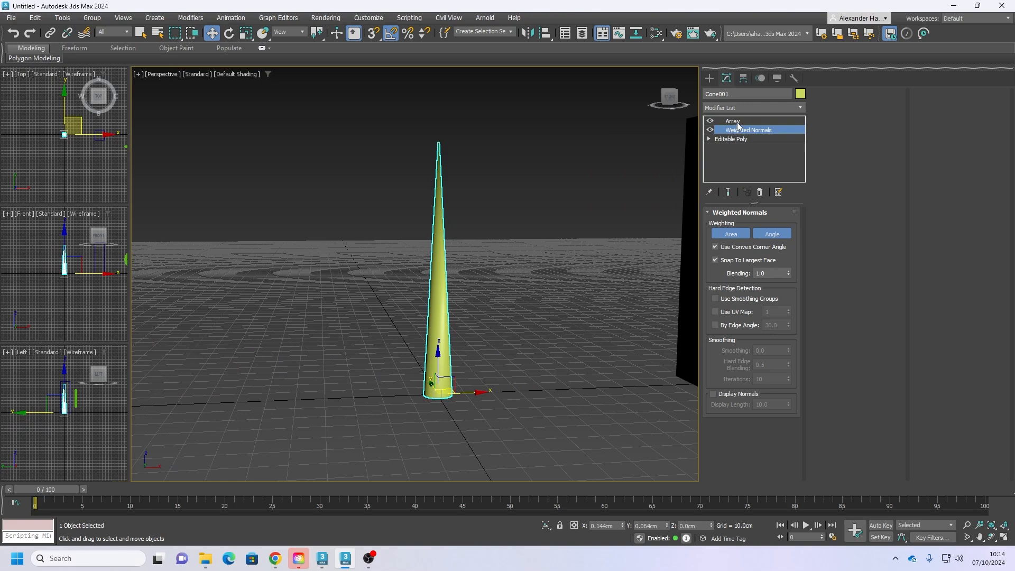
Step: Return to the Array modifier and inspect the shading of all the cones from several angles
click(739, 124)
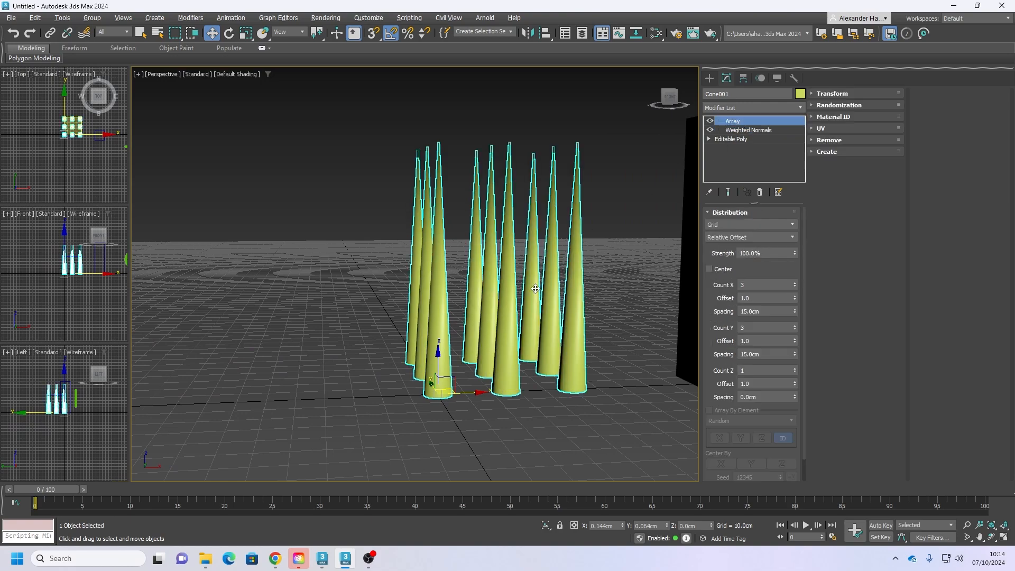
alt+middle_drag(437, 351, 447, 311)
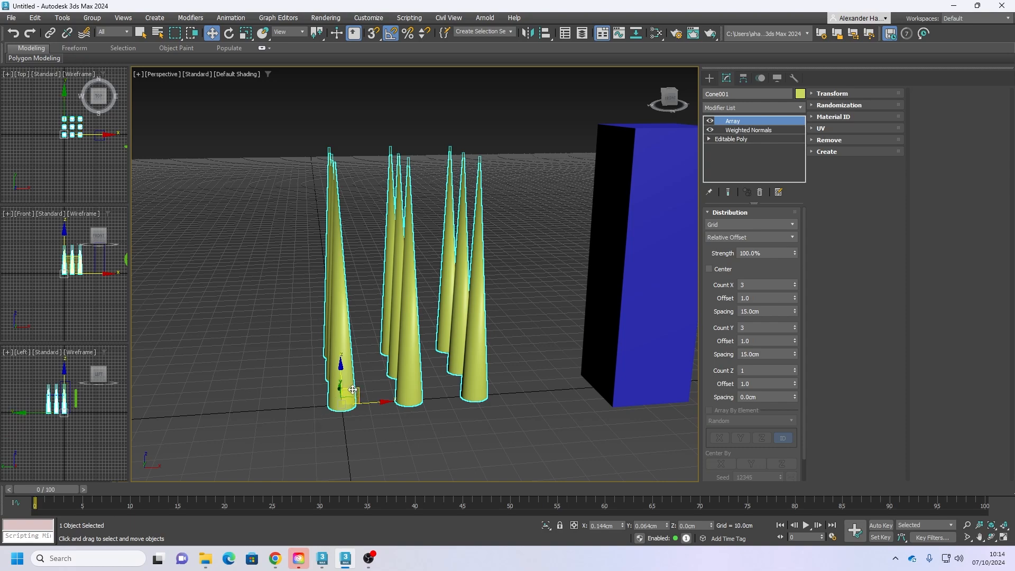
mouse_move(360, 391)
alt+middle_down()
mouse_move(365, 370)
mouse_move(376, 394)
alt+middle_up()
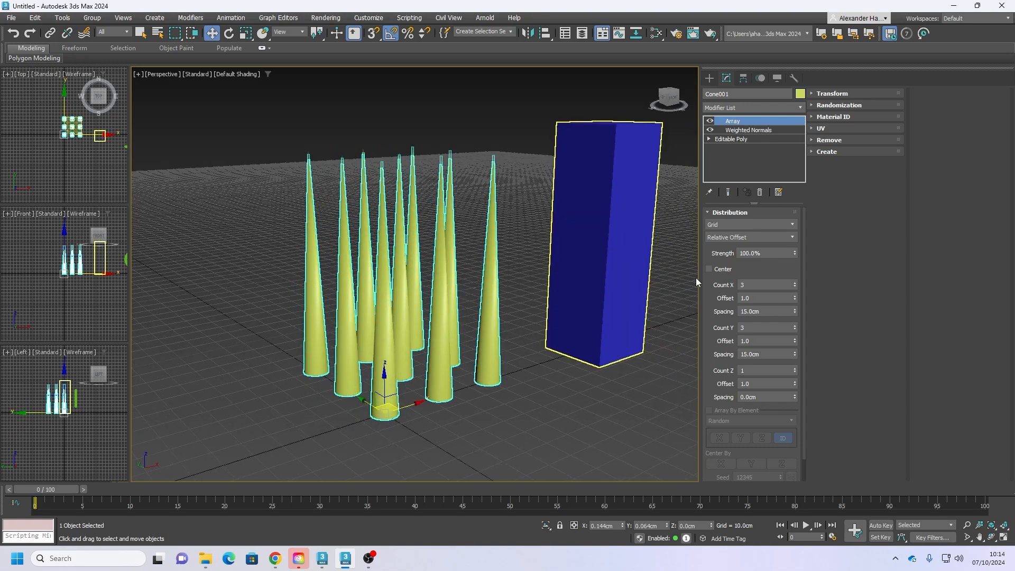
alt+middle_drag(509, 308, 453, 396)
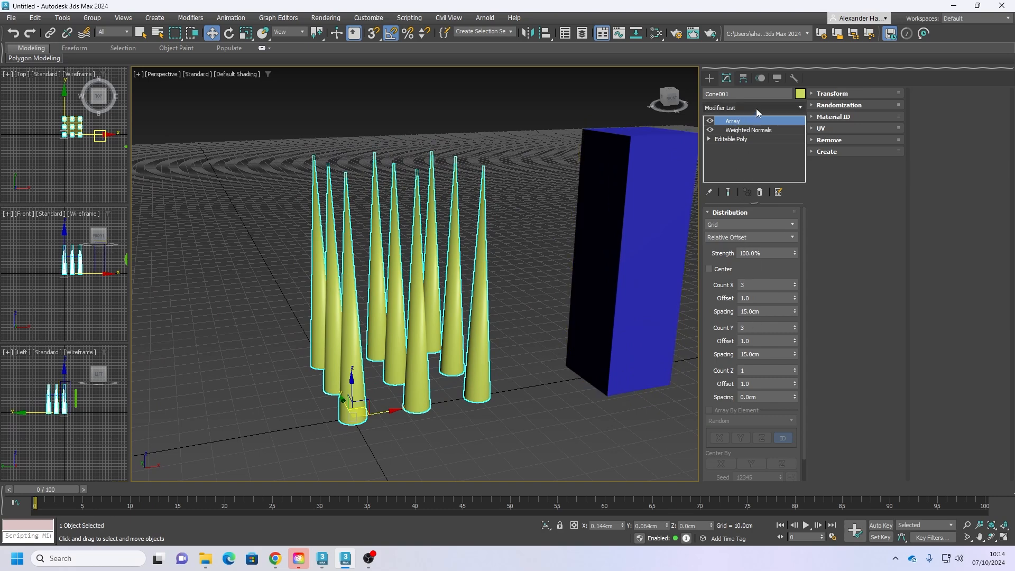
Step: Add an Unwrap UVW modifier directly above Weighted Normals and open its UV editor
click(739, 132)
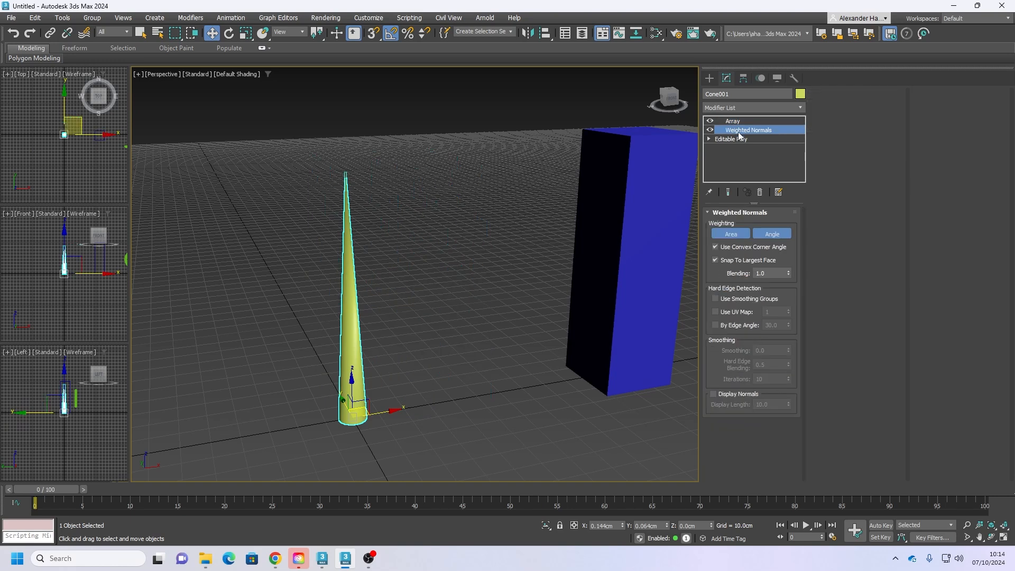
click(757, 107)
text(un)
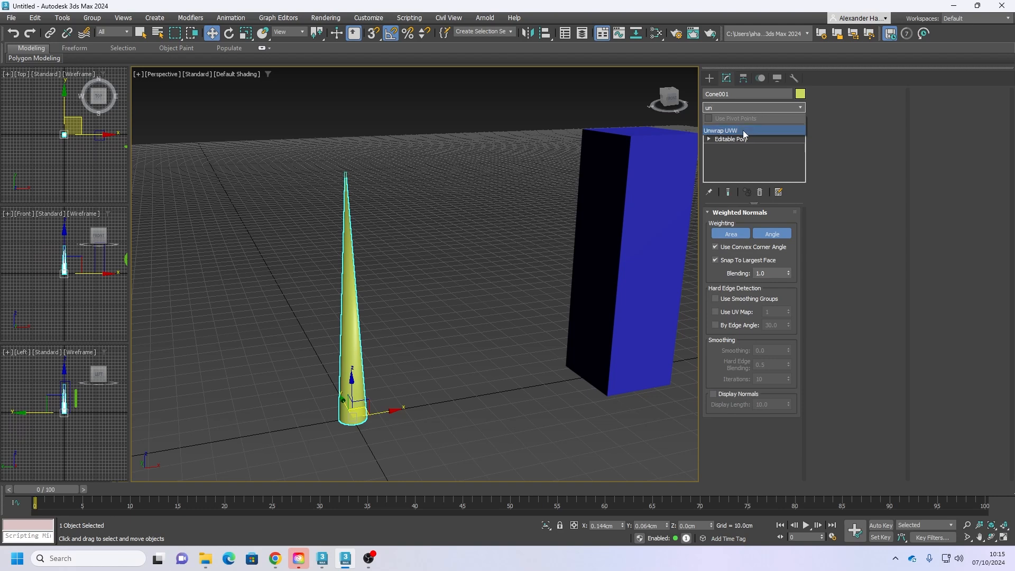
click(743, 130)
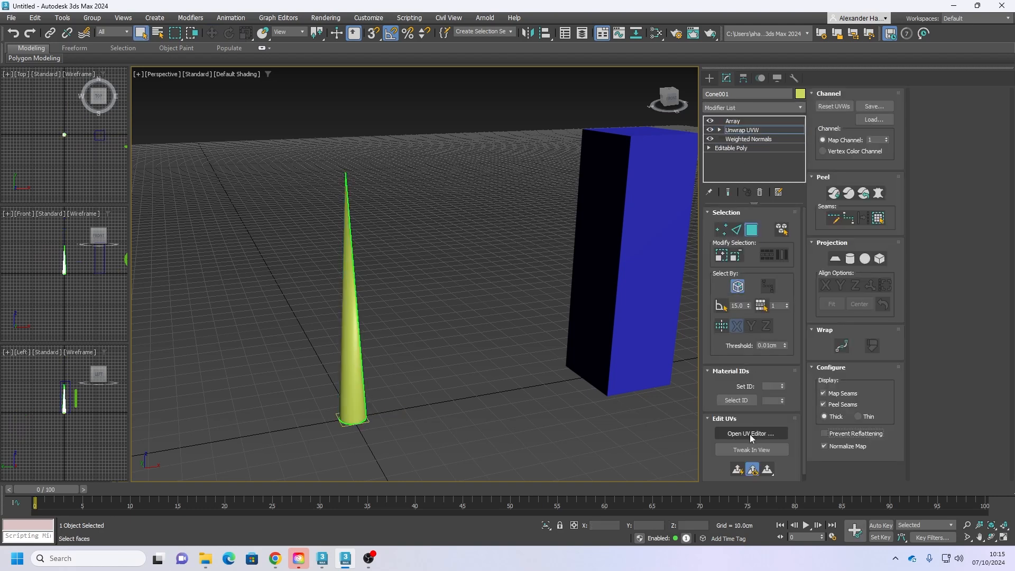
click(750, 433)
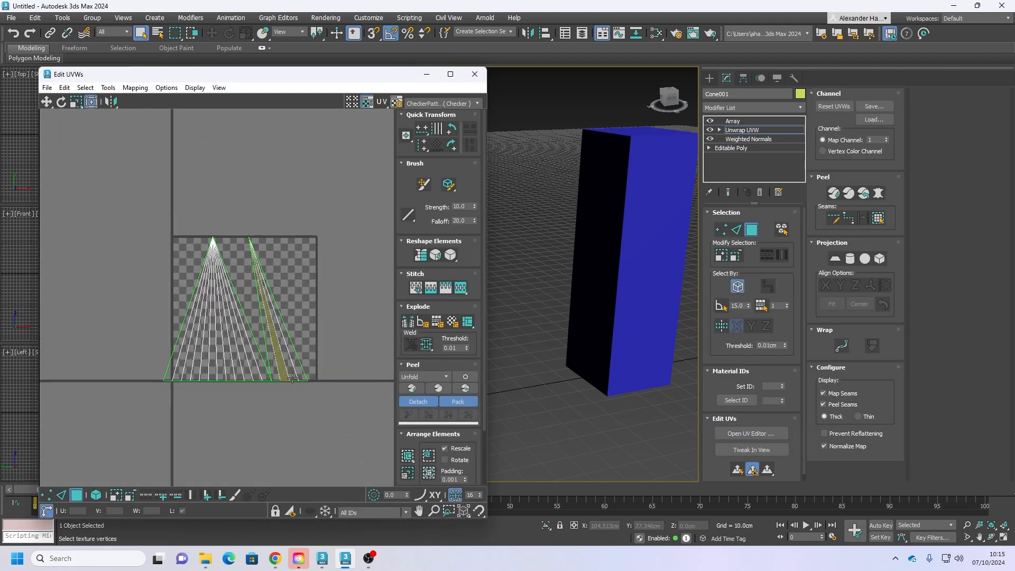
Step: Select all the cone's UV polygons and move the UV editor beside the cone, keeping both in view to compare the selection
drag(340, 405, 122, 222)
drag(274, 74, 833, 75)
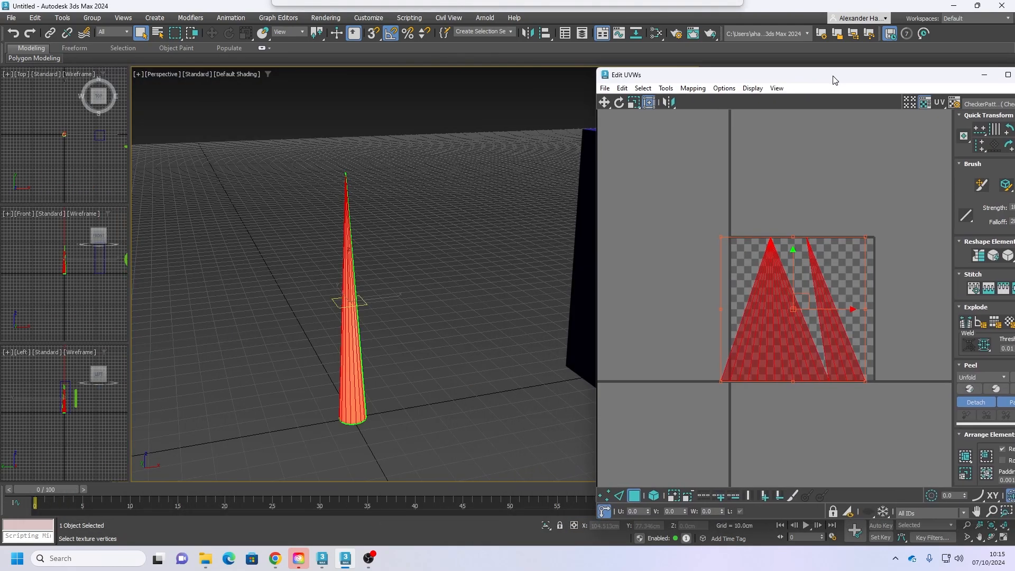
alt+middle_drag(385, 281, 559, 291)
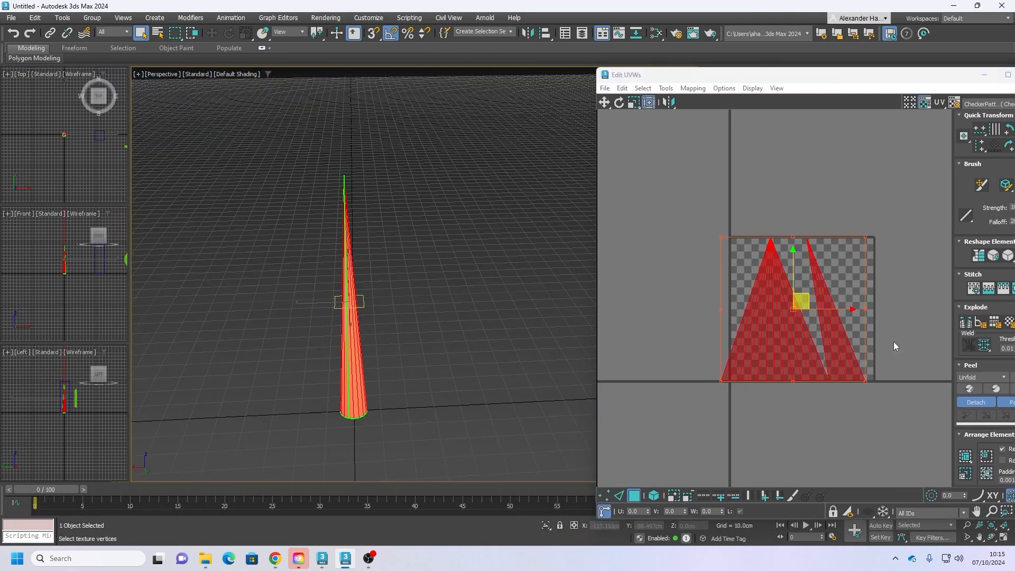
drag(734, 75, 641, 71)
alt+middle_drag(369, 259, 433, 255)
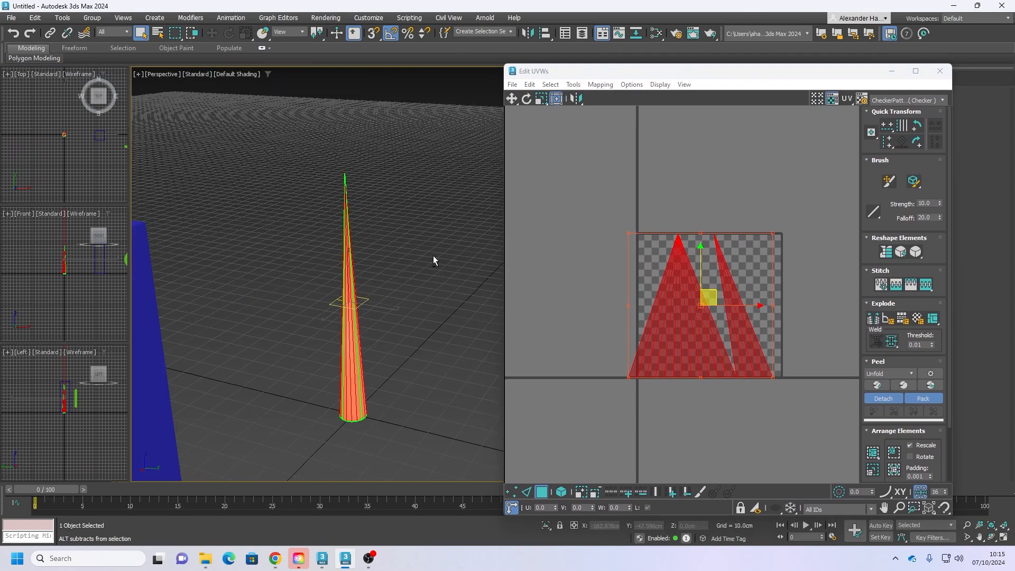
Step: In edge mode, select the larger UV shell's sloping border edge that faces the smaller shell
scroll(688, 422, up, 2)
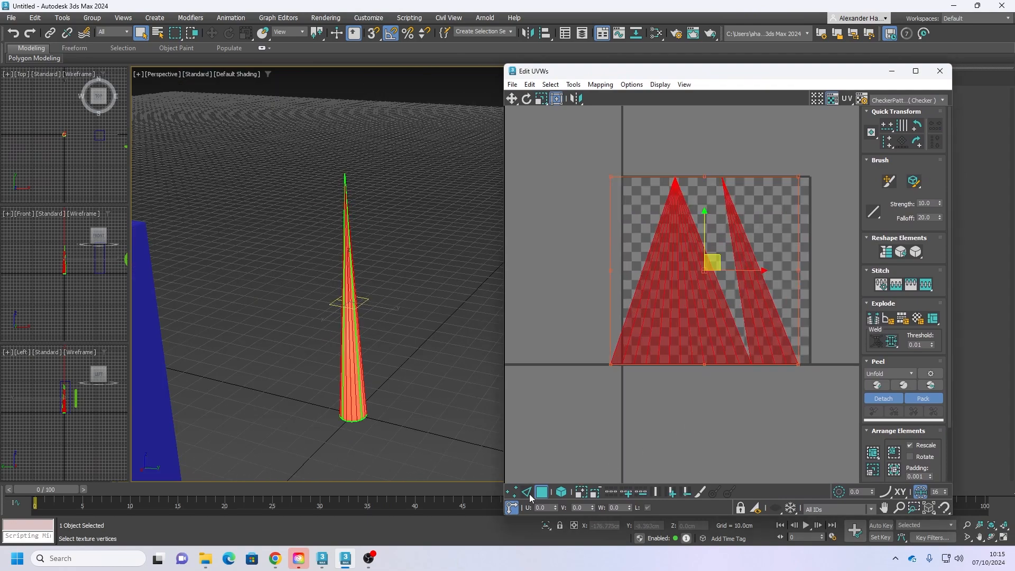
click(529, 494)
scroll(711, 256, up, 3)
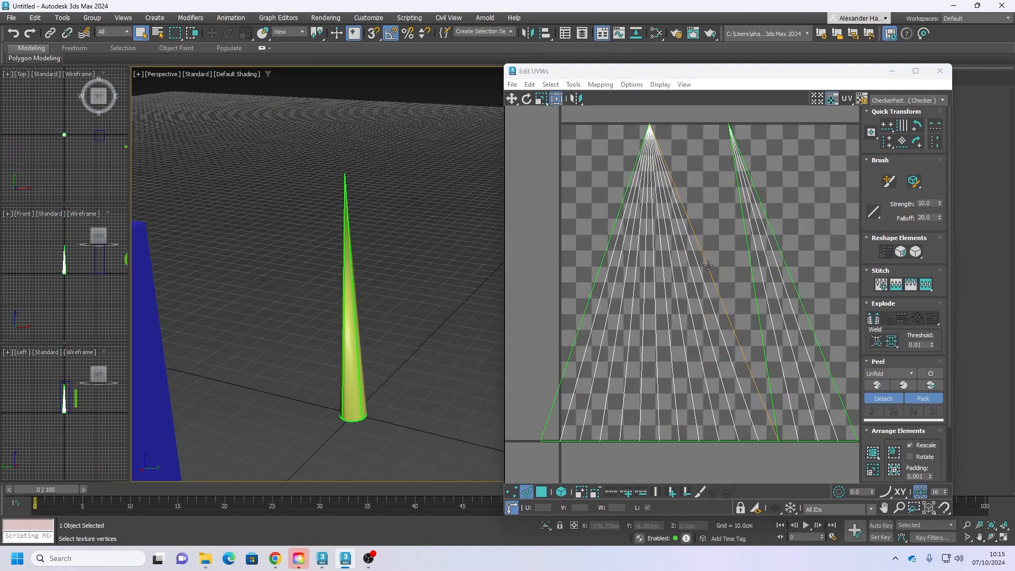
click(708, 265)
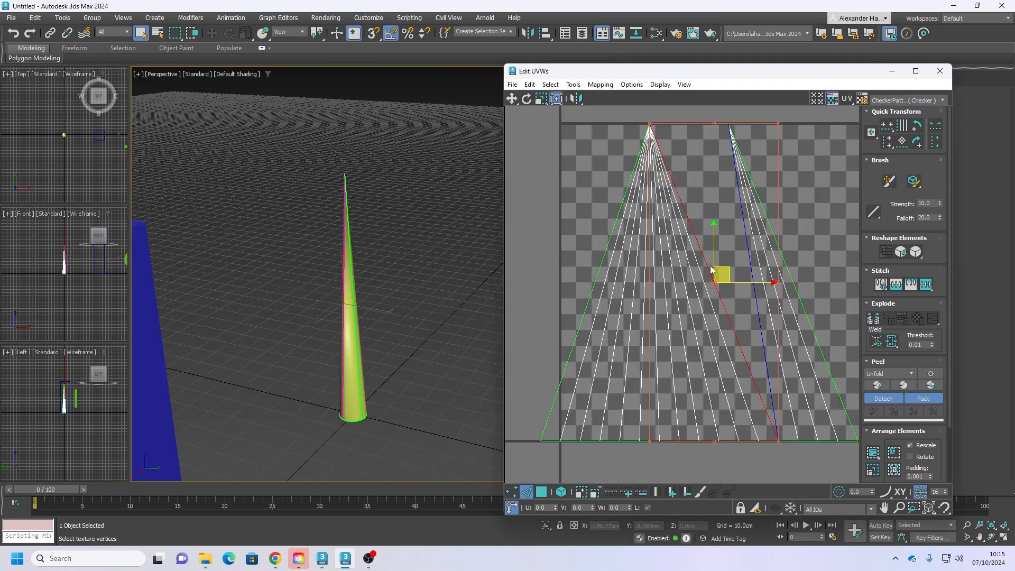
Step: Stitch the two separate UV pieces of the cone together into a single shell
click(919, 280)
middle_drag(784, 210, 753, 211)
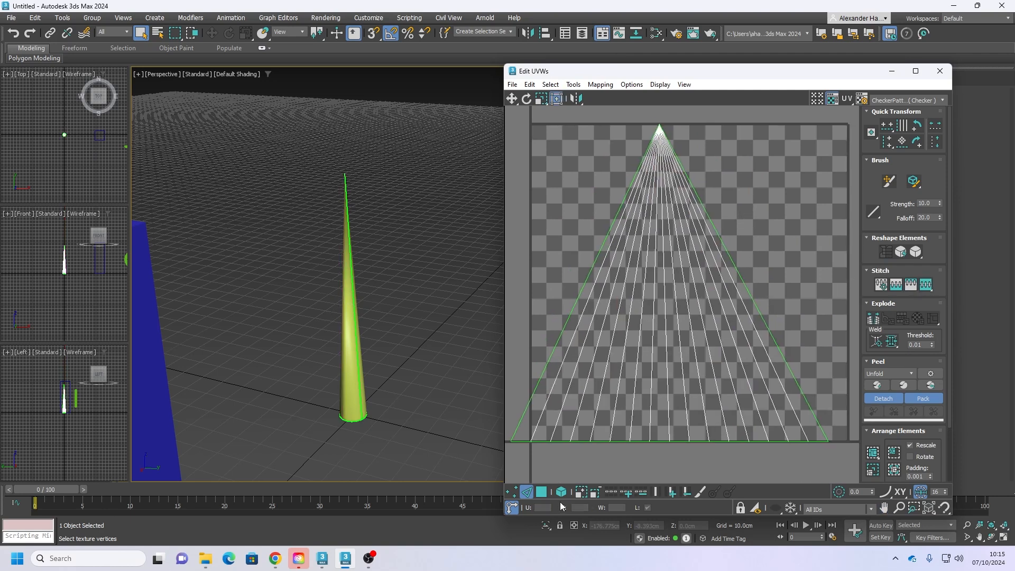
Step: Move the cone shell's apex and base vertices sideways so the triangular shell sits centred within the UV tile
click(512, 492)
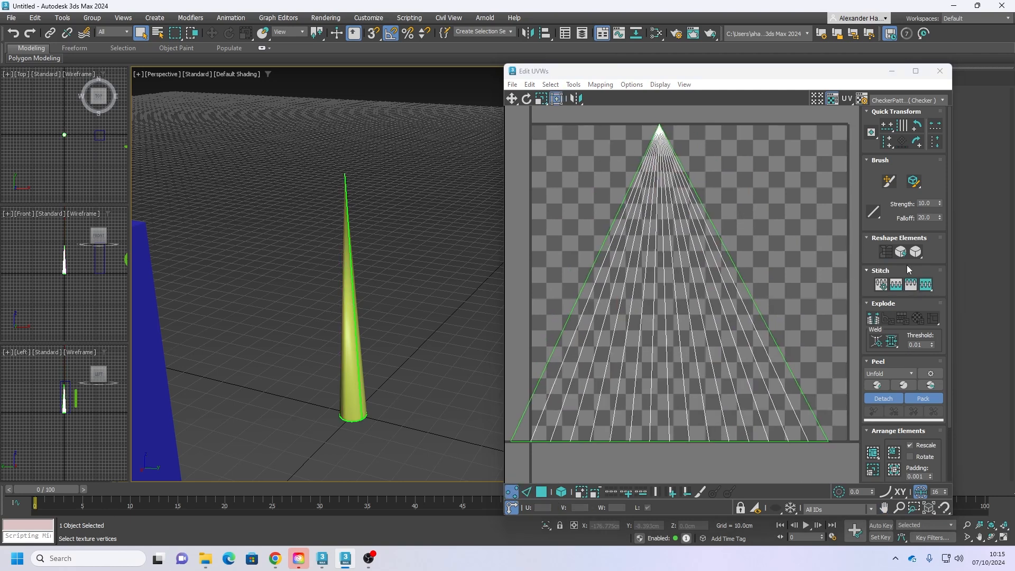
scroll(671, 271, down, 2)
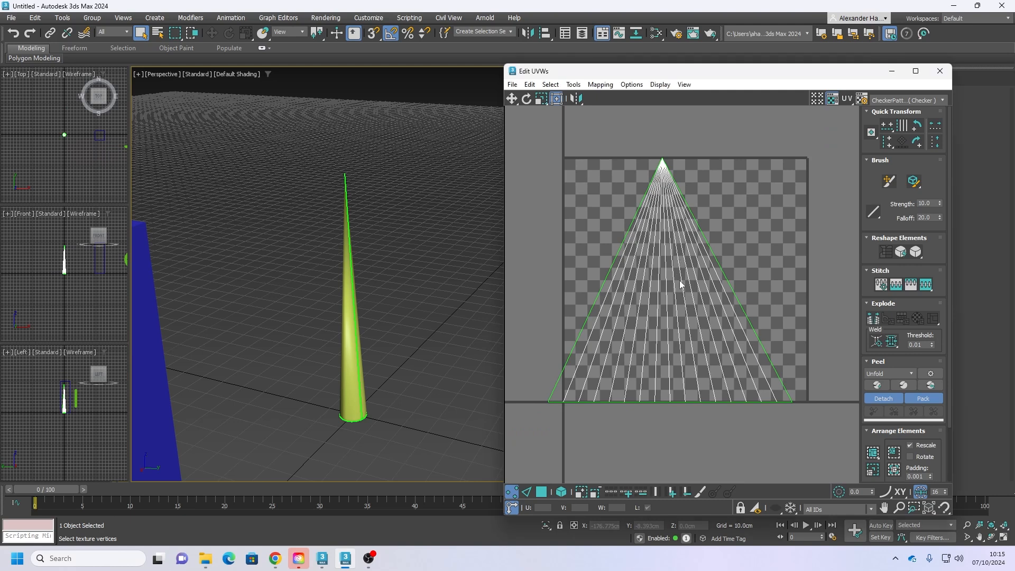
key(ctrl+a)
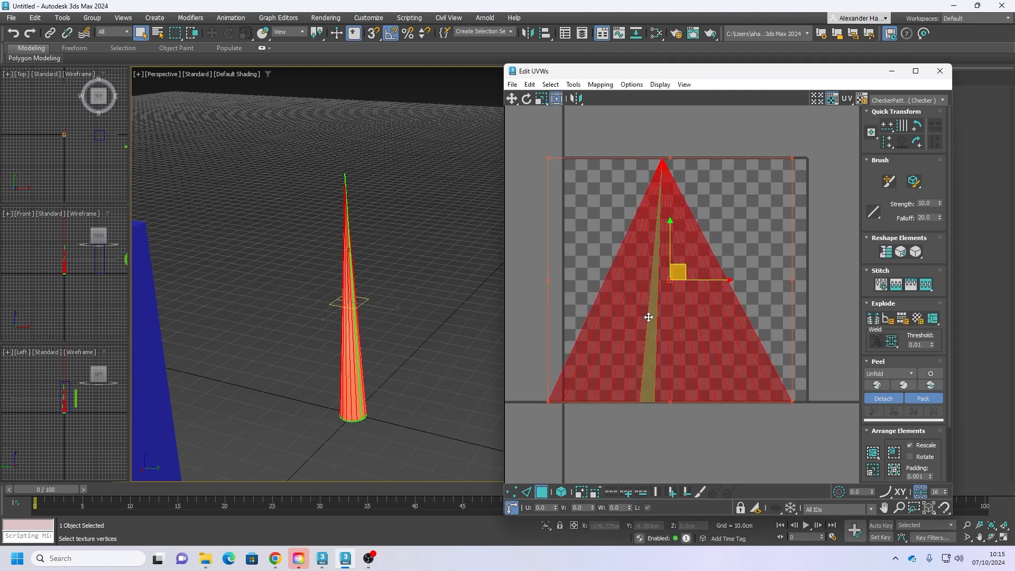
click(511, 492)
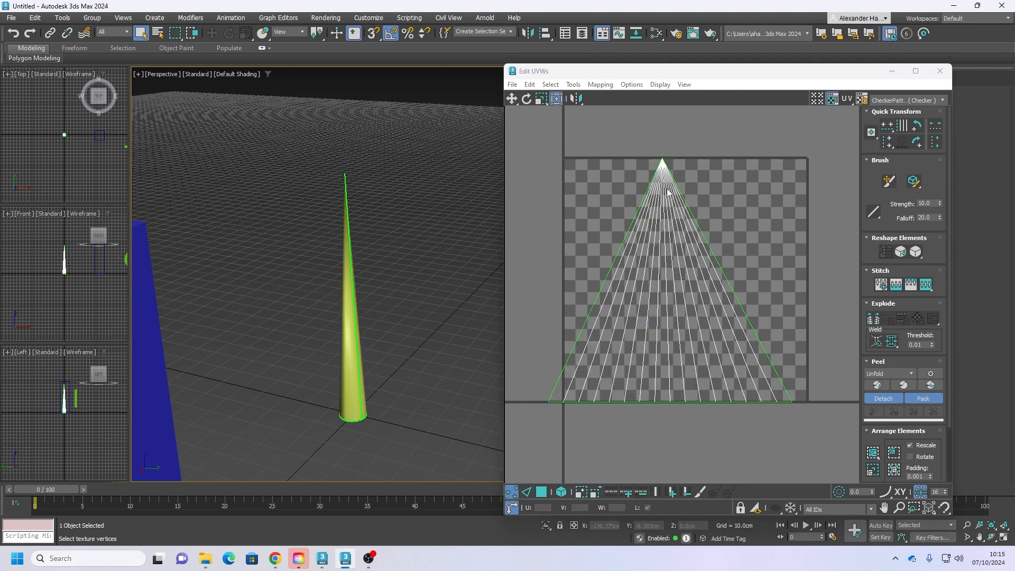
drag(609, 182, 714, 161)
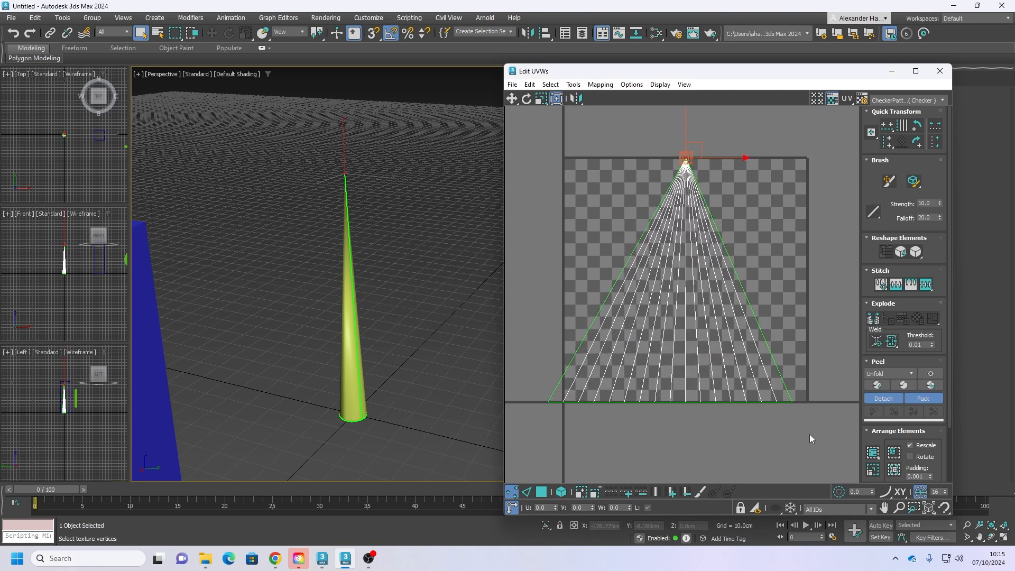
drag(809, 434, 507, 373)
drag(720, 403, 734, 401)
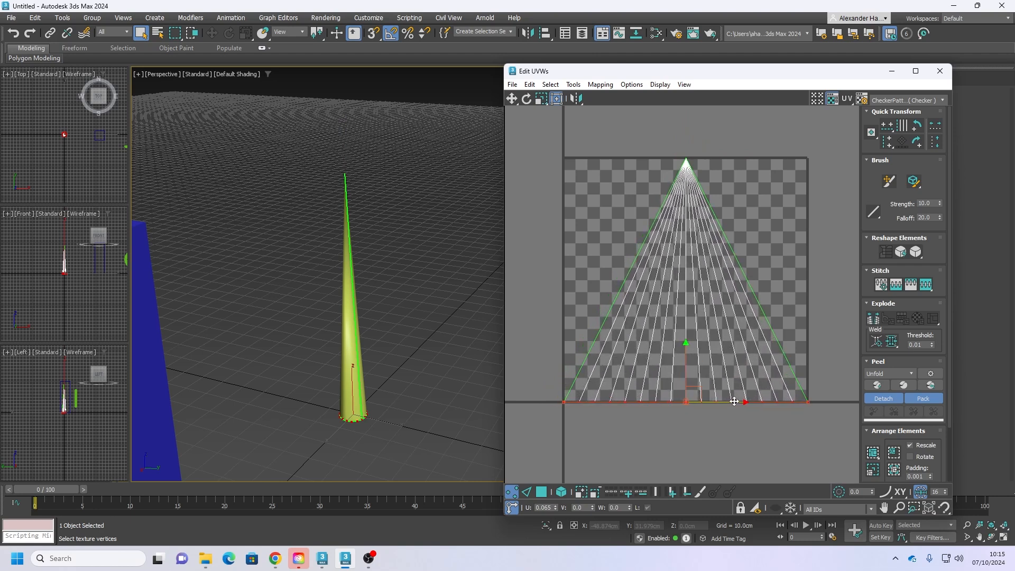
click(741, 437)
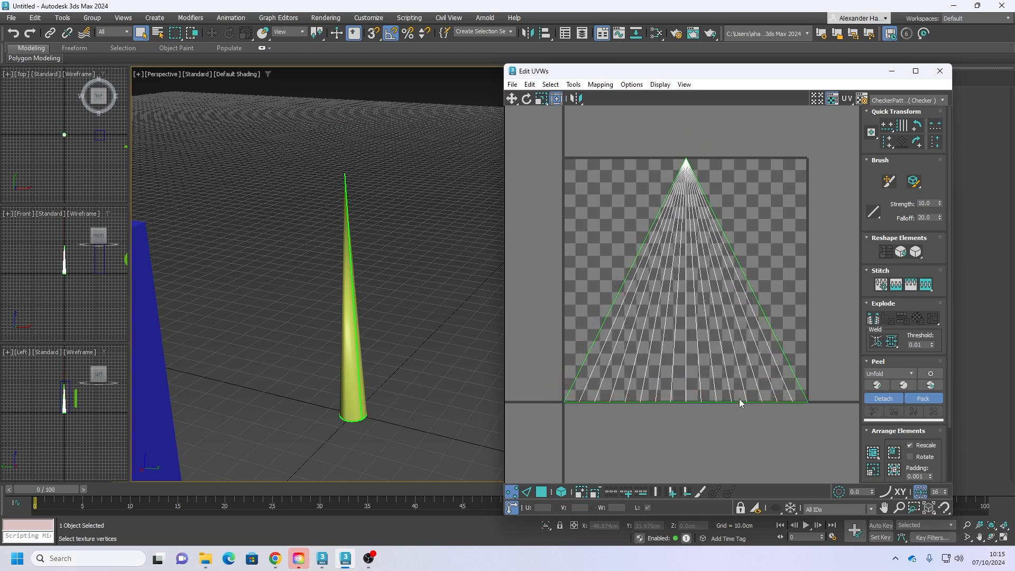
Step: Display the Texture Checker map on the cone and inspect its distortion from the base up to the tip
click(887, 100)
click(893, 120)
alt+middle_drag(379, 316, 402, 328)
scroll(354, 328, up, 7)
middle_drag(332, 336, 349, 278)
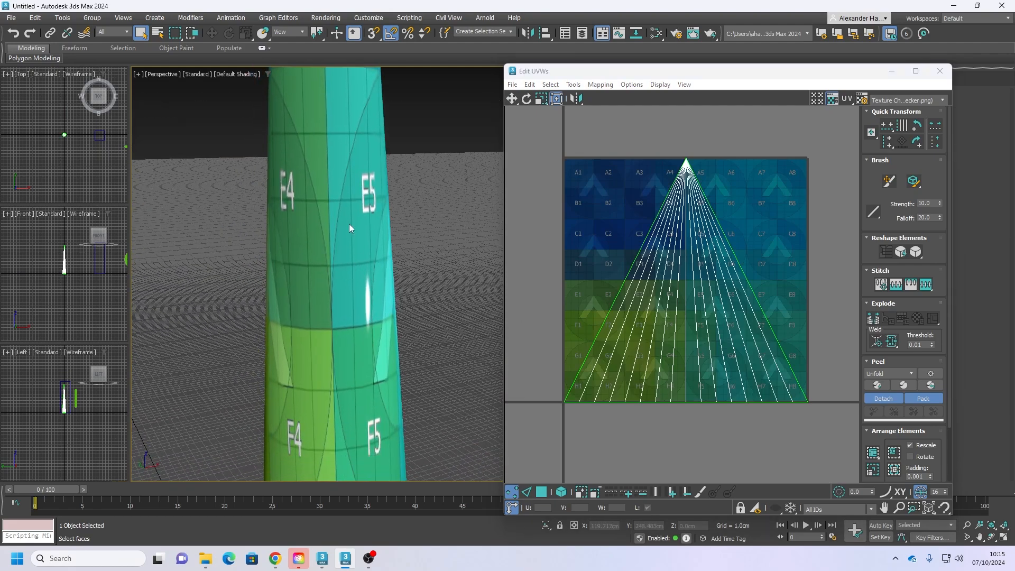
scroll(349, 224, down, 6)
alt+middle_drag(344, 229, 423, 248)
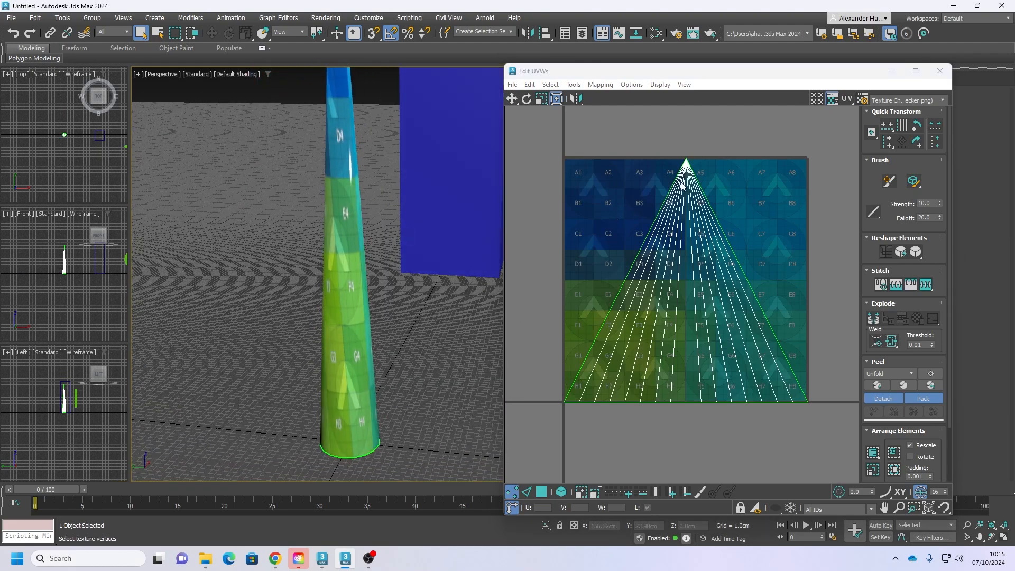
middle_drag(345, 178, 323, 328)
middle_drag(328, 130, 360, 284)
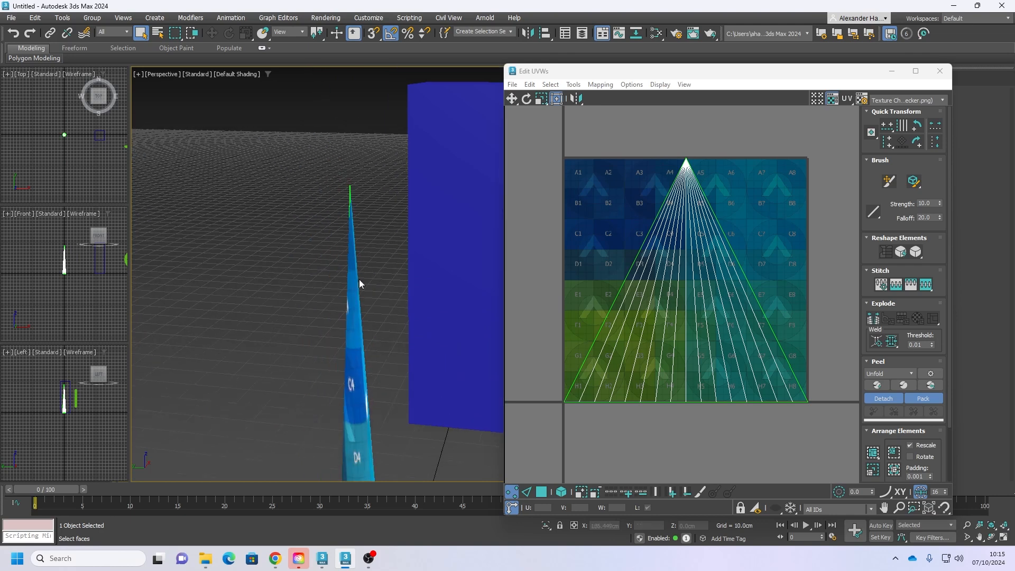
scroll(352, 207, up, 2)
scroll(352, 202, up, 2)
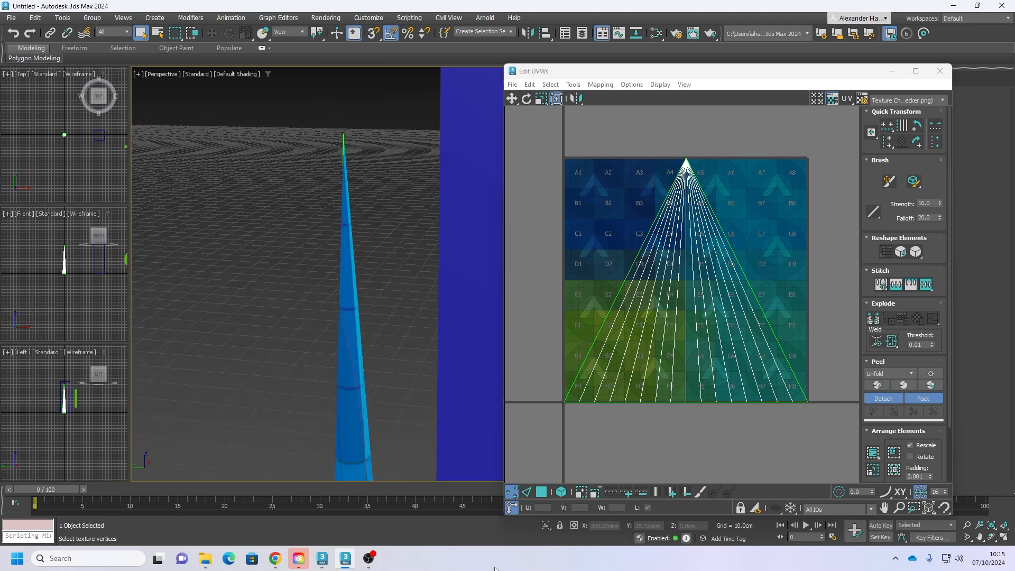
Step: Relax the cone's entire UV shell to even out the texture distortion
click(561, 492)
key(ctrl+a)
click(916, 253)
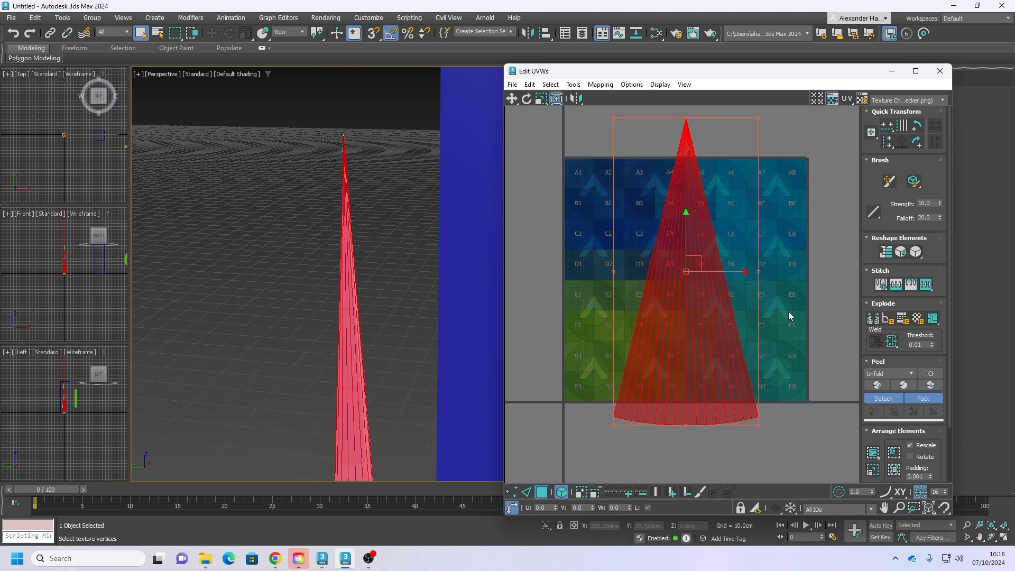
click(795, 385)
scroll(728, 332, down, 2)
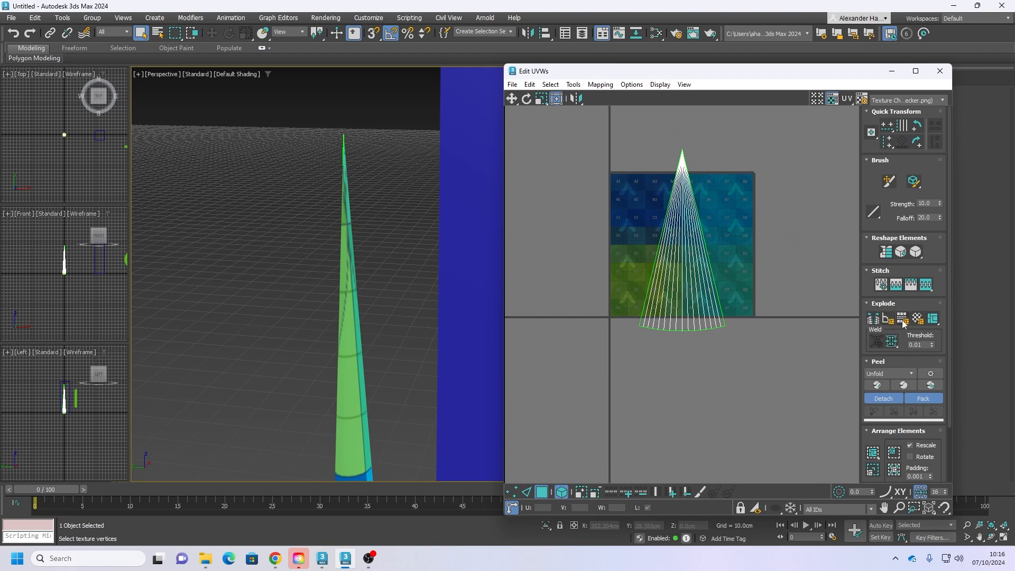
Step: Undo the explode operation on the cone's UVs and pack the relaxed shell into the UV tile
click(889, 320)
key(ctrl+z)
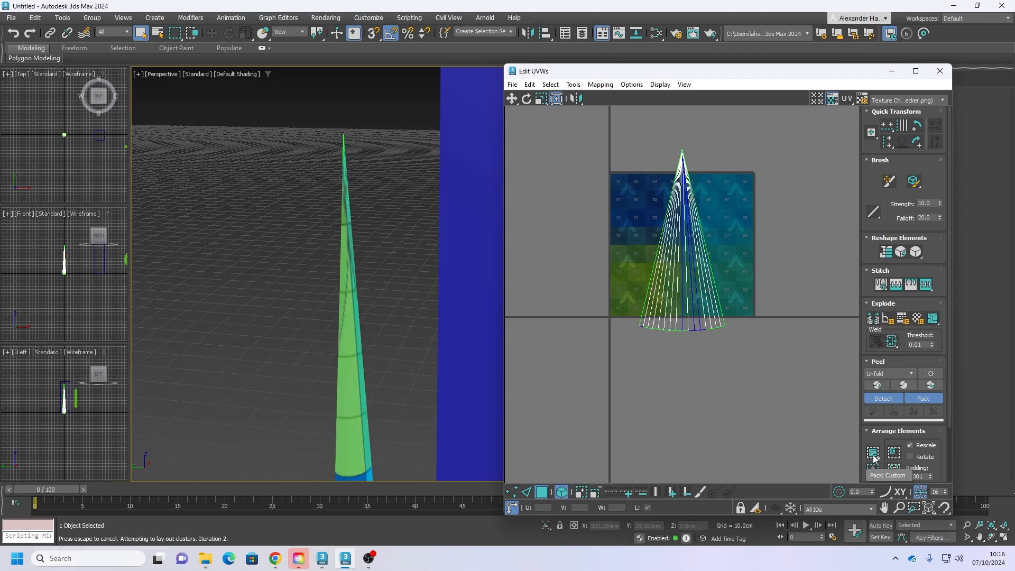
scroll(661, 205, up, 4)
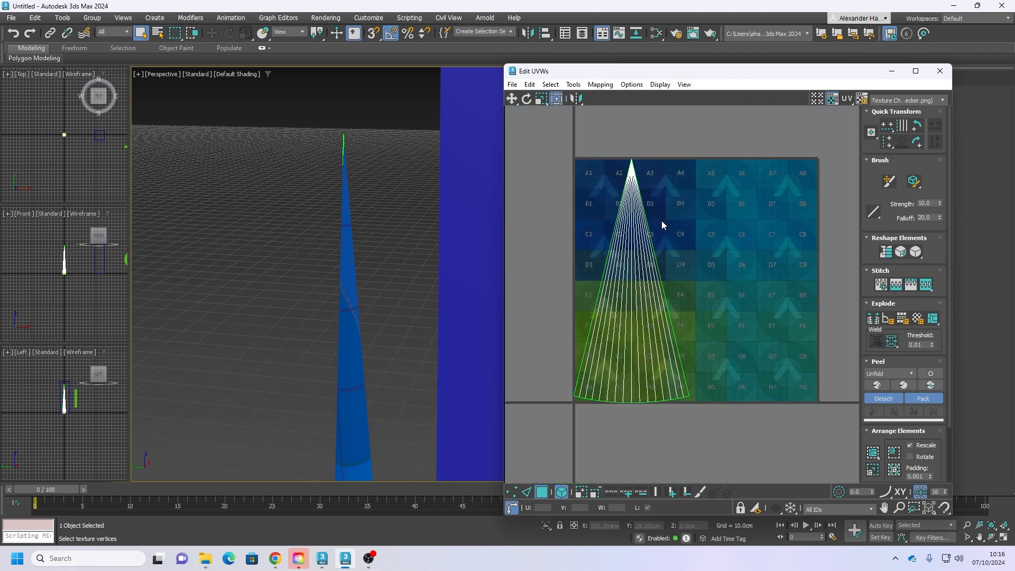
Step: Select the whole packed cone shell and move it horizontally to the tile's other half, over checker columns 5 to 8
scroll(661, 221, down, 1)
drag(694, 374, 580, 120)
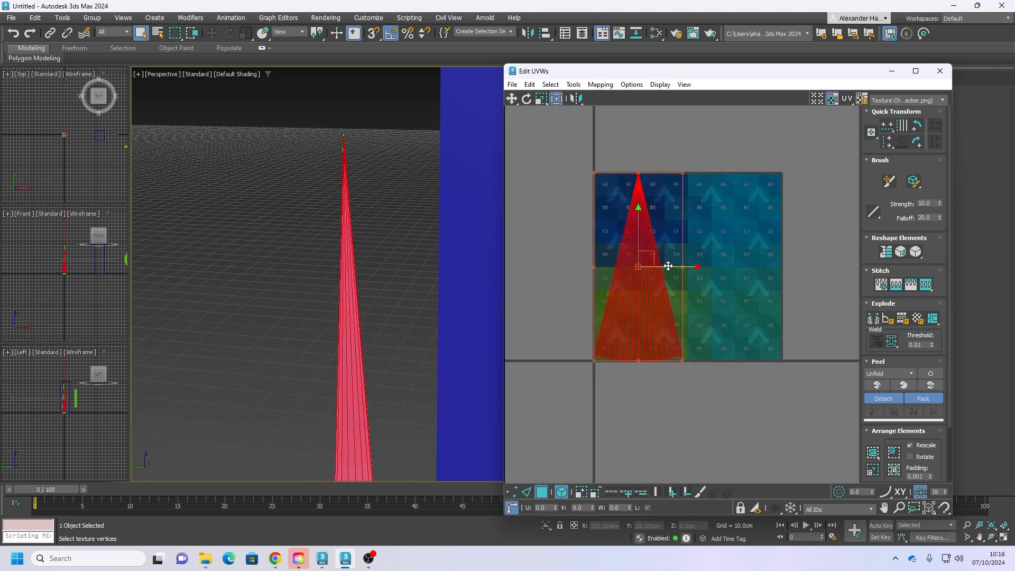
drag(668, 266, 765, 267)
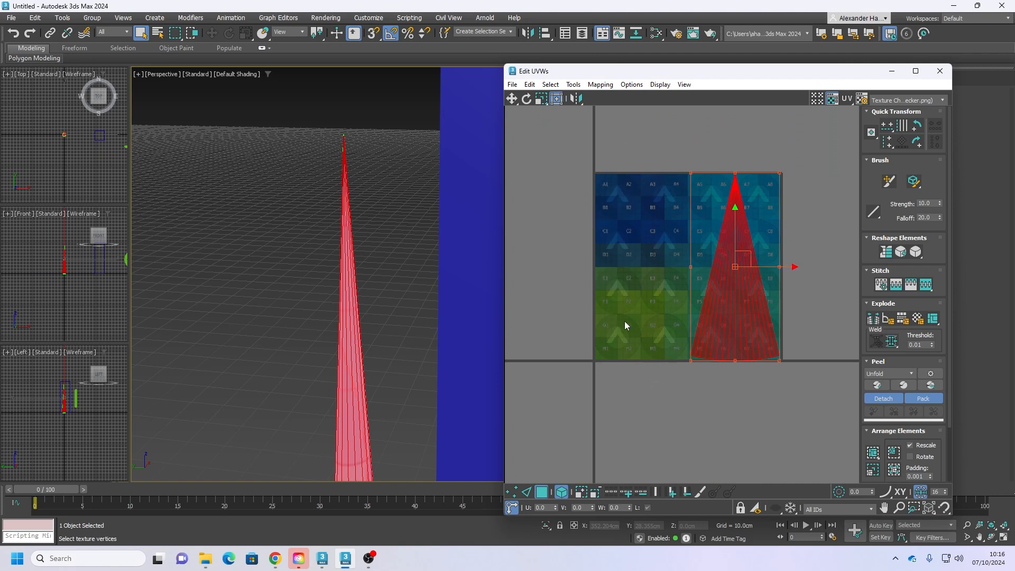
Step: Check the remapped texture on the cone in the perspective view and close the UV editor
click(365, 318)
middle_drag(366, 318, 340, 238)
scroll(355, 303, down, 2)
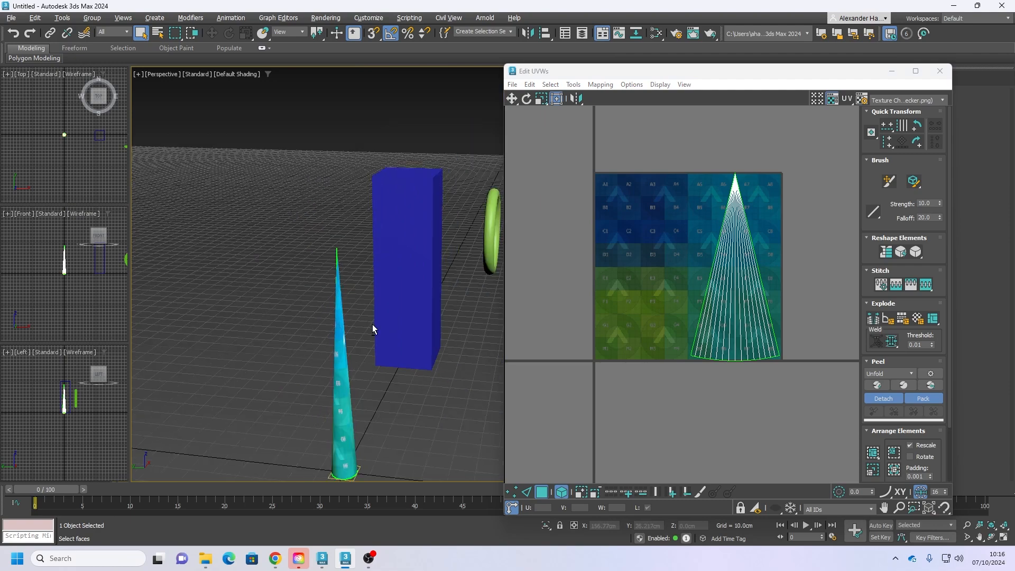
alt+middle_drag(373, 325, 322, 303)
scroll(415, 362, down, 4)
middle_drag(428, 322, 280, 335)
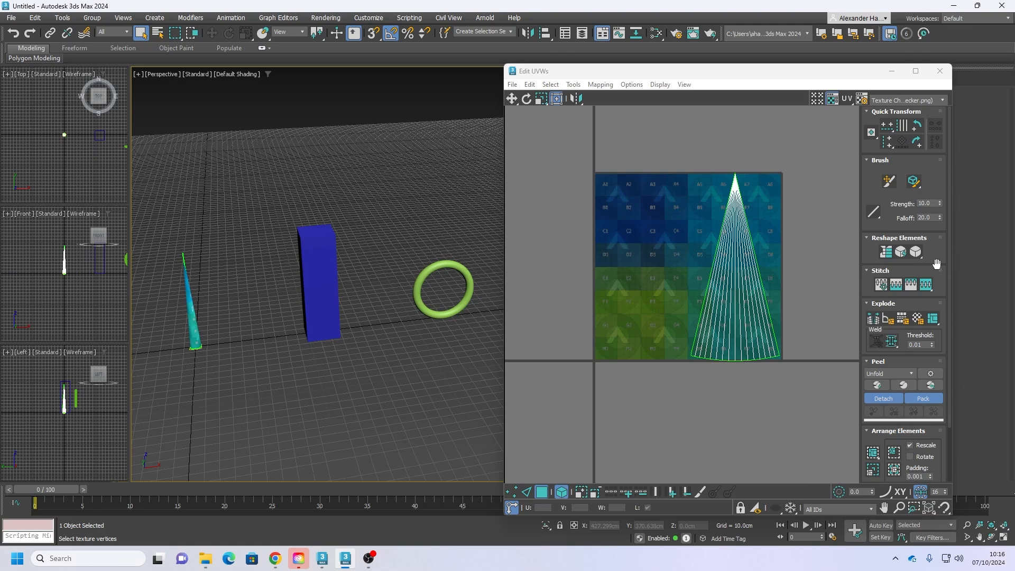
click(940, 72)
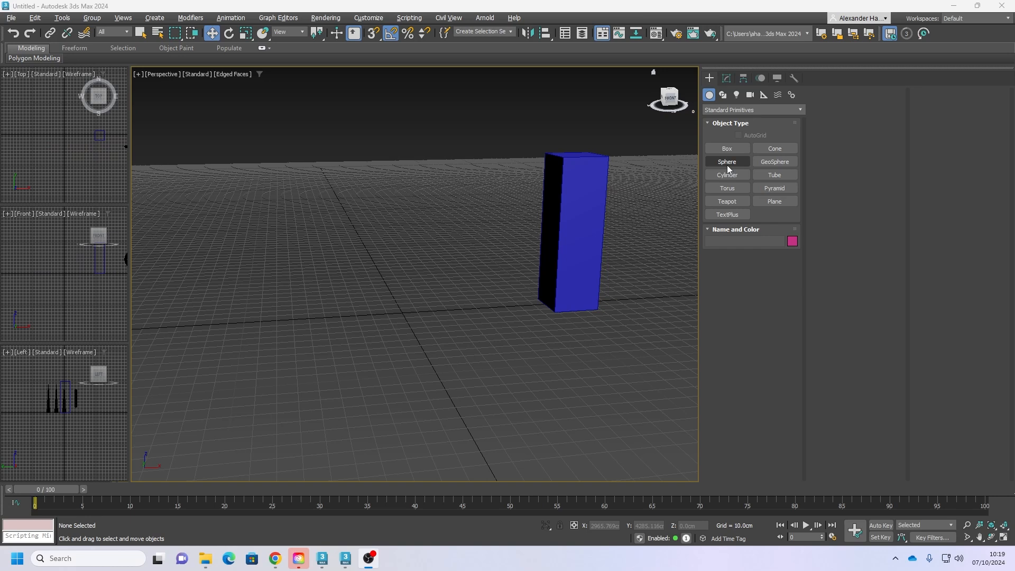
Step: Create a ChamferCyl extended primitive at the grid origin, about 51.5 cm in radius, 16.2 cm high, with a 2.2 cm fillet
click(738, 110)
click(734, 130)
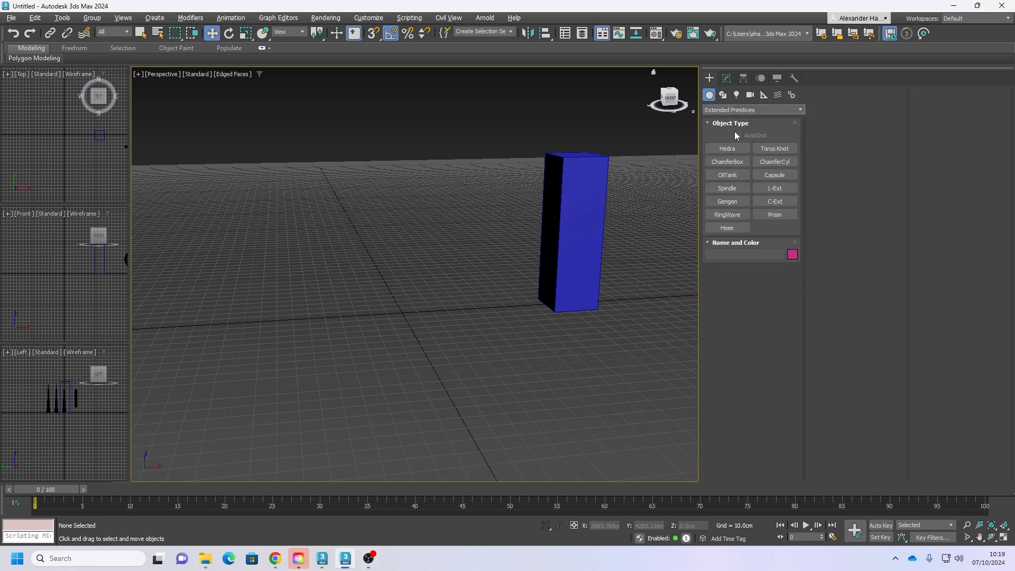
click(769, 163)
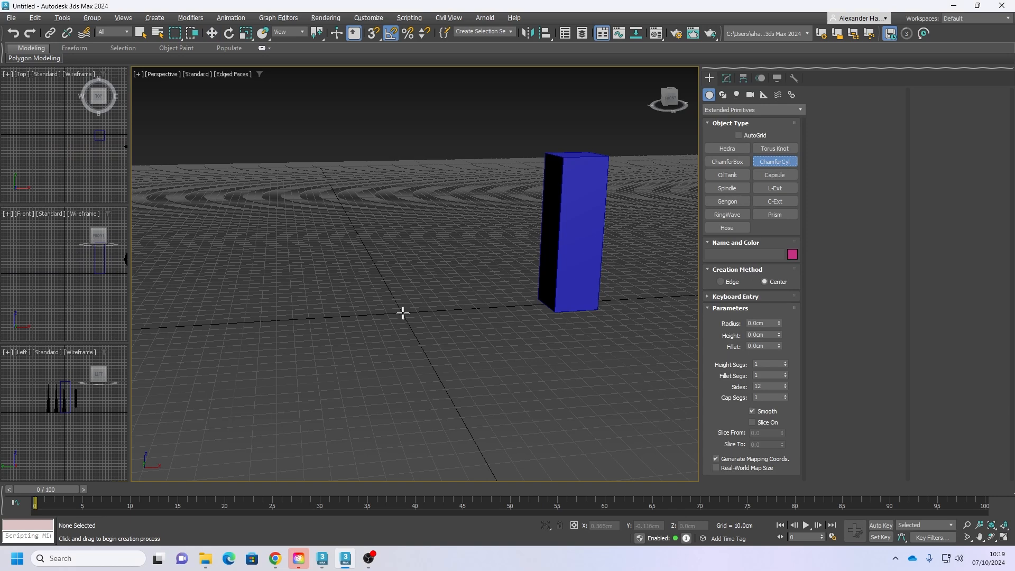
drag(401, 312, 442, 341)
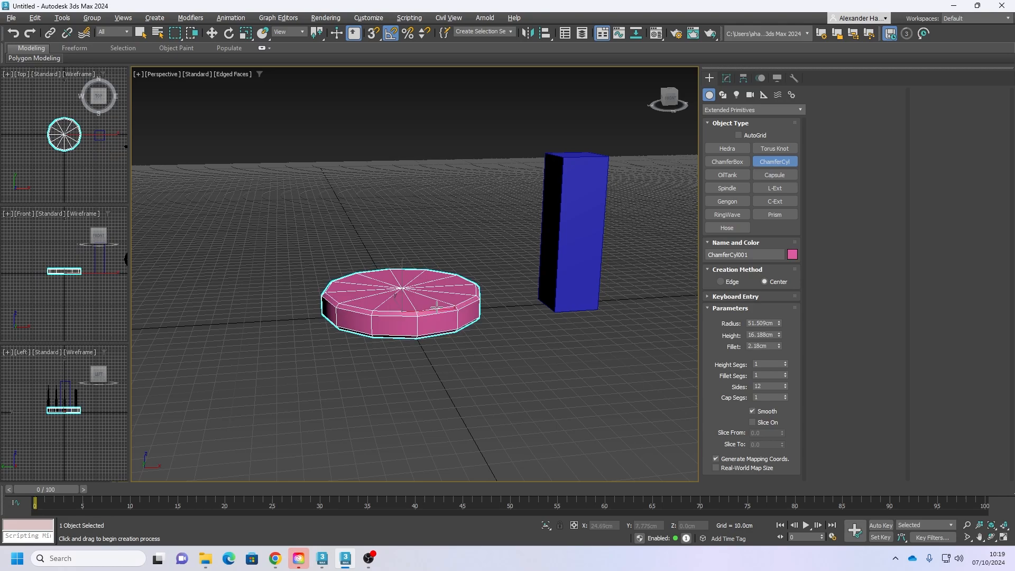
mouse_move(498, 317)
alt+middle_down()
mouse_move(483, 306)
mouse_move(467, 370)
mouse_move(482, 319)
mouse_move(502, 320)
alt+middle_up()
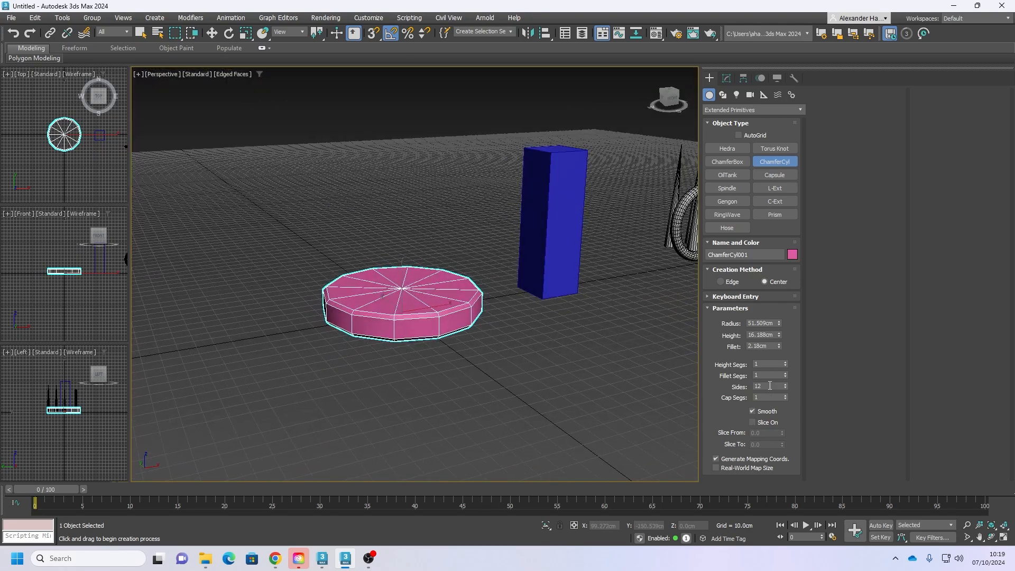
Step: Give the chamfer cylinder 32 sides and 2 fillet segments
drag(770, 386, 738, 388)
key(Tab)
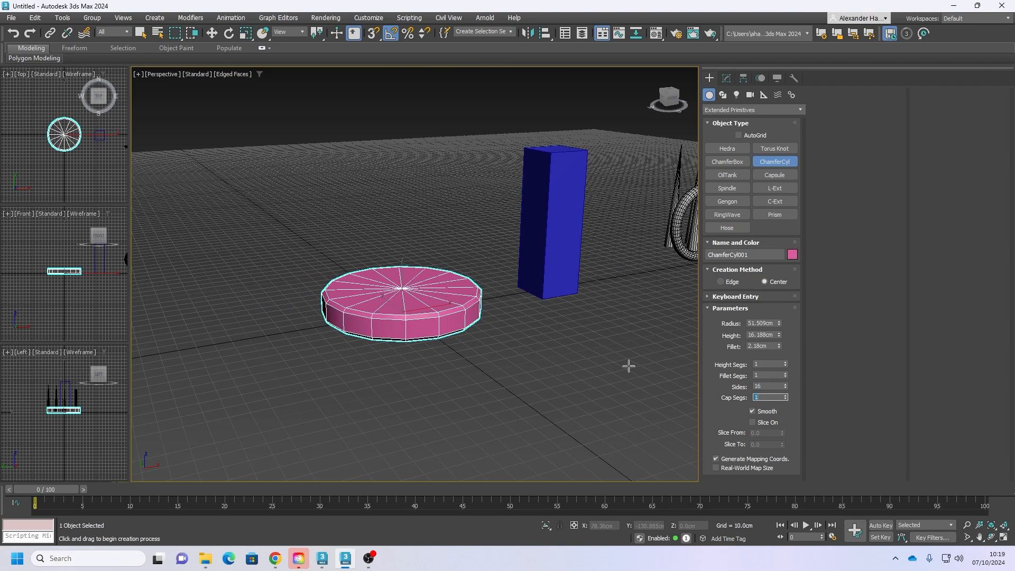
drag(763, 387, 716, 394)
text(32)
key(Tab)
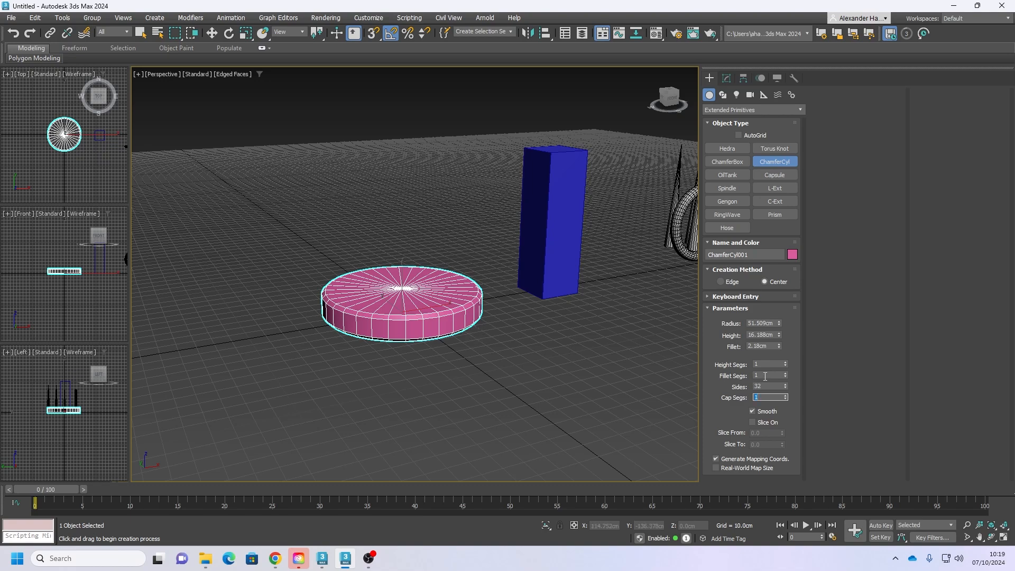
text(2)
key(Tab)
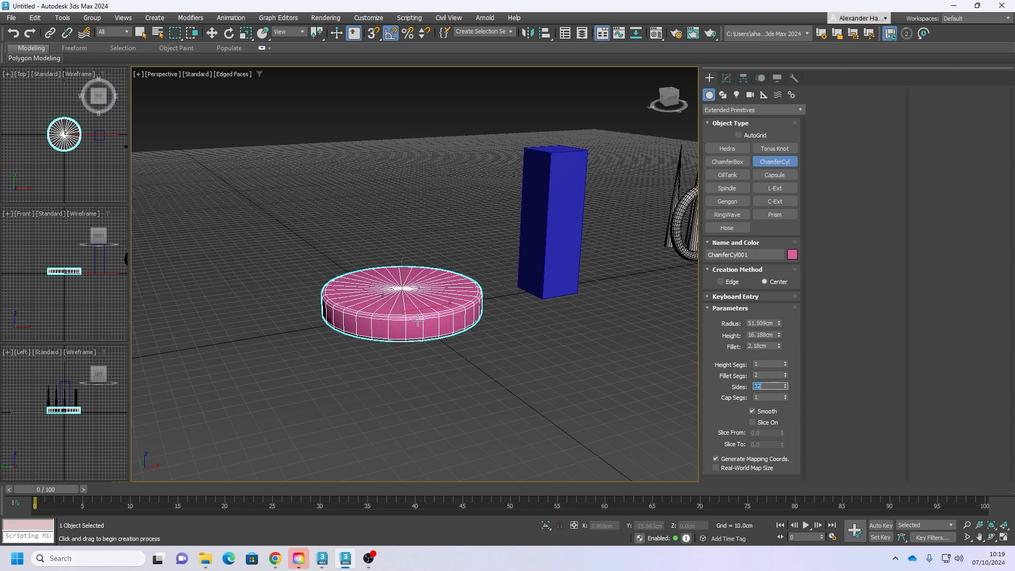
Step: Set the chamfer cylinder's fillet to 2 cm
scroll(447, 319, up, 5)
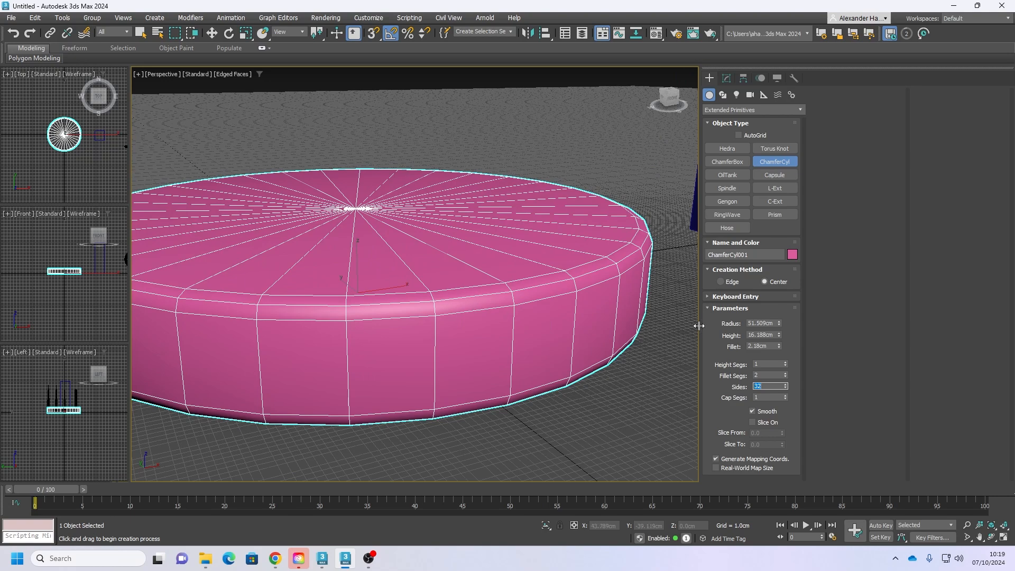
scroll(498, 359, down, 8)
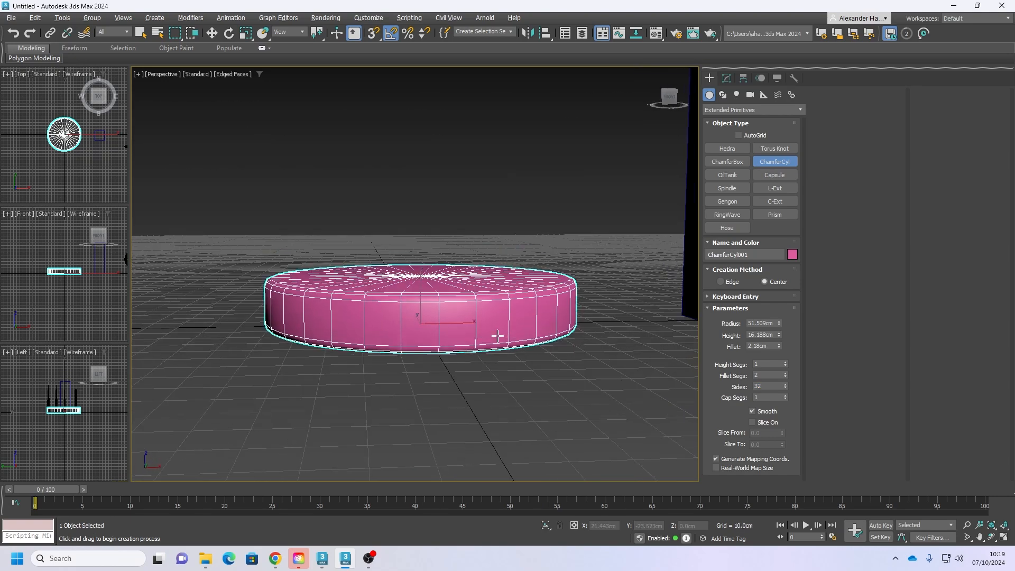
alt+middle_drag(497, 336, 499, 343)
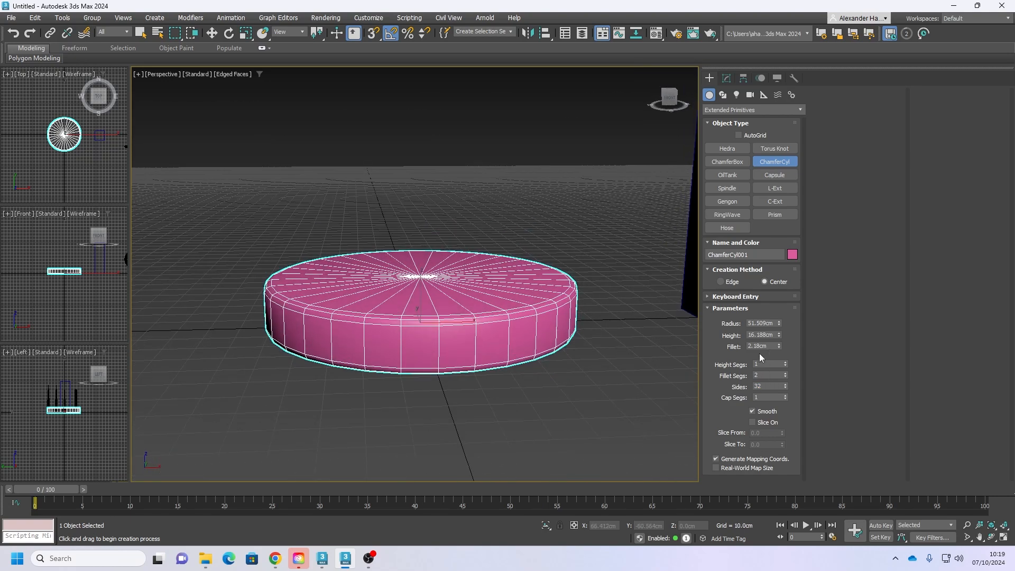
drag(768, 346, 728, 344)
text(2)
key(Tab)
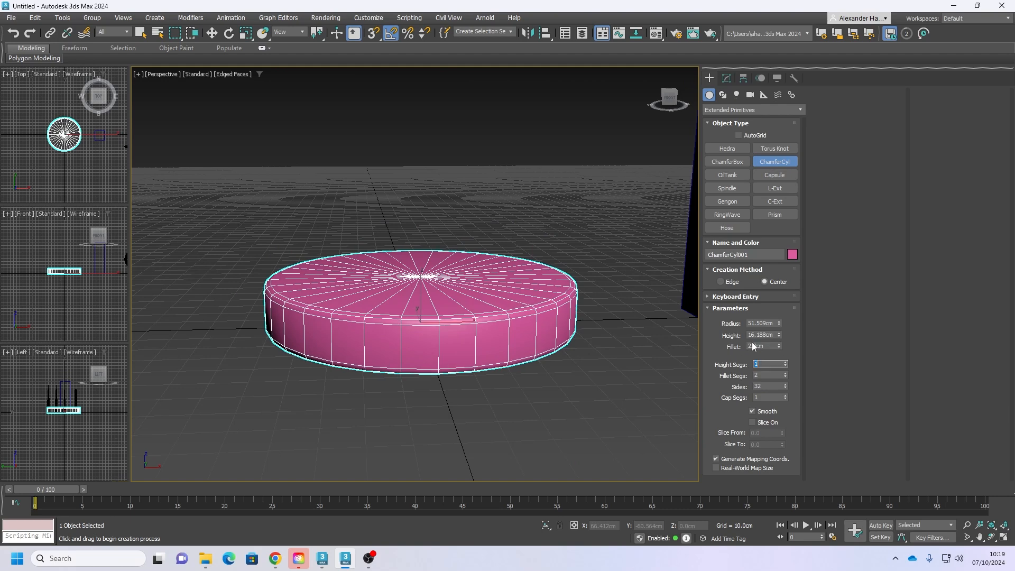
Step: Set the chamfer cylinder's radius to 40 cm and its height to 15 cm
scroll(509, 331, down, 5)
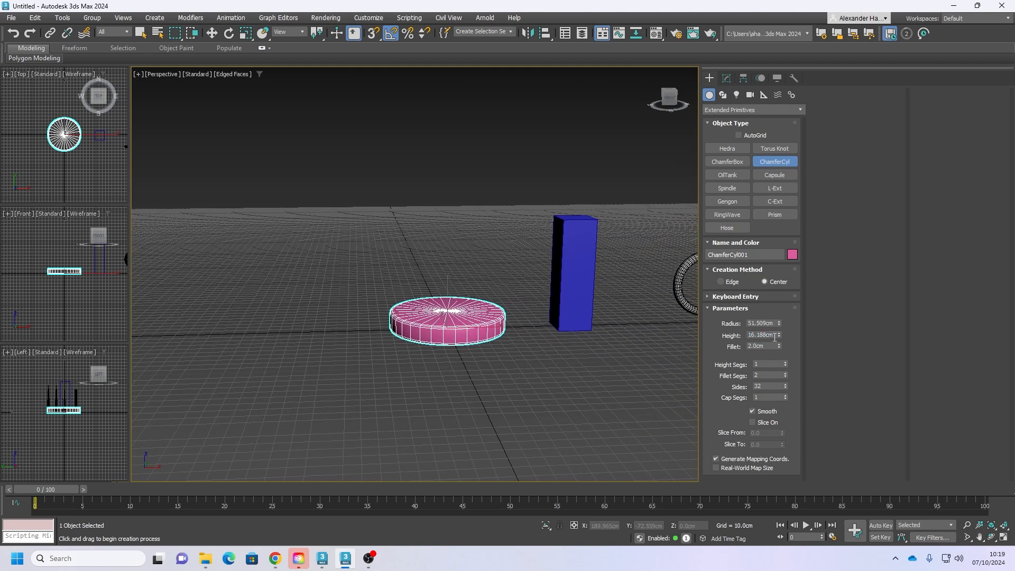
drag(774, 336, 712, 337)
drag(776, 324, 728, 324)
text(40)
key(Tab)
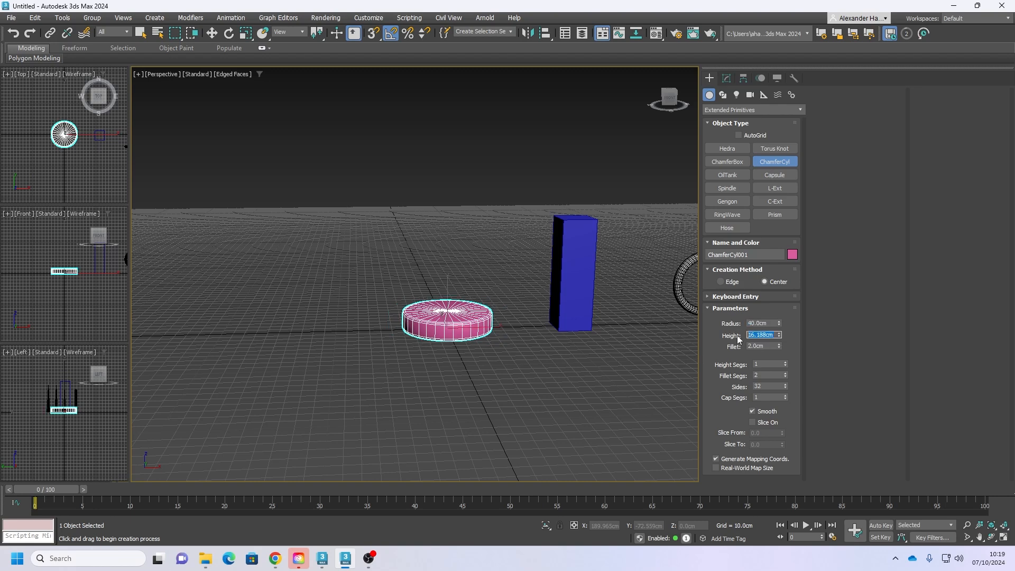
text(15)
key(Tab)
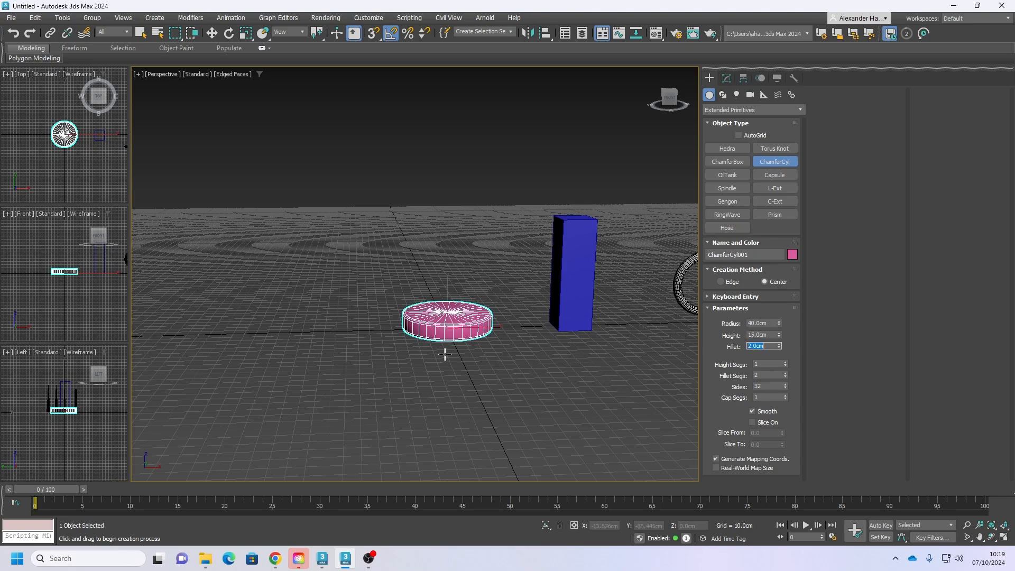
Step: Set the chamfer cylinder's radius to 45 cm
scroll(464, 329, up, 3)
middle_drag(498, 330, 426, 330)
scroll(425, 330, down, 4)
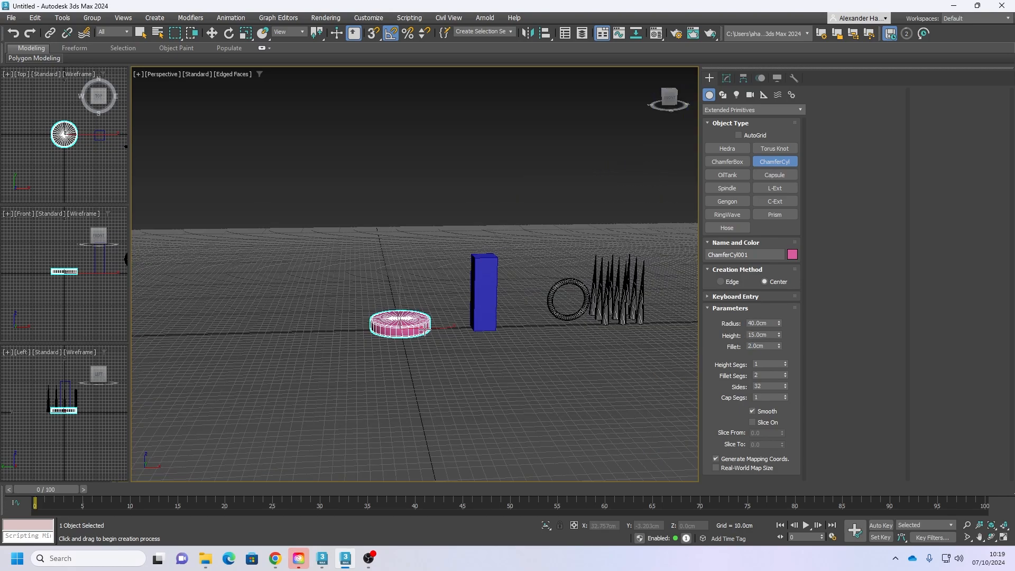
mouse_move(500, 335)
alt+middle_down()
mouse_move(495, 320)
mouse_move(503, 335)
alt+middle_up()
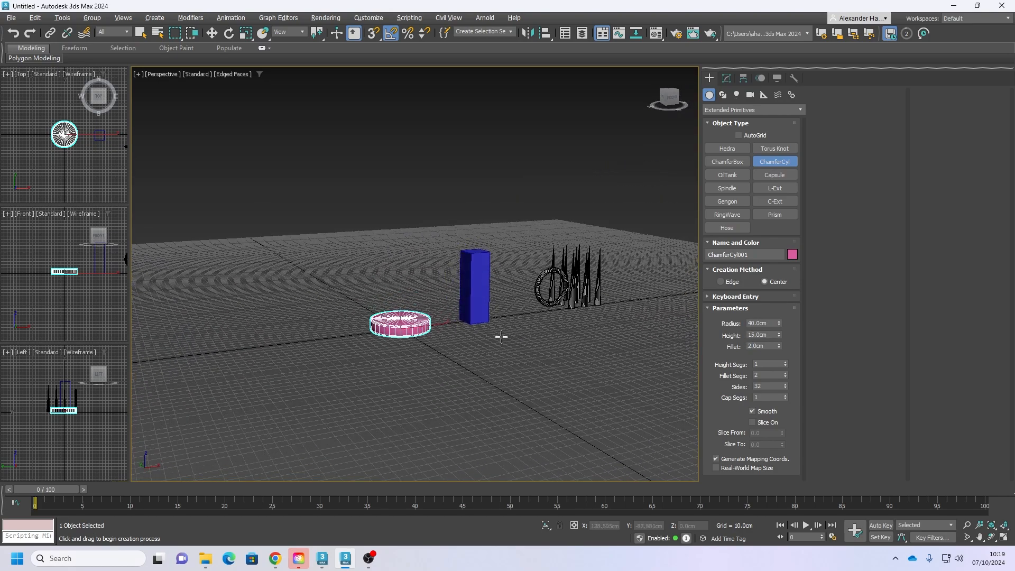
scroll(415, 325, up, 5)
alt+middle_drag(413, 325, 418, 317)
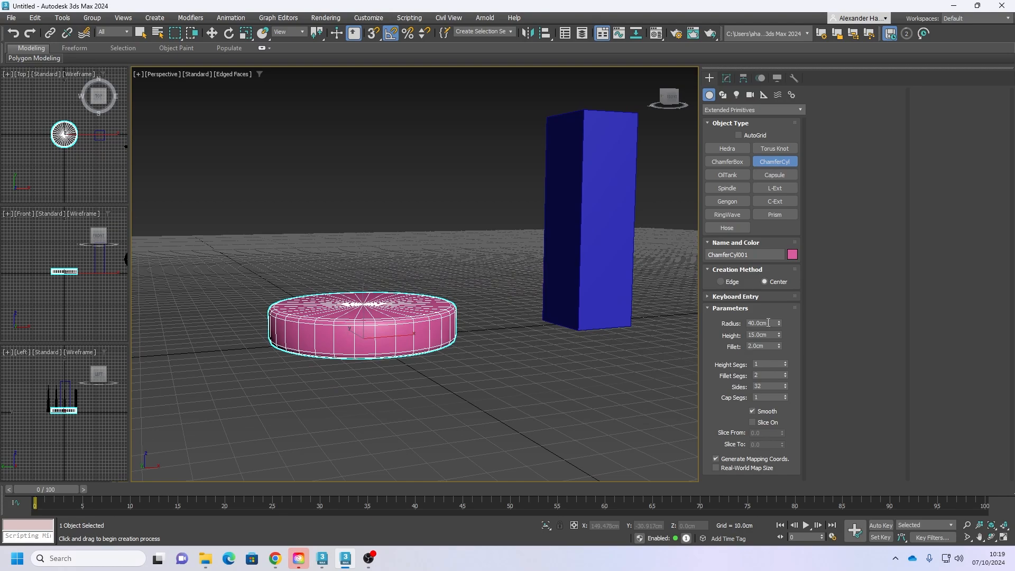
double_click(768, 323)
text(45)
key(Tab)
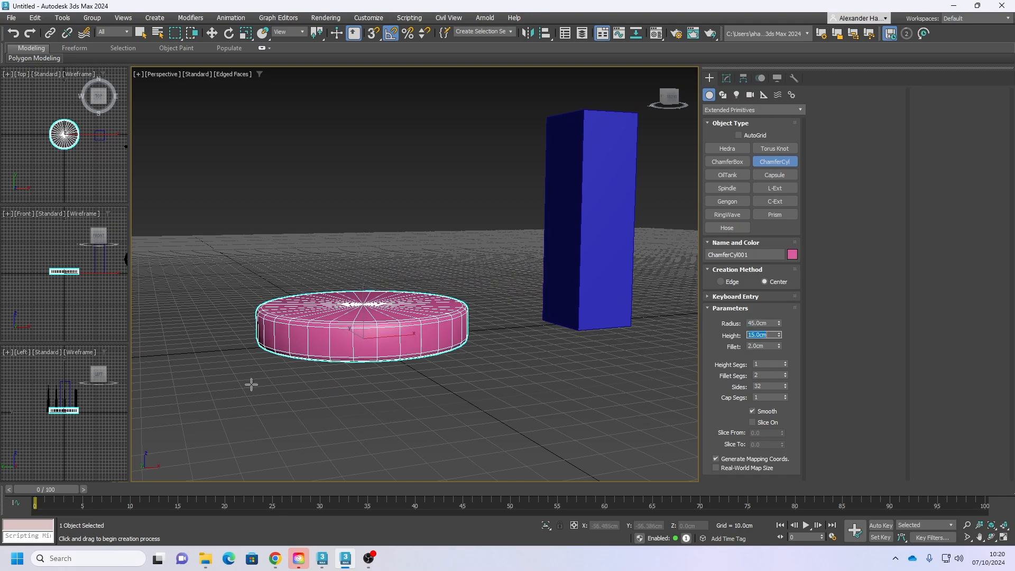
Step: Raise the chamfer cylinder vertically to about 31.6 cm above the grid, then deselect it
scroll(332, 350, down, 6)
scroll(370, 337, up, 4)
alt+middle_drag(370, 337, 393, 359)
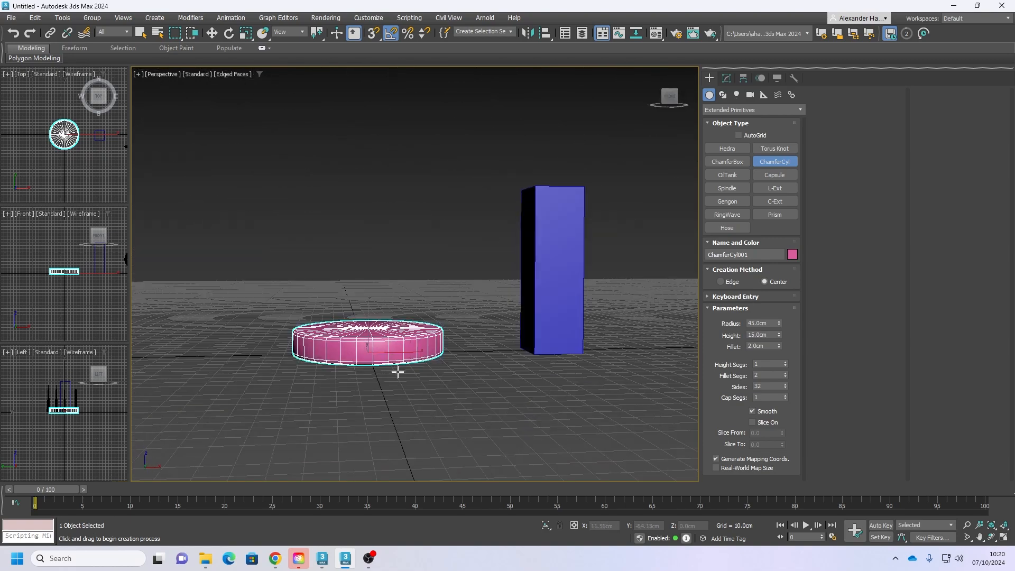
alt+middle_drag(401, 363, 461, 370)
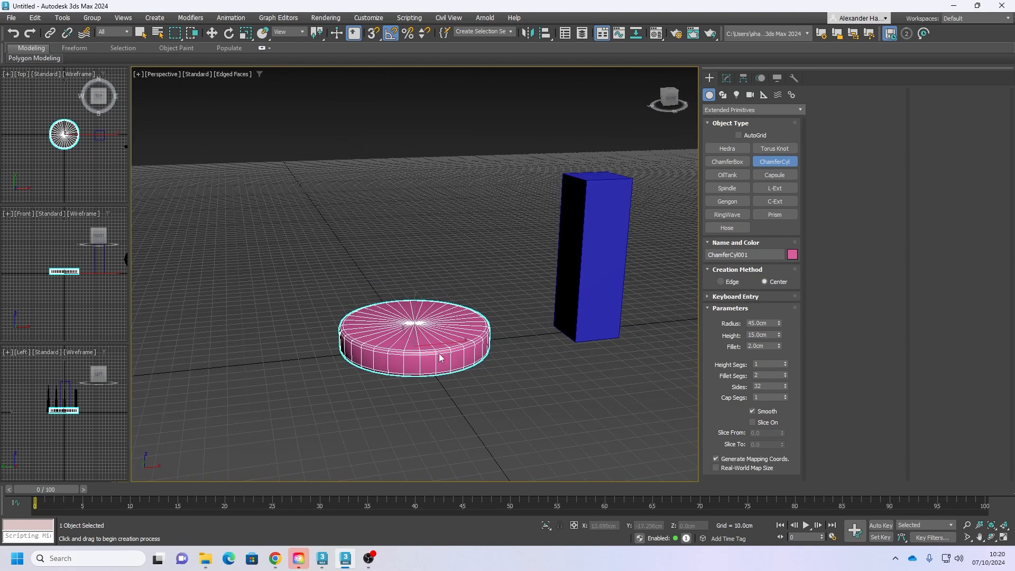
key(w)
drag(417, 321, 416, 265)
alt+middle_drag(409, 317, 402, 293)
drag(415, 263, 420, 268)
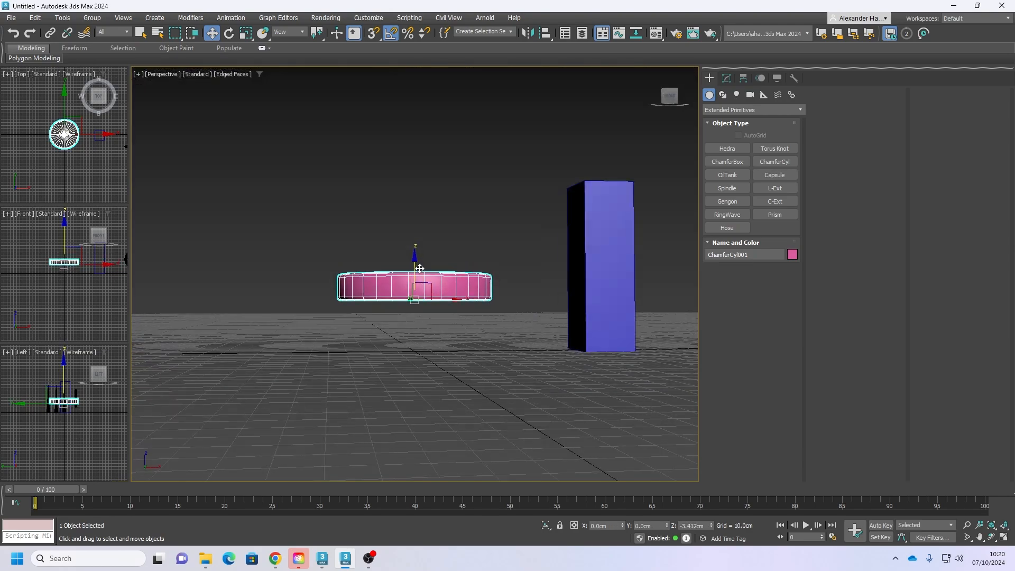
alt+middle_drag(419, 268, 457, 348)
click(457, 348)
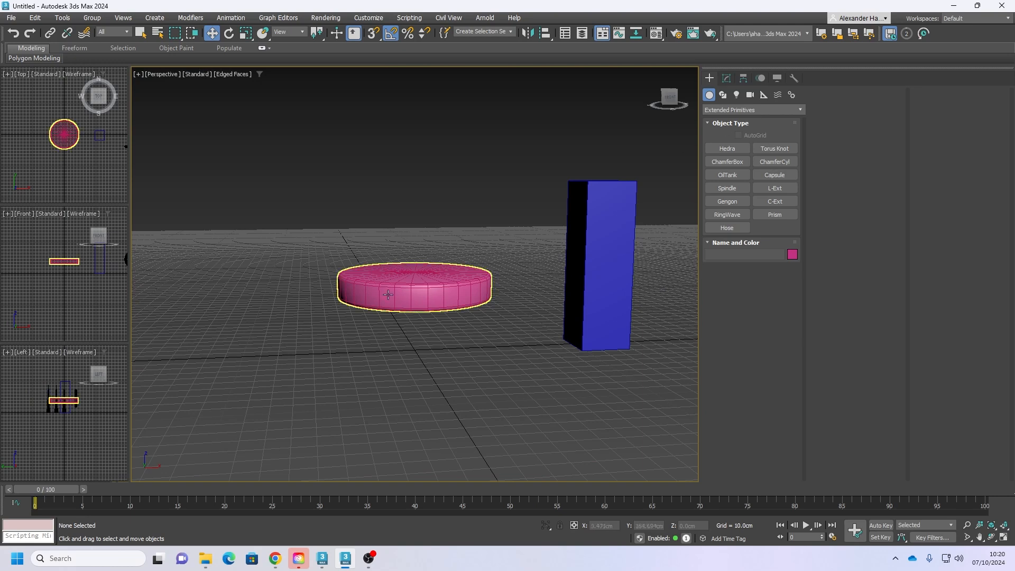
Step: Assign the 01 - Default material to the chamfer cylinder
click(792, 255)
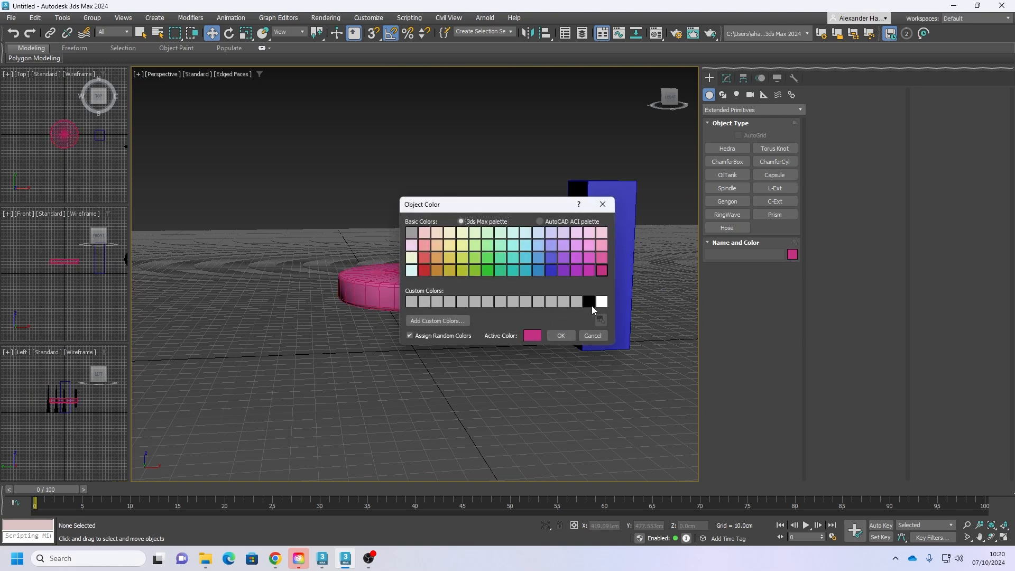
click(561, 336)
key(m)
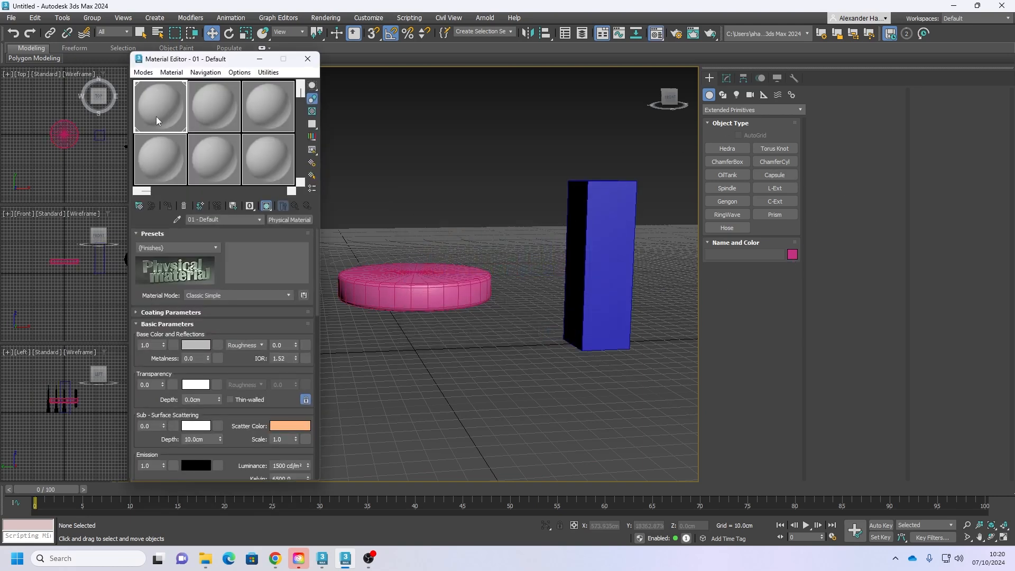
drag(157, 116, 342, 265)
click(308, 58)
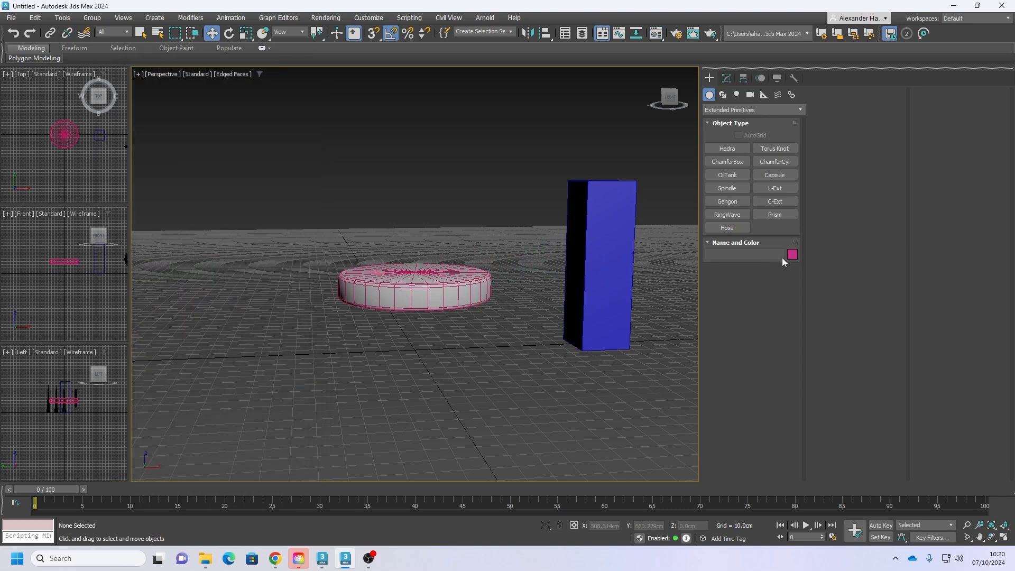
Step: Turn off random object colours and set the chamfer cylinder's object colour to black
click(791, 255)
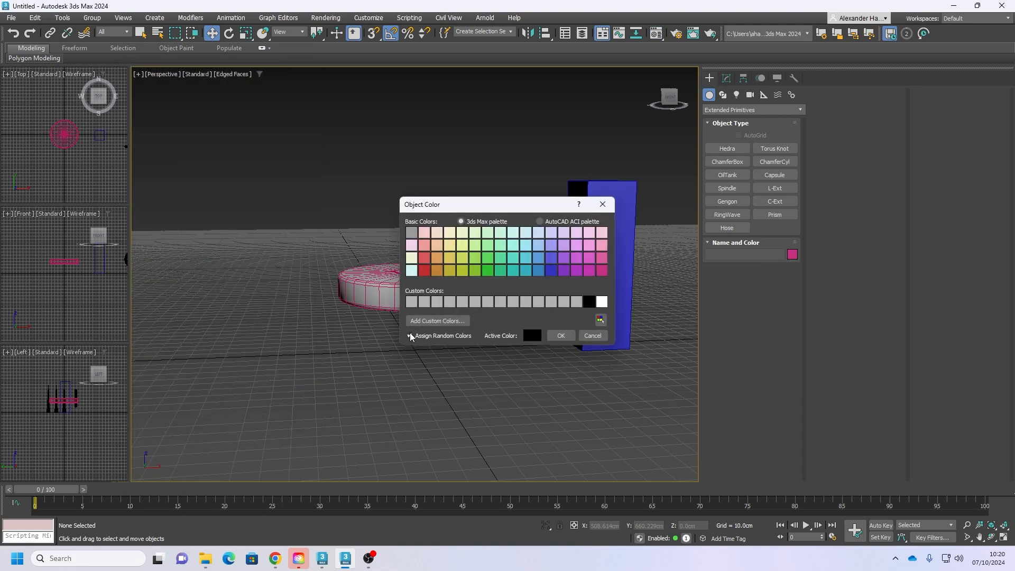
click(561, 336)
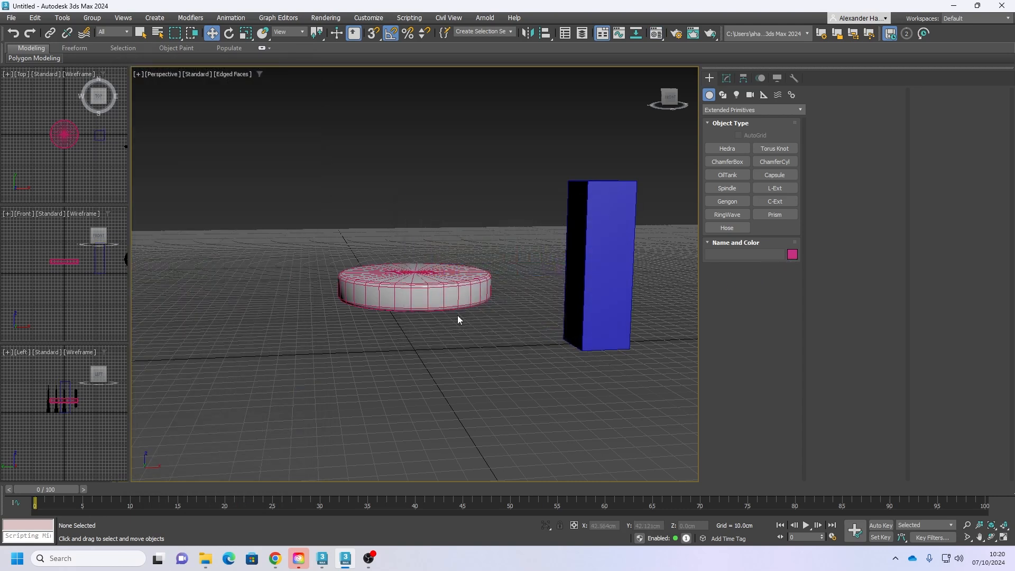
click(457, 308)
click(792, 255)
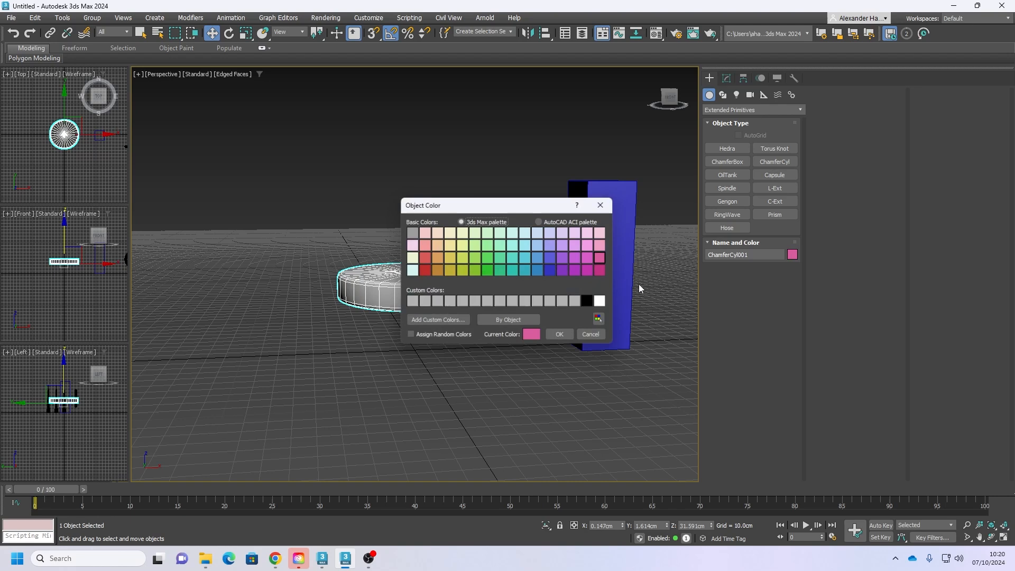
click(587, 303)
click(561, 335)
click(498, 366)
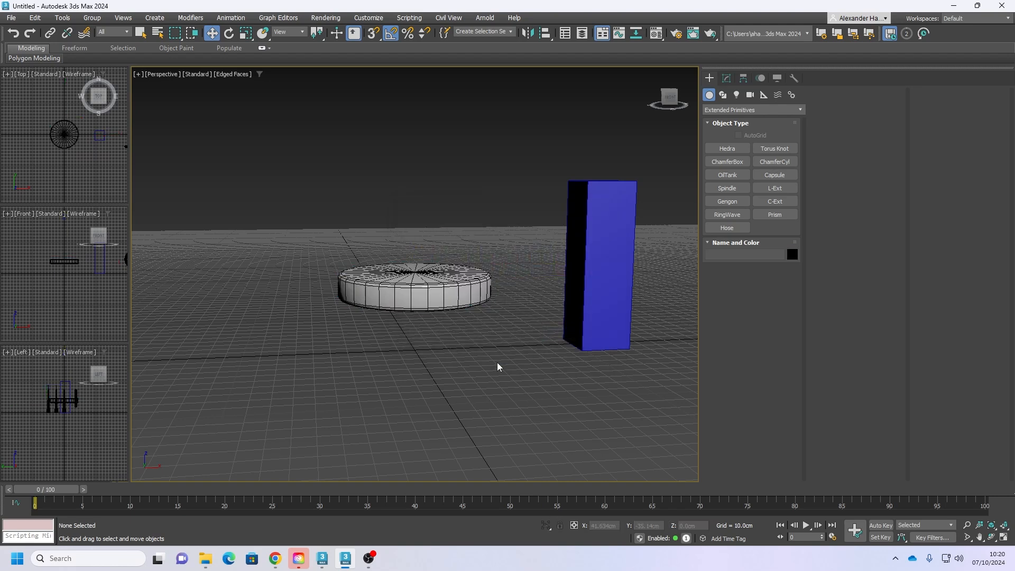
Step: Switch the main viewport to the top view and try to draw a helix from the chamfer cylinder's centre
click(723, 95)
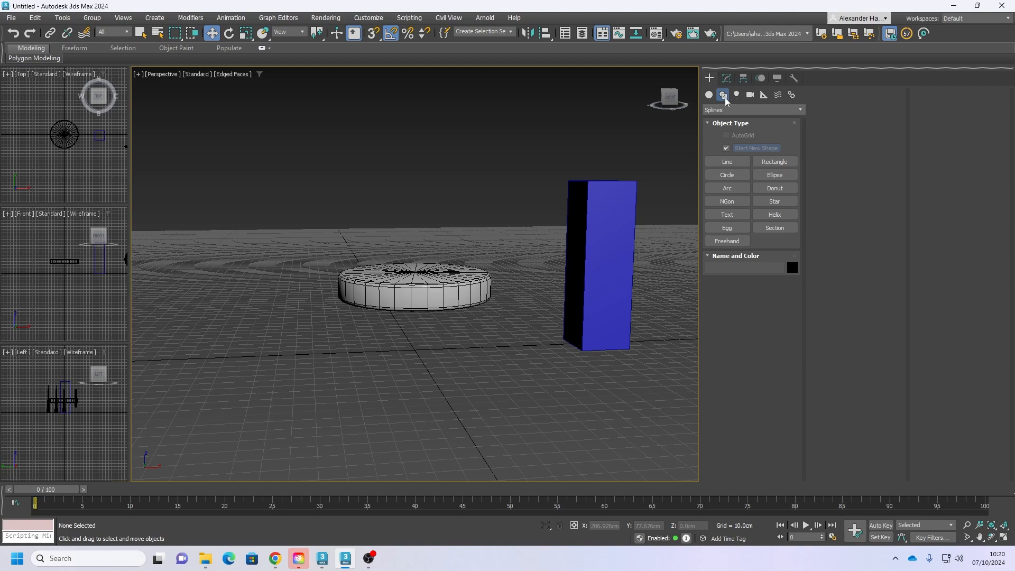
click(774, 214)
middle_drag(512, 372, 487, 322)
key(t)
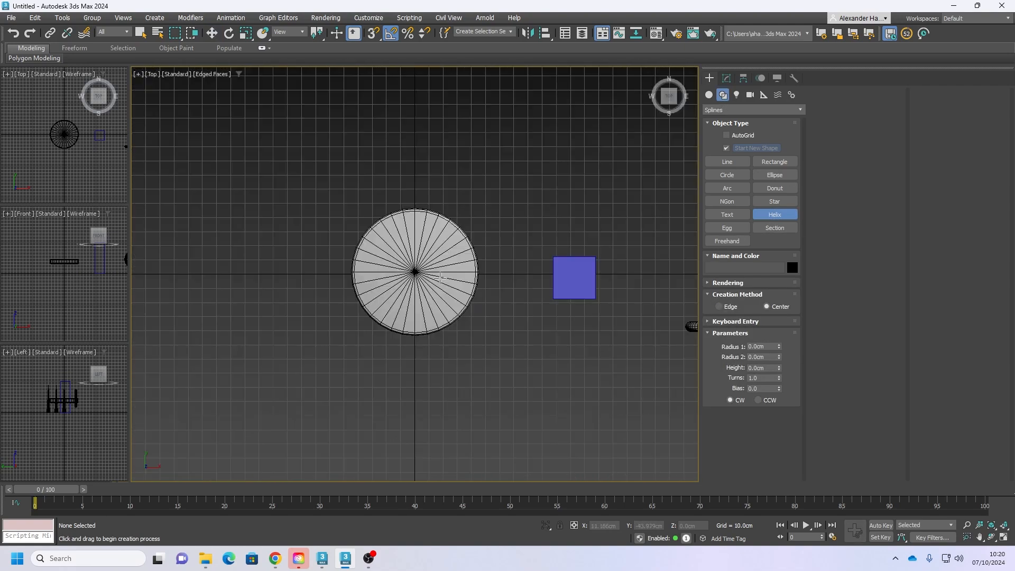
scroll(414, 273, up, 3)
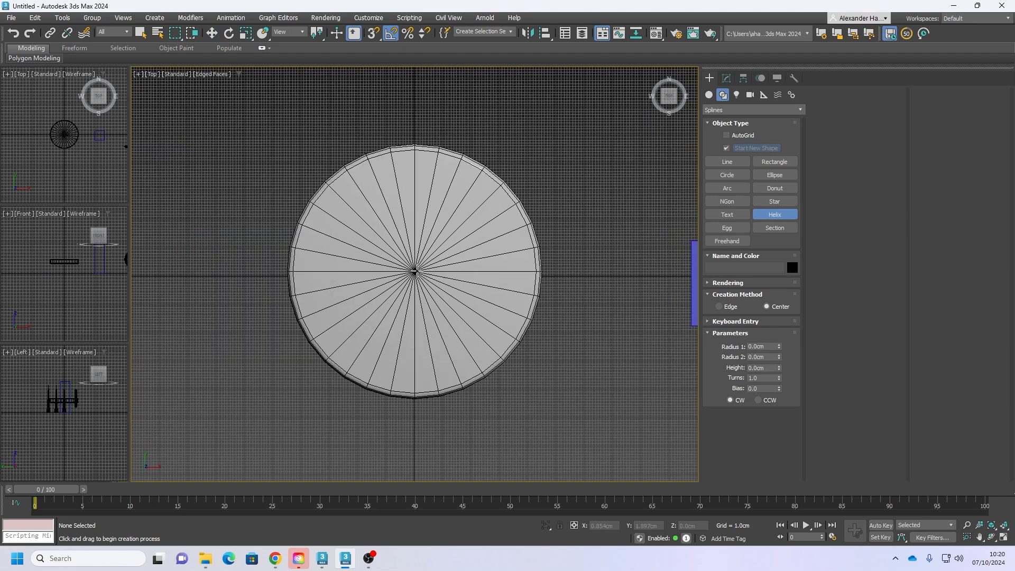
drag(415, 272, 316, 234)
right_click(472, 291)
Step: Make the chamfer cylinder see-through in the viewport, then deselect it
key(w)
click(455, 265)
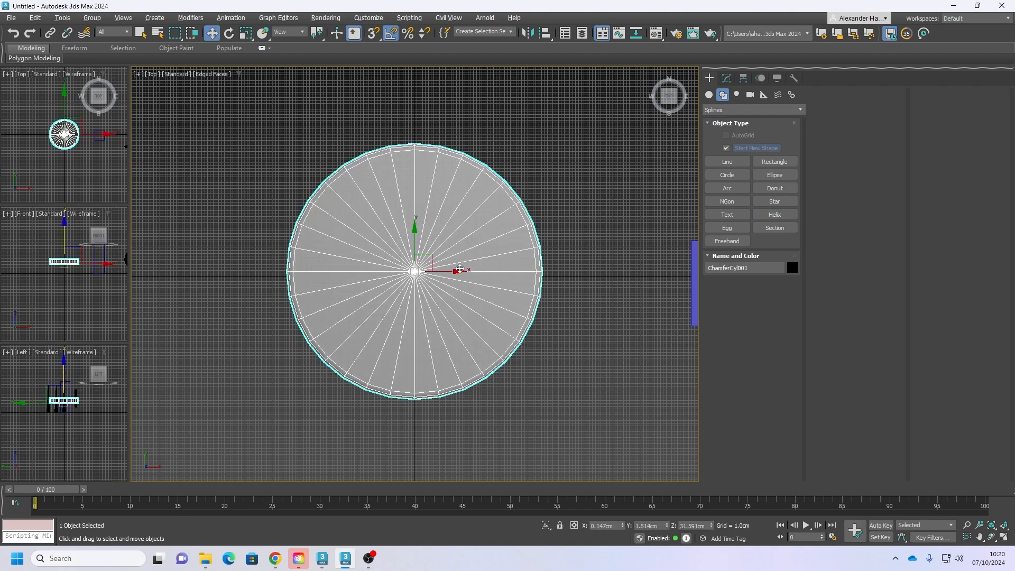
click(590, 319)
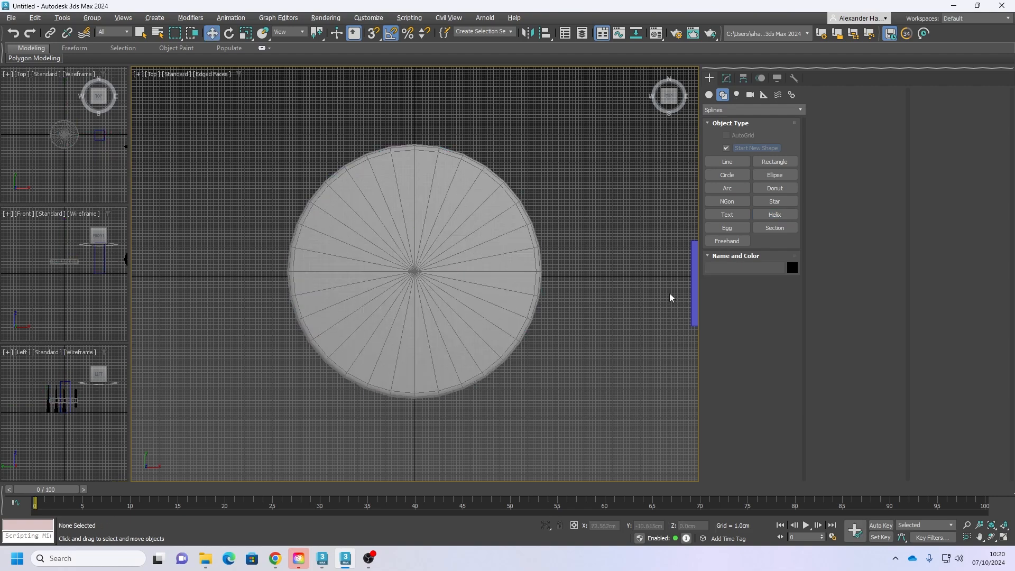
Step: Draw a helix from the chamfer cylinder's centre, Radius 1 about 38.8 cm, Radius 2 about 44.8 cm and about 33 cm high
click(727, 79)
click(709, 78)
click(775, 215)
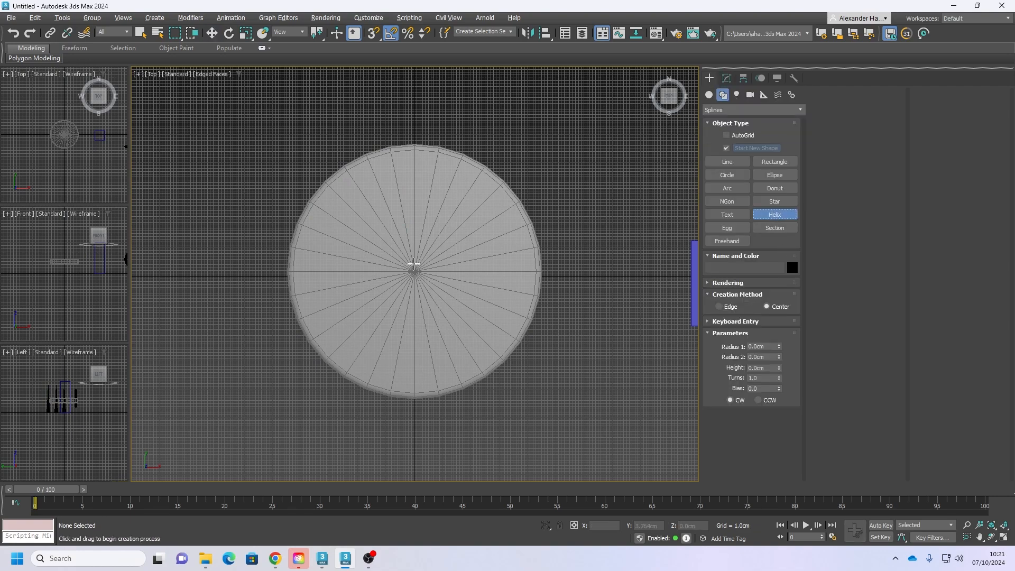
drag(415, 272, 510, 325)
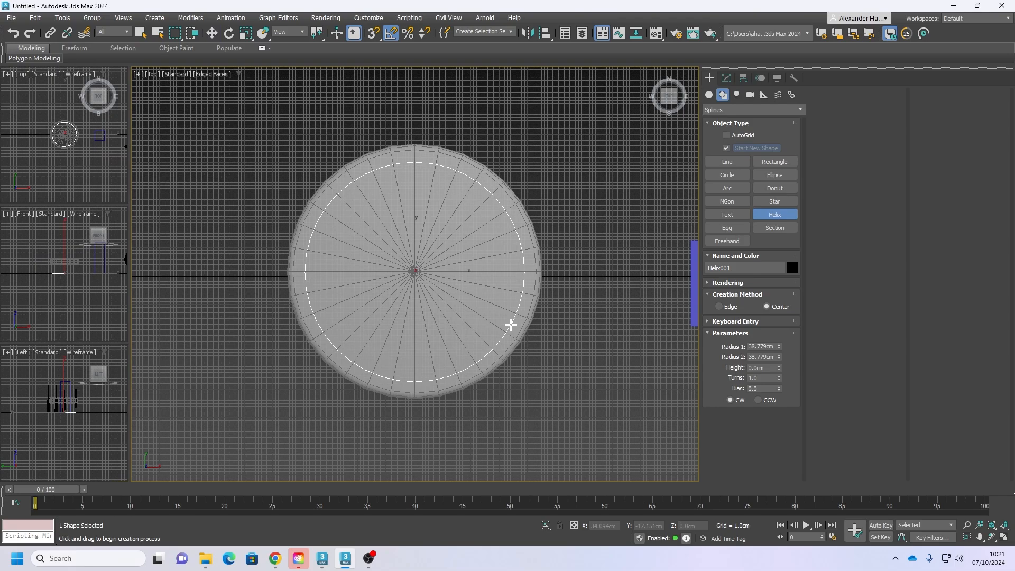
alt+middle_drag(492, 269, 507, 204)
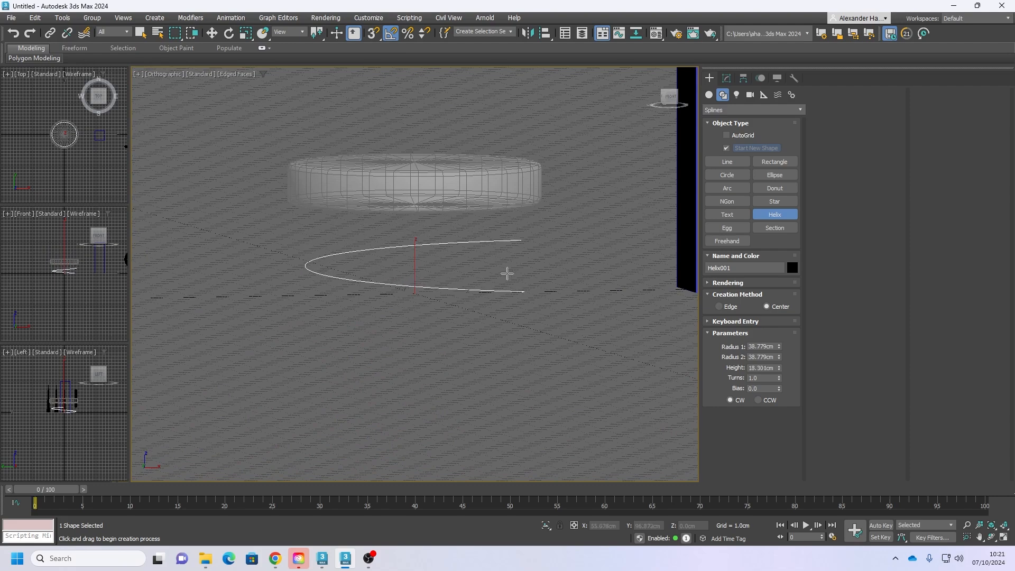
mouse_move(507, 274)
alt+middle_down()
mouse_move(508, 251)
mouse_move(512, 261)
alt+middle_up()
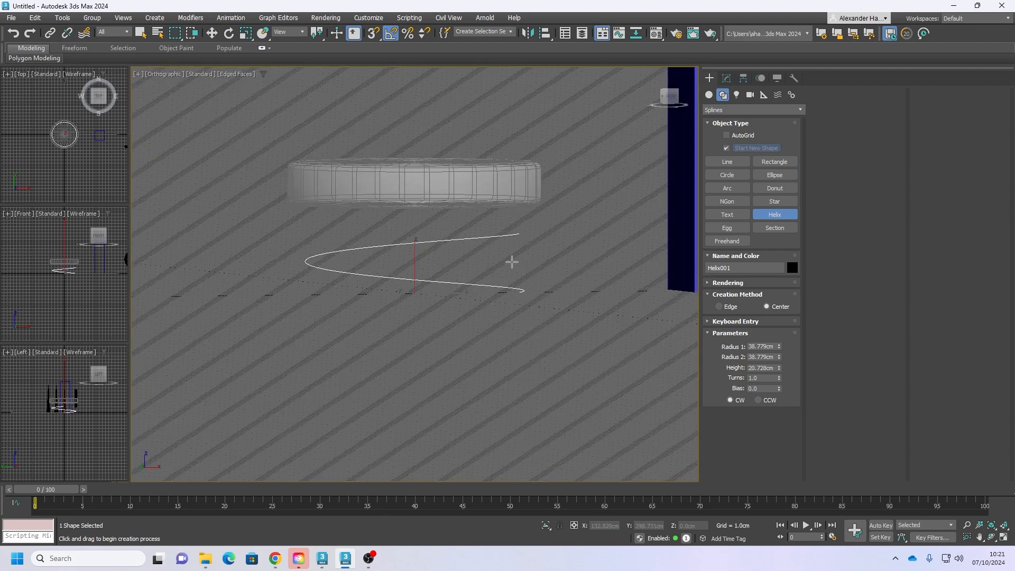
key(p)
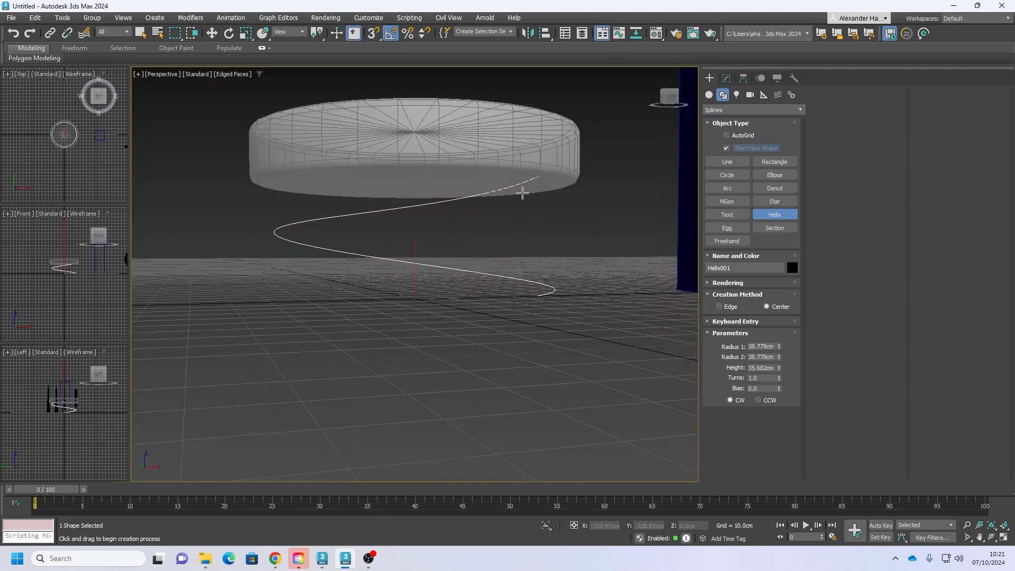
click(519, 201)
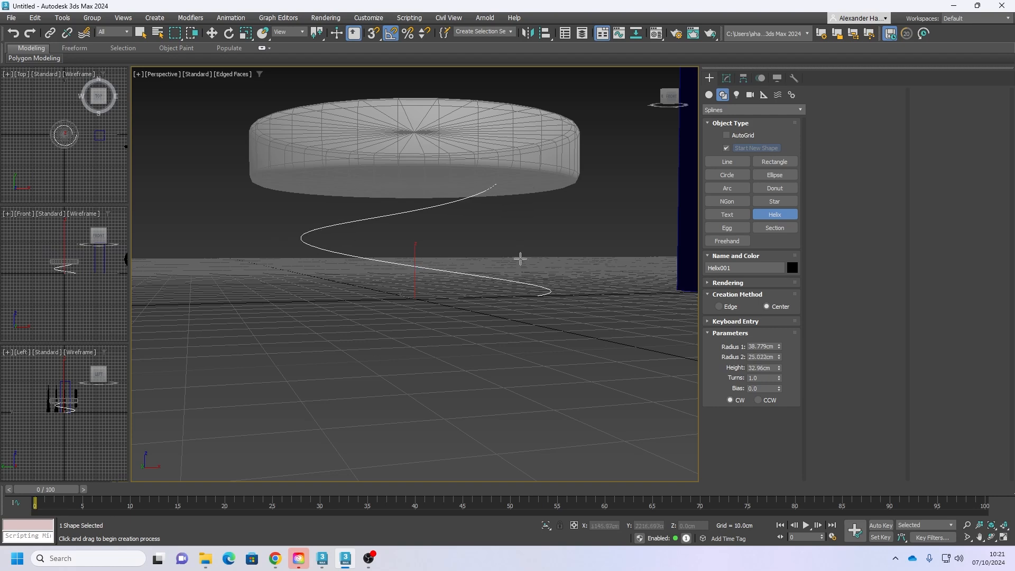
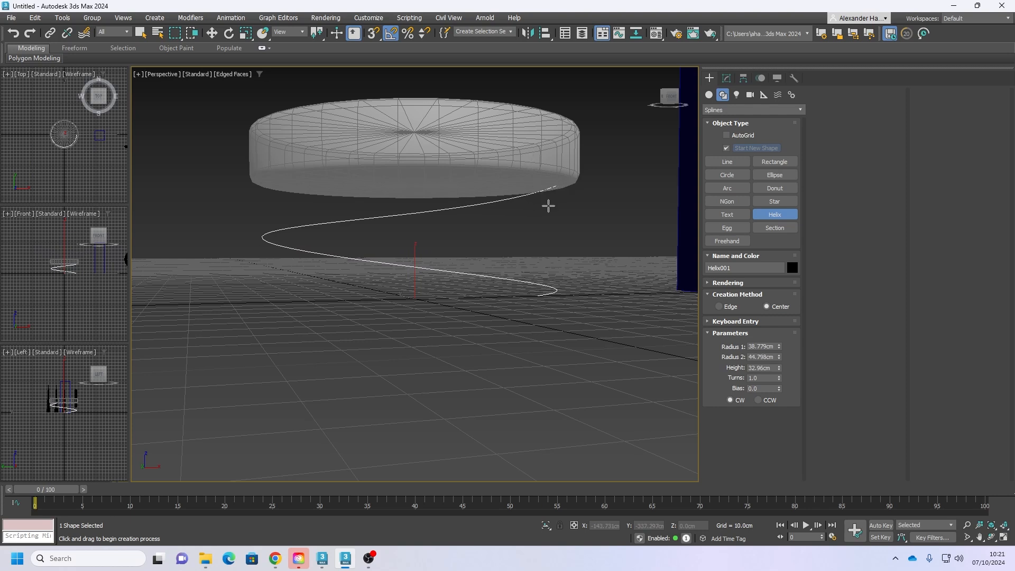
Step: Set both Radius 1 and Radius 2 of the helix to 40 cm
double_click(774, 347)
text(40)
click(772, 358)
text(4)
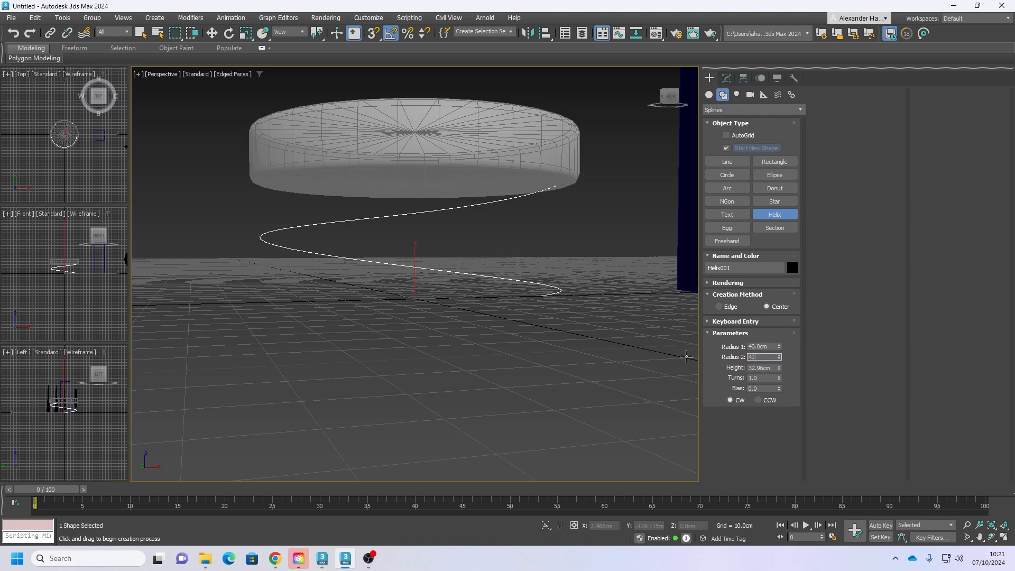
key(Tab)
Step: Set the chamfer cylinder's Z position to 30 cm
alt+middle_drag(554, 235, 556, 270)
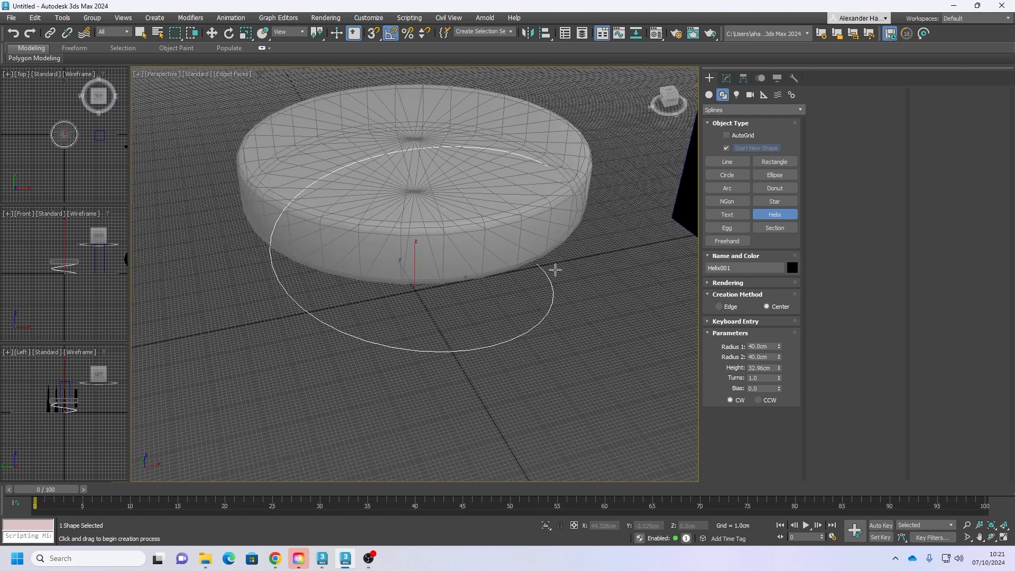
alt+middle_drag(573, 304, 573, 264)
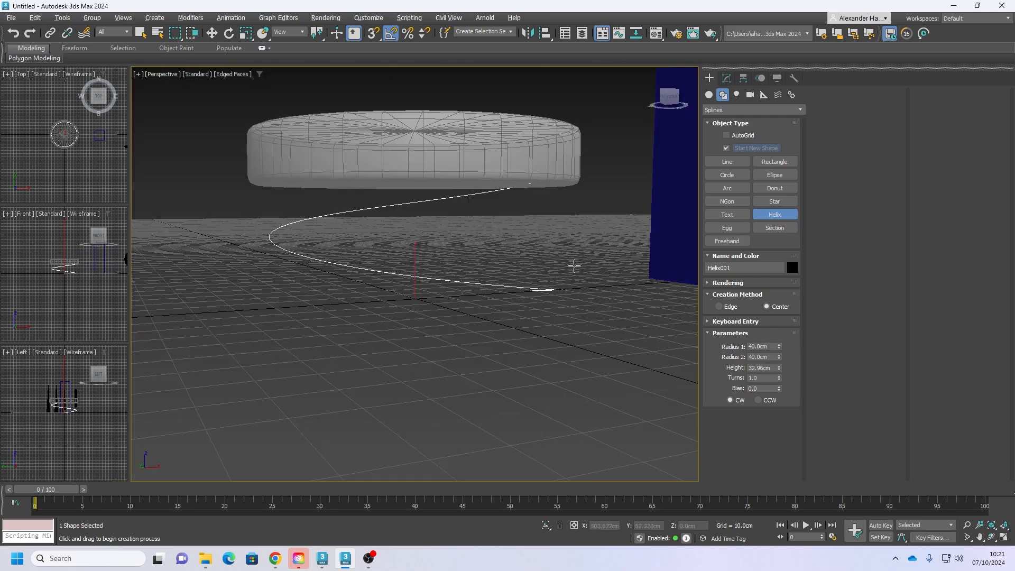
mouse_move(517, 208)
alt+middle_down()
mouse_move(521, 195)
mouse_move(521, 216)
alt+middle_up()
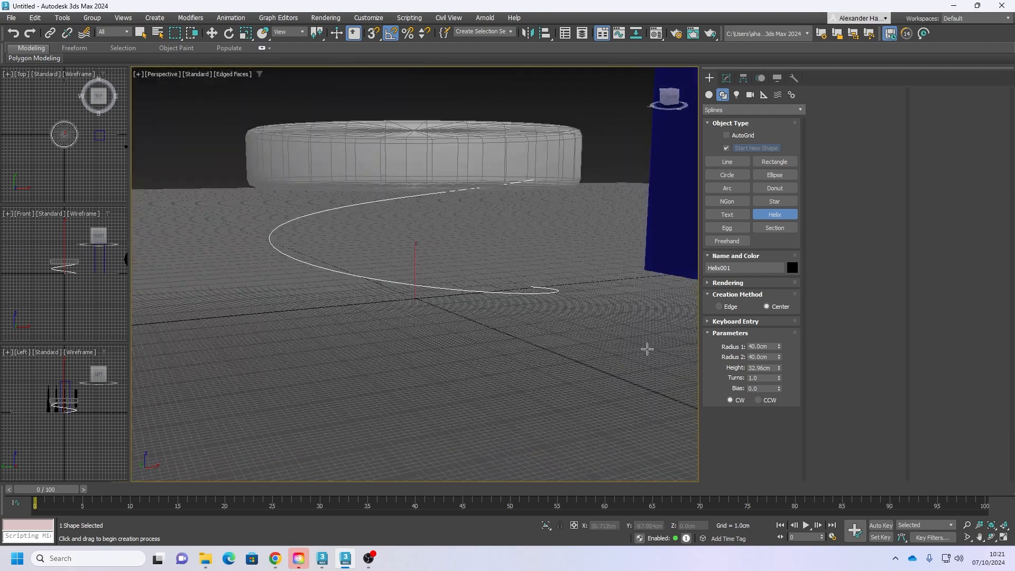
click(772, 370)
alt+middle_drag(509, 340, 493, 333)
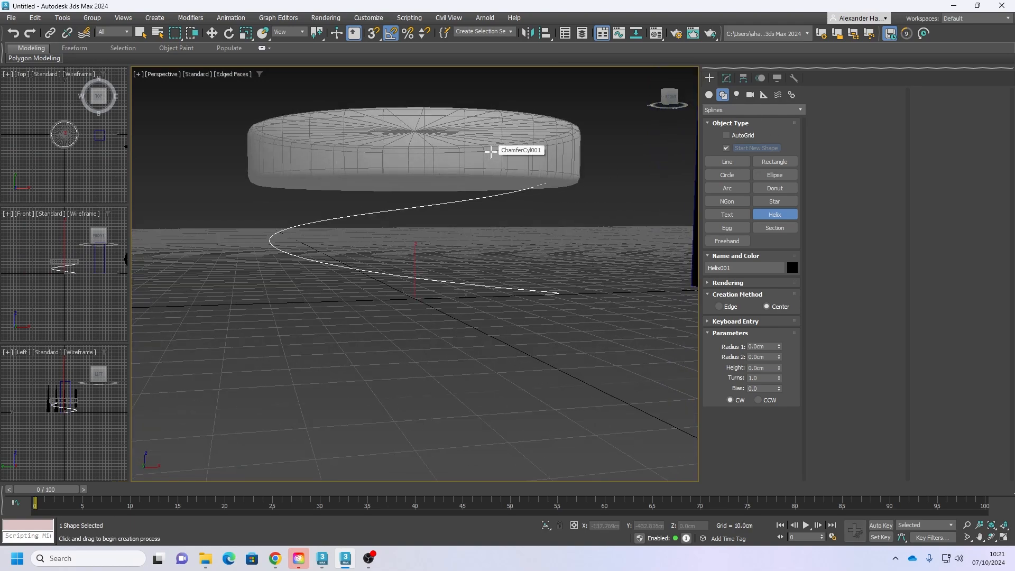
key(w)
click(491, 153)
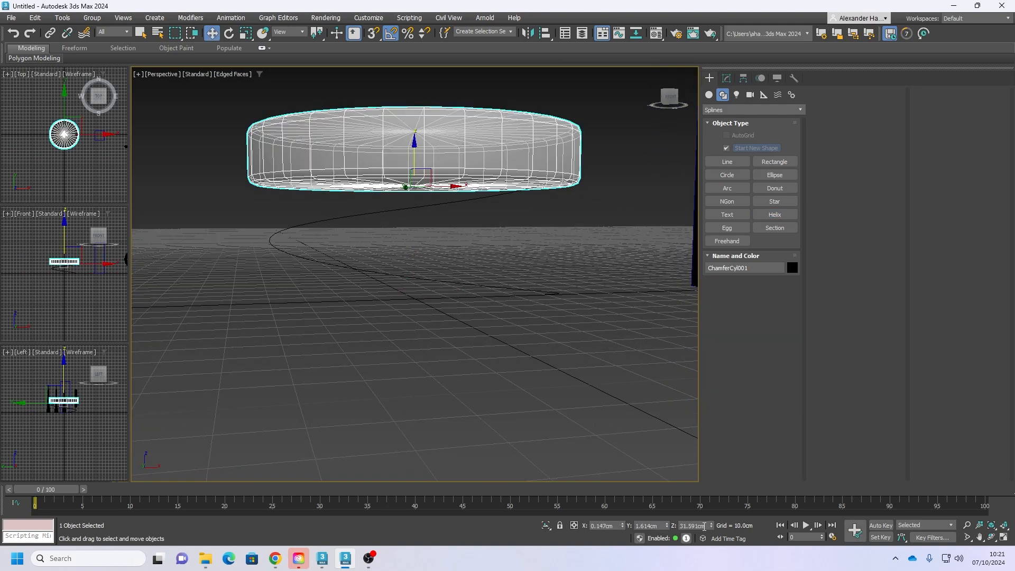
click(704, 526)
text(30)
key(Return)
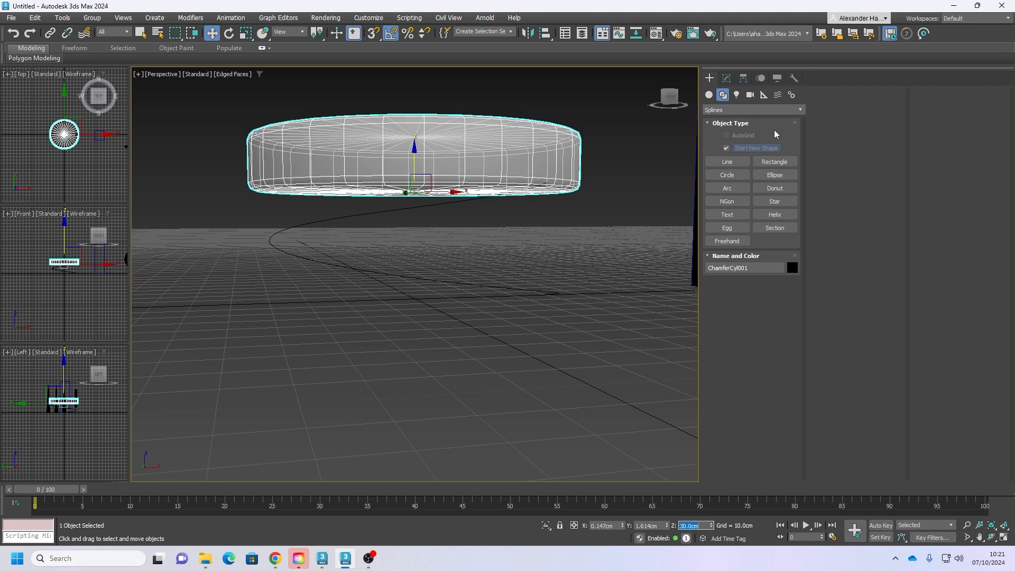
Step: Set the height of the helix to 30 cm
click(727, 78)
click(532, 286)
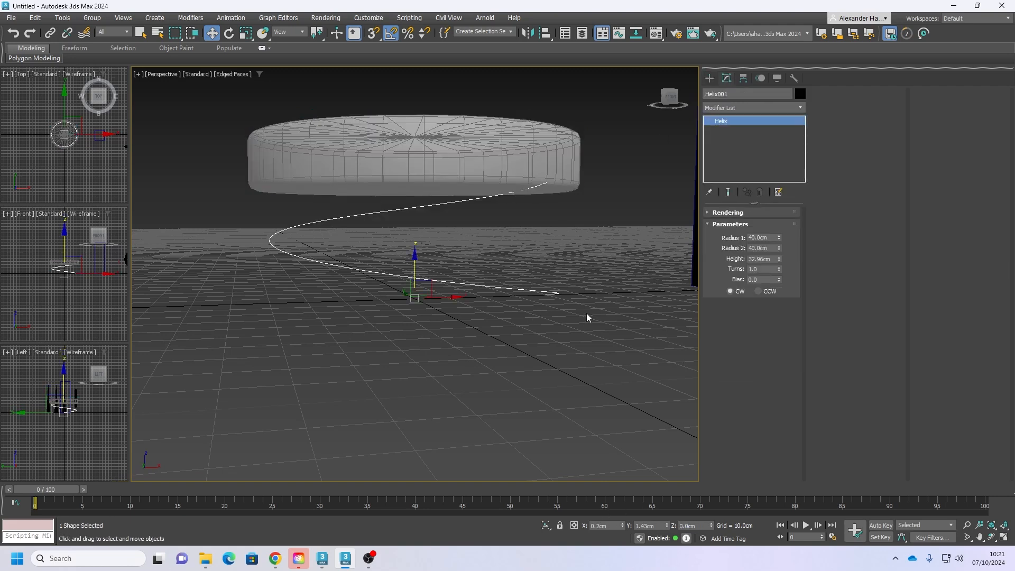
double_click(771, 262)
text(3)
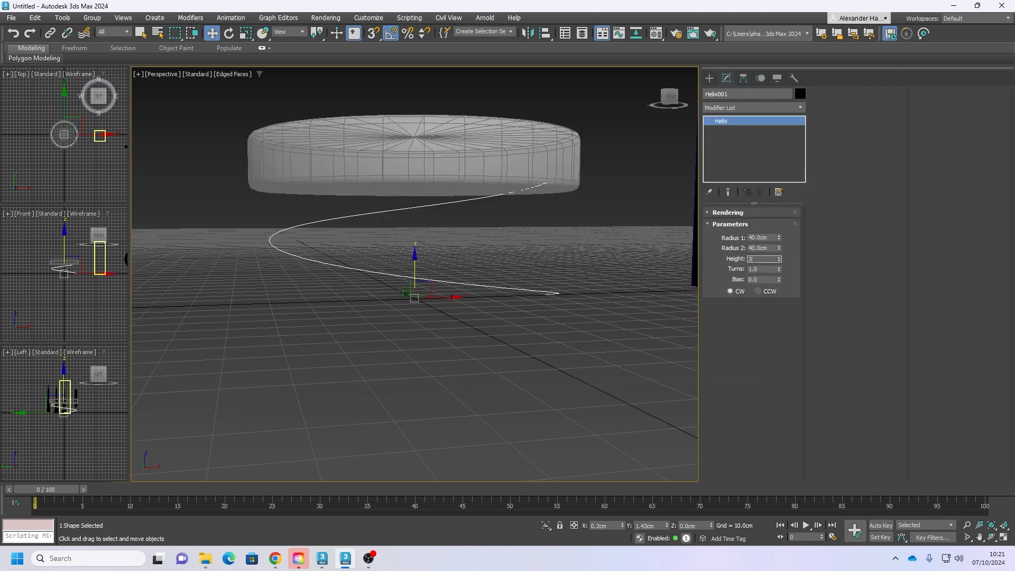
text(0)
key(Tab)
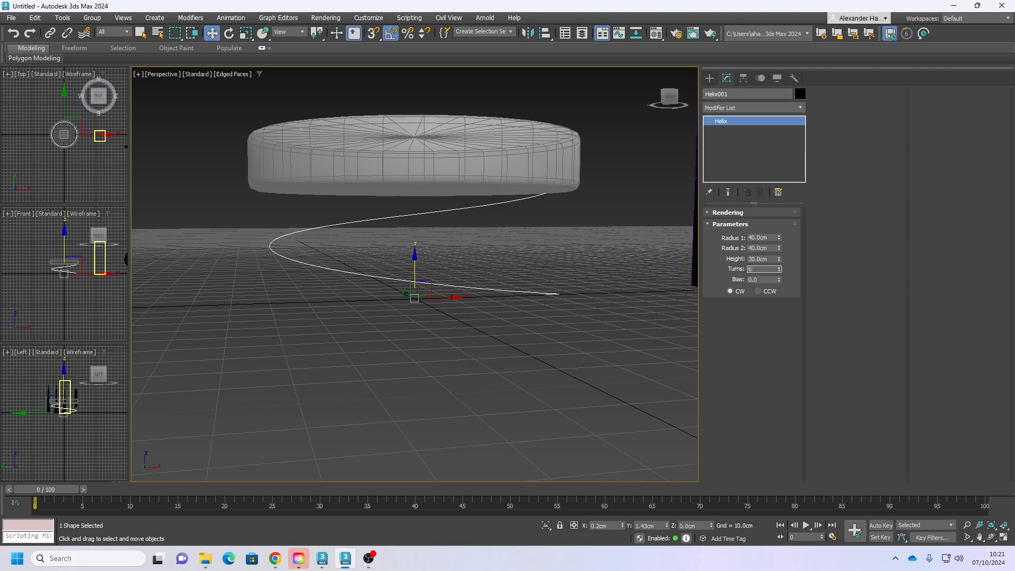
Step: Set the helix's number of turns to 6
text(6)
key(Tab)
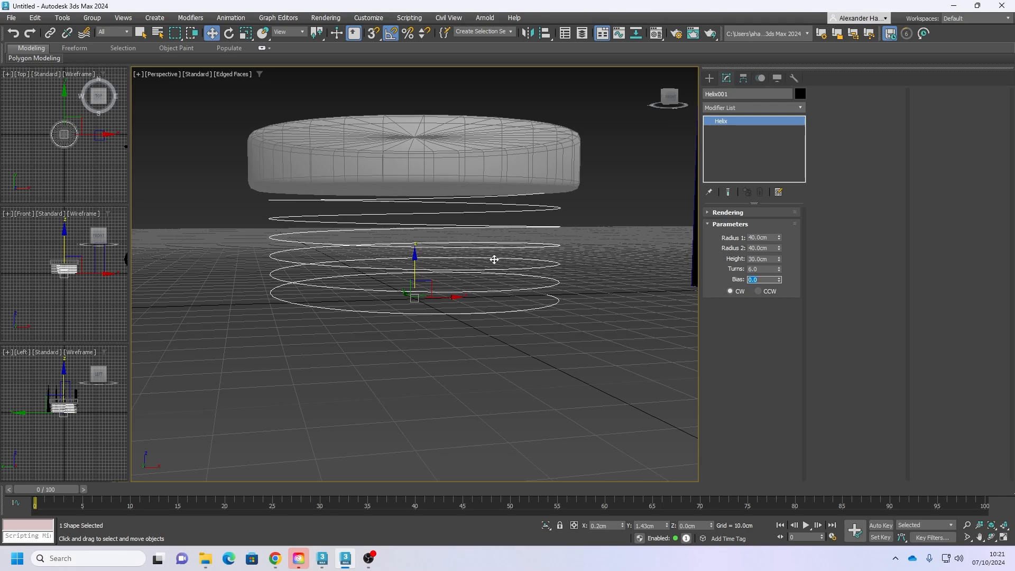
alt+middle_drag(494, 259, 551, 286)
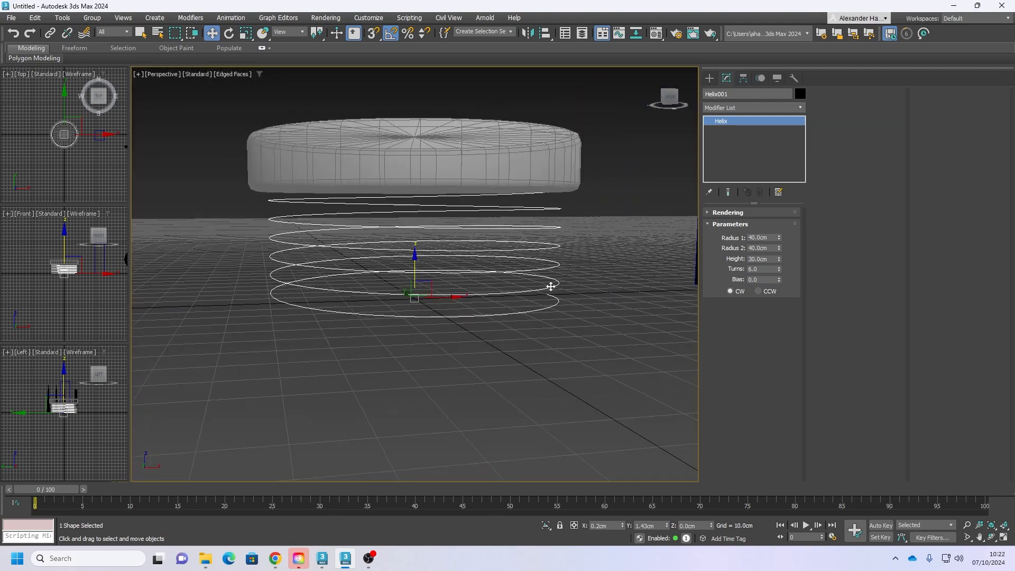
Step: Reduce the helix's number of turns to 5 and dismiss the autobackup error messages
double_click(752, 268)
key(Tab)
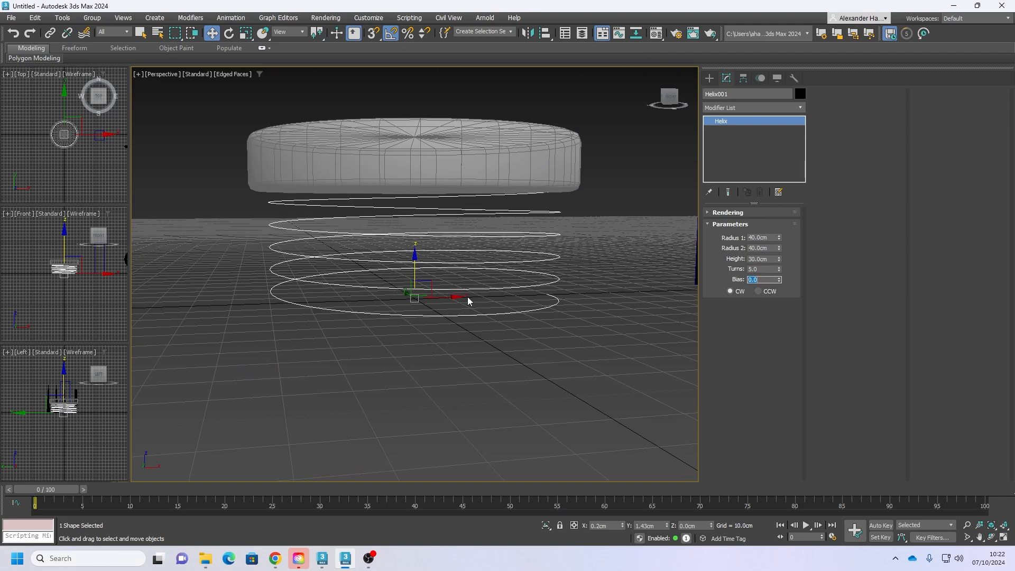
alt+middle_drag(443, 308, 347, 227)
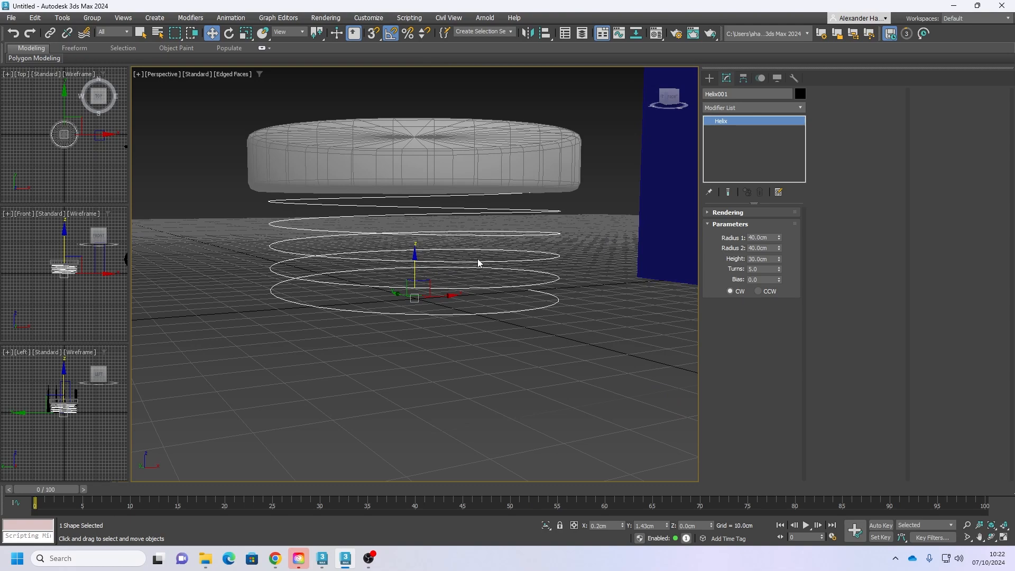
alt+middle_drag(477, 262, 498, 270)
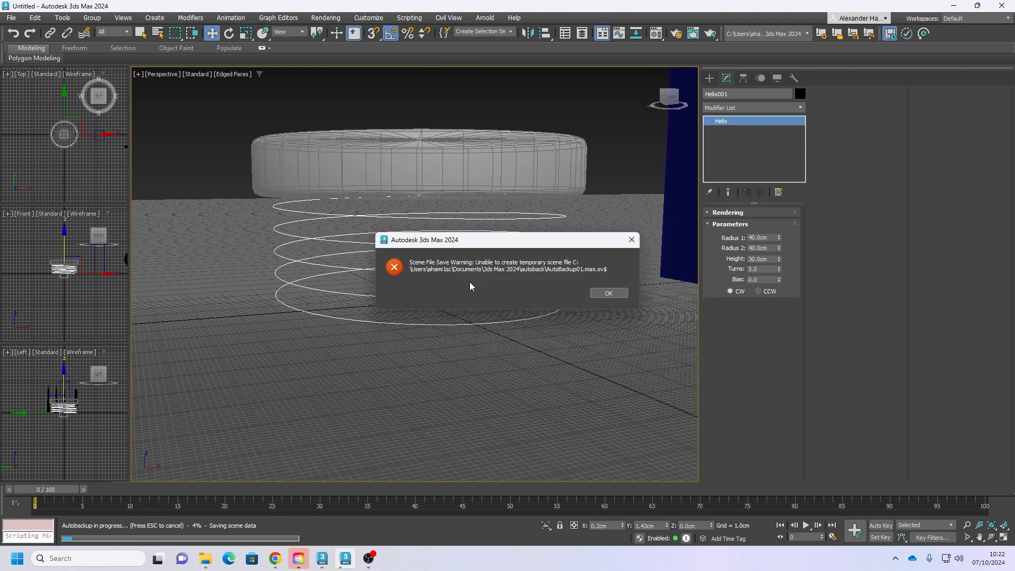
click(606, 294)
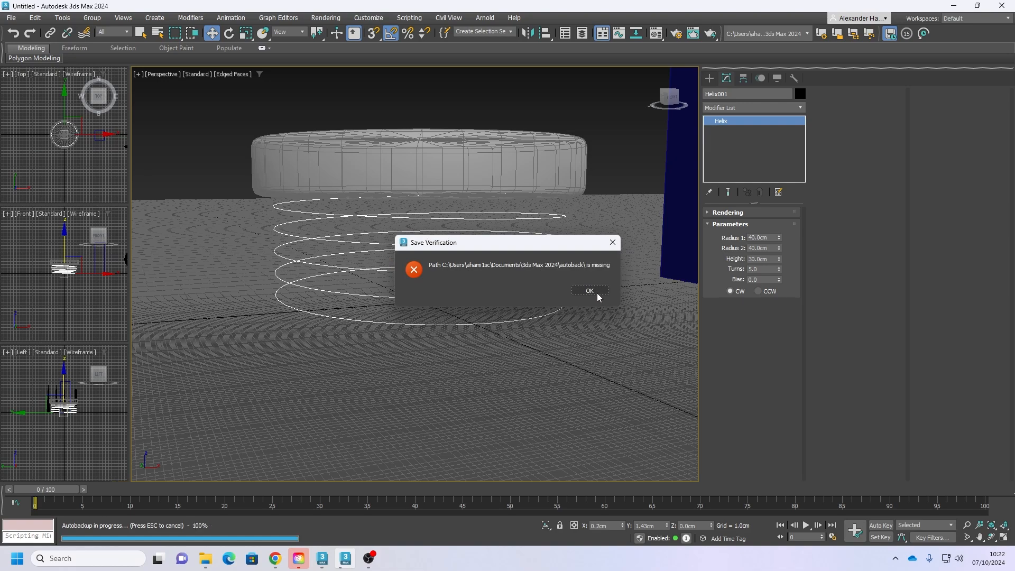
click(594, 294)
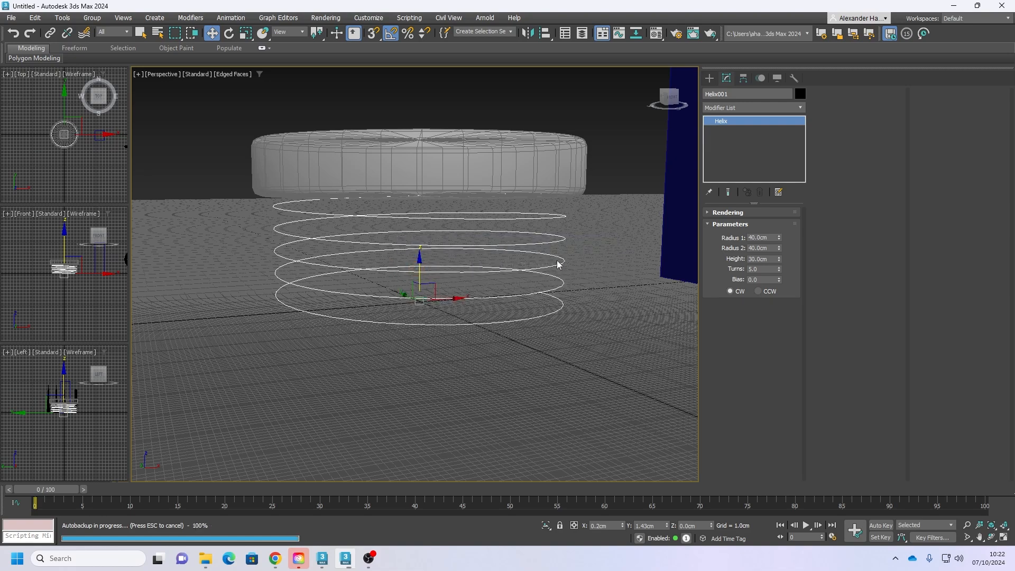
click(737, 110)
text(unw)
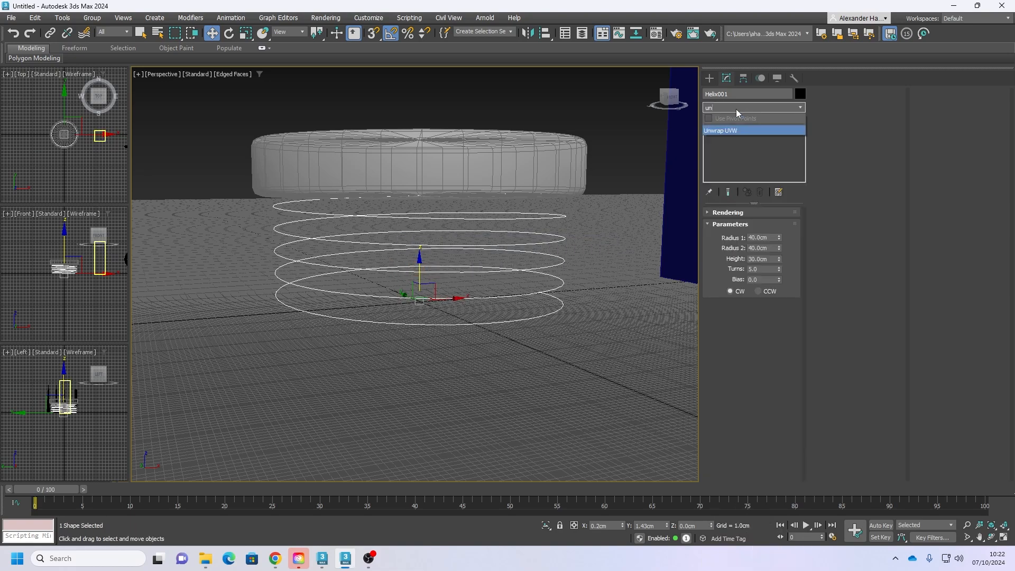
key(Return)
Step: Apply a Sweep modifier to the helix with the built-in Cylinder section
click(734, 109)
text(swe)
click(718, 130)
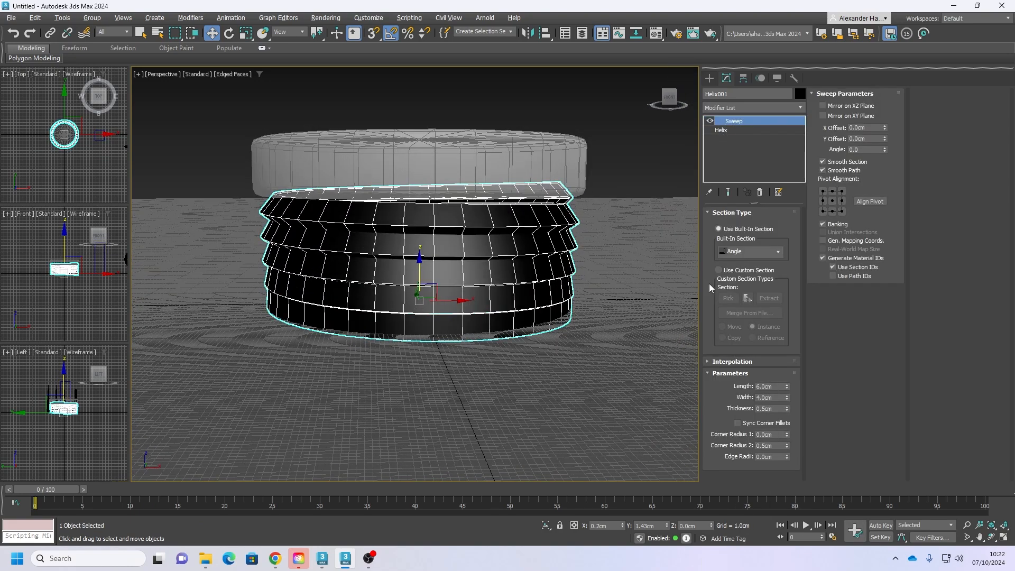
click(745, 251)
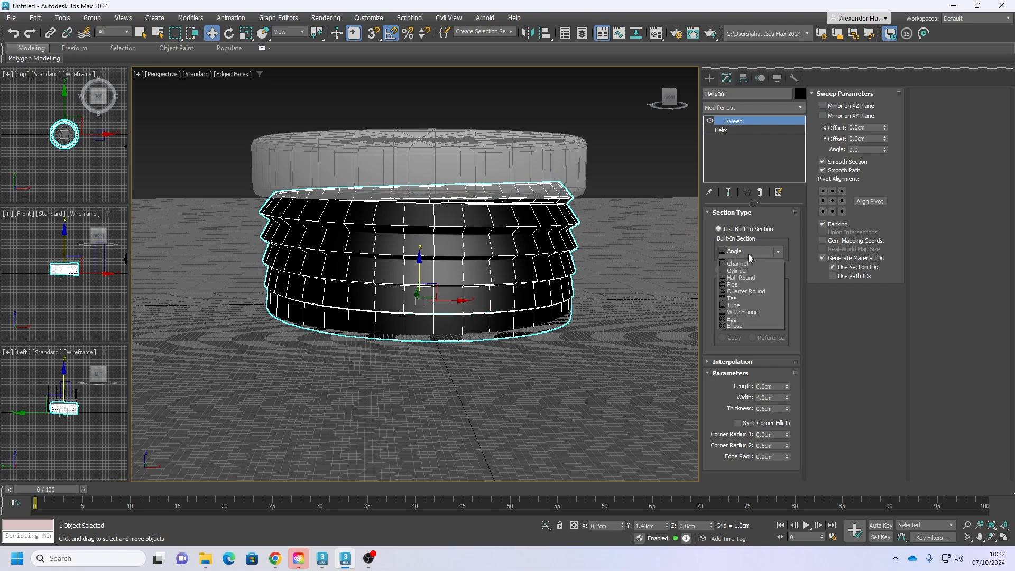
click(739, 284)
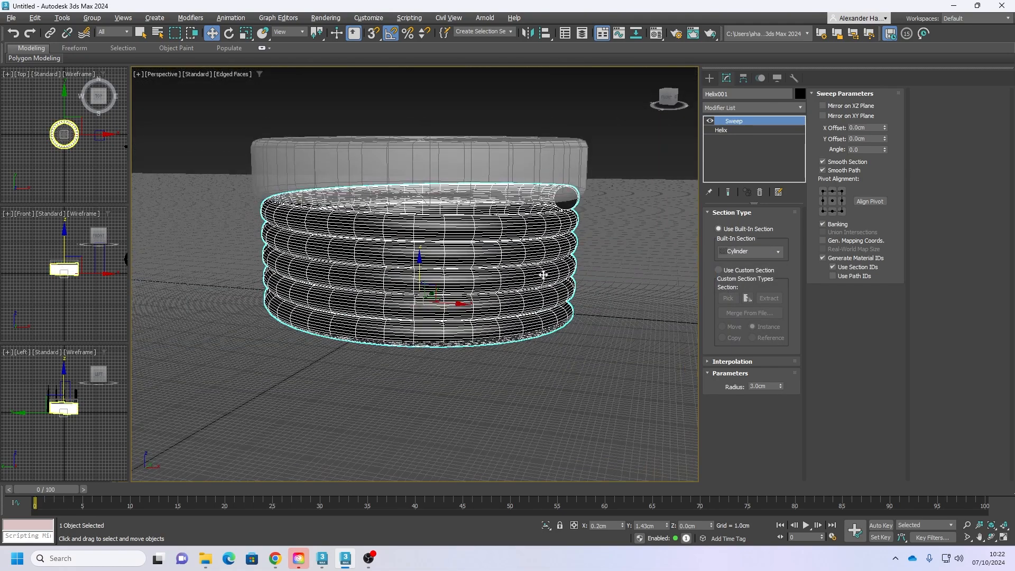
alt+middle_drag(586, 276, 571, 270)
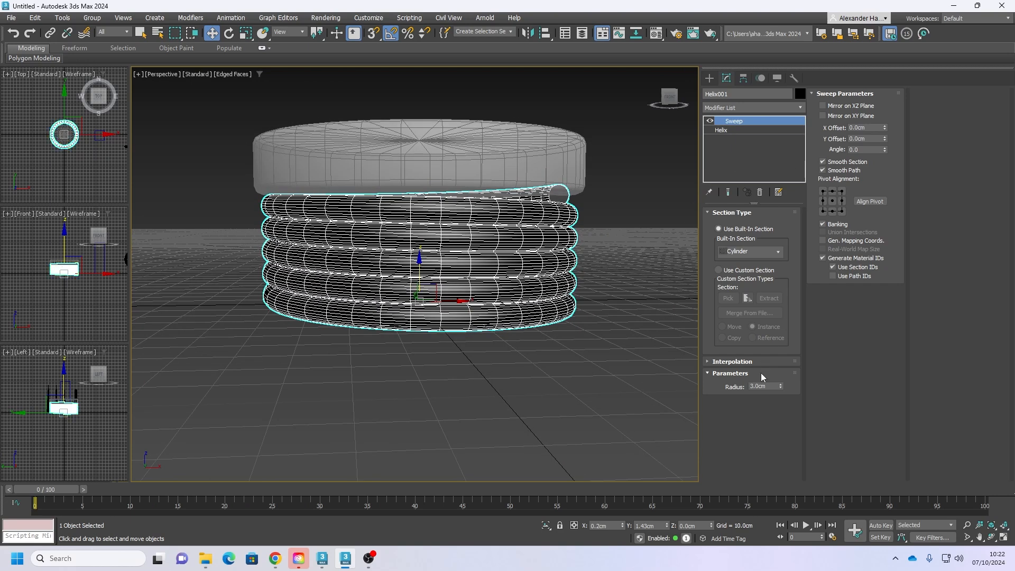
Step: Set the radius of the sweep's cylinder section to 2 cm
double_click(767, 386)
text(2)
key(Return)
alt+middle_drag(552, 264, 546, 266)
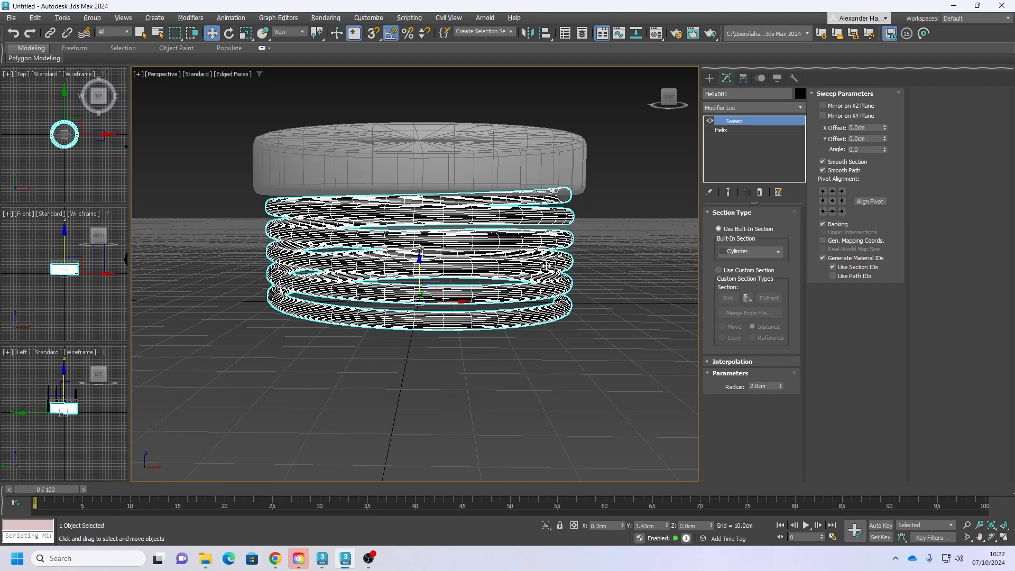
Step: Thicken the coil by adjusting the sweep section's radius to 2.3 cm
scroll(547, 262, up, 4)
scroll(549, 254, down, 3)
scroll(550, 248, up, 2)
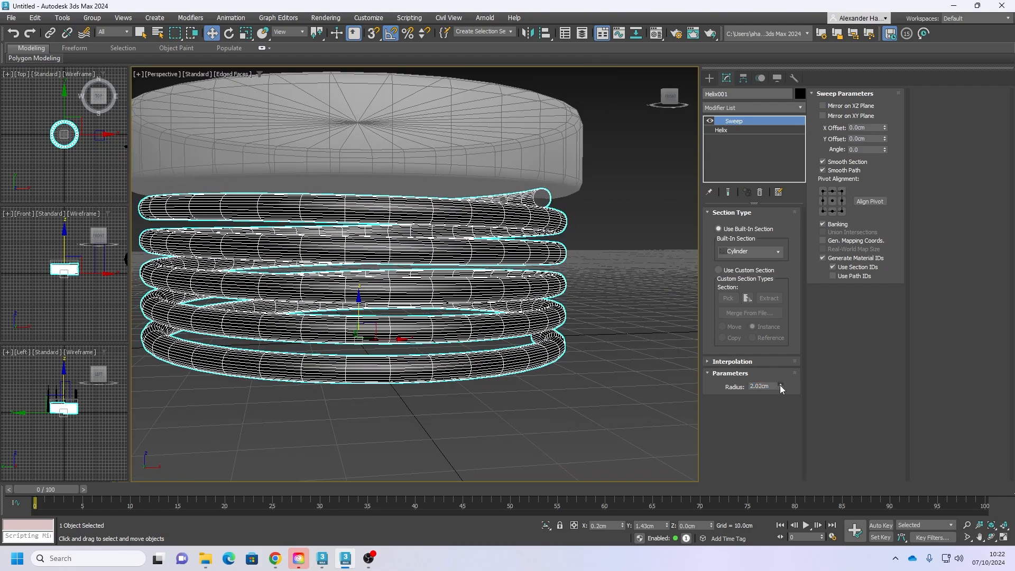
drag(781, 389, 784, 378)
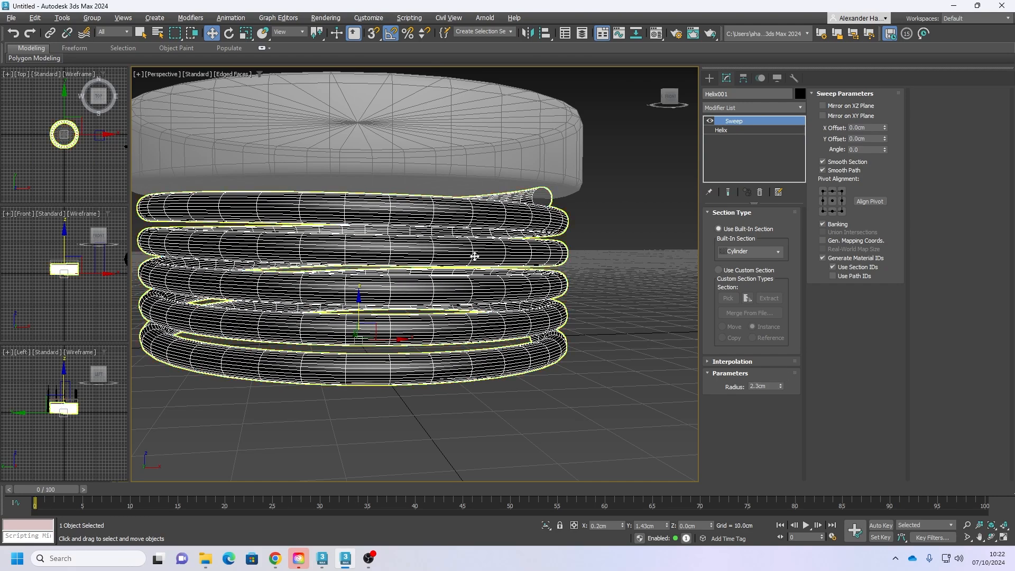
alt+middle_drag(474, 256, 457, 262)
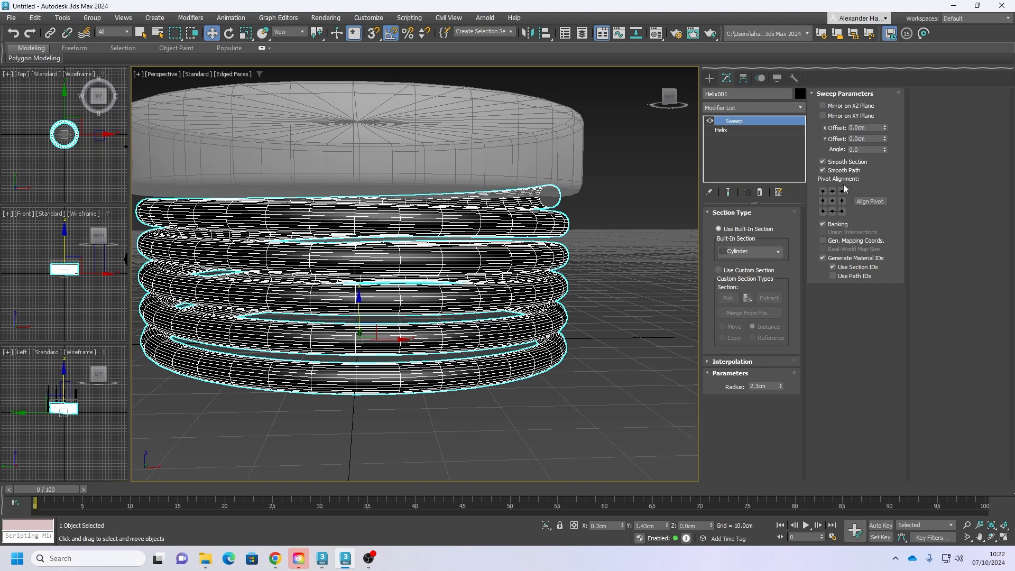
Step: Lower the sweep's interpolation steps to 1 for comparison and settle on 2, keeping Optimize enabled
click(708, 362)
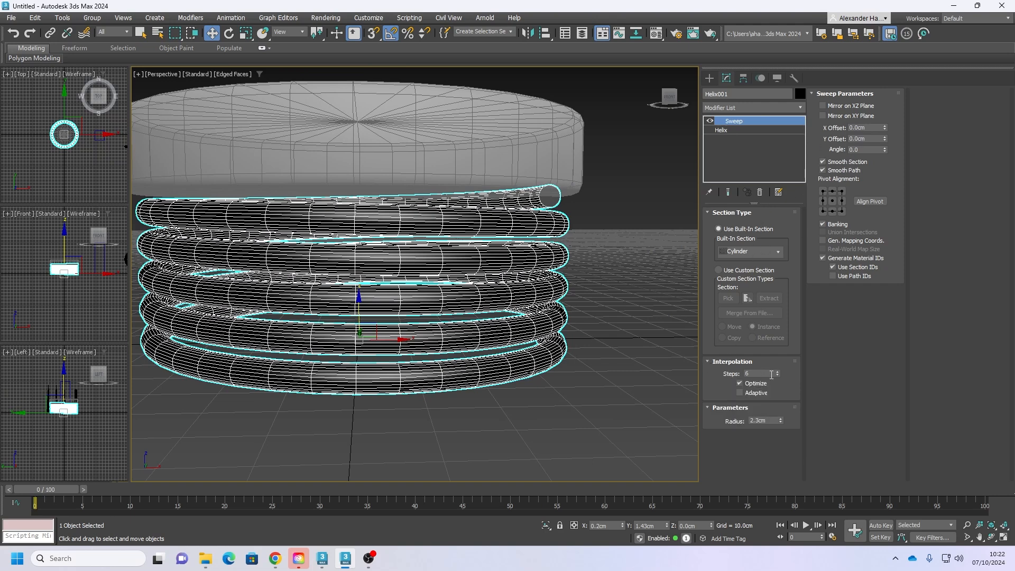
click(778, 376)
click(778, 376)
click(777, 376)
click(777, 376)
click(778, 376)
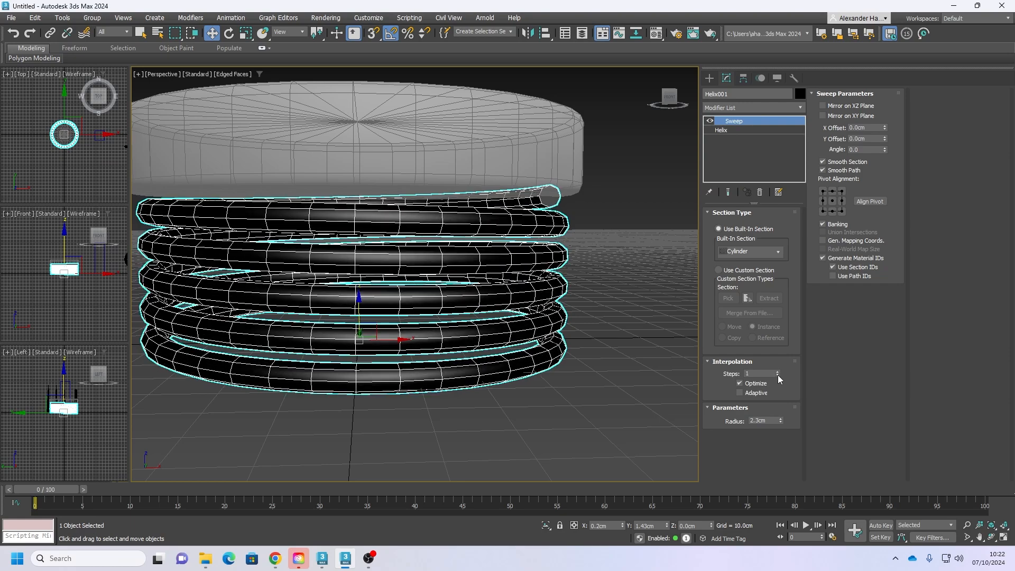
click(777, 372)
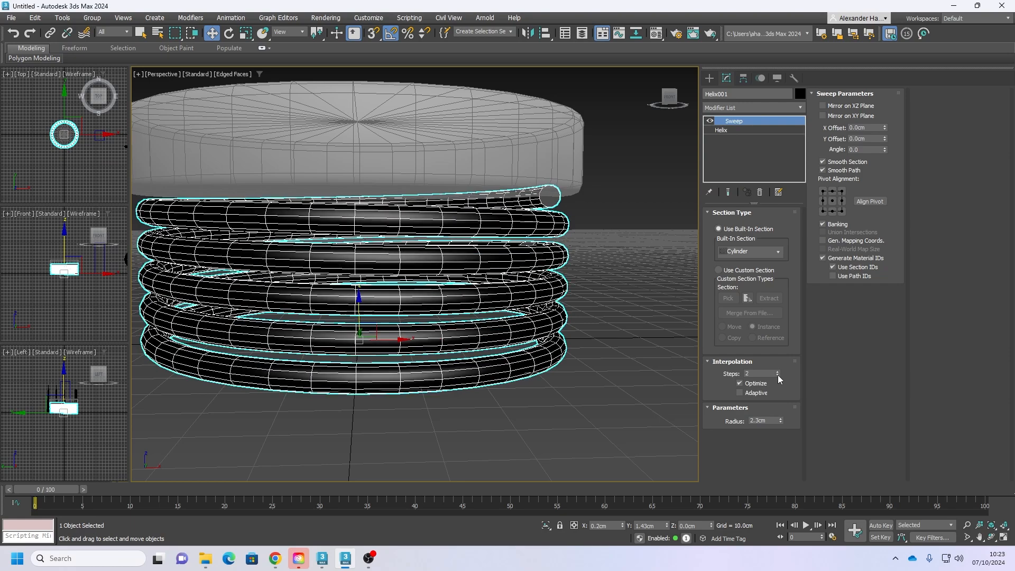
click(778, 376)
click(777, 372)
mouse_move(593, 314)
alt+middle_down()
mouse_move(555, 312)
mouse_move(585, 316)
alt+middle_up()
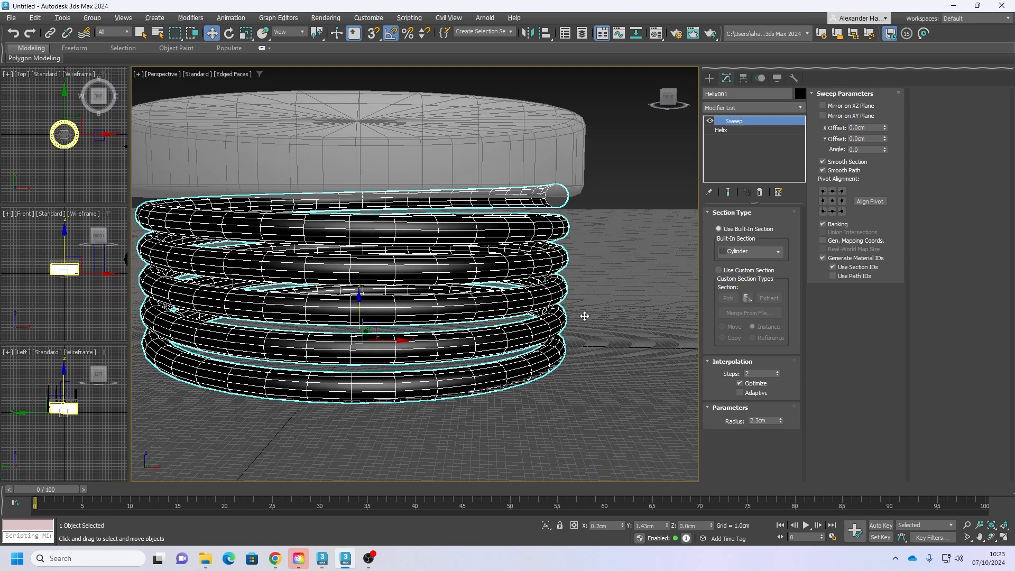
Step: Check the coil with edged faces briefly switched off, and reduce the sweep's interpolation steps to 1
scroll(502, 253, down, 3)
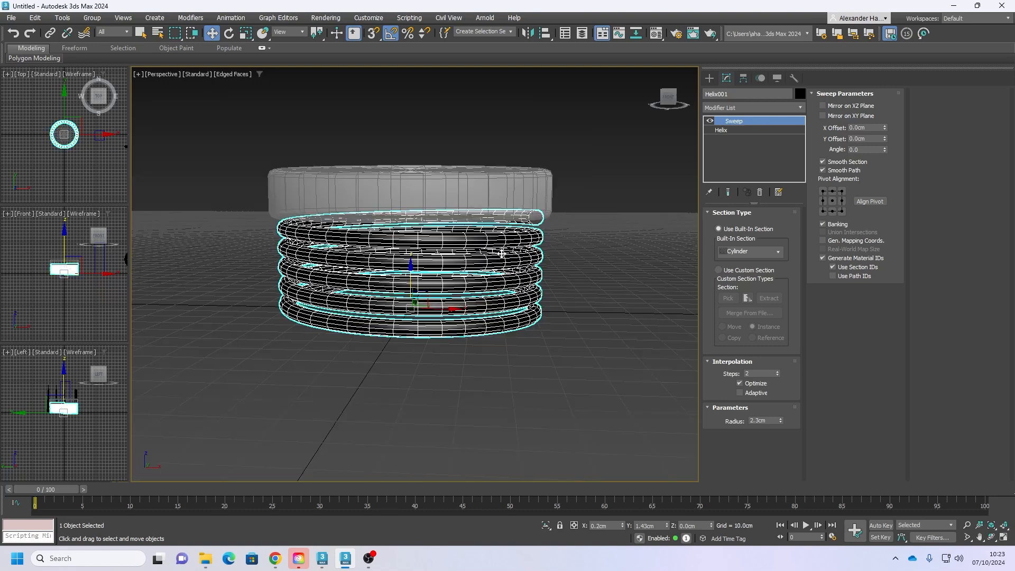
alt+middle_drag(501, 254, 514, 258)
key(F4)
key(F4)
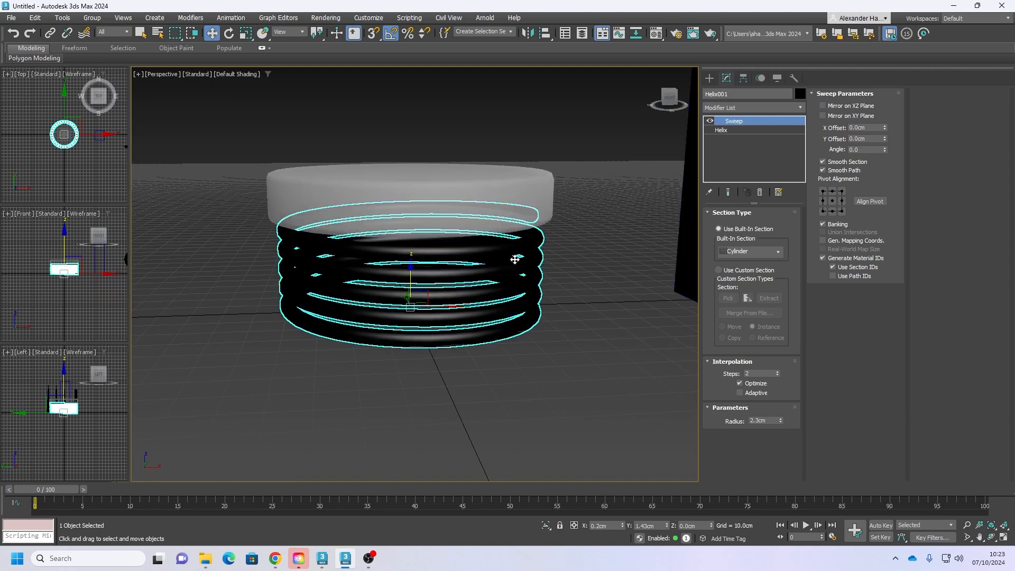
alt+middle_drag(499, 269, 501, 264)
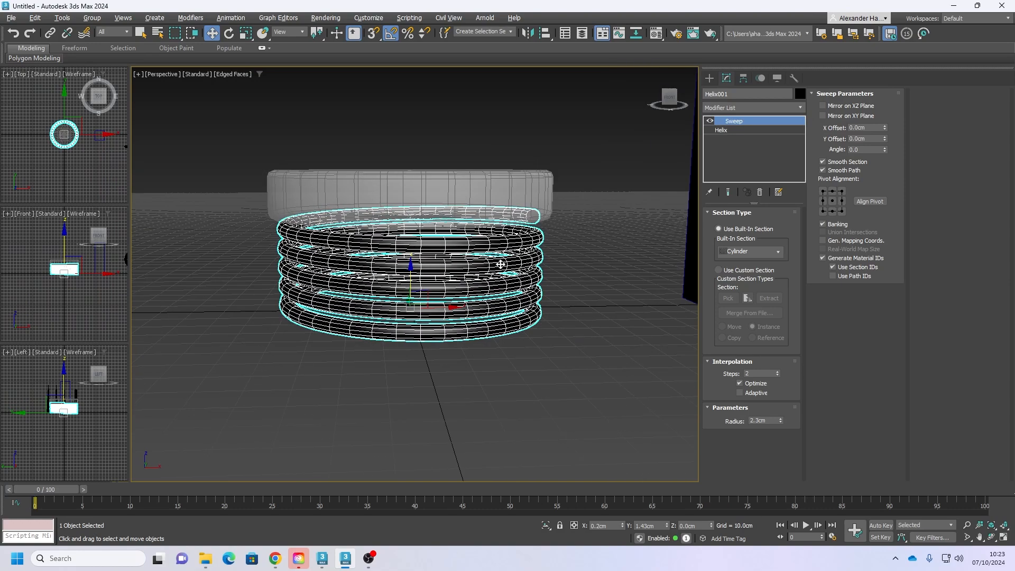
right_click(777, 376)
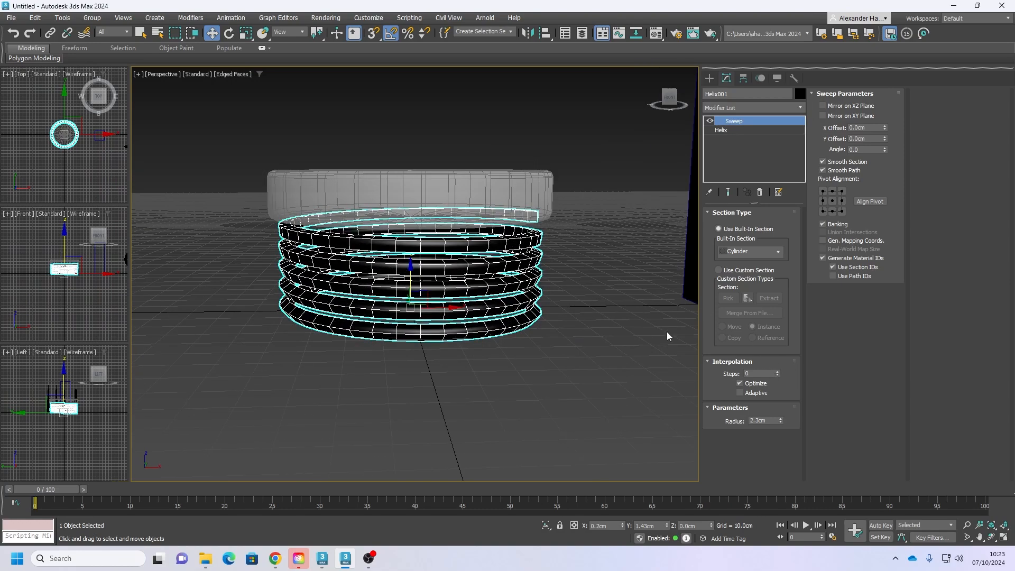
click(776, 372)
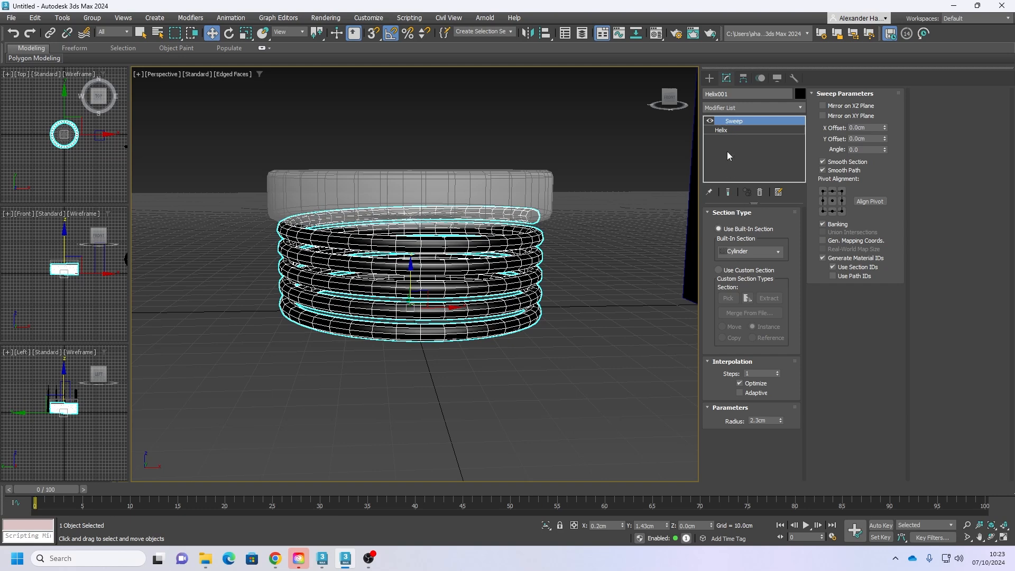
Step: Review the rendering and capping options of the base Helix level and return to the Sweep level
click(734, 132)
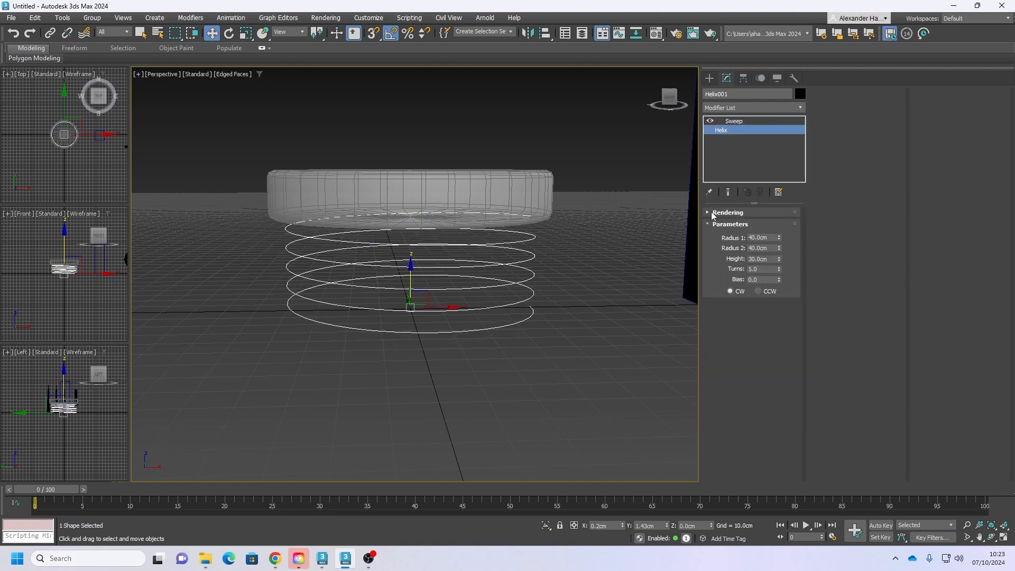
click(707, 212)
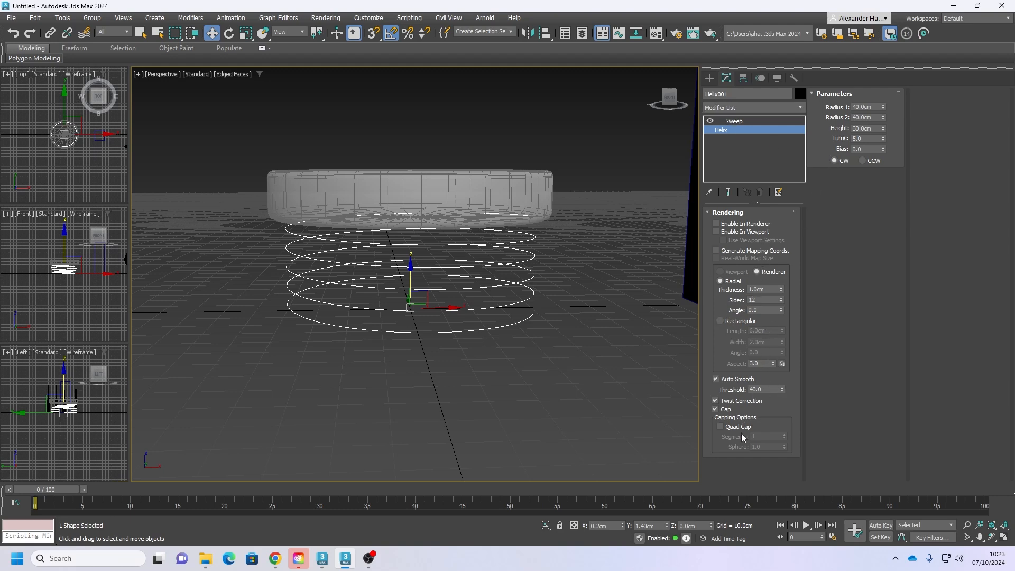
click(743, 122)
Step: Add an Edit Poly modifier above the Sweep and select an edge loop running along the coil's length
key(z)
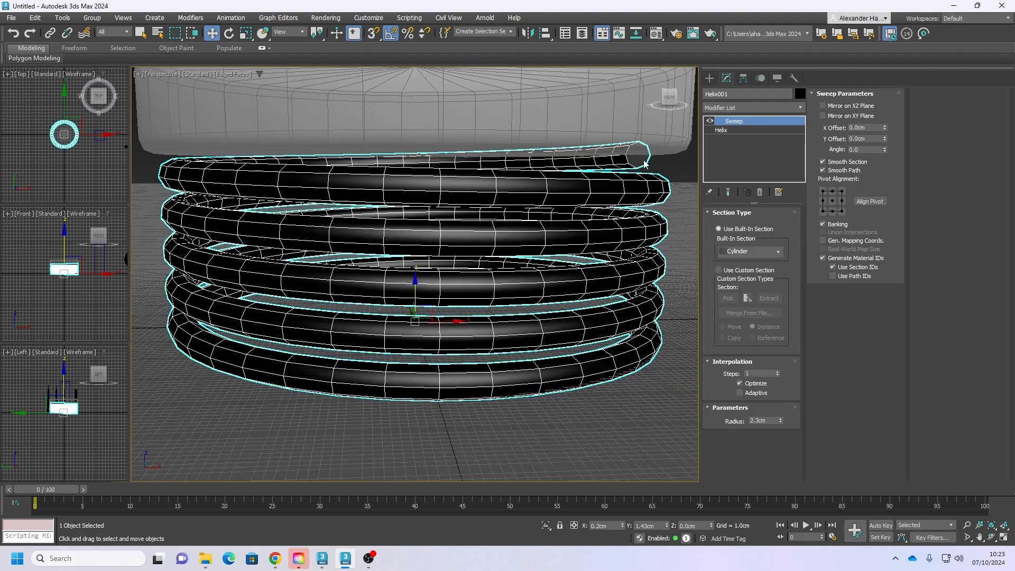
click(728, 109)
text(ed)
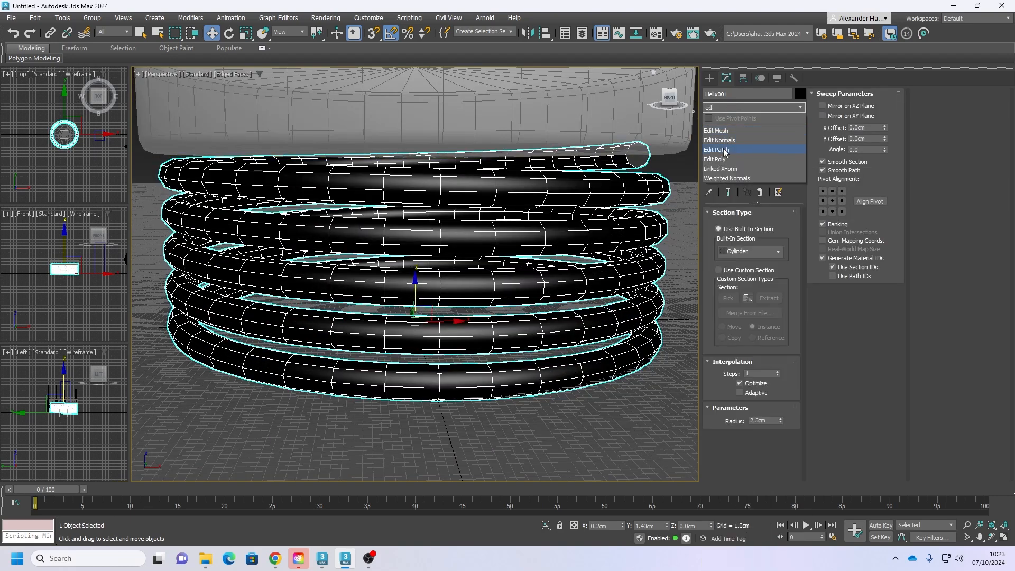
click(725, 161)
click(737, 295)
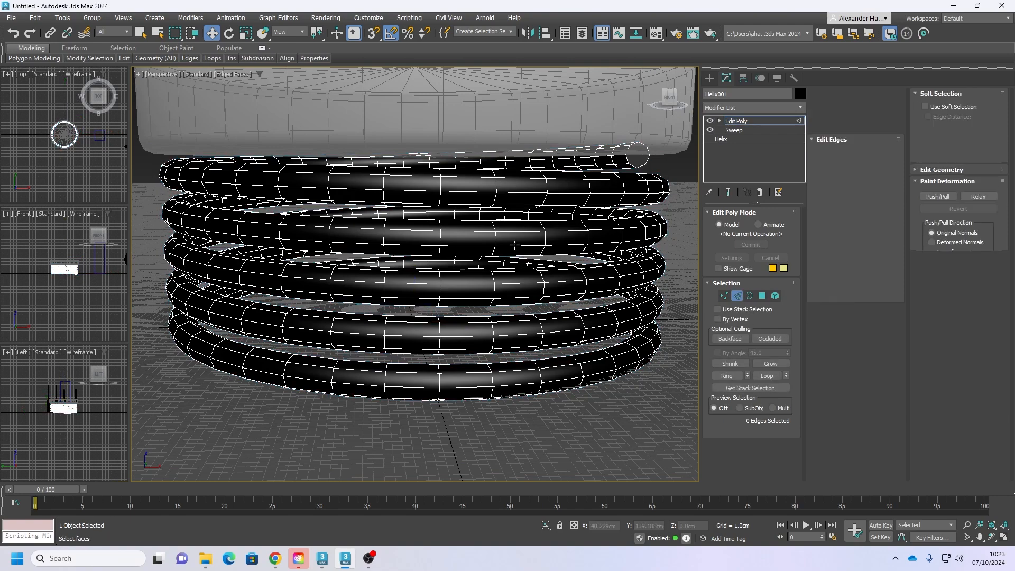
click(590, 185)
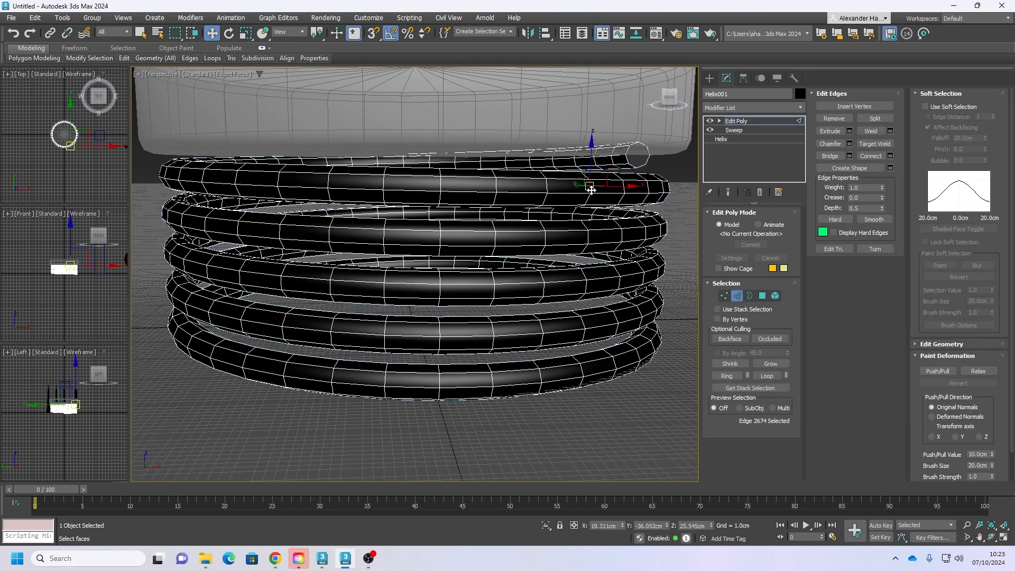
double_click(590, 185)
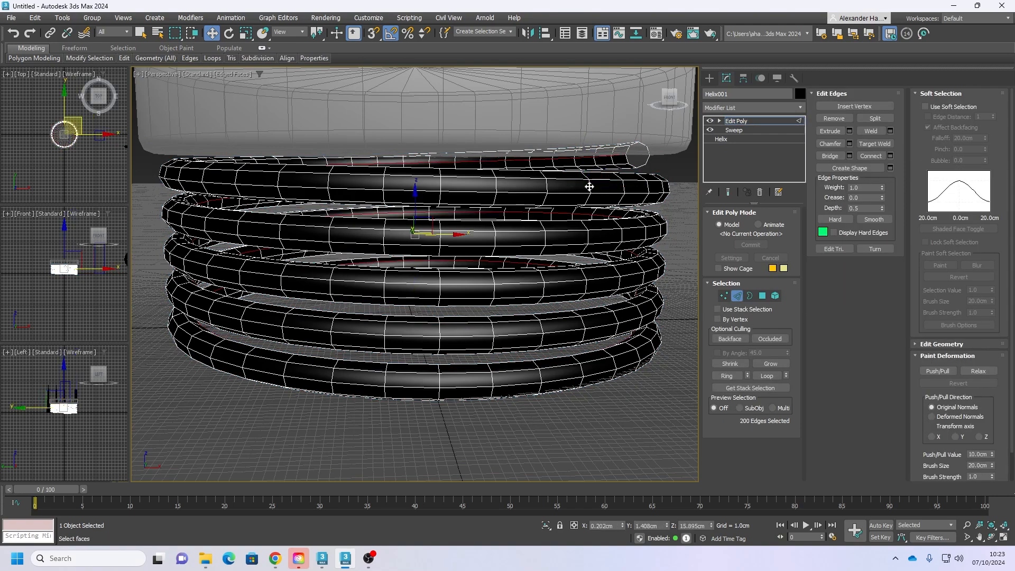
Step: Select a cross-section edge loop on the coil and extend the selection to every second cross-section loop along its length
scroll(524, 216, up, 4)
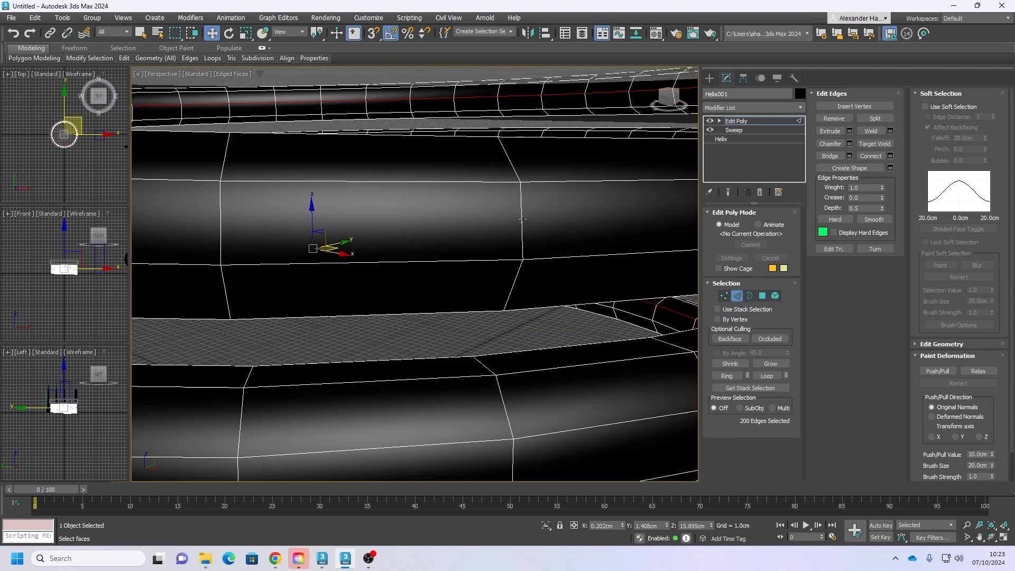
double_click(523, 218)
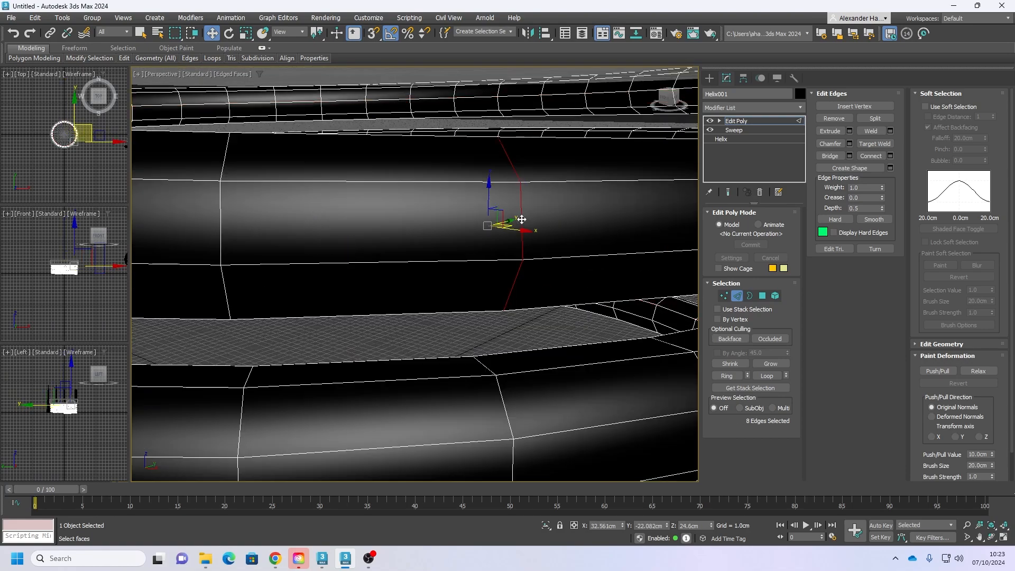
click(263, 48)
click(222, 62)
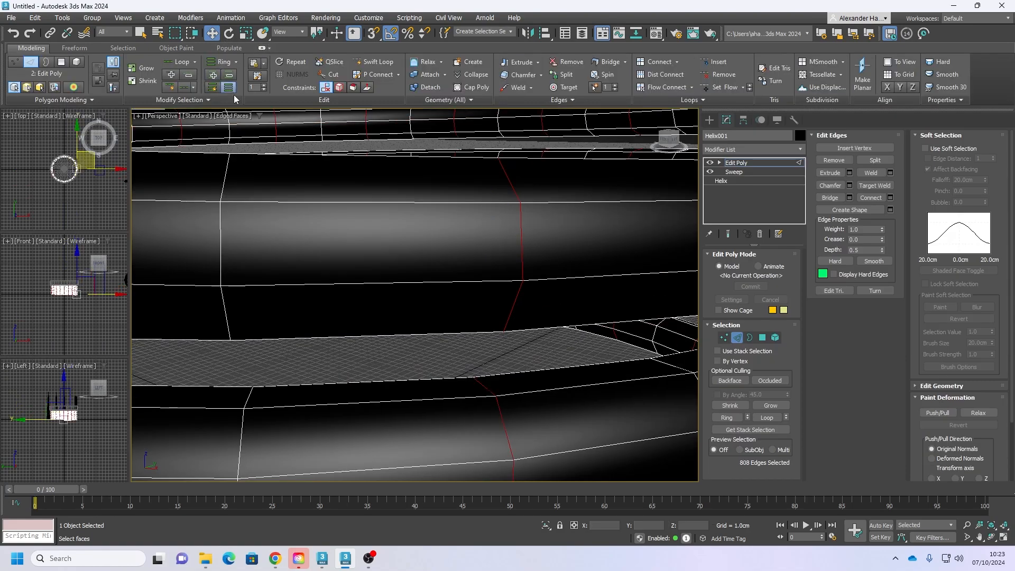
Step: Deselect the end-cap edges at the coil's upper end from the alternating loop selection
scroll(350, 210, down, 5)
alt+middle_drag(350, 210, 416, 215)
scroll(445, 227, down, 1)
scroll(465, 203, up, 4)
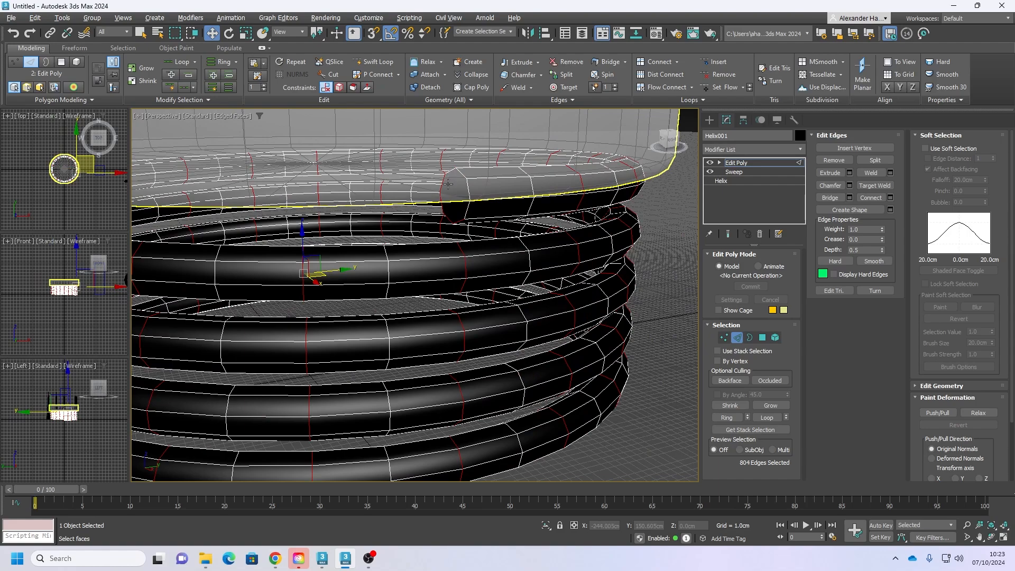
alt+click(449, 184)
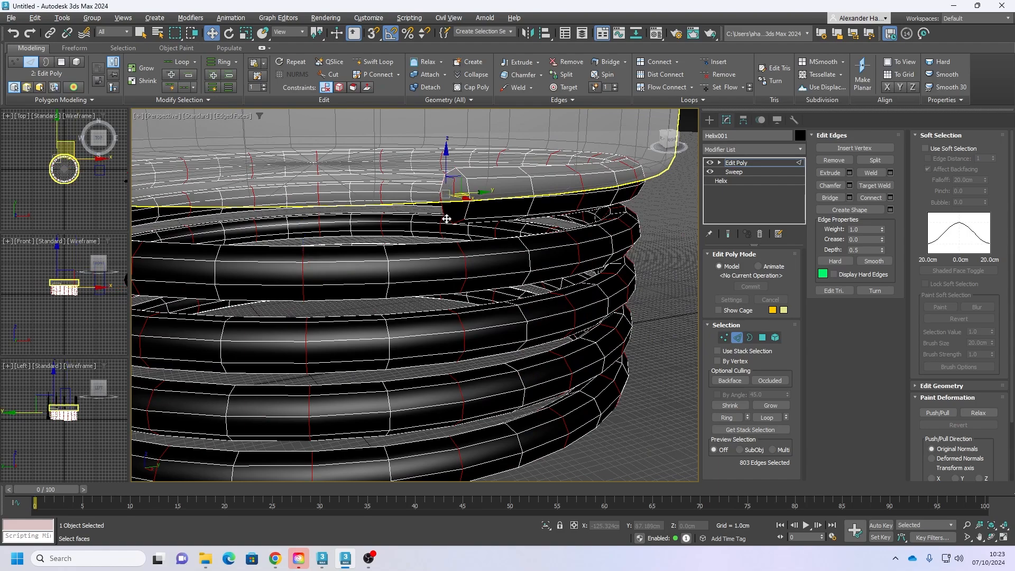
alt+click(441, 208)
alt+click(448, 217)
alt+click(460, 222)
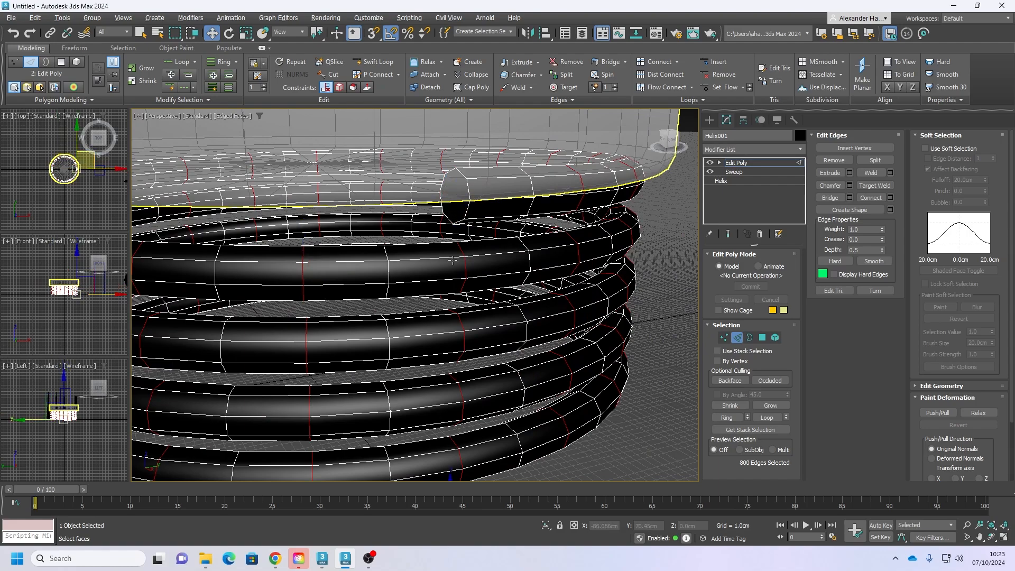
alt+middle_drag(429, 288, 364, 396)
drag(531, 427, 458, 338)
alt+middle_drag(455, 336, 452, 377)
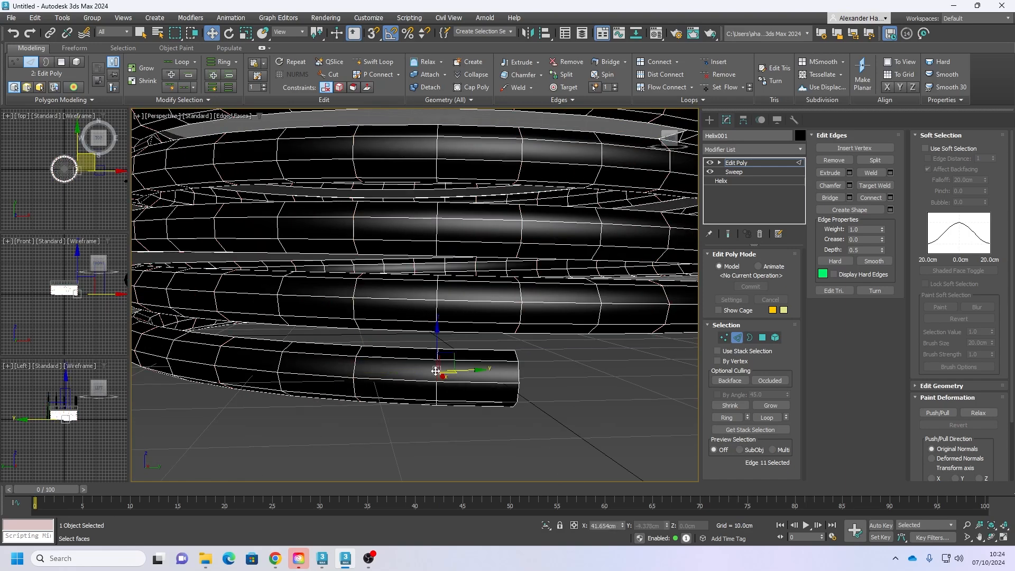
key(ctrl+z)
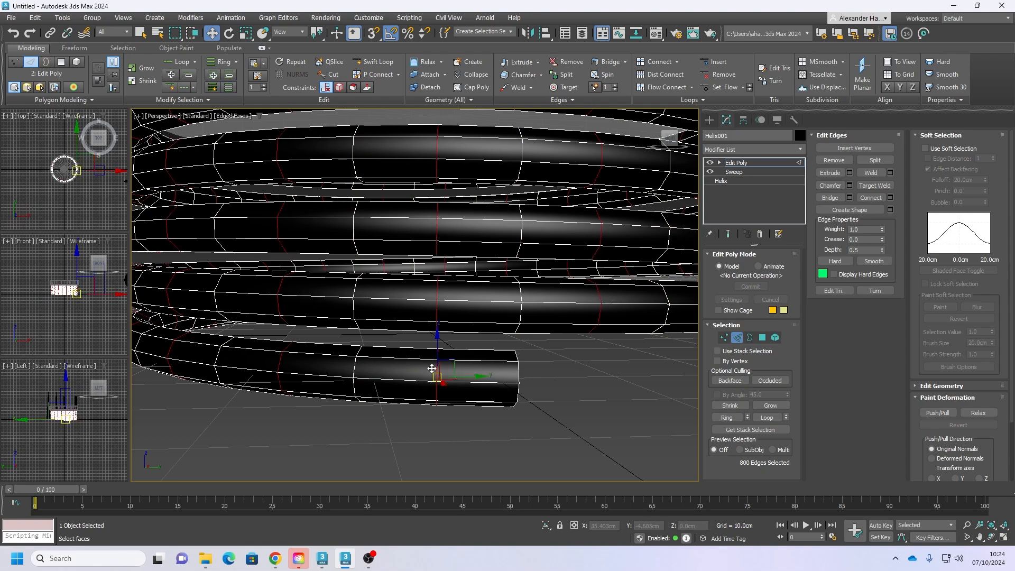
Step: Remove the selected alternate cross-section edge loops from the coil together with their vertices
scroll(435, 369, up, 2)
key(z)
alt+middle_drag(453, 276, 524, 273)
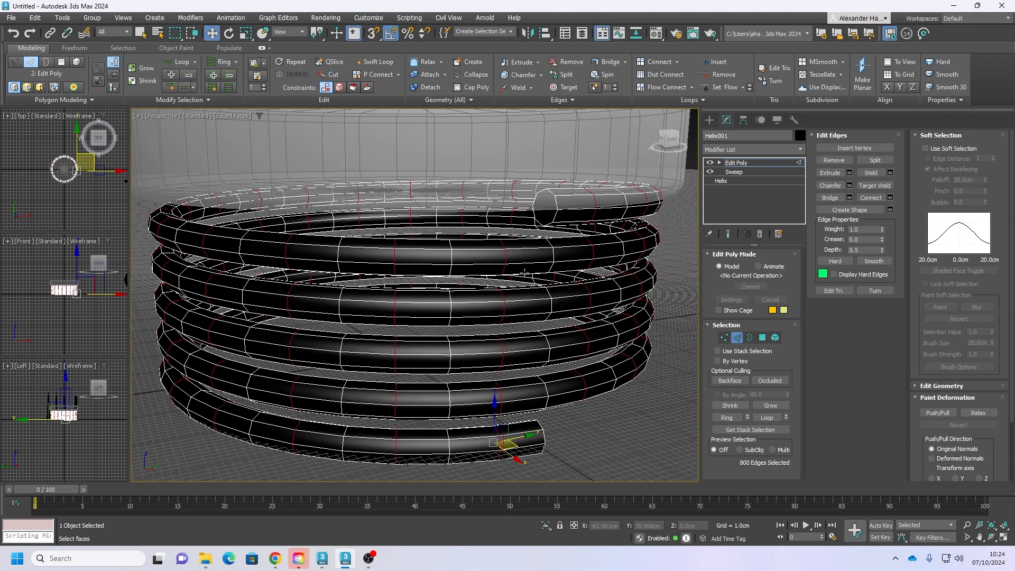
key(ctrl+BackSpace)
Step: Check the simplified coil's silhouette beneath the chamfer cylinder with edged faces briefly switched off
scroll(297, 318, down, 5)
mouse_move(297, 318)
alt+middle_down()
mouse_move(378, 316)
mouse_move(426, 331)
mouse_move(330, 339)
mouse_move(371, 343)
alt+middle_up()
key(F4)
scroll(378, 315, down, 3)
scroll(371, 342, up, 6)
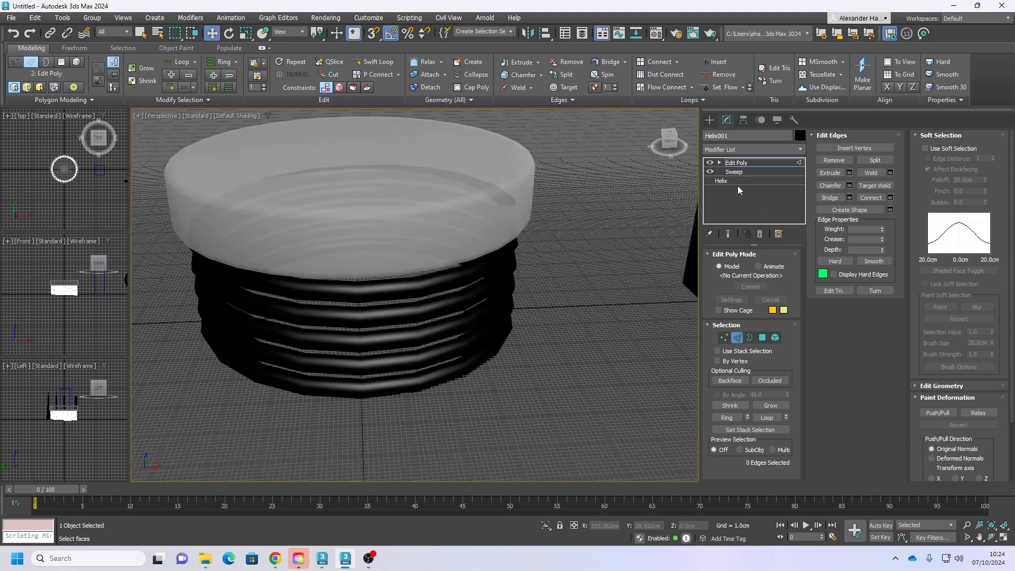
alt+middle_drag(333, 236, 488, 260)
key(F4)
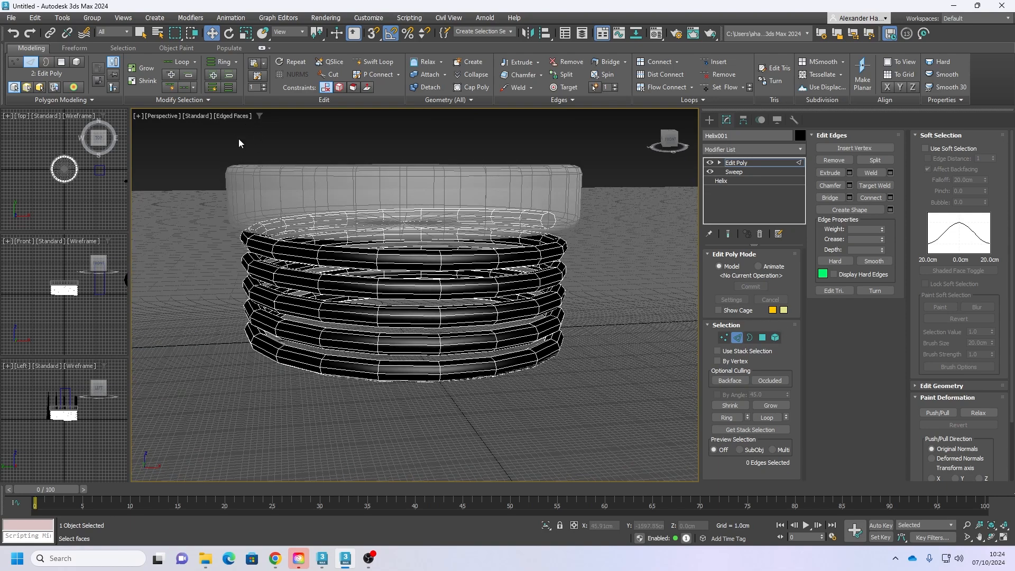
Step: Leave edge editing and examine where the chamfer cylinder meets the coil's upper end
click(709, 120)
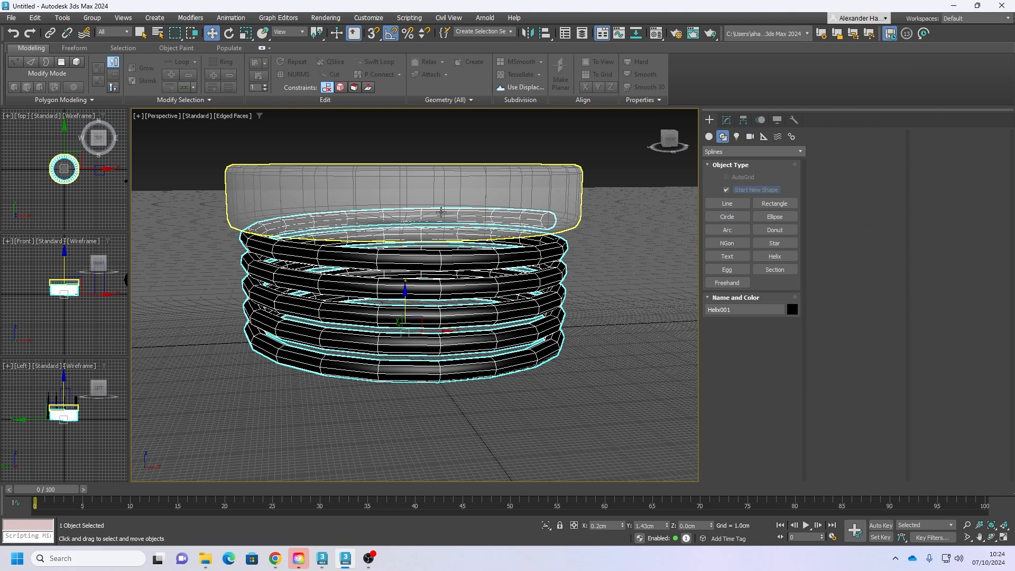
click(437, 212)
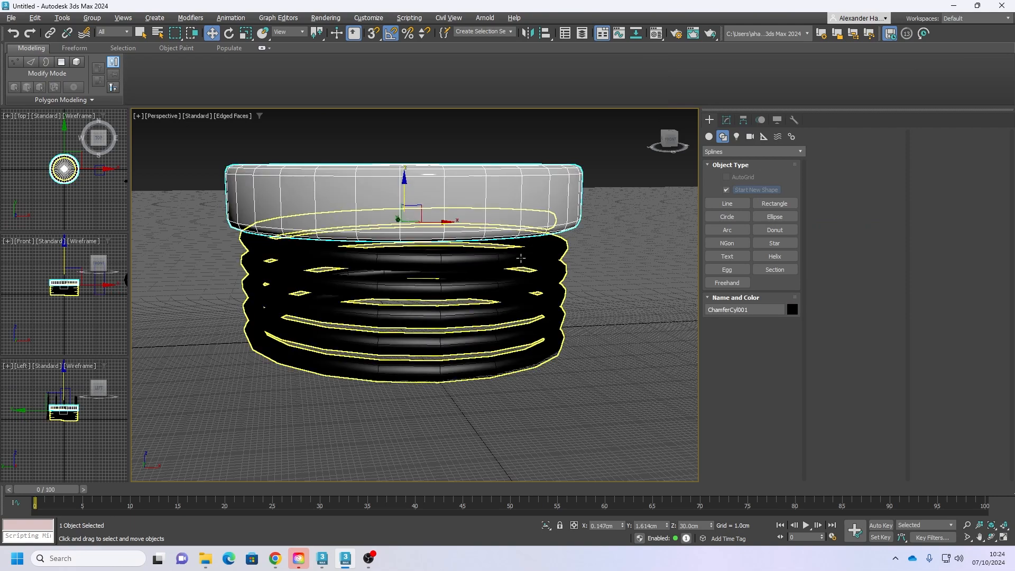
scroll(521, 258, down, 2)
alt+middle_drag(521, 258, 497, 249)
scroll(548, 237, up, 5)
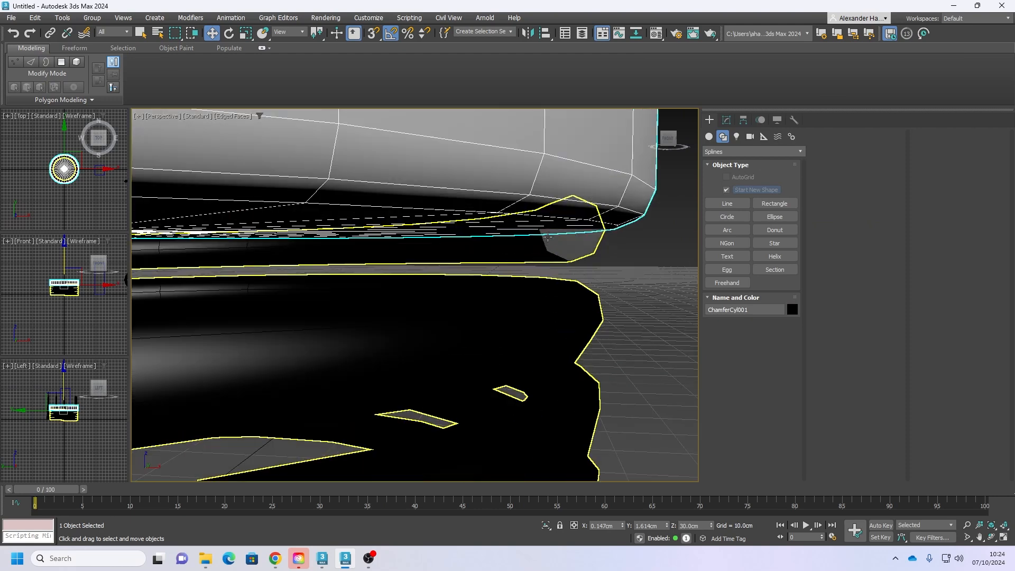
click(567, 241)
scroll(566, 238, down, 5)
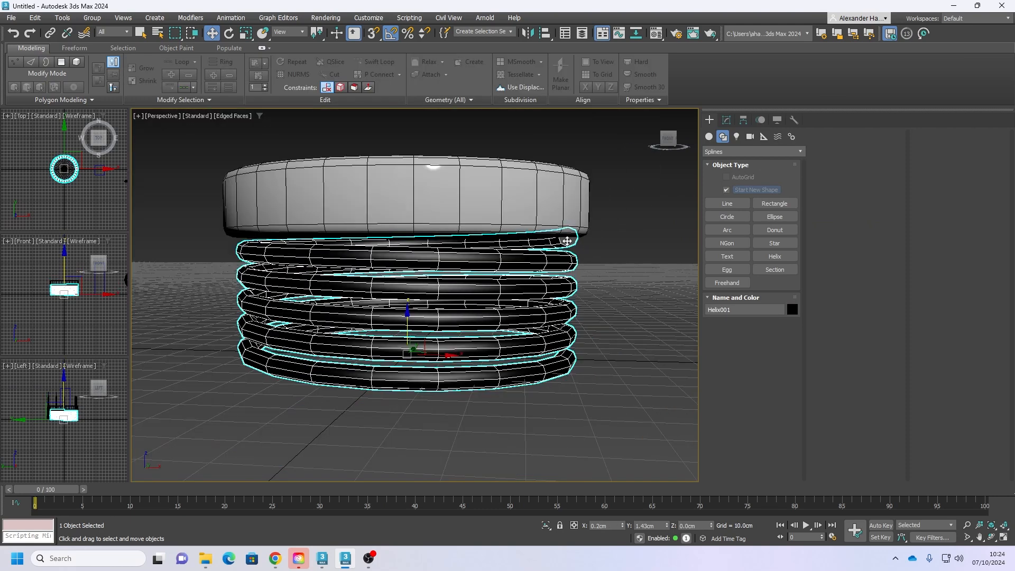
Step: Lower the chamfer cylinder onto the coil to a height of about 28 cm and deselect it
click(496, 209)
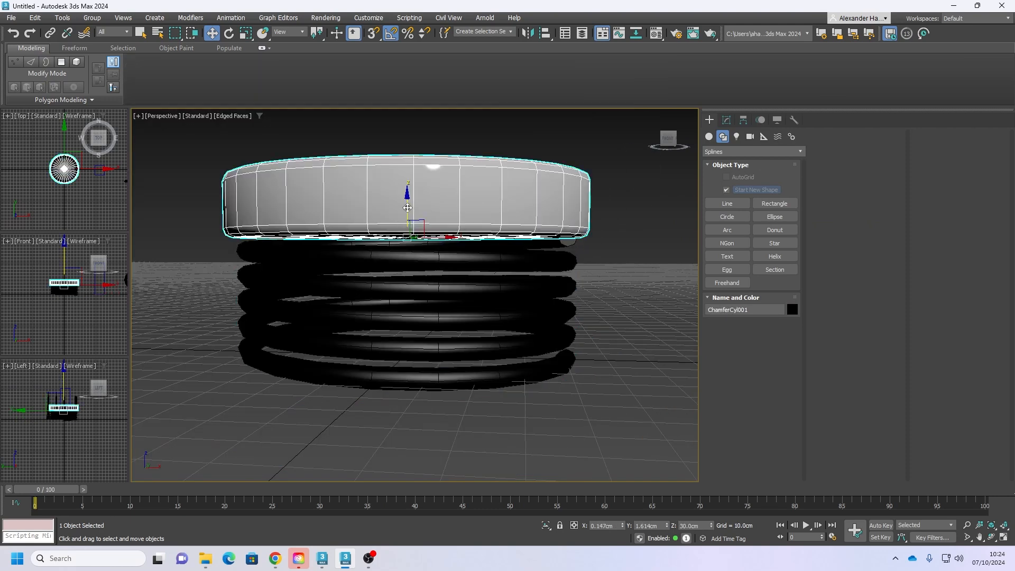
scroll(526, 238, up, 3)
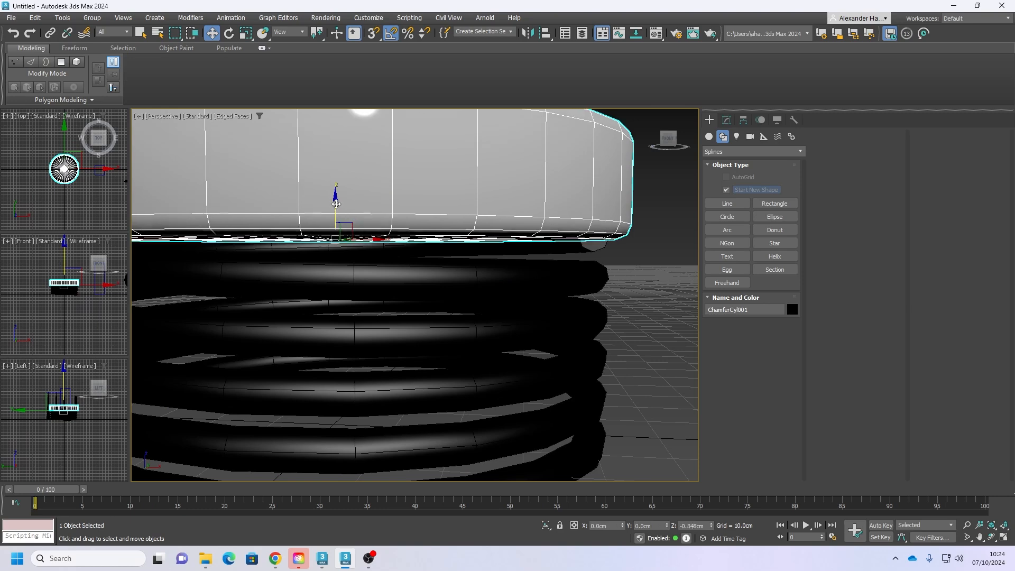
drag(336, 204, 337, 214)
scroll(450, 239, down, 3)
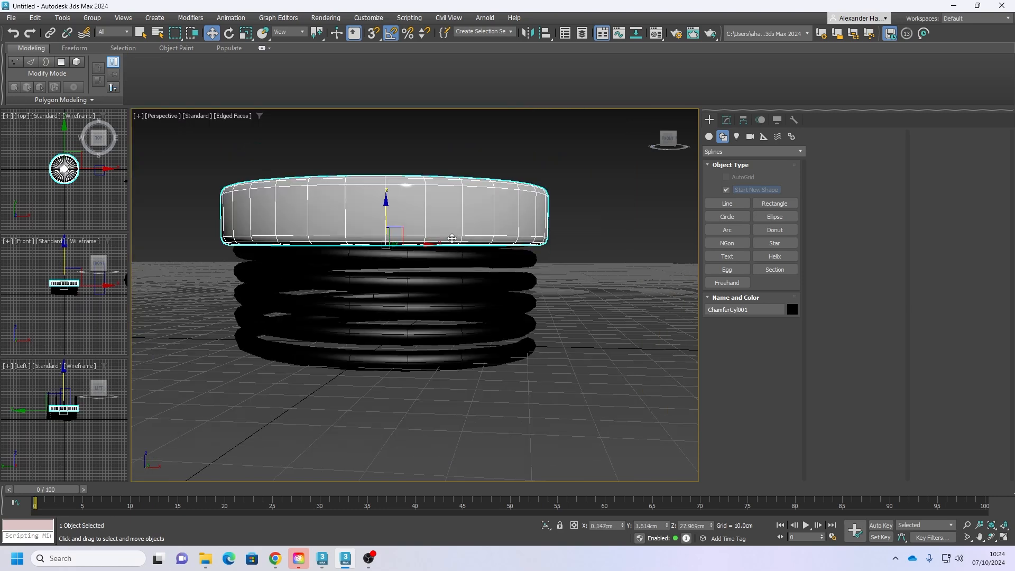
scroll(452, 239, up, 3)
scroll(322, 222, up, 2)
click(629, 266)
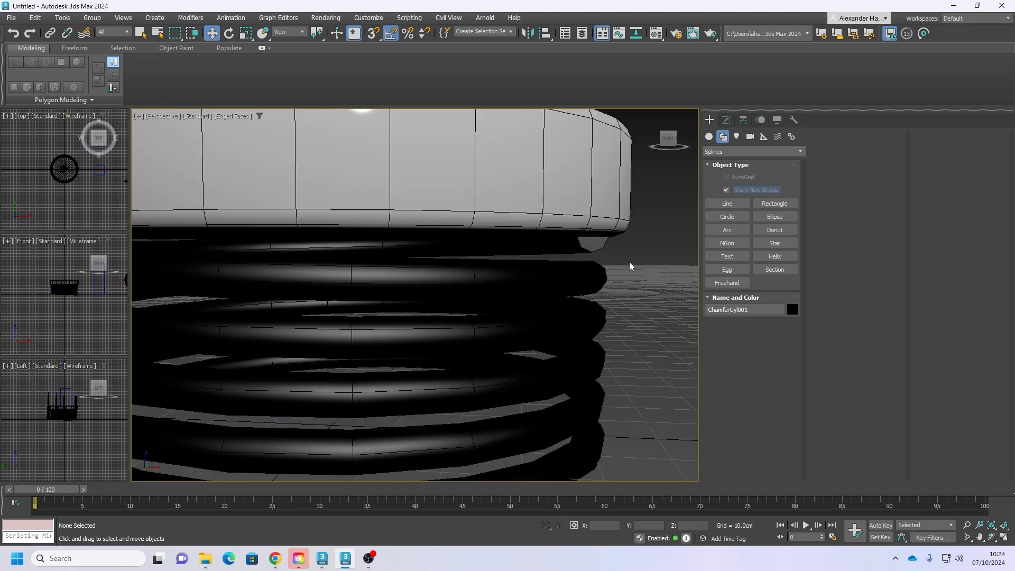
Step: Delete the cap polygon at the coil's lower end in its Edit Poly modifier
click(602, 272)
click(726, 120)
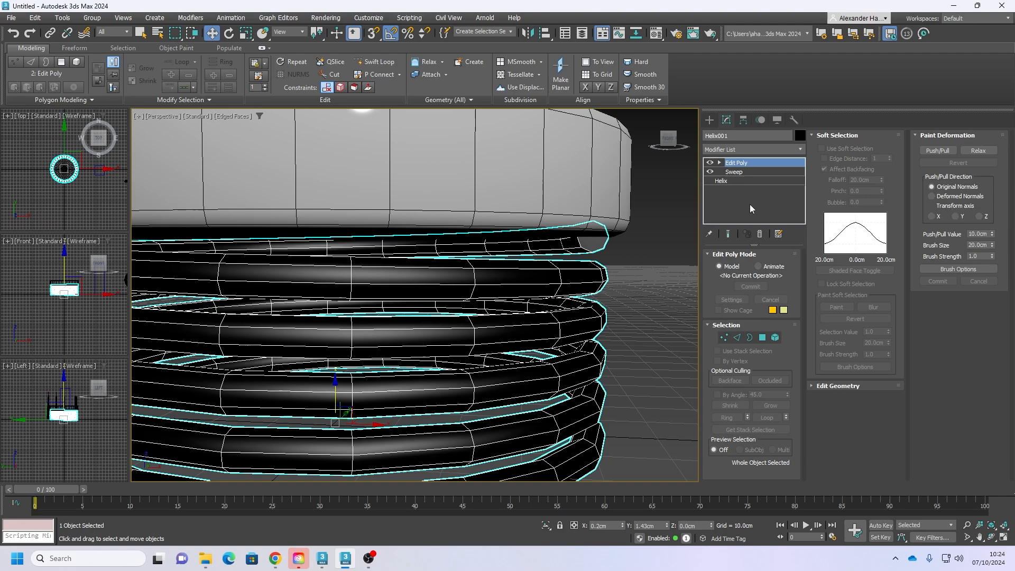
click(762, 338)
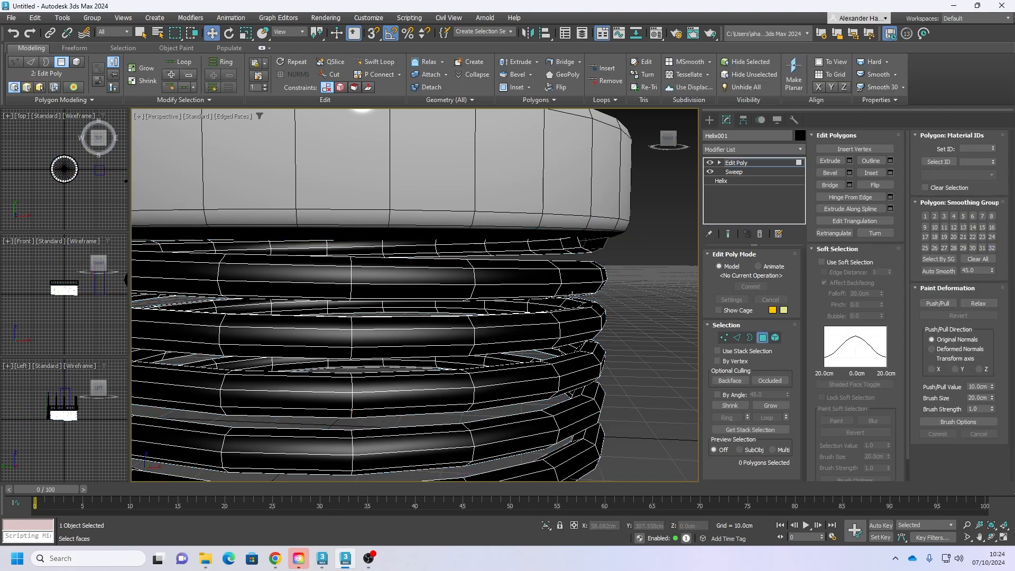
alt+middle_drag(581, 296, 259, 354)
middle_drag(259, 365, 301, 306)
click(303, 299)
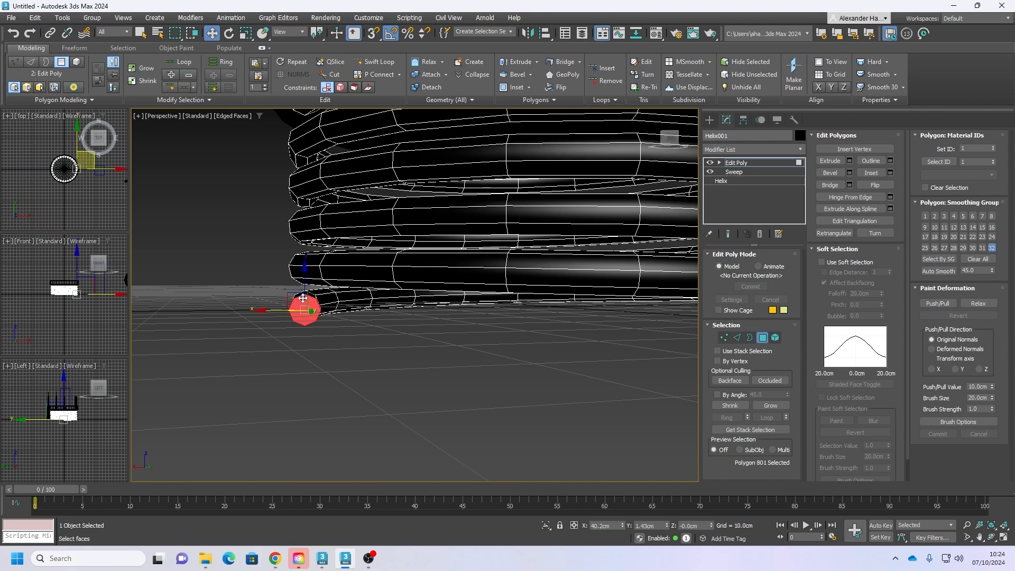
key(Delete)
scroll(341, 301, down, 5)
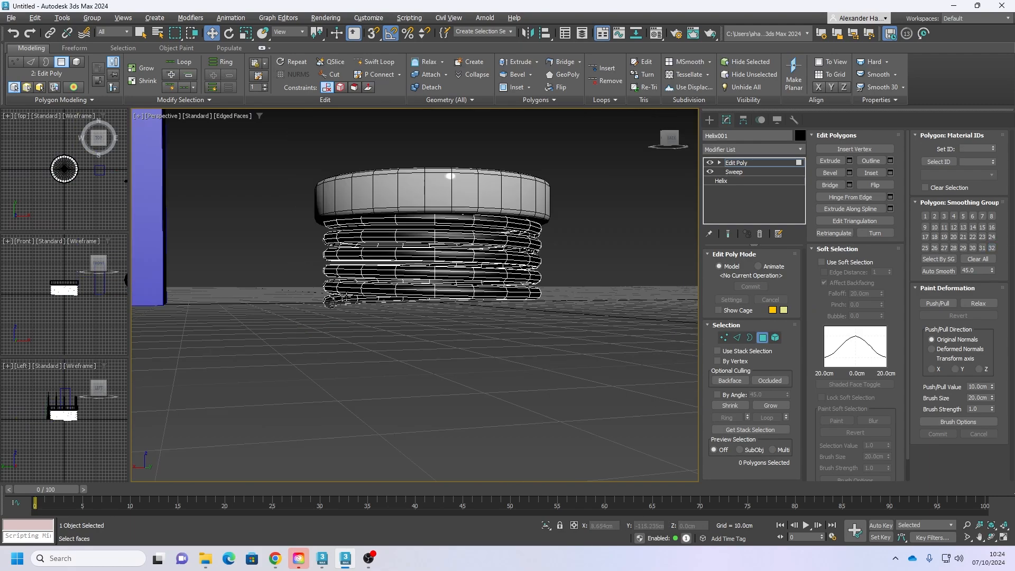
Step: Select the ring of vertices at the coil's open lower end and lower it to about -2.1 cm in Z
alt+middle_drag(346, 300, 486, 301)
click(722, 337)
scroll(498, 313, up, 5)
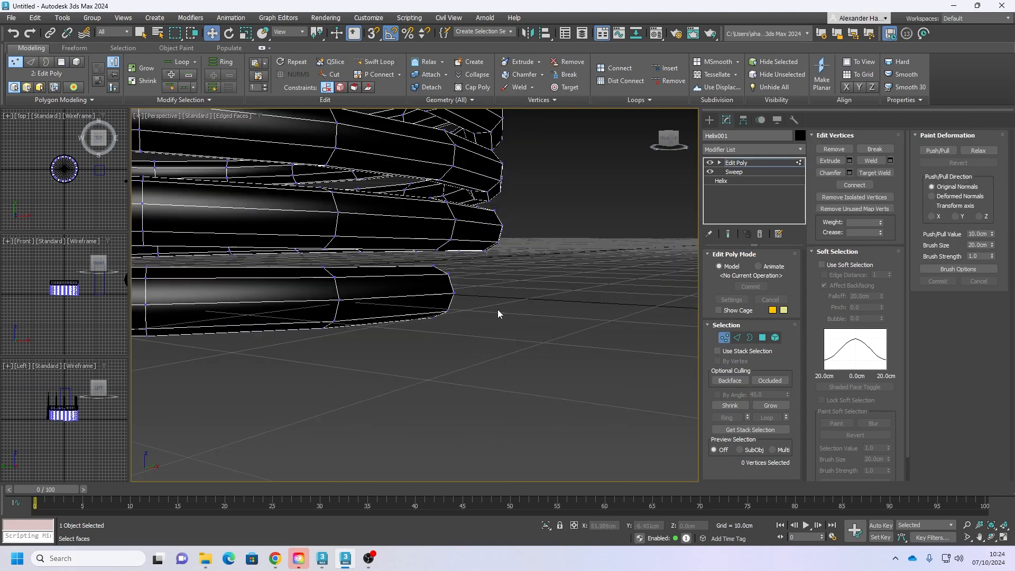
scroll(428, 354, up, 2)
drag(428, 353, 380, 302)
scroll(378, 280, up, 5)
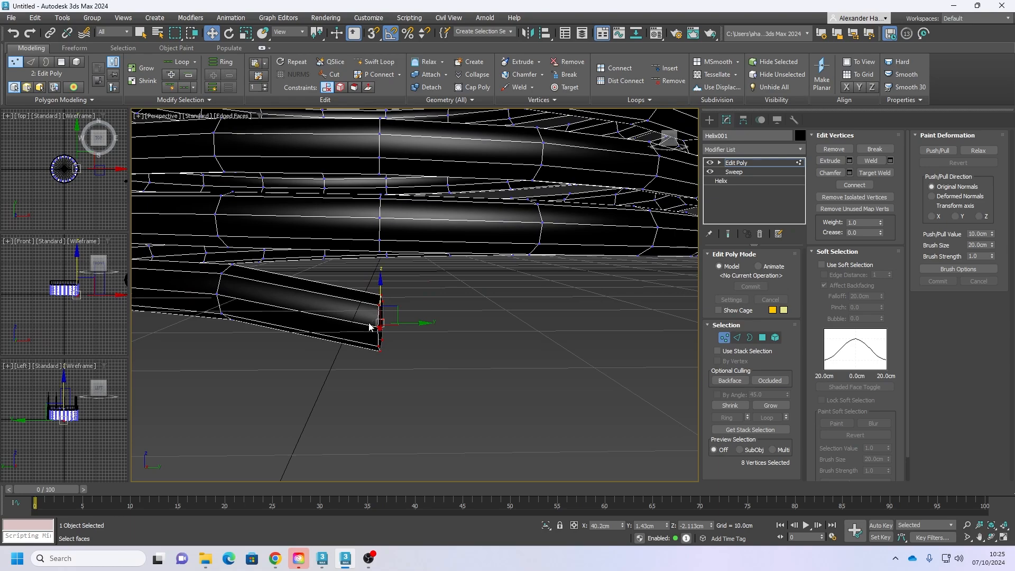
mouse_move(369, 327)
alt+middle_down()
mouse_move(395, 315)
mouse_move(340, 319)
mouse_move(384, 319)
alt+middle_up()
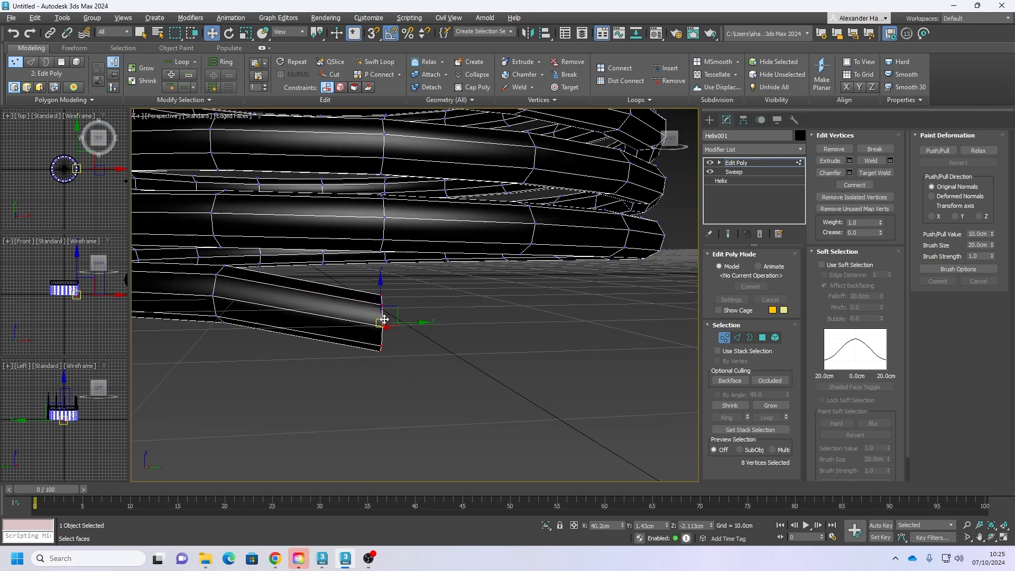
Step: Select the open border at the coil's upper end and raise it about 2.45 cm into the cylinder
scroll(384, 319, down, 5)
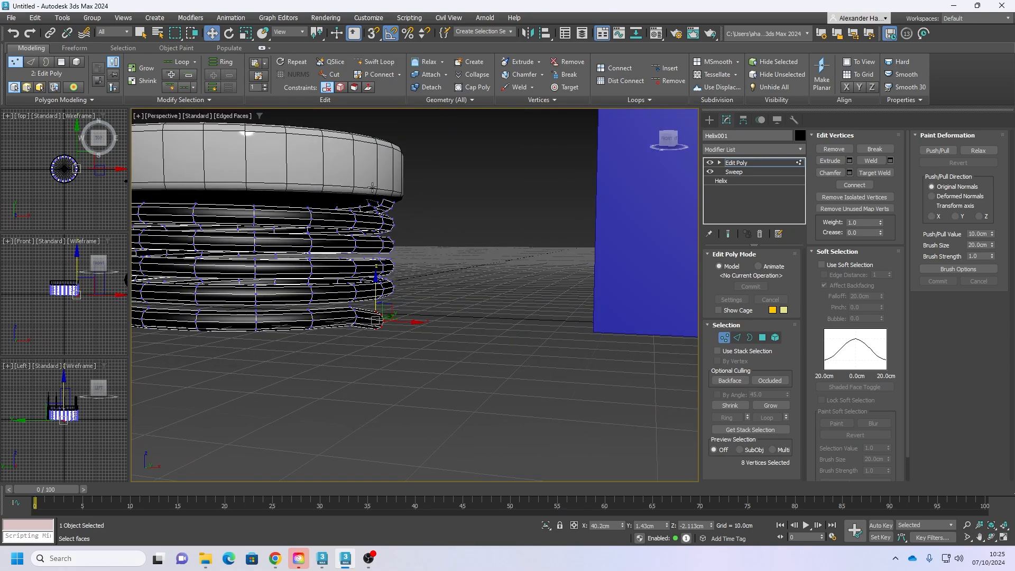
scroll(372, 187, up, 4)
alt+middle_drag(372, 209, 328, 211)
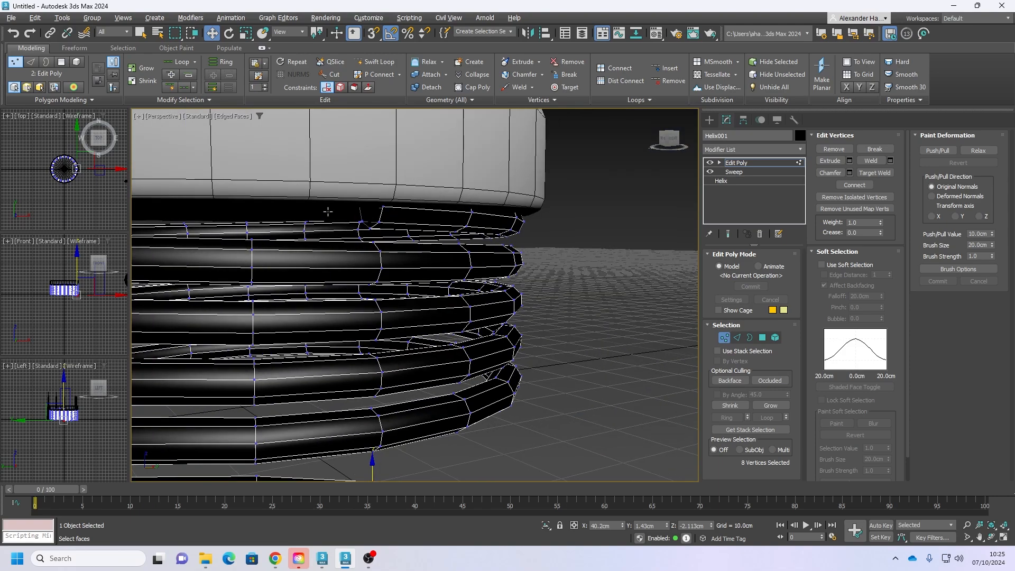
click(356, 227)
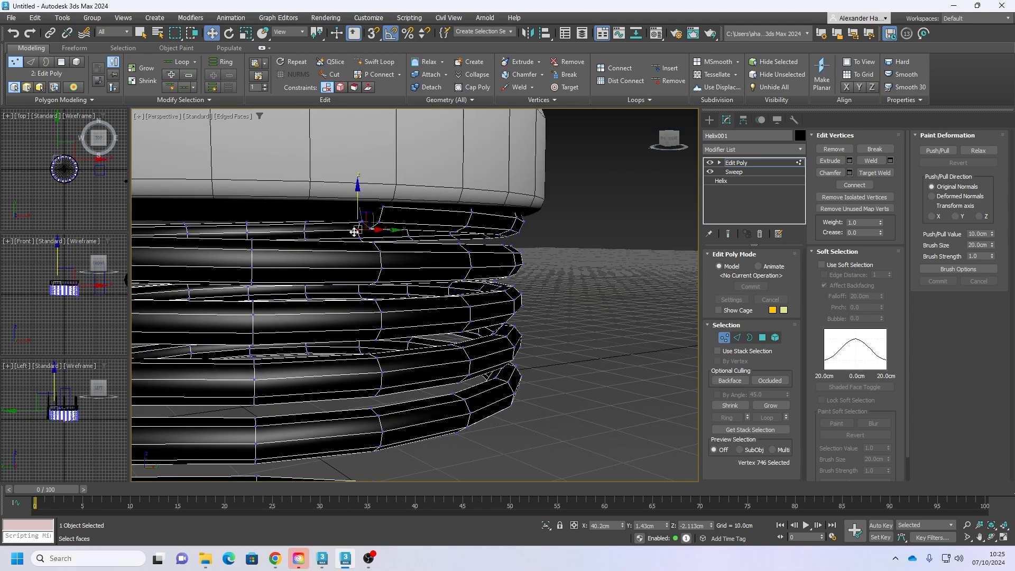
click(748, 337)
click(380, 214)
alt+middle_drag(424, 226, 402, 229)
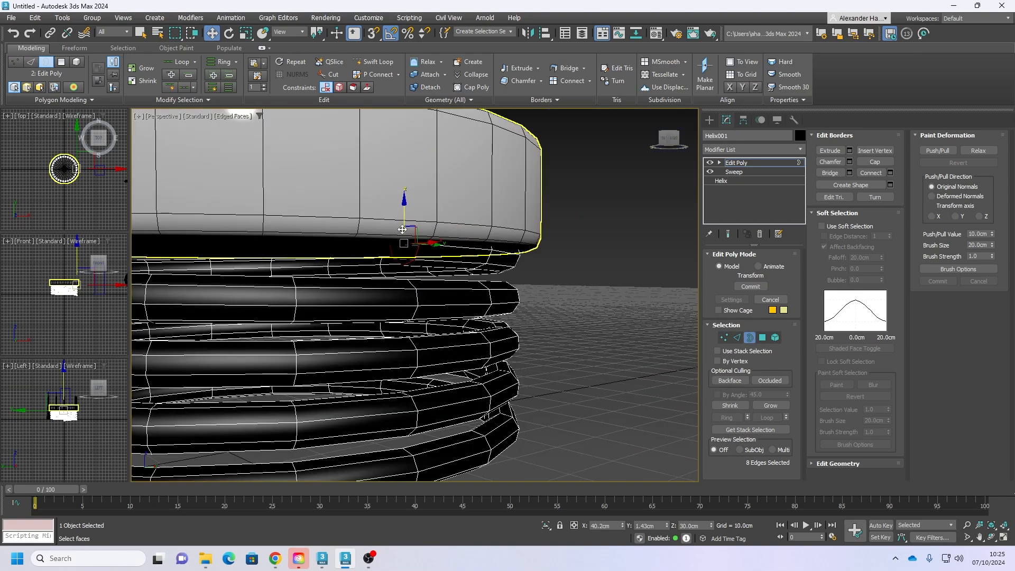
drag(404, 221, 405, 210)
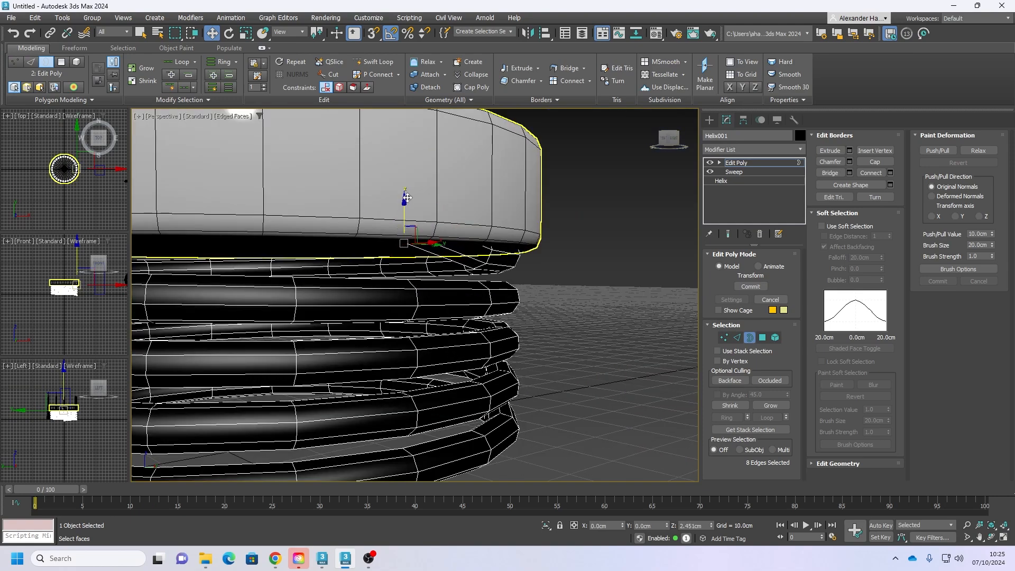
Step: Inspect both reshaped coil ends from several sides, then leave border editing and view the deselected coil beneath the cylinder
alt+middle_drag(405, 201, 359, 247)
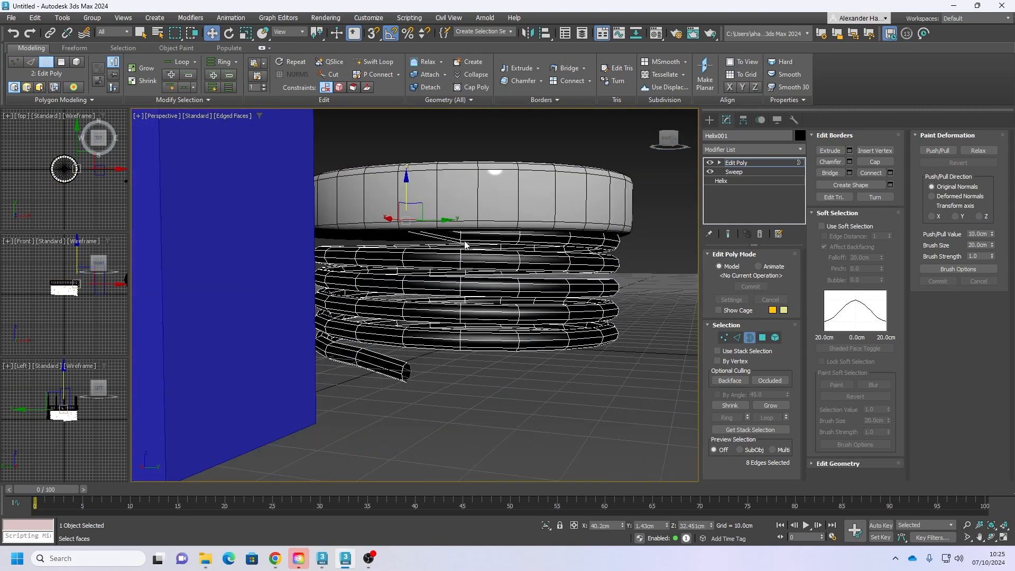
alt+middle_drag(426, 235, 493, 275)
scroll(516, 283, down, 6)
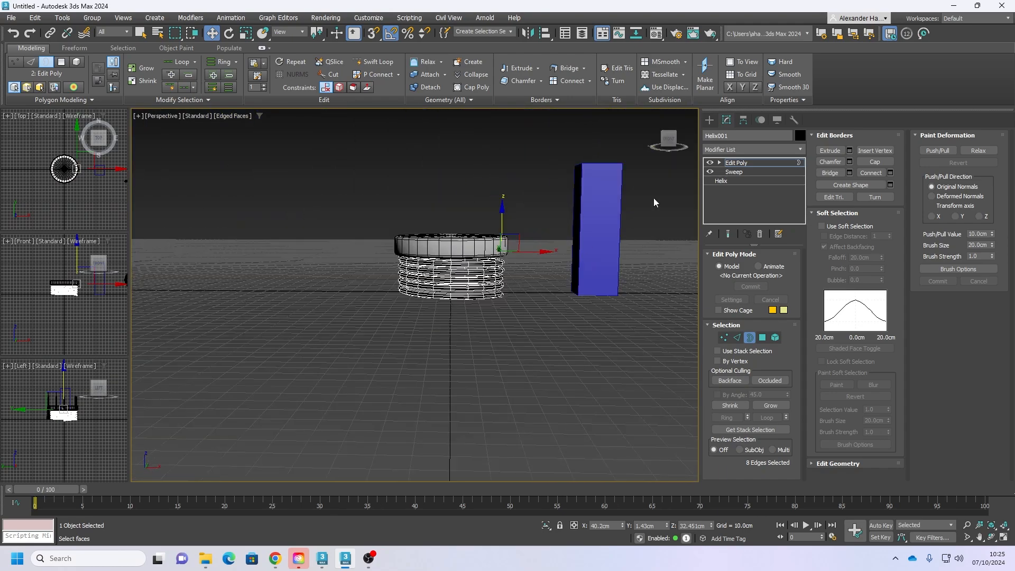
click(708, 121)
click(540, 308)
mouse_move(460, 267)
alt+middle_down()
mouse_move(475, 294)
mouse_move(471, 276)
alt+middle_up()
scroll(470, 274, down, 3)
scroll(469, 274, up, 8)
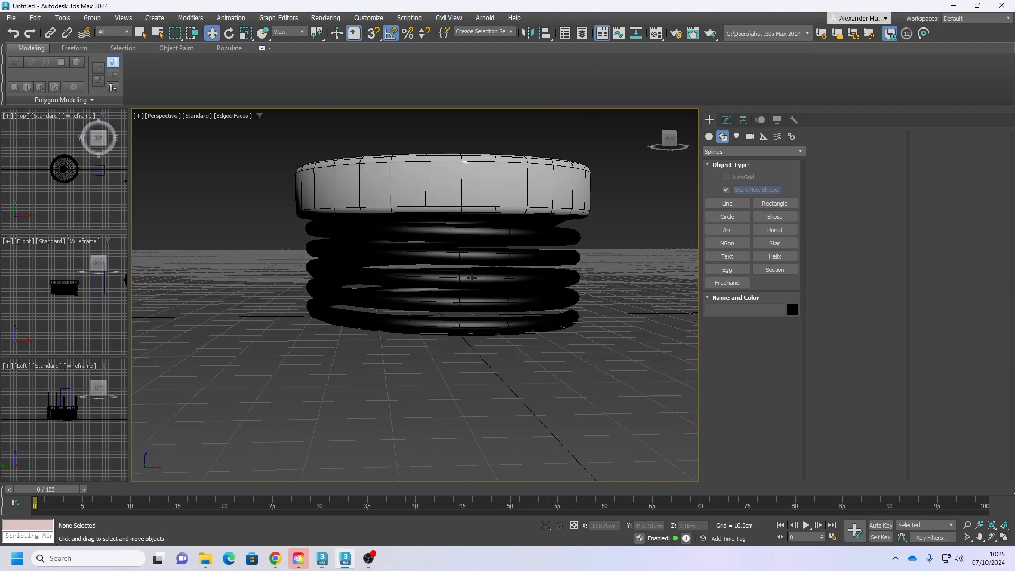
Step: Select the coil and review the parameters of its Helix, Sweep and Edit Poly levels in the modifier stack
click(471, 275)
click(726, 120)
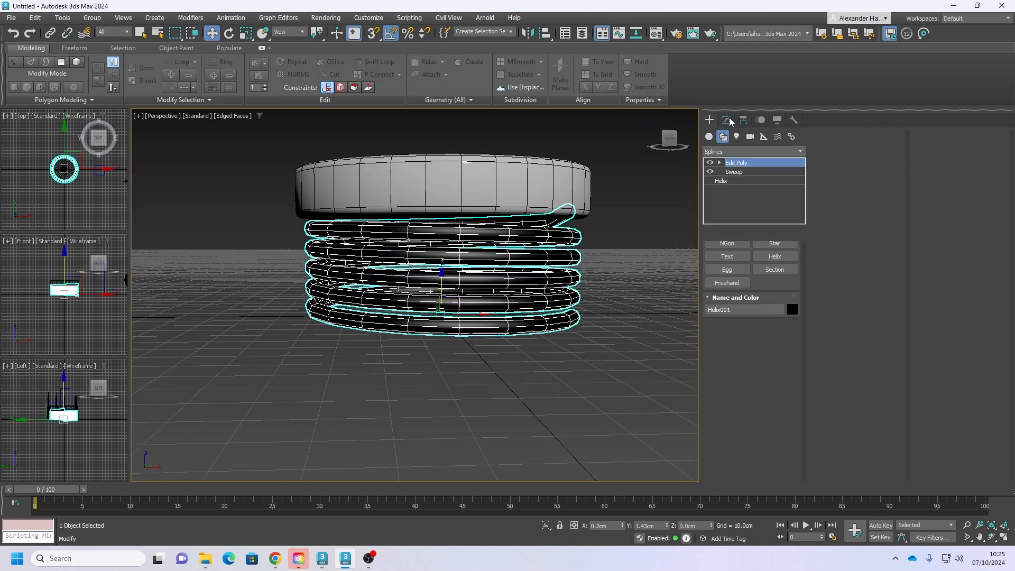
click(596, 347)
scroll(548, 342, down, 5)
click(534, 329)
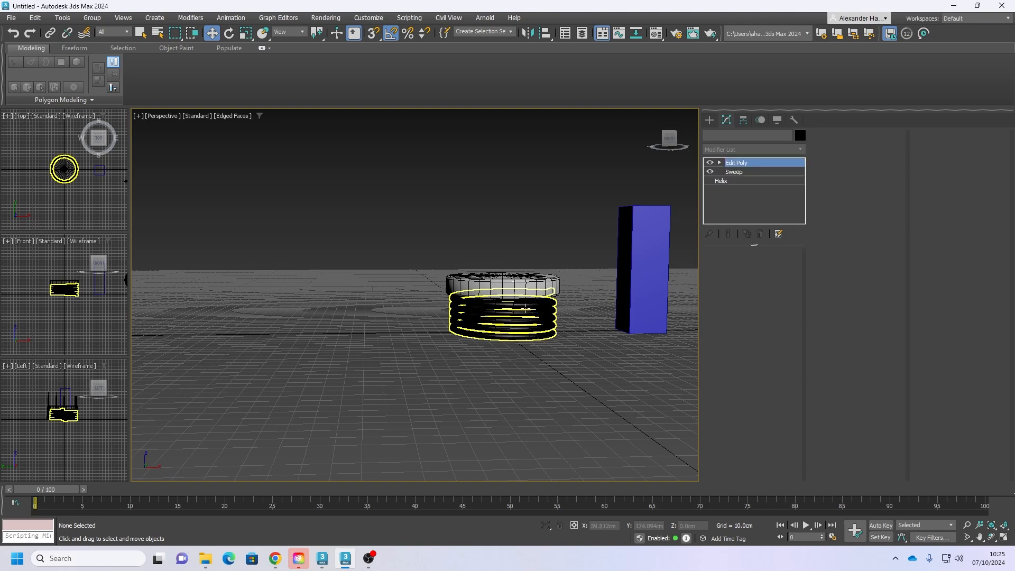
click(730, 180)
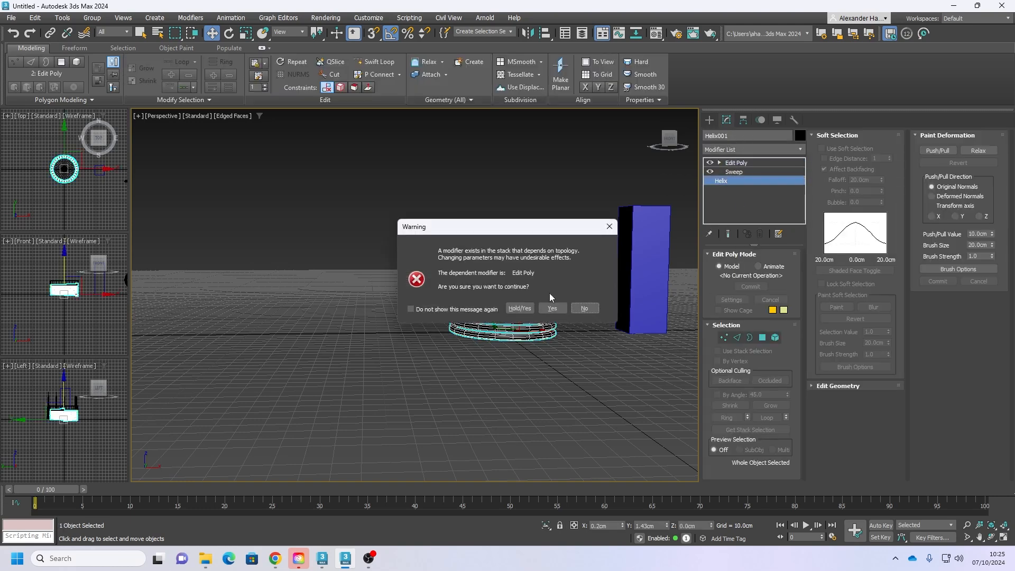
click(552, 309)
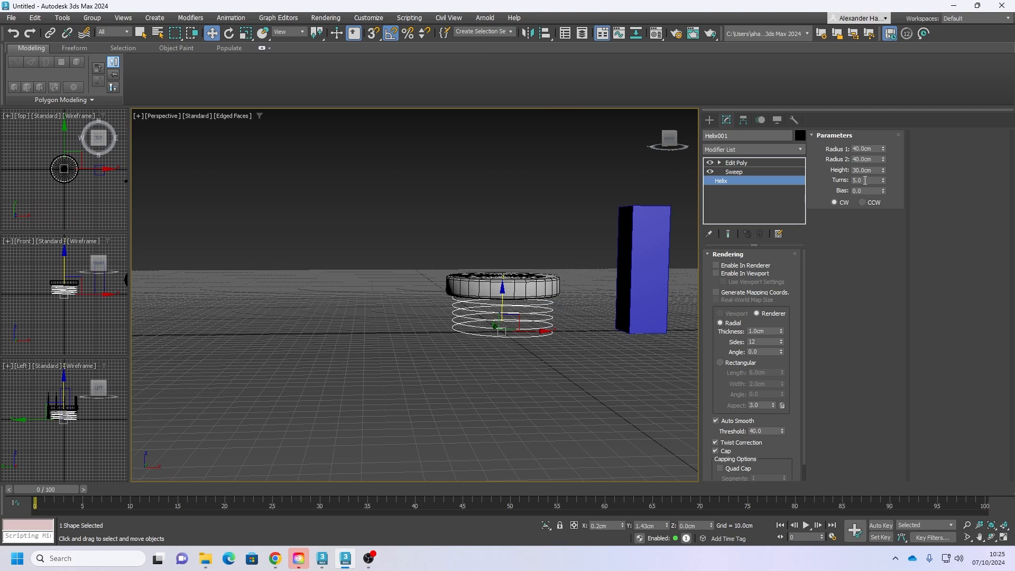
click(742, 174)
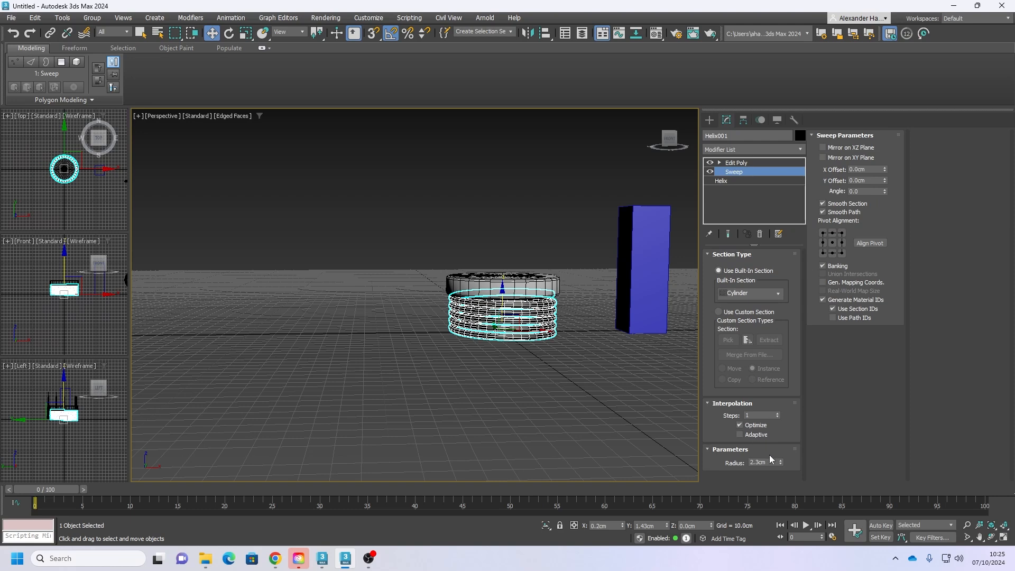
click(733, 167)
middle_drag(580, 356, 521, 360)
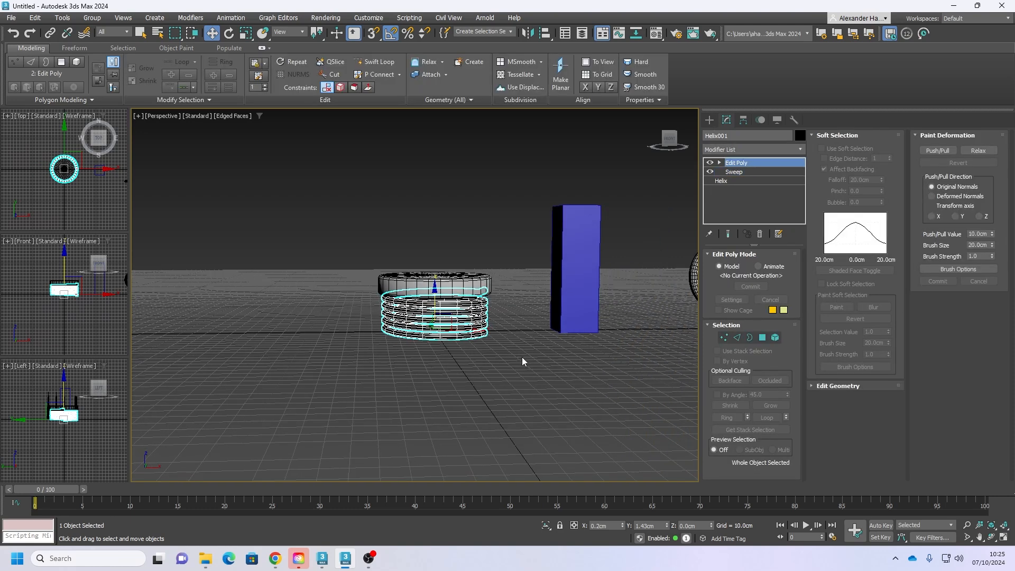
click(466, 350)
scroll(443, 328, up, 5)
click(443, 327)
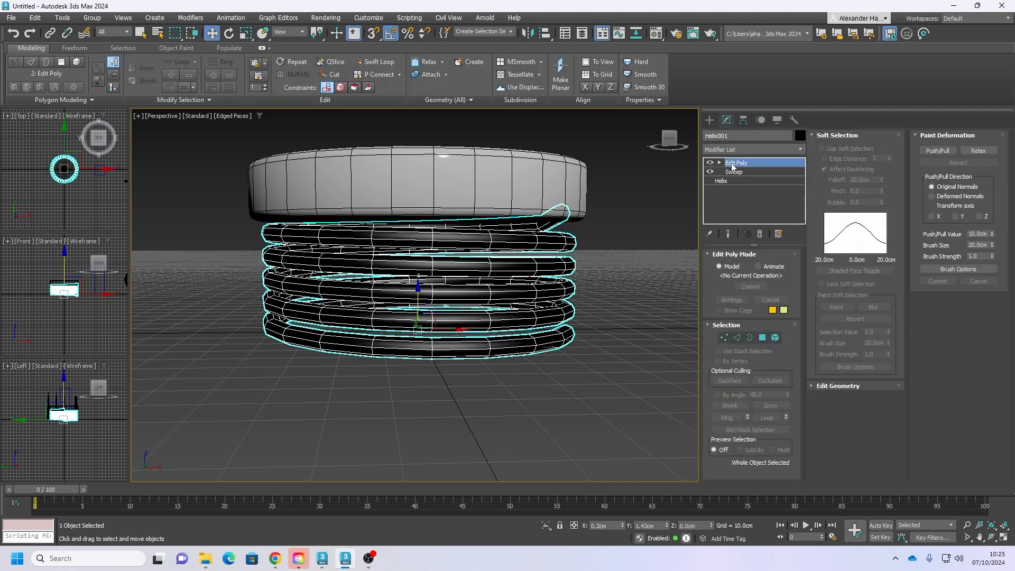
click(741, 150)
text(e)
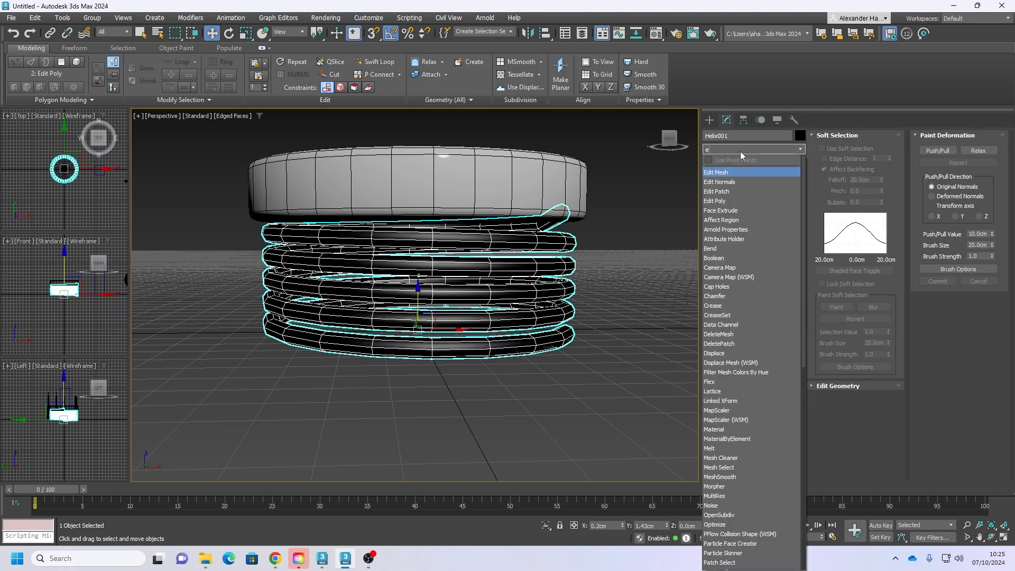
click(728, 204)
right_click(745, 164)
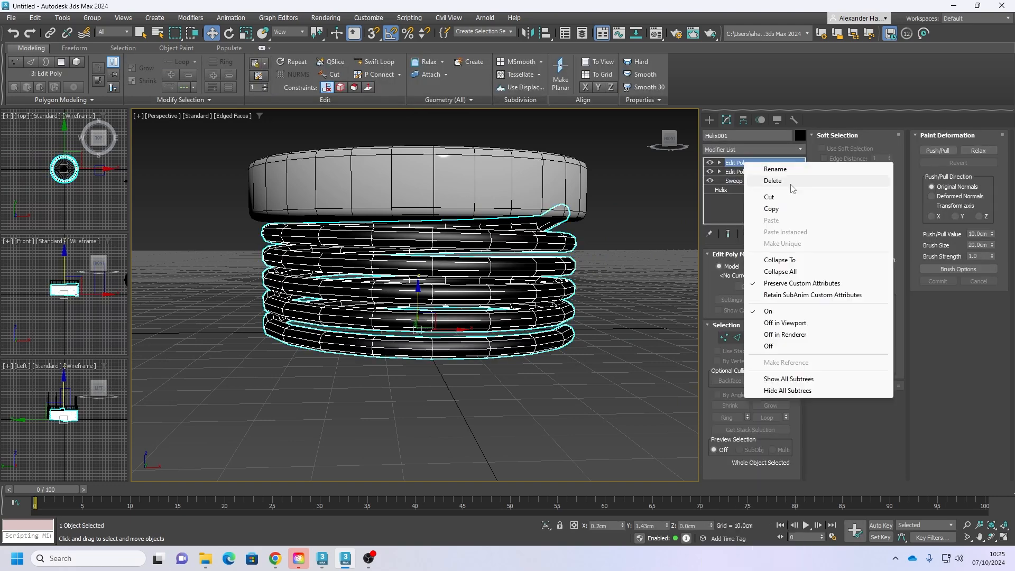
click(791, 181)
Step: Add an Unwrap UVW modifier on top of the coil's Edit Poly and open its UVs in the UV editor
click(744, 150)
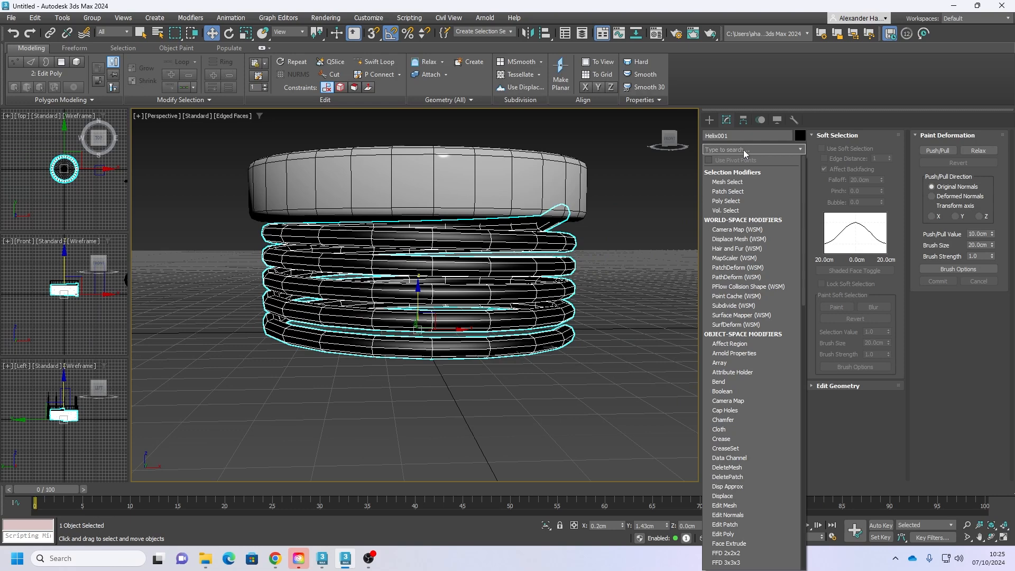
text(un)
click(731, 175)
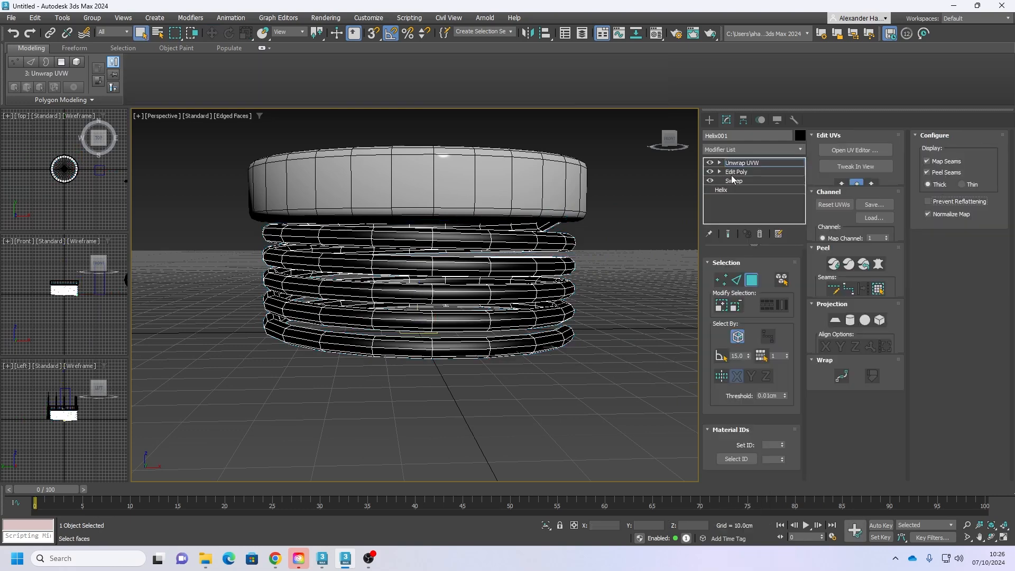
click(855, 151)
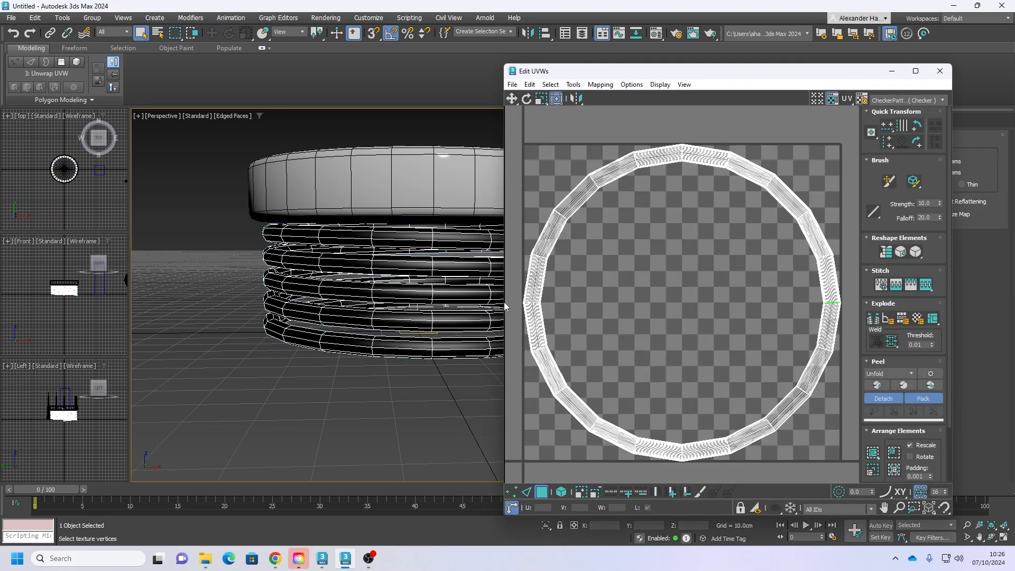
scroll(656, 328, down, 3)
middle_drag(408, 329, 320, 316)
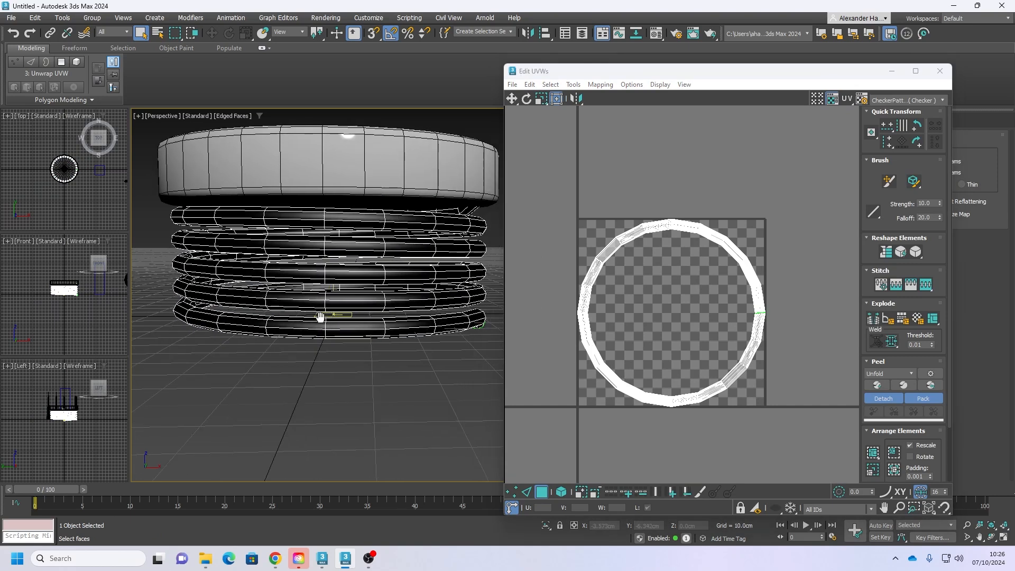
scroll(320, 316, down, 5)
drag(769, 423, 533, 183)
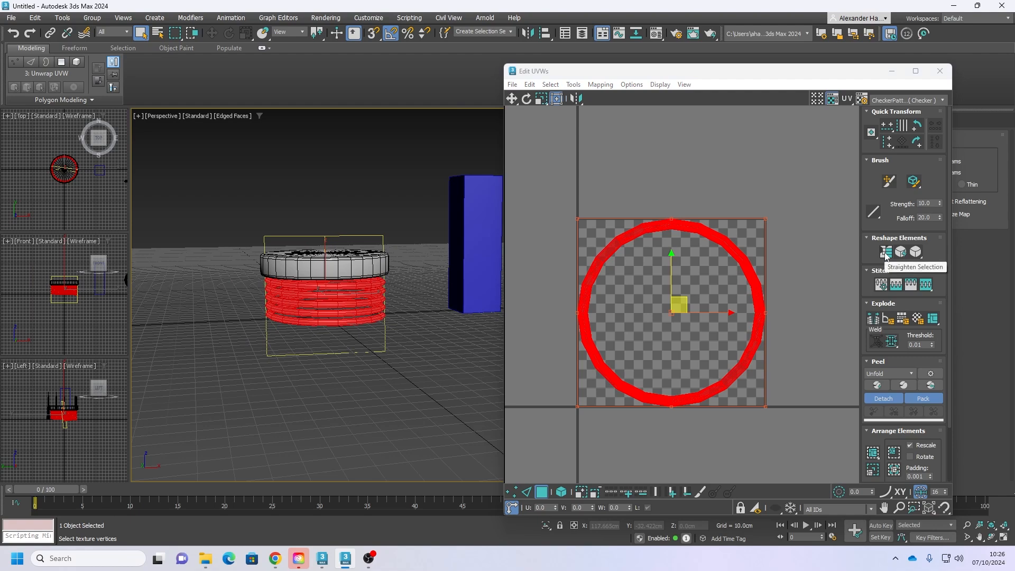
Step: Try breaking the coil's UVs along the edge loop that runs over the upper side of its turns
alt+middle_drag(295, 347, 240, 370)
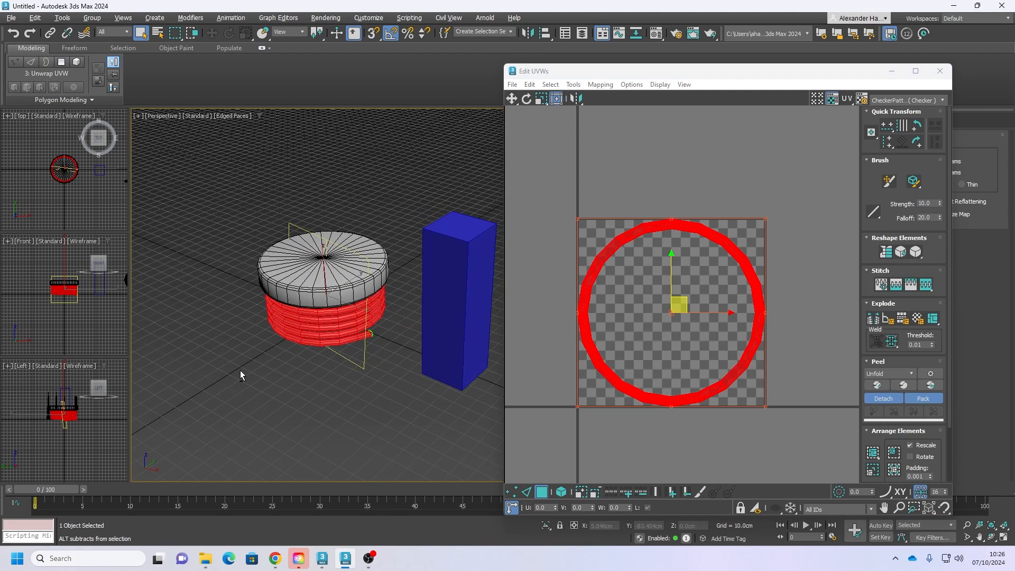
scroll(365, 338, up, 6)
scroll(365, 338, up, 2)
click(421, 425)
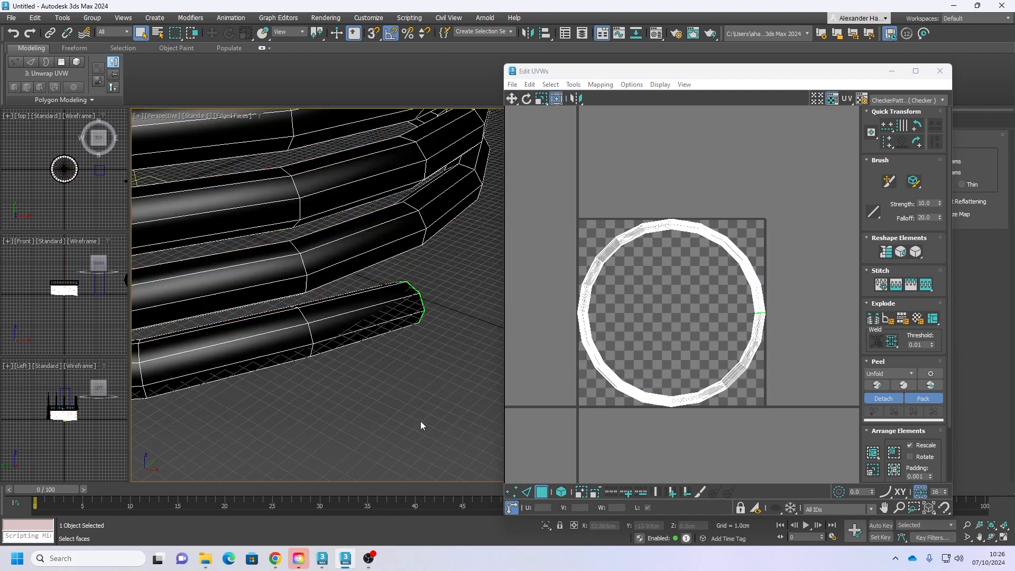
click(526, 492)
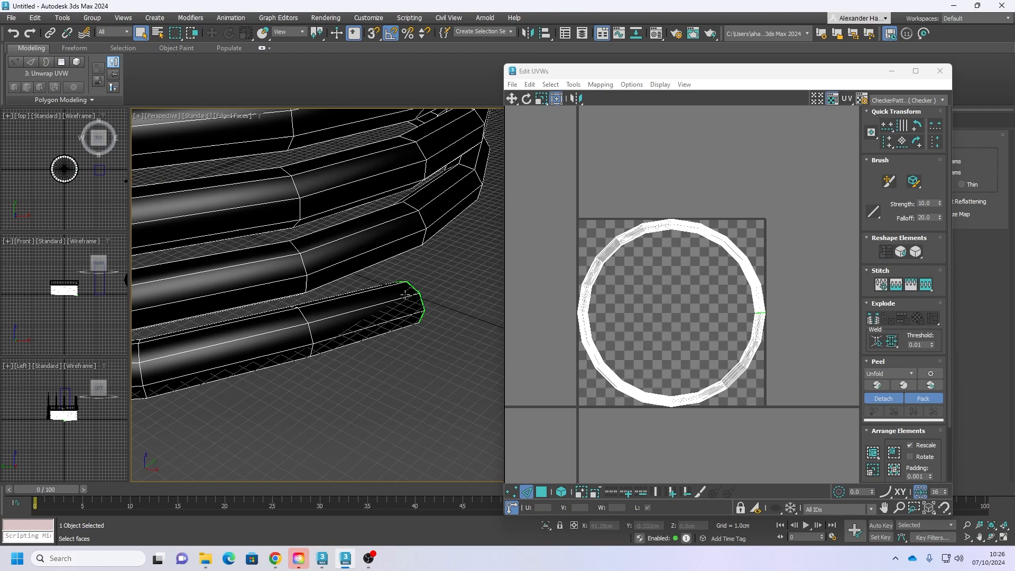
double_click(375, 287)
alt+middle_drag(375, 302, 397, 292)
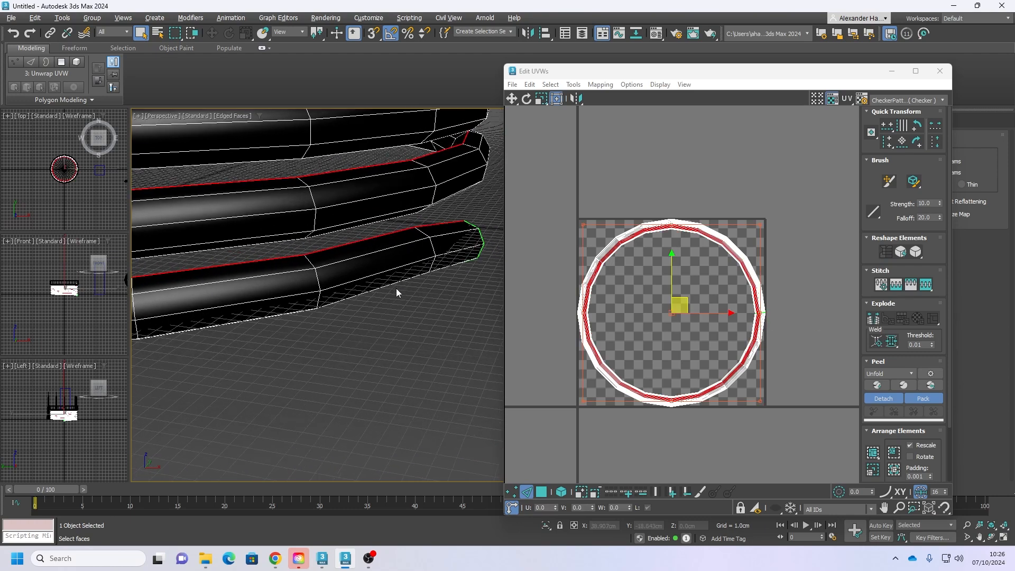
scroll(420, 271, down, 6)
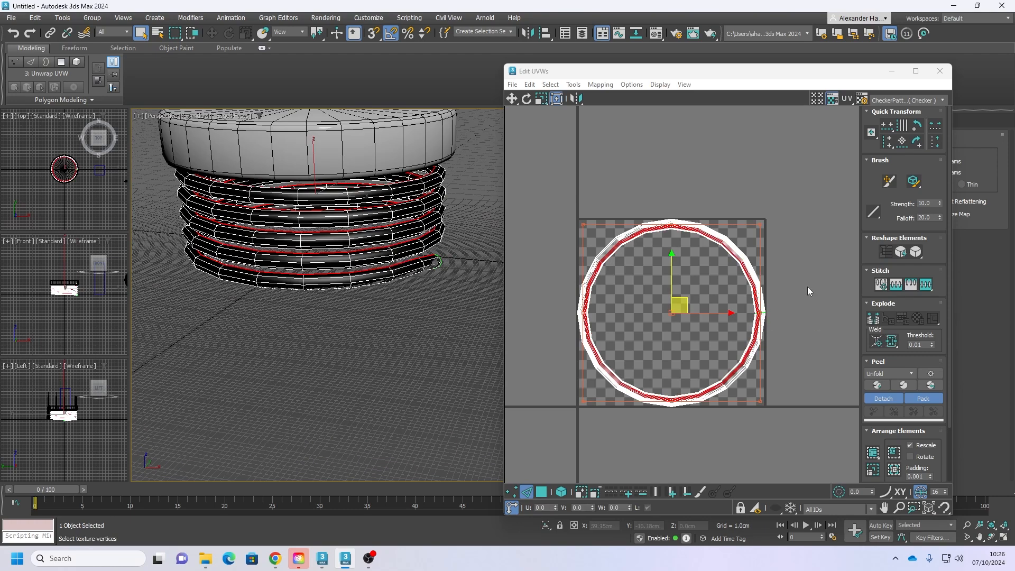
click(873, 319)
Step: Examine the seam at the coil's lower end and undo the break along the upper edge loop
scroll(436, 261, up, 10)
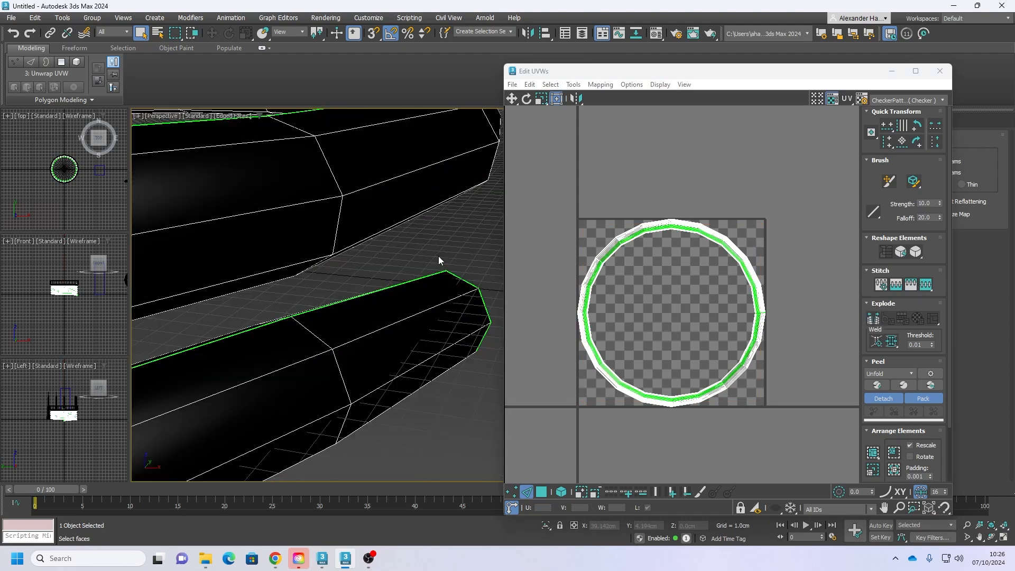
scroll(434, 276, down, 6)
scroll(432, 283, up, 4)
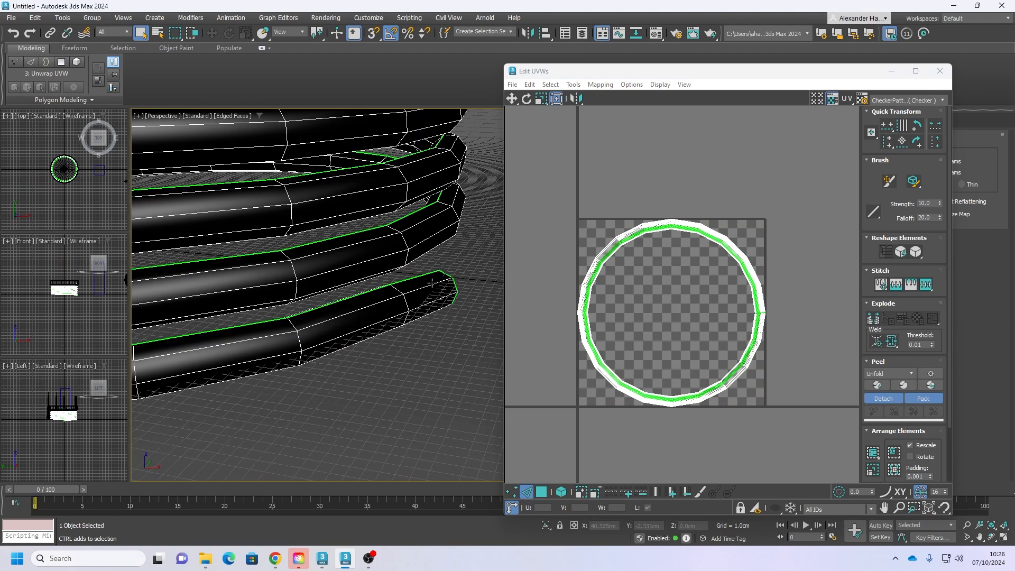
scroll(432, 283, down, 5)
scroll(429, 260, up, 3)
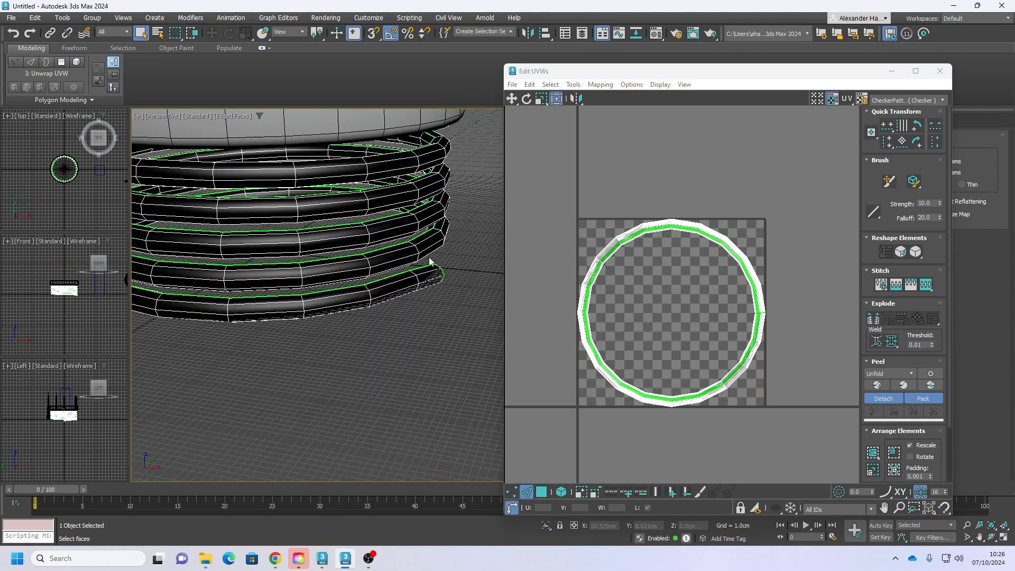
click(429, 260)
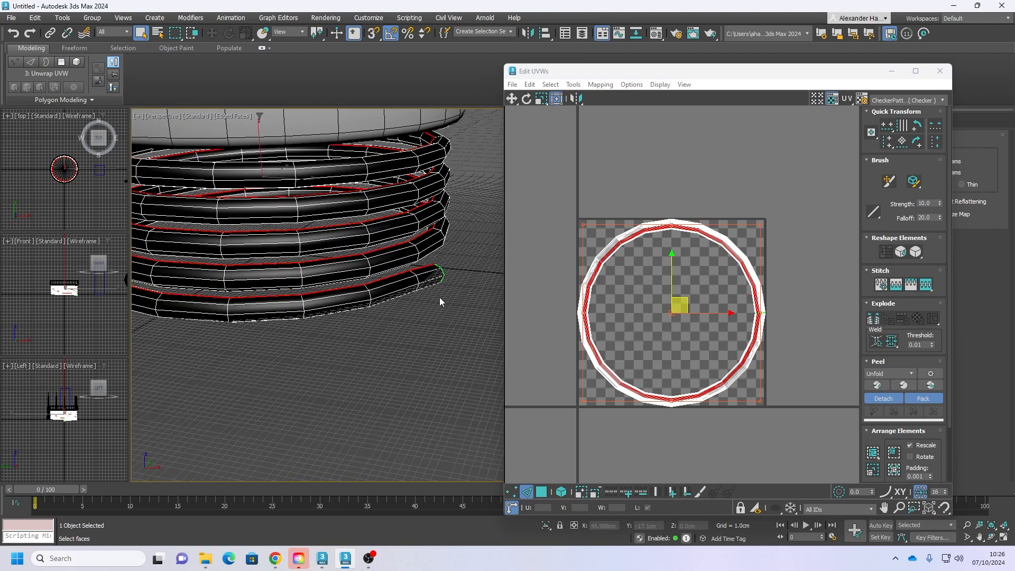
Step: Select the edge loop running along the coil's underside and break the UVs along it
scroll(438, 270, up, 6)
scroll(436, 238, up, 2)
double_click(438, 239)
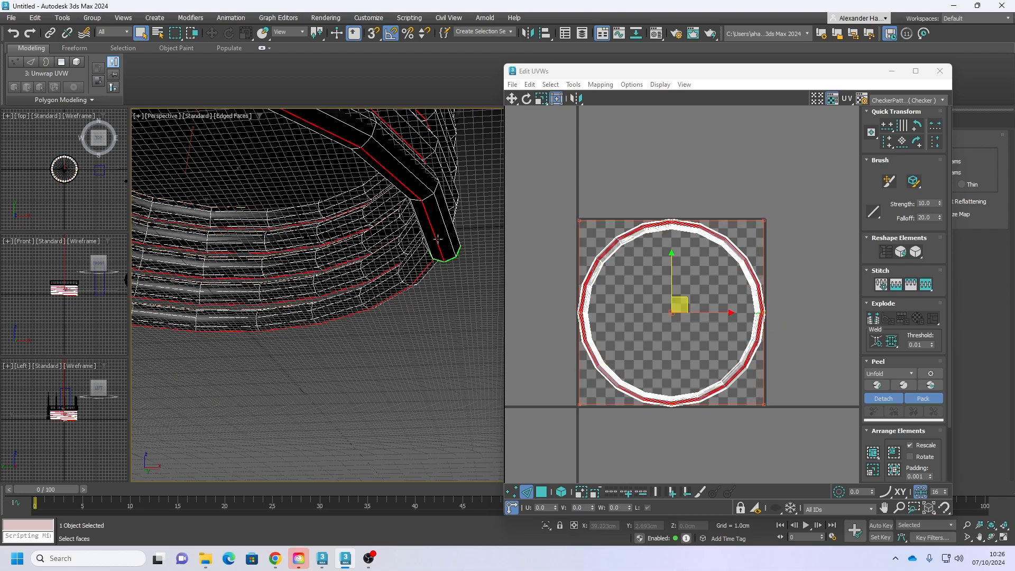
scroll(438, 239, down, 5)
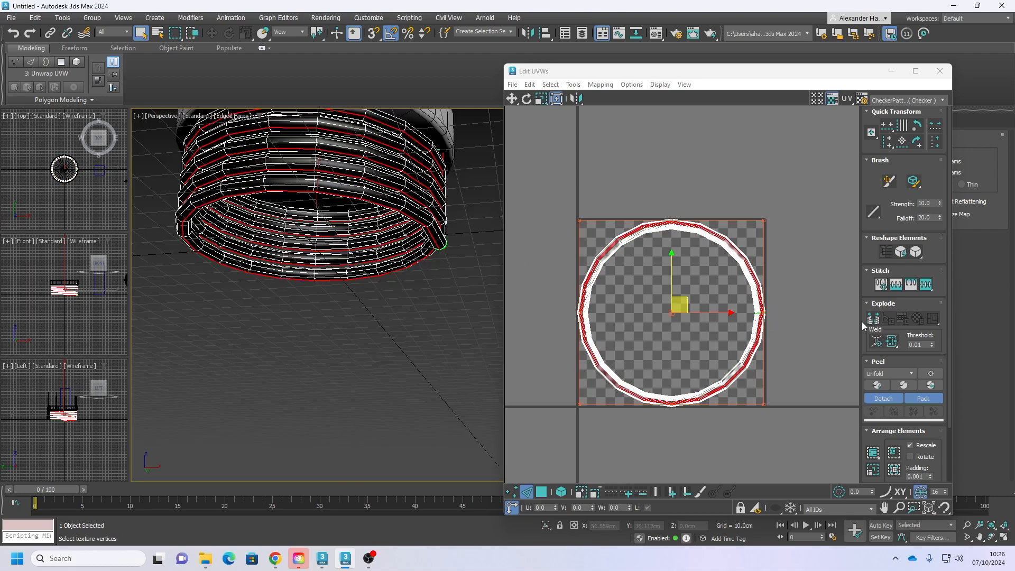
click(873, 318)
alt+middle_drag(442, 286, 437, 313)
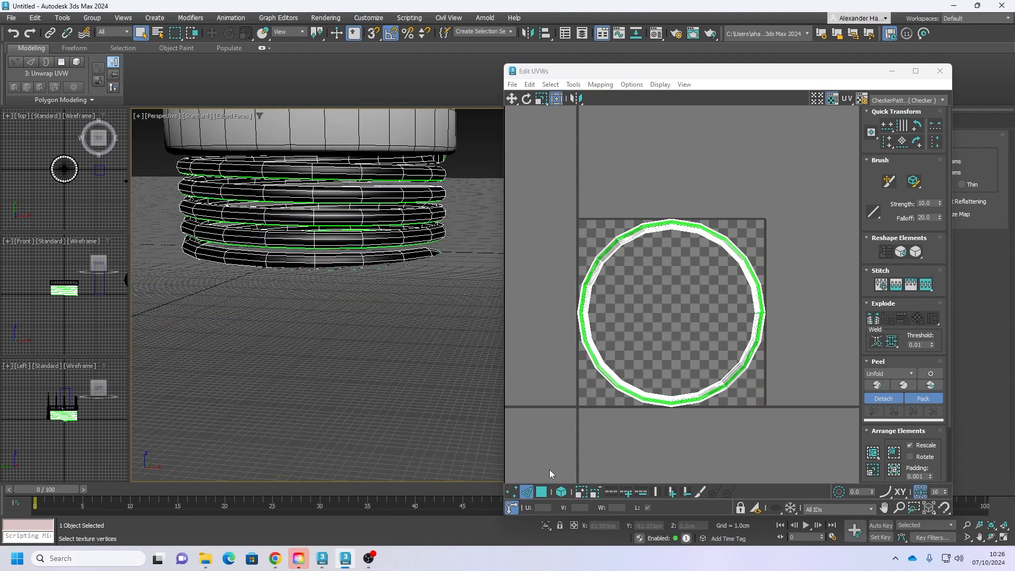
Step: Straighten the coil's entire UV shell into a vertical strip and pack it inside the UV tile
click(543, 492)
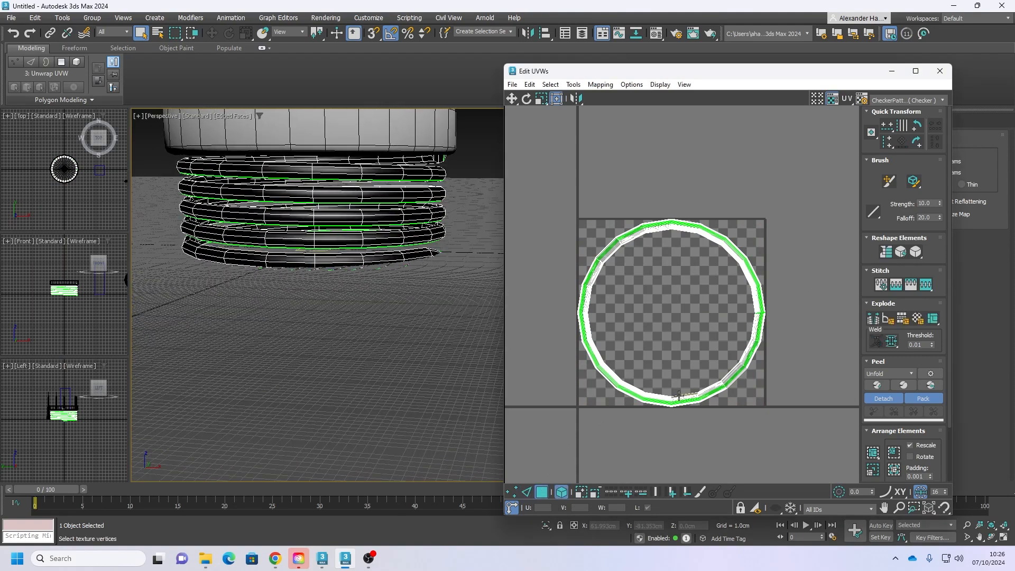
key(ctrl+a)
click(890, 254)
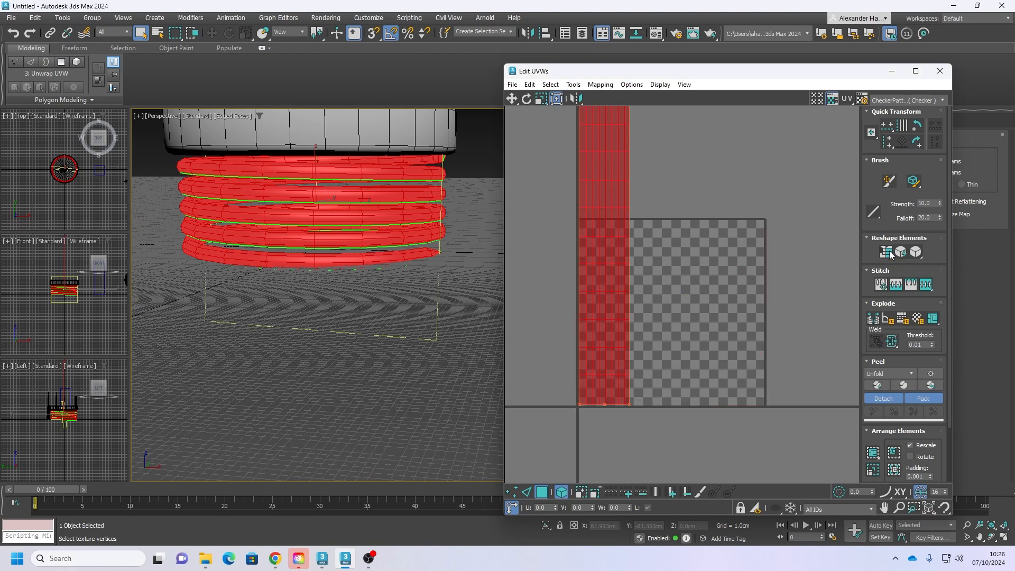
scroll(631, 252, down, 5)
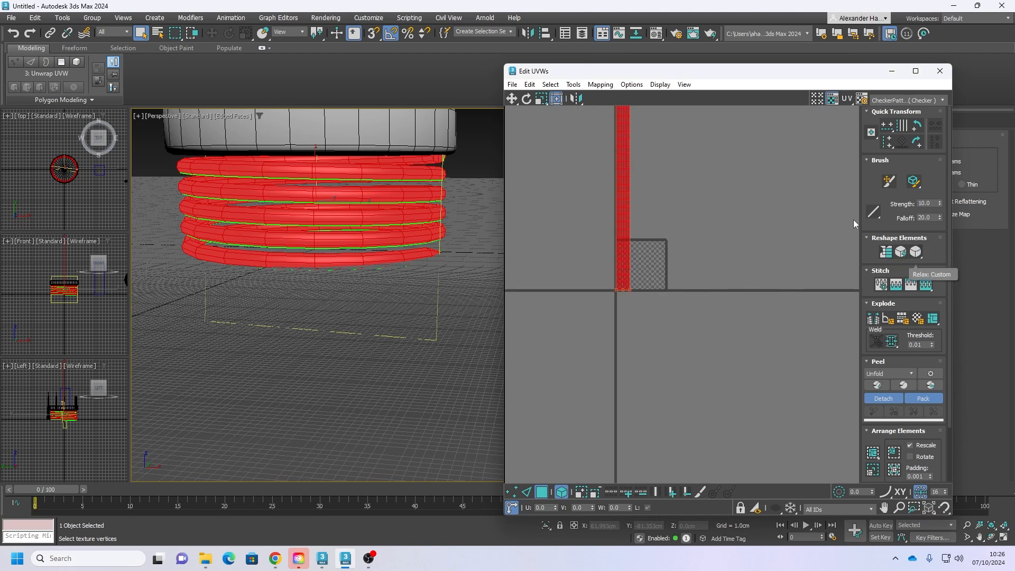
click(877, 458)
scroll(637, 225, up, 5)
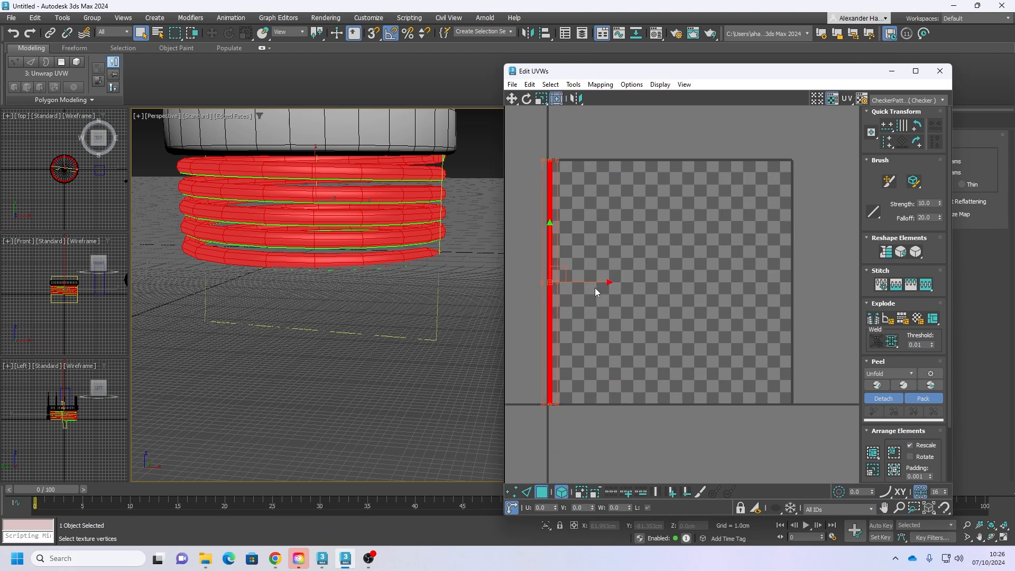
Step: Move the UV strip horizontally to about a fifth of the way across the tile and leave it deselected
drag(656, 277, 614, 343)
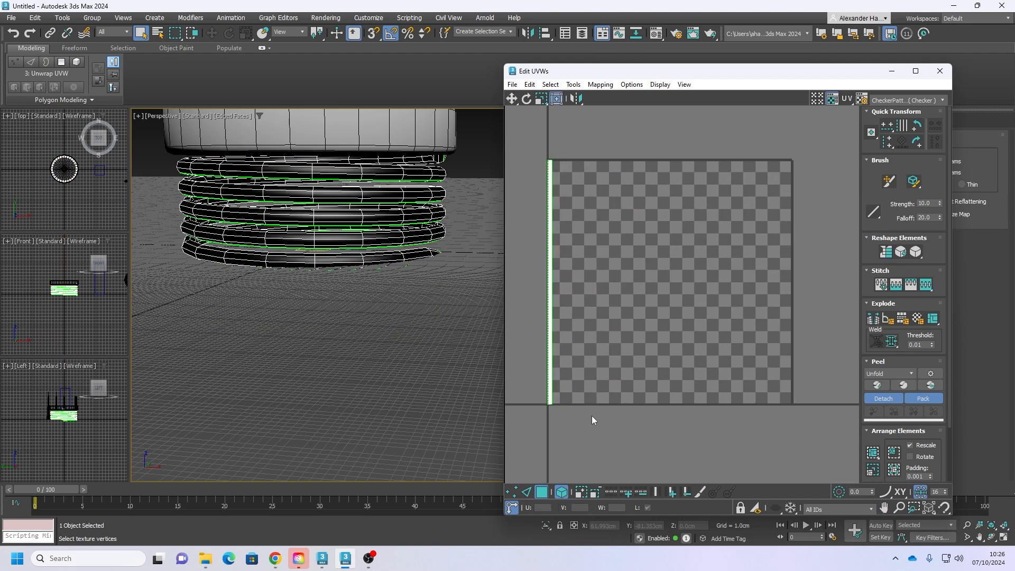
drag(592, 415, 506, 152)
drag(590, 284, 668, 276)
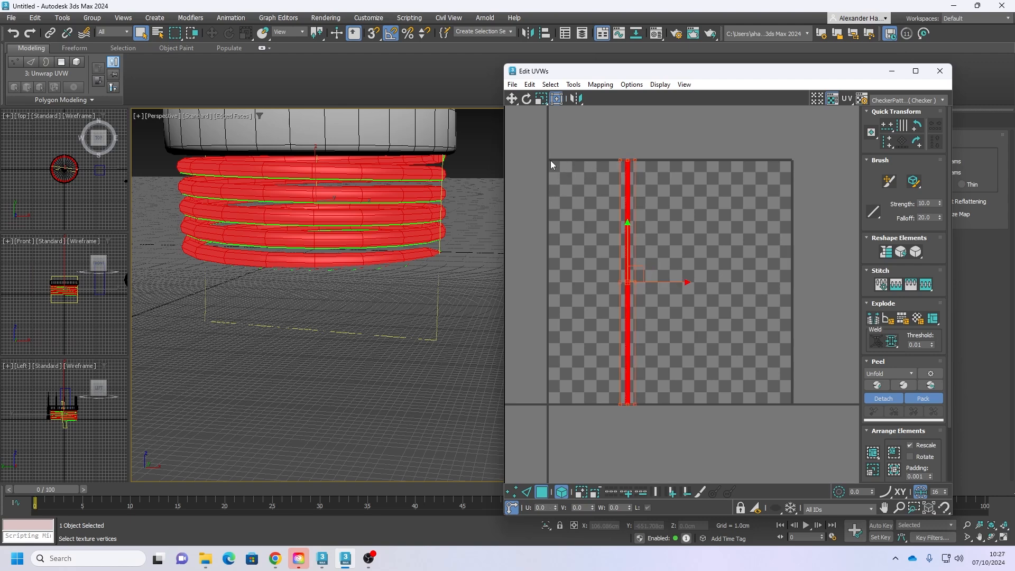
drag(573, 263, 590, 422)
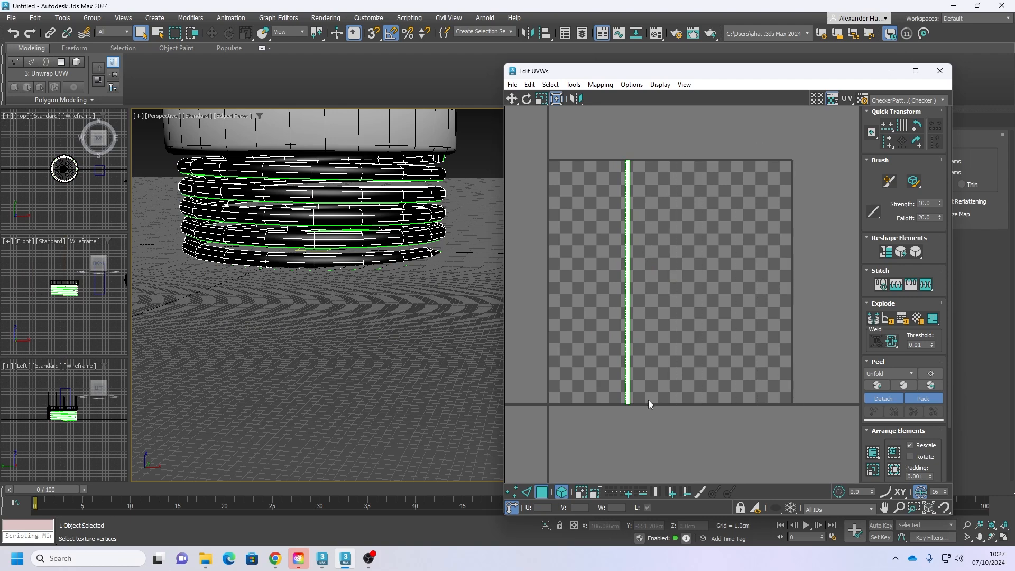
drag(648, 434, 569, 120)
drag(655, 286, 633, 287)
click(457, 261)
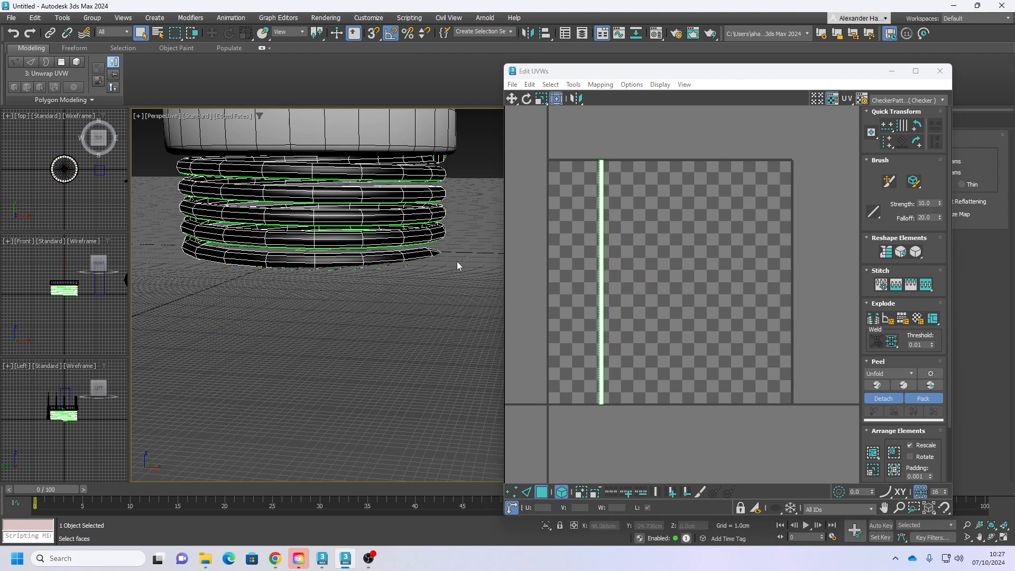
middle_drag(456, 261, 477, 319)
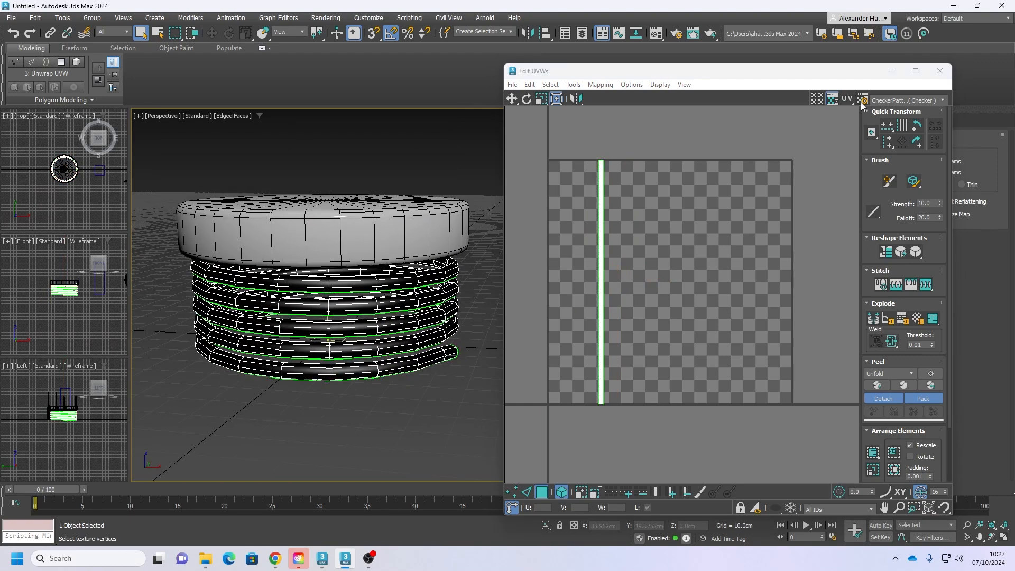
Step: Close the UV editor and convert the unwrapped helix coil to an Editable Poly
click(939, 71)
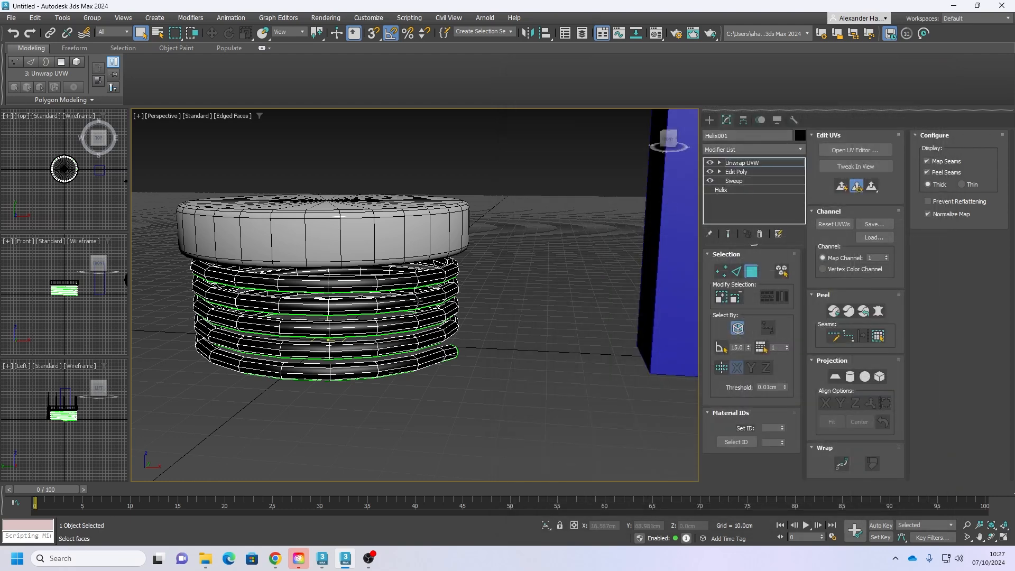
right_click(415, 274)
click(545, 436)
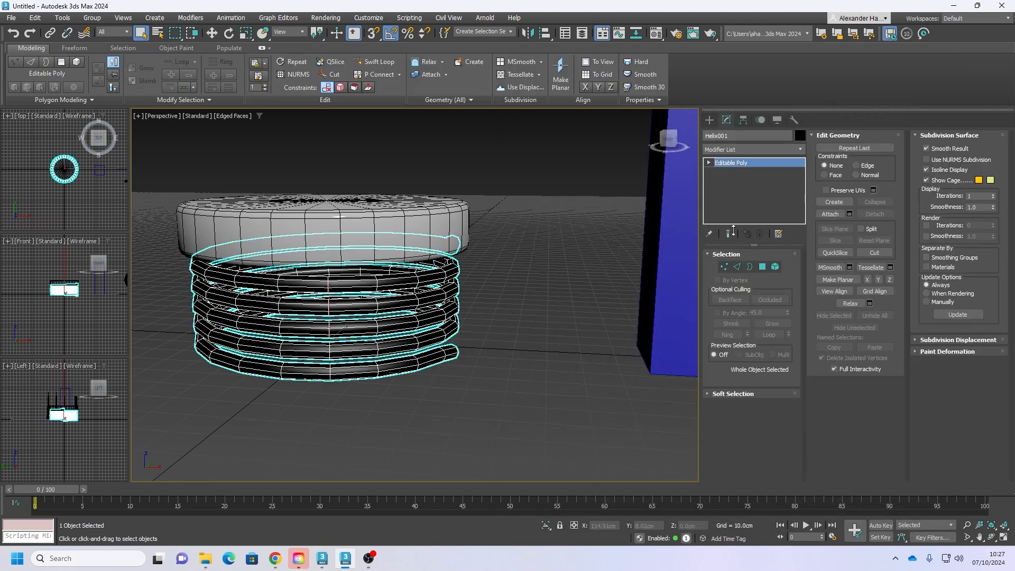
Step: Apply an Unwrap UVW modifier to the chamfer cylinder and pack its UV shells in the UV editor
click(359, 238)
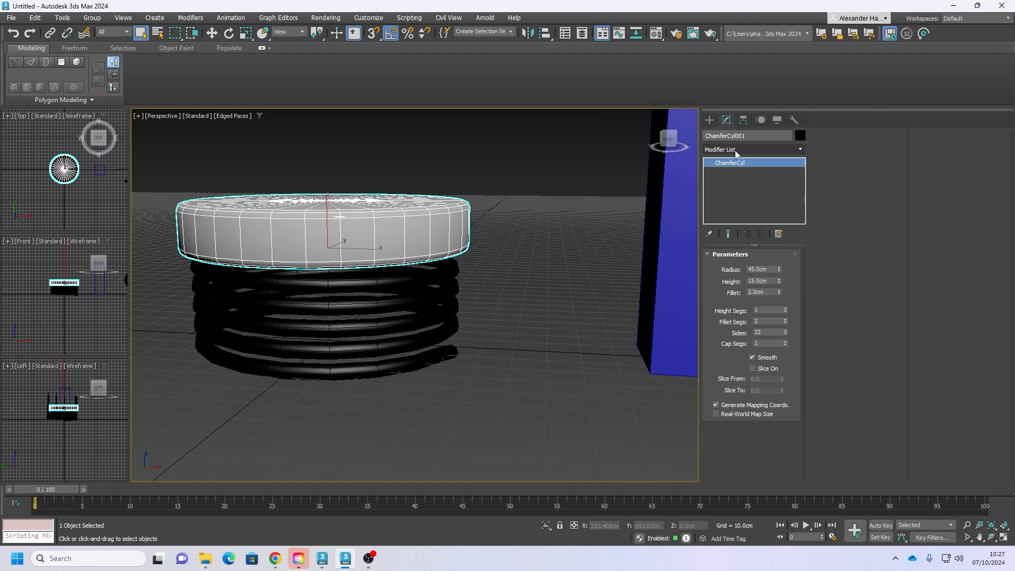
click(736, 150)
text(un)
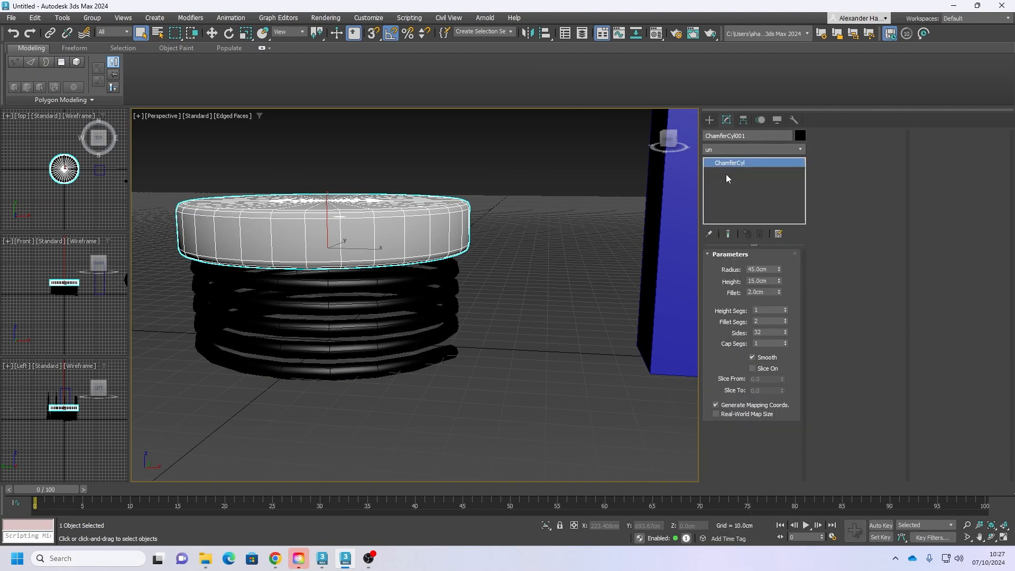
key(Return)
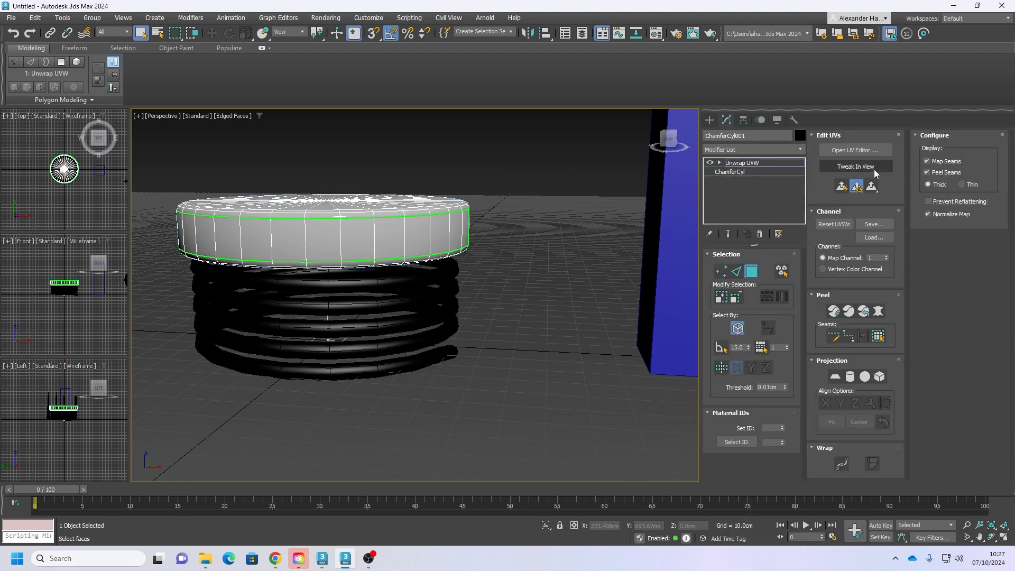
click(861, 153)
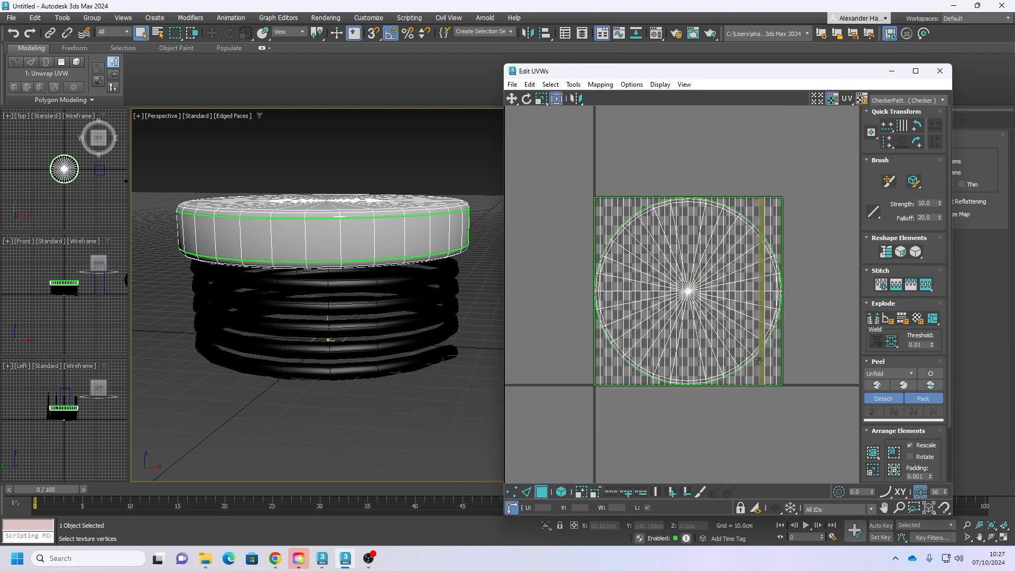
click(874, 453)
scroll(605, 314, up, 2)
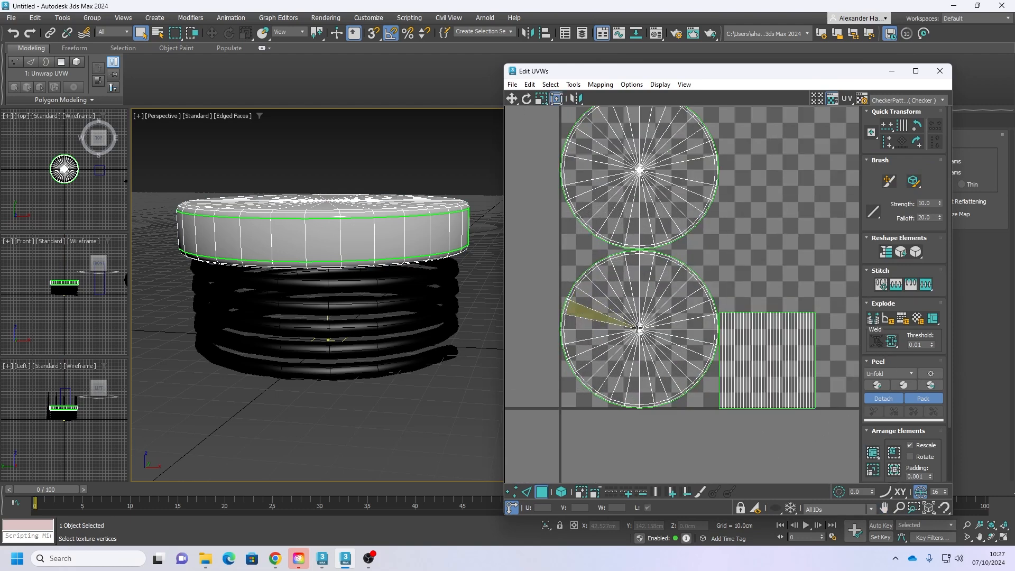
Step: Examine the cap and side wall UV shells by selecting whole elements and checking which faces they cover
middle_drag(667, 316, 592, 324)
scroll(591, 323, down, 1)
click(592, 323)
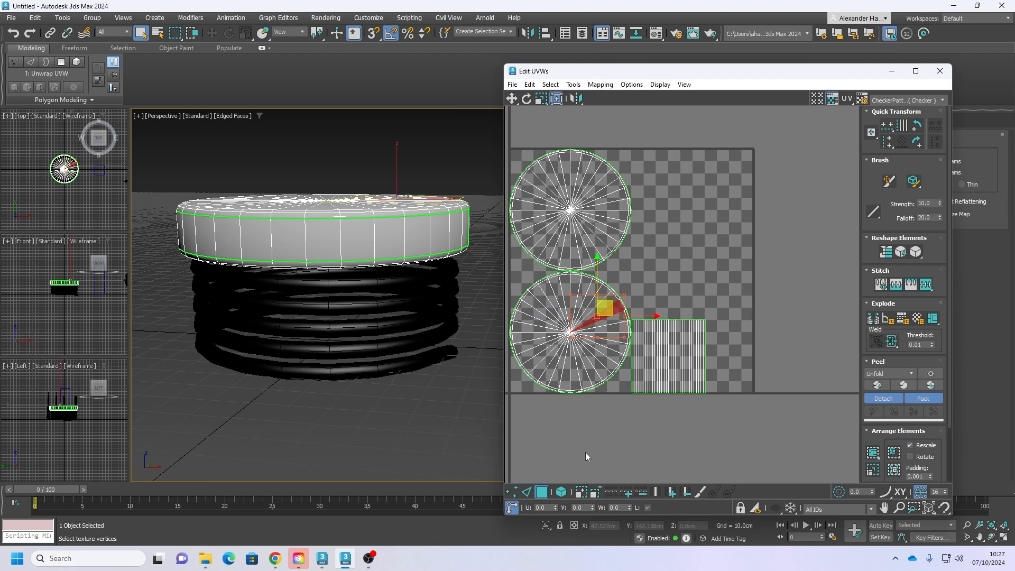
click(562, 491)
click(585, 319)
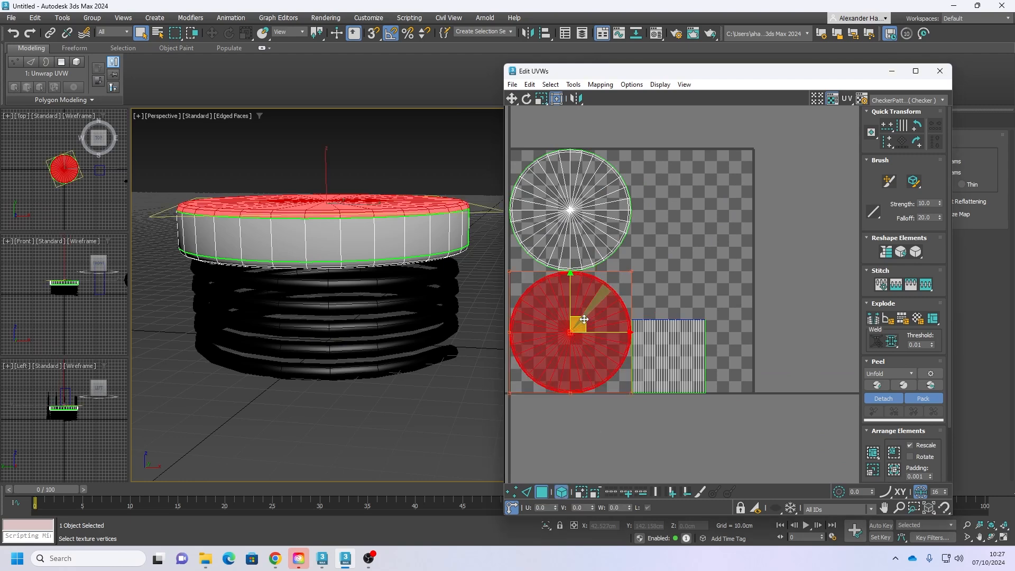
mouse_move(585, 319)
mouse_down()
mouse_move(667, 232)
mouse_move(678, 237)
mouse_move(713, 206)
mouse_move(582, 320)
mouse_up()
click(665, 321)
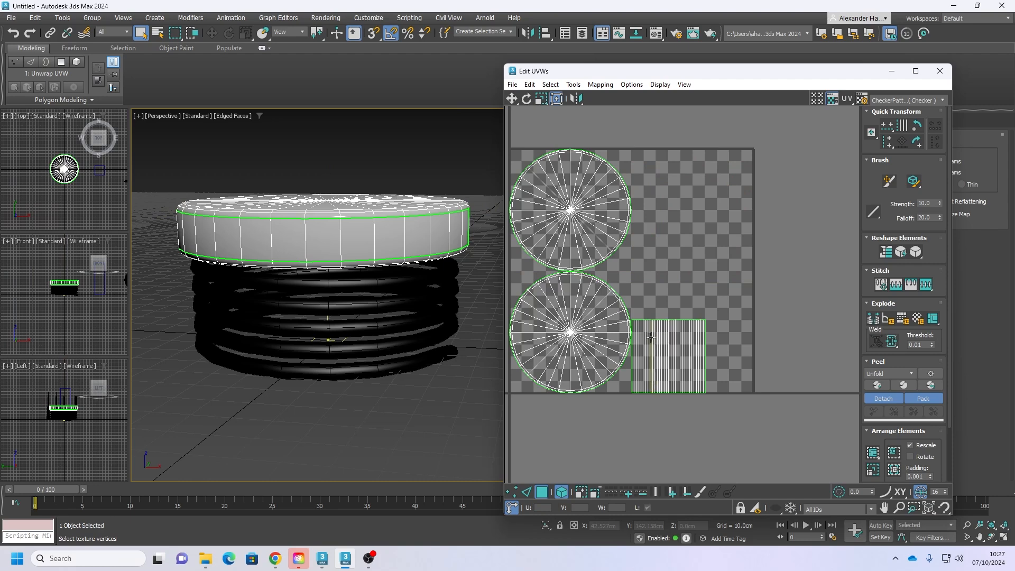
click(656, 341)
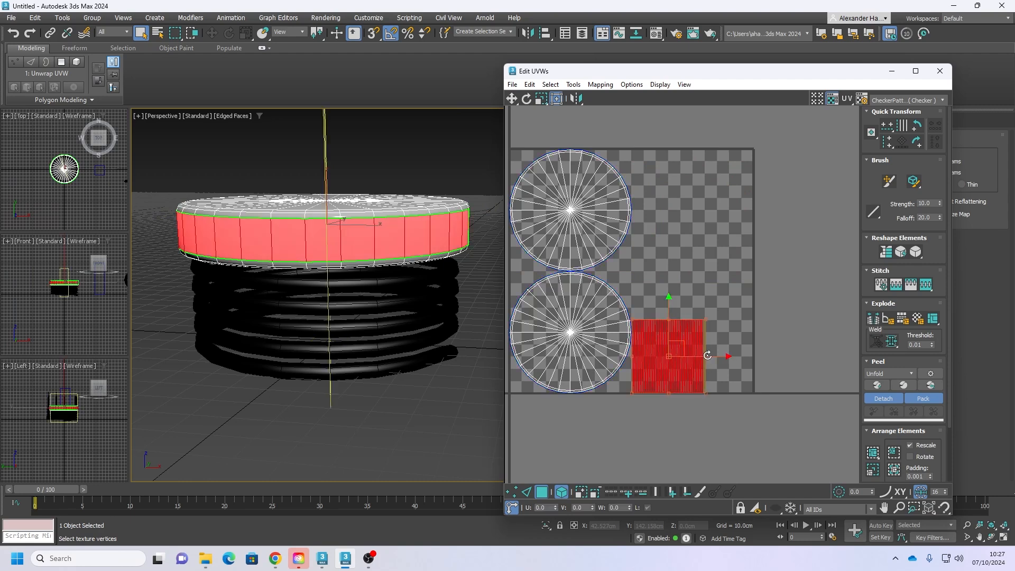
scroll(711, 363, up, 5)
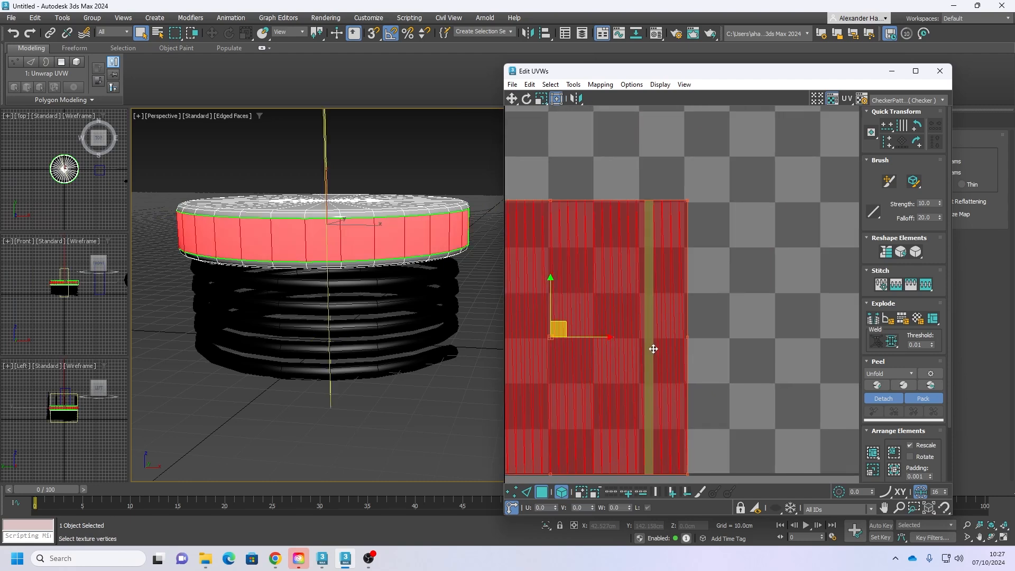
click(471, 380)
scroll(617, 340, down, 3)
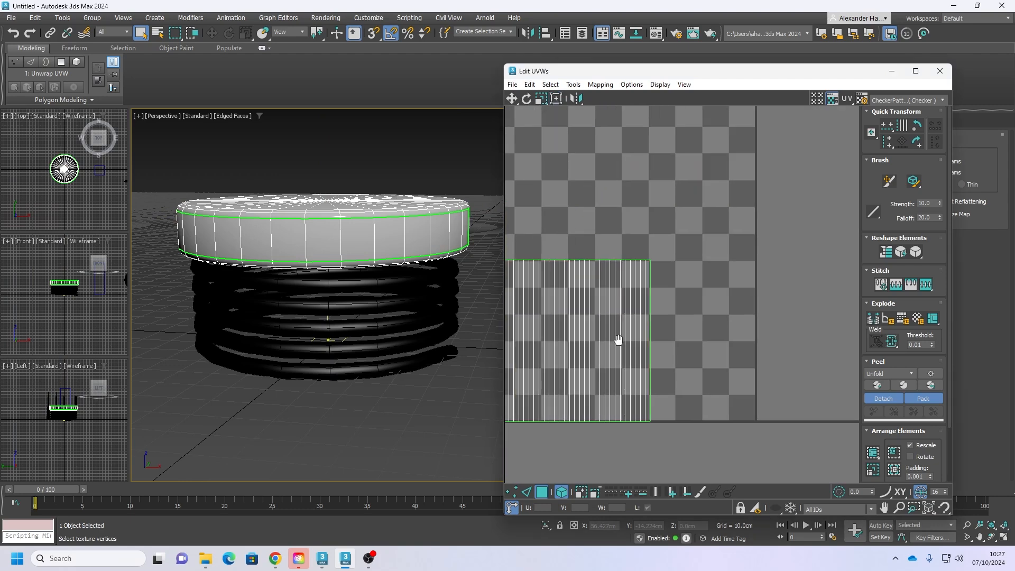
scroll(675, 318, down, 3)
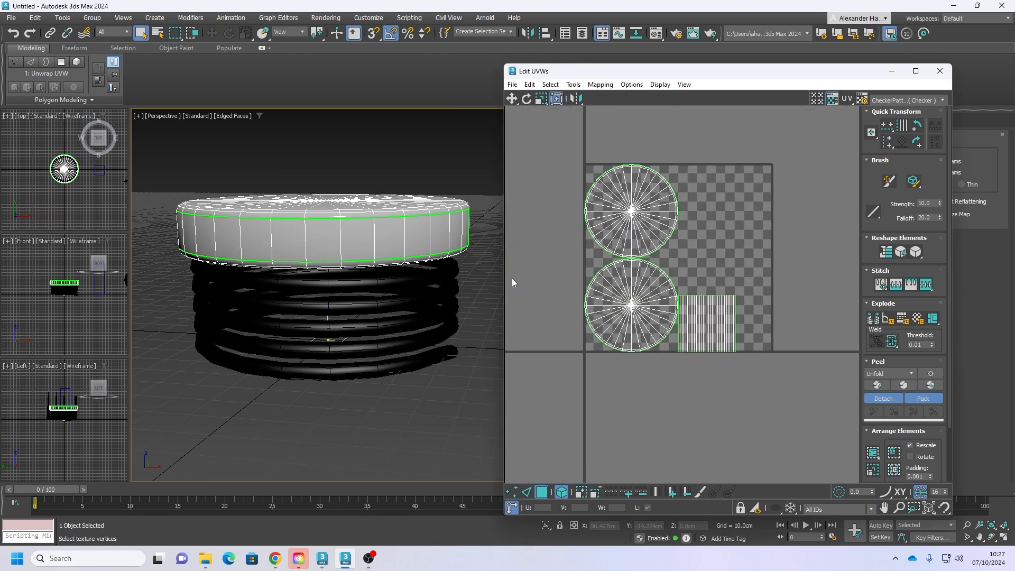
Step: Try to relax the side wall's square UV shell and check its vertical edges
click(709, 326)
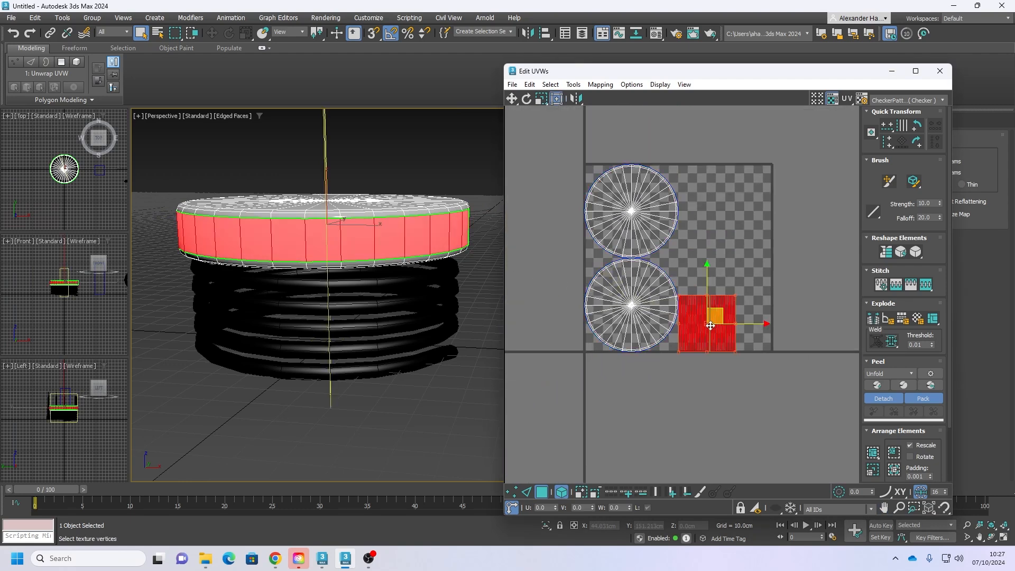
click(917, 254)
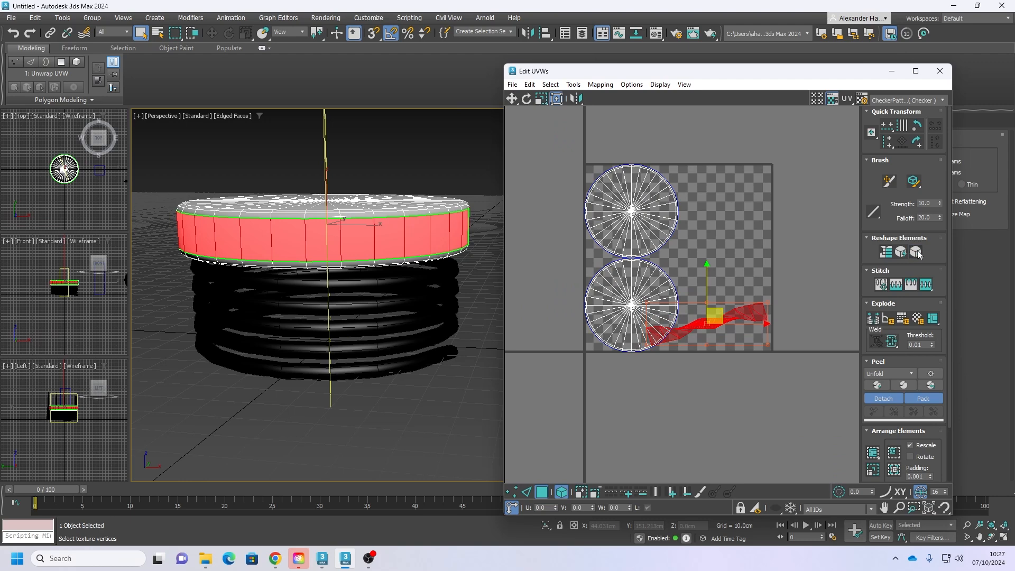
scroll(716, 335, up, 3)
scroll(715, 335, up, 2)
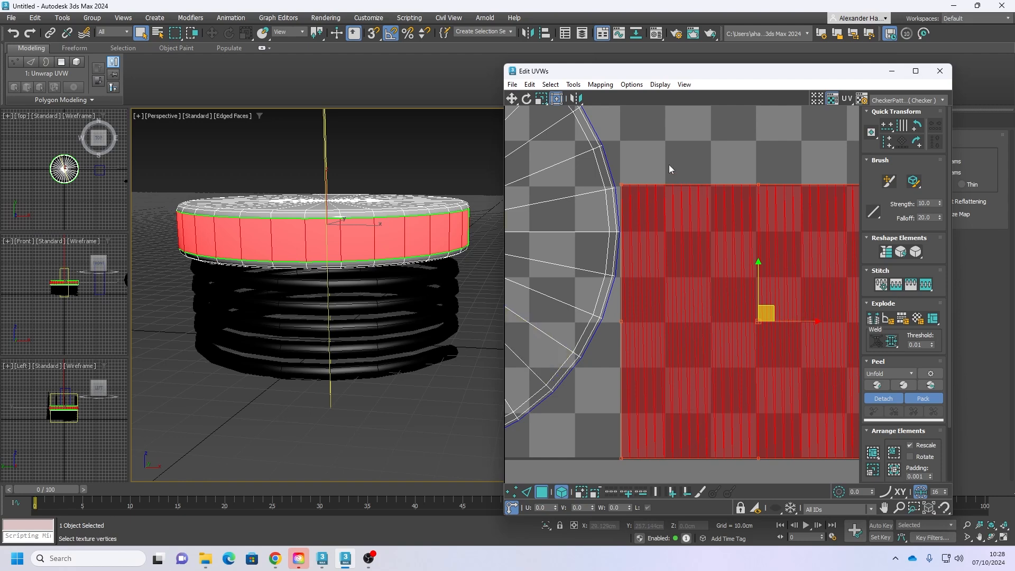
click(654, 154)
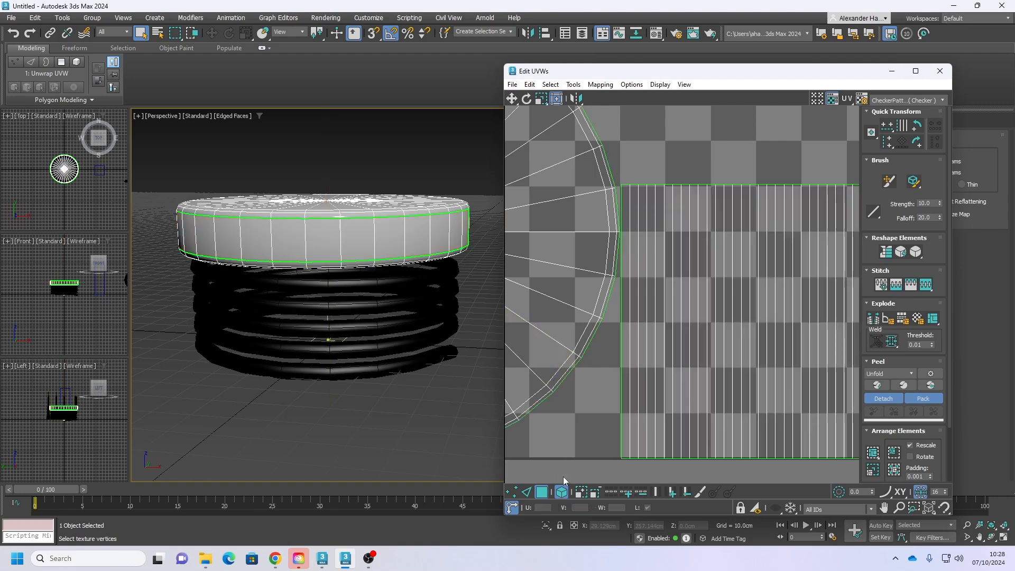
click(678, 370)
scroll(655, 386, up, 5)
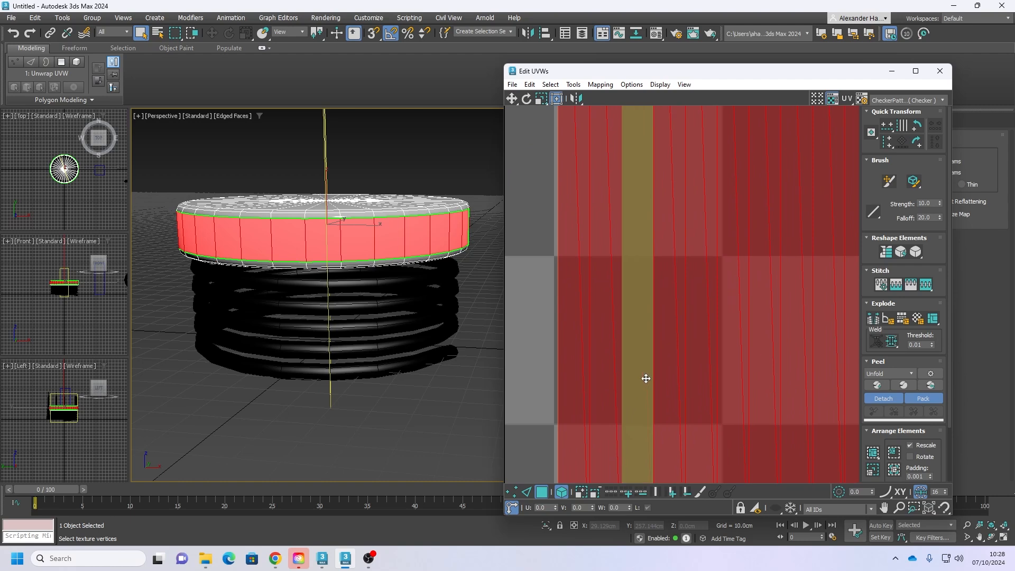
scroll(646, 379, down, 5)
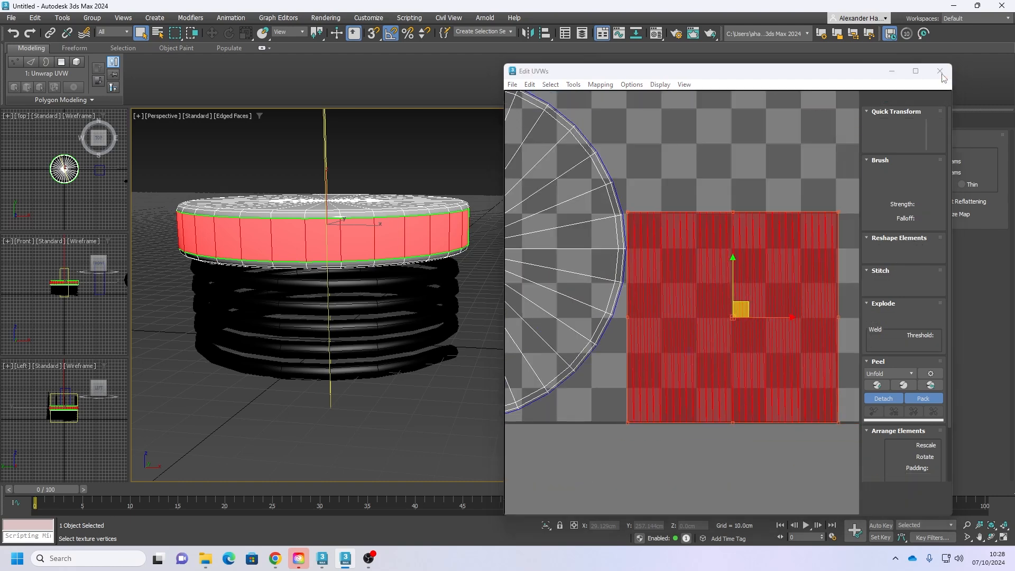
Step: Close the UV editor and delete the Unwrap UVW modifier from the chamfer cylinder
click(939, 70)
right_click(747, 163)
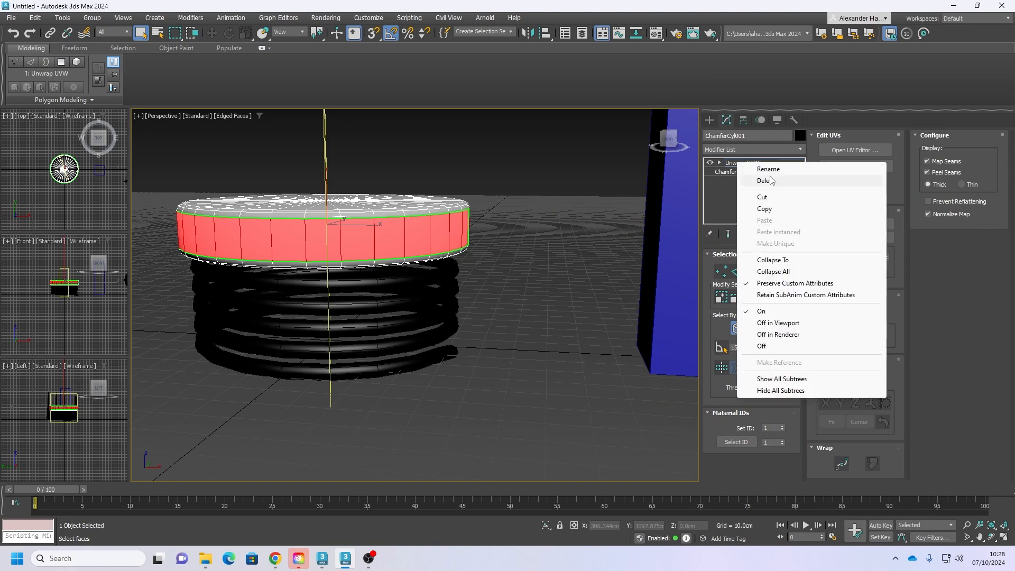
click(772, 179)
Step: Convert the chamfer cylinder to an Editable Poly
right_click(439, 239)
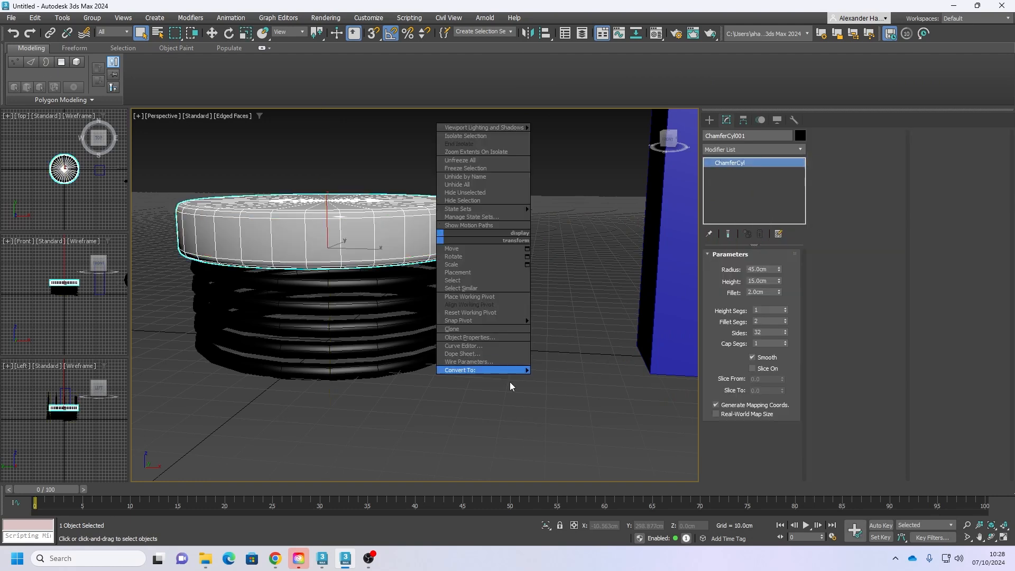
mouse_move(510, 369)
click(576, 378)
Step: Add an Unwrap UVW modifier to the converted cylinder and pack its overlapping UV shells apart in the UV editor
click(750, 150)
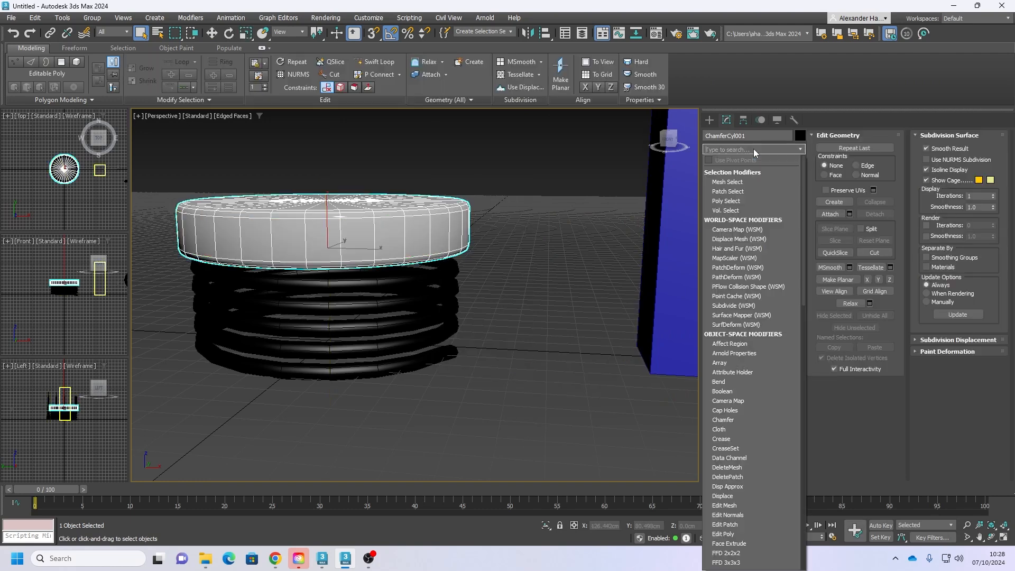
text(un)
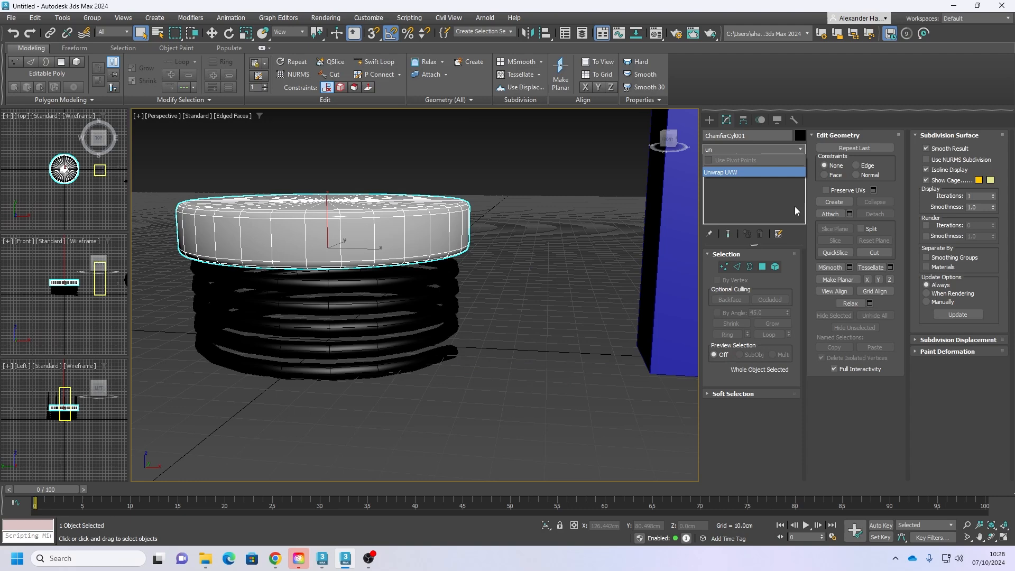
click(754, 172)
click(850, 151)
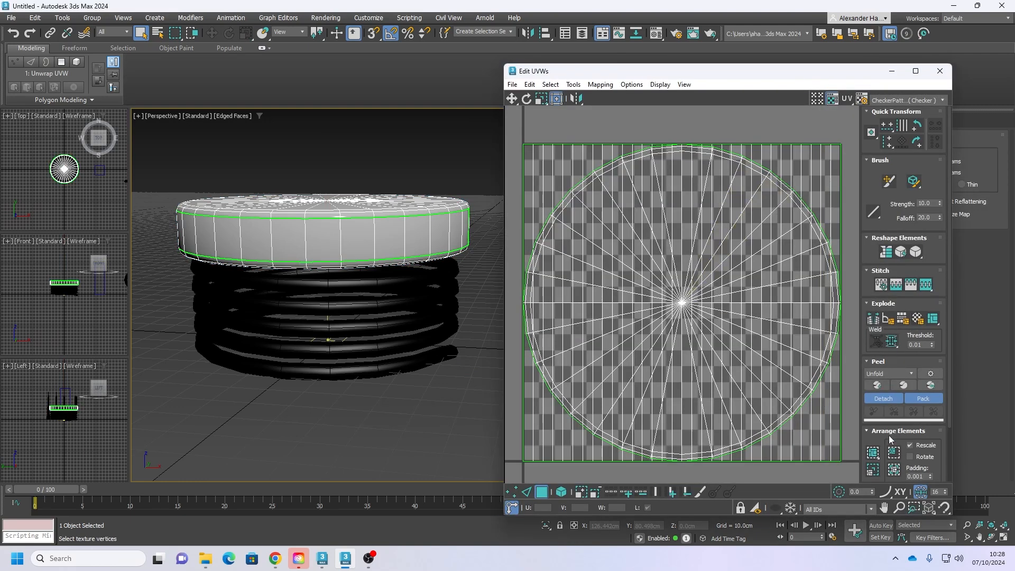
click(873, 454)
Step: Select the side wall's entire UV shell and relax it twice into a flat horizontal strip
click(766, 407)
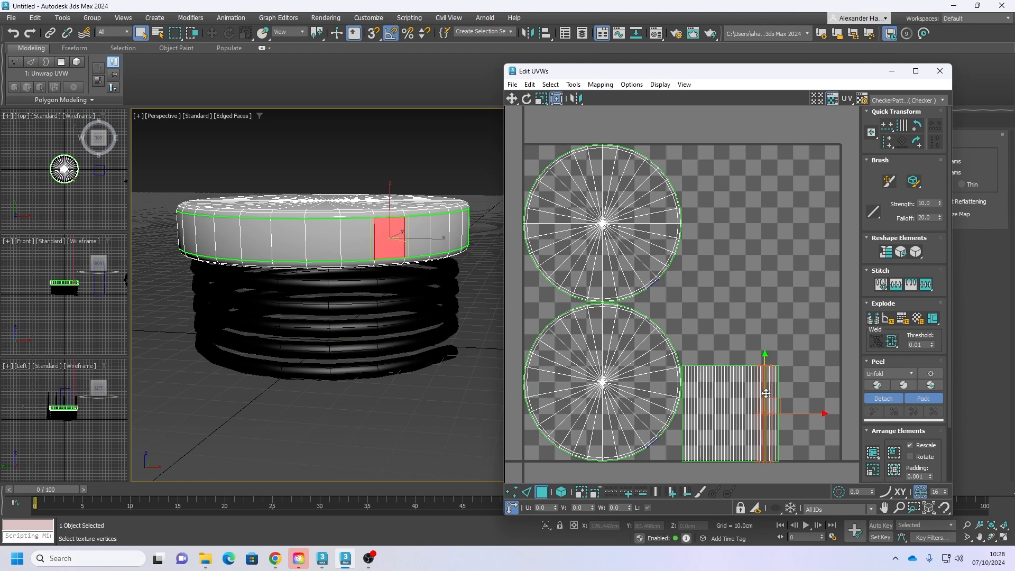
click(562, 492)
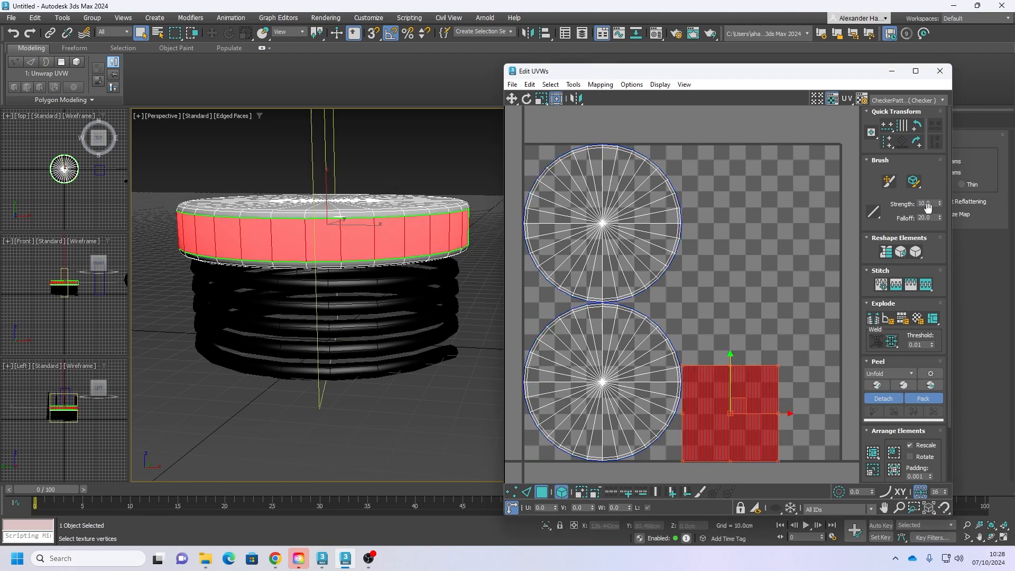
click(920, 254)
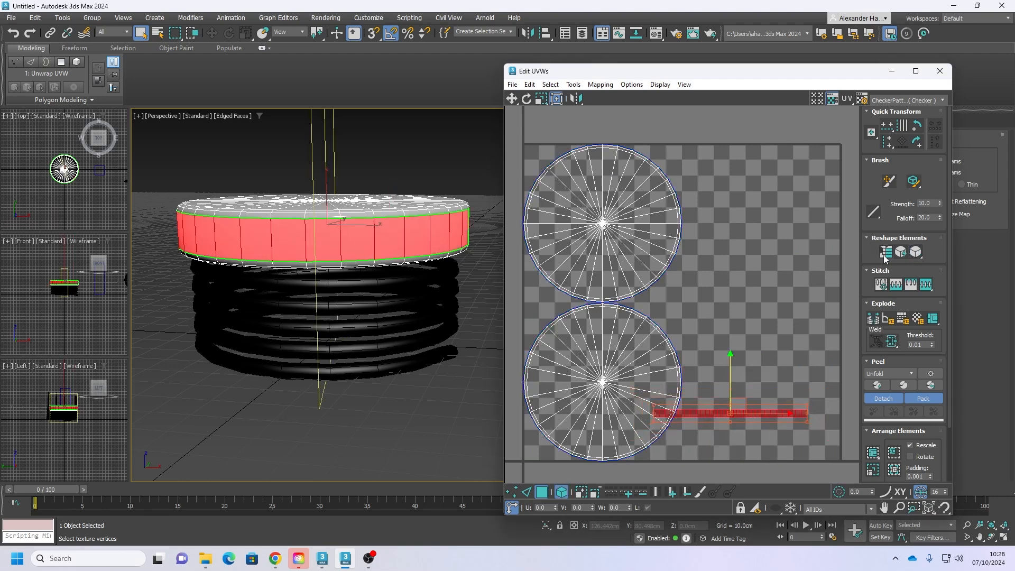
click(918, 254)
Step: Select all the cylinder's UV shells, rescale the clusters and pack them with Unfold3D at 0.001 padding and map size 1024
click(794, 443)
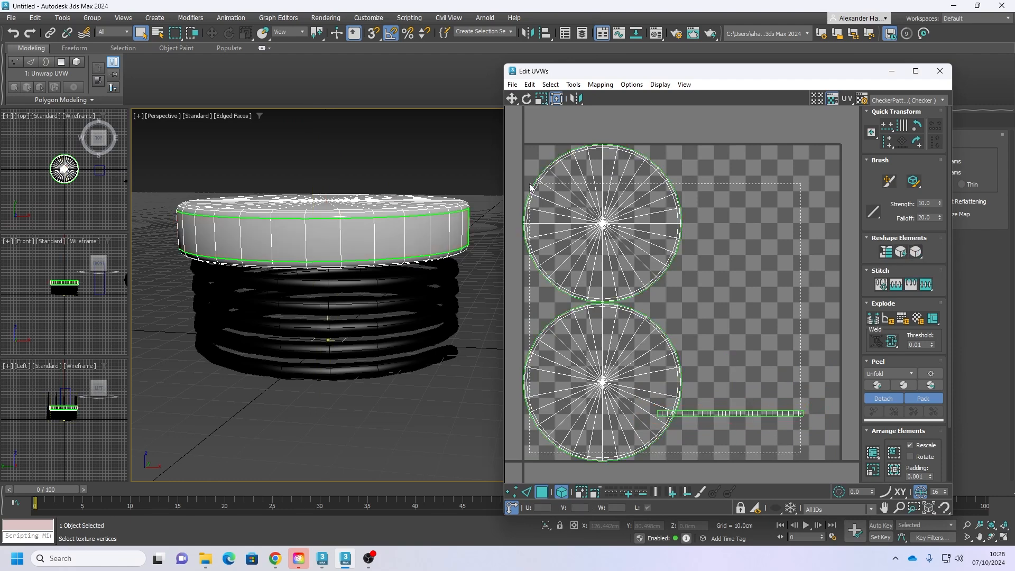
key(ctrl+a)
click(571, 85)
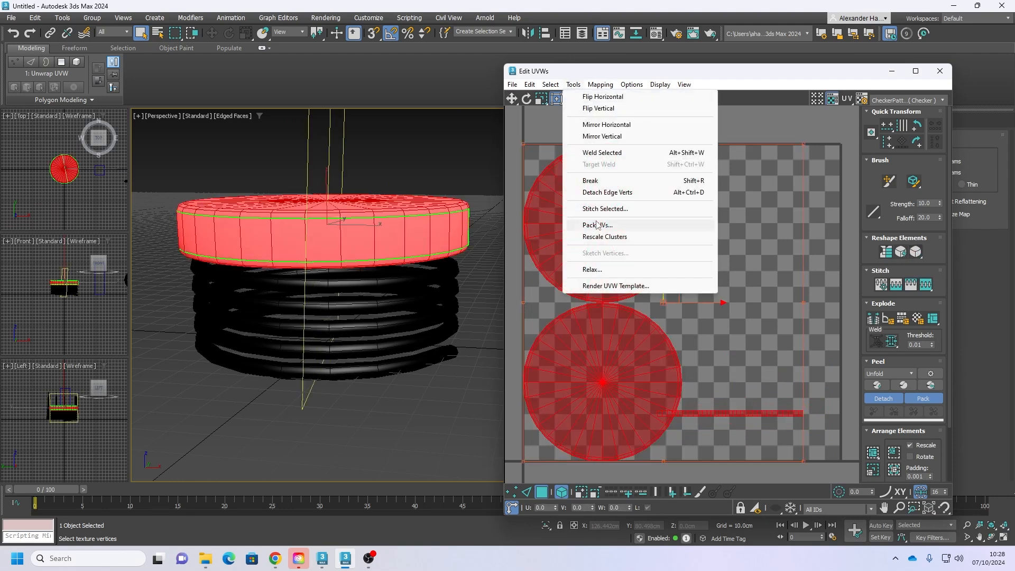
click(604, 238)
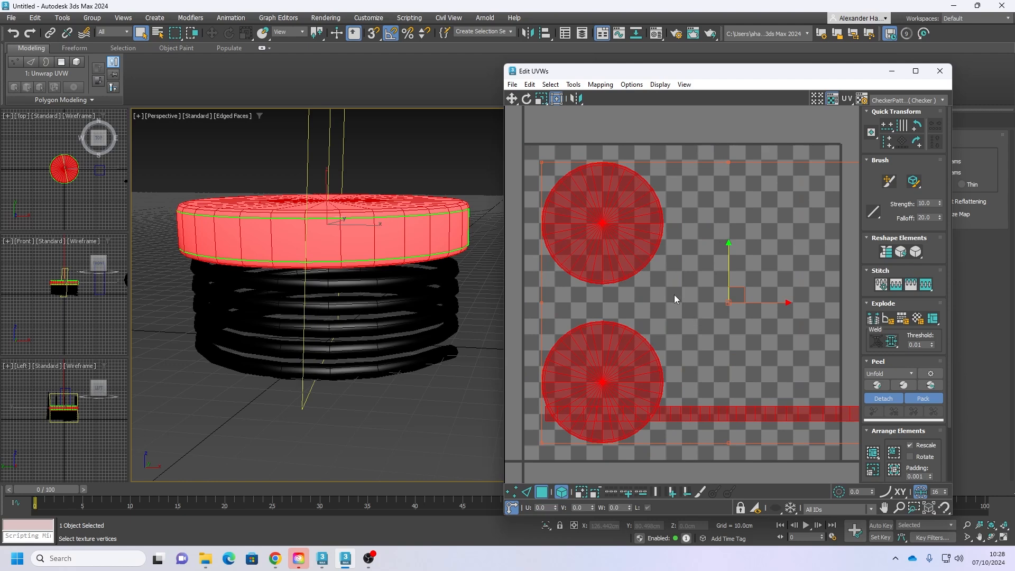
click(600, 84)
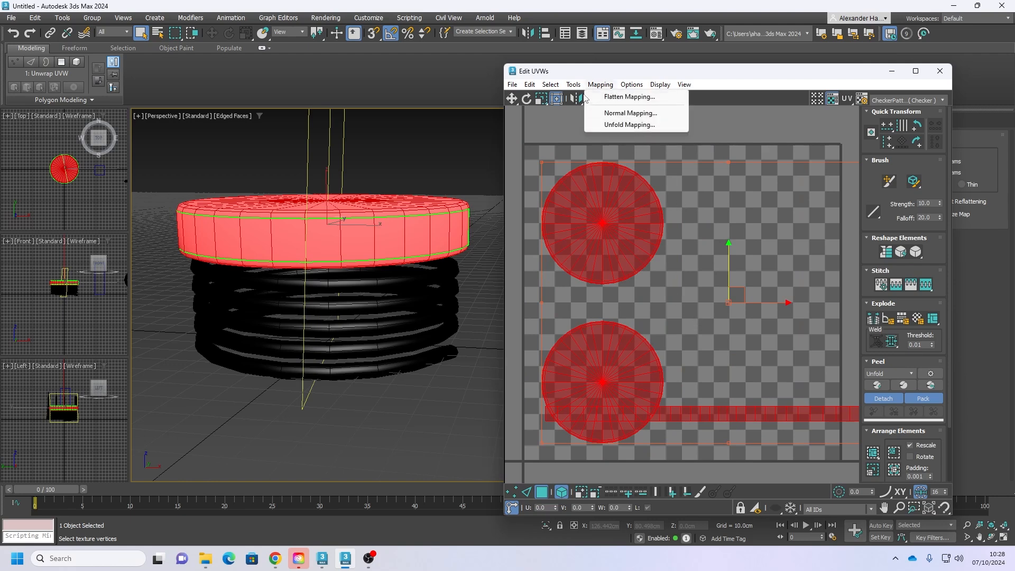
mouse_move(573, 84)
click(623, 226)
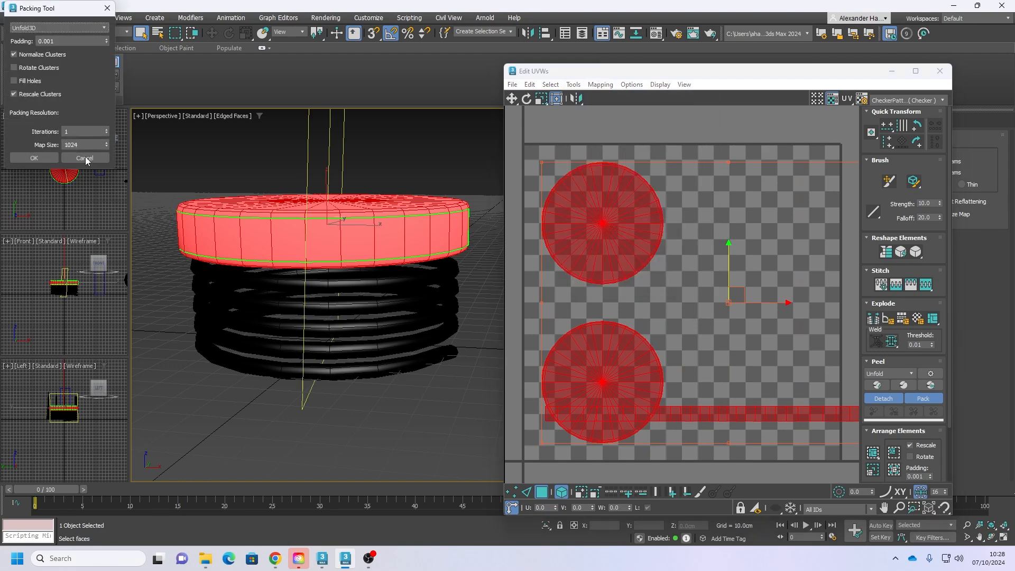
click(34, 158)
Step: Select only the side wall's UV strip and rotate it 90 degrees to stand vertically in the tile
click(759, 338)
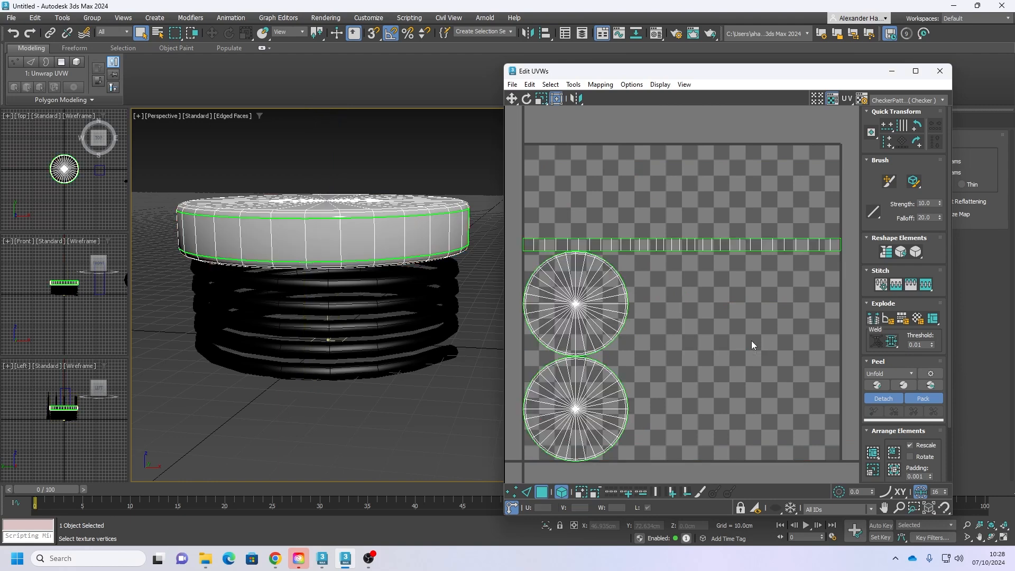
drag(715, 226, 715, 290)
click(921, 147)
Step: Move the two round cap shells about 0.26 in U towards the vertical strip, and shift the strip just clear of them
click(608, 388)
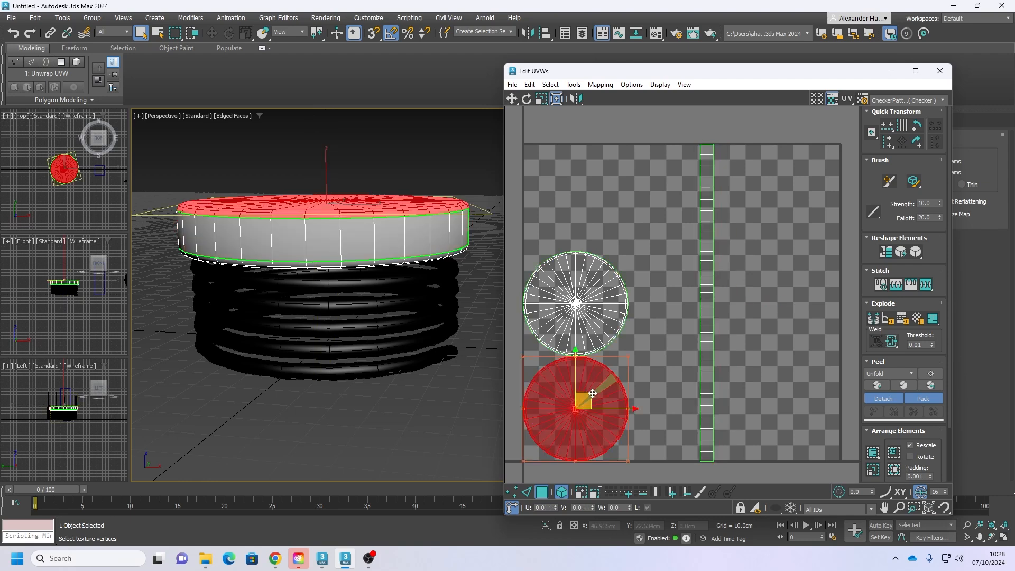
drag(587, 392, 670, 394)
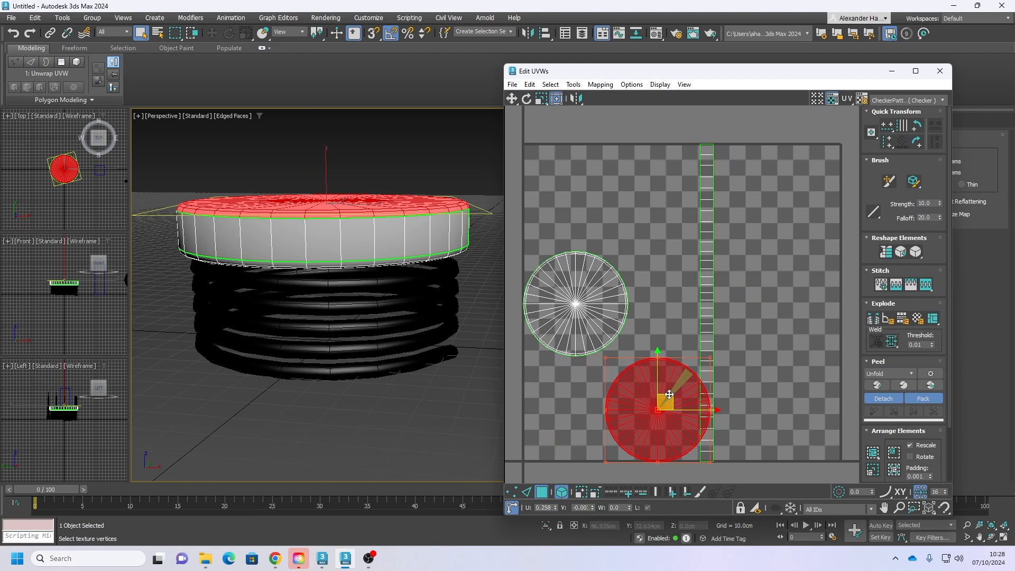
click(583, 299)
drag(584, 295, 666, 296)
click(707, 232)
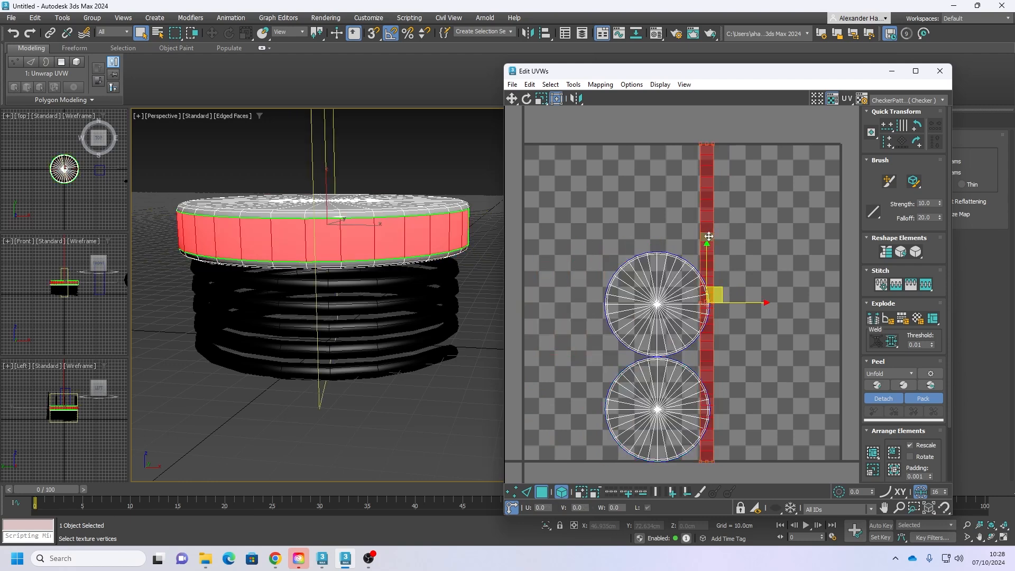
drag(737, 303, 748, 302)
scroll(372, 355, down, 10)
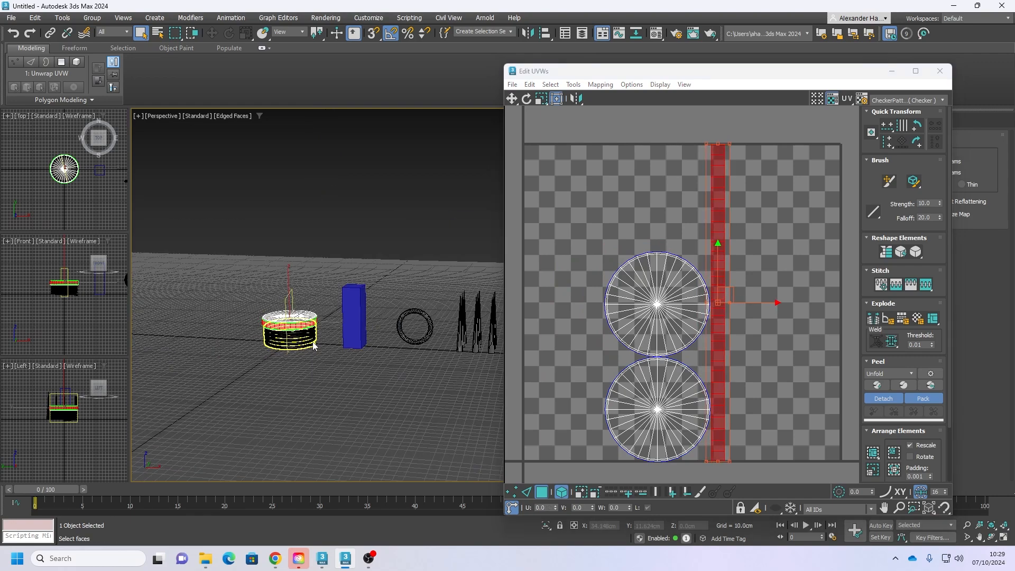
scroll(318, 352, down, 6)
alt+middle_drag(331, 354, 347, 319)
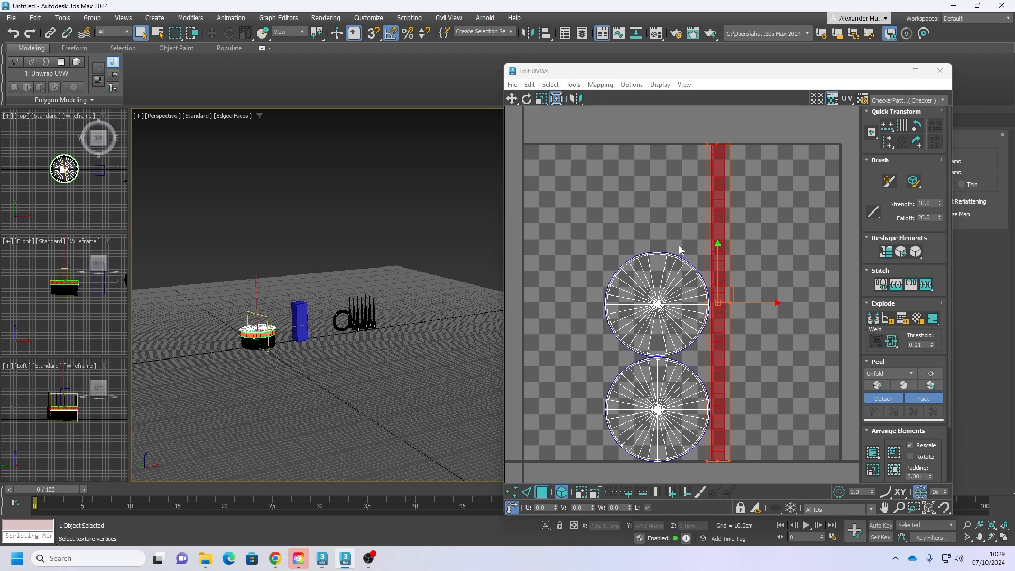
Step: Nudge both cap shells slightly down beside the side wall's strip and close the UV editor
click(682, 317)
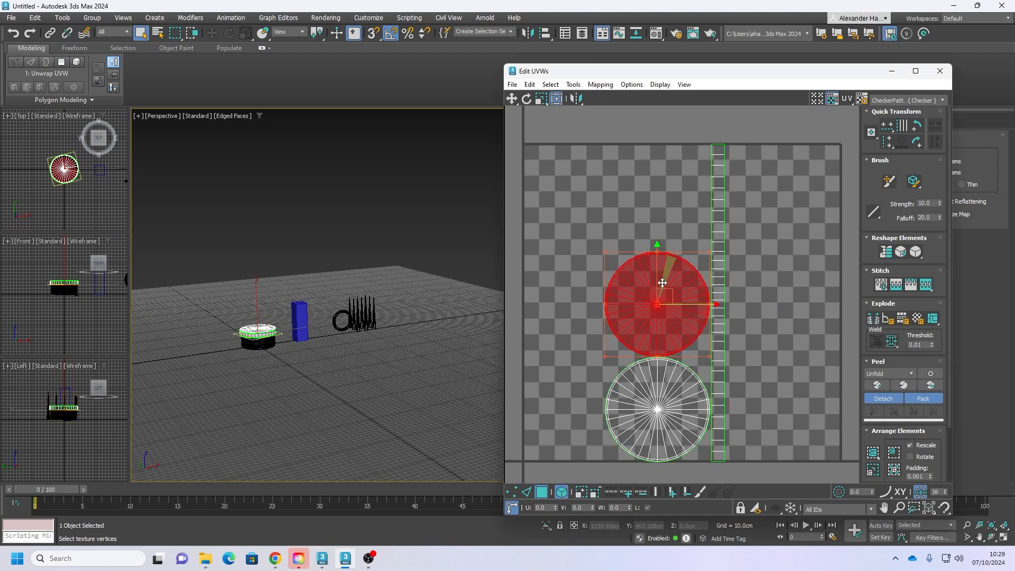
click(696, 389)
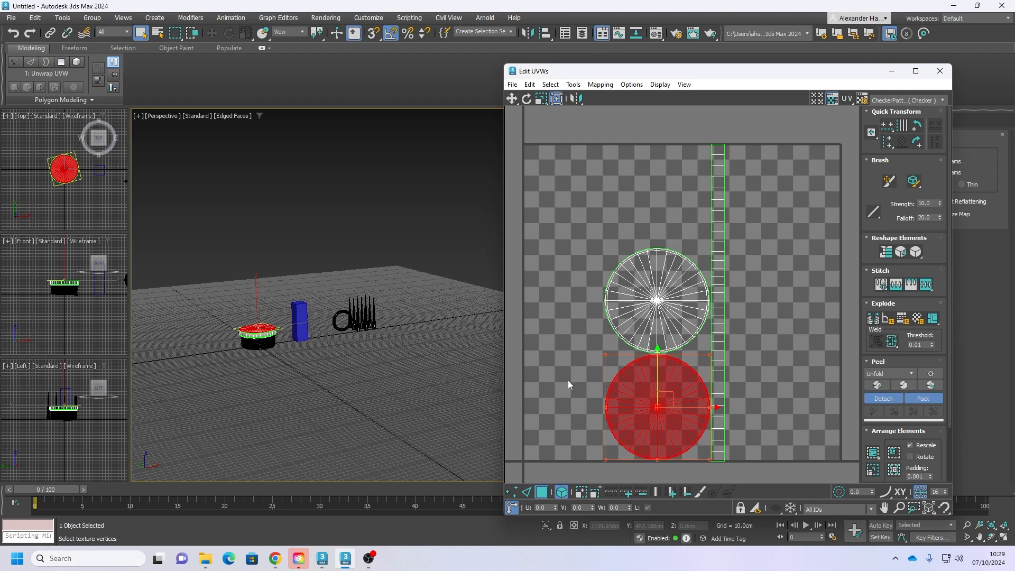
click(708, 363)
click(715, 335)
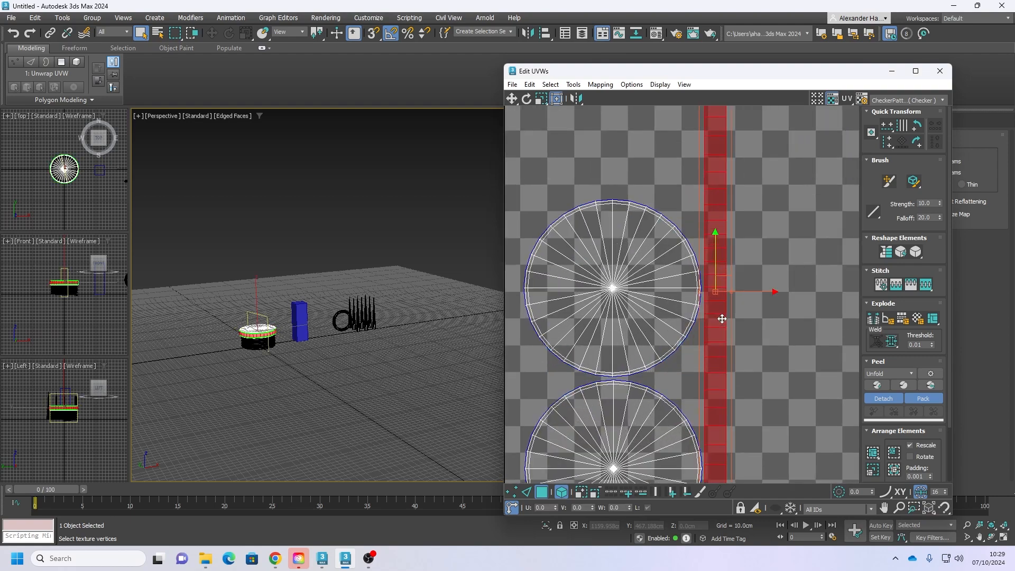
scroll(719, 319, up, 2)
click(685, 365)
scroll(682, 368, down, 3)
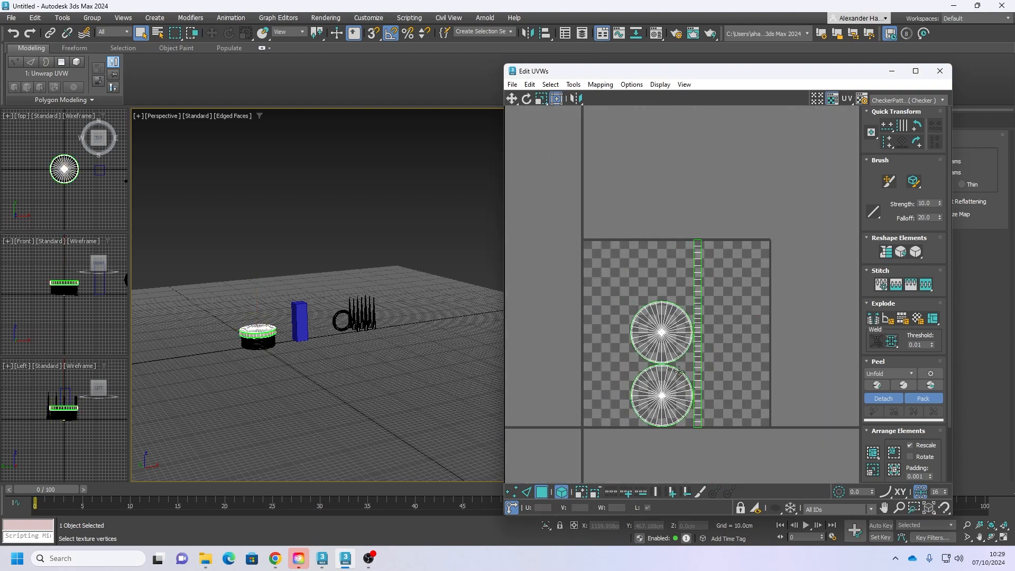
scroll(264, 341, up, 6)
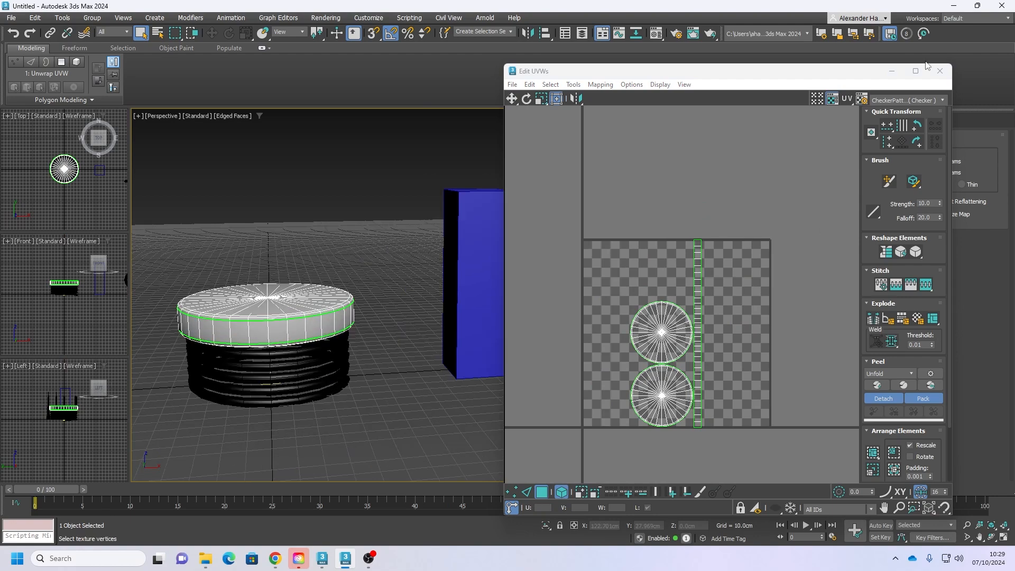
click(946, 74)
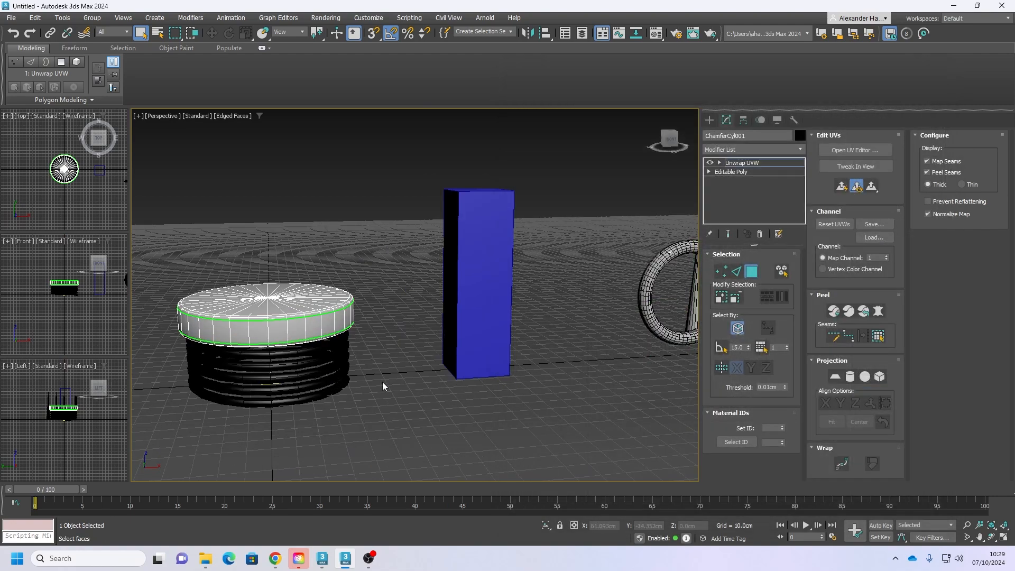
Step: Select the cylinder, coil, ring and spikes together, add one shared Unwrap UVW modifier and open its UV editor
scroll(370, 376, down, 6)
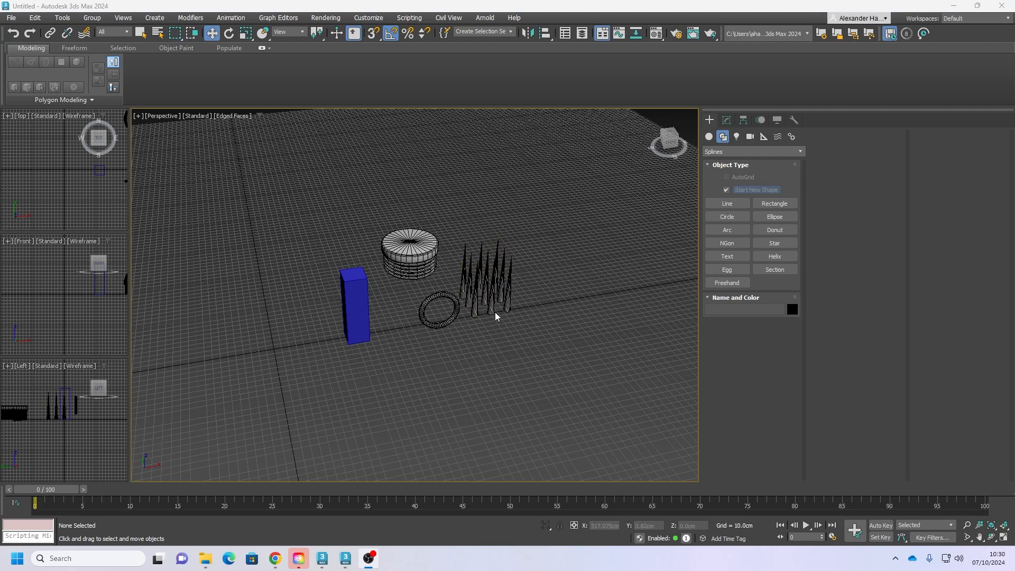
alt+middle_drag(496, 316, 464, 346)
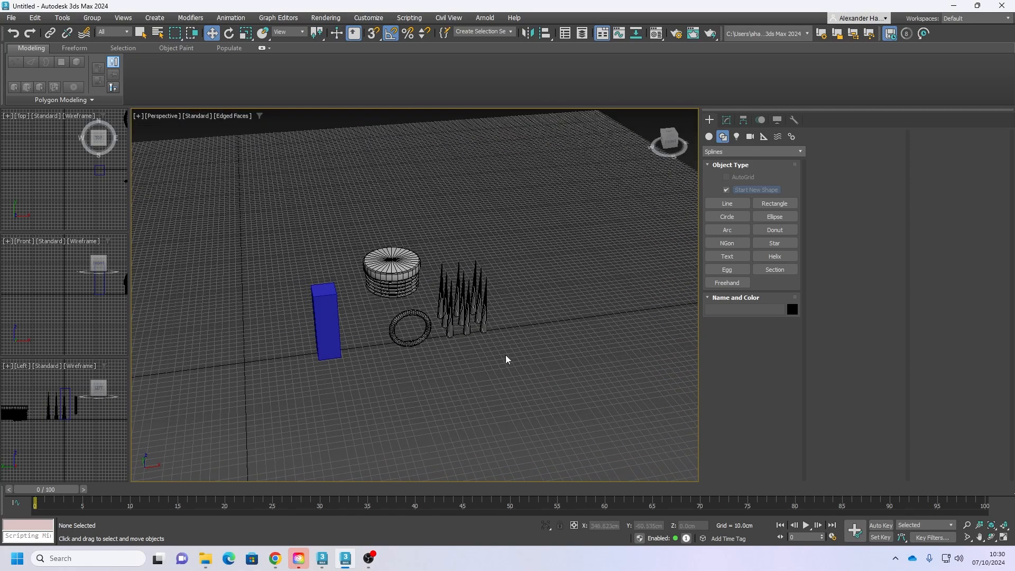
click(726, 120)
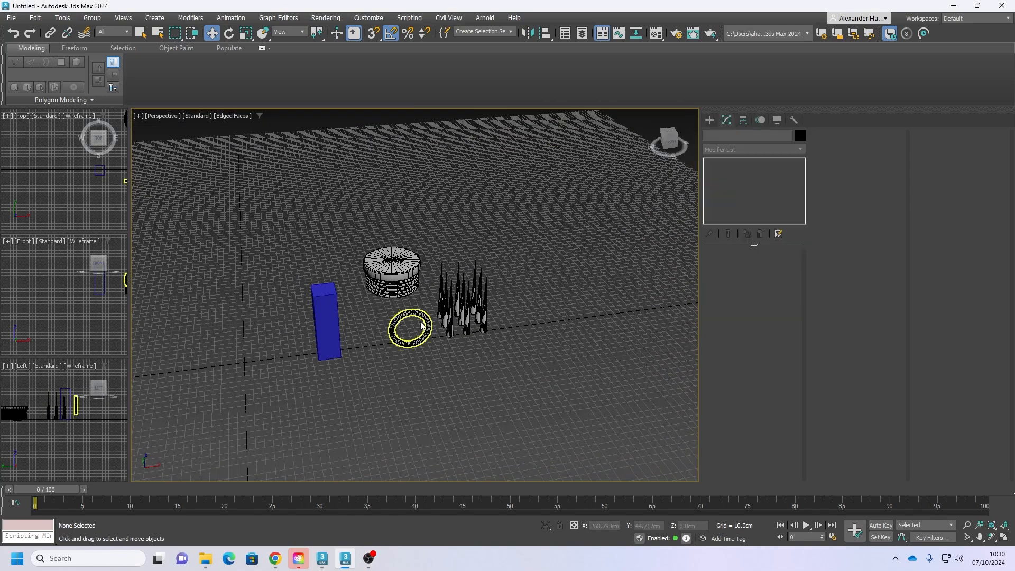
alt+middle_drag(417, 330, 480, 356)
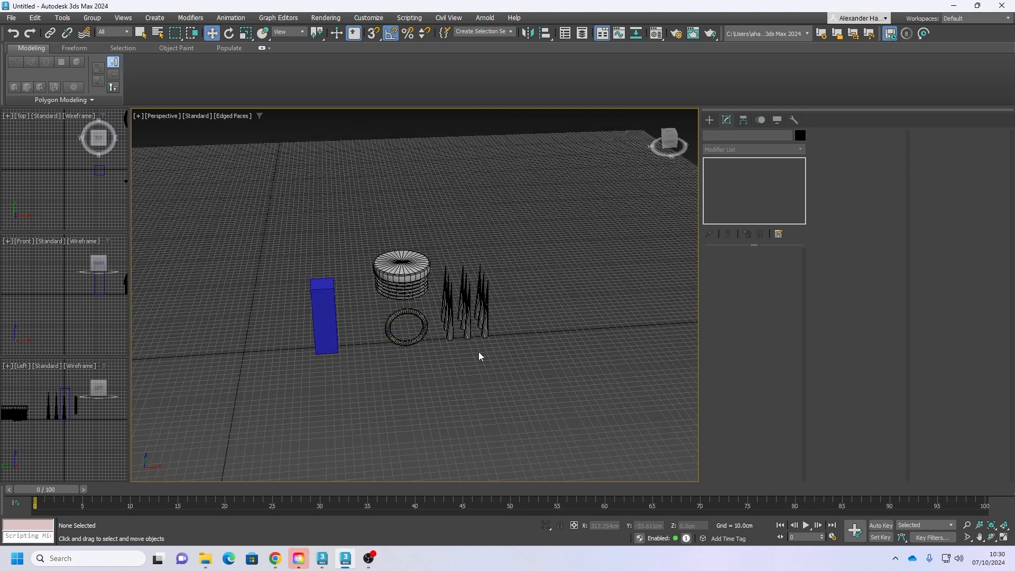
drag(513, 380, 373, 231)
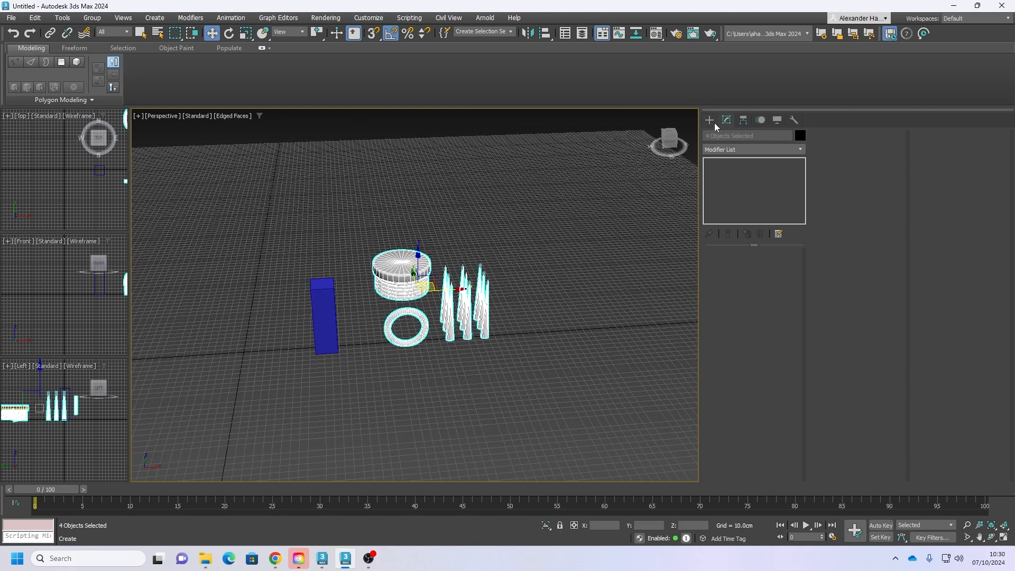
click(737, 151)
text(un)
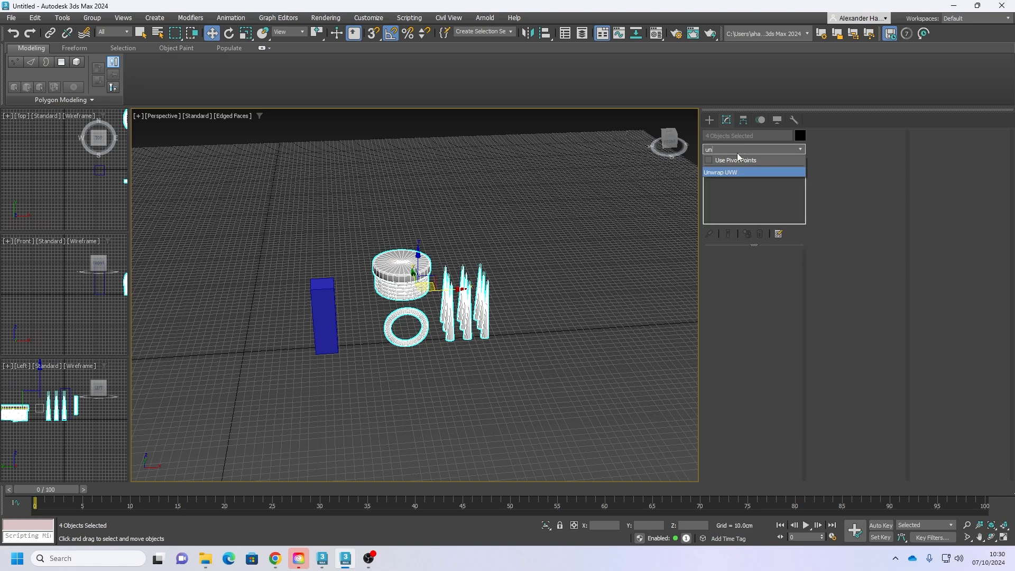
click(735, 171)
click(841, 151)
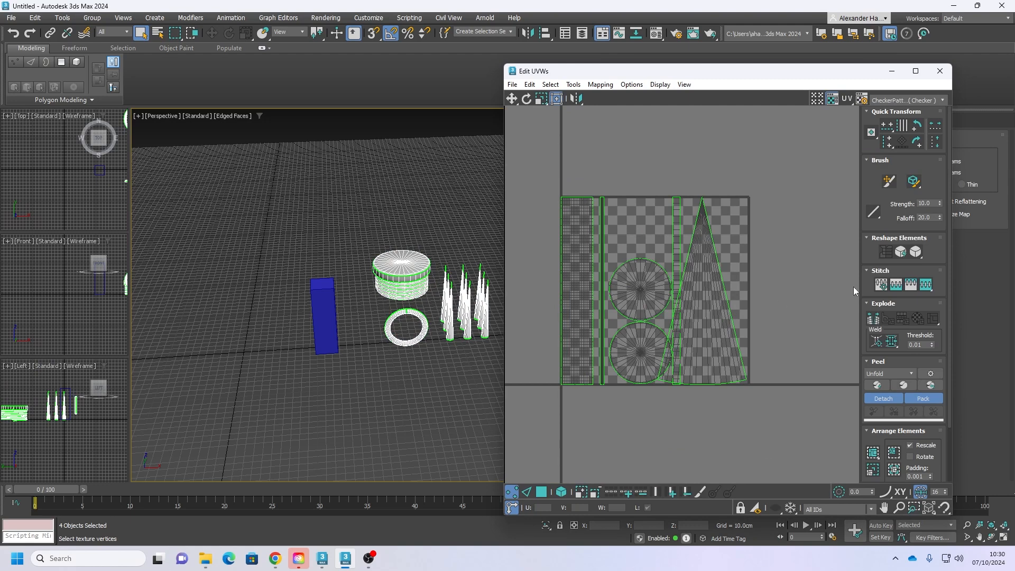
Step: Select the coil's whole narrow UV strip as a polygon element and move it left against the wide gridded shell
click(561, 492)
scroll(707, 360, up, 4)
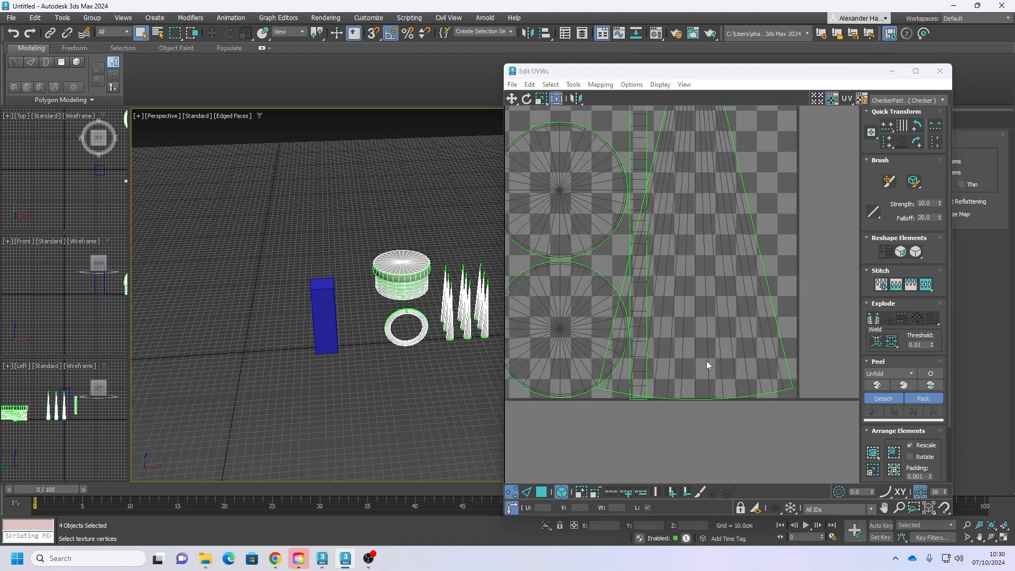
scroll(716, 342, down, 4)
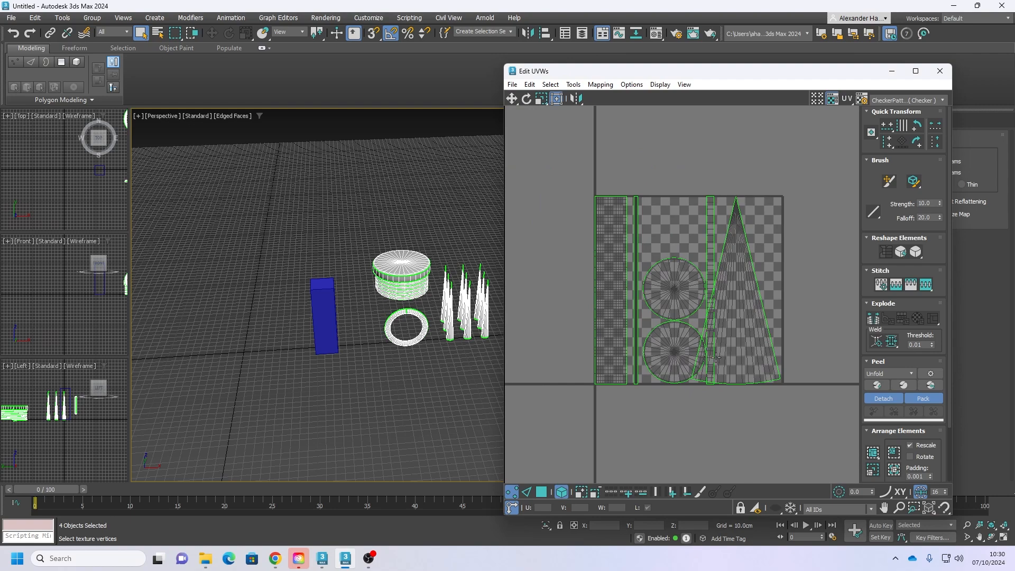
scroll(714, 357, up, 3)
scroll(708, 347, down, 2)
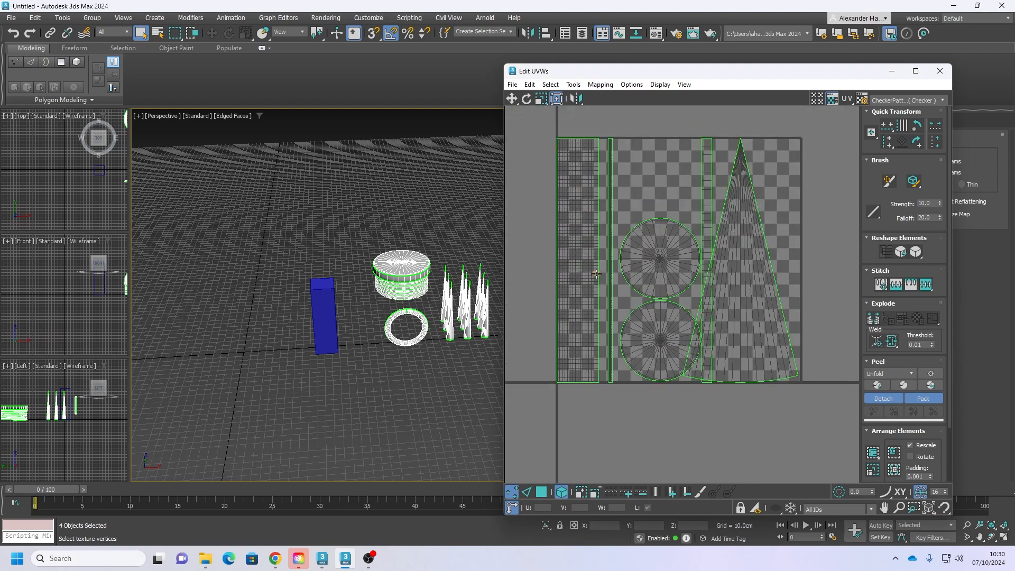
scroll(614, 315, up, 5)
click(615, 327)
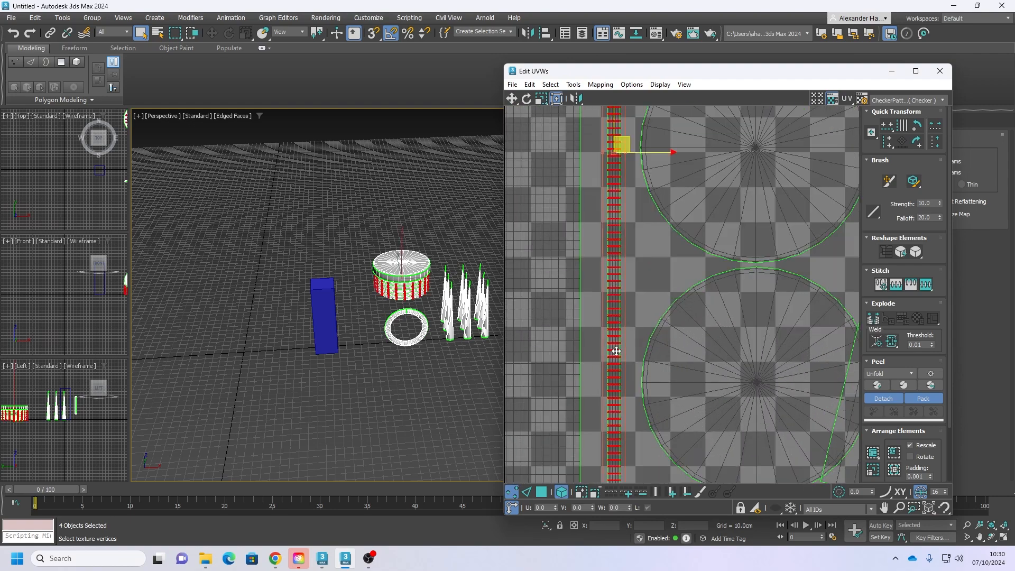
scroll(616, 351, down, 2)
click(542, 492)
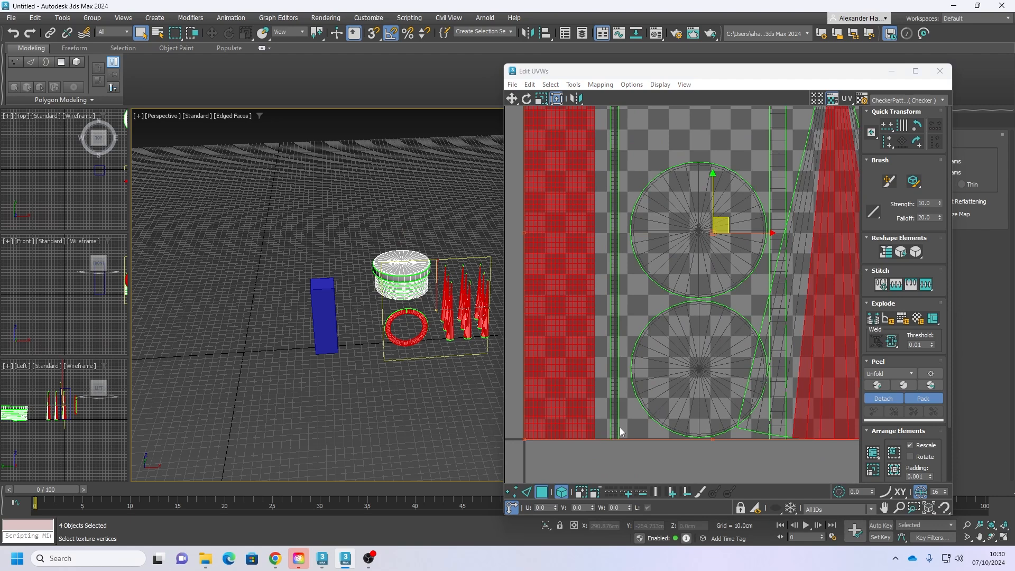
click(615, 429)
scroll(629, 224, up, 3)
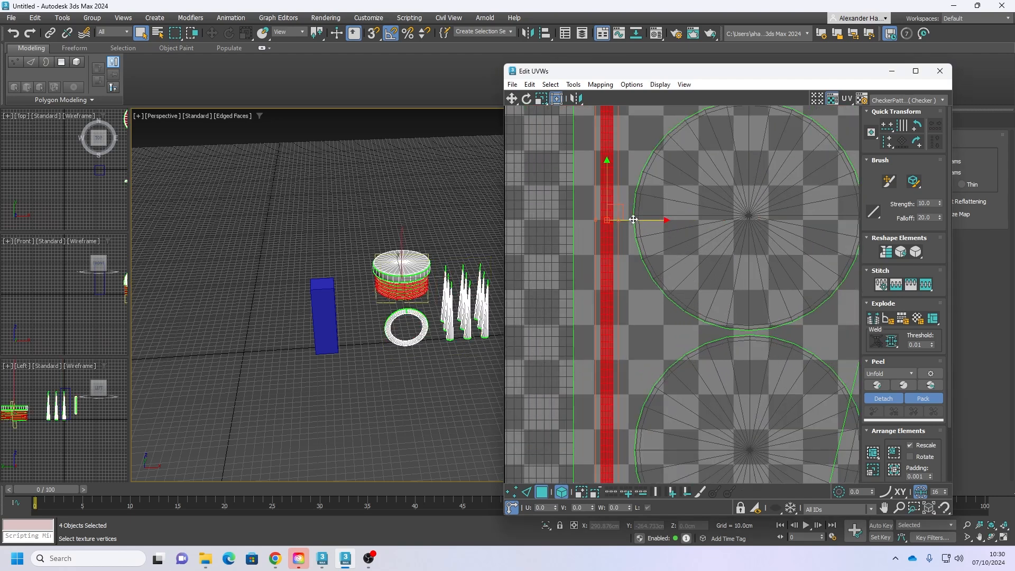
drag(633, 219, 610, 219)
Step: Move the cylinder's two round cap shells left in the tile, close beside the coil's strip
click(718, 246)
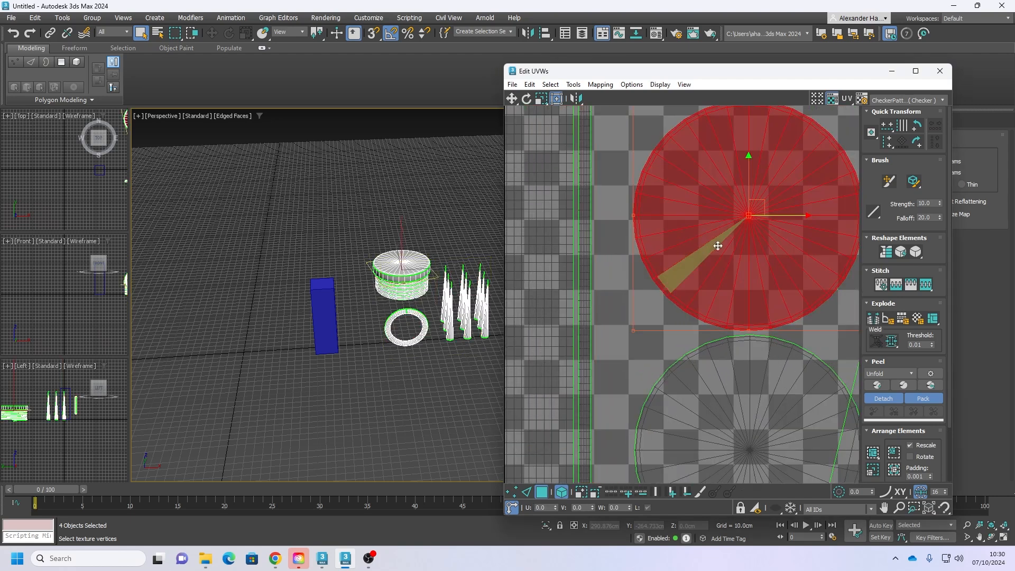
middle_drag(718, 245, 655, 257)
drag(702, 229, 670, 227)
scroll(706, 399, down, 3)
middle_drag(707, 399, 705, 309)
click(706, 310)
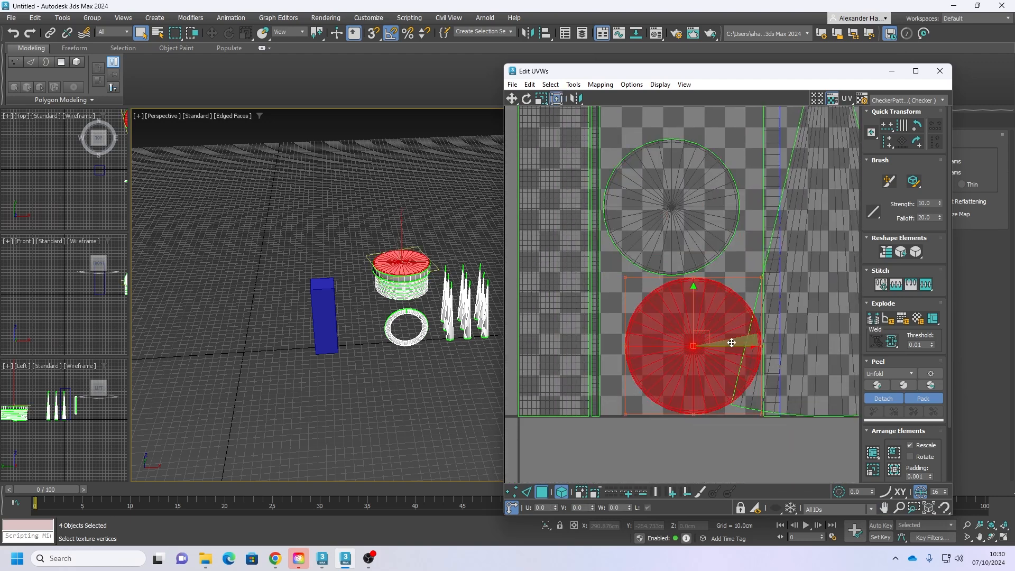
drag(731, 342, 706, 344)
Step: Nudge one cone shell slightly right in the tile and select the cylinder's side wall strip underneath it
middle_drag(706, 344, 585, 374)
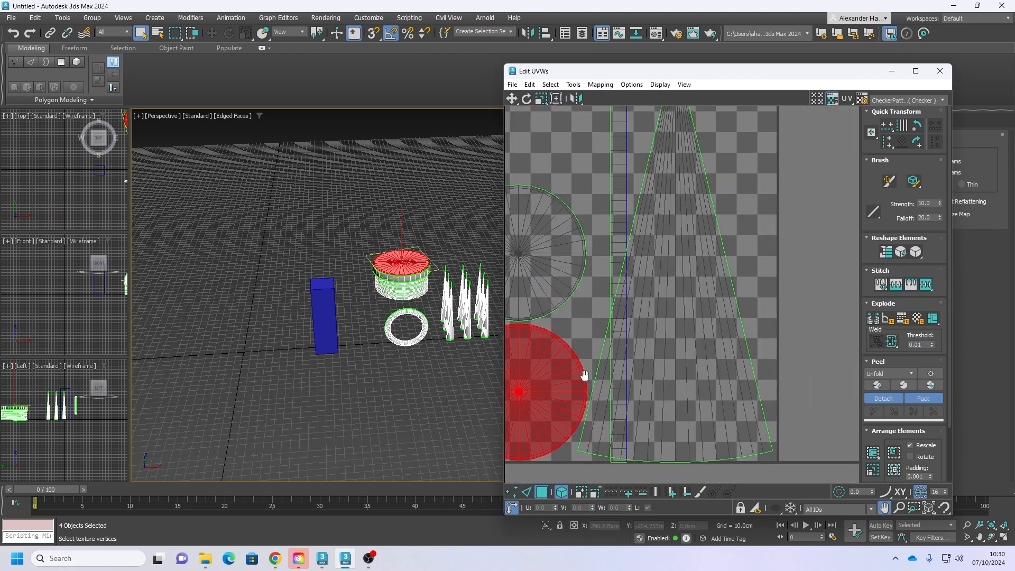
scroll(584, 374, down, 5)
click(725, 350)
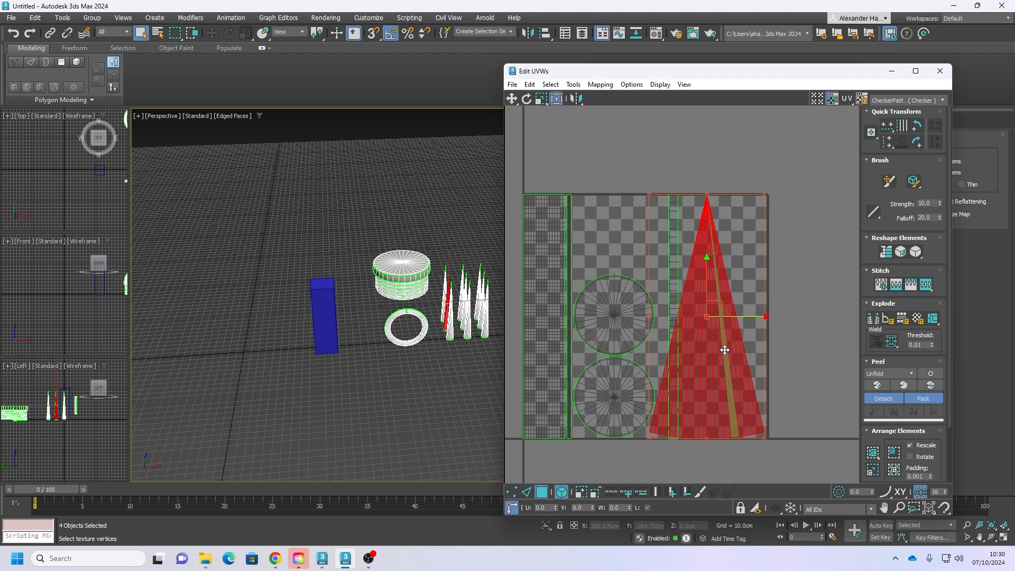
drag(740, 316, 740, 317)
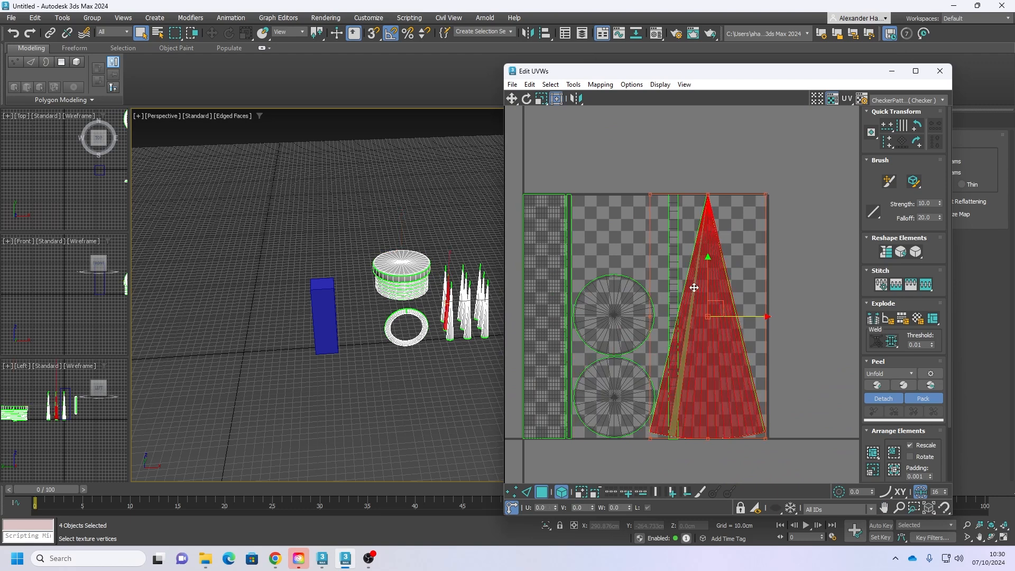
click(673, 283)
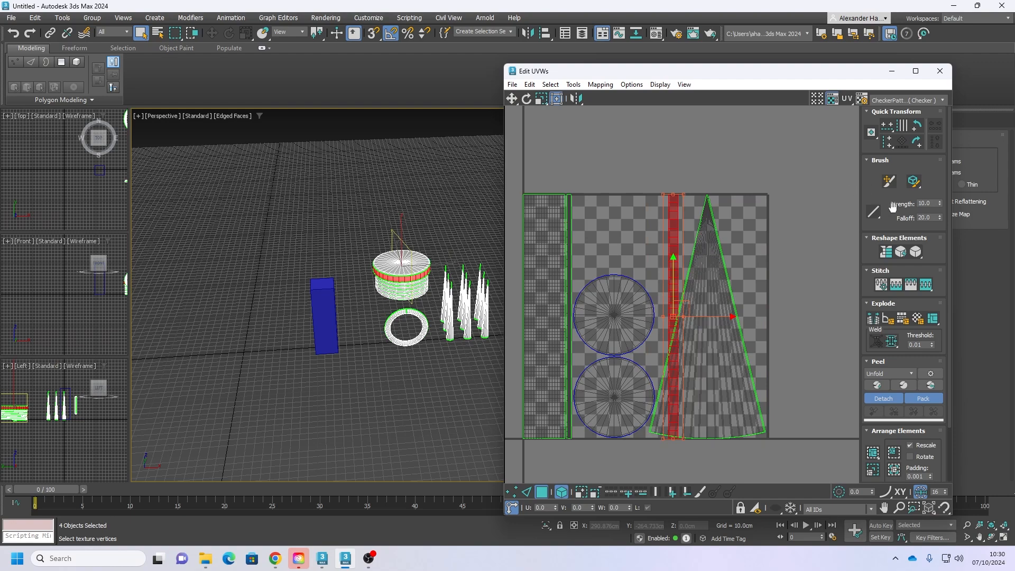
Step: Try moving one of the stacked cone shells right, out of the UV tile, and undo the move
scroll(712, 302, up, 5)
middle_drag(751, 333, 683, 223)
scroll(683, 224, down, 3)
click(713, 316)
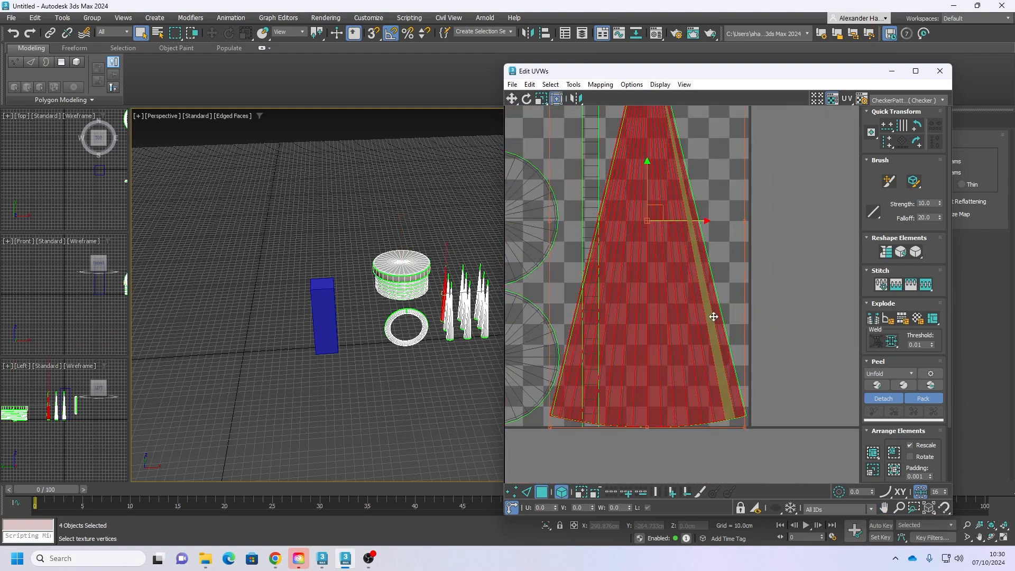
drag(691, 225, 877, 224)
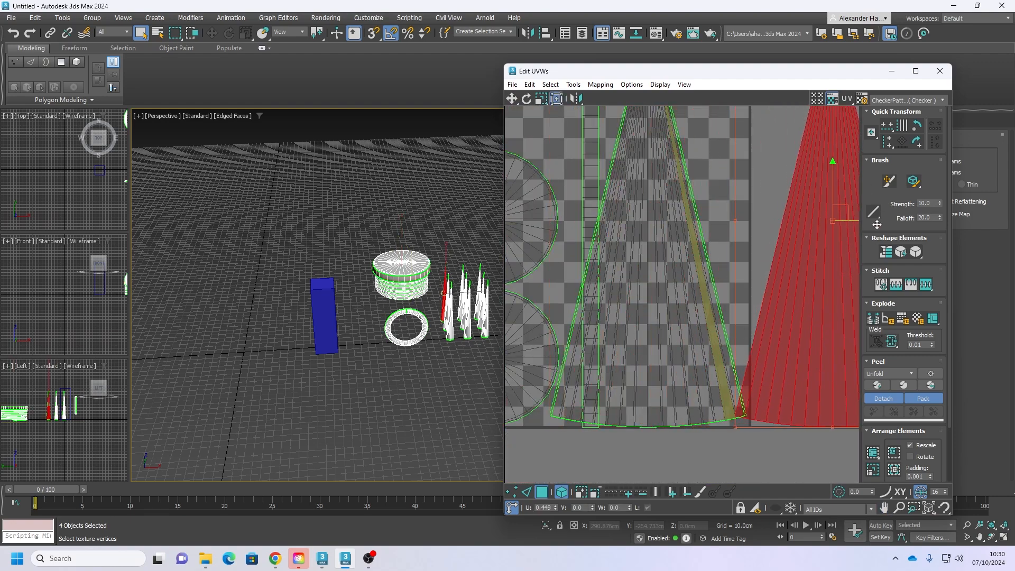
key(ctrl+z)
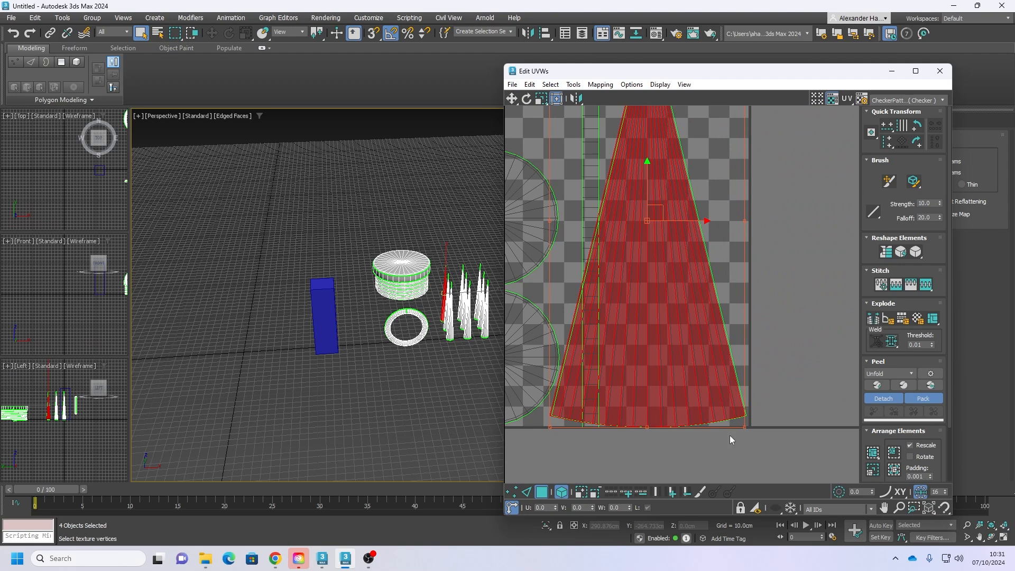
Step: Examine the base corner of the stacked cone shells up close and clear the selection
scroll(730, 436, up, 6)
click(777, 398)
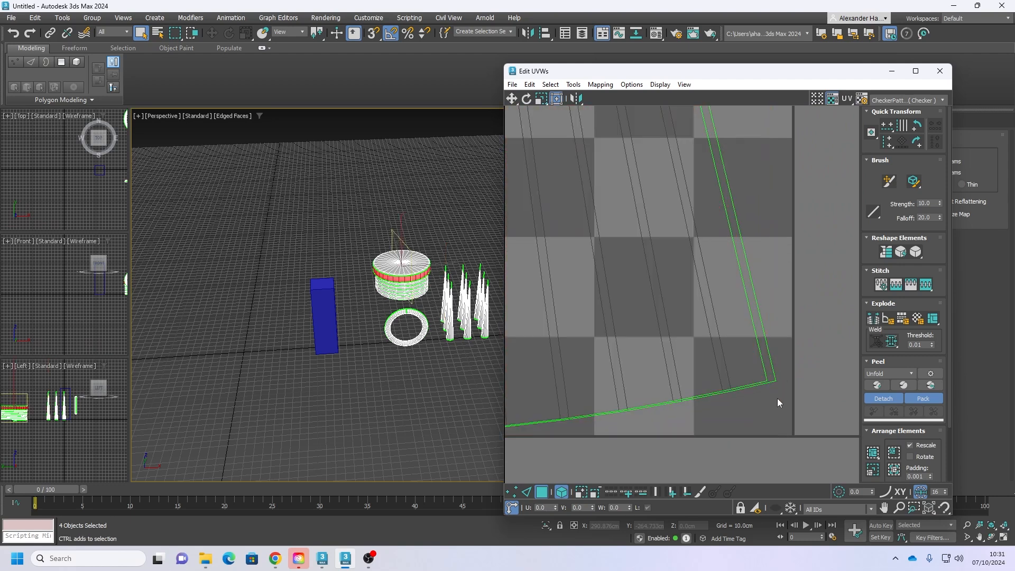
scroll(761, 403, down, 6)
click(779, 427)
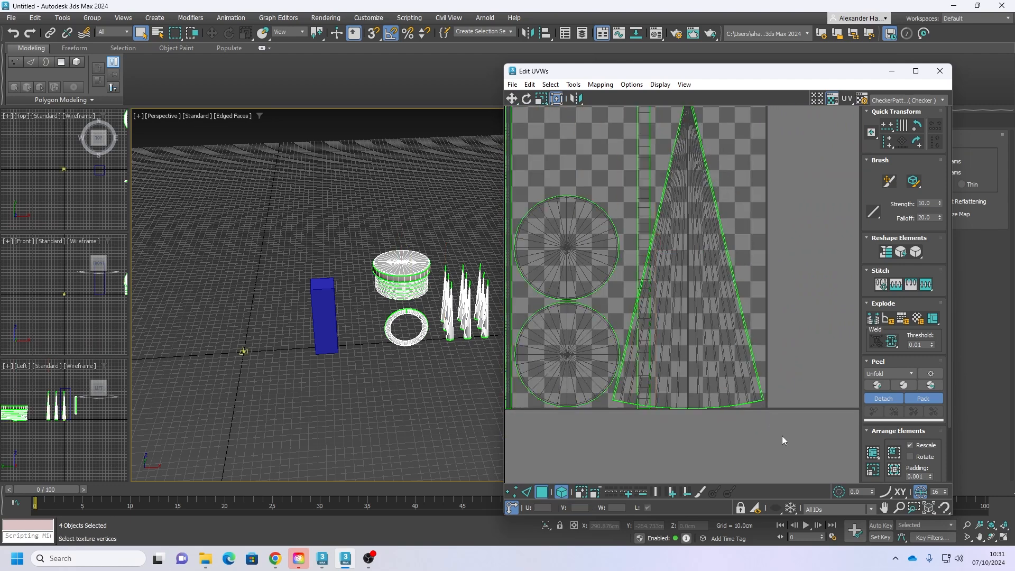
Step: Select the stacked cone shells and scale their height down slightly from the tip, keeping the base on the tile's lower edge
click(714, 363)
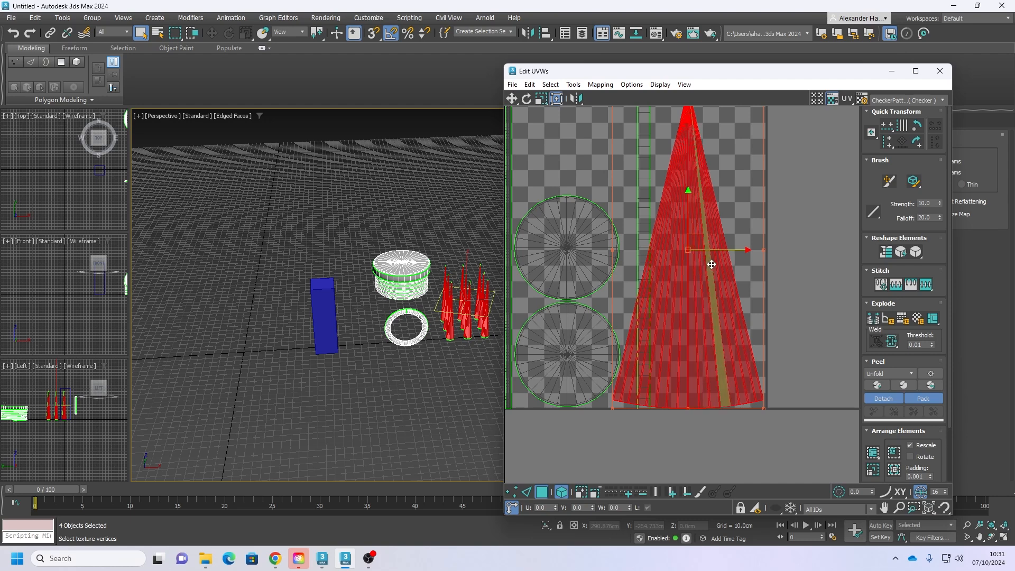
middle_drag(695, 281, 721, 328)
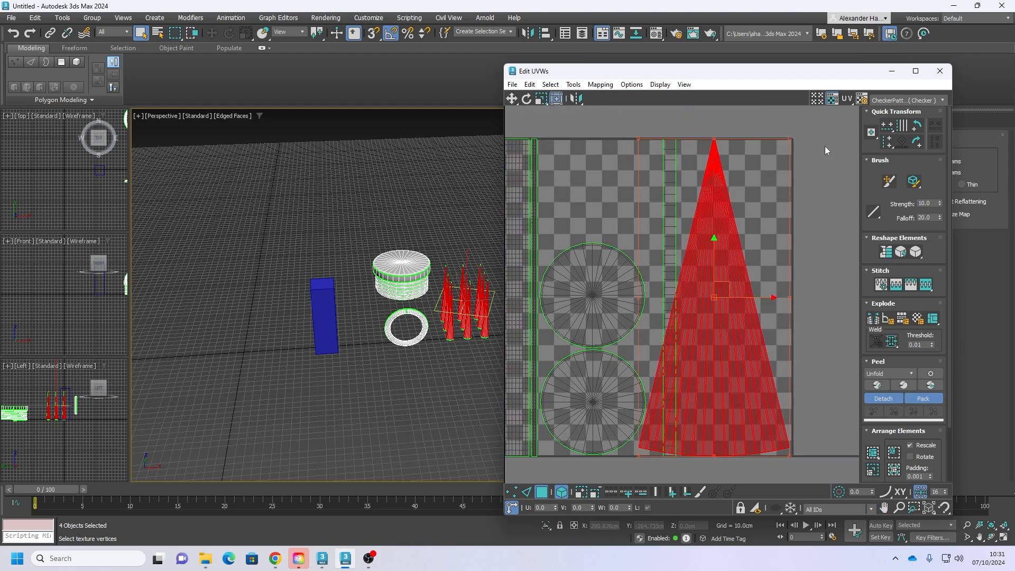
drag(790, 137, 791, 157)
click(807, 237)
Step: Rotate the cylinder's side wall strip 90 degrees and lay it horizontally along the tile's upper edge
click(665, 198)
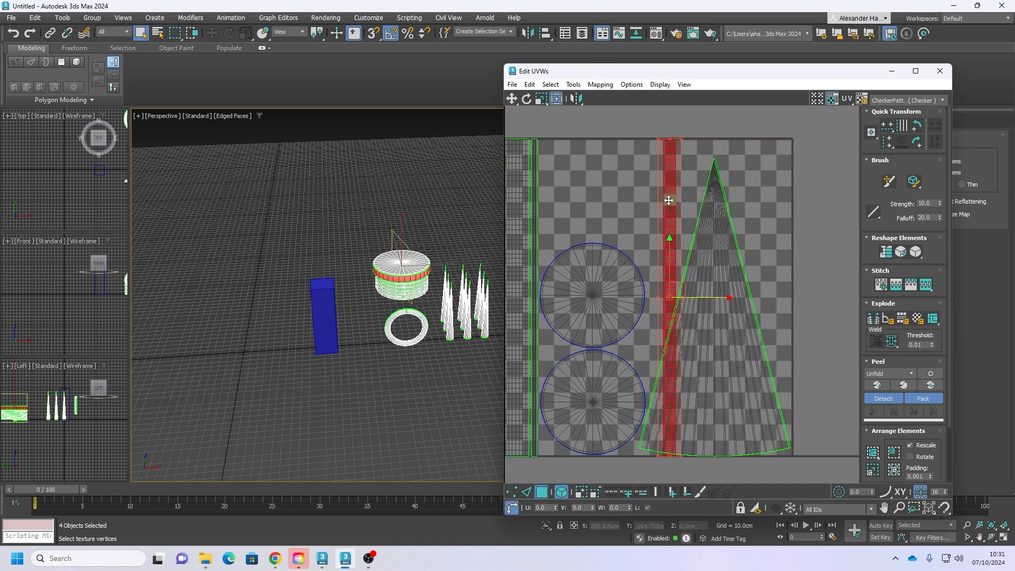
click(918, 146)
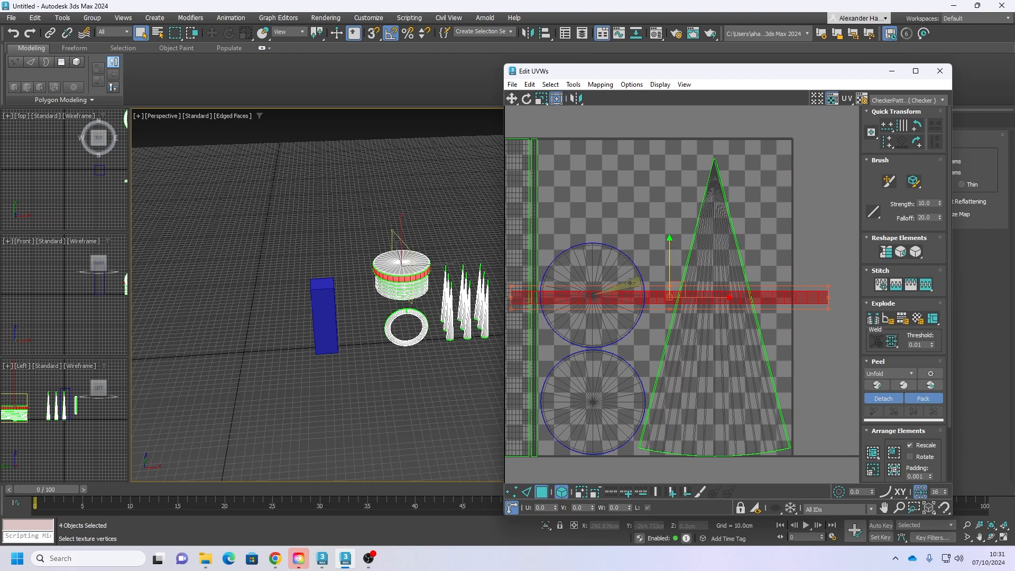
drag(681, 285, 714, 133)
mouse_move(681, 181)
middle_down()
mouse_move(763, 186)
mouse_move(688, 197)
middle_up()
scroll(764, 186, down, 2)
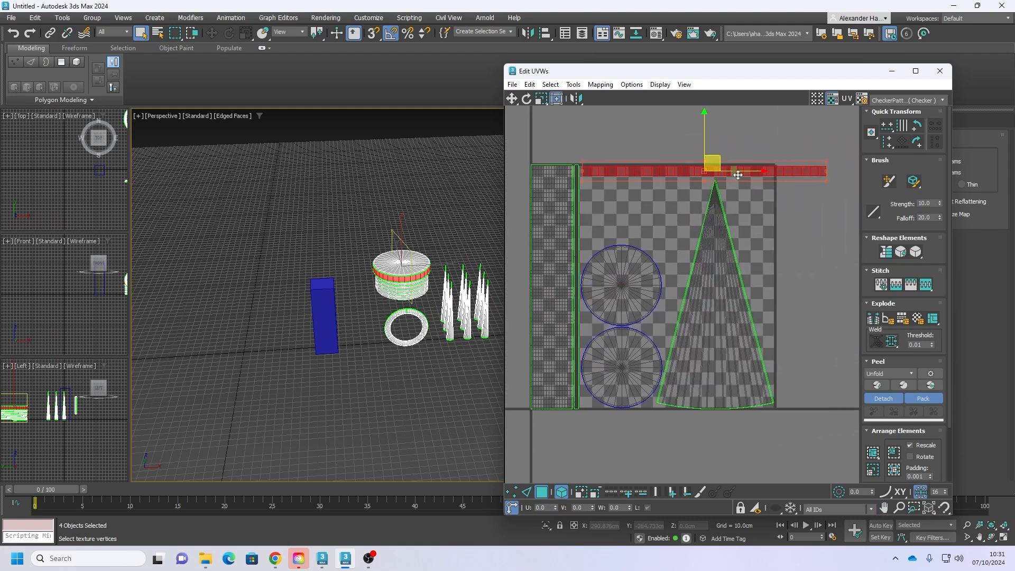
drag(731, 173, 686, 174)
Step: Select the ring and coil strips together and shorten them from above so they end just below the horizontal side wall strip
scroll(635, 208, up, 3)
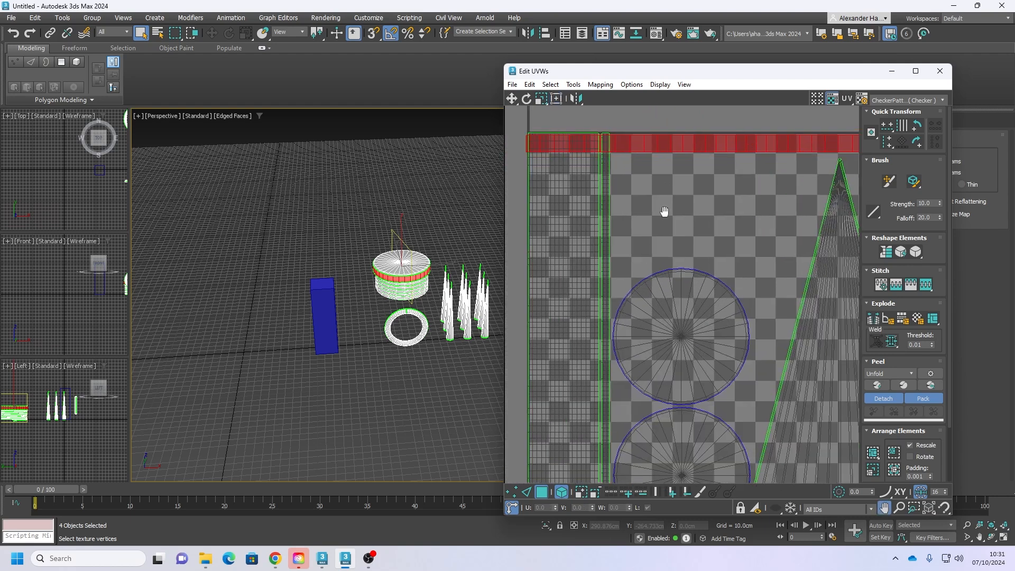
middle_drag(664, 211, 694, 217)
click(693, 217)
ctrl+click(699, 217)
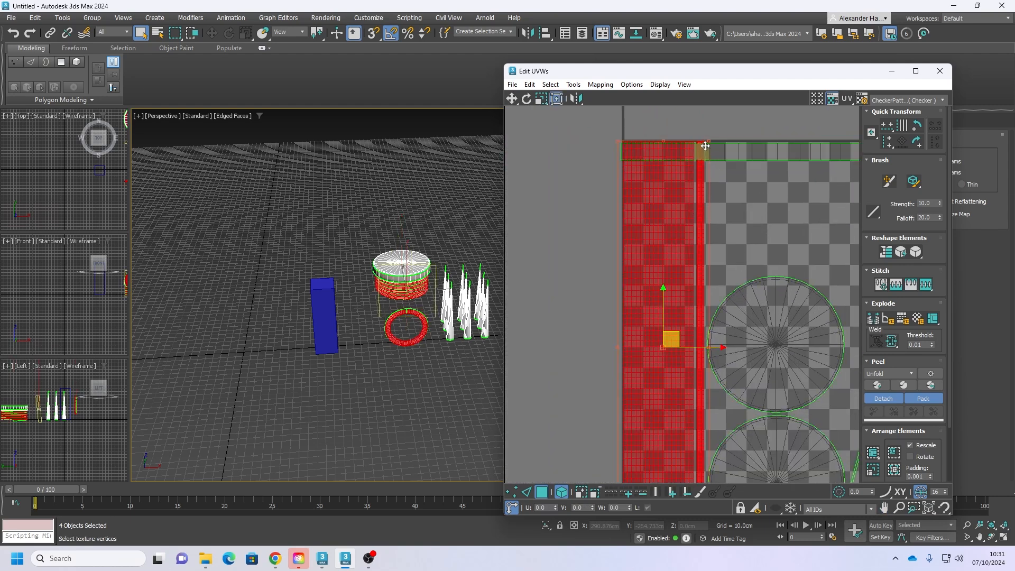
scroll(711, 164, up, 4)
scroll(713, 167, down, 5)
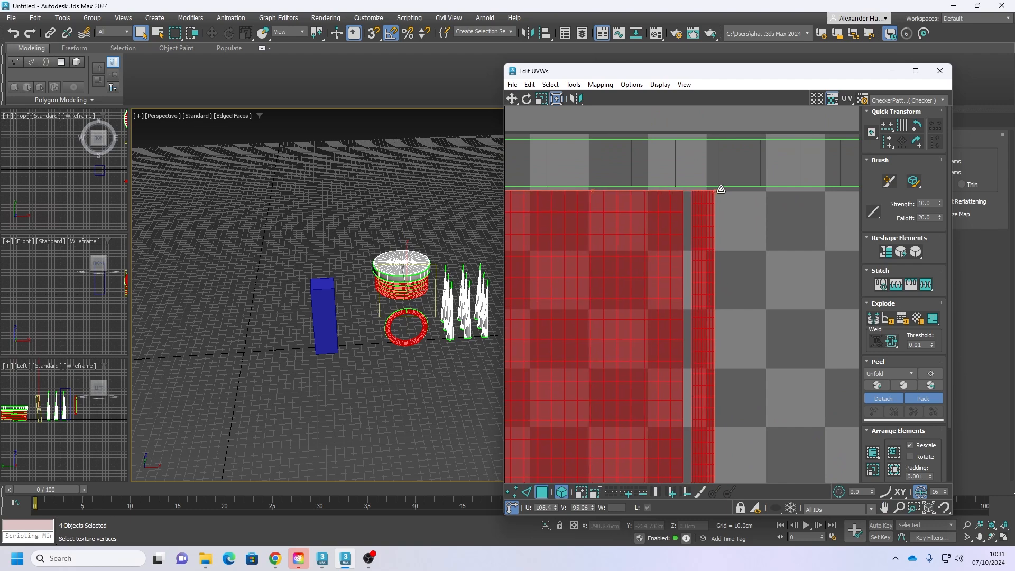
middle_drag(718, 256, 637, 210)
scroll(663, 237, down, 2)
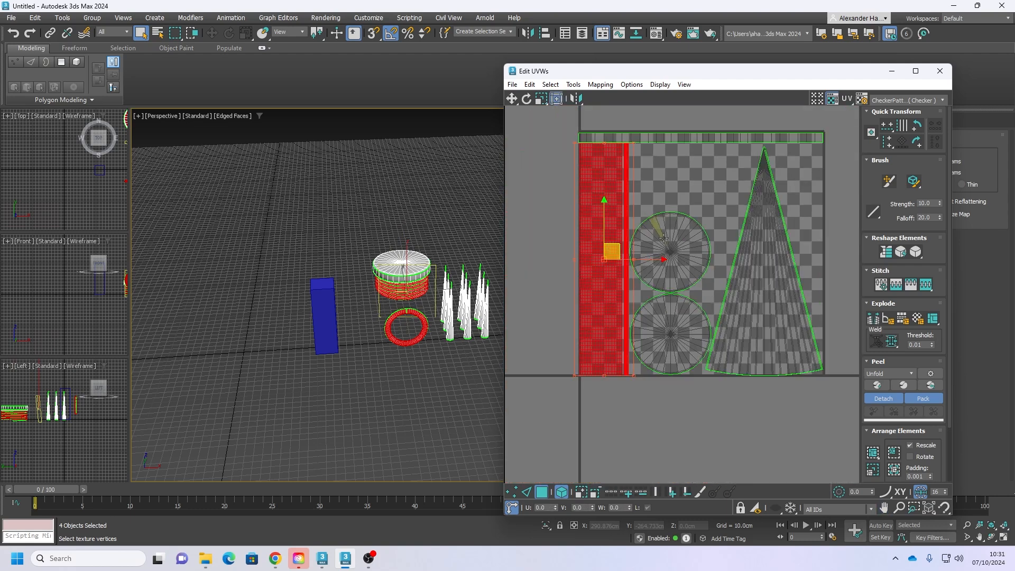
click(715, 200)
Step: Nudge the cylinder's horizontal side wall strip slightly so its end sits inside the tile corner, clear of the ring's strip
scroll(677, 238, up, 2)
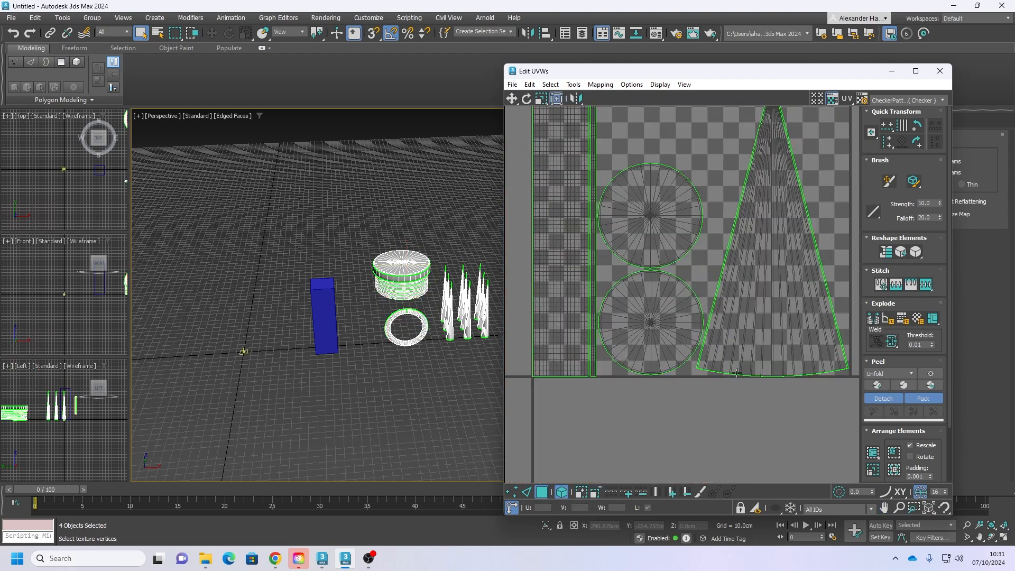
middle_drag(641, 203, 670, 338)
scroll(639, 246, up, 6)
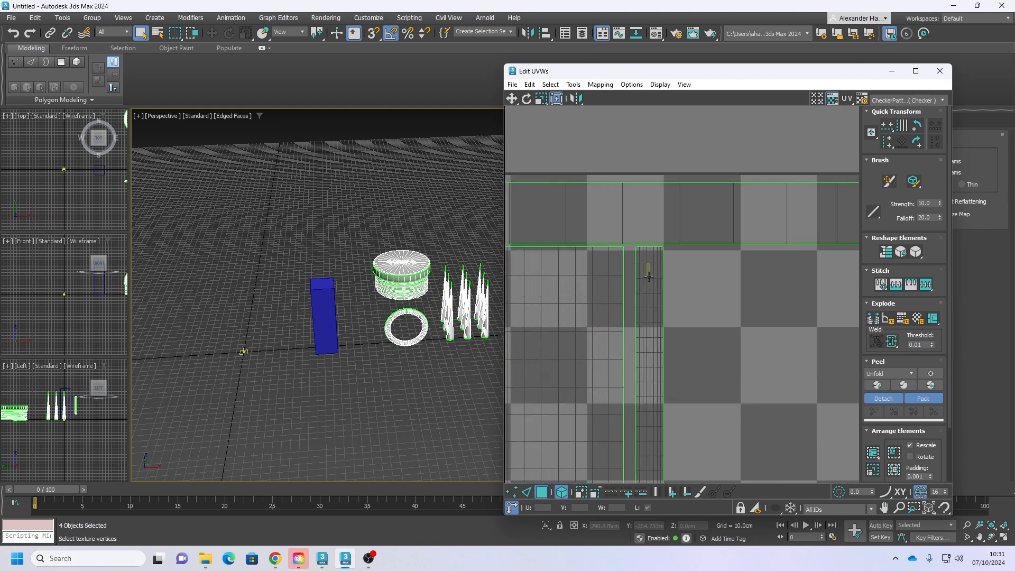
scroll(645, 273, down, 3)
middle_drag(591, 245, 738, 290)
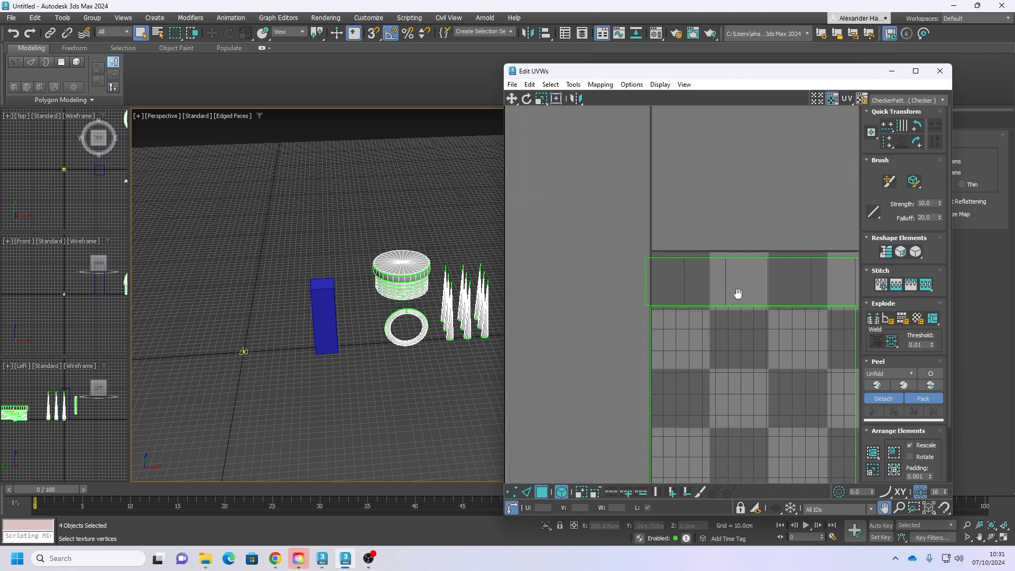
click(677, 264)
scroll(675, 256, up, 4)
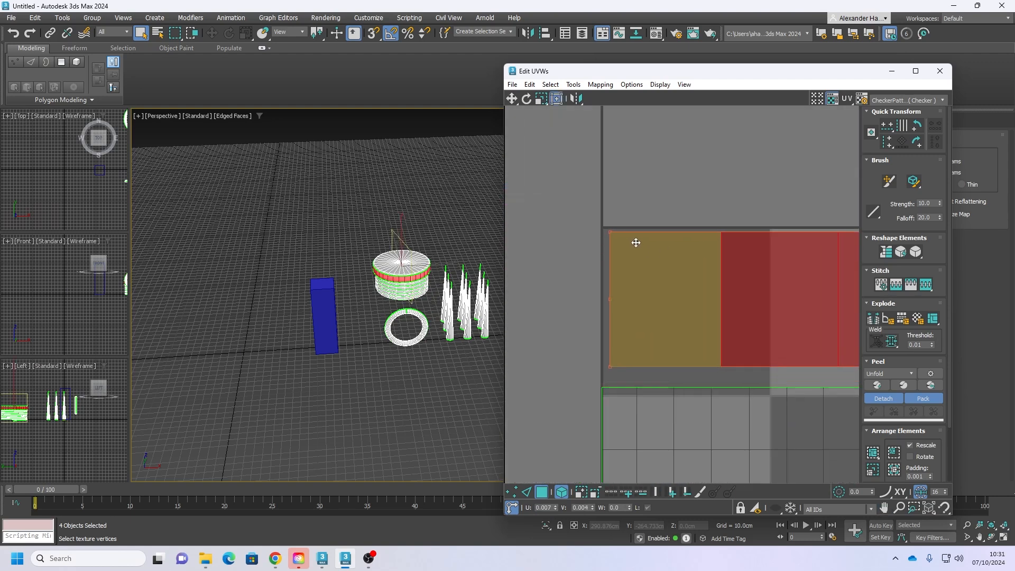
scroll(637, 243, down, 4)
scroll(676, 272, down, 5)
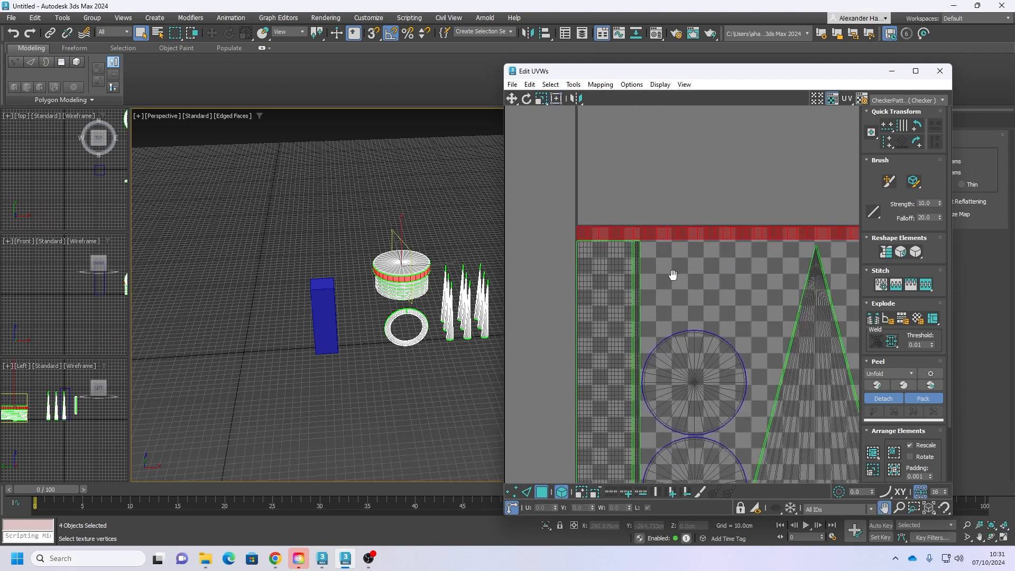
Step: Select the stacked cone shells and the coil's narrow strip in turn to check which objects in the scene they belong to
drag(804, 439, 705, 266)
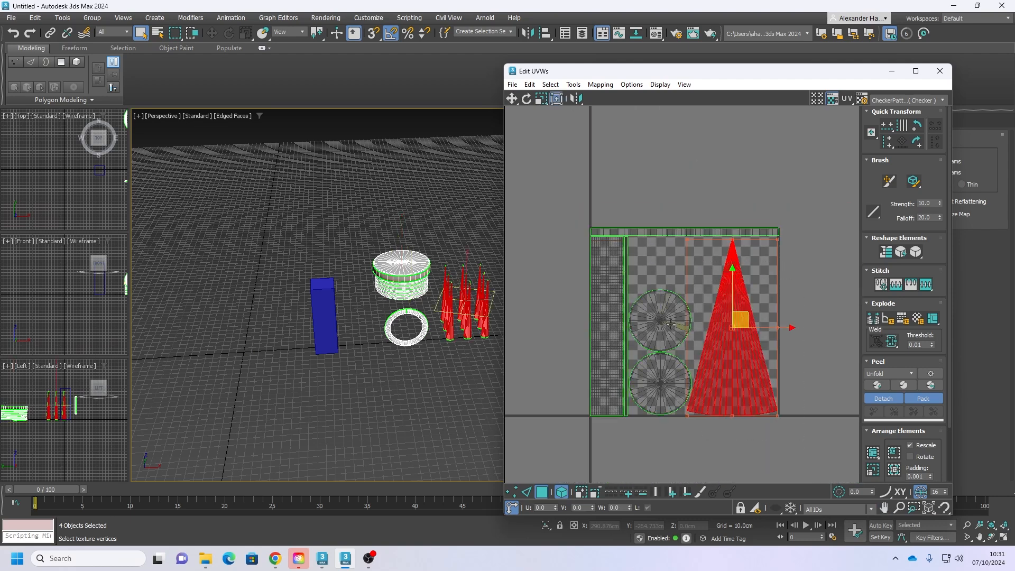
scroll(433, 305, up, 5)
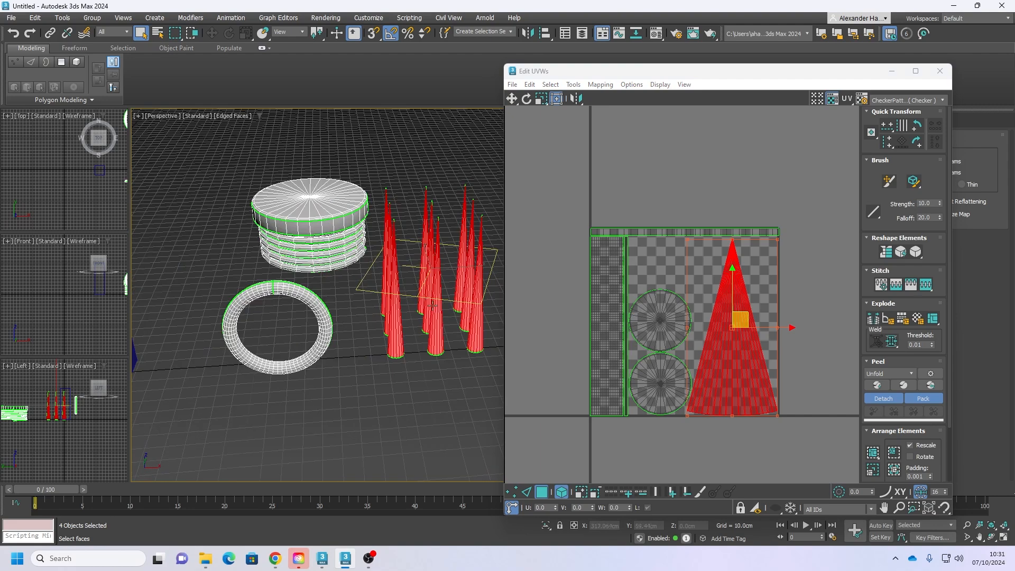
click(327, 267)
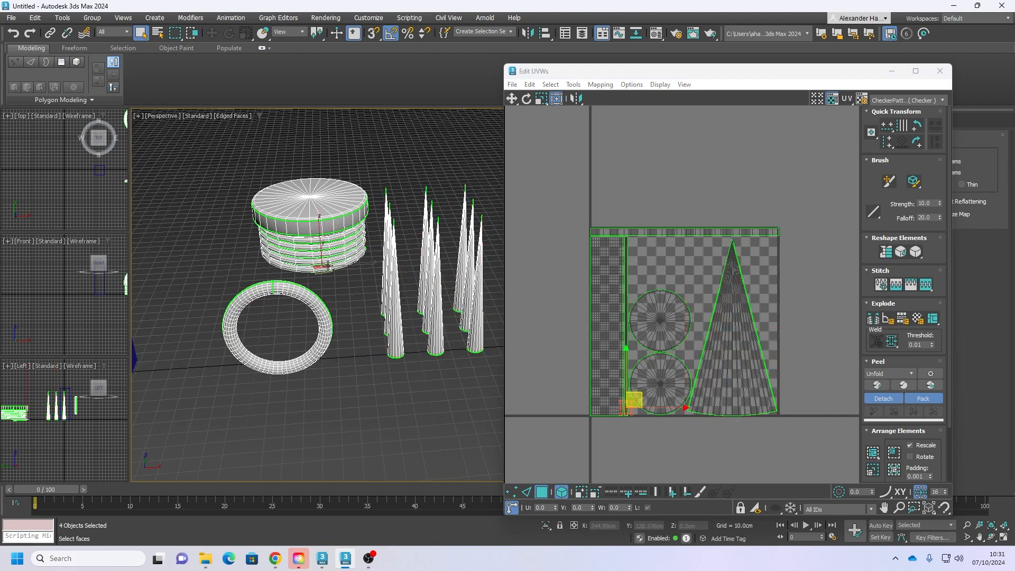
scroll(619, 409, up, 7)
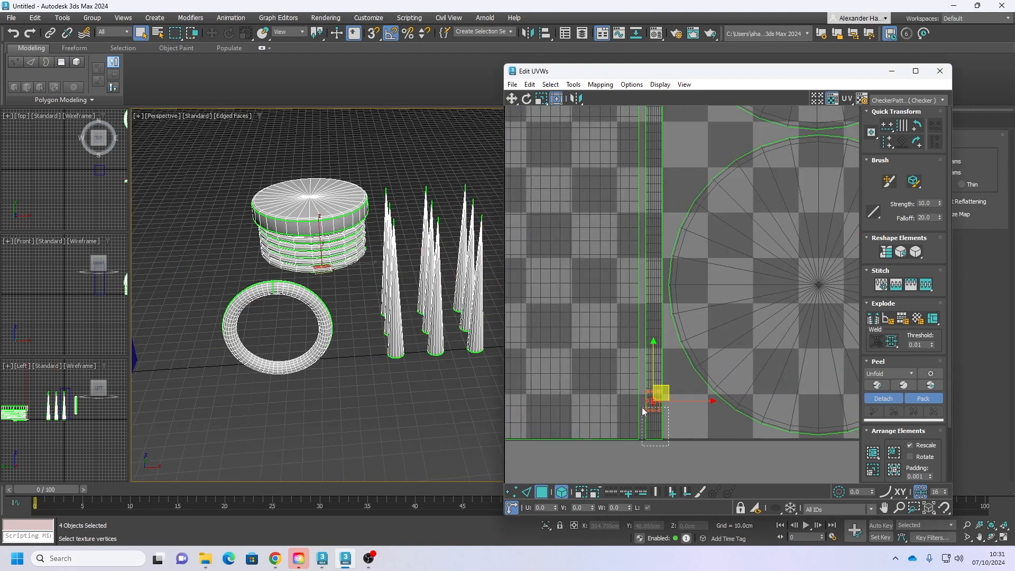
click(649, 409)
scroll(654, 347, down, 2)
scroll(654, 348, down, 3)
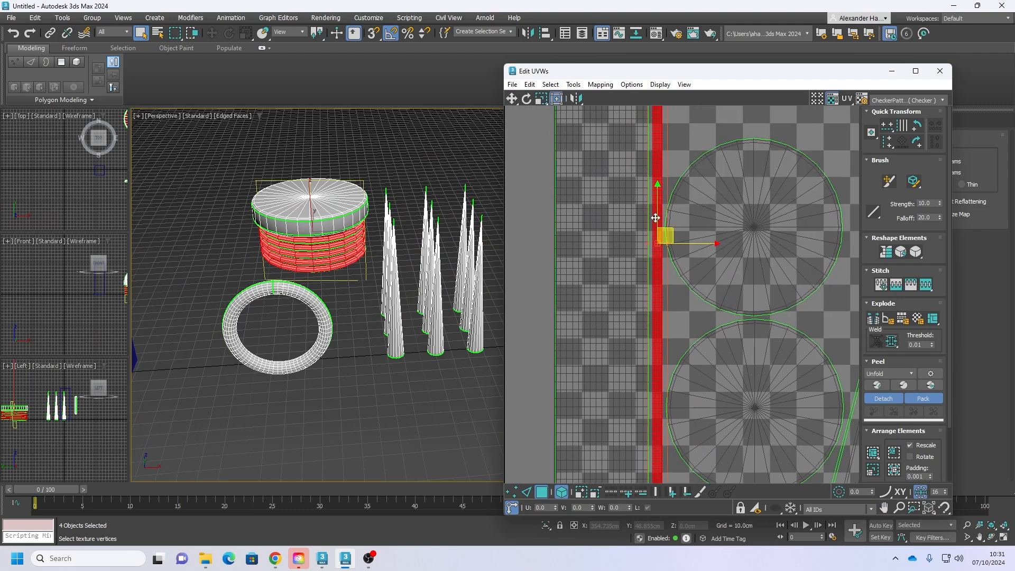
scroll(656, 217, down, 5)
Step: Select the ring's strip, and the cylinder's caps with the side wall strip, to compare them with the model, and clear the selection
click(632, 265)
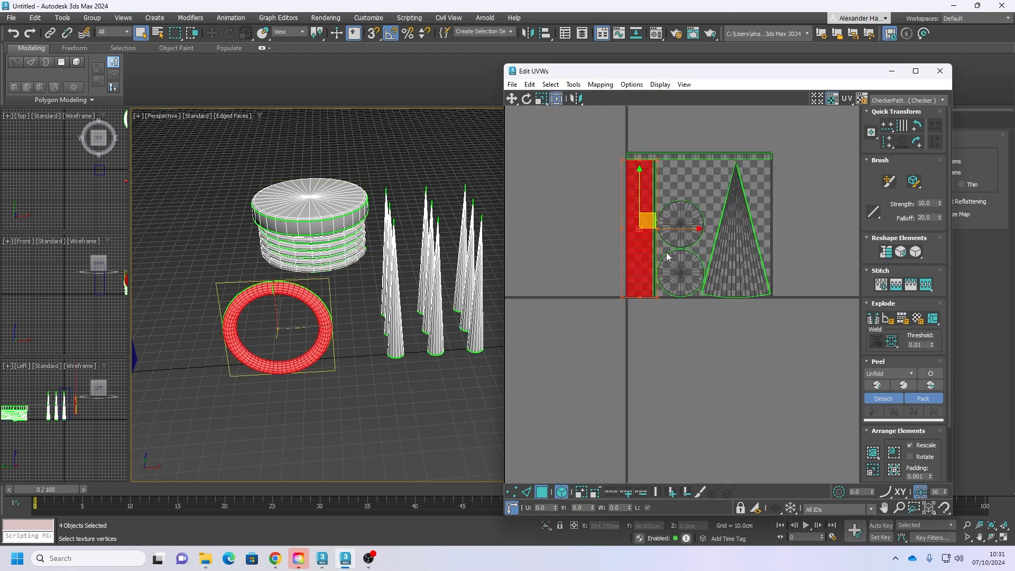
scroll(643, 209, up, 5)
scroll(633, 261, down, 3)
middle_drag(686, 330, 625, 340)
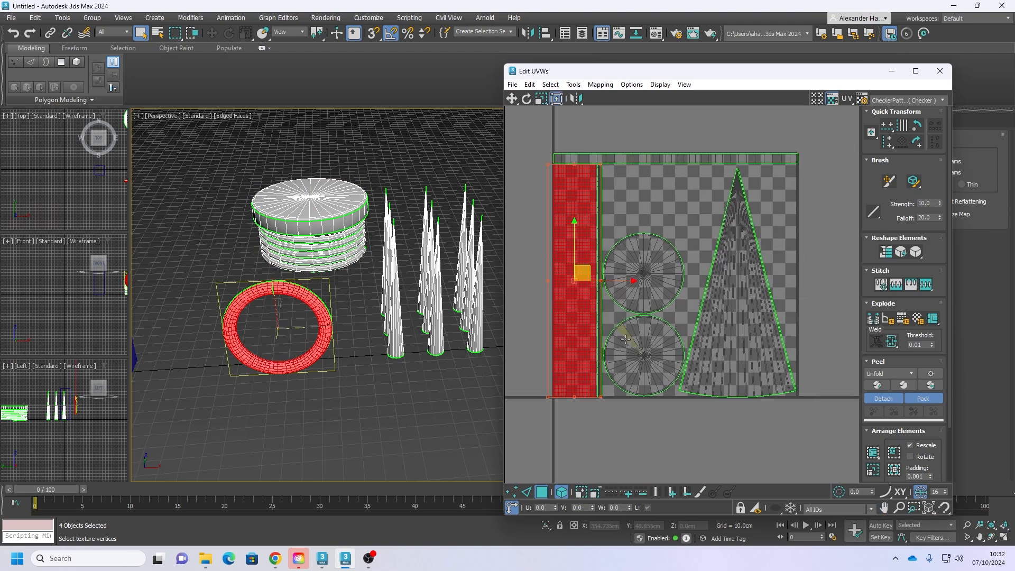
click(644, 259)
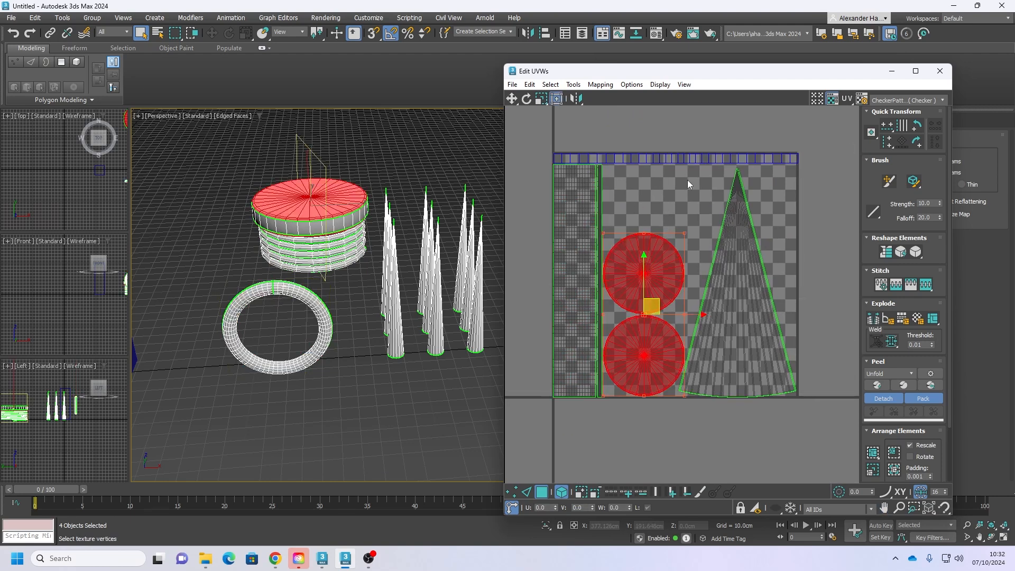
ctrl+click(672, 158)
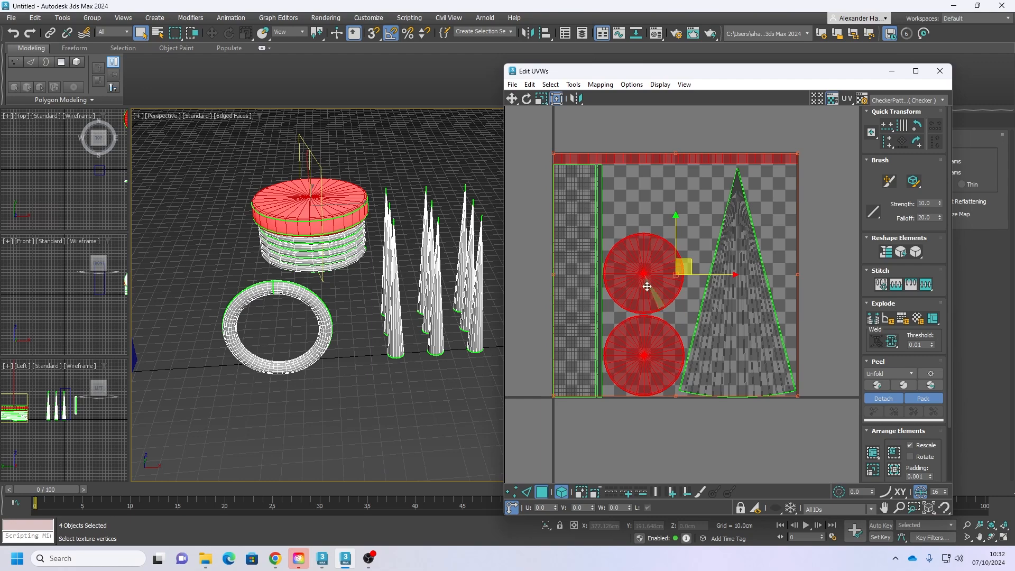
alt+middle_drag(245, 236, 332, 245)
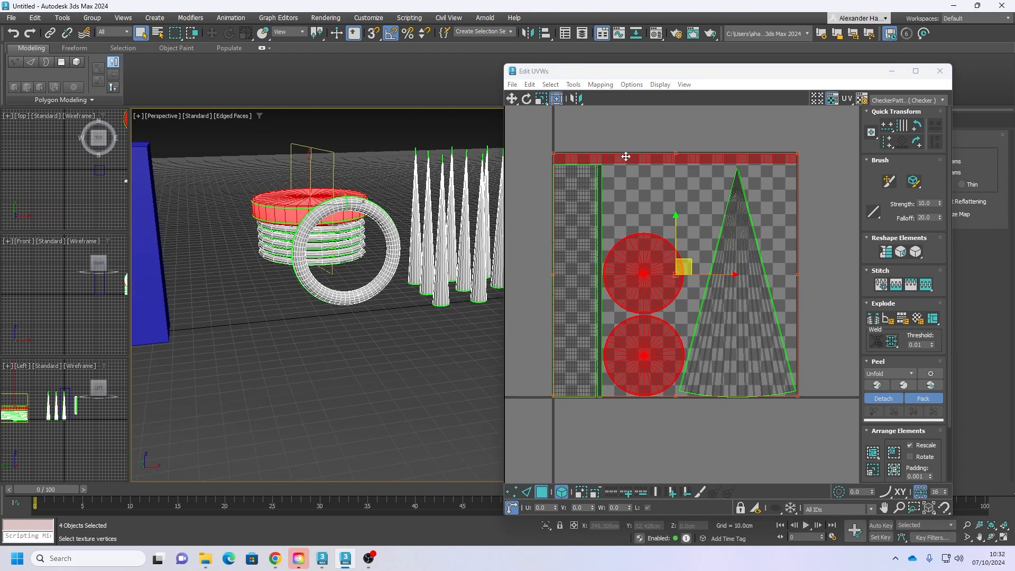
drag(617, 175, 721, 224)
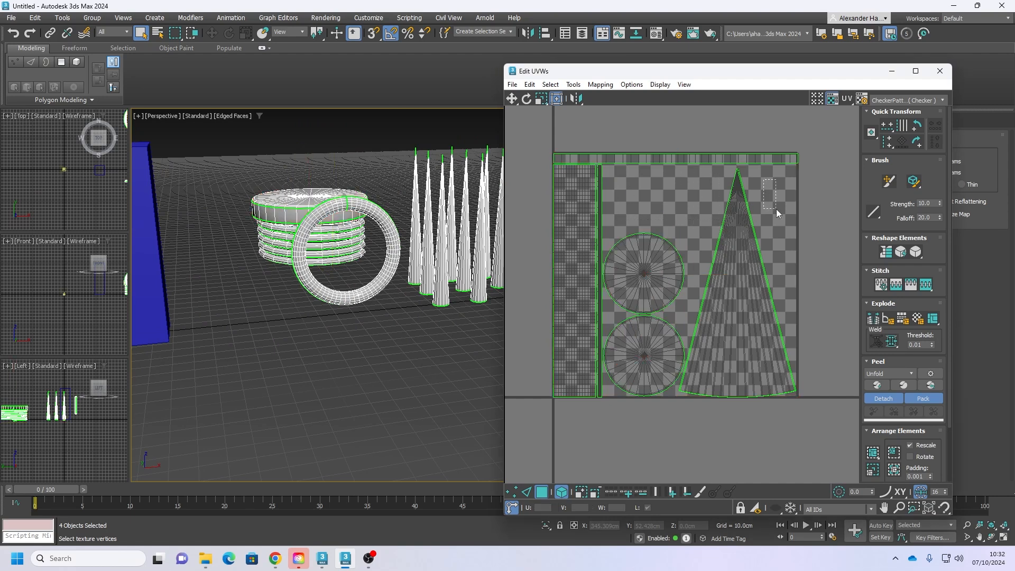
drag(776, 208, 785, 224)
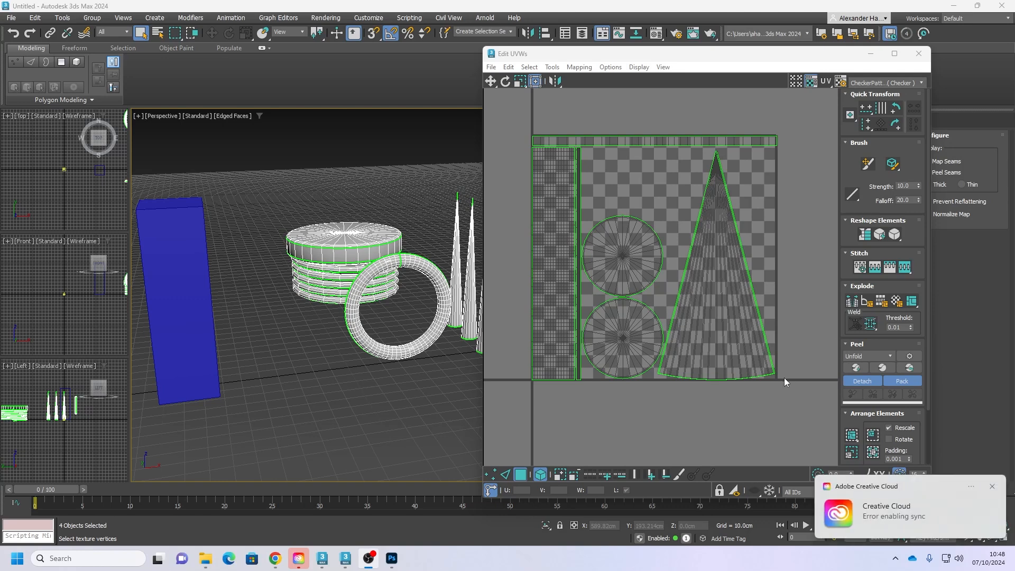
Step: Select all shells in the UV tile to review the whole layout, clear the selection and dismiss the Creative Cloud notification
drag(783, 400, 508, 120)
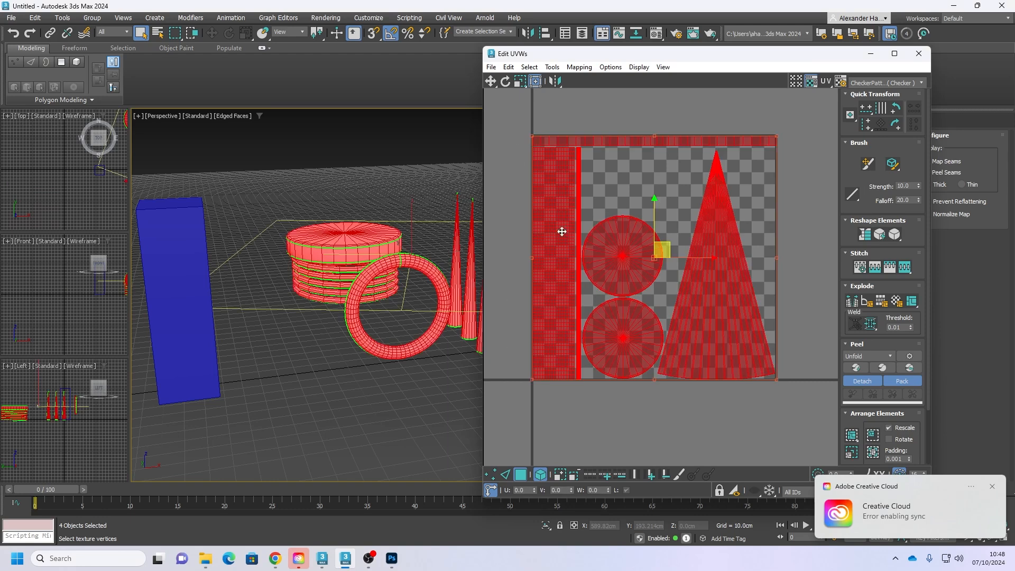
click(756, 404)
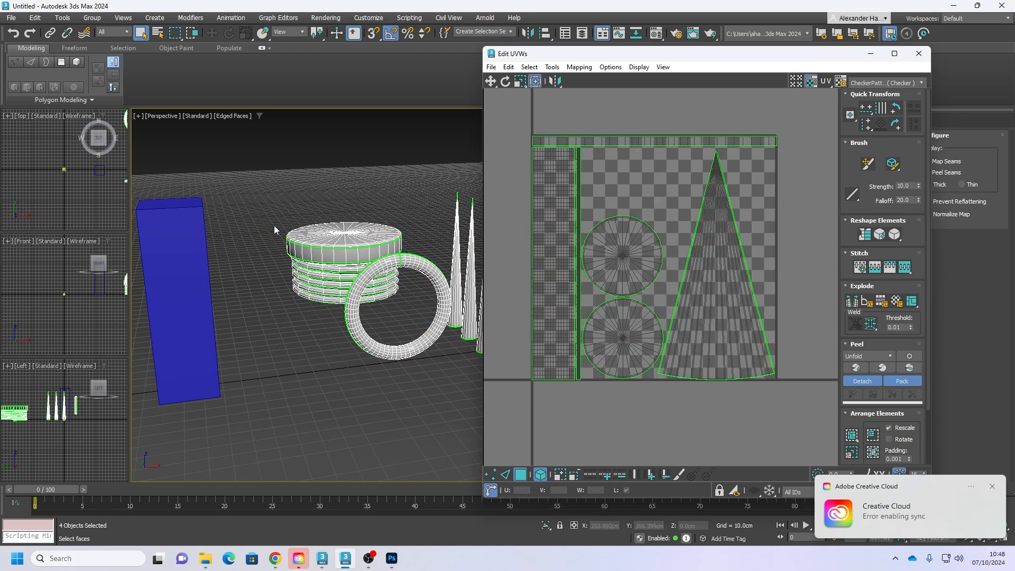
click(995, 487)
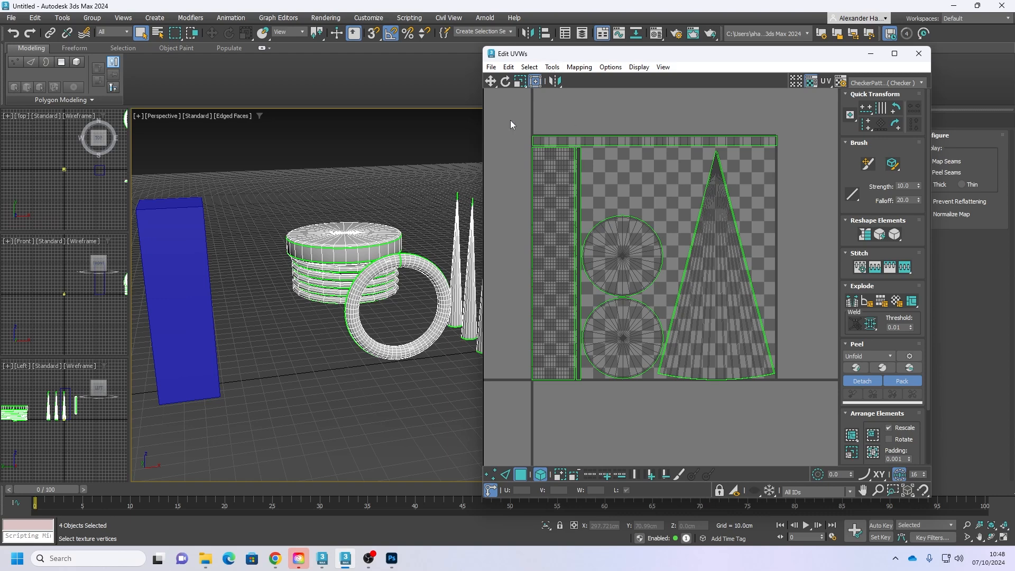
drag(509, 120, 785, 401)
click(784, 401)
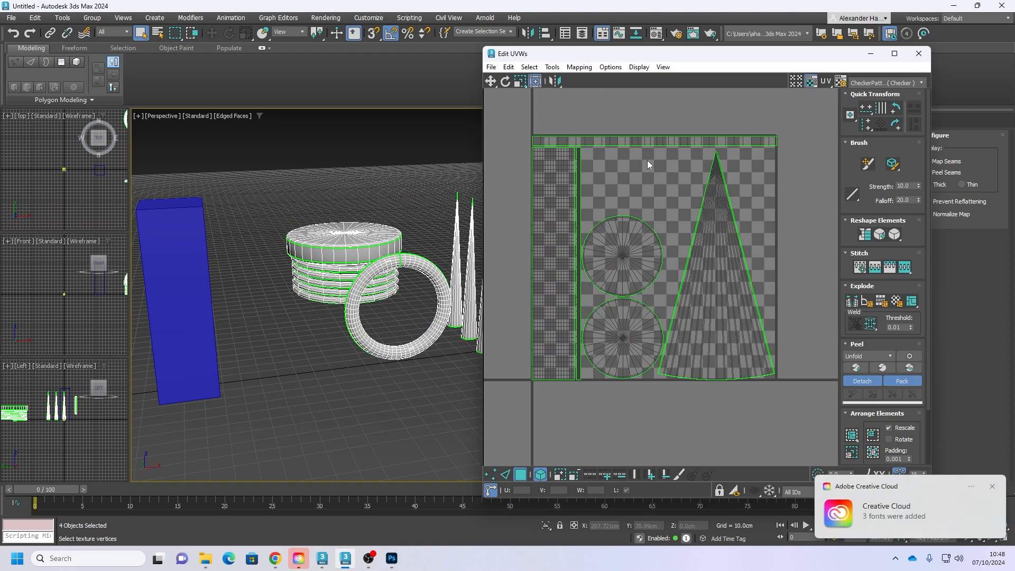
Step: Render the UVW template at 1024 by 1024 and maximize the window showing the rendered map
click(550, 68)
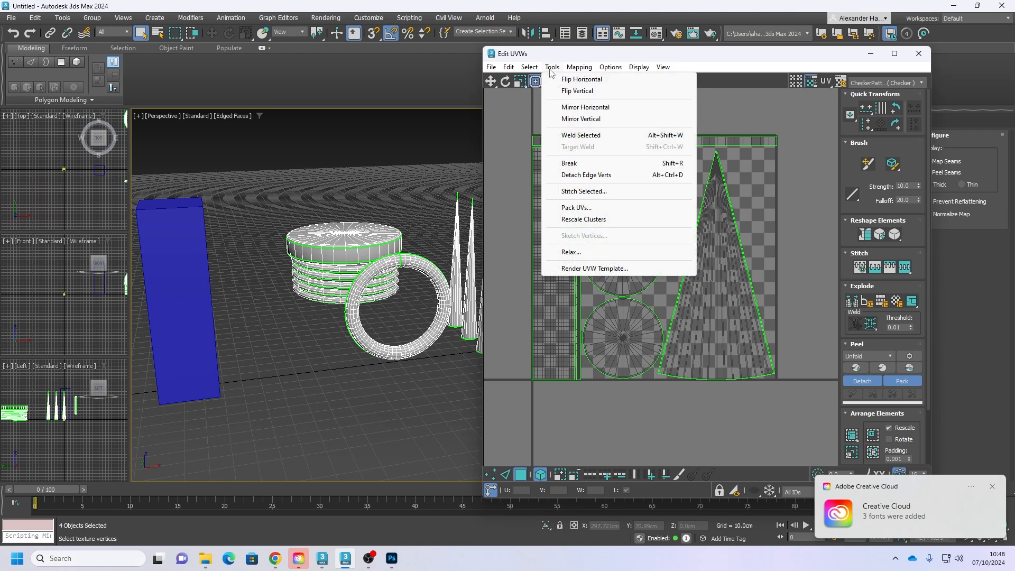
click(585, 269)
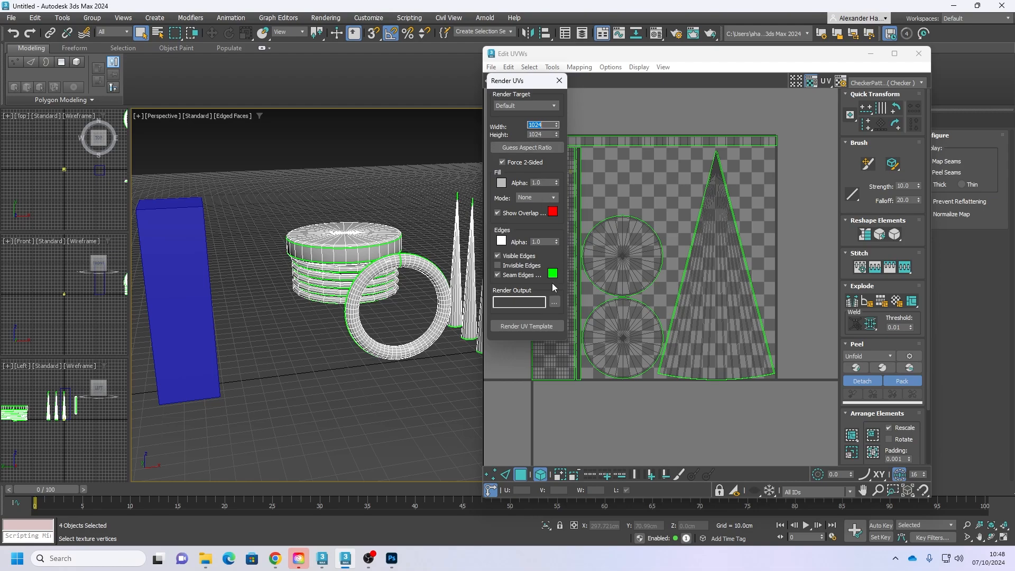
click(543, 326)
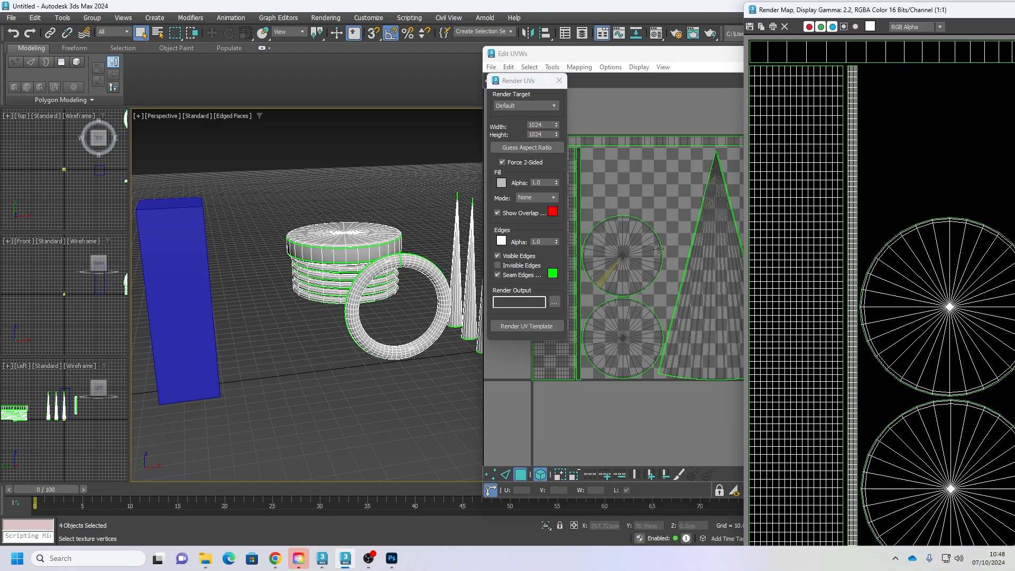
drag(856, 14, 386, 66)
double_click(521, 63)
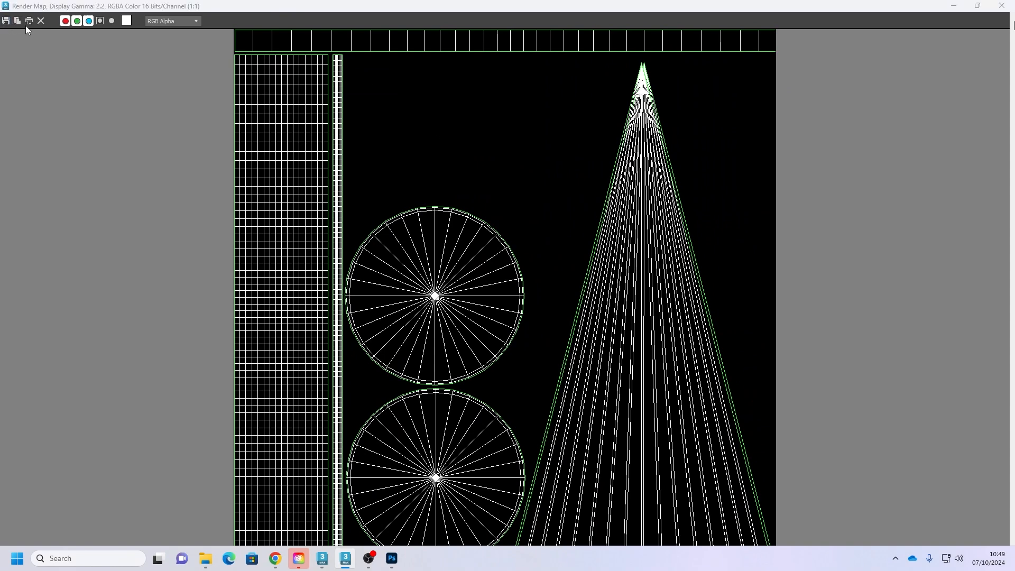
Step: Save the rendered UV map in Documents as the PNG image UVWires with the 48-bit RGB and alpha settings, and minimize the map window
click(6, 20)
drag(443, 87, 448, 89)
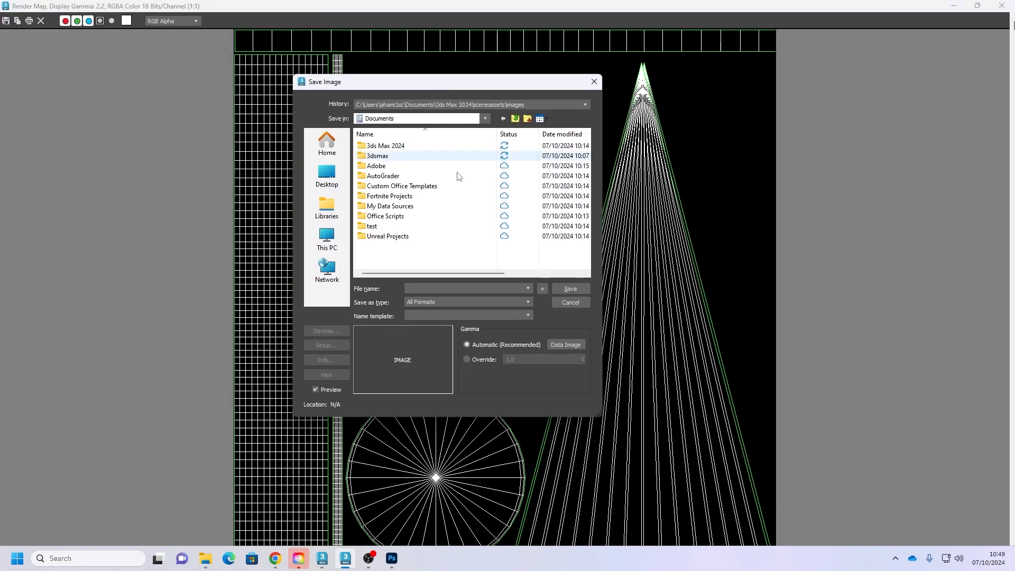
click(474, 290)
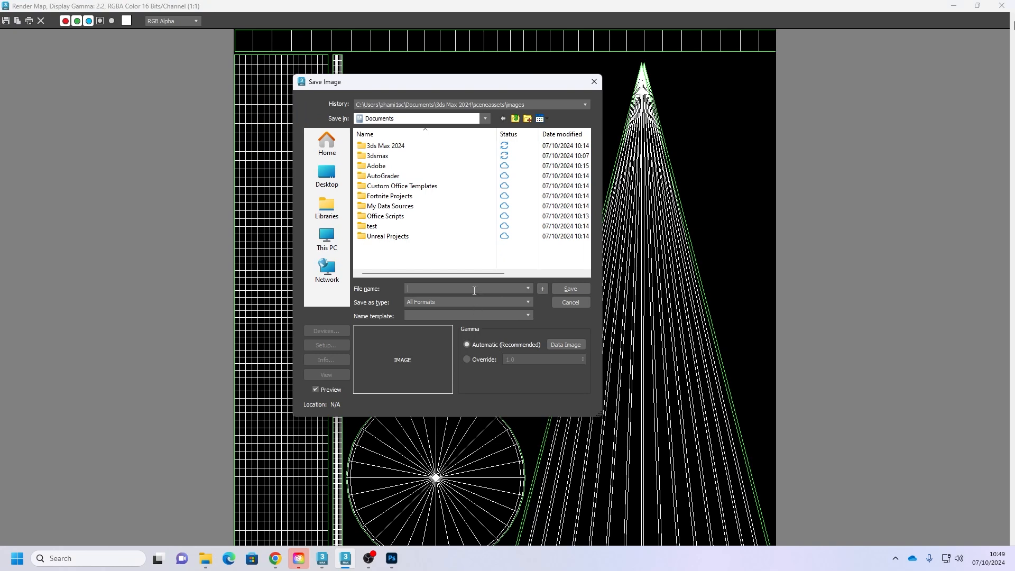
text(UVWires)
click(524, 303)
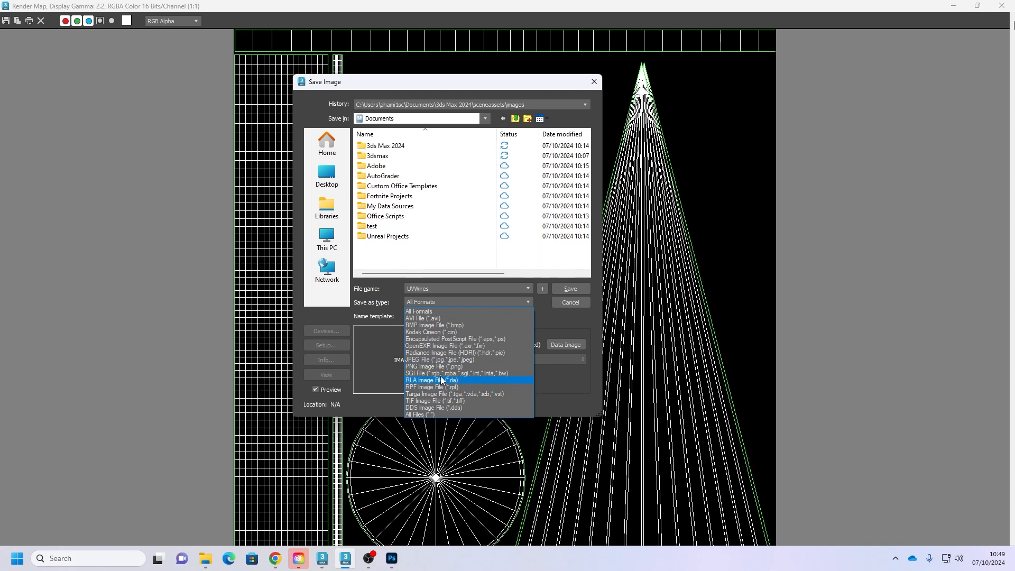
click(443, 366)
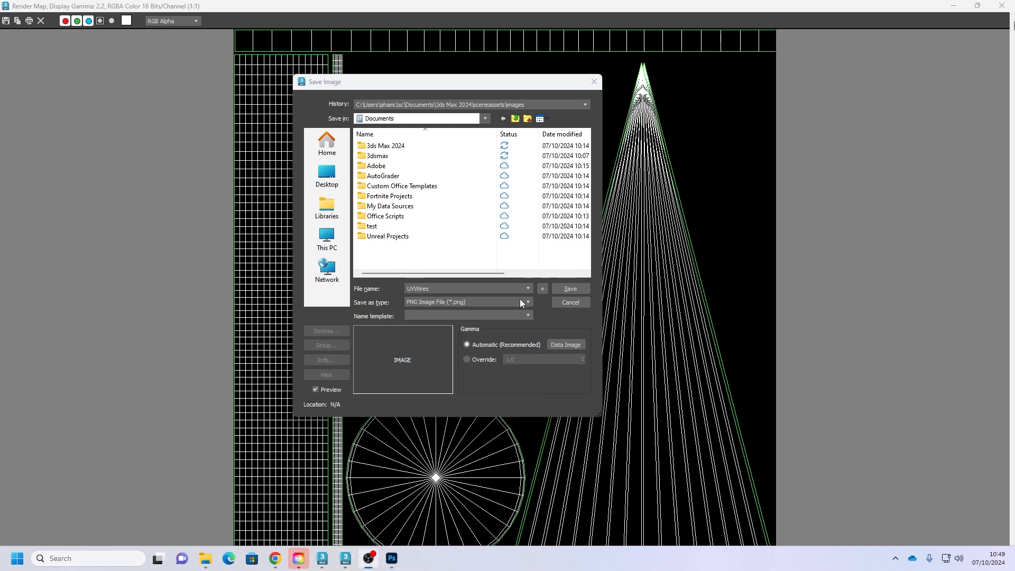
click(575, 291)
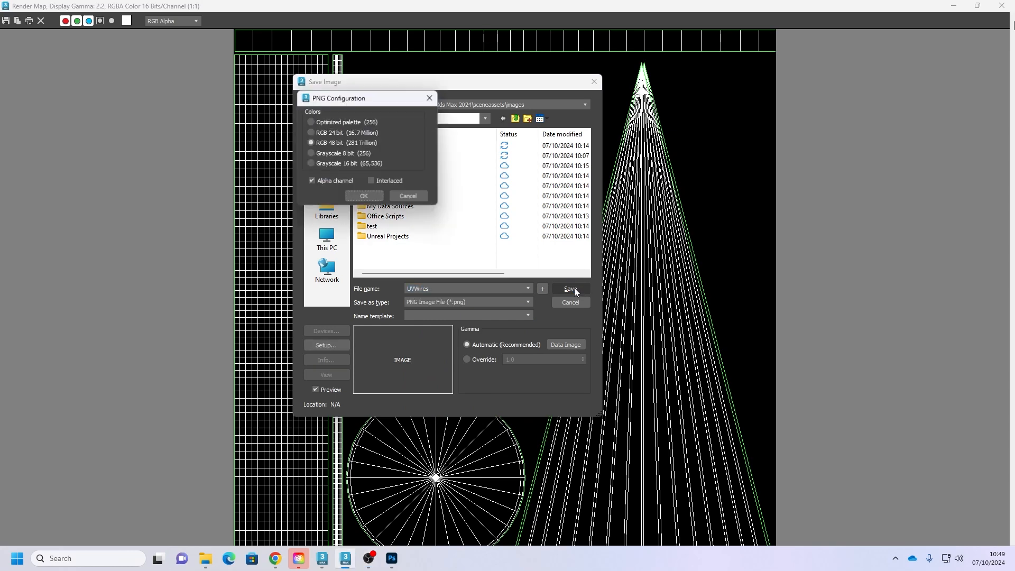
click(364, 197)
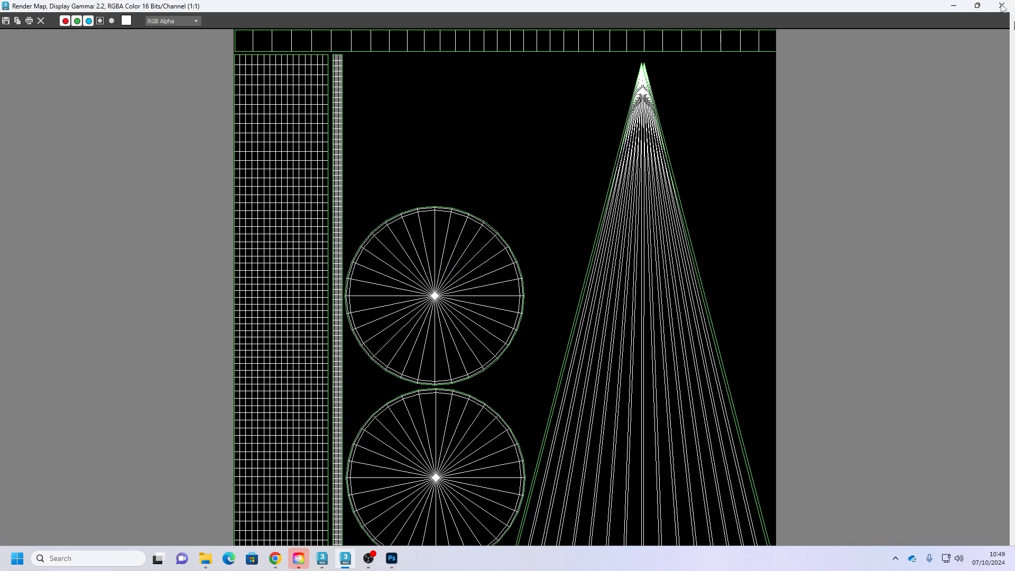
click(953, 6)
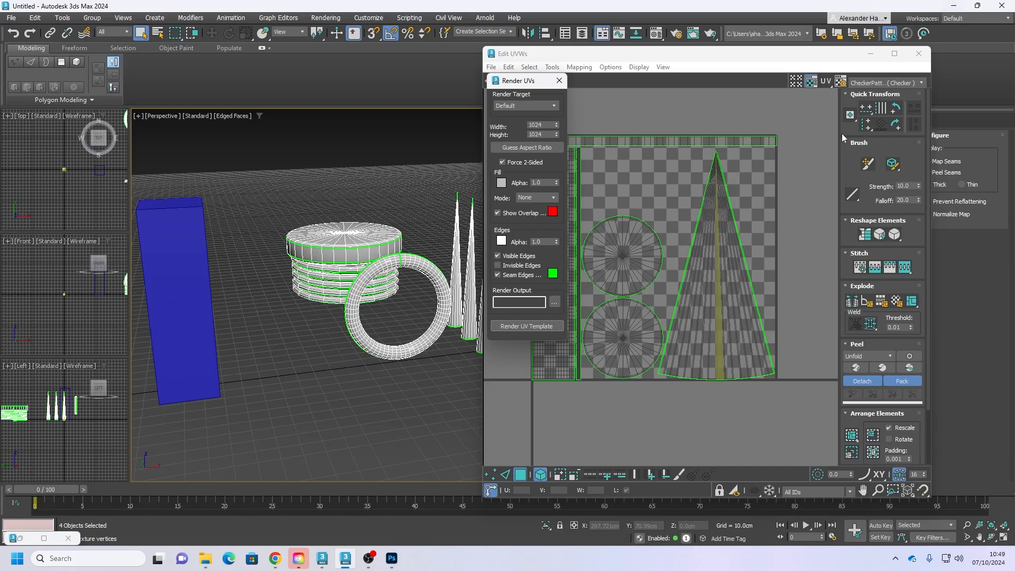
Step: Switch to Photoshop and open UVWires.png there from the Documents folder in File Explorer
click(392, 558)
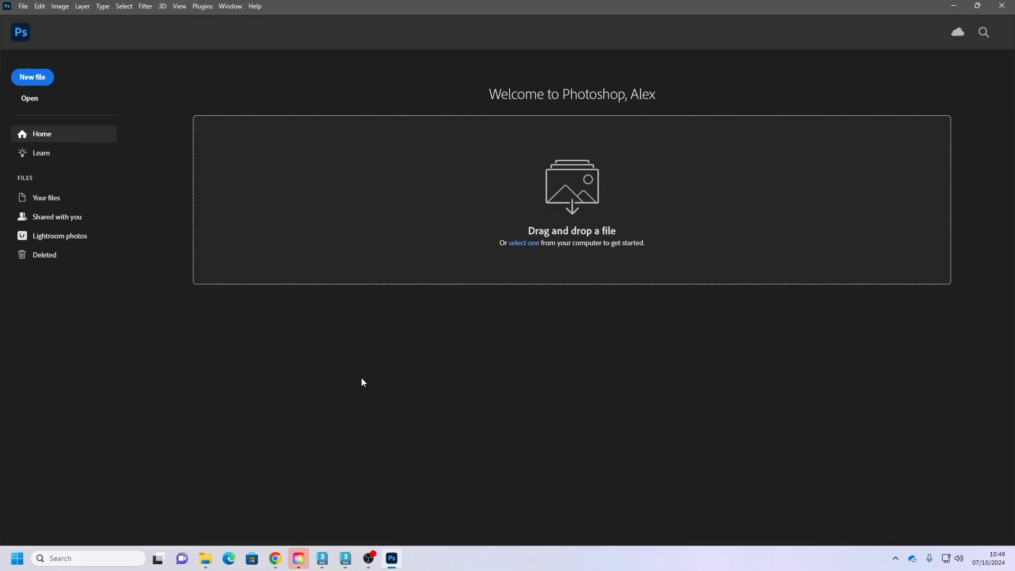
key(super+e)
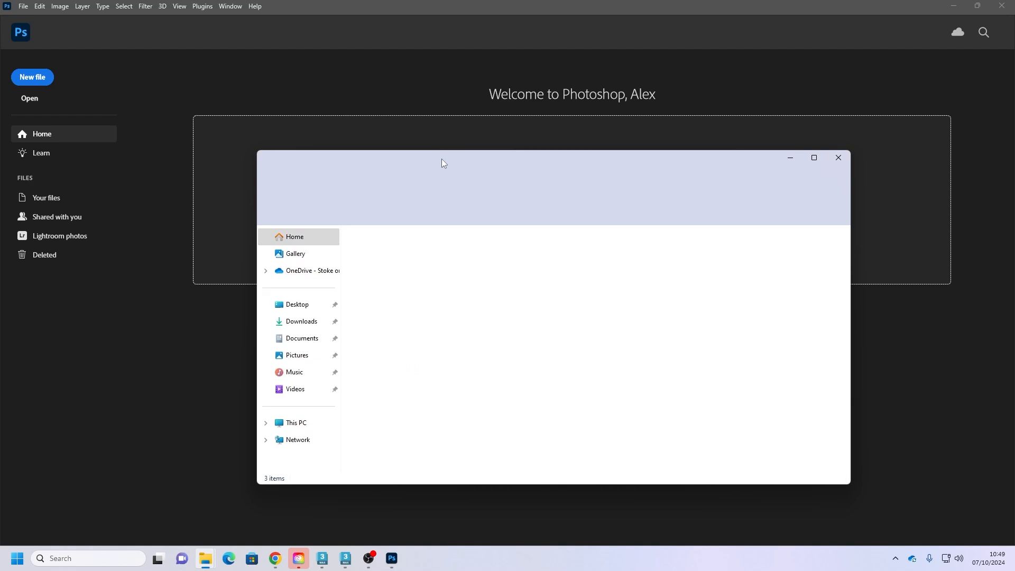
drag(446, 157, 601, 157)
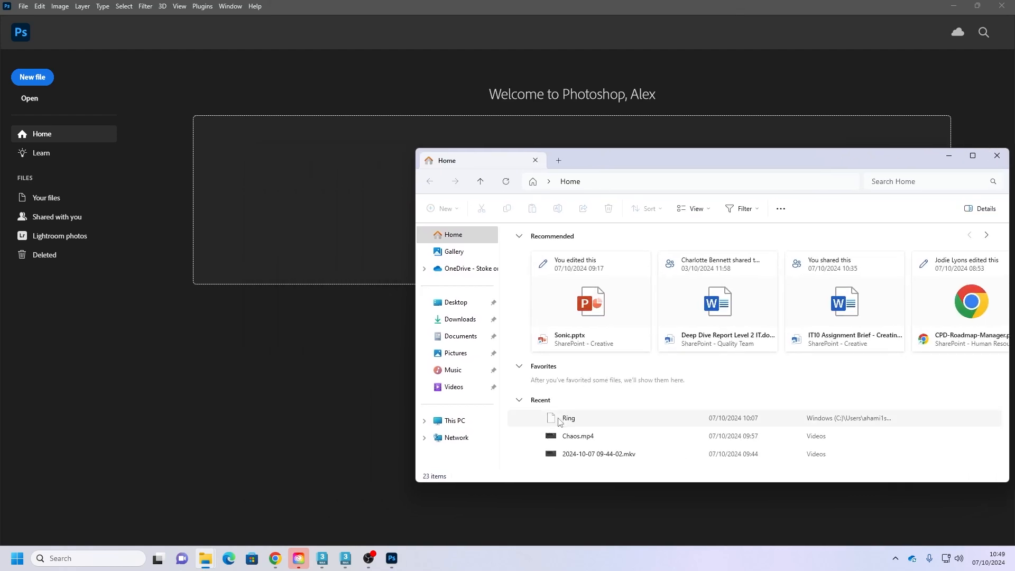
click(464, 337)
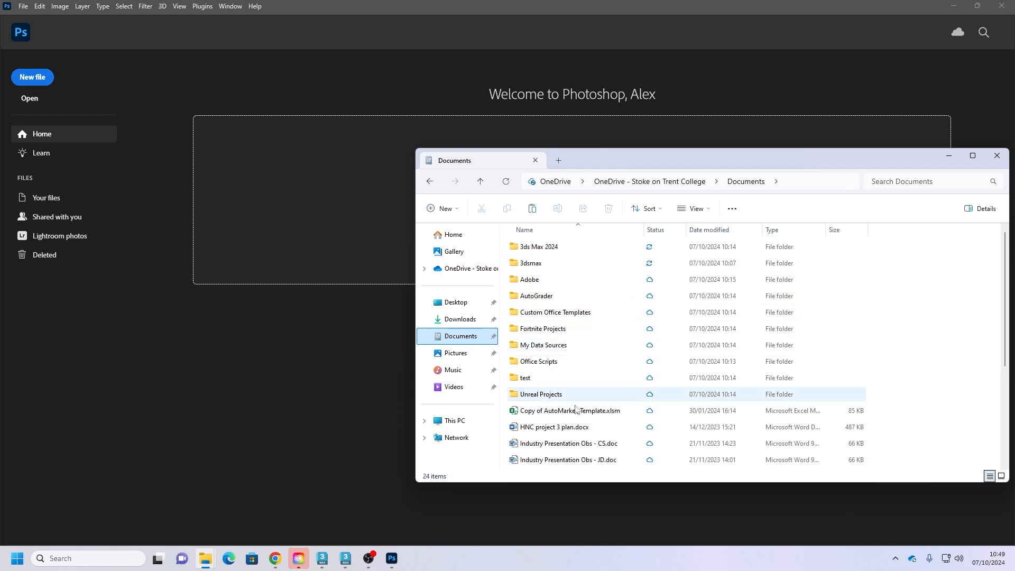
scroll(576, 413, down, 3)
scroll(575, 411, down, 1)
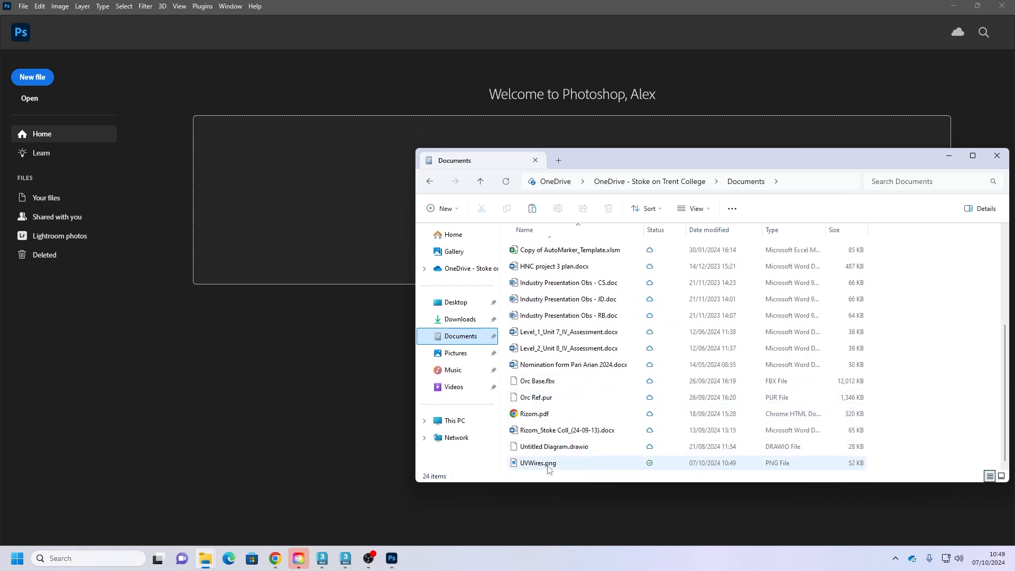
drag(546, 468, 372, 344)
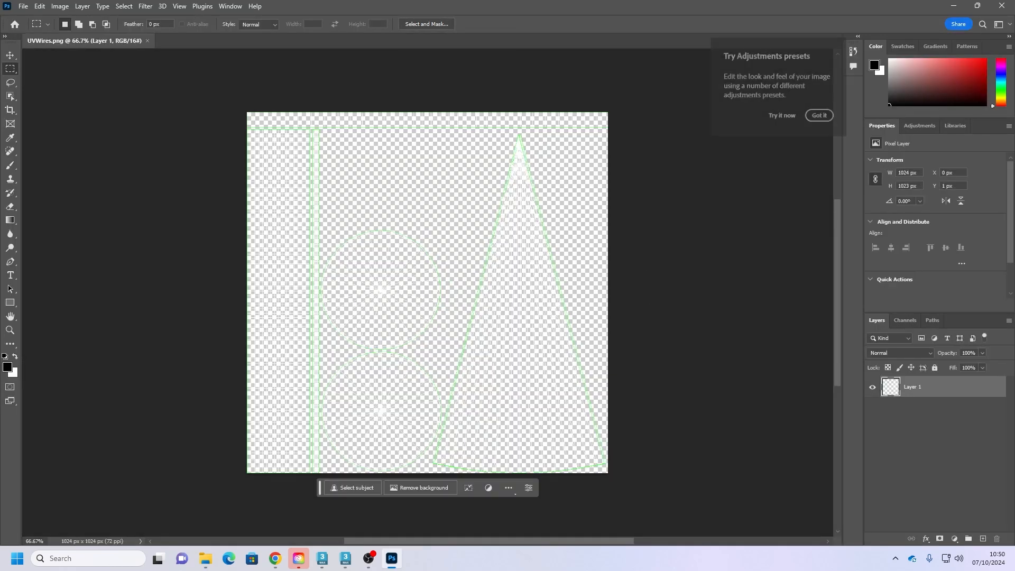
Step: Rename the wireframe layer to UVs and add a new empty layer beneath it
double_click(913, 389)
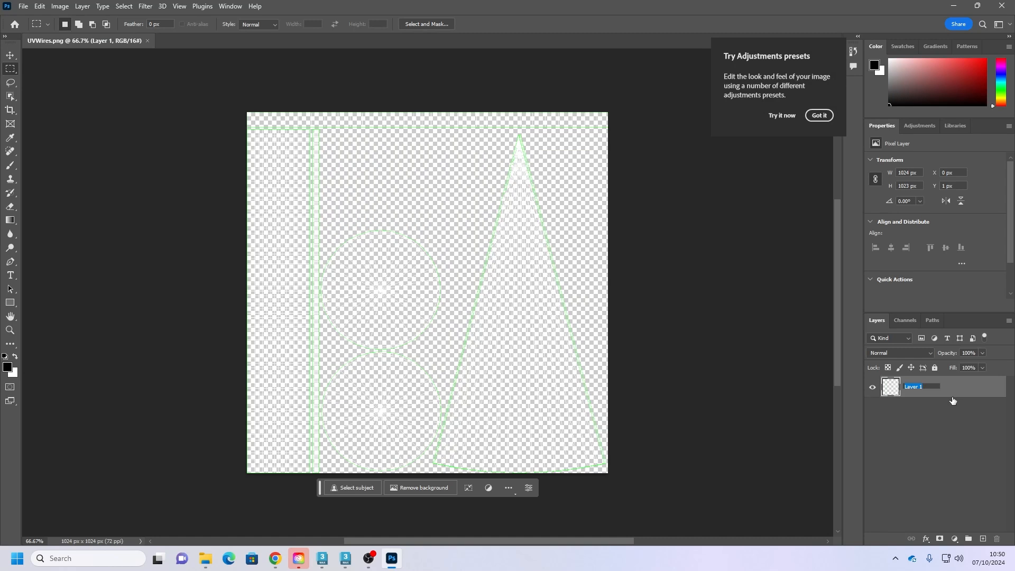
text(UVs)
key(Return)
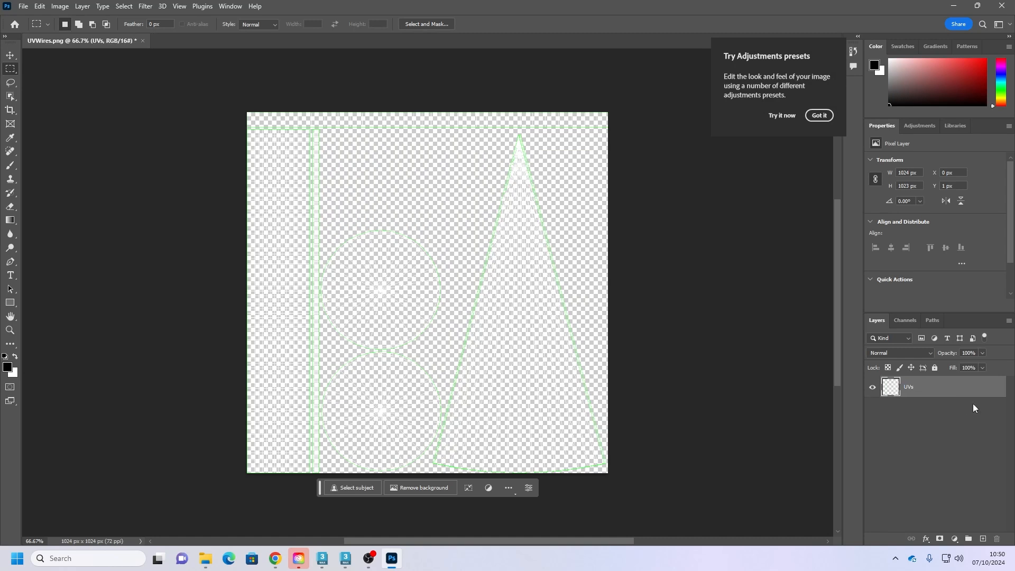
click(983, 538)
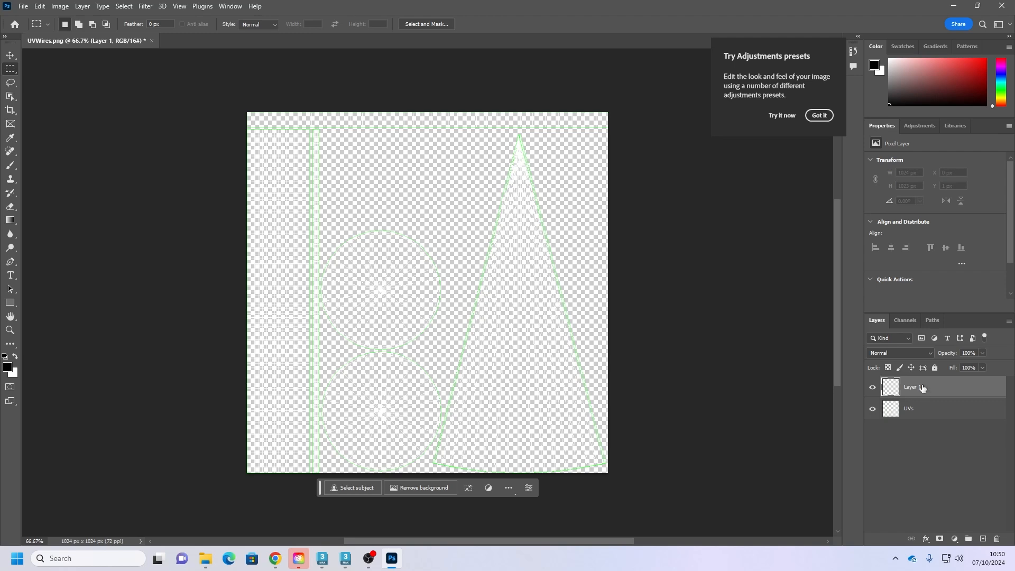
drag(923, 392, 929, 421)
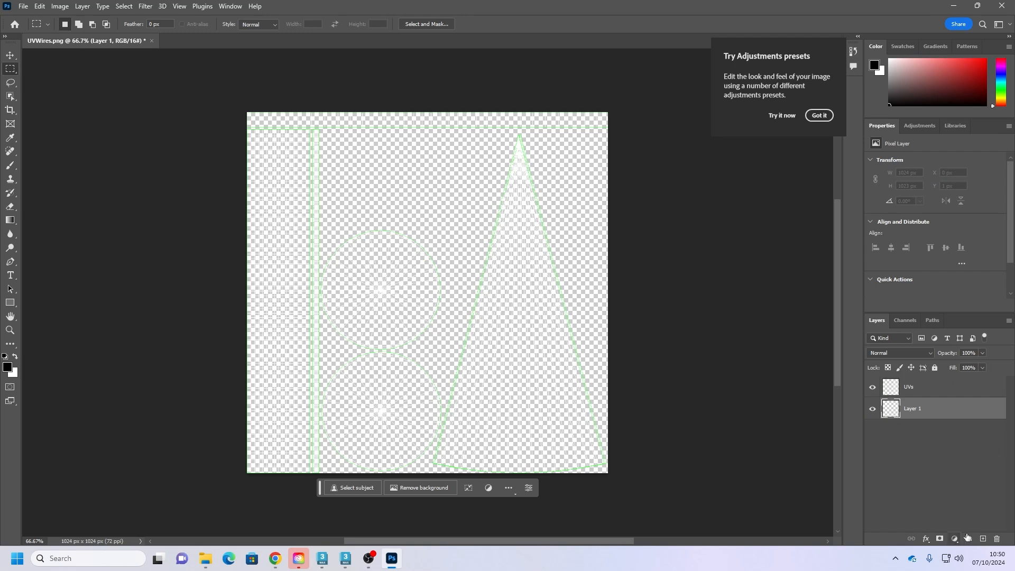
Step: Add another layer at the bottom of the layer stack and name it BG
click(982, 539)
drag(929, 412, 933, 440)
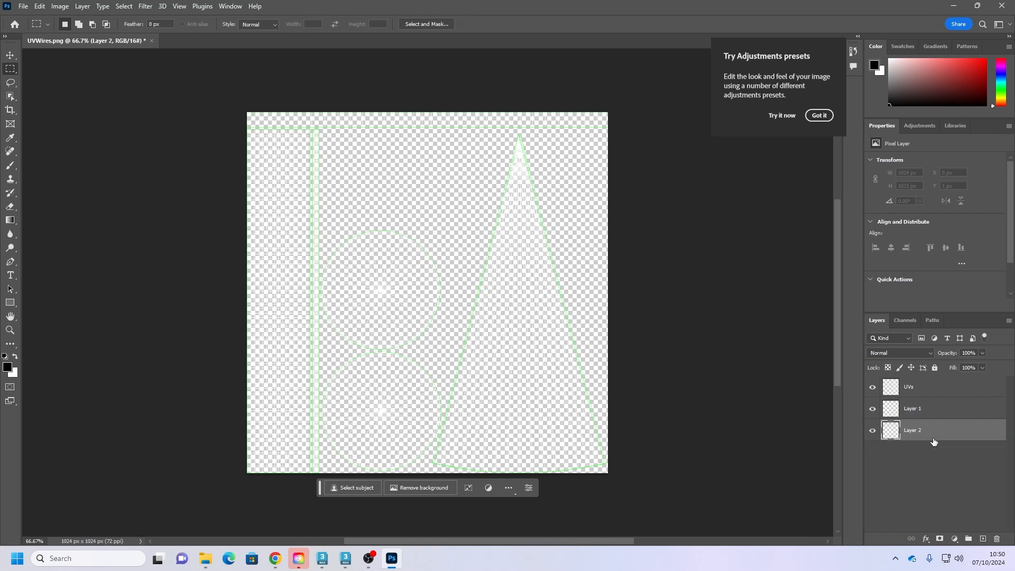
double_click(921, 431)
text(BG)
key(Return)
Step: Fill the BG layer with black using the Paint Bucket Tool
click(10, 221)
right_click(11, 225)
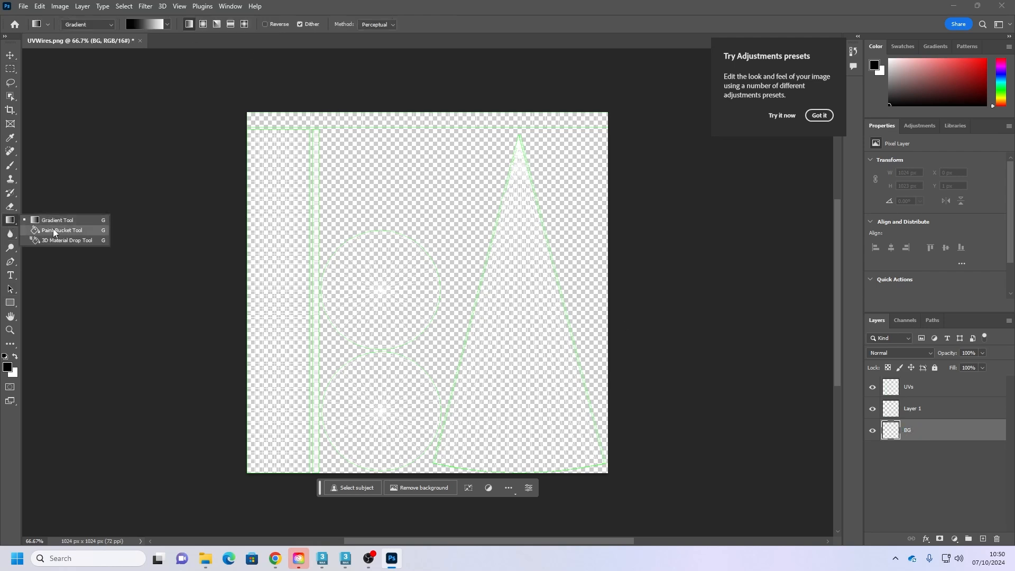
click(59, 230)
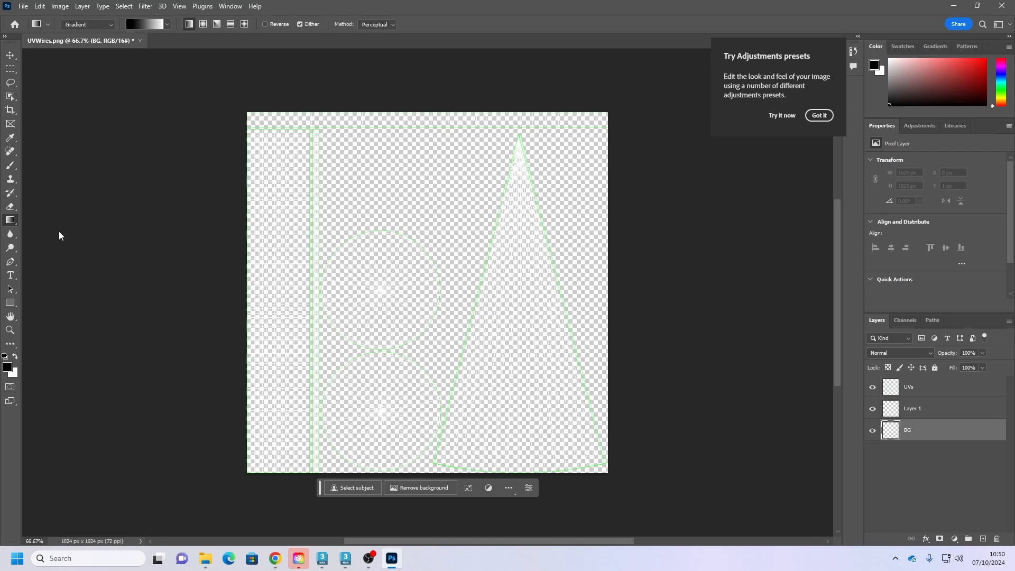
click(390, 293)
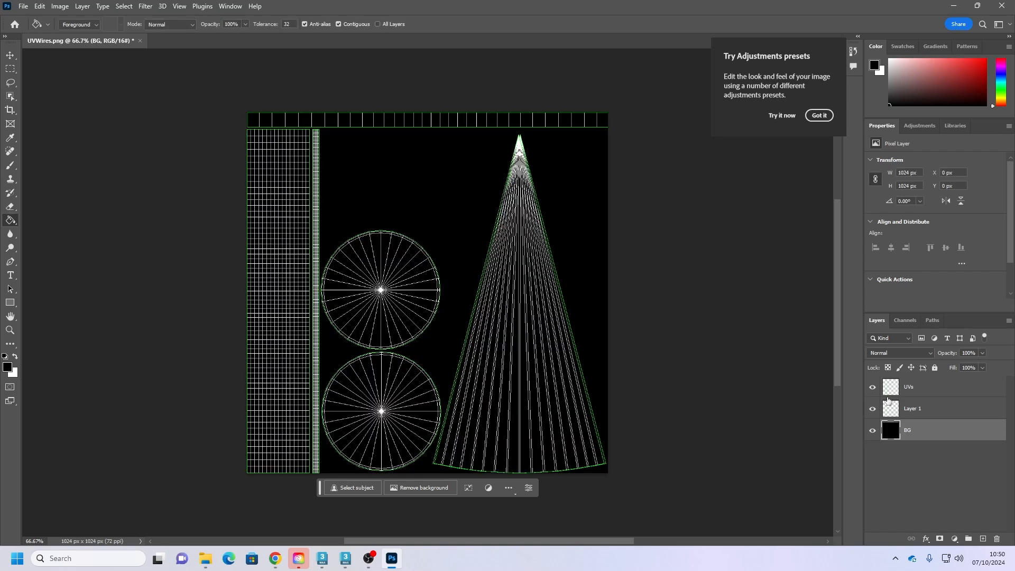
Step: Rename the empty layer between UVs and BG to Spikes, and add a layer named Spring above it
click(920, 413)
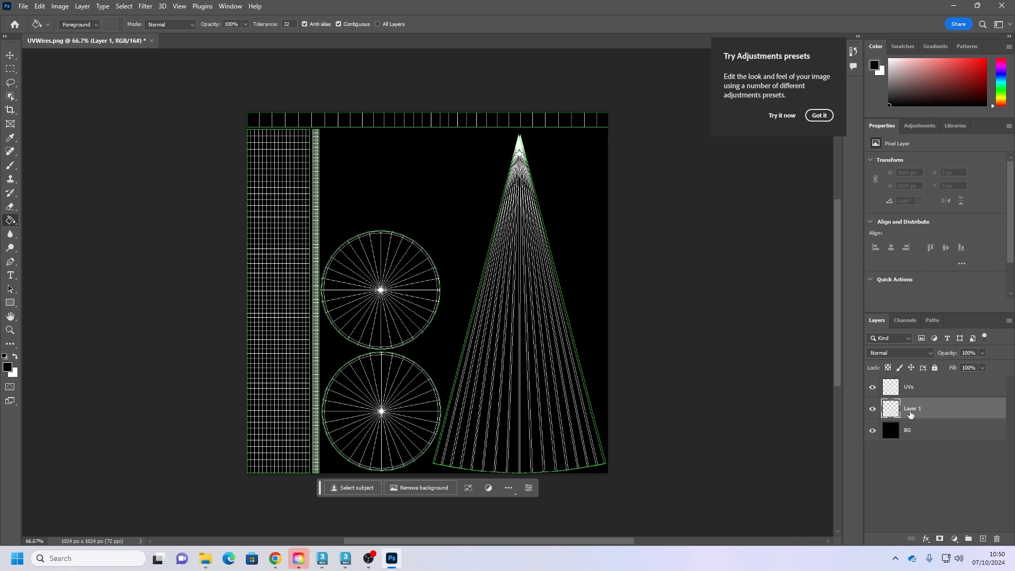
double_click(911, 409)
text(Spikes)
key(Return)
click(983, 539)
double_click(913, 408)
text(So)
key(Return)
Step: Add two more layers above Spring, named SpringPad and Ring
click(983, 539)
double_click(913, 409)
text(S)
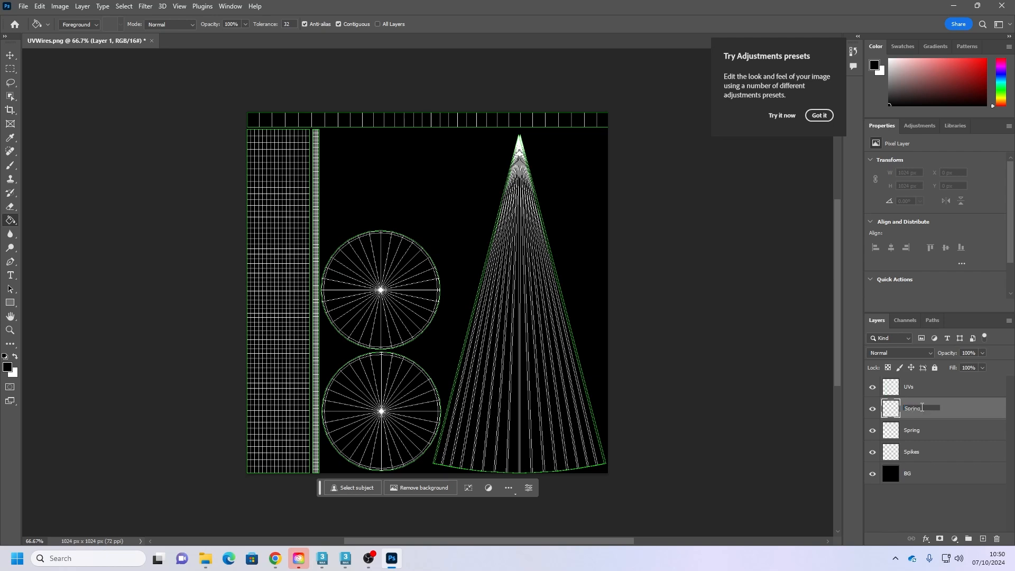
key(Return)
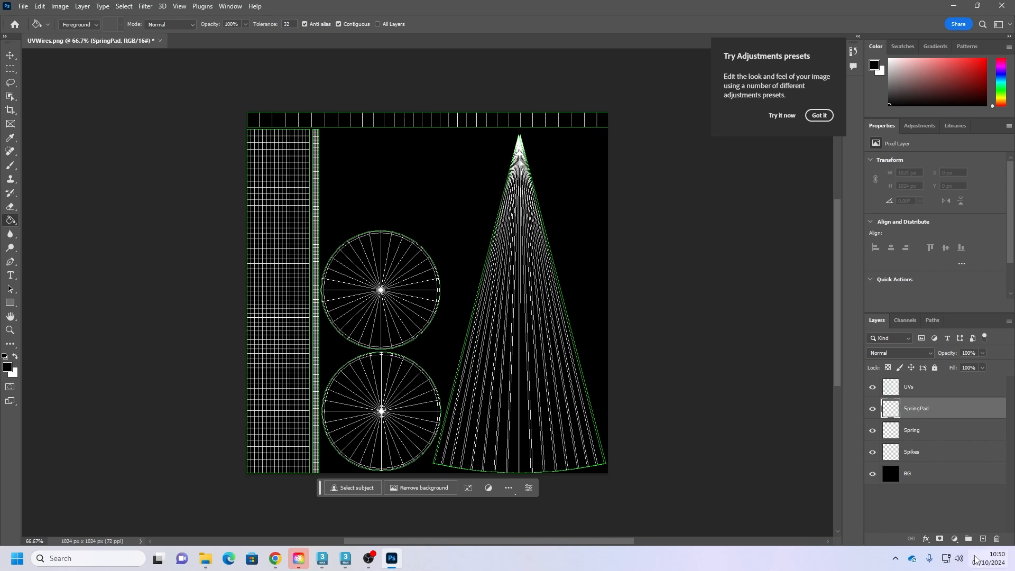
click(983, 538)
double_click(912, 410)
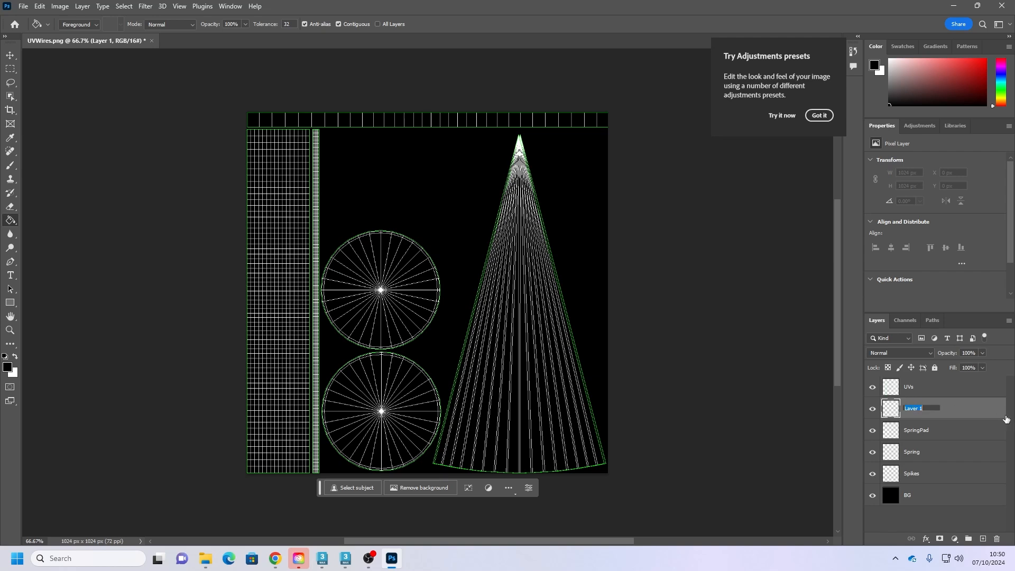
text(Ring)
key(Return)
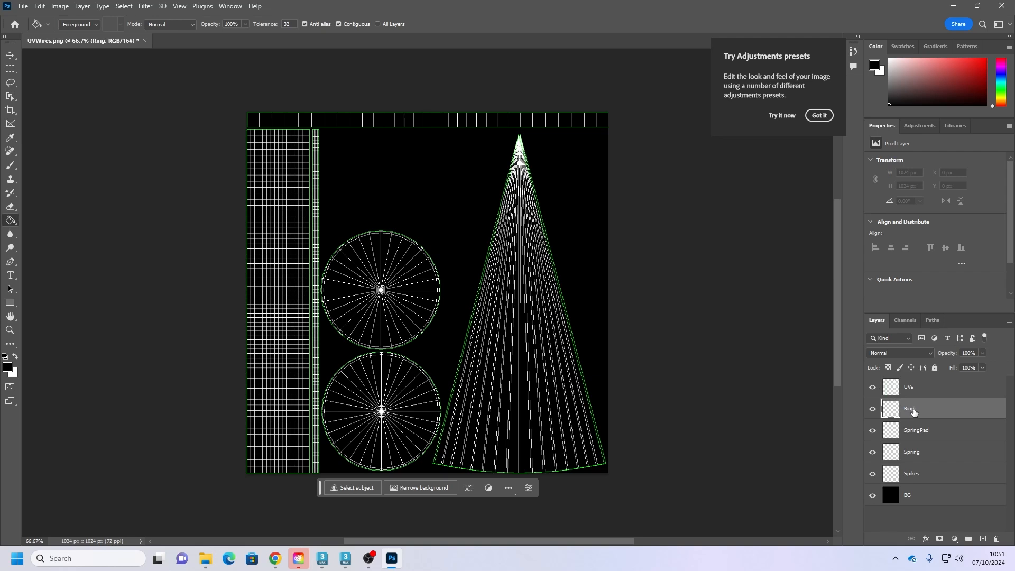
Step: Make a rectangular marquee selection about 184 by 980 px around the ring's wide grid strip
click(10, 69)
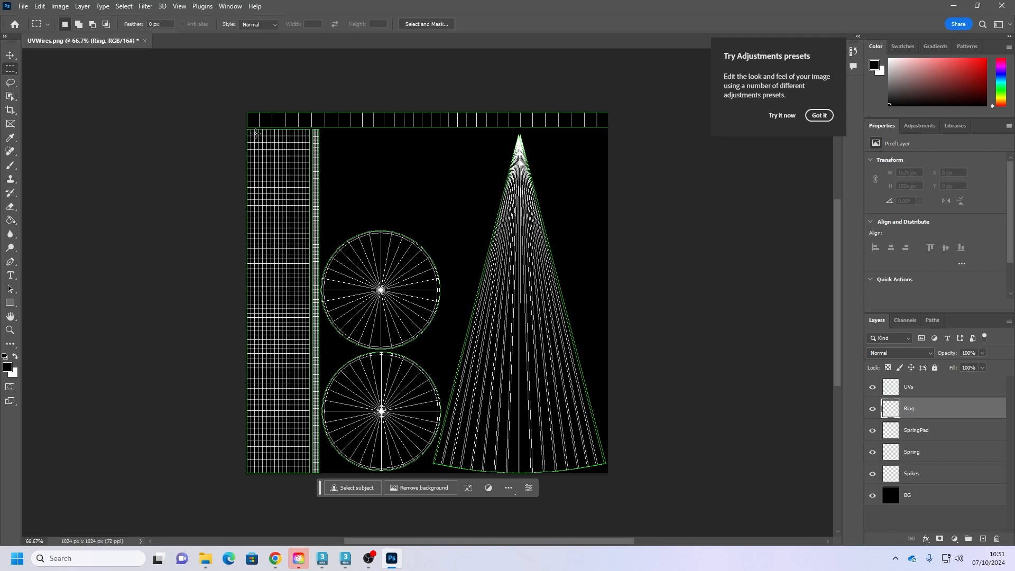
scroll(280, 192, left, 1)
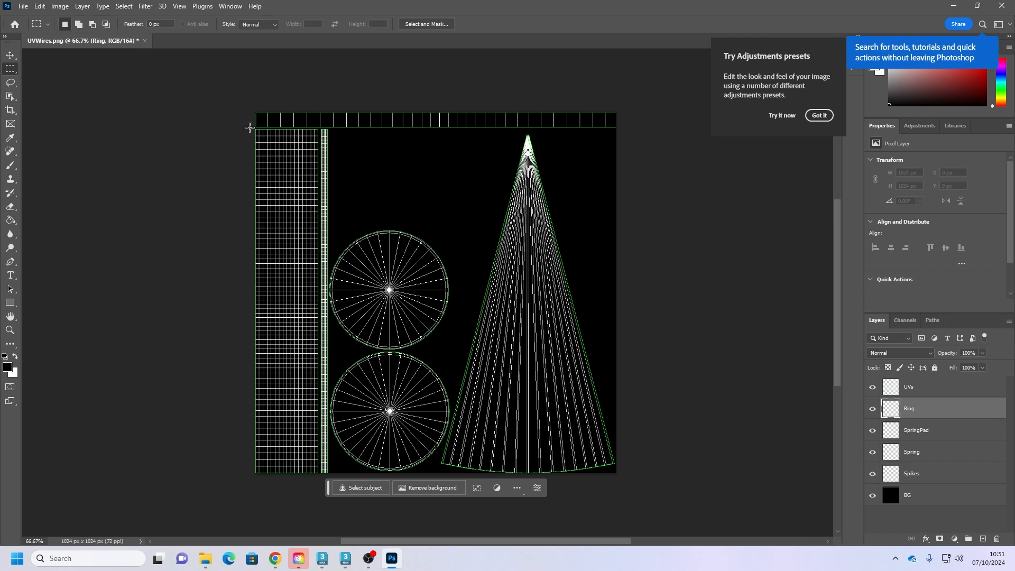
drag(249, 128, 320, 497)
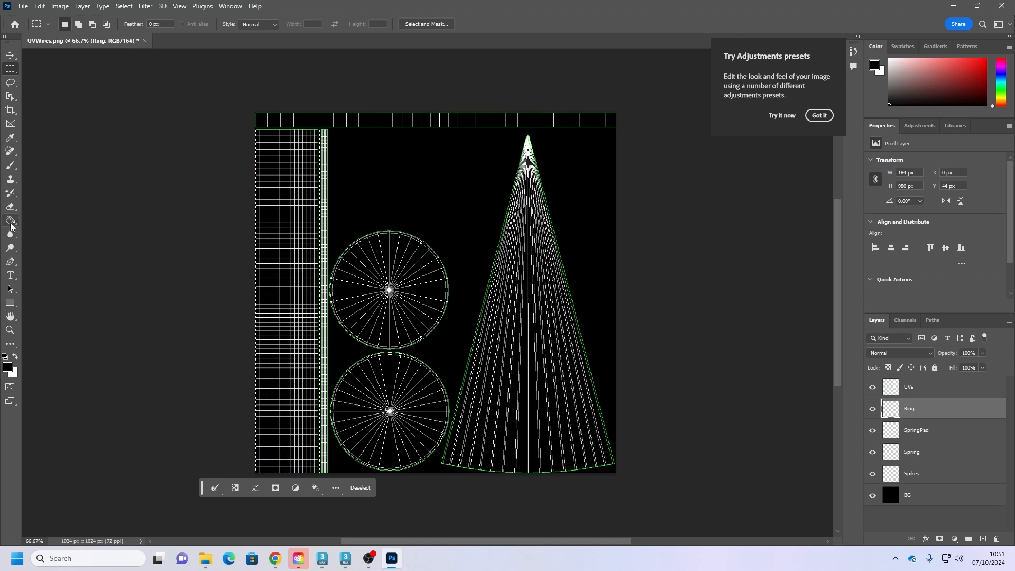
Step: Switch to the Gradient Tool and look through its preset folders, including Oranges, Iridescent and Neutrals
drag(10, 221, 46, 227)
key(shift+g)
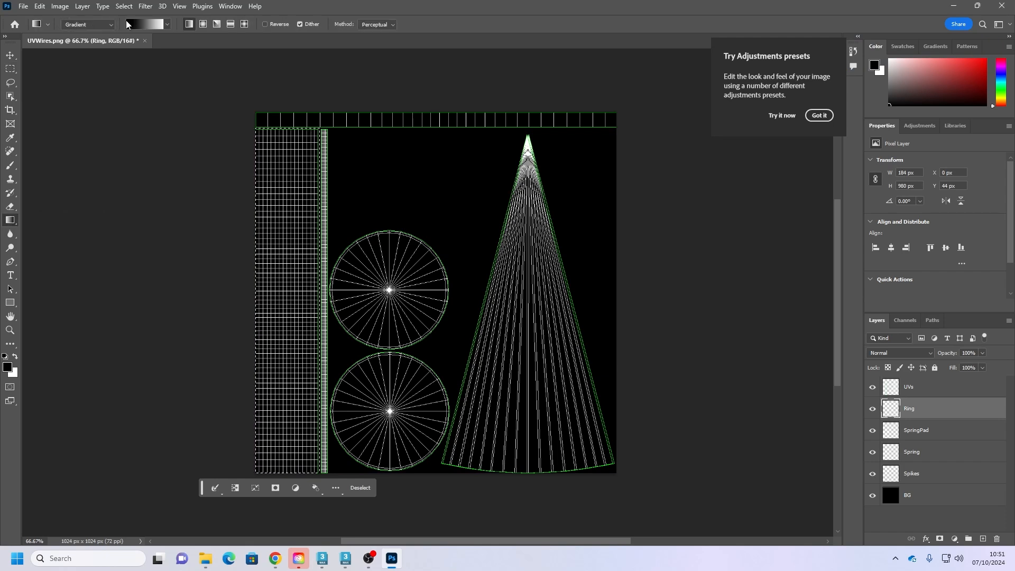
click(167, 24)
scroll(153, 64, down, 4)
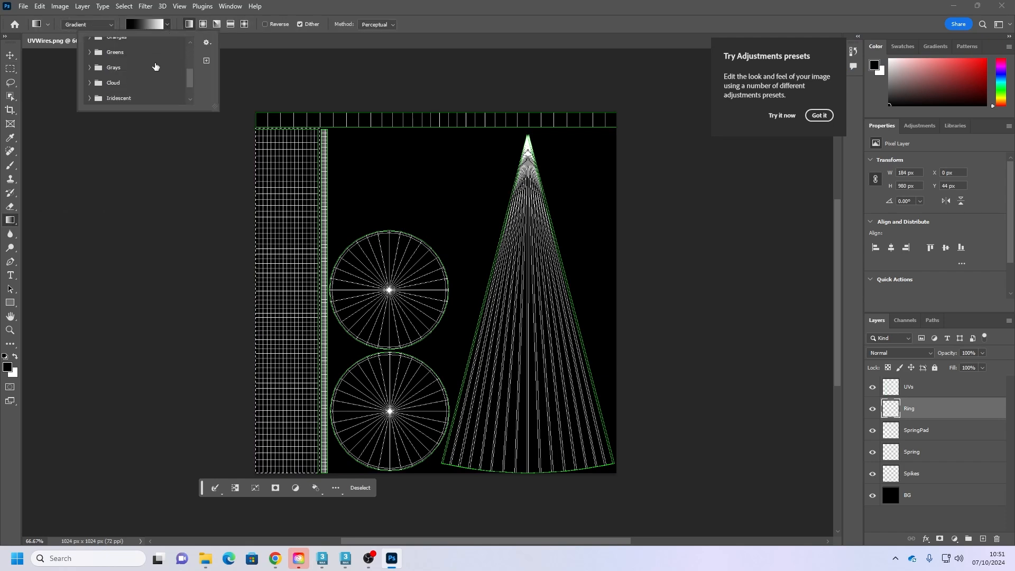
scroll(154, 68, down, 1)
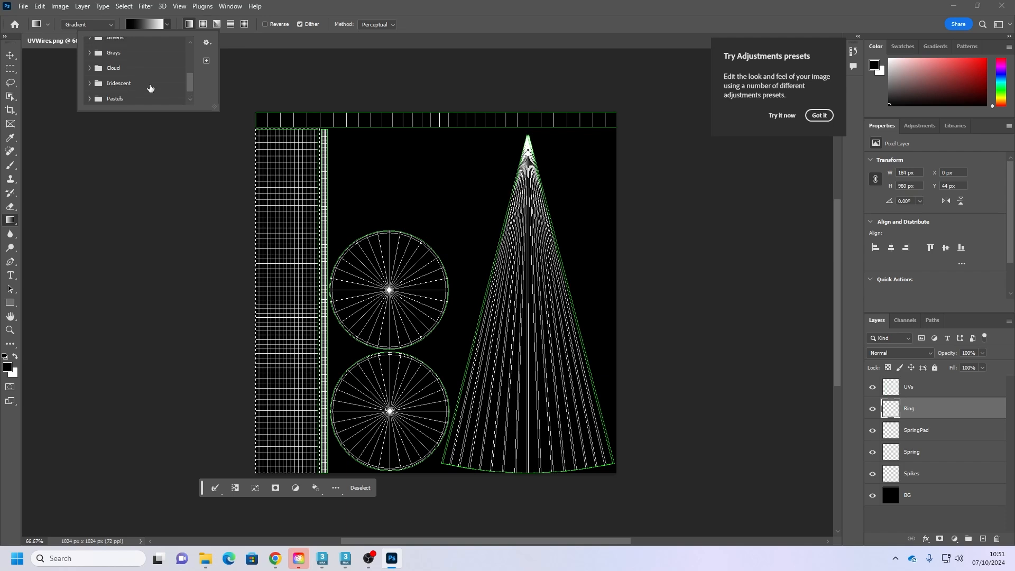
scroll(150, 88, up, 4)
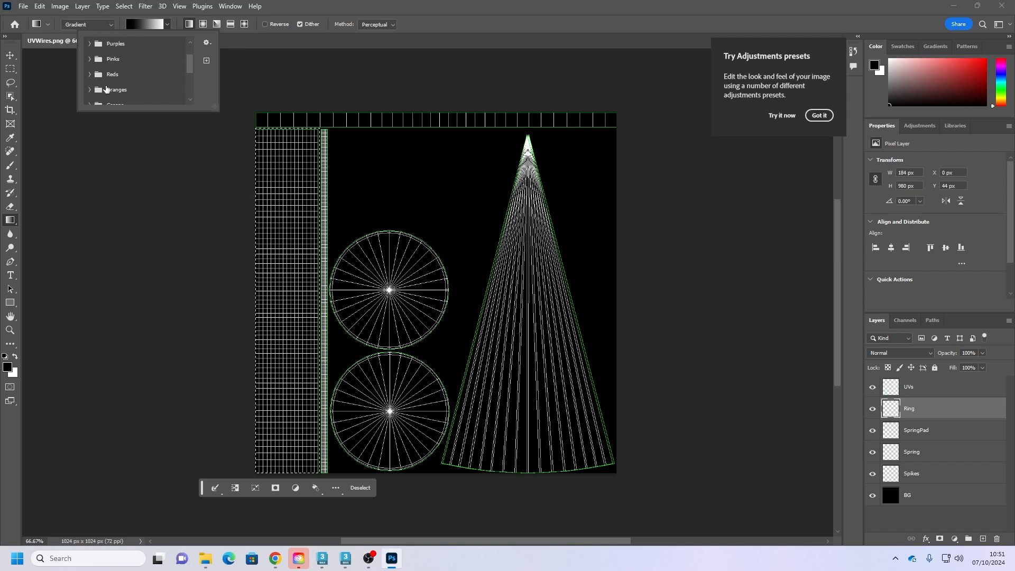
click(89, 90)
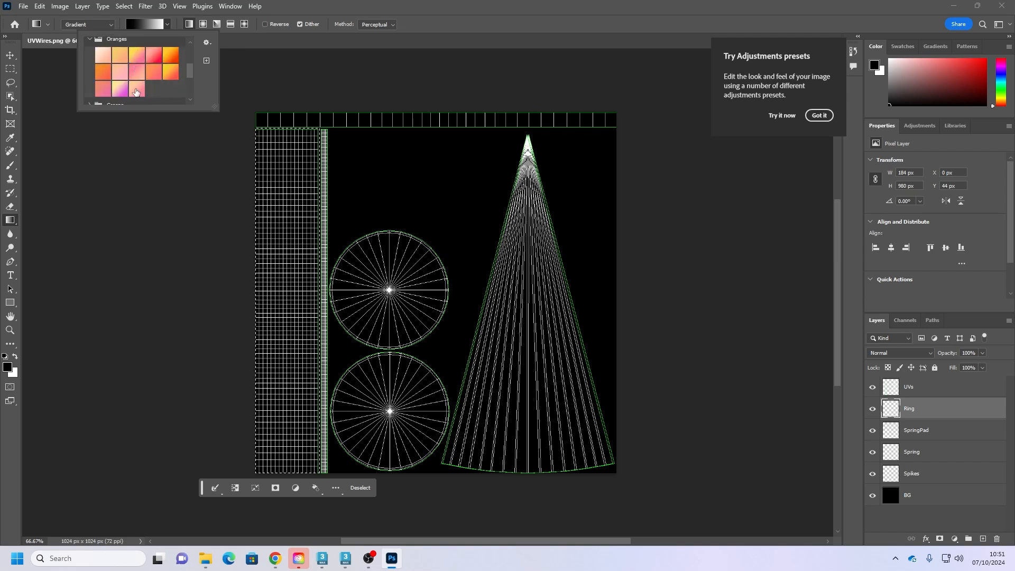
scroll(148, 86, up, 1)
scroll(137, 83, up, 2)
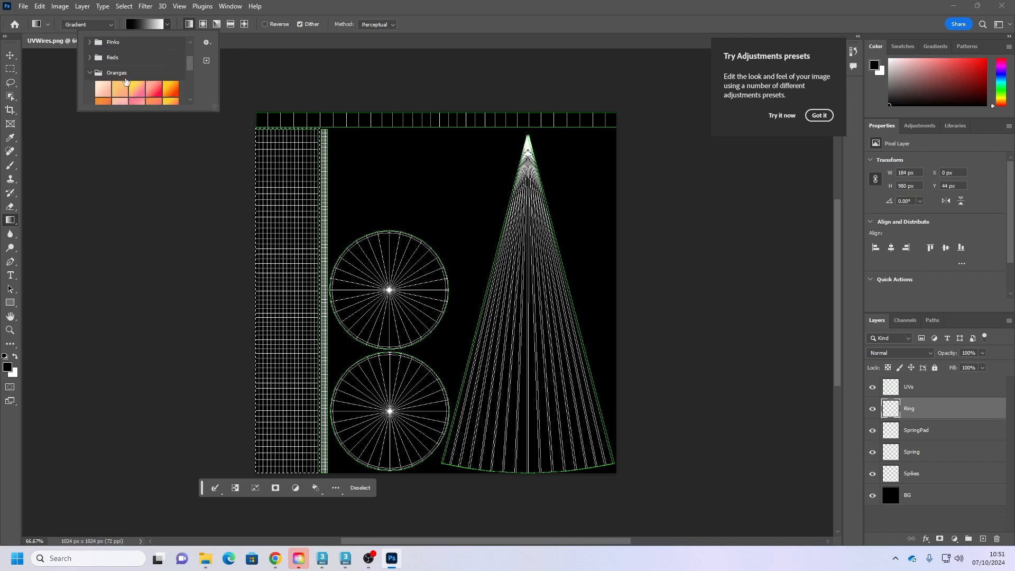
scroll(127, 82, down, 5)
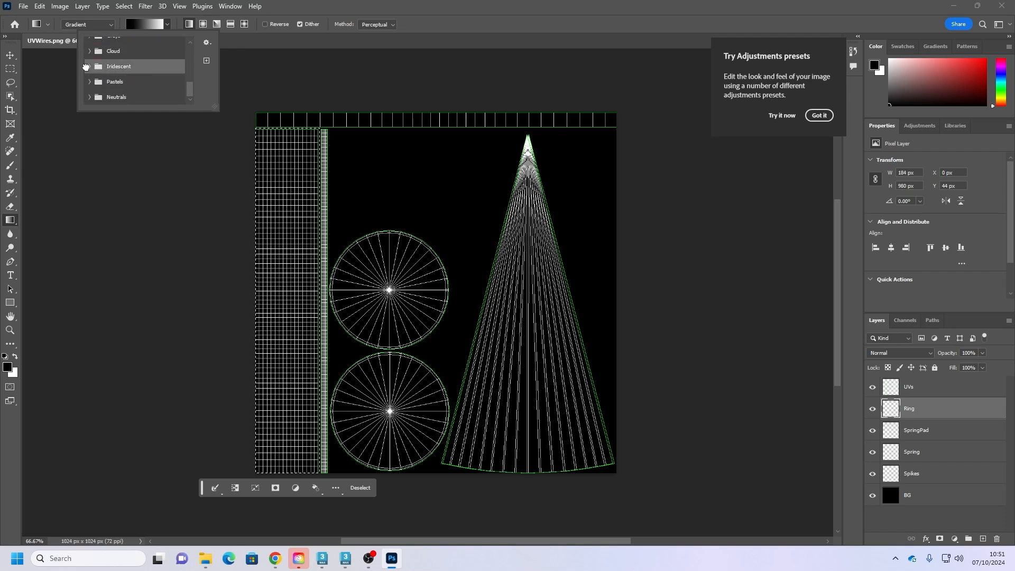
click(89, 67)
scroll(158, 96, down, 2)
scroll(159, 97, down, 2)
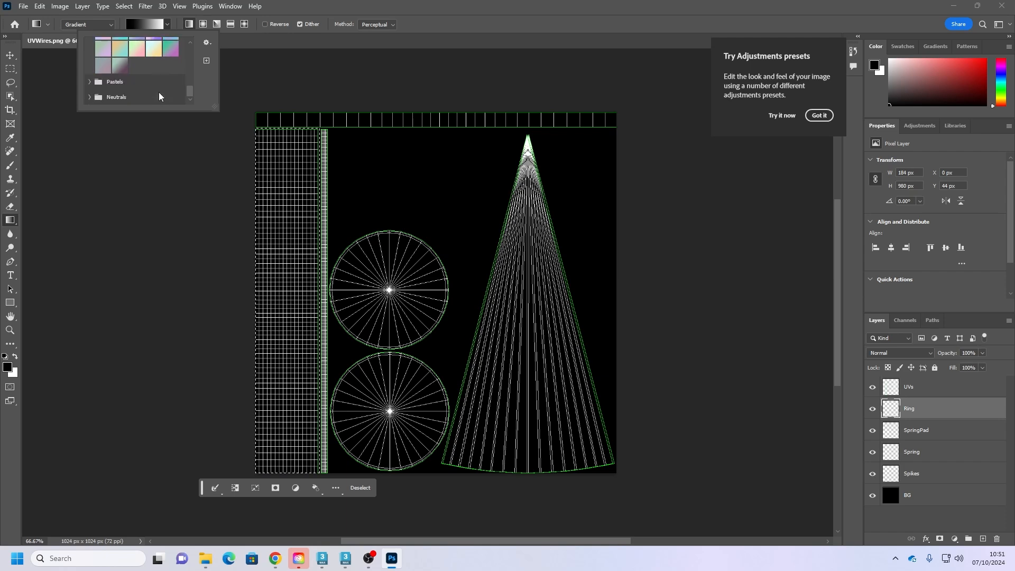
click(90, 97)
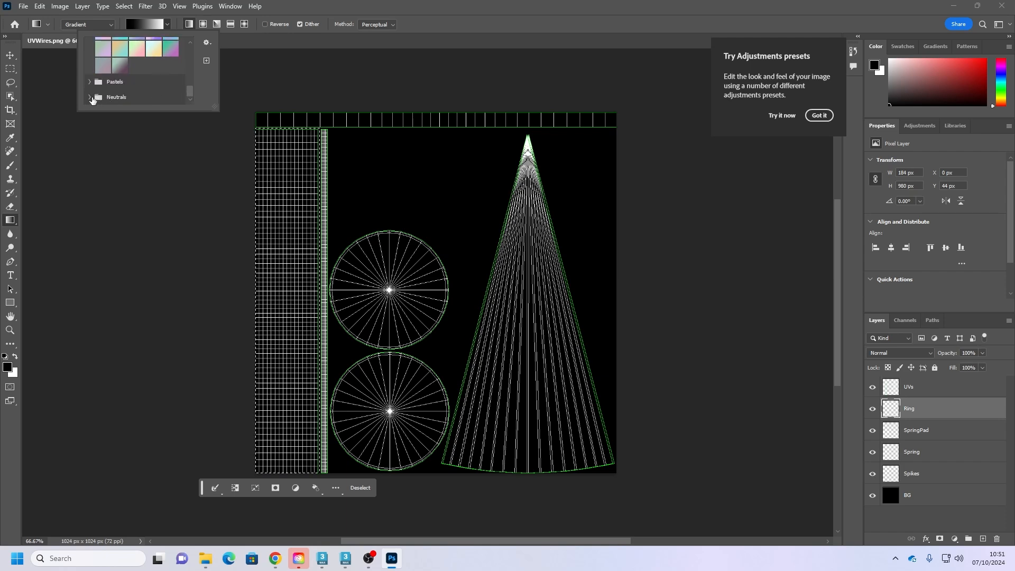
scroll(189, 97, down, 1)
drag(191, 99, 186, 27)
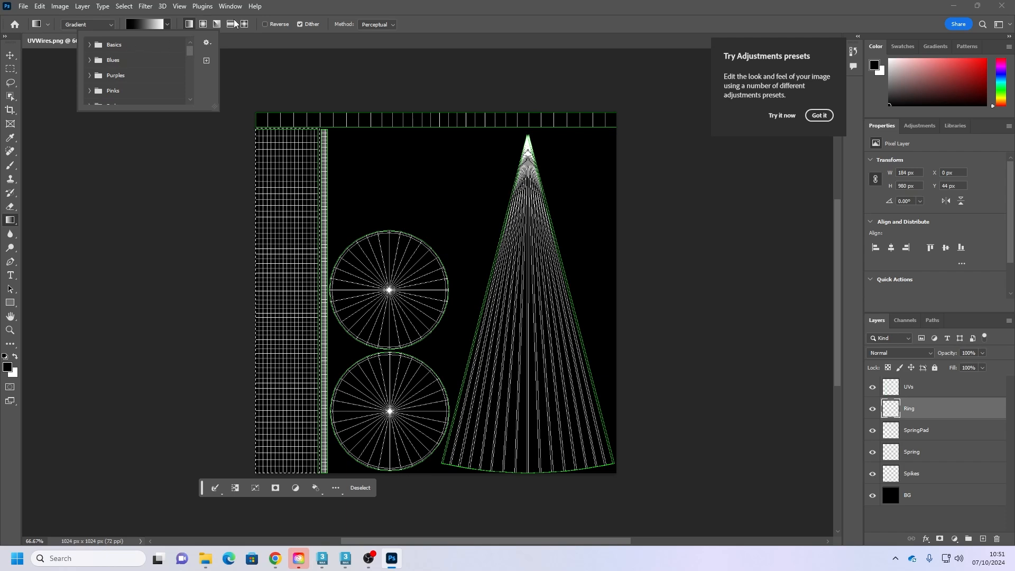
Step: Set the foreground colour to bright yellow and the background colour to a darker golden yellow
click(1001, 99)
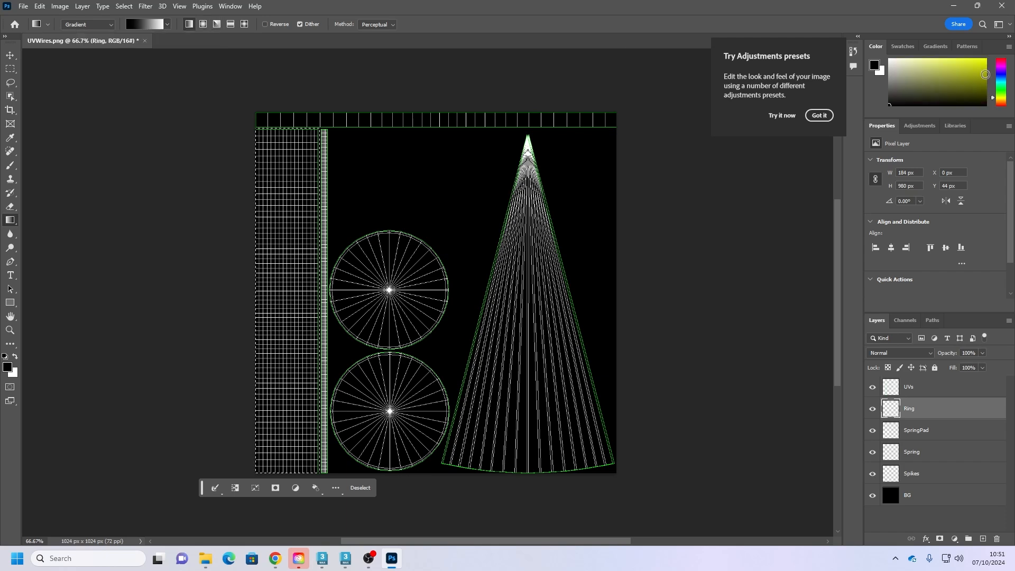
drag(986, 74, 998, 40)
click(882, 73)
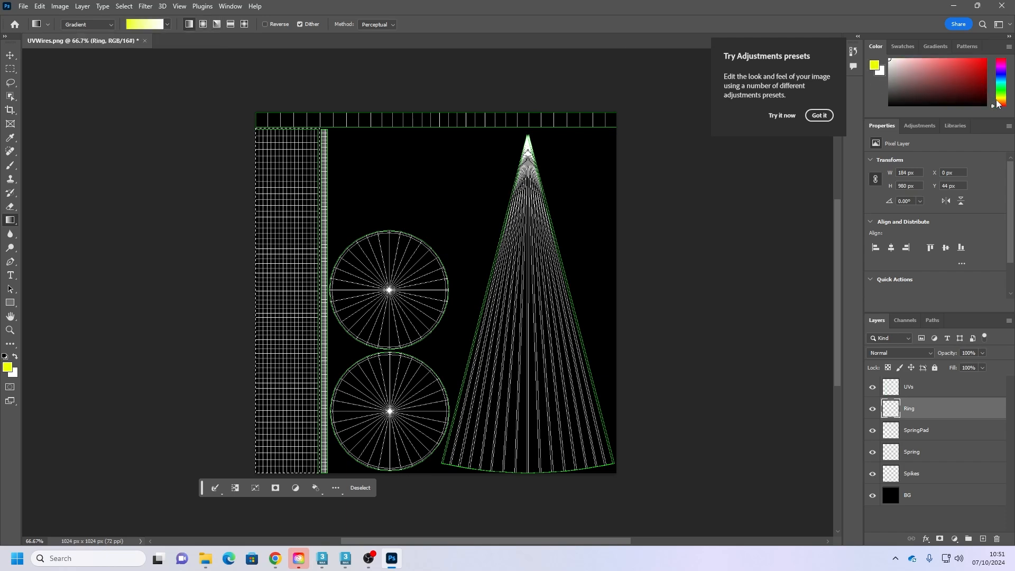
click(997, 100)
drag(963, 85, 998, 66)
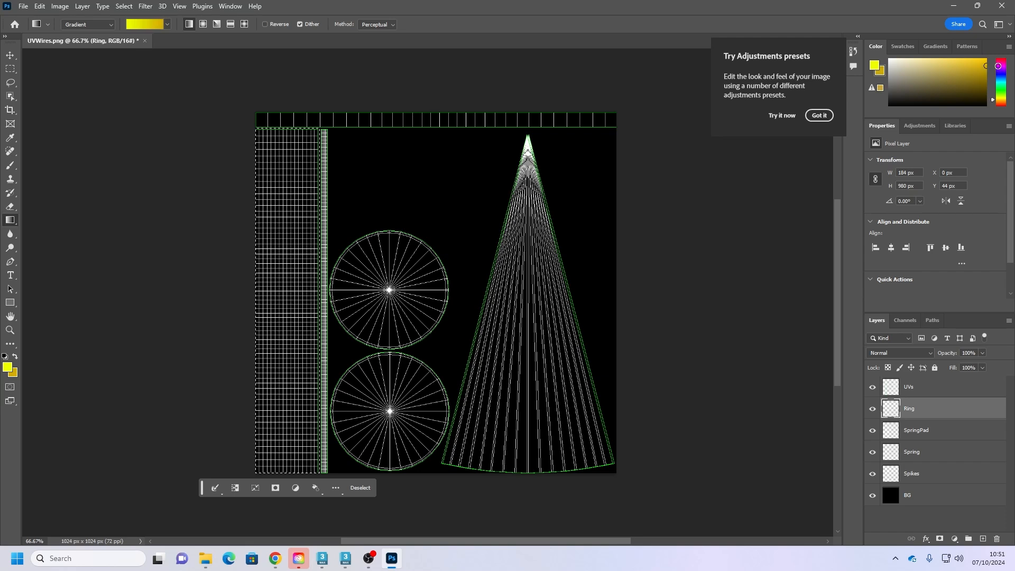
Step: Apply a reflected yellow-to-gold gradient to the ring strip on the Ring layer, running from its centre line to its edge at 8% scale
click(231, 25)
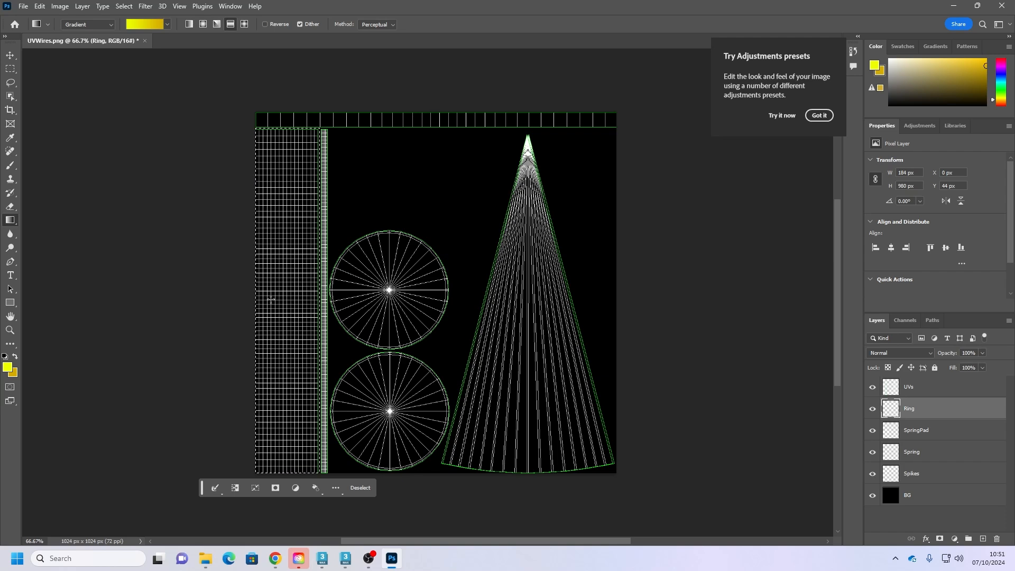
drag(249, 298, 320, 299)
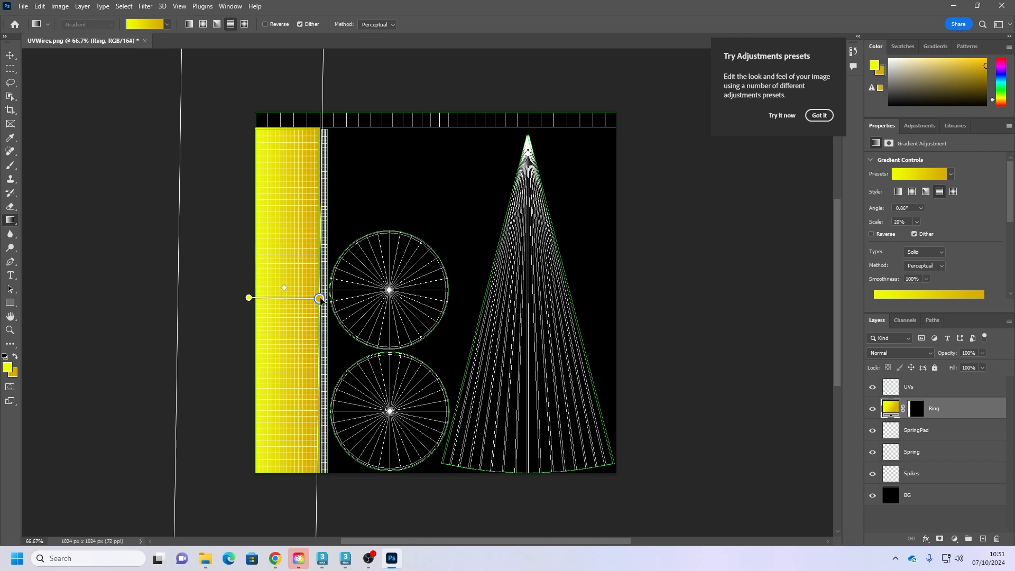
mouse_move(320, 300)
mouse_down()
mouse_move(275, 298)
mouse_move(328, 295)
mouse_move(288, 299)
mouse_move(319, 299)
mouse_up()
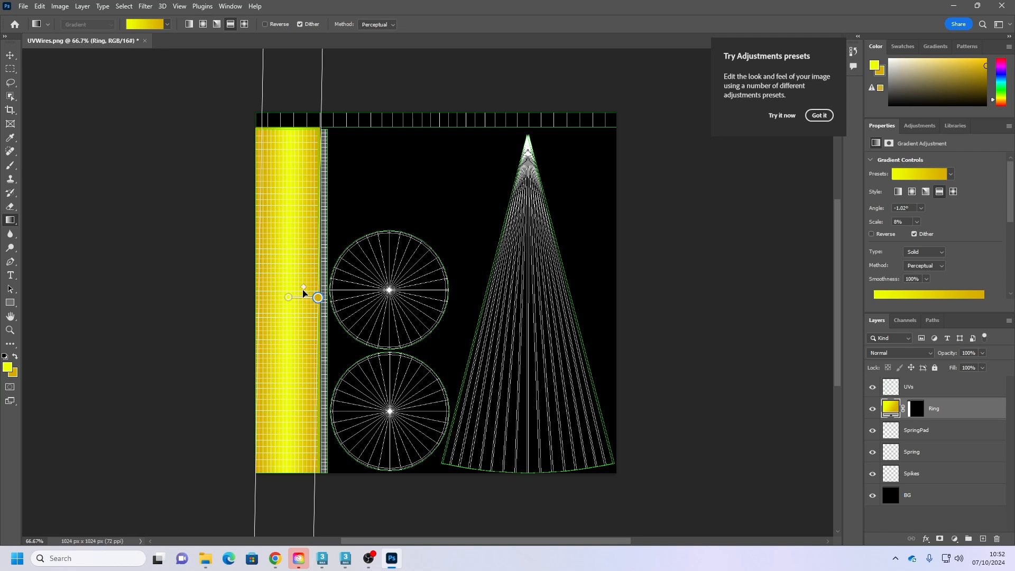
Step: Switch to 3ds Max, dismiss the autobackup error messages and minimize the Edit UVWs window
mouse_move(323, 563)
click(345, 559)
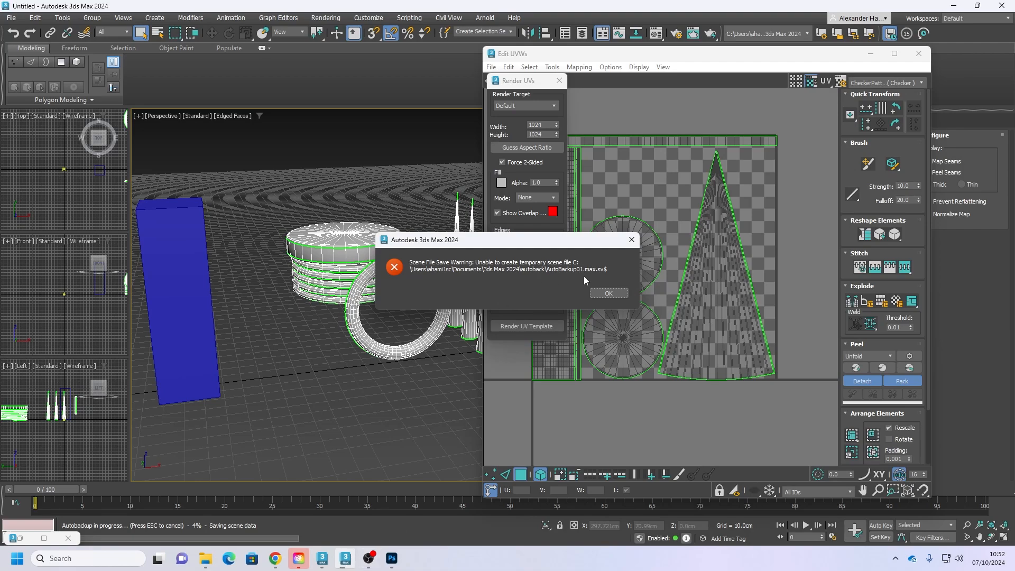
click(608, 294)
click(589, 291)
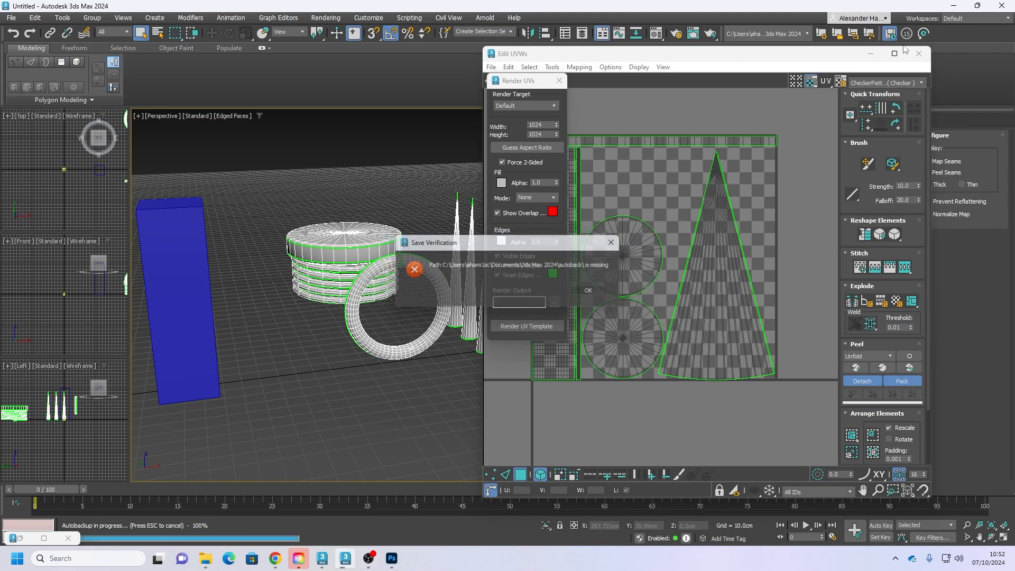
click(870, 54)
Step: Examine the ring's seams from several angles in the perspective view and return to Photoshop
scroll(423, 254, up, 10)
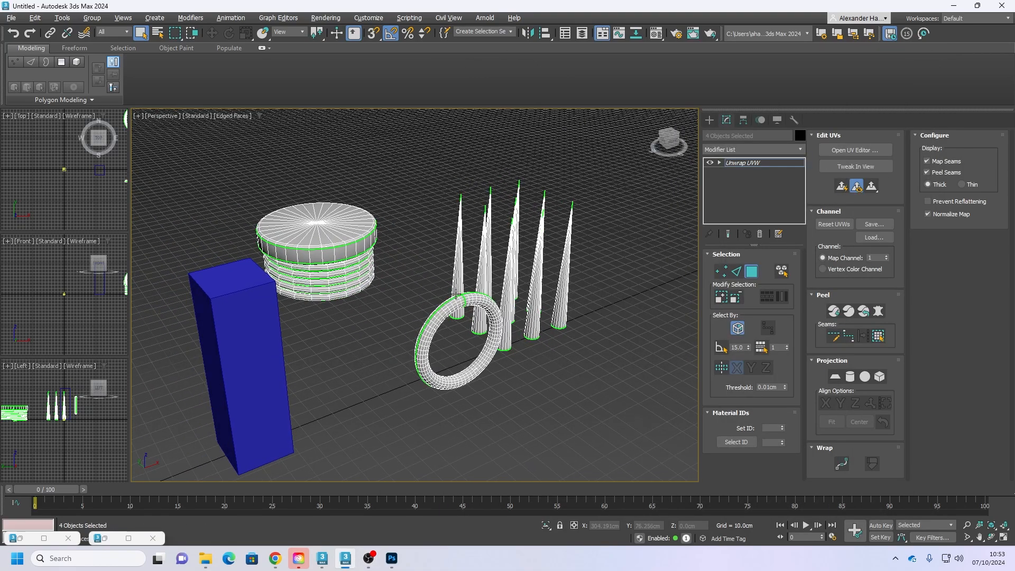
scroll(464, 252, down, 10)
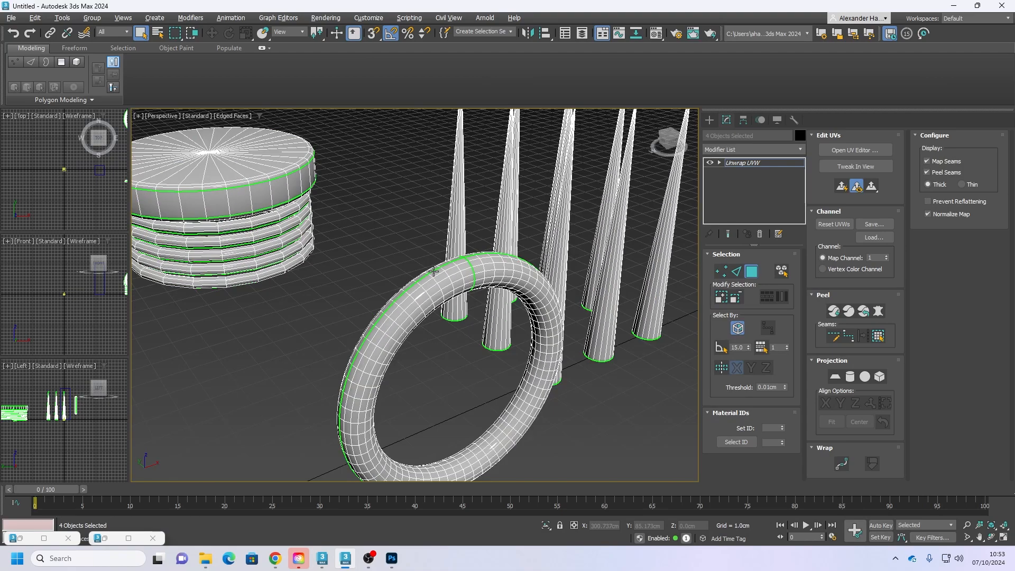
alt+middle_drag(430, 281, 437, 318)
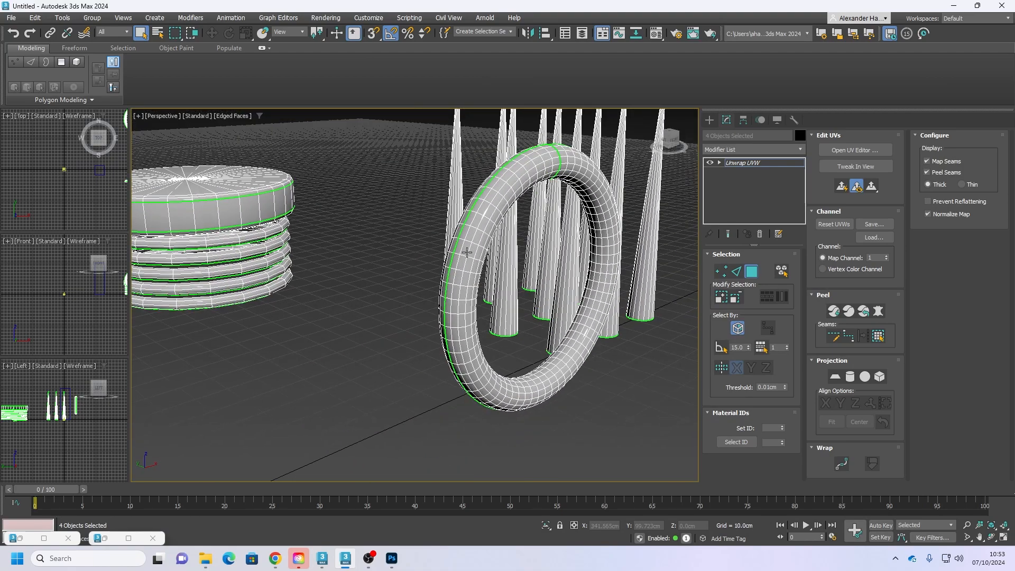
alt+middle_drag(530, 177, 390, 251)
click(954, 6)
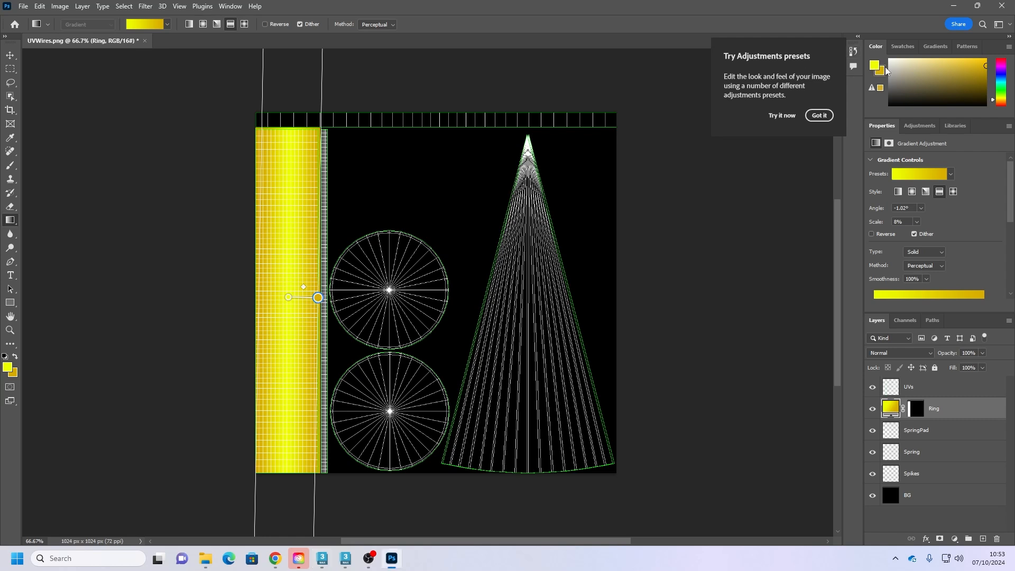
Step: Set the foreground colour to a dark olive yellow and the background colour to bright yellow
drag(987, 73, 986, 58)
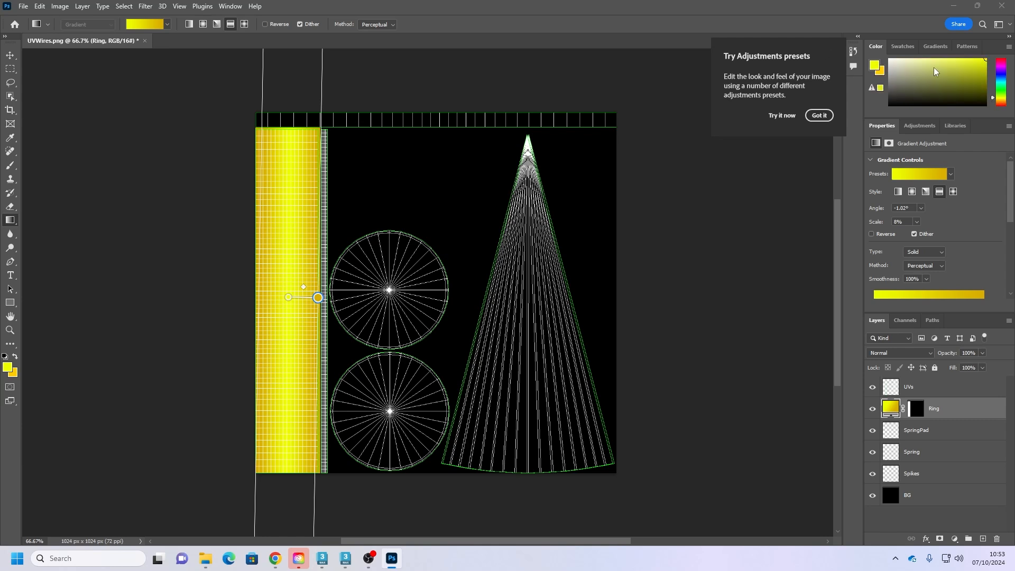
click(876, 66)
click(627, 144)
click(985, 72)
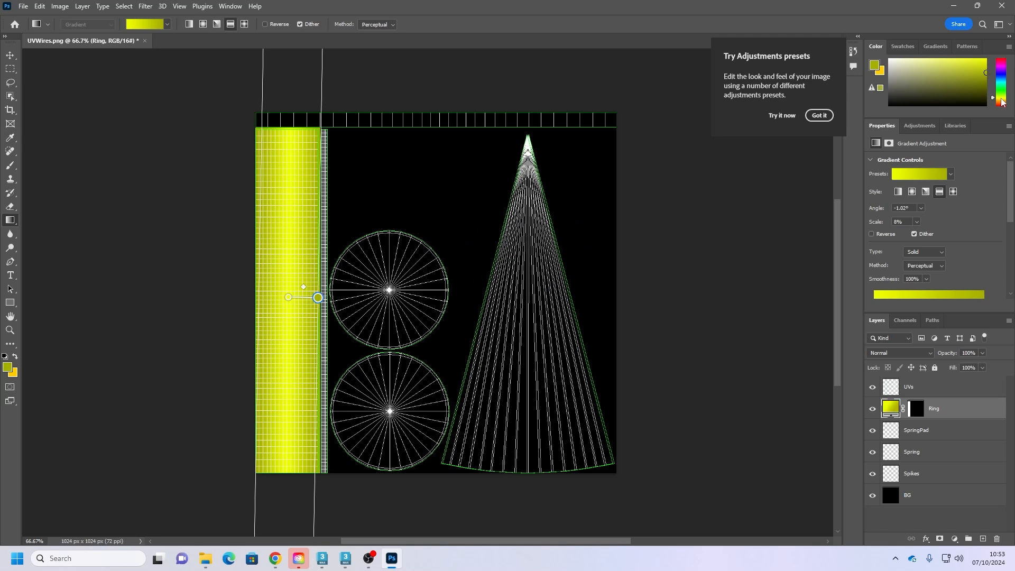
click(1003, 99)
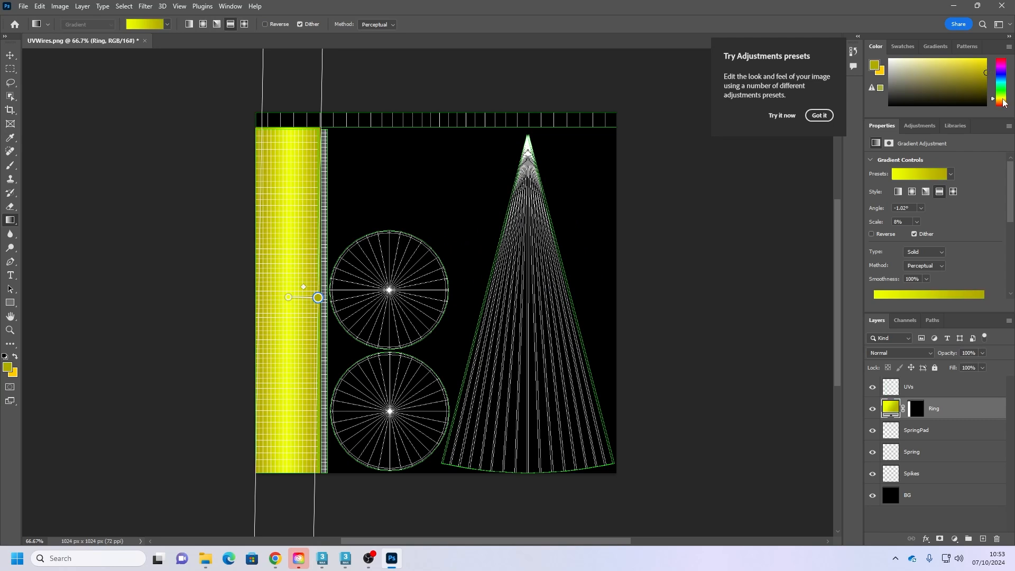
double_click(882, 73)
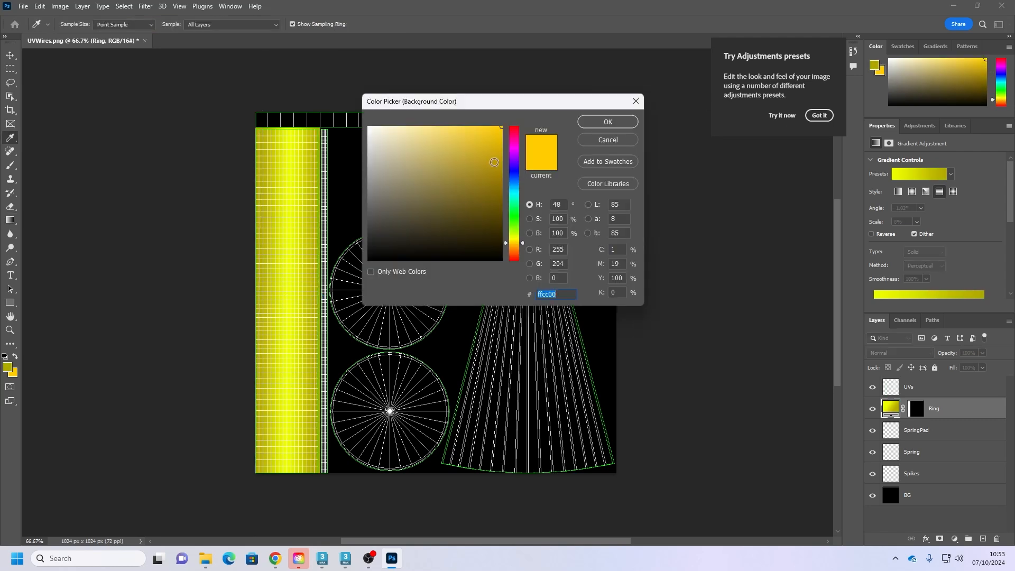
drag(520, 244, 521, 241)
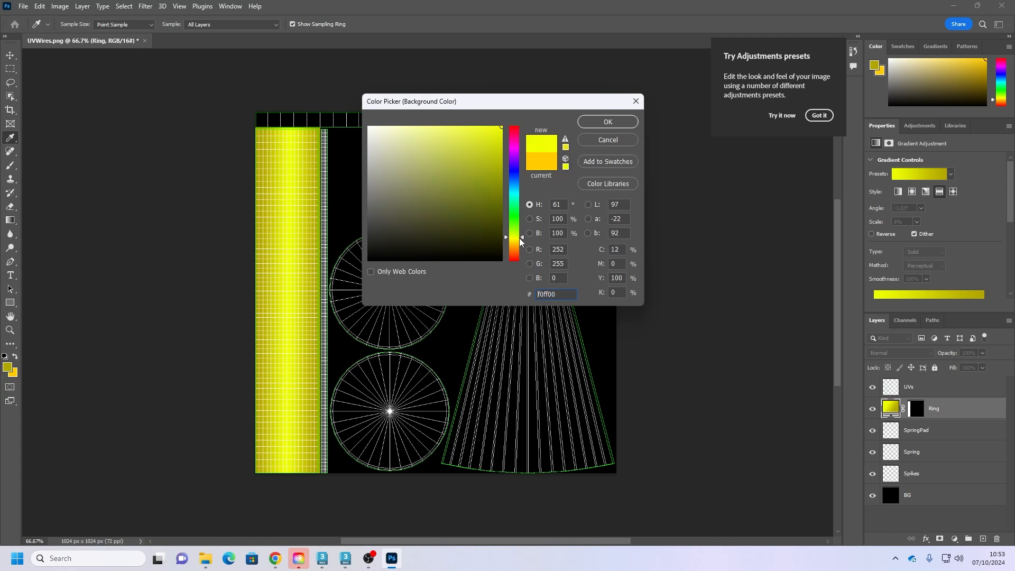
click(607, 122)
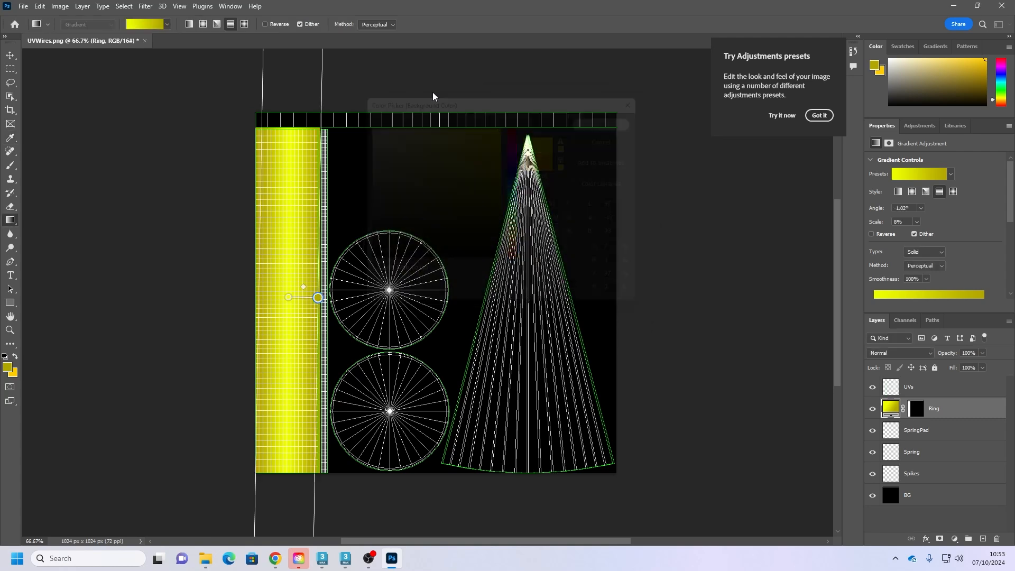
Step: Apply the foreground-to-background Basics preset to the ring gradient and straighten it to a 0° angle at 7% scale
click(168, 25)
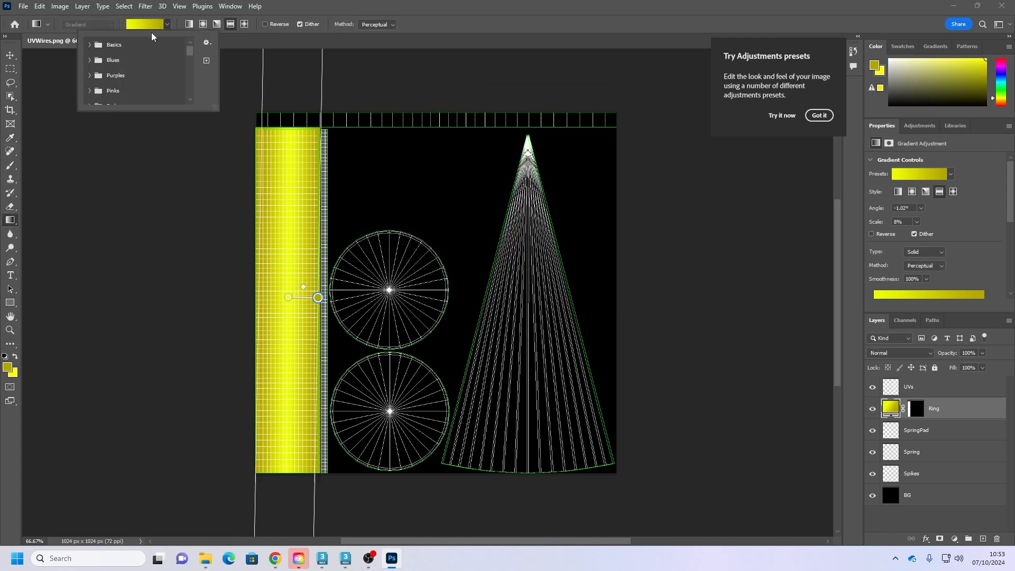
click(89, 45)
click(103, 61)
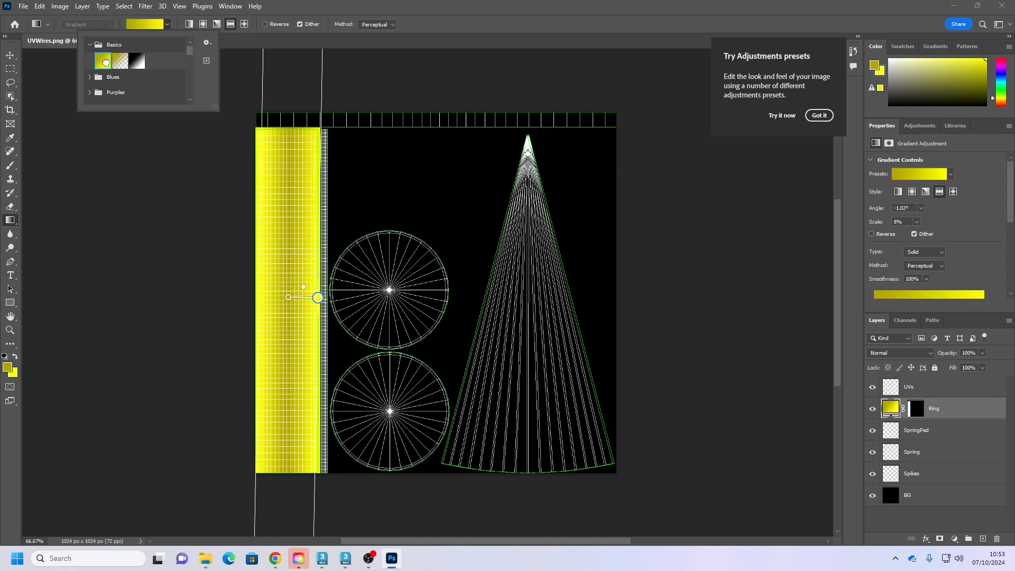
click(292, 64)
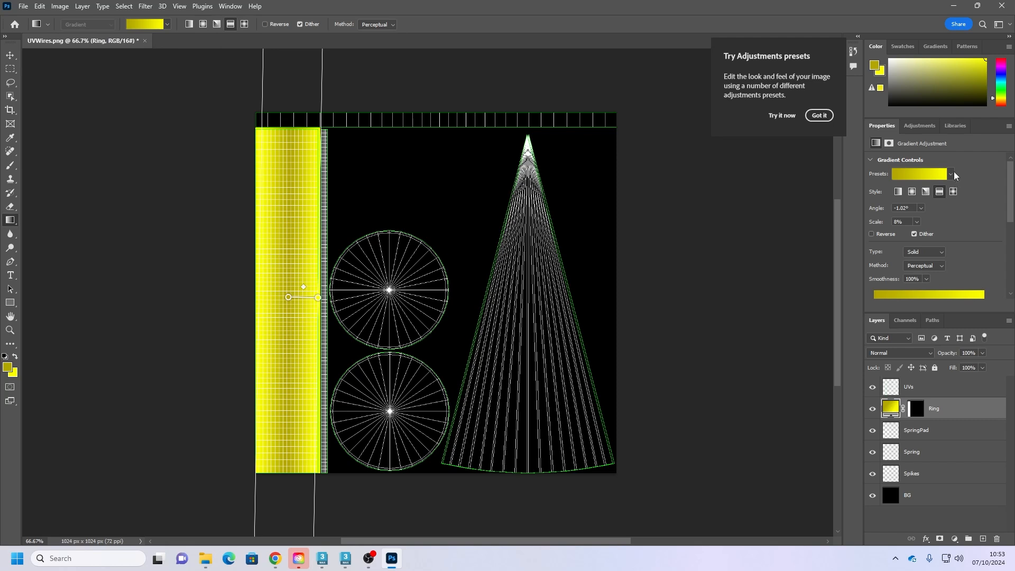
drag(317, 299, 314, 300)
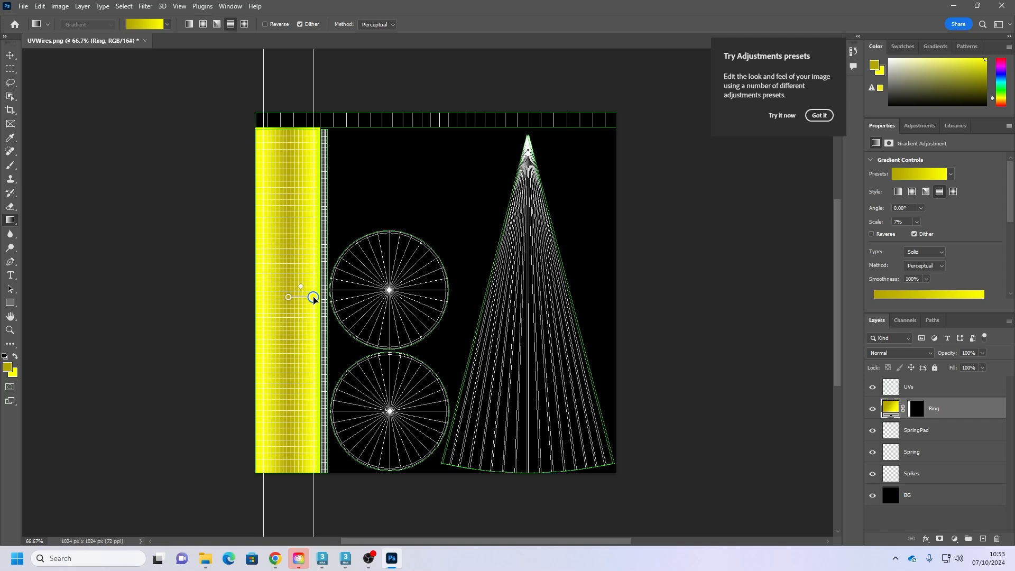
click(10, 69)
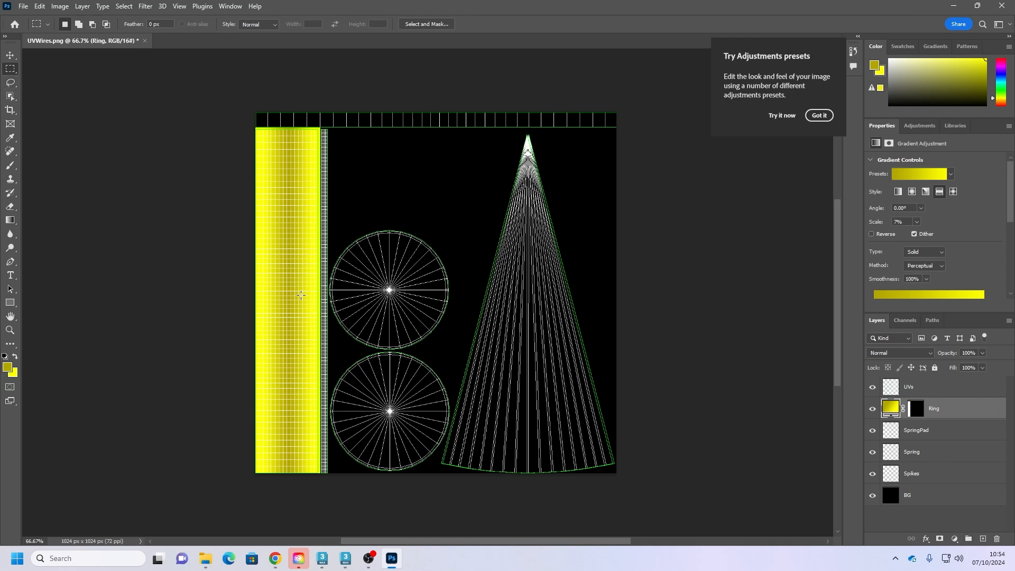
Step: Switch to 3ds Max, close the Edit UVWs window and minimize the rendered UV template
click(324, 561)
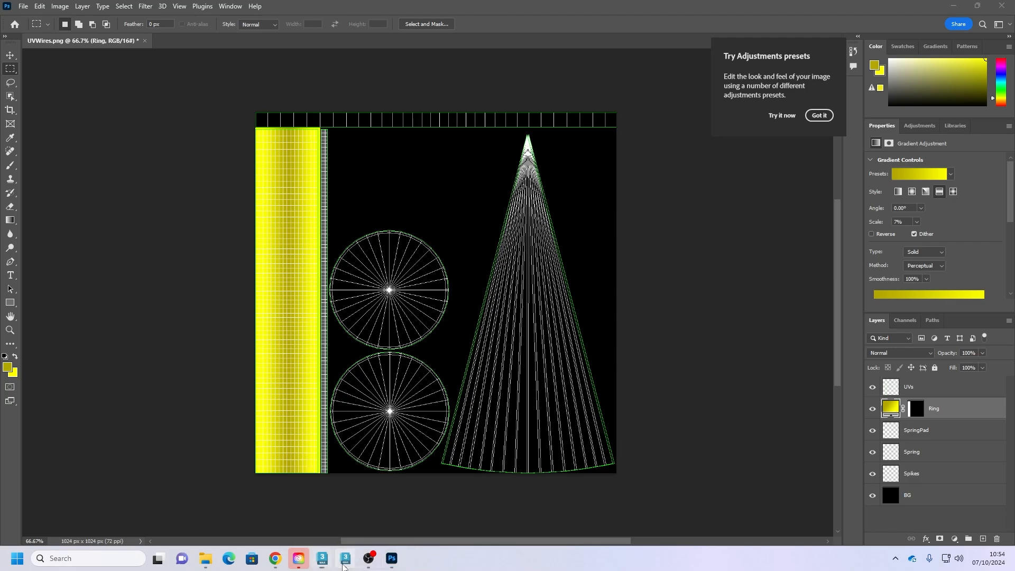
click(344, 559)
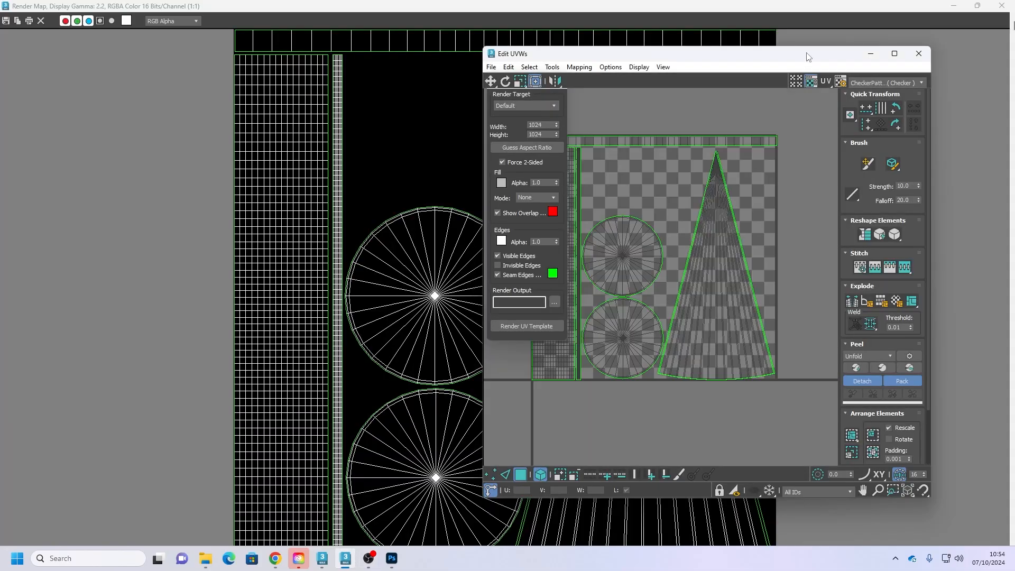
click(917, 54)
click(953, 6)
click(953, 7)
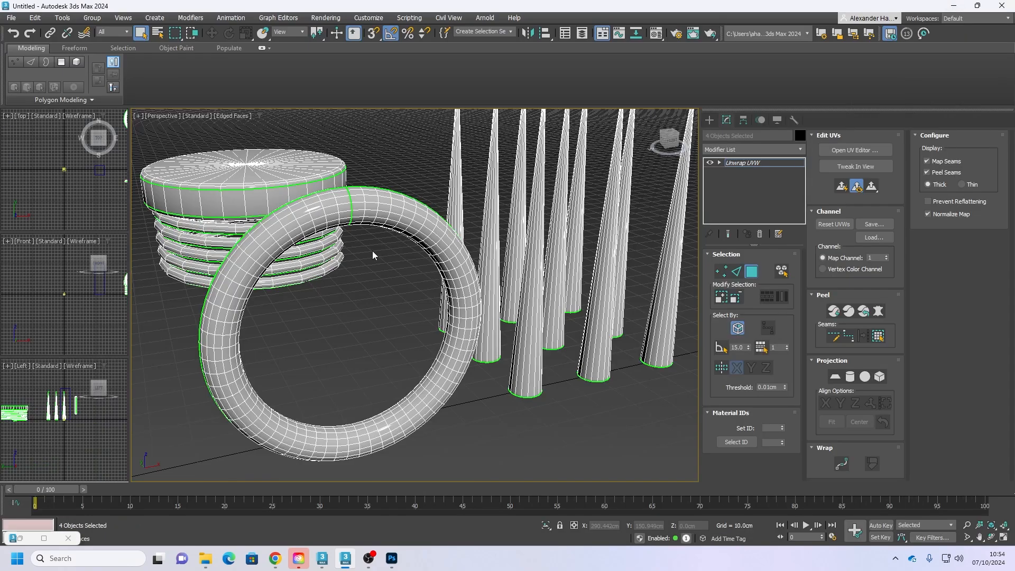
Step: Select a polygon near the top of the ring, check its location in the UV editor and return to Photoshop
scroll(374, 255, up, 2)
click(419, 232)
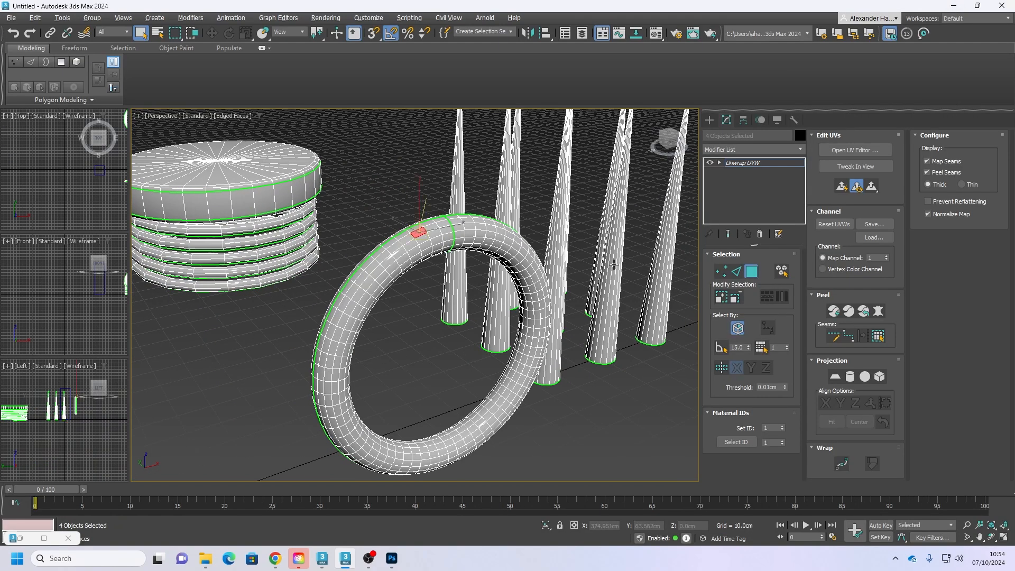
click(855, 150)
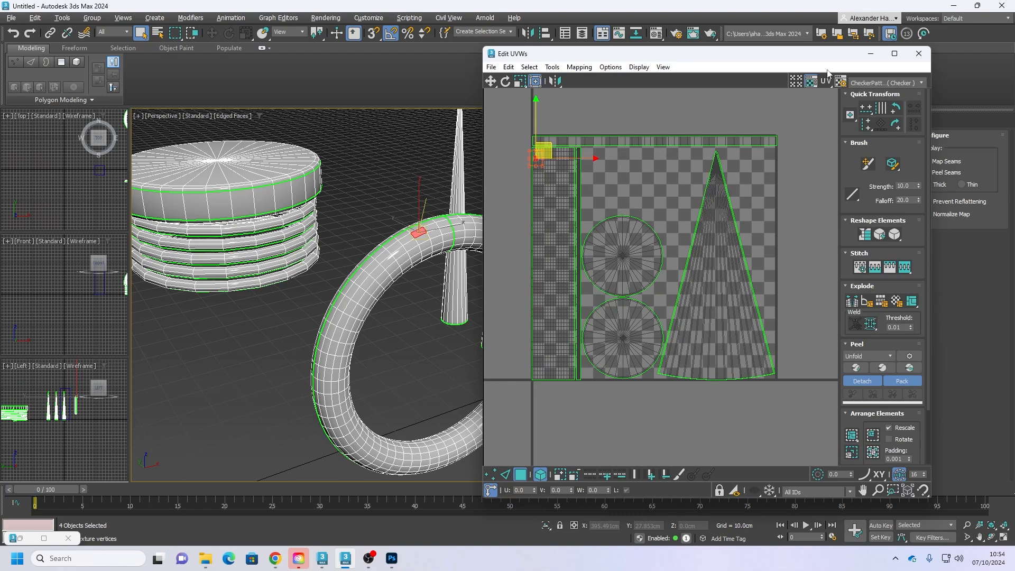
click(870, 55)
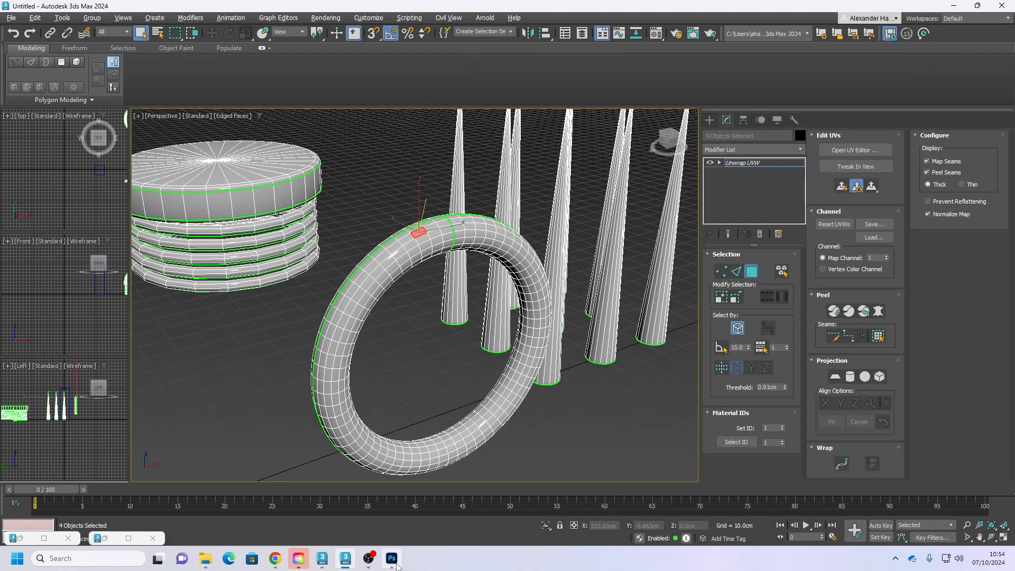
click(392, 559)
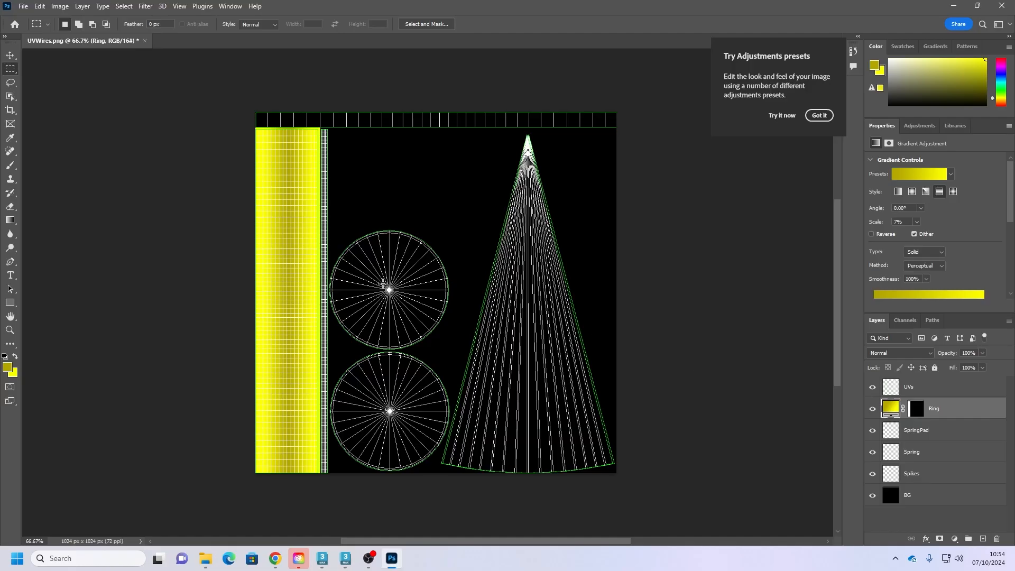
Step: Add a new empty layer above the Ring layer and activate the Brush tool
scroll(281, 213, left, 3)
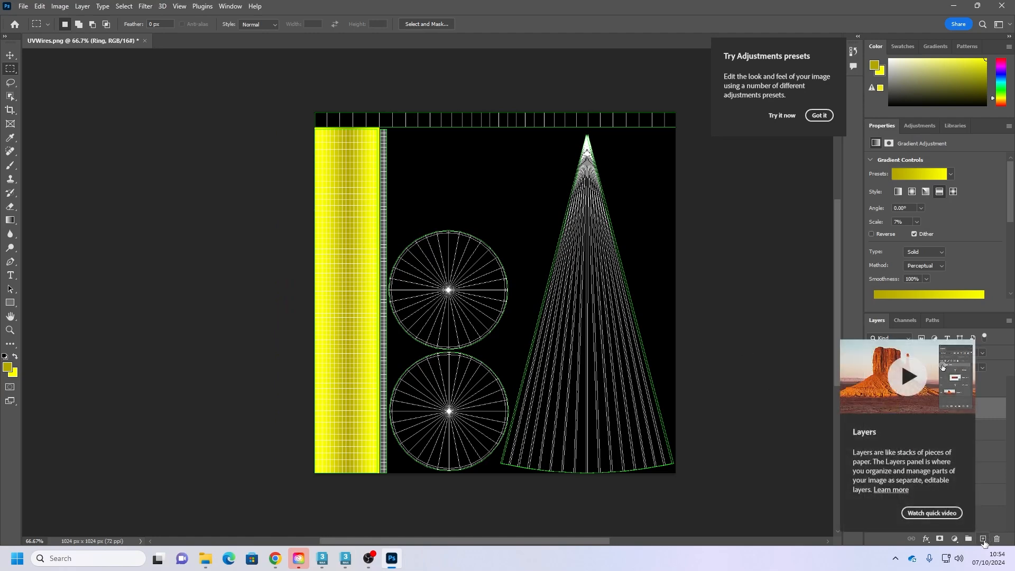
click(983, 539)
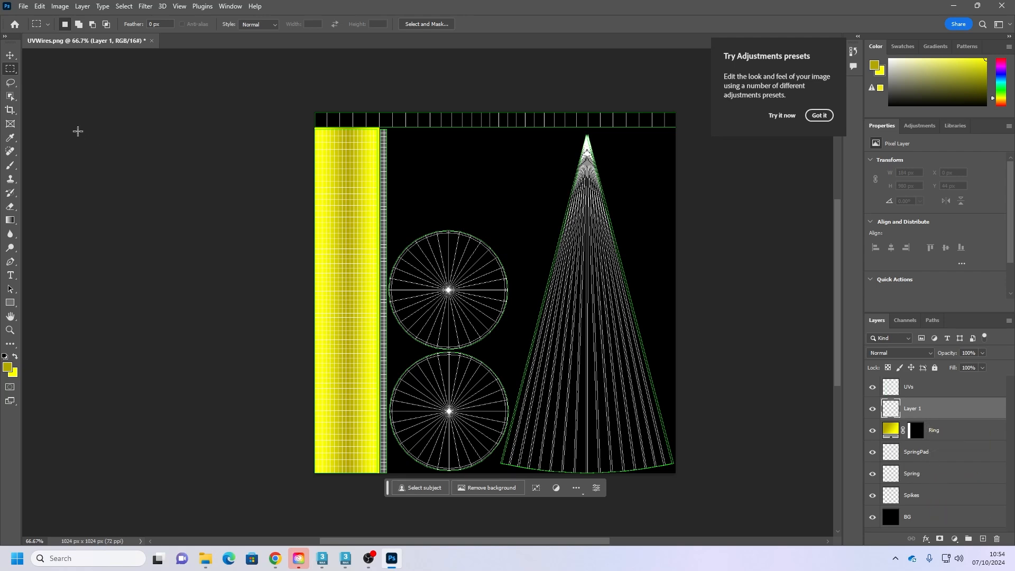
click(11, 167)
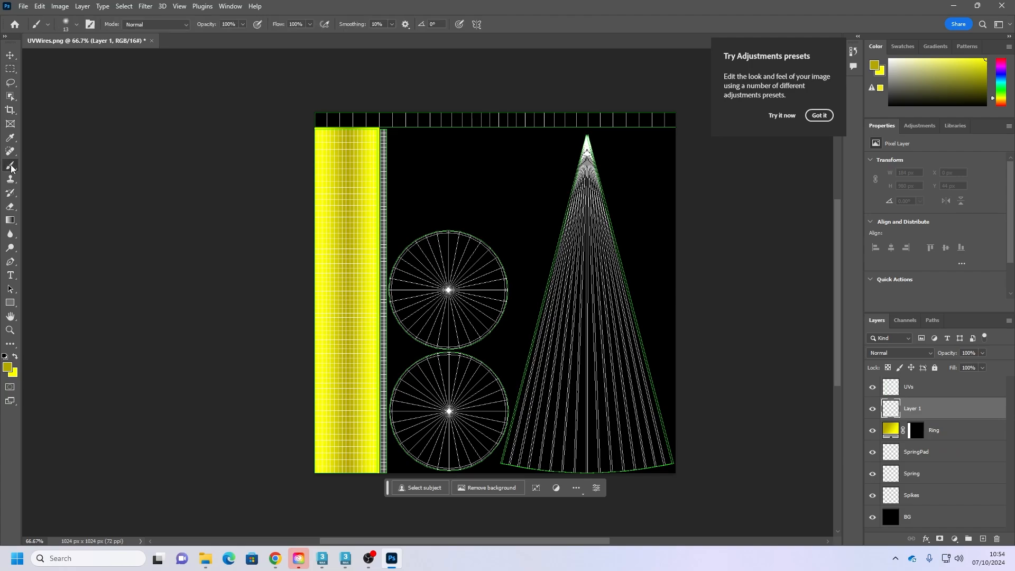
Step: Paint a straight soft white highlight with a 35 px brush down the upper left of the ring strip, about 181 px tall overall
key(ctrl+plus)
key(ctrl+plus)
key(ctrl+plus)
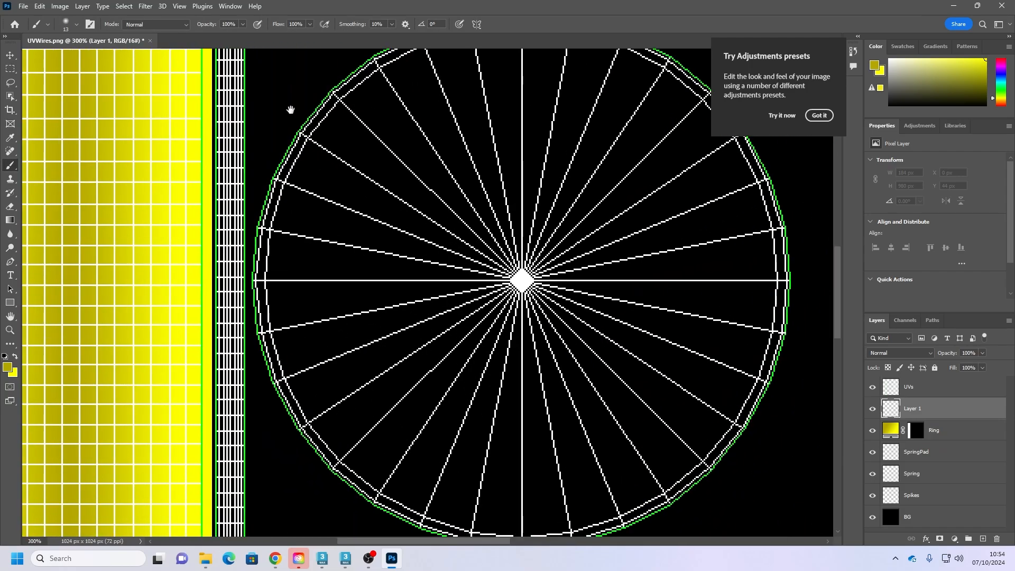
drag(291, 109, 442, 322)
drag(355, 116, 444, 328)
drag(381, 211, 456, 386)
key(bracketright)
key(bracketright)
key(bracketright)
key(bracketright)
key(bracketright)
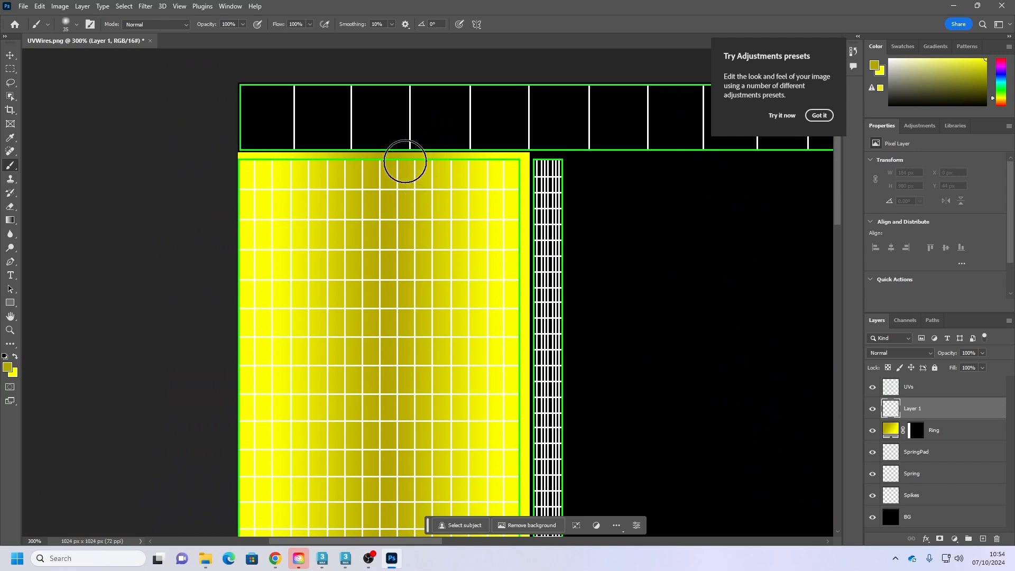
key(d)
click(15, 358)
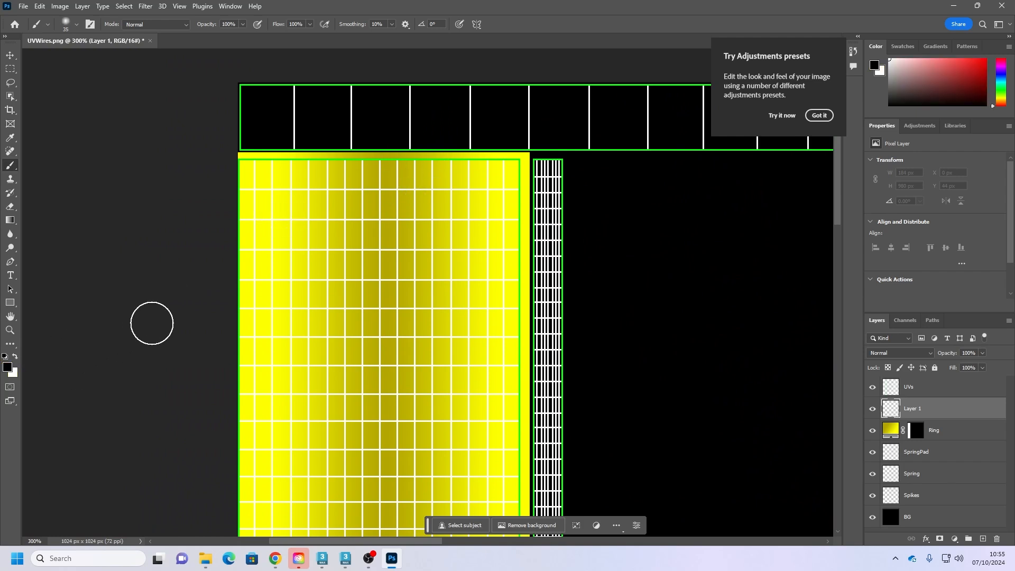
click(280, 198)
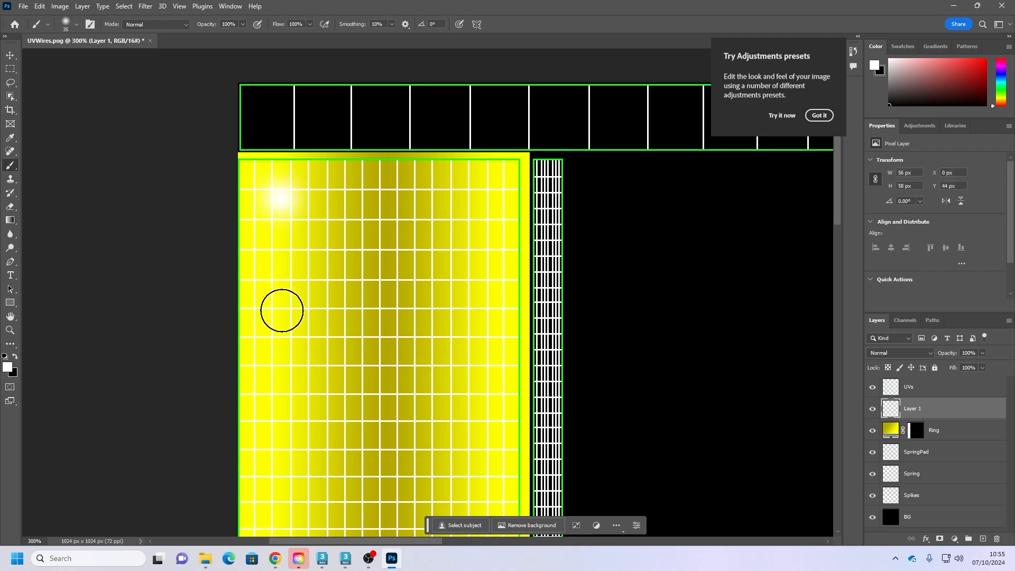
shift+click(283, 403)
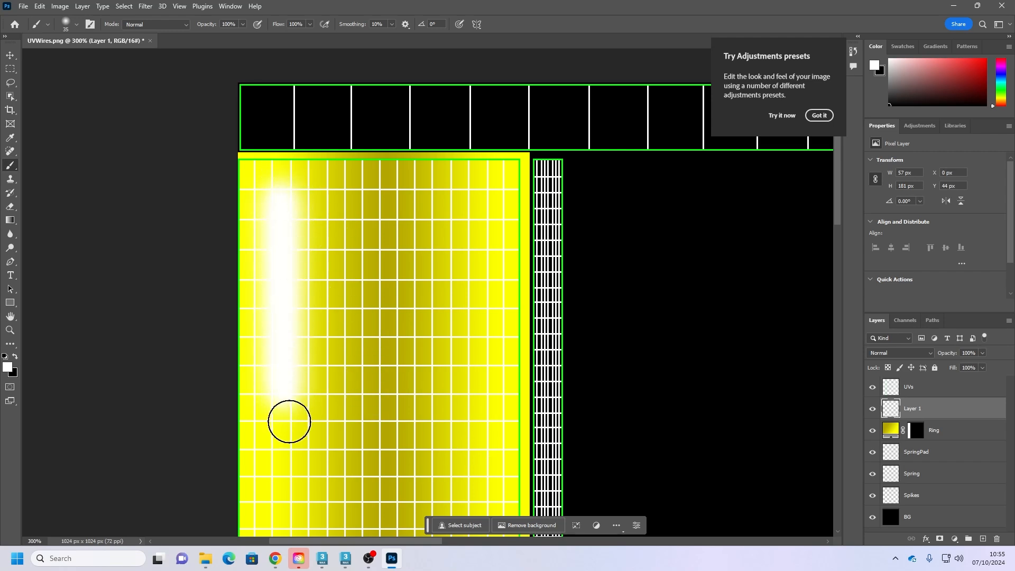
Step: Paint a second straight vertical white highlight near the lower right end of the ring strip
scroll(288, 379, down, 2)
scroll(288, 379, down, 2)
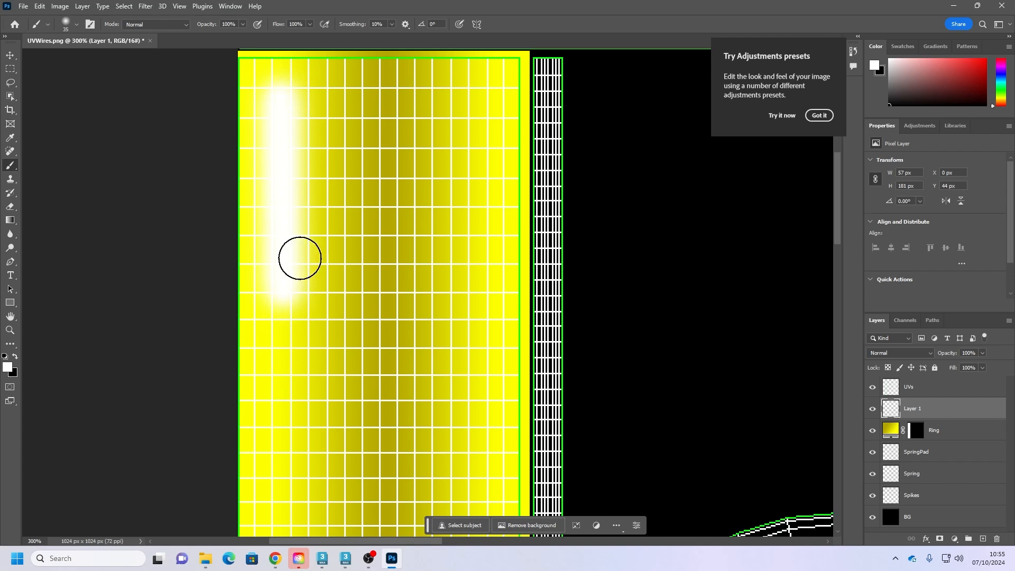
scroll(295, 222, up, 2)
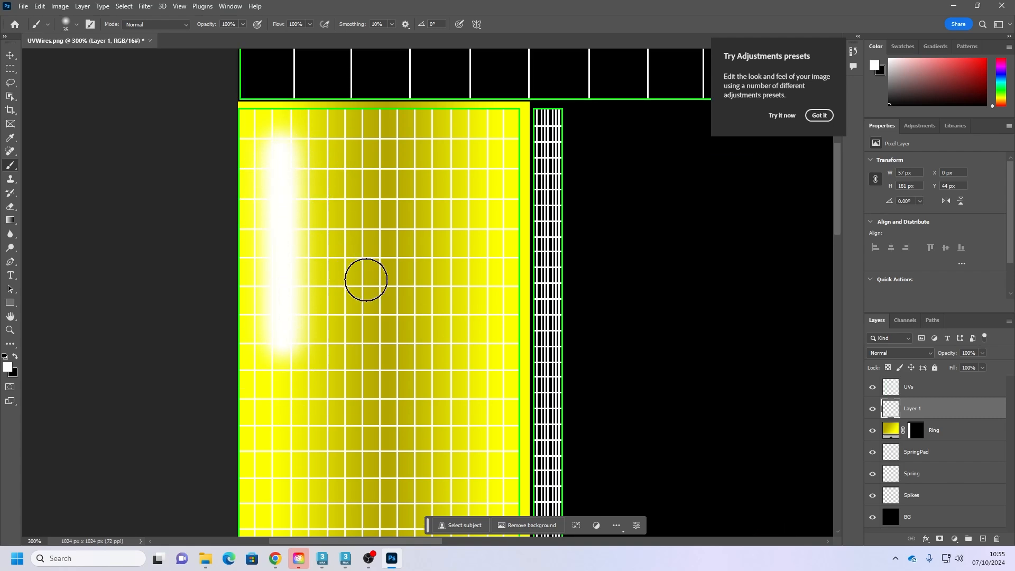
scroll(373, 283, down, 2)
key(ctrl+minus)
key(ctrl+minus)
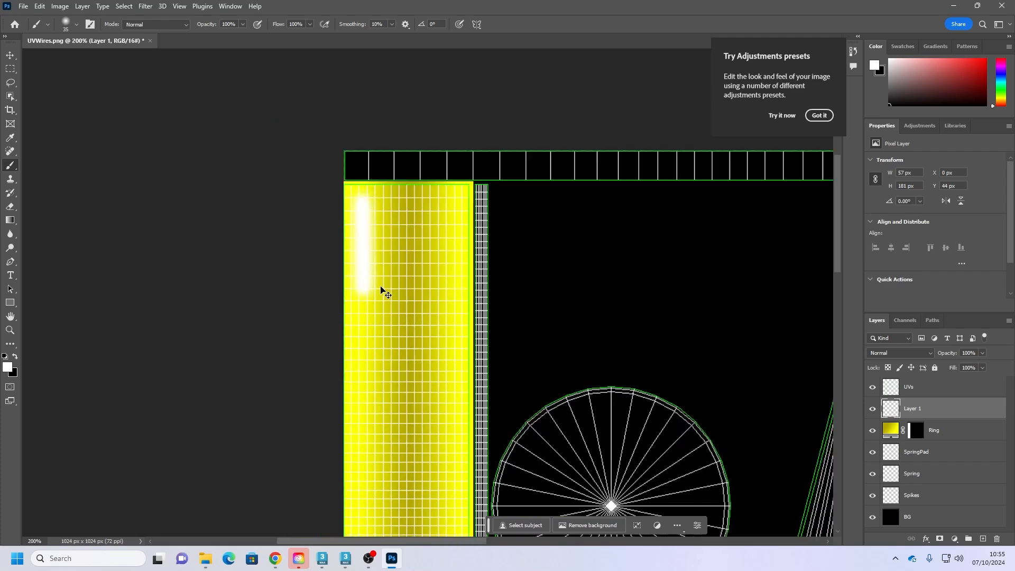
scroll(465, 310, down, 5)
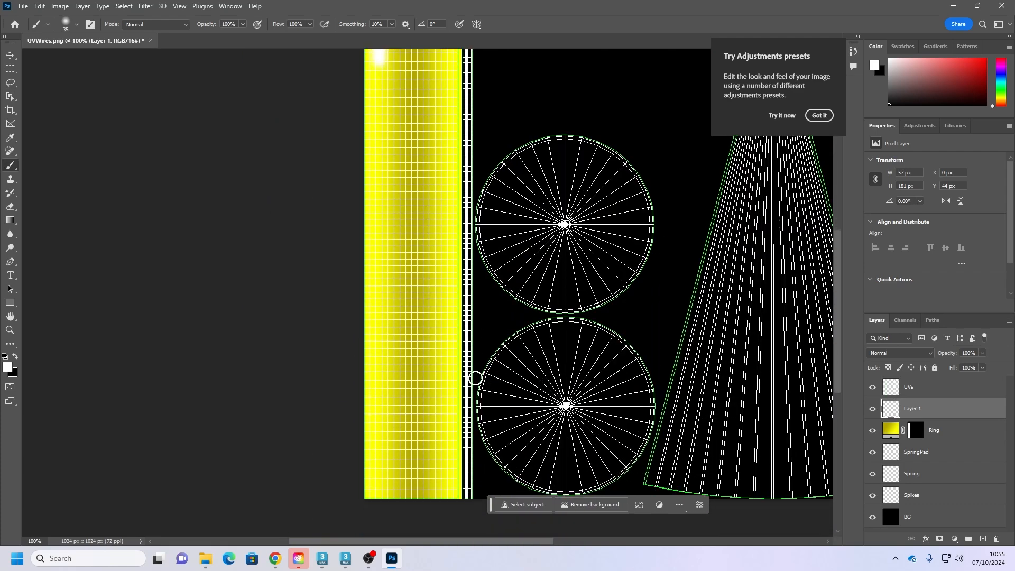
click(444, 466)
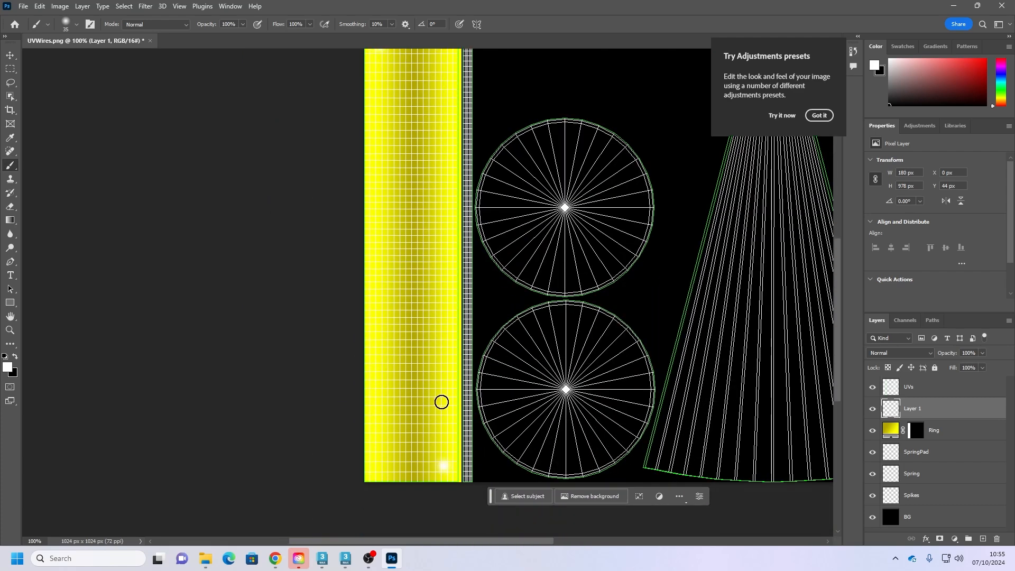
click(444, 394)
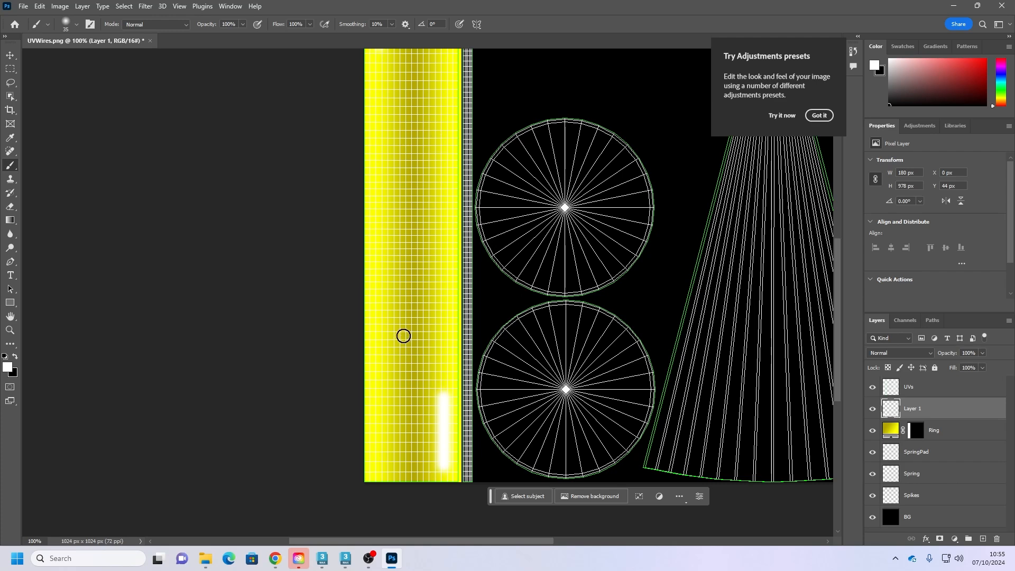
Step: Rename the highlight layer RingReflections and toggle its visibility off and on to compare
scroll(405, 333, up, 3)
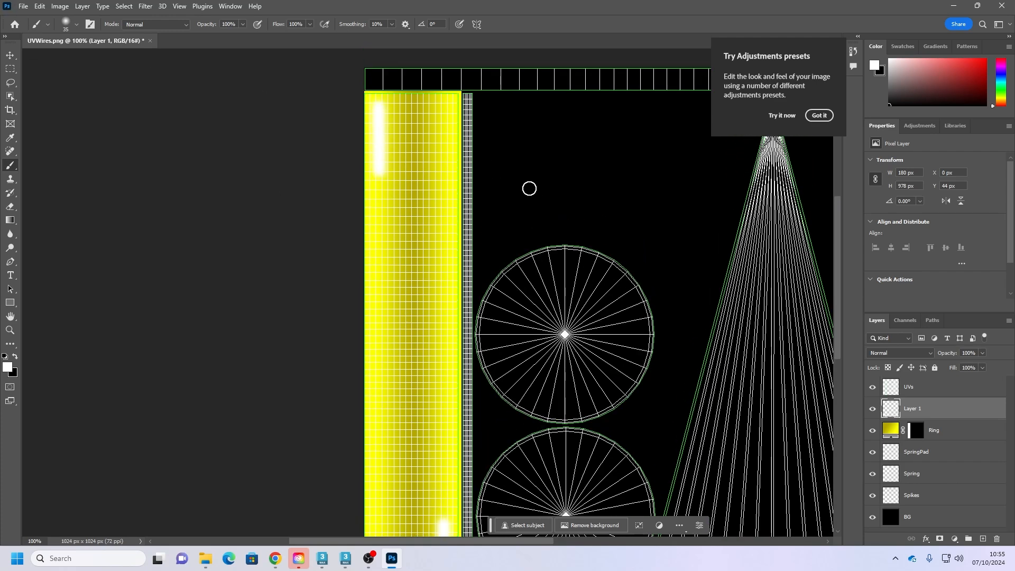
double_click(914, 409)
text(RingReflections)
key(Return)
click(872, 410)
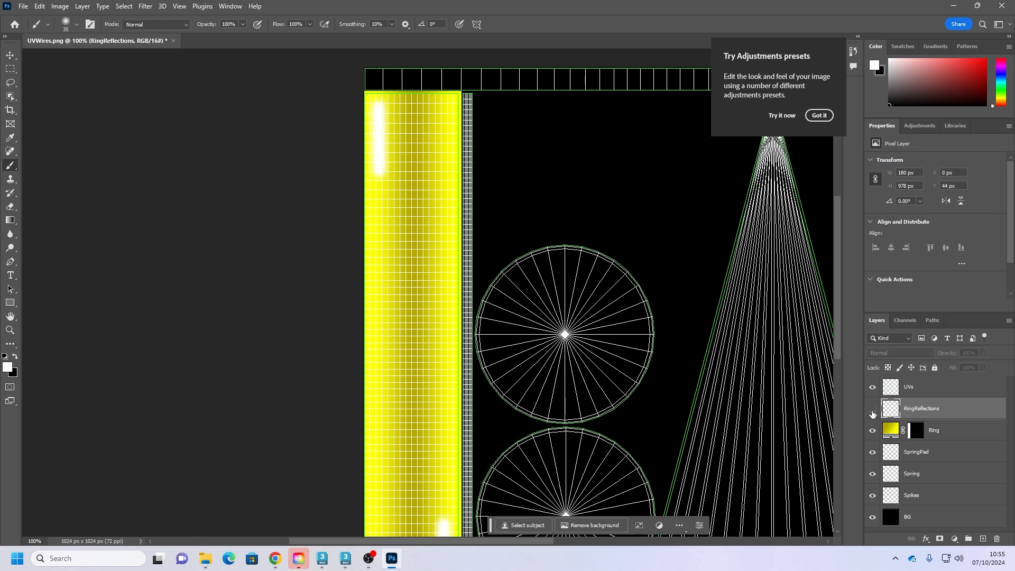
click(872, 409)
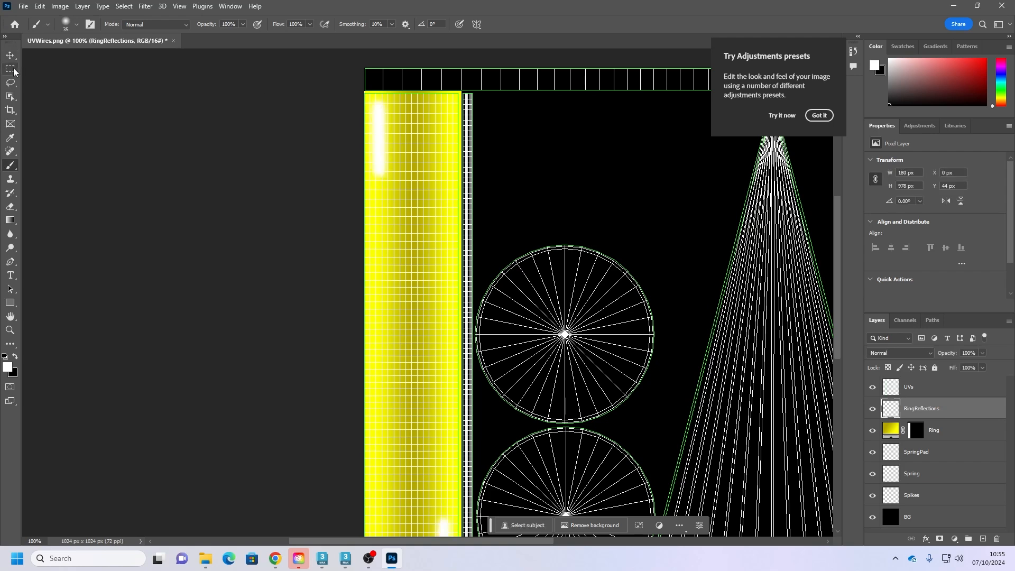
Step: Make SpringPad the active layer and switch to the Elliptical Marquee tool
click(11, 69)
scroll(192, 211, down, 1)
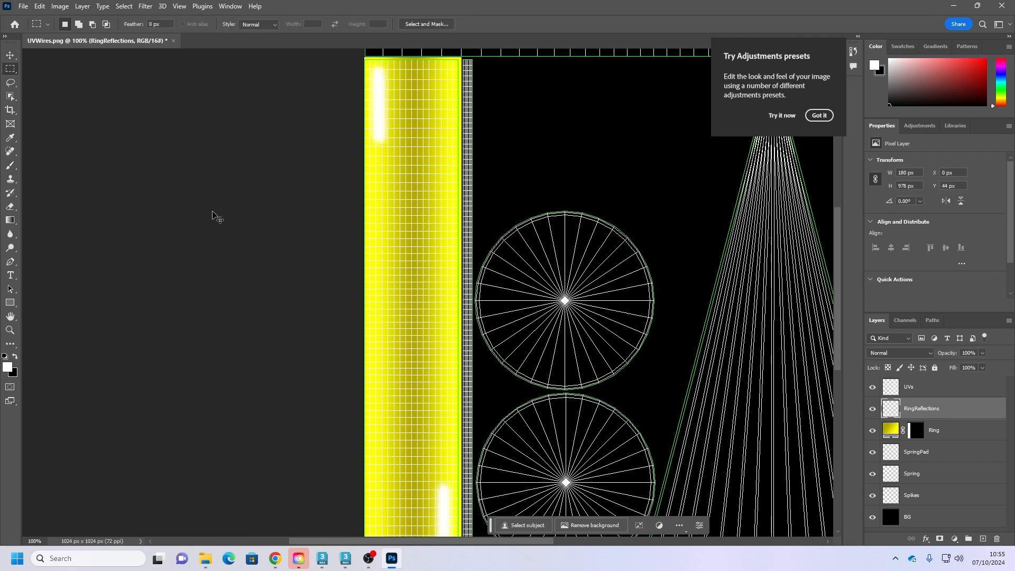
scroll(217, 216, right, 3)
click(919, 453)
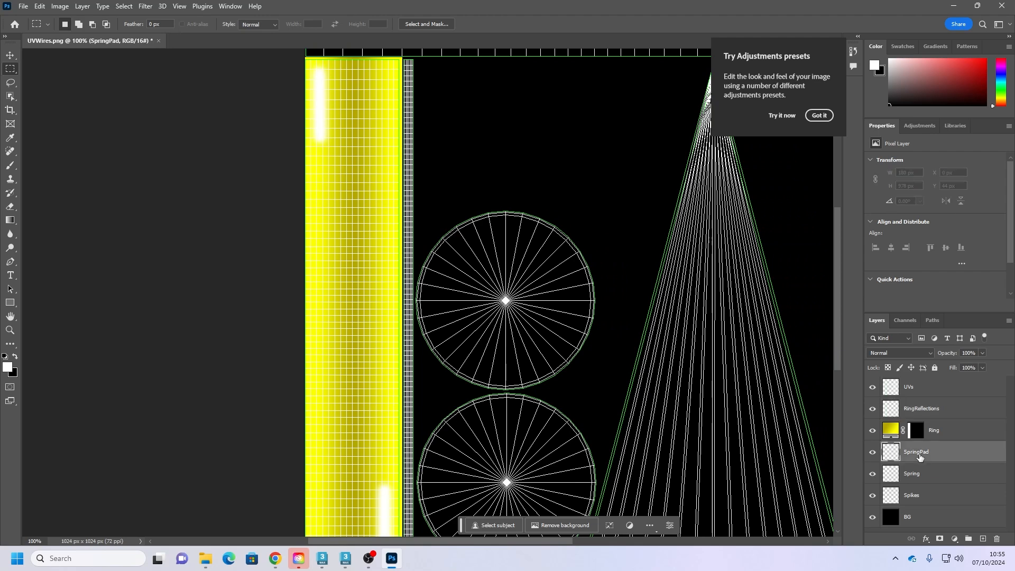
scroll(446, 240, down, 3)
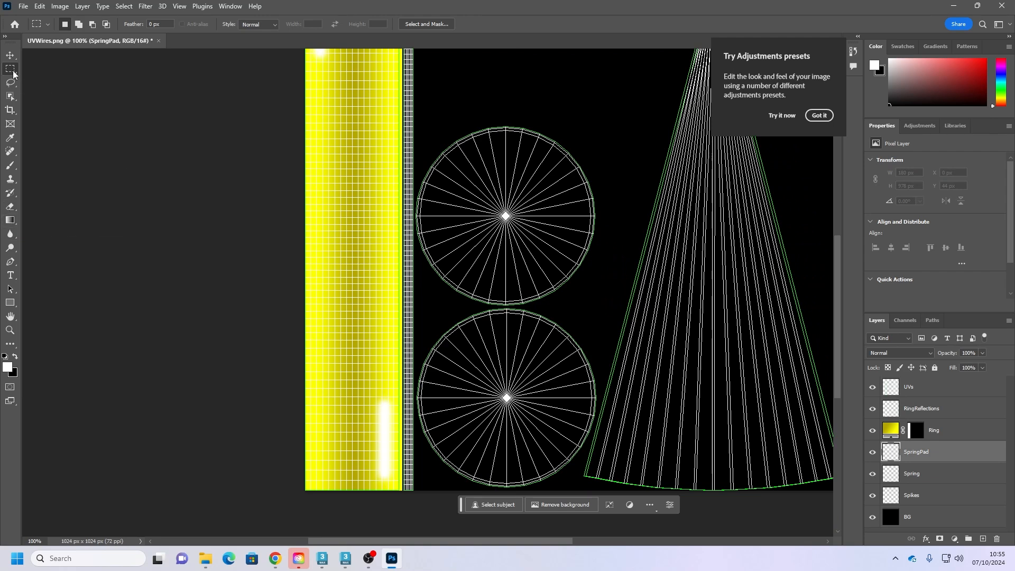
right_click(13, 74)
click(53, 78)
Step: Try to select both spring pad discs with elliptical selections drawn outward from their centres
shift+drag(506, 398, 586, 339)
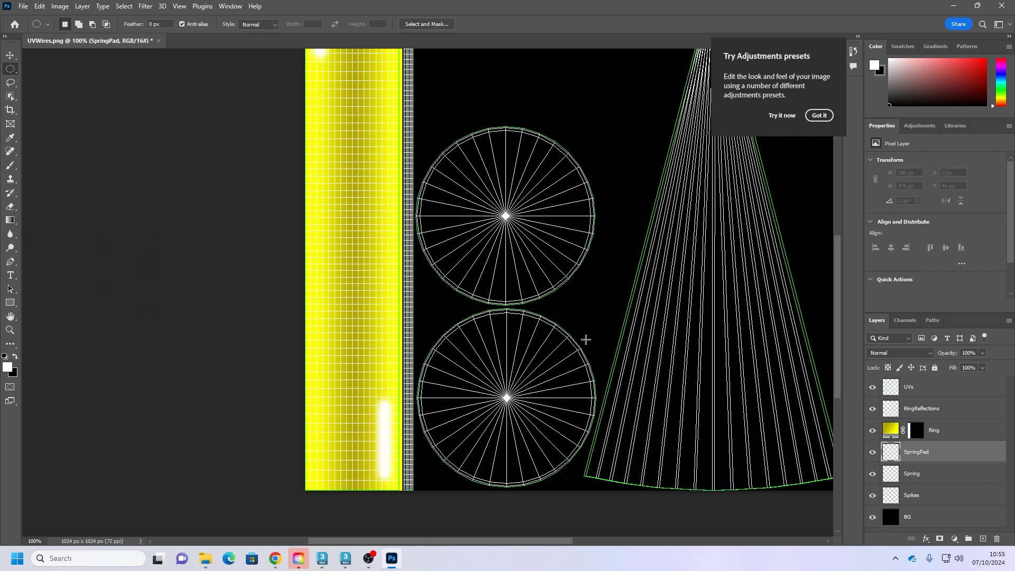
click(534, 381)
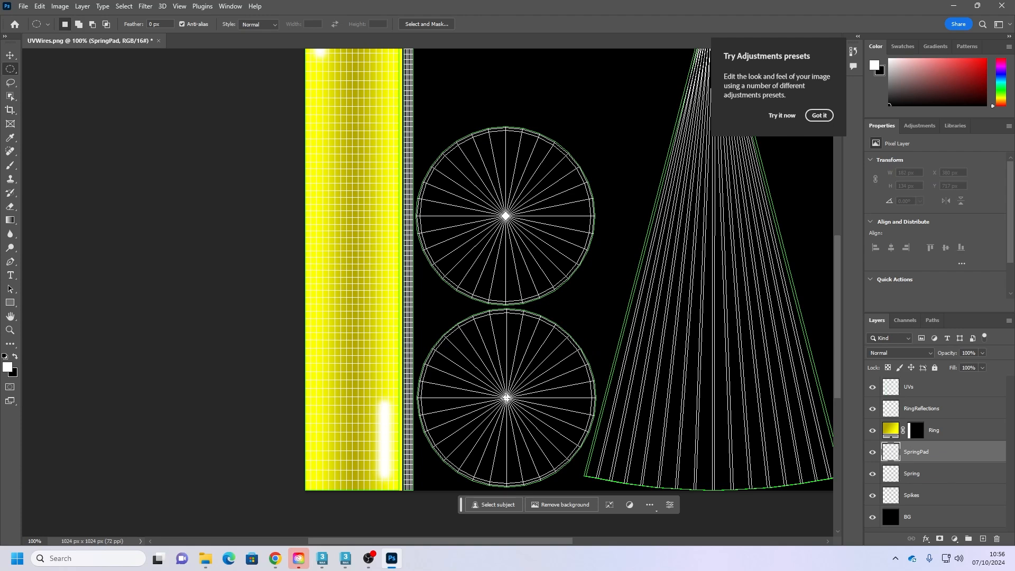
alt+drag(506, 397, 604, 307)
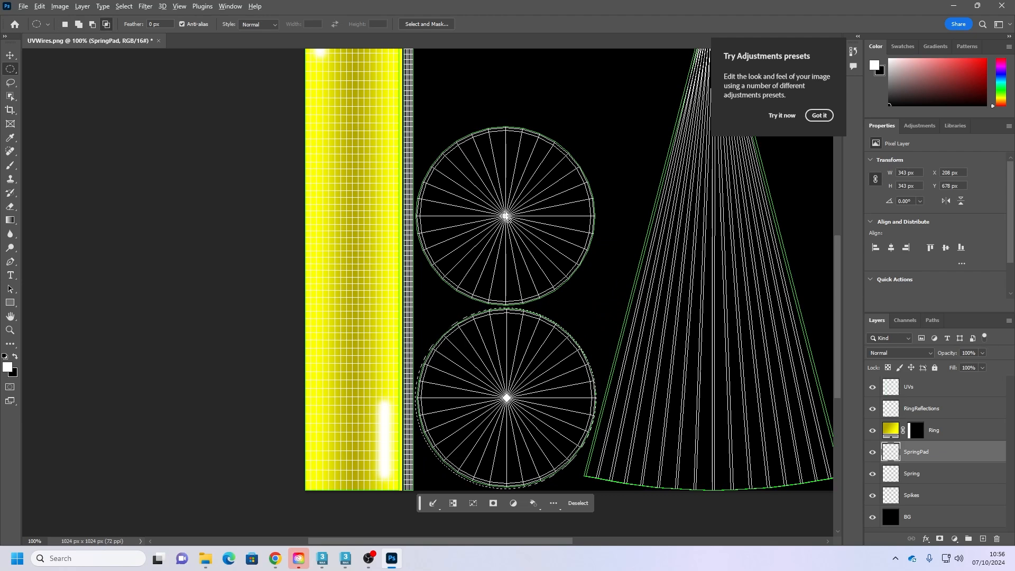
alt+shift+drag(506, 216, 591, 148)
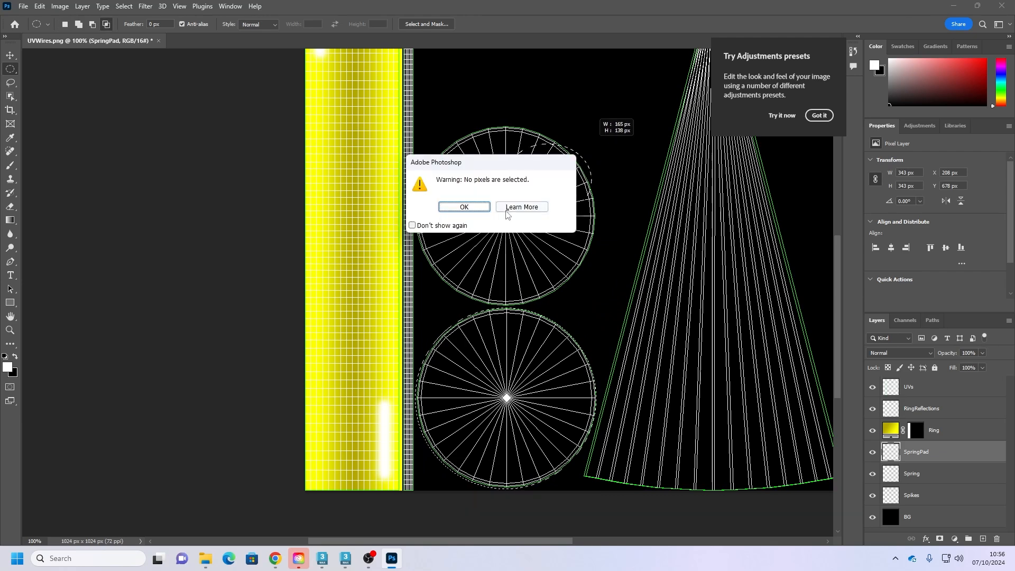
click(482, 208)
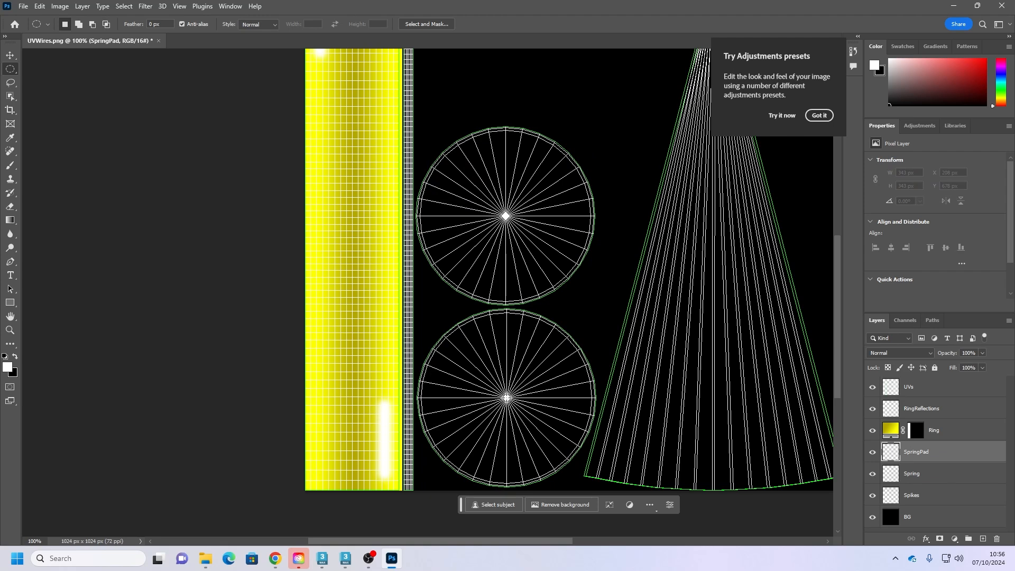
Step: Select the lower spring pad disc with a circular selection about 343 px across, drawn from its centre
alt+shift+drag(507, 397, 596, 271)
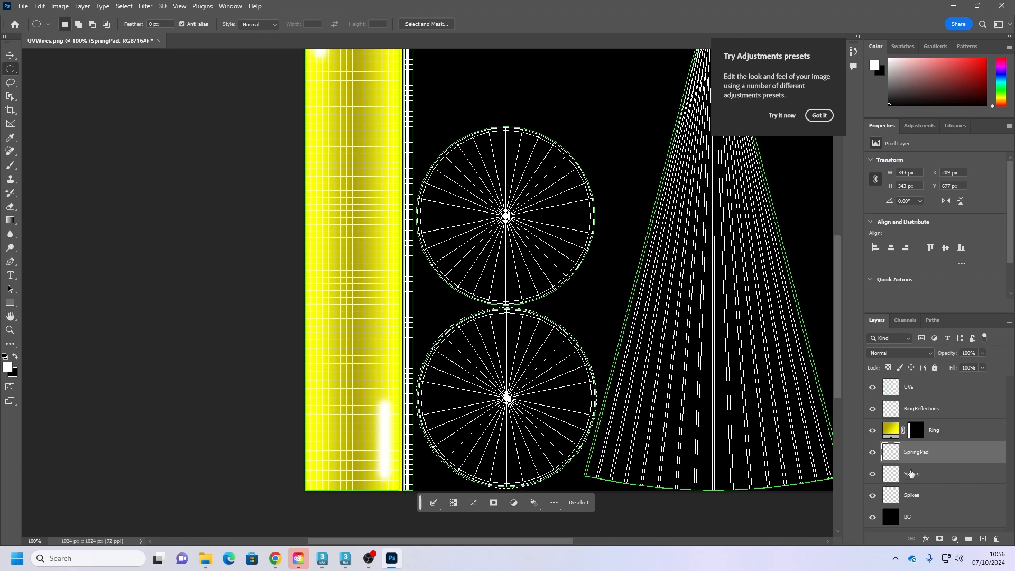
Step: Set the background colour to a slightly softened red, about #ea1717, and return to the Elliptical Marquee tool
mouse_move(967, 68)
mouse_down()
mouse_move(987, 60)
mouse_move(983, 70)
mouse_up()
click(880, 71)
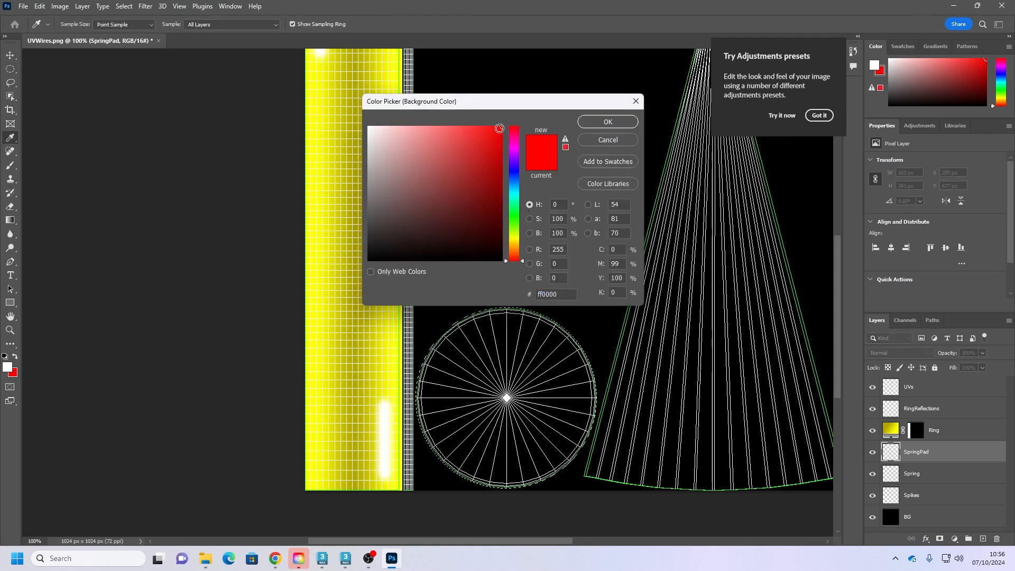
click(503, 130)
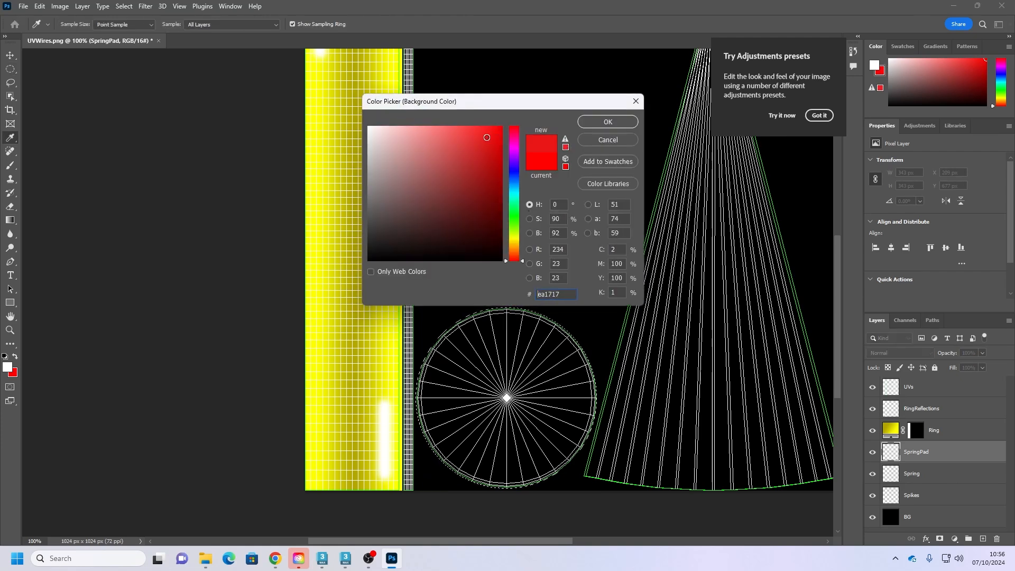
drag(487, 138, 489, 139)
click(601, 122)
key(m)
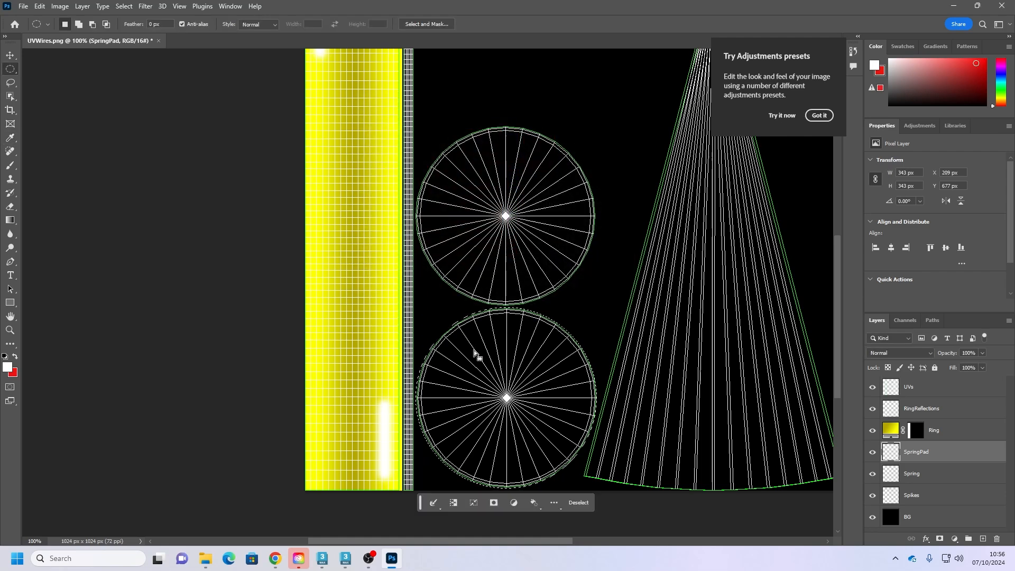
Step: Fill the selected lower spring pad disc with the red using the Paint Bucket, swapping it to the foreground and undoing the white fill
click(10, 220)
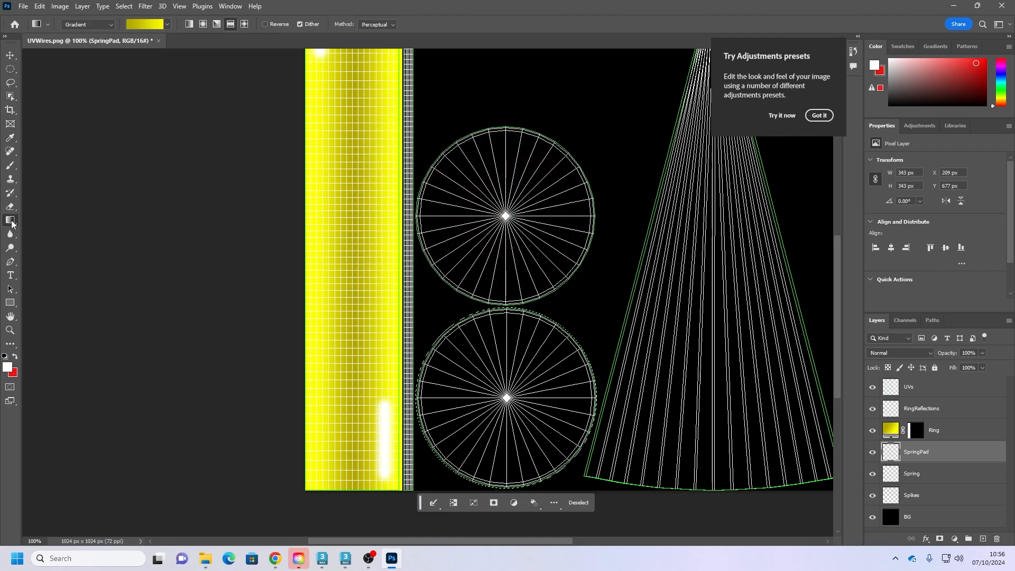
click(55, 231)
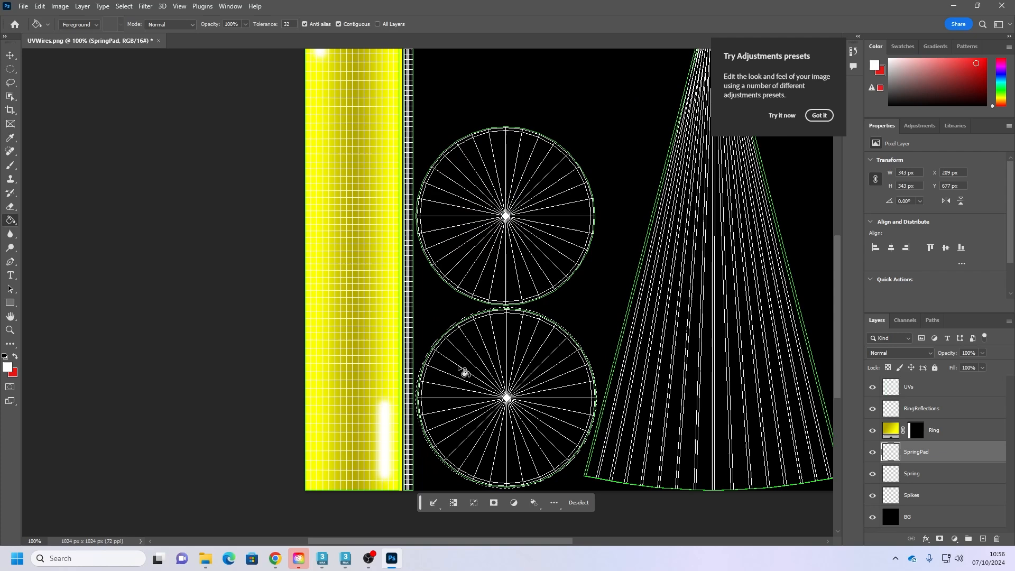
click(504, 364)
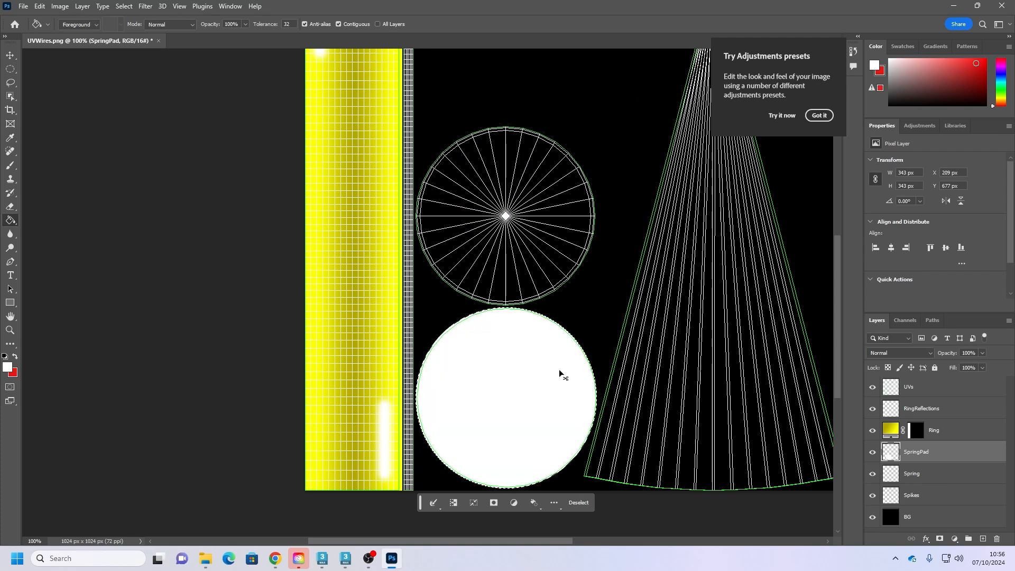
key(ctrl+z)
key(x)
click(534, 375)
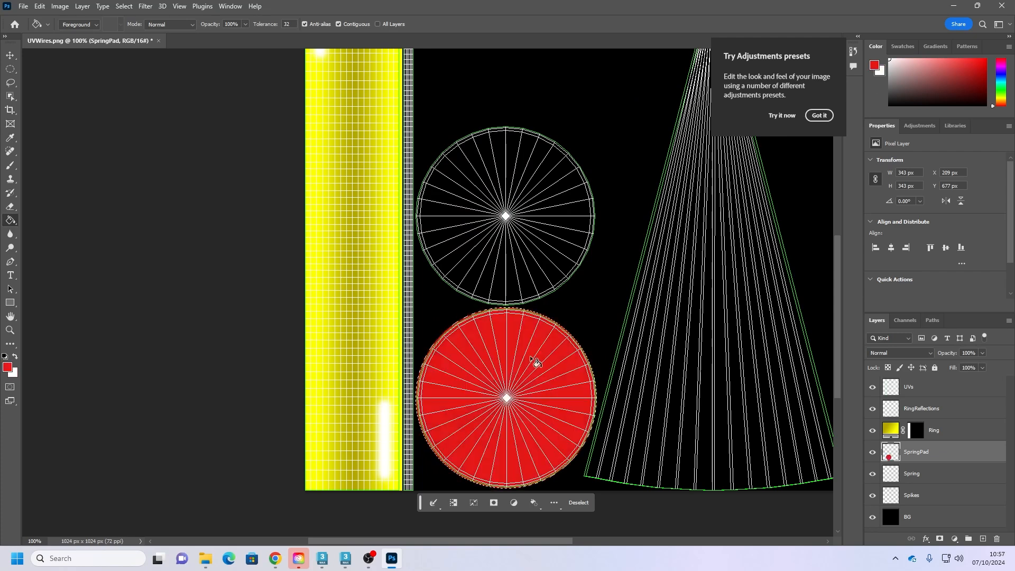
Step: Try to select the upper spring pad disc with an elliptical selection started at its centre
click(10, 69)
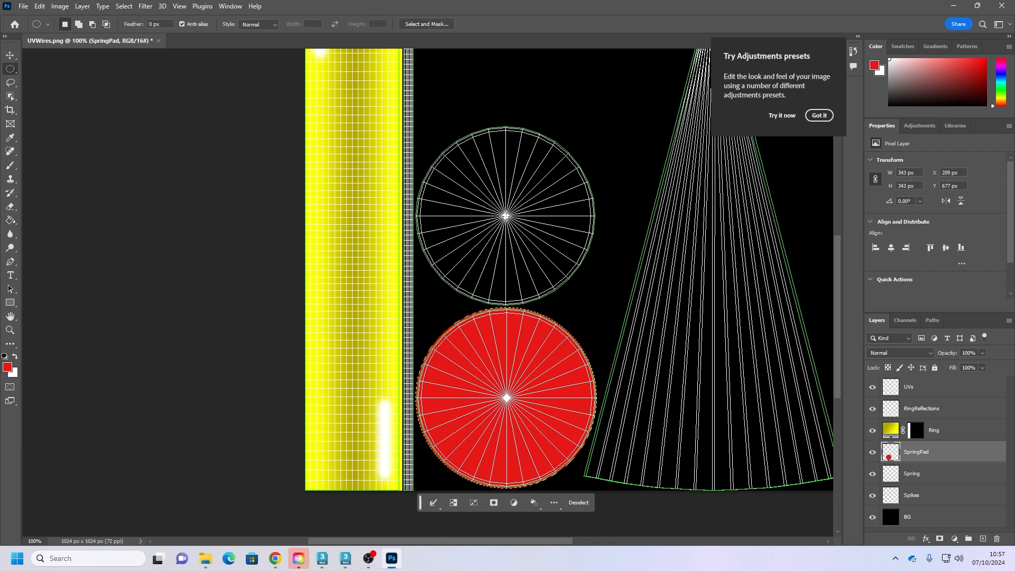
mouse_move(506, 216)
shift+mouse_down()
mouse_move(550, 249)
mouse_move(502, 217)
mouse_move(521, 225)
shift+mouse_up()
key(ctrl+d)
key(super)
key(super)
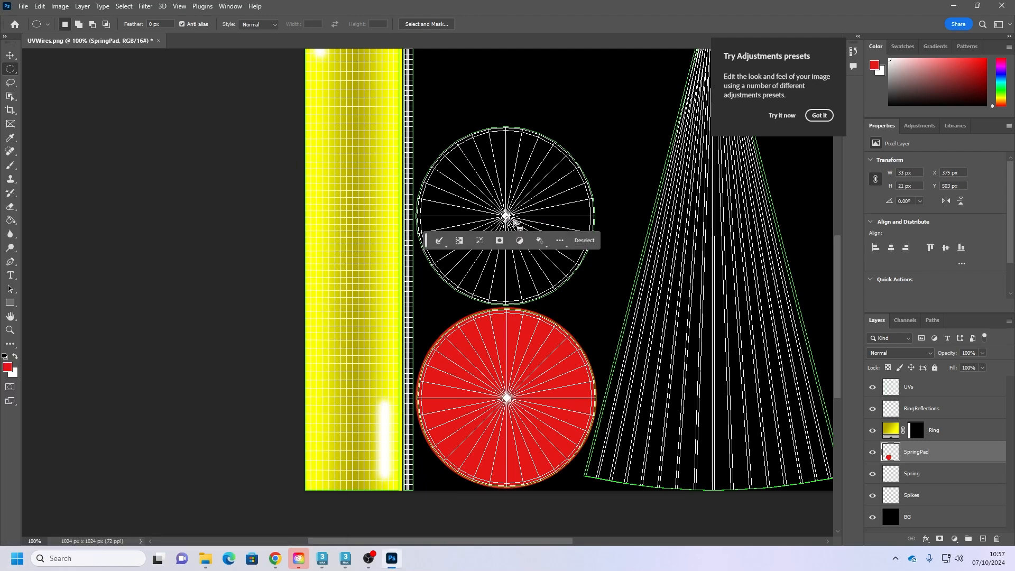
Step: Clear the selection, select the upper disc with a circle about 345 px wide, and fill it with red
key(ctrl+d)
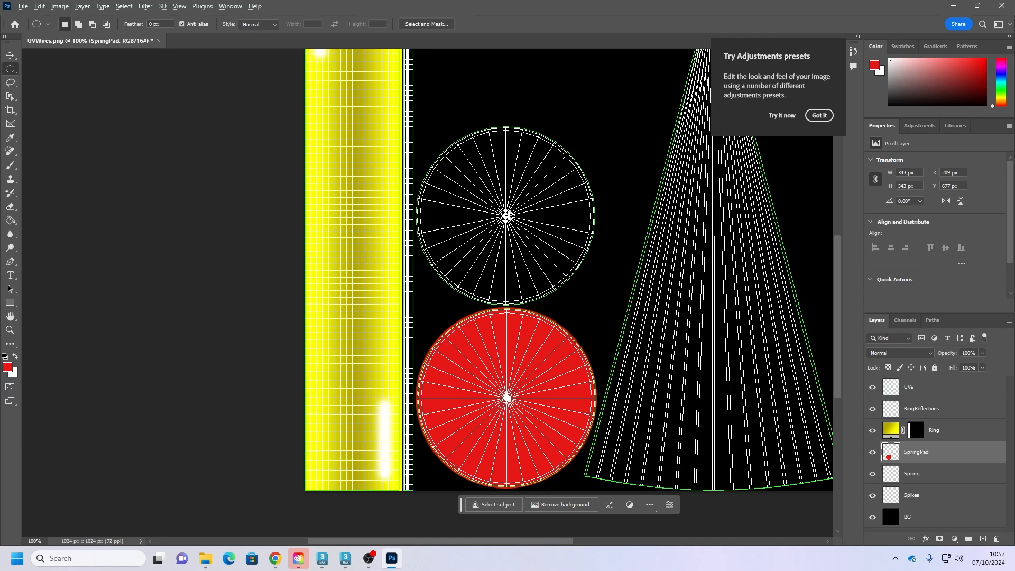
alt+shift+drag(506, 216, 613, 304)
key(g)
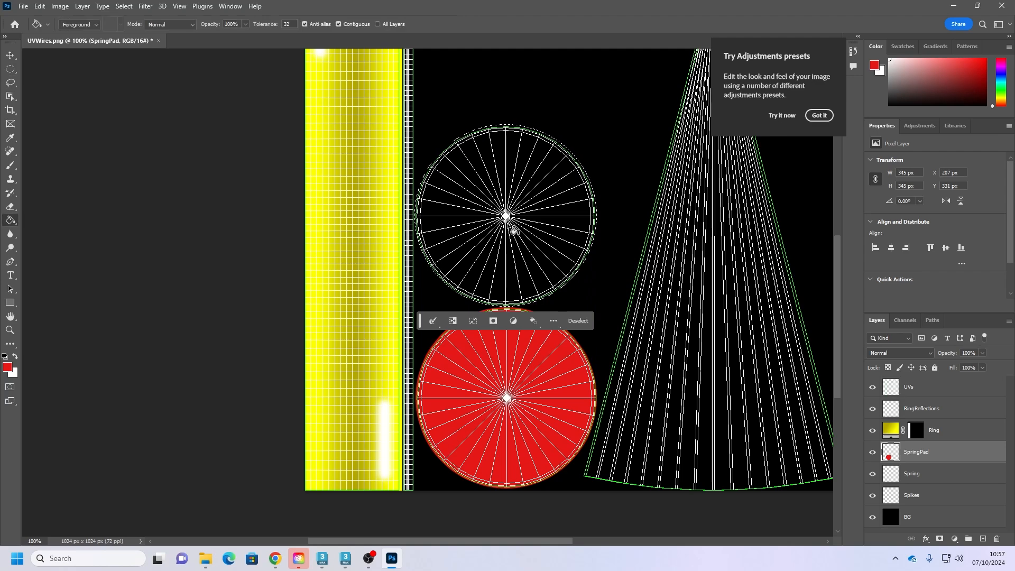
click(516, 232)
Step: Select the UV strip along the texture's top edge, 1024 by 45 px, and fill it with red
scroll(544, 245, up, 3)
scroll(548, 252, up, 3)
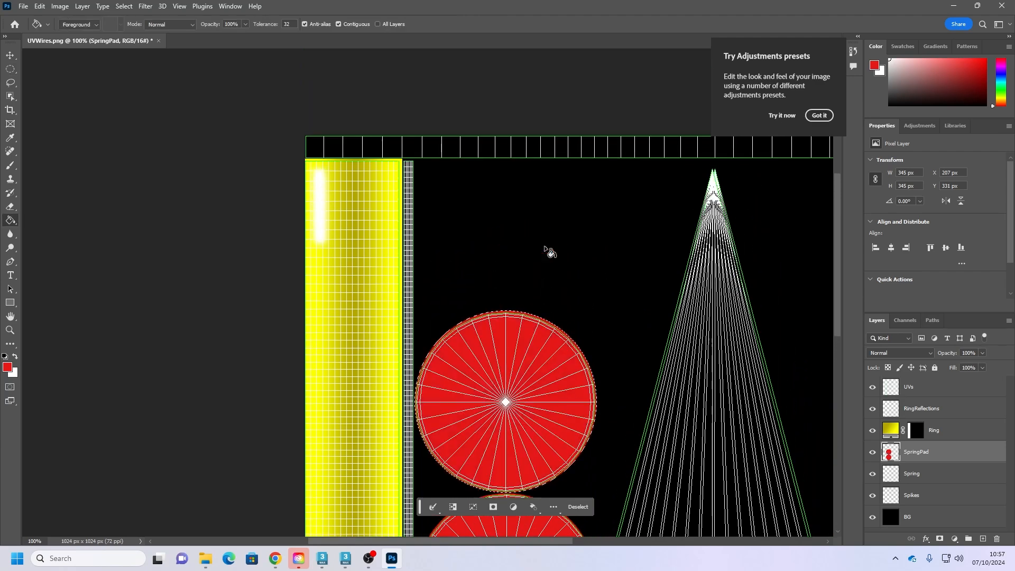
drag(10, 69, 30, 70)
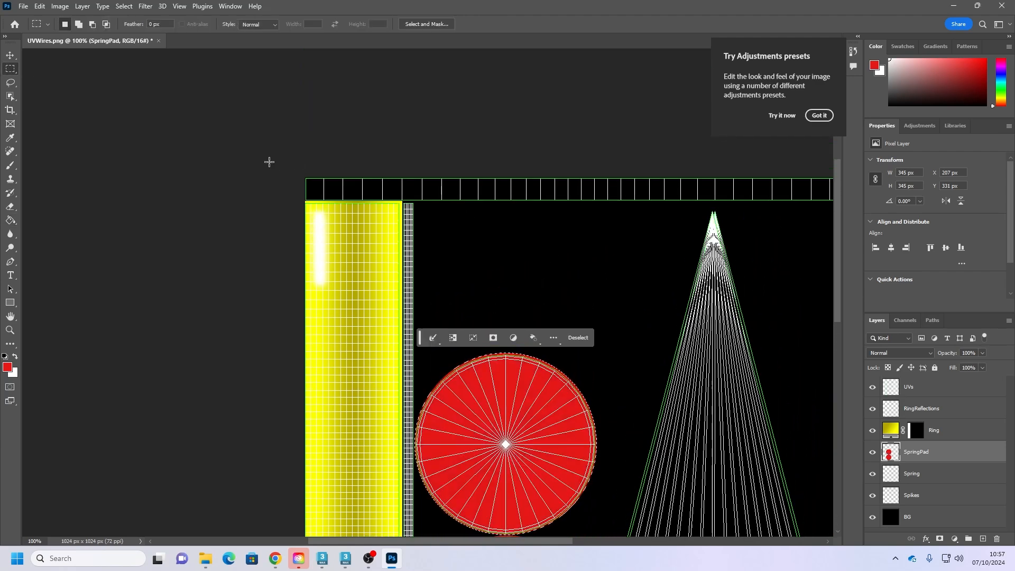
drag(301, 177, 571, 200)
key(g)
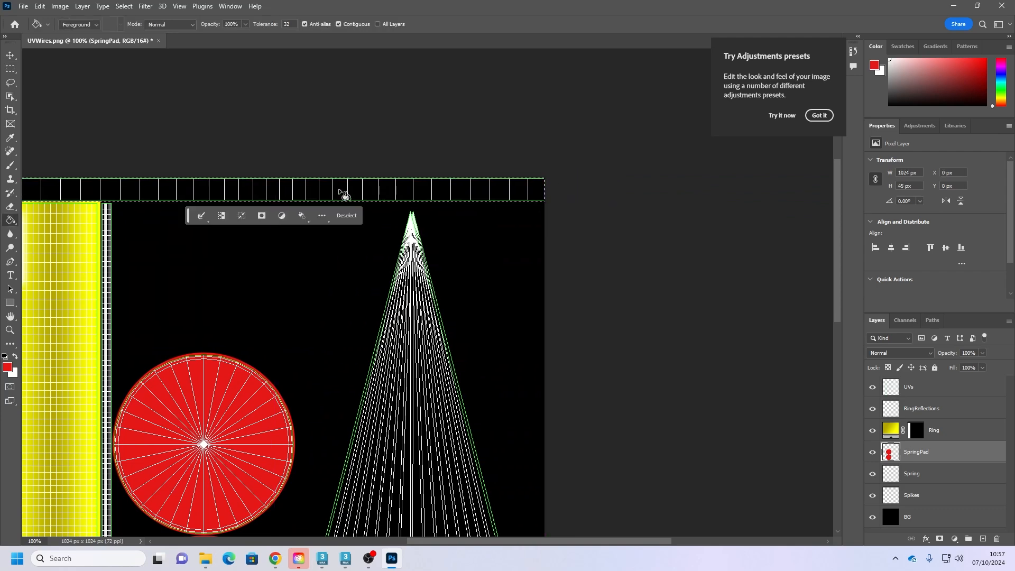
click(339, 192)
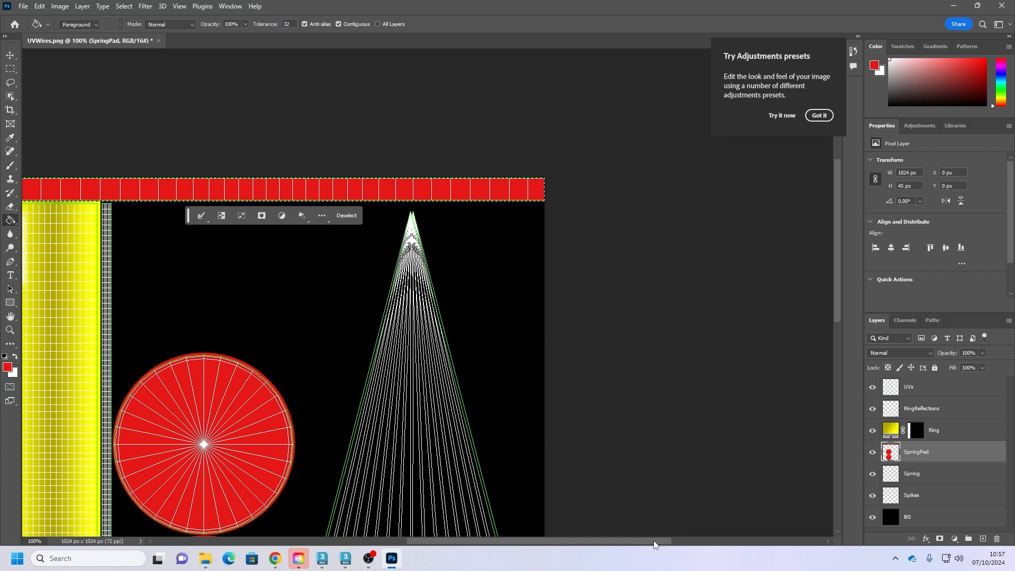
Step: Set the foreground colour to a darker shade of red
drag(661, 541, 587, 543)
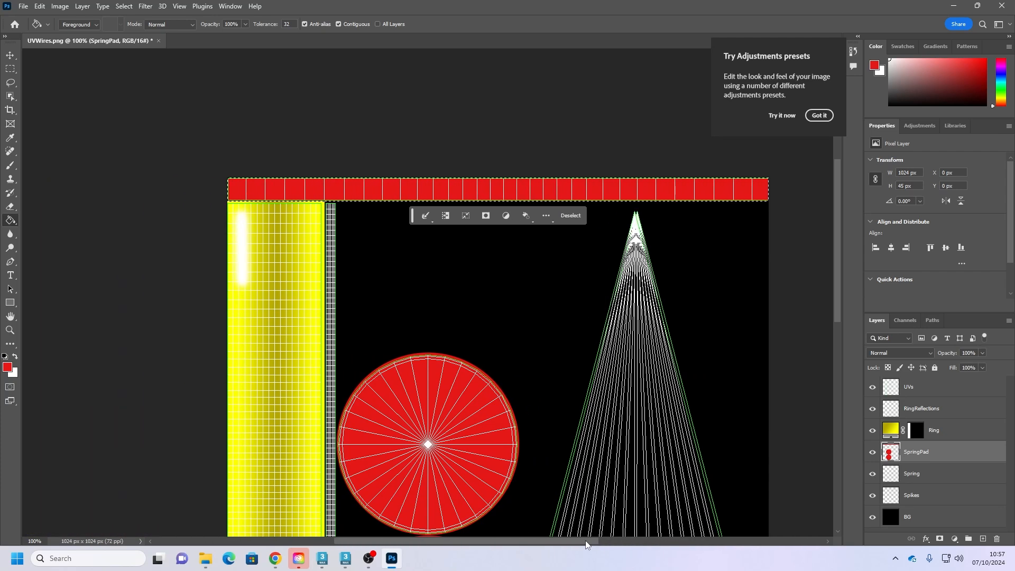
click(983, 78)
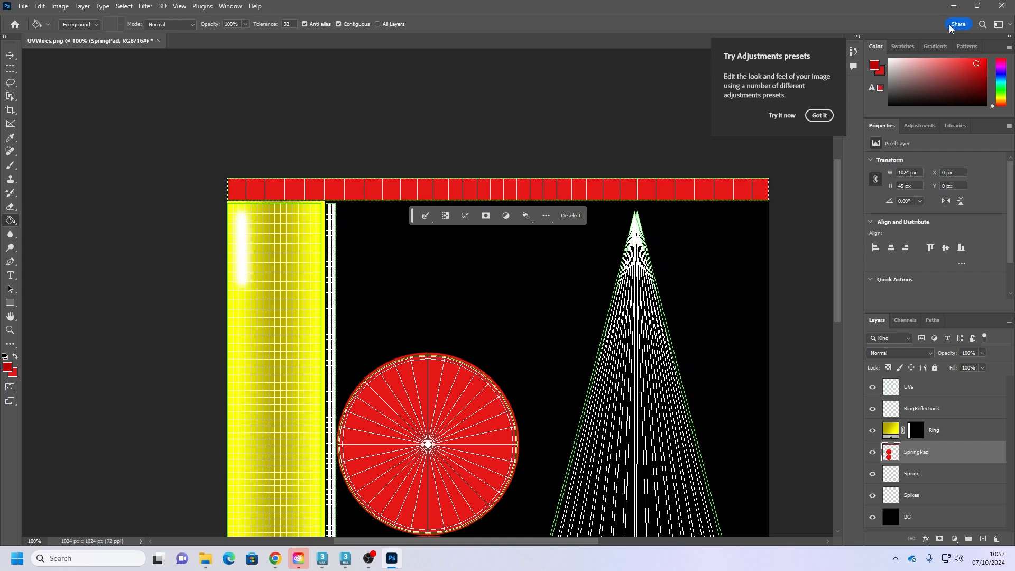
click(976, 66)
click(955, 61)
click(982, 72)
Step: Shade the lower edge of the red strip along its full length with a darker red 60 px soft brush stroke
click(10, 166)
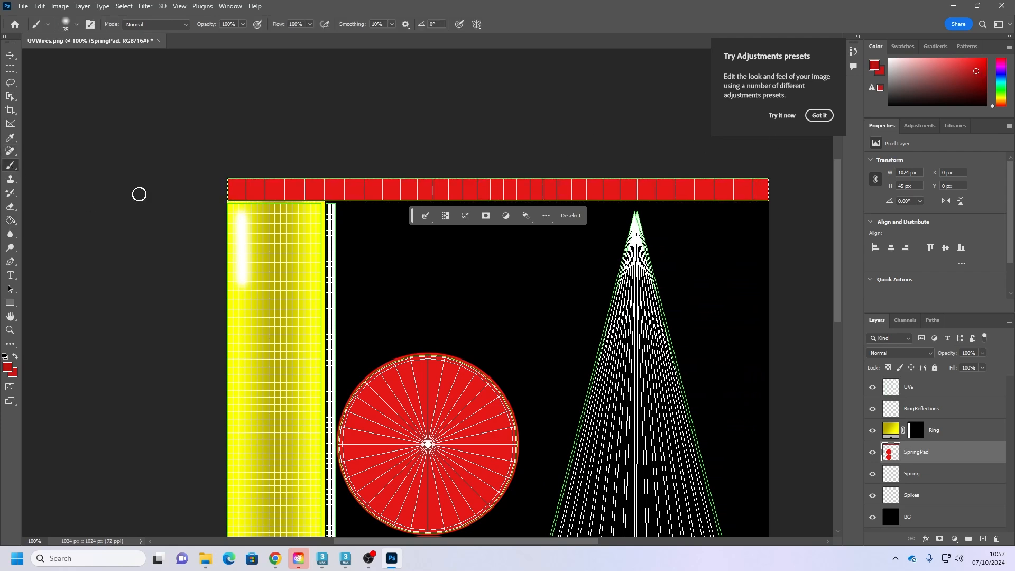
key(bracketright)
key(bracketright)
key(bracketright)
key(bracketright)
key(bracketright)
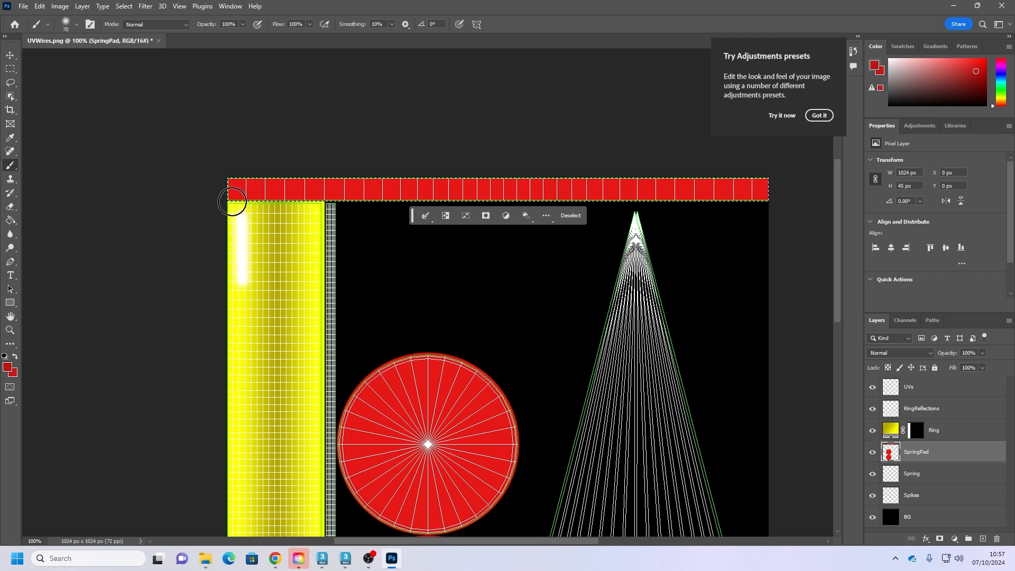
key(bracketright)
key(bracketright)
key(bracketright)
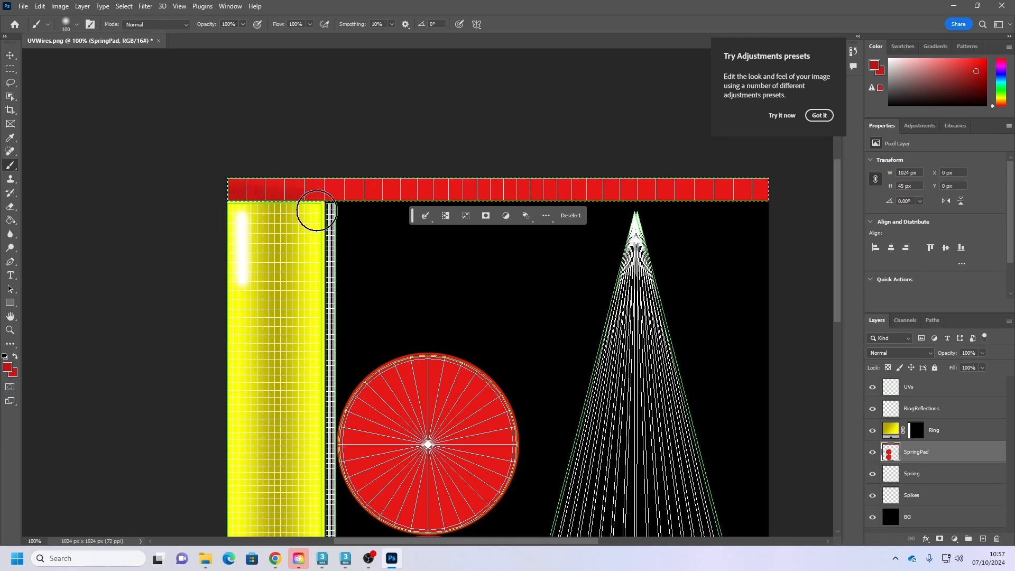
key(bracketleft)
key(bracketleft)
key(bracketleft)
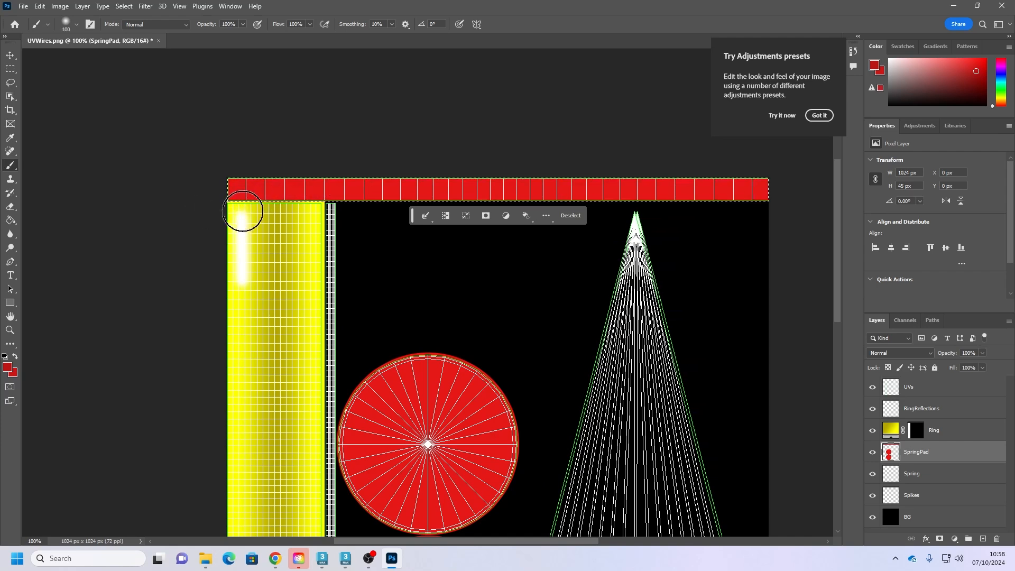
key(bracketleft)
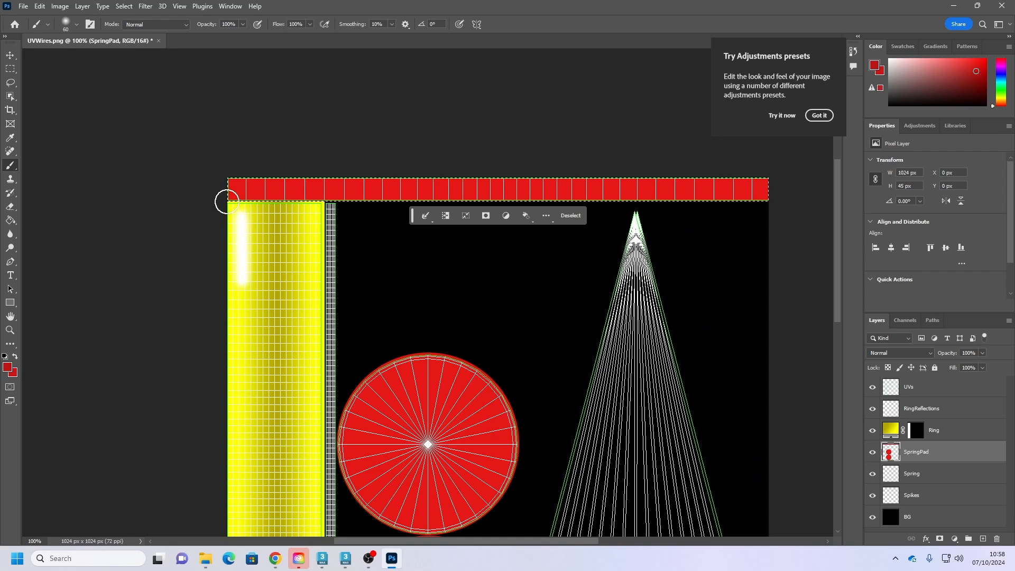
drag(227, 202, 769, 201)
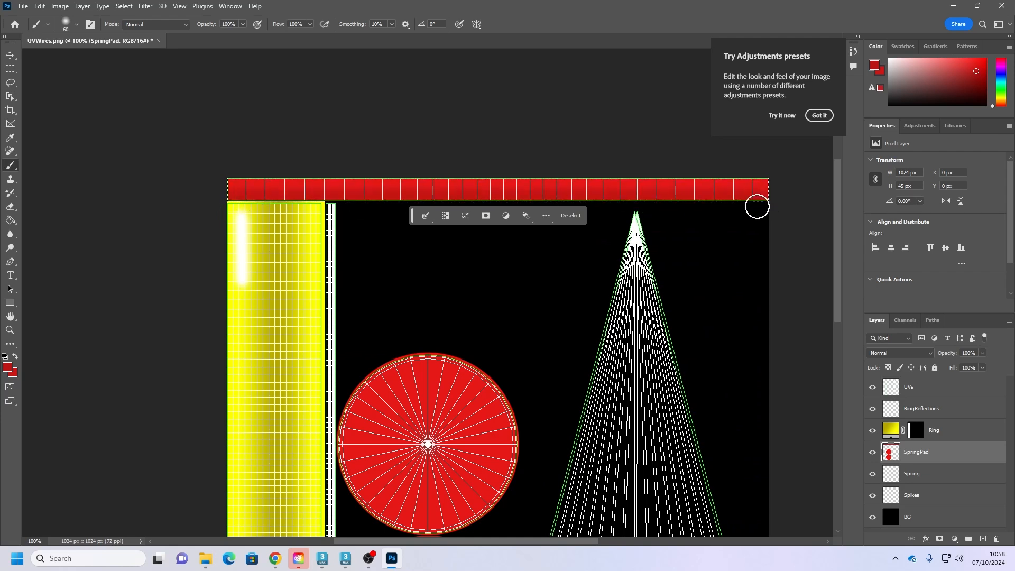
Step: Switch to 3ds Max, select a face on top of the spring pad, and check which UV disc it belongs to in the UV editor
scroll(369, 293, down, 4)
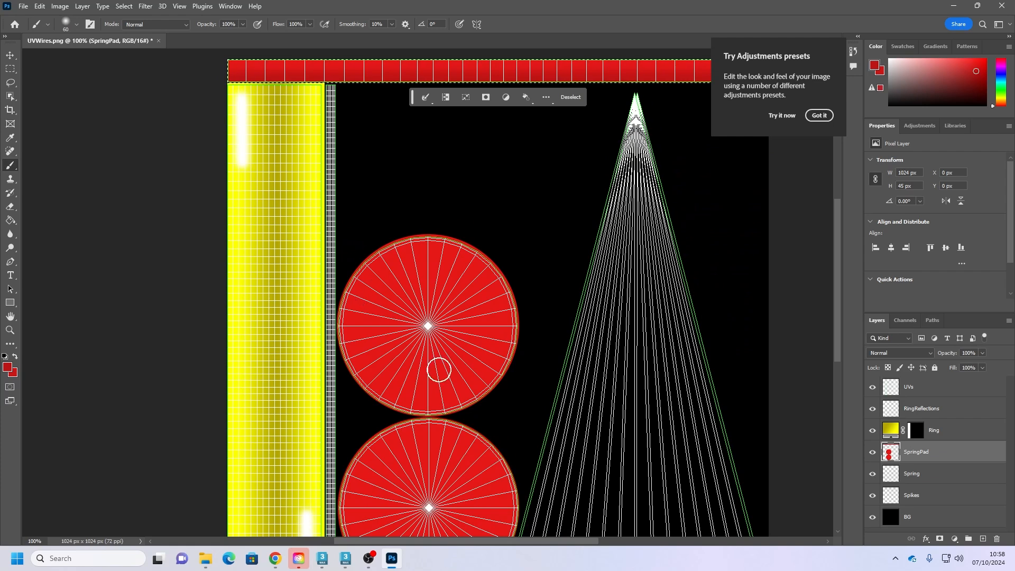
scroll(417, 386, down, 2)
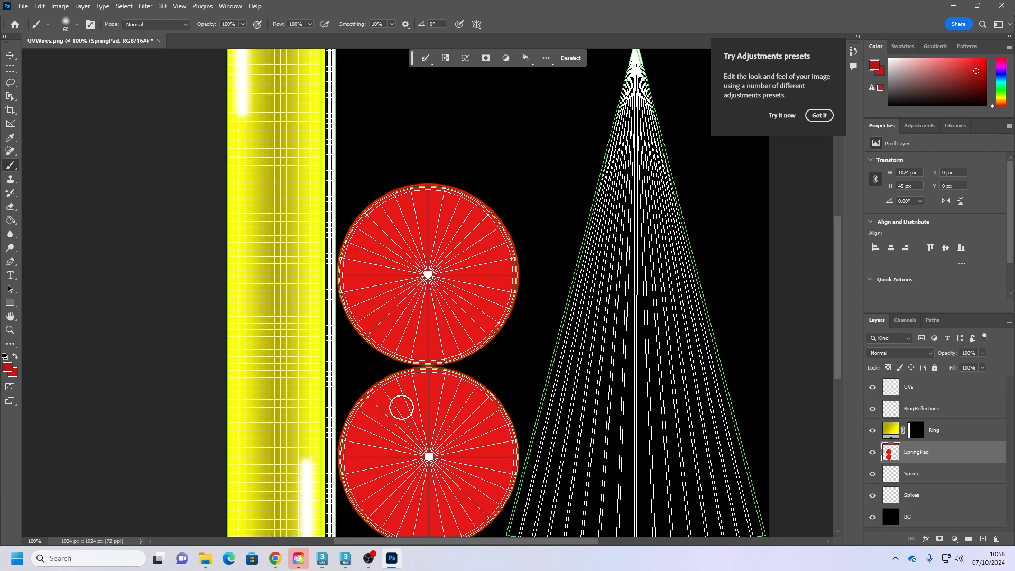
click(349, 561)
click(710, 121)
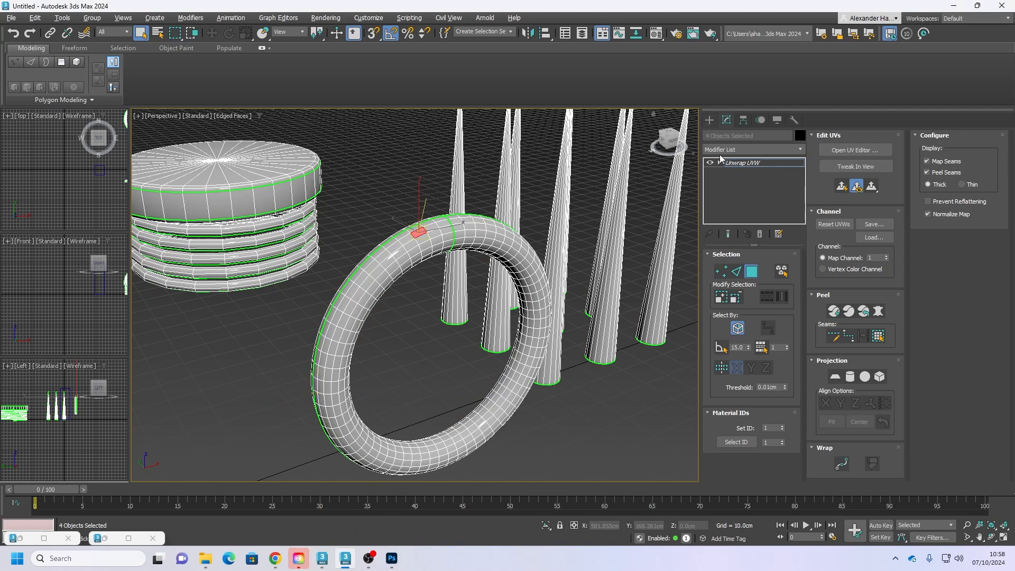
click(727, 121)
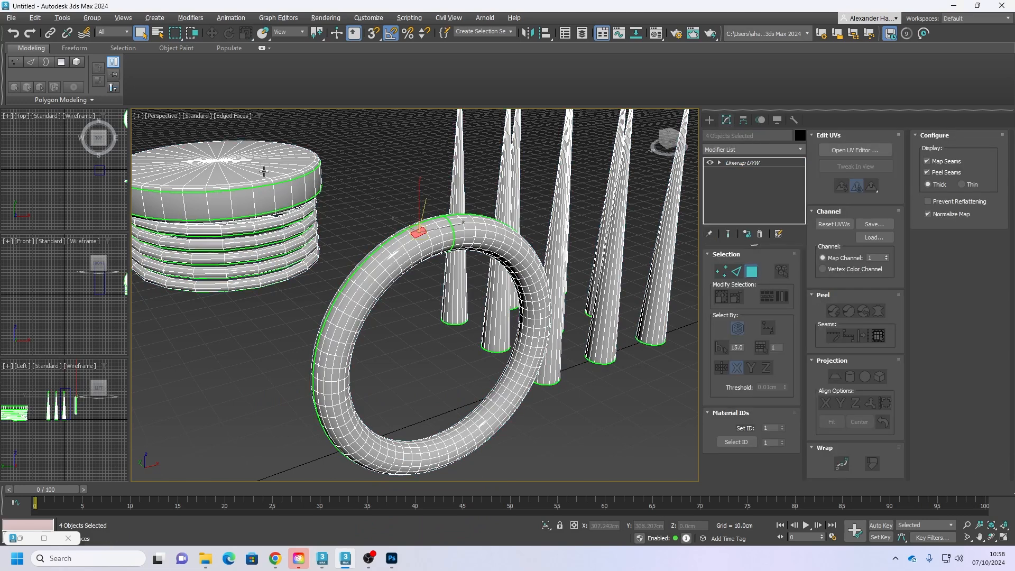
click(263, 171)
click(829, 150)
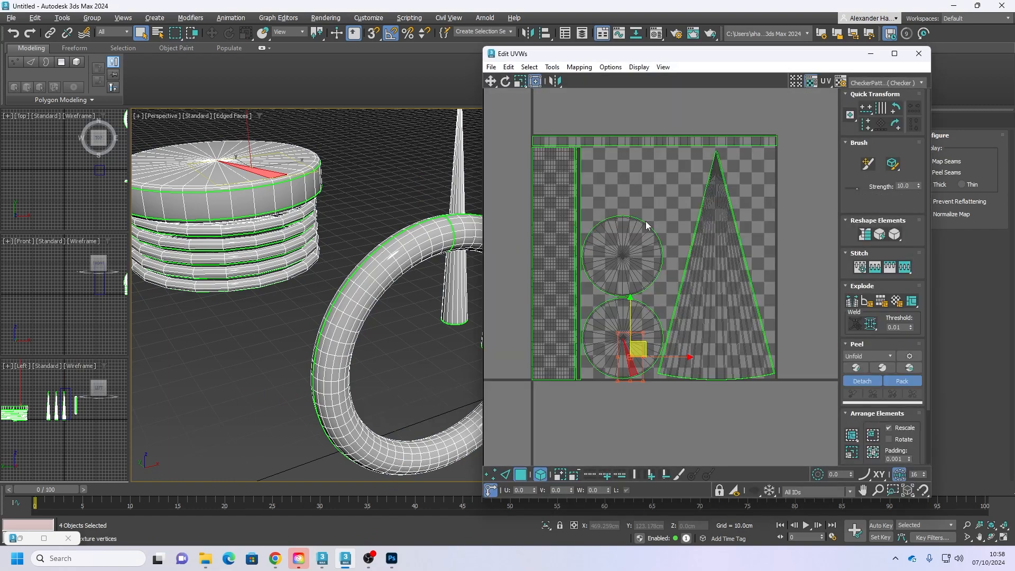
Step: Minimise the UV editor and the rendered UV map, and switch back to Photoshop
click(870, 53)
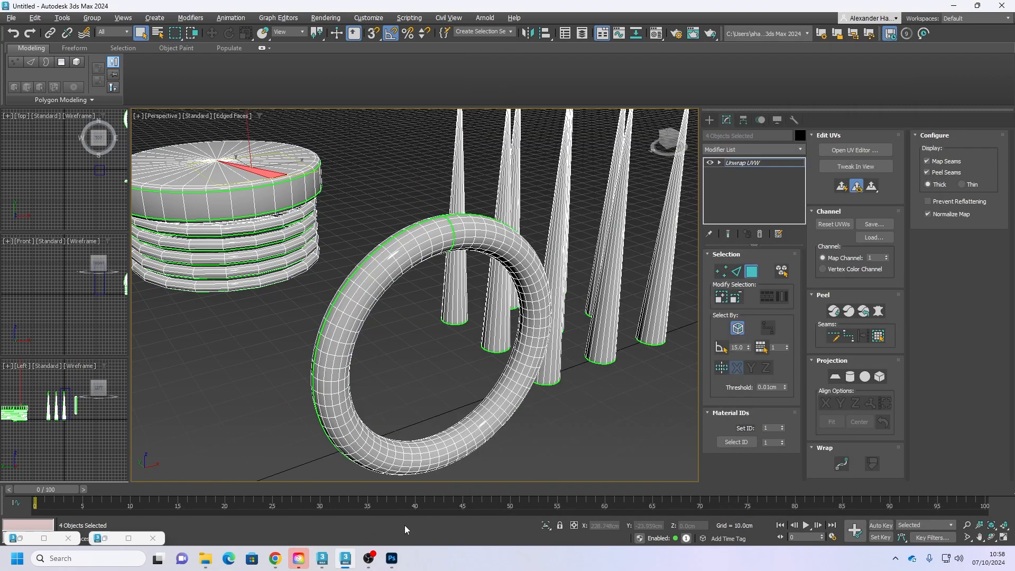
click(344, 559)
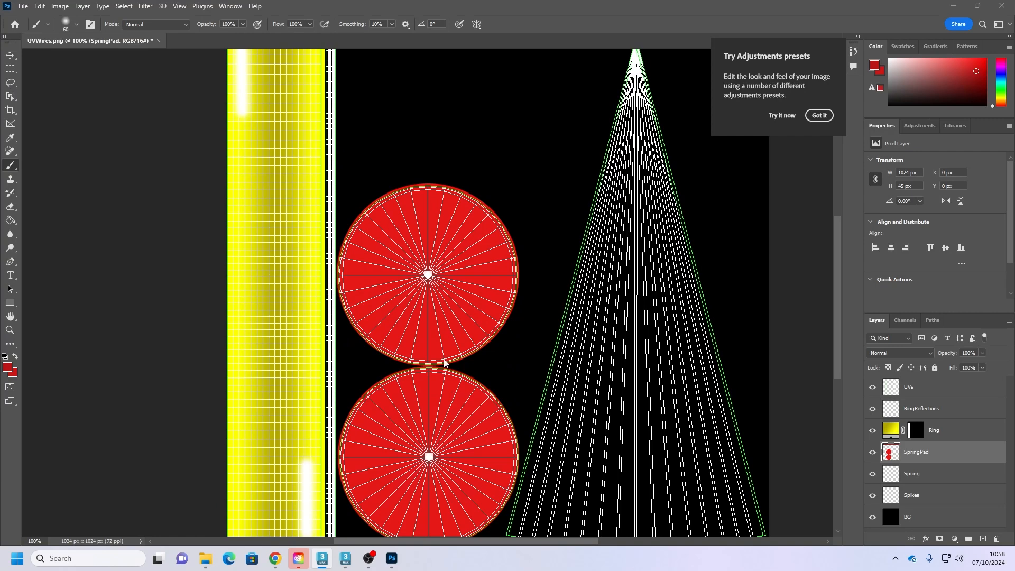
click(346, 560)
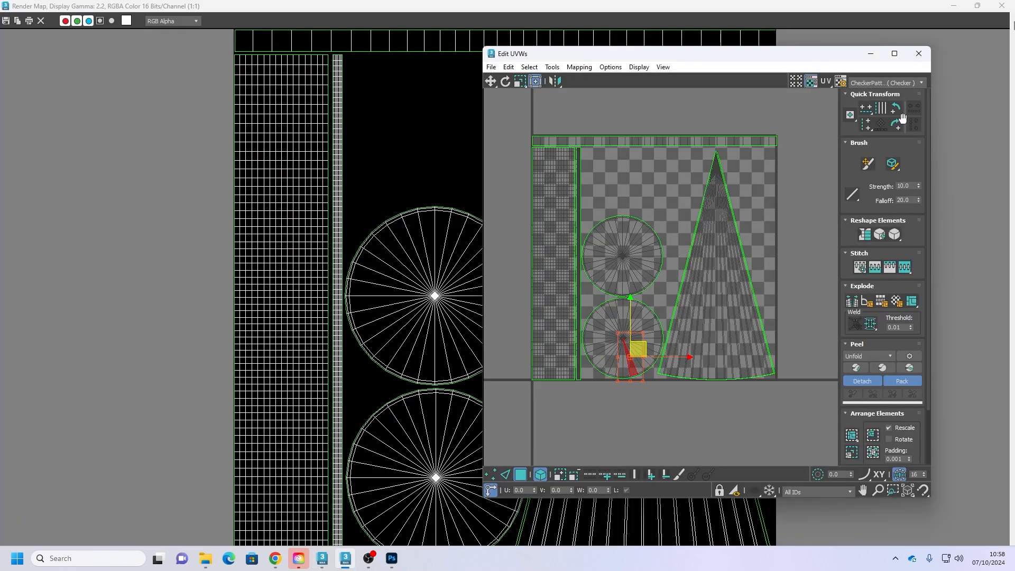
click(871, 54)
click(954, 6)
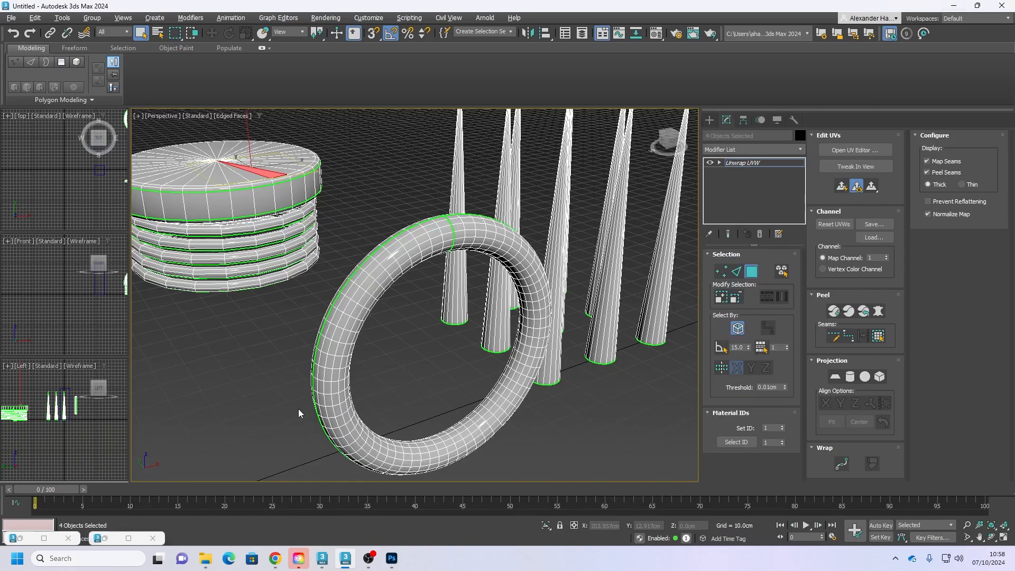
click(397, 562)
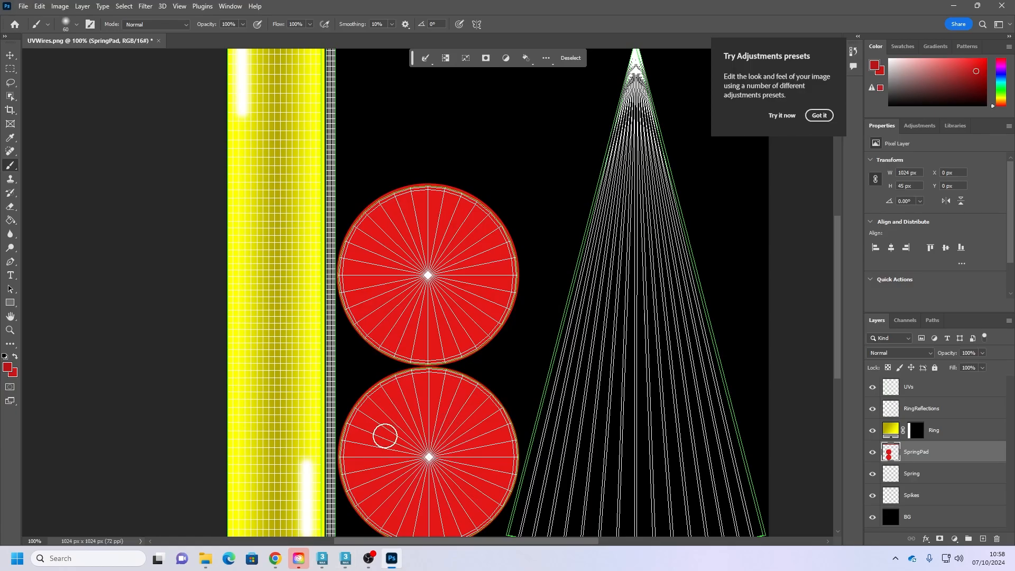
Step: Enlarge the brush to 400 px and clear the selection around the strip
click(17, 357)
click(17, 357)
key(bracketright)
key(bracketright)
key(bracketright)
key(bracketright)
key(bracketright)
key(bracketright)
key(bracketright)
key(bracketright)
key(bracketright)
key(bracketright)
key(bracketright)
click(11, 72)
click(145, 143)
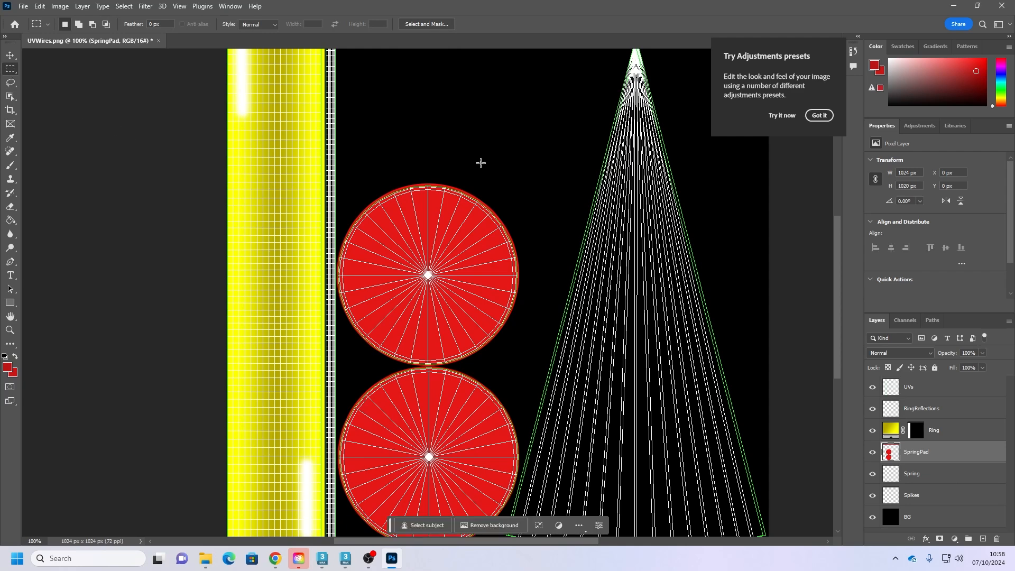
Step: Try stamping the 400 px soft brush in darker red at the lower disc's centre, and undo it
click(9, 166)
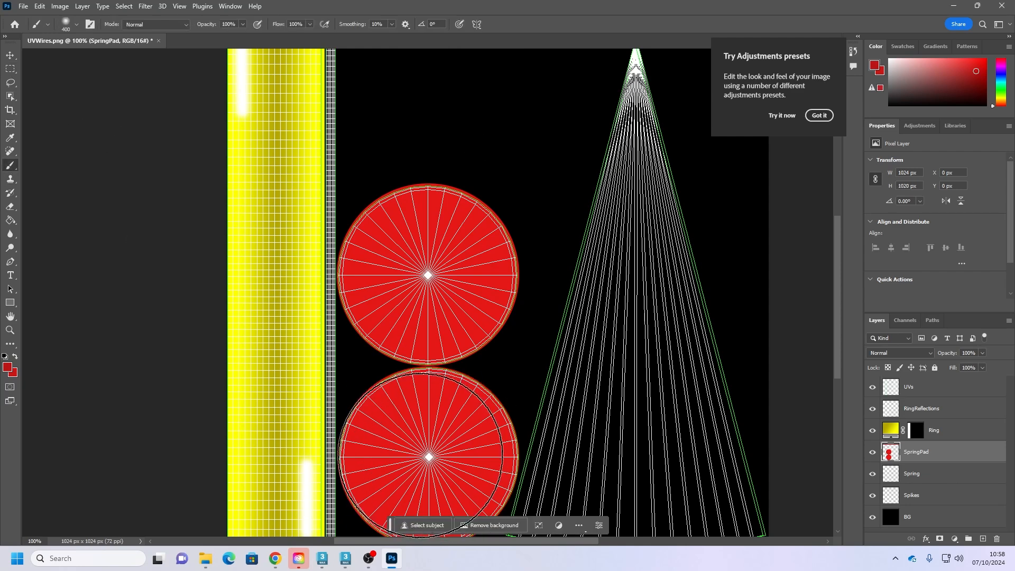
click(426, 457)
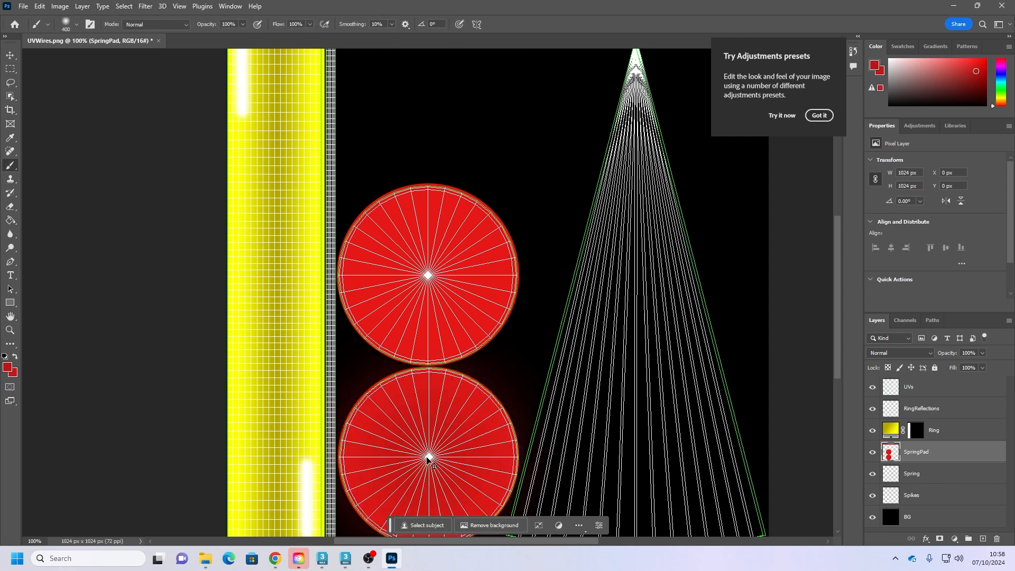
key(ctrl+z)
key(ctrl+z)
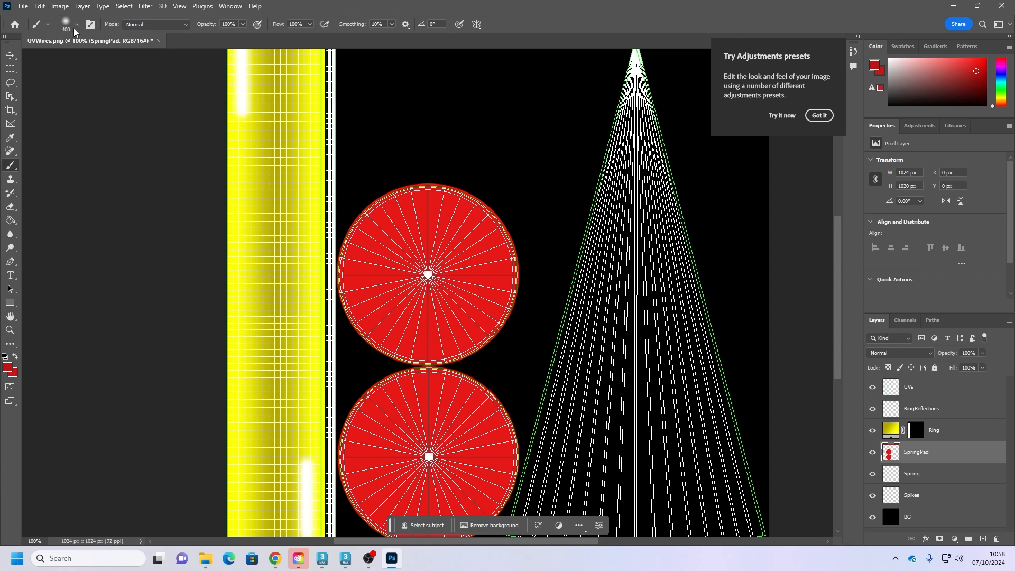
Step: Set the brush to 80 px with 100% hardness and dab it at the centre of the lower disc
click(76, 25)
drag(117, 58, 83, 58)
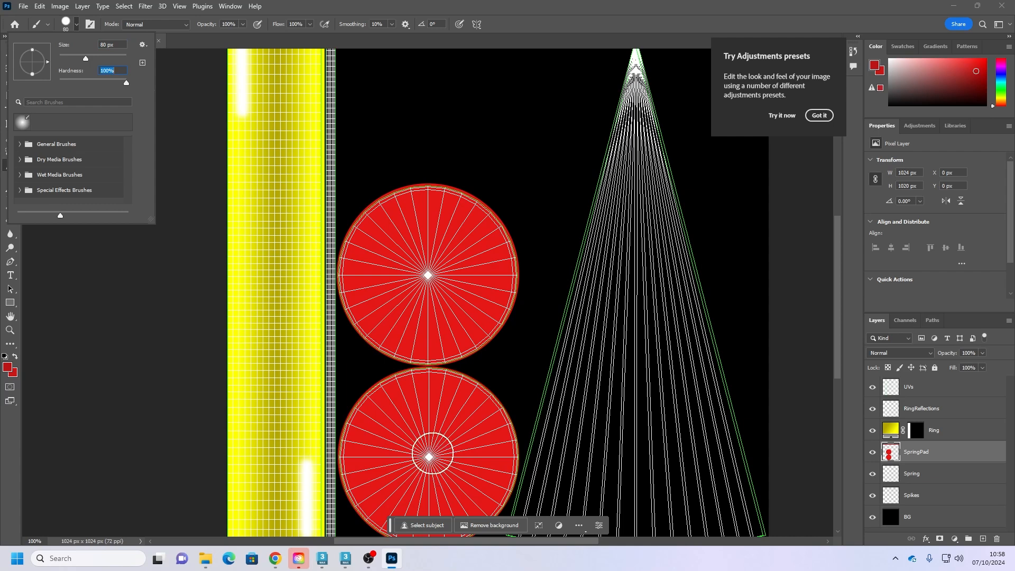
click(443, 446)
Step: Enlarge the hard brush to 300 px and stamp a darker red circle centred on the lower disc
key(bracketright)
key(bracketright)
key(bracketright)
key(bracketright)
key(bracketright)
key(bracketright)
key(bracketright)
key(bracketright)
key(bracketright)
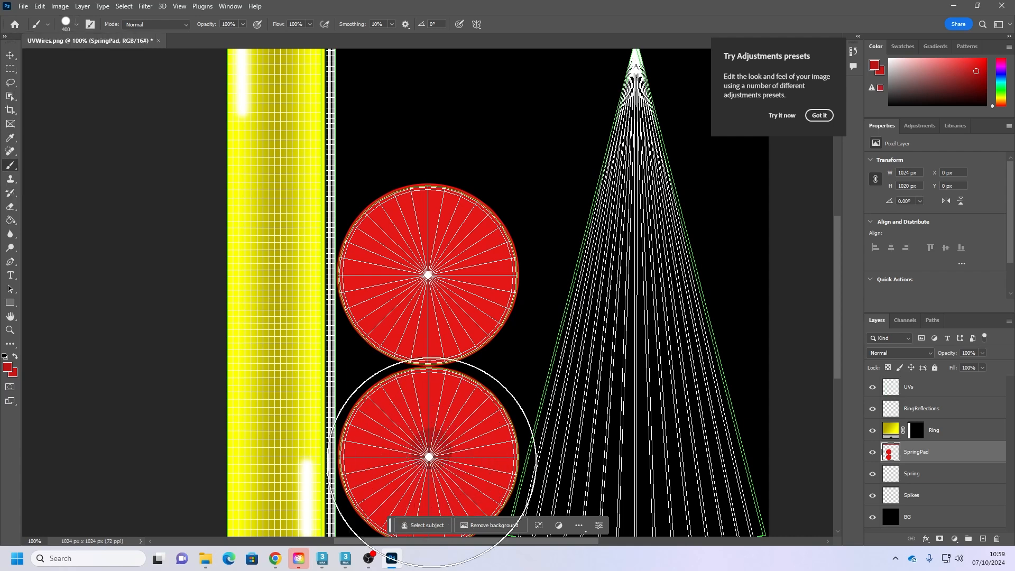
key(bracketleft)
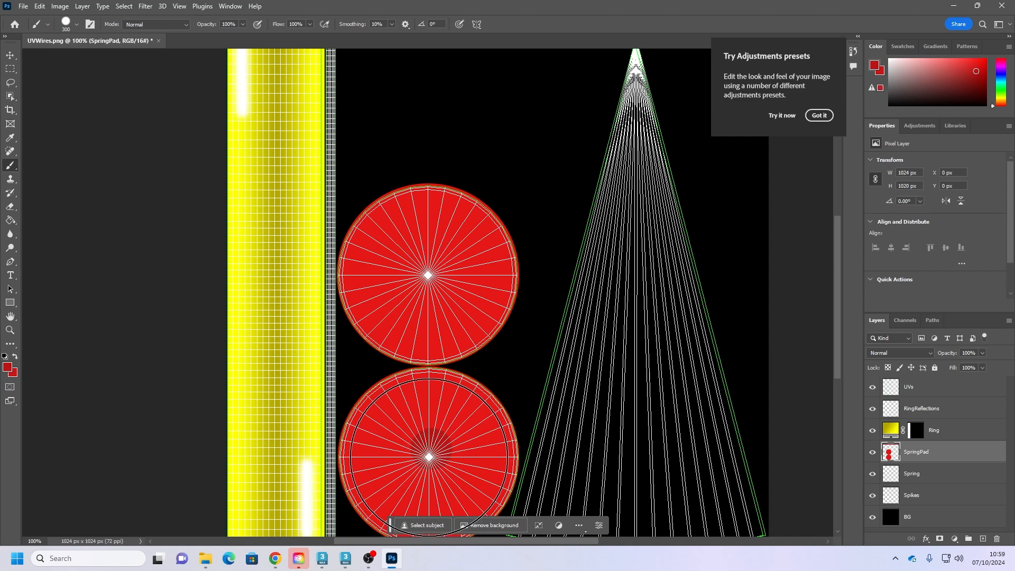
click(429, 457)
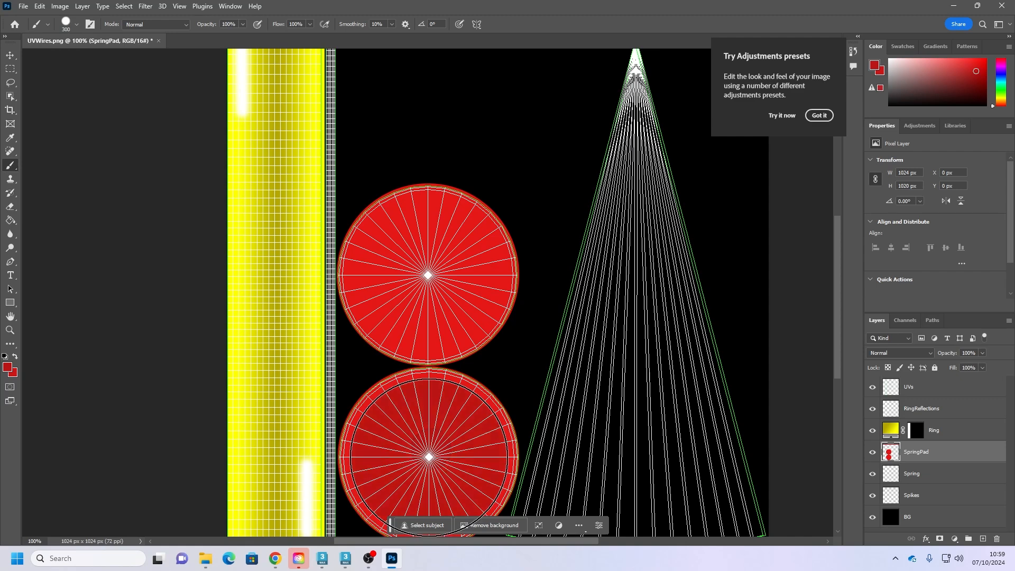
Step: Hide the contextual task bar that covers the lower disc
click(579, 525)
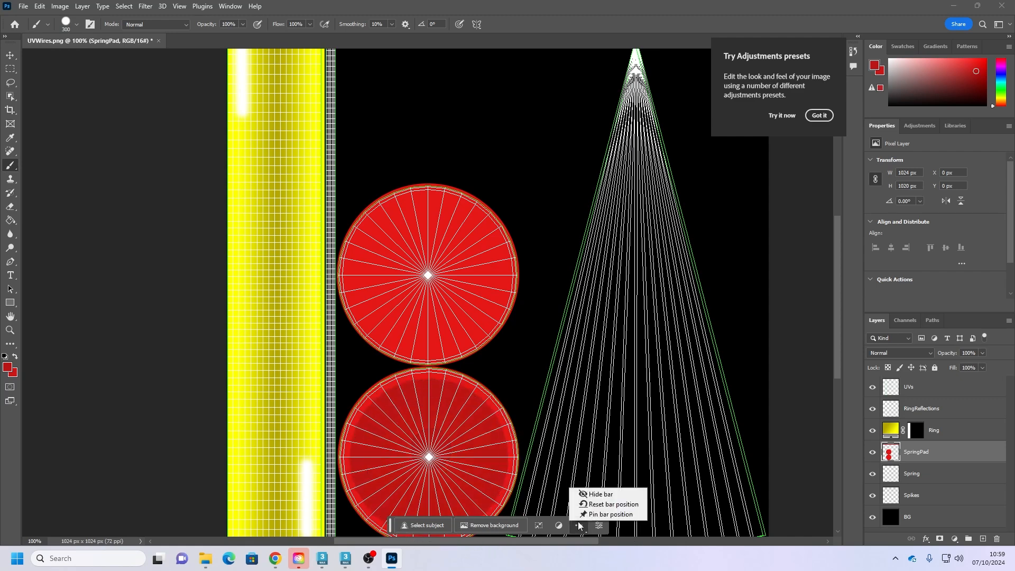
click(592, 499)
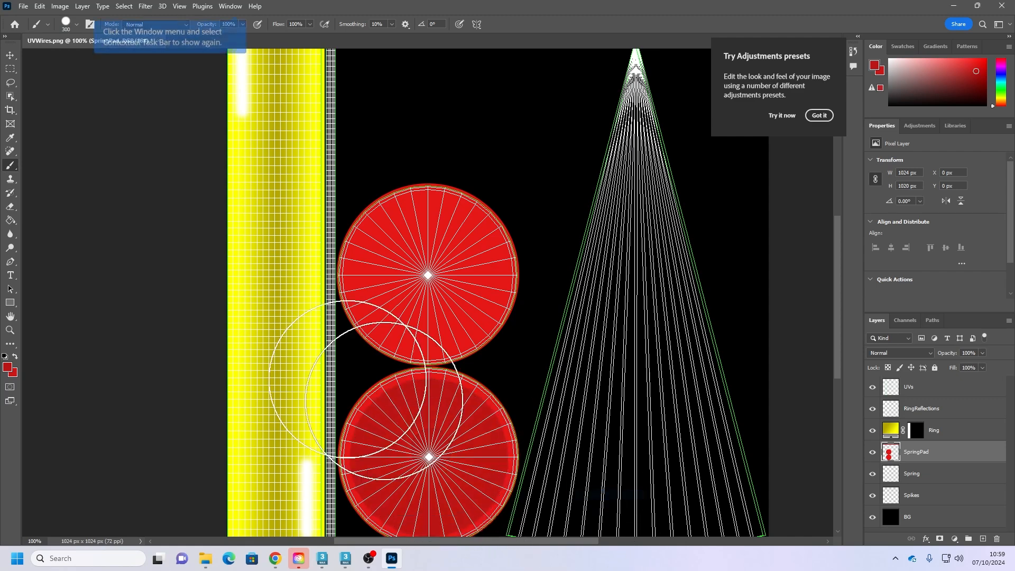
Step: Lower the brush hardness to 74% and stamp darker red over the lower disc at 300 px, centred on its middle
click(77, 24)
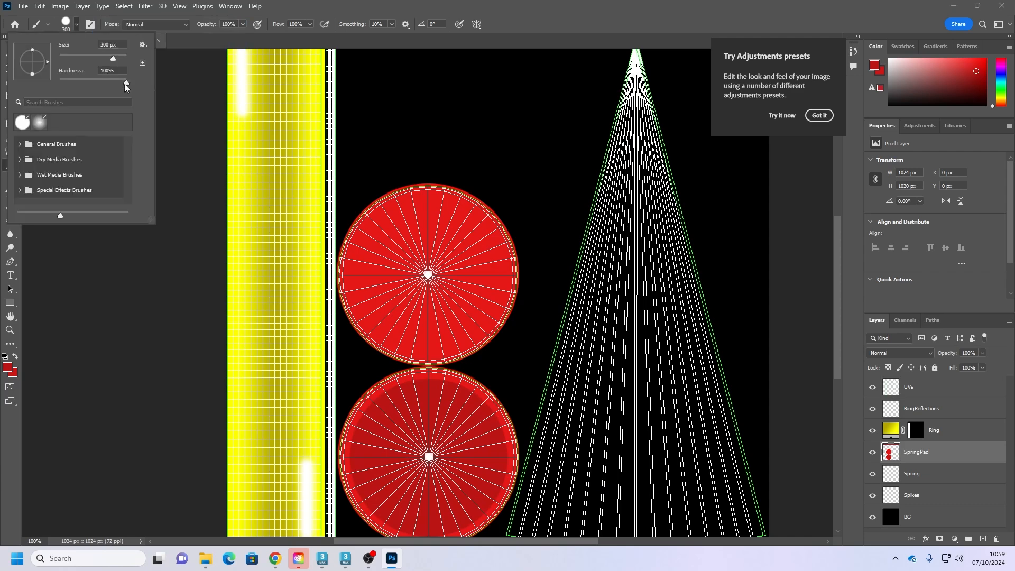
click(428, 456)
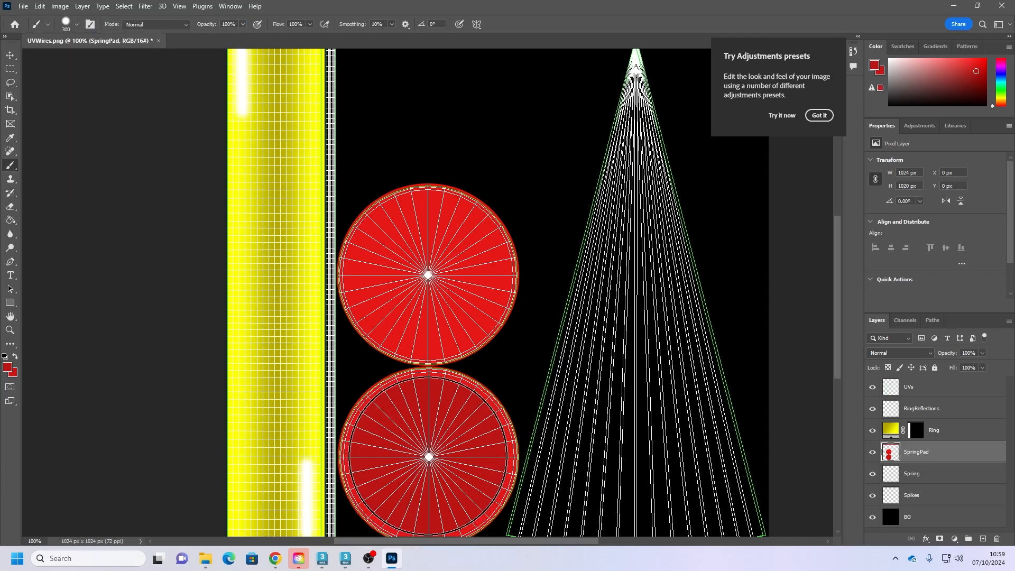
drag(428, 456, 426, 459)
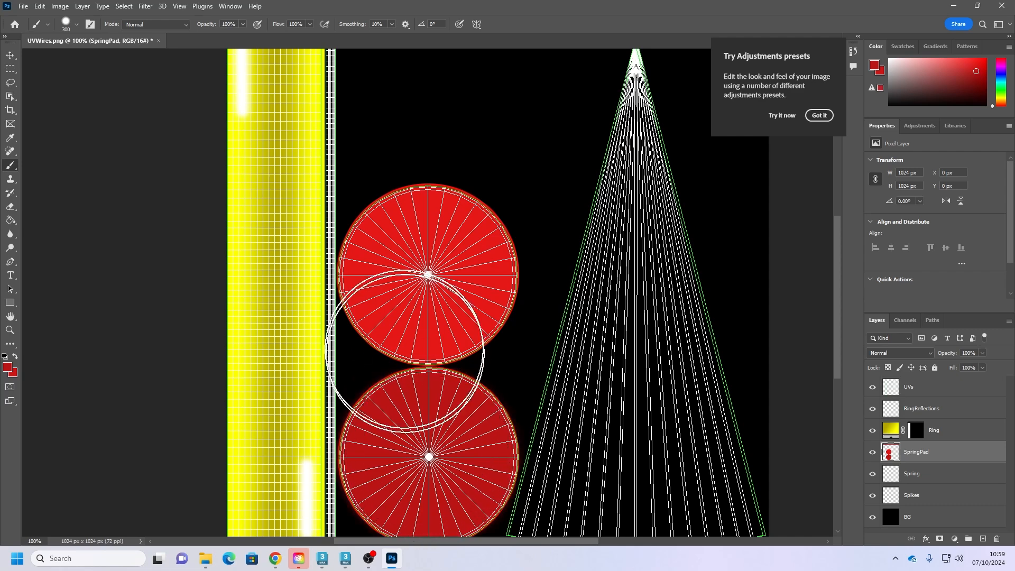
Step: Try dabbing darker red at the upper disc's centre with a 150 px brush, and undo it
key(bracketleft)
key(bracketleft)
key(bracketleft)
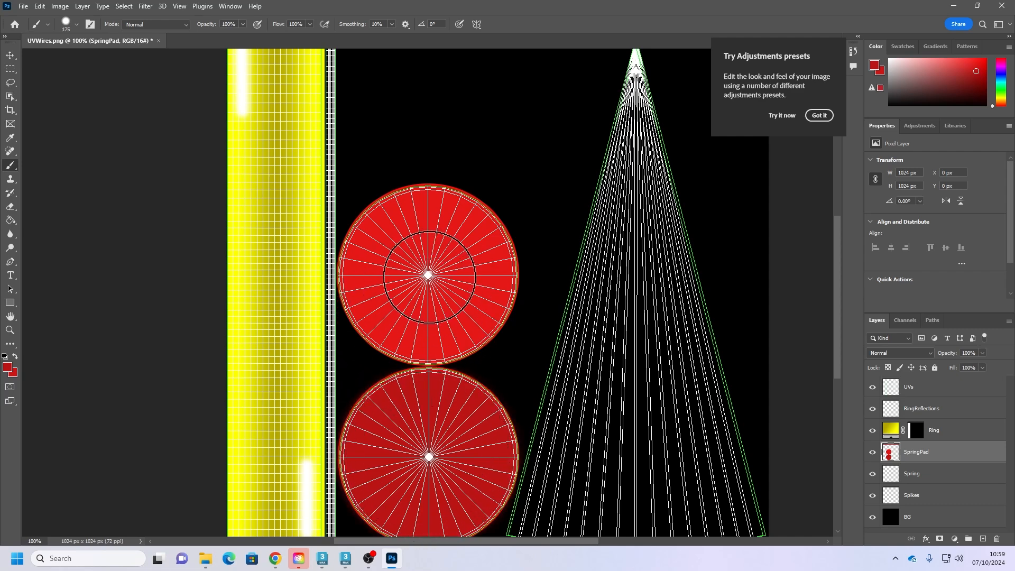
key(bracketleft)
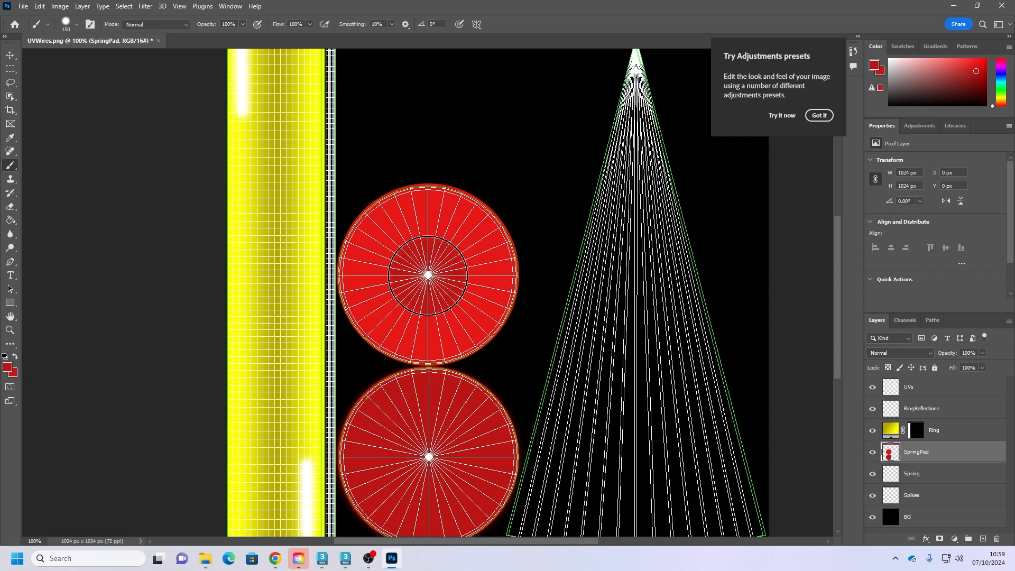
click(429, 277)
key(ctrl+z)
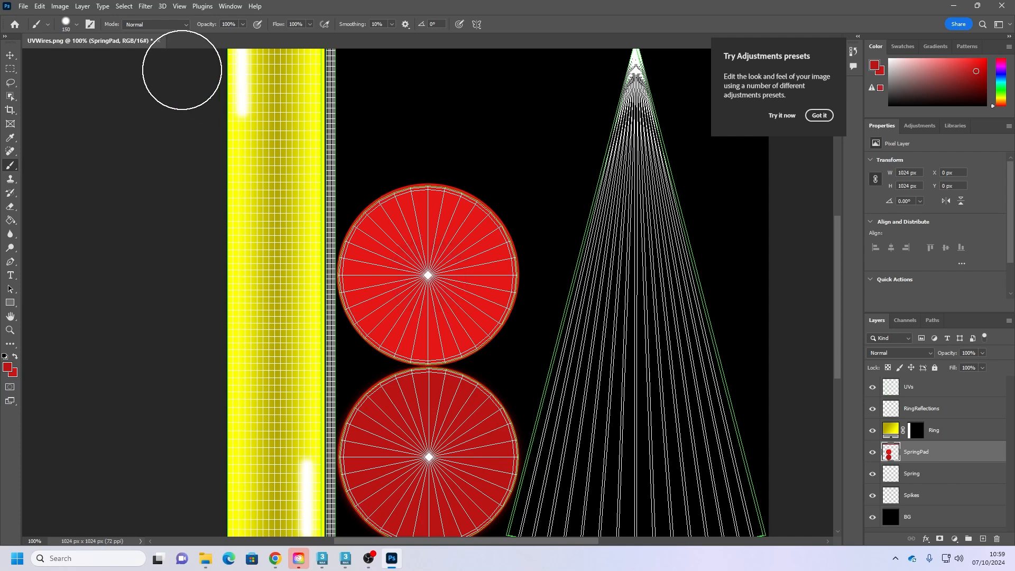
Step: Soften the brush by lowering its hardness almost to the minimum
click(77, 24)
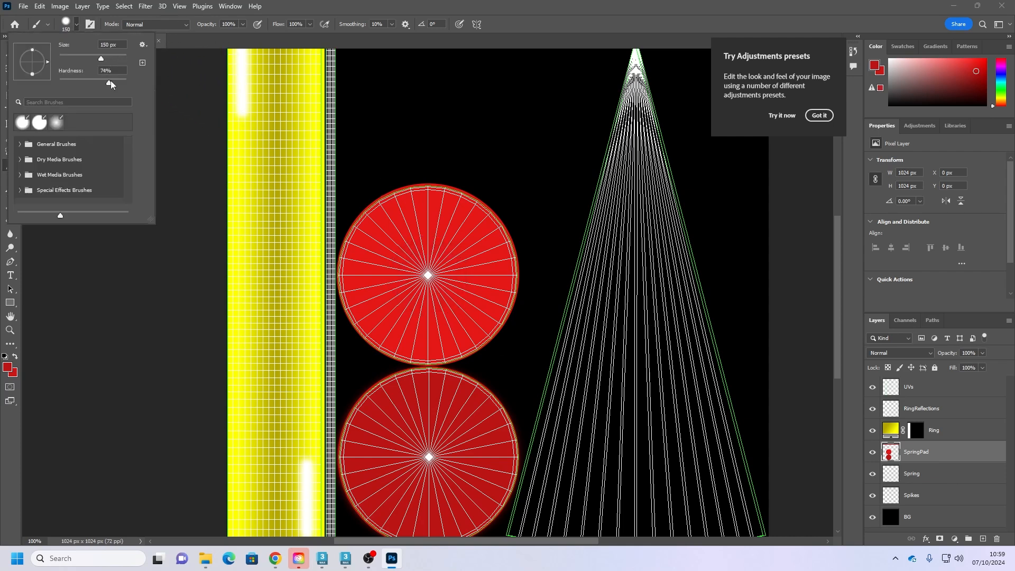
drag(110, 81, 60, 83)
key(Return)
Step: Try stamping darker red at the upper disc's centre with the soft brush at 300 px and the UVs layer hidden, and undo it
key(bracketright)
key(bracketright)
key(bracketright)
key(bracketright)
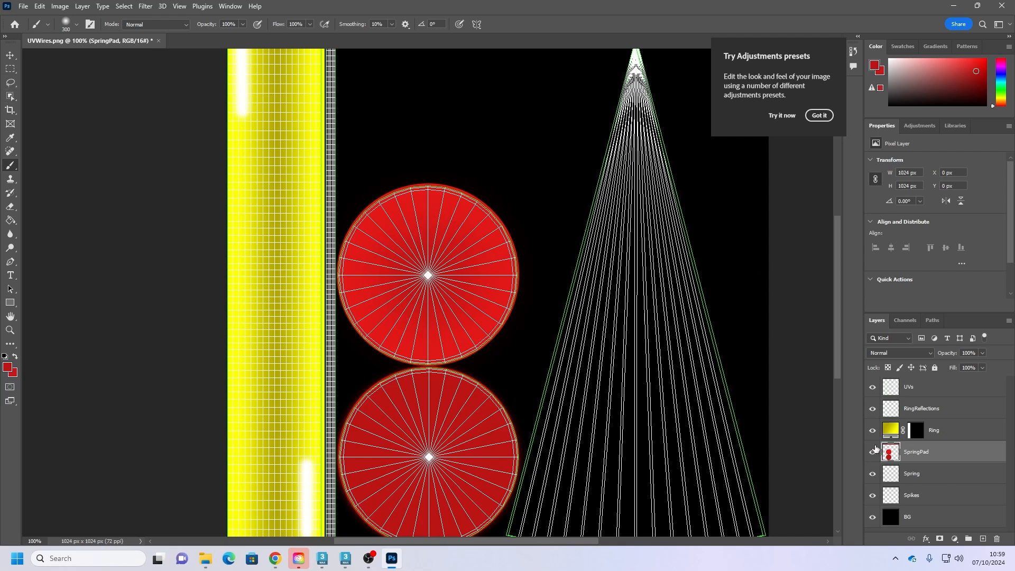
click(873, 387)
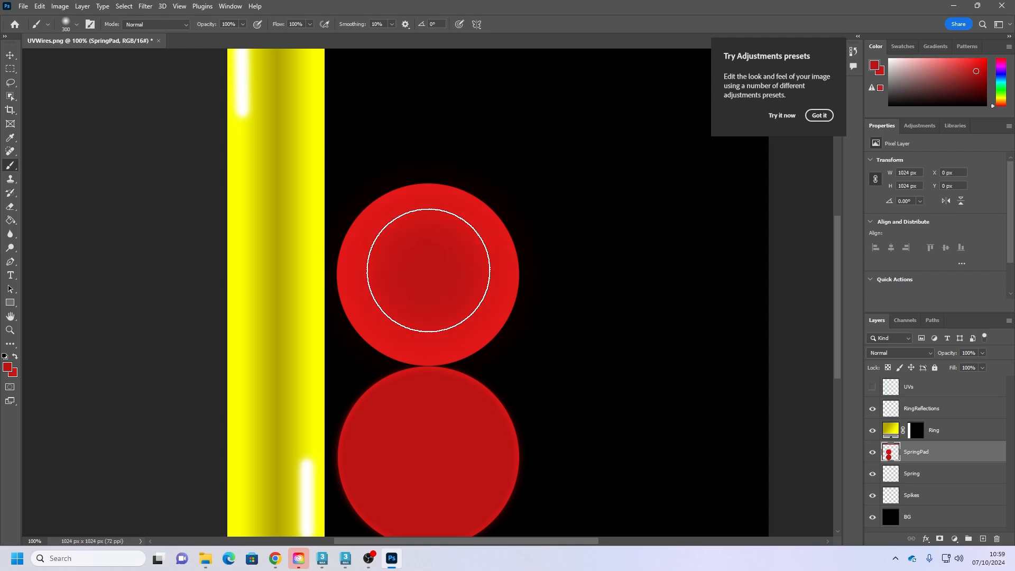
key(ctrl+z)
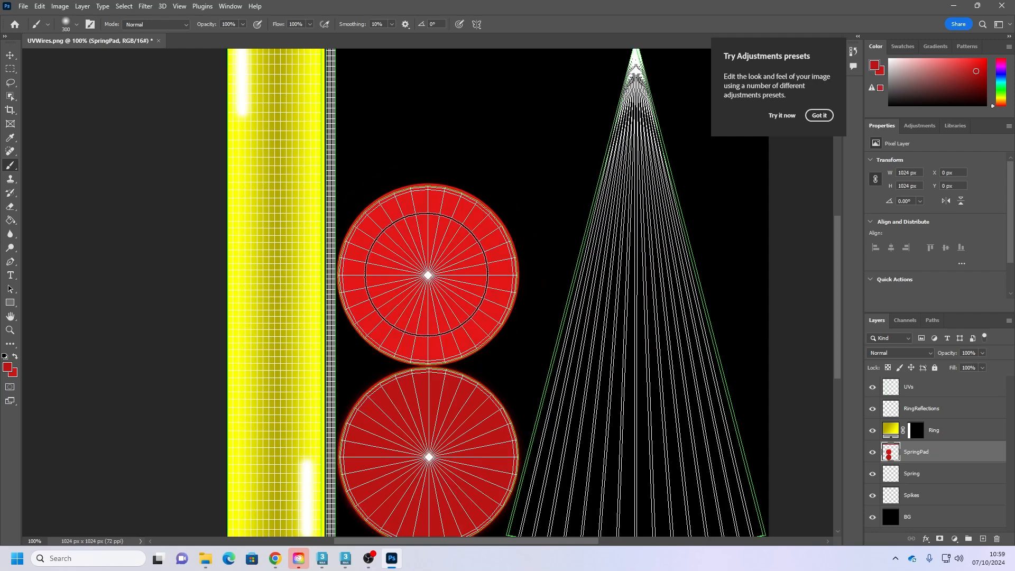
Step: Reduce the soft brush to 200 px, hide the UVs layer and stamp darker red at the centre of the upper disc
key(bracketleft)
key(bracketleft)
click(872, 389)
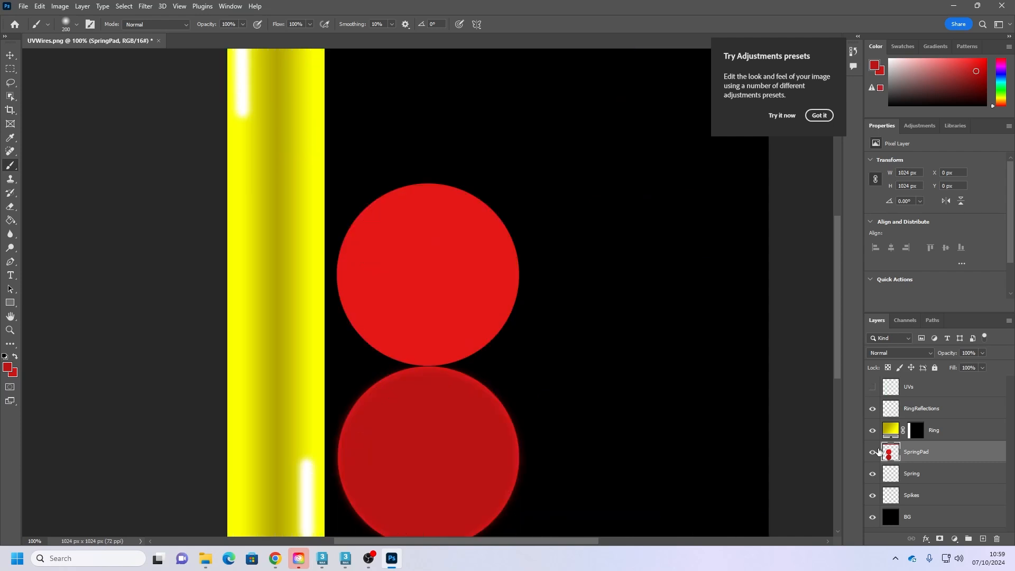
click(428, 274)
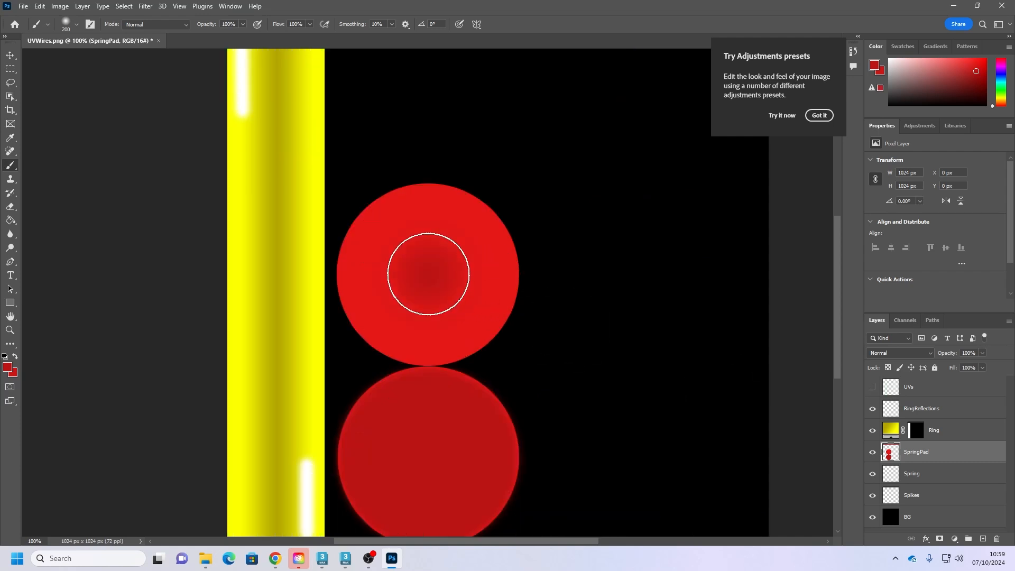
click(423, 271)
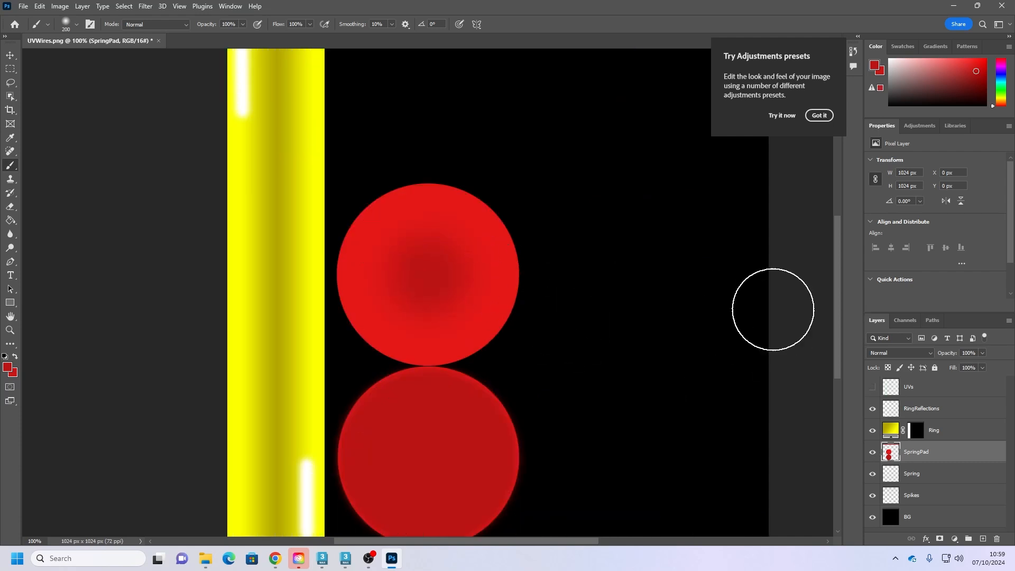
scroll(608, 317, down, 1)
scroll(607, 317, up, 3)
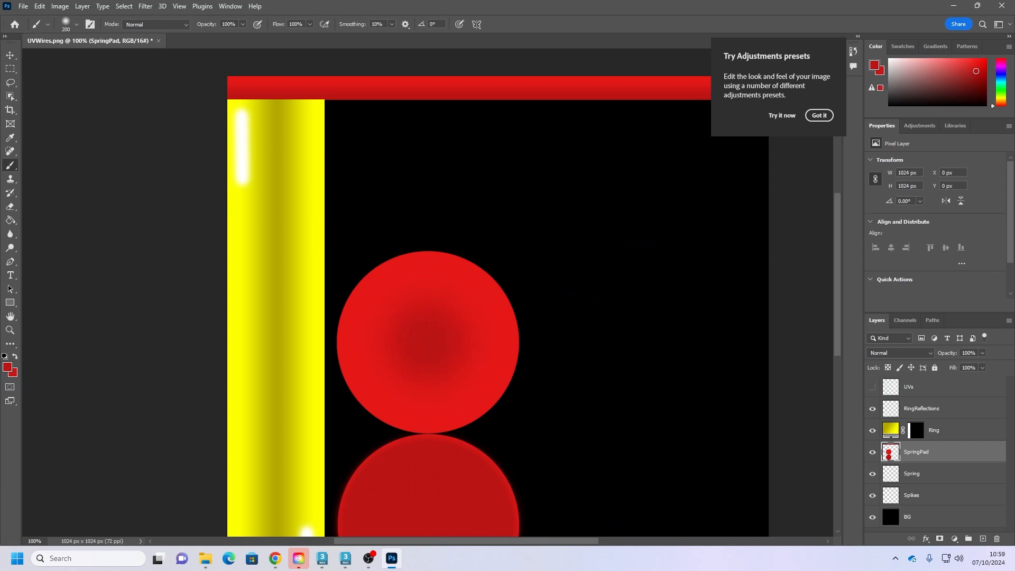
Step: Show the UVs layer again and draw a rectangular marquee selection about 415 × 964 px over the spike's cone wireframe
click(919, 450)
click(873, 391)
scroll(576, 297, down, 5)
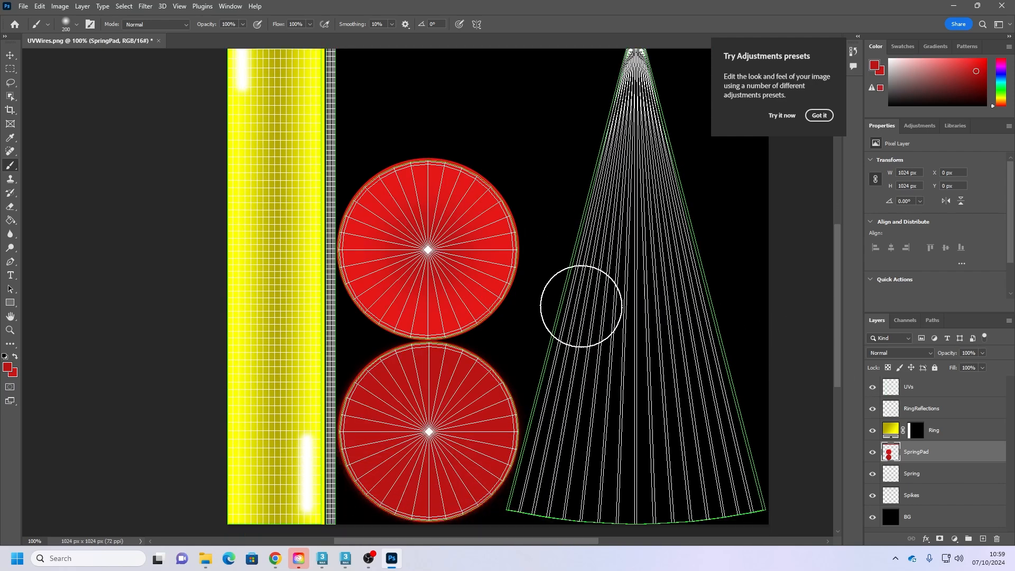
click(10, 69)
scroll(588, 375, down, 2)
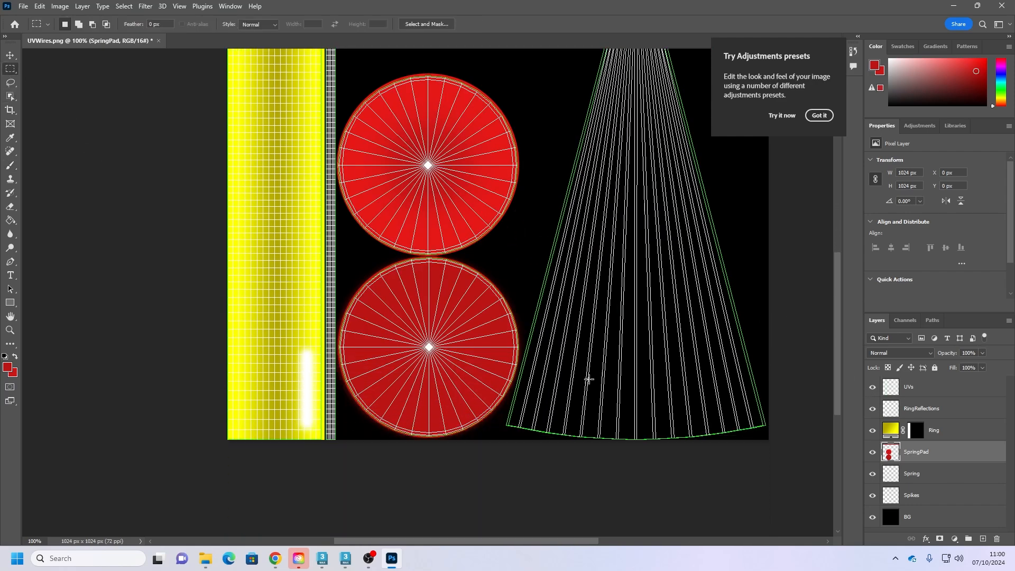
scroll(634, 376, right, 3)
scroll(633, 370, up, 4)
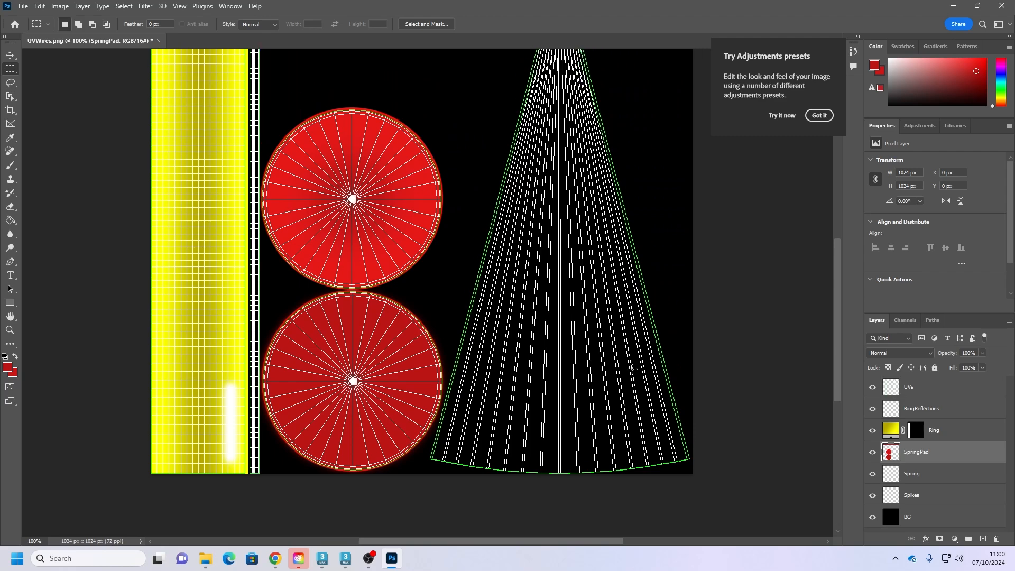
key(ctrl+minus)
key(ctrl+minus)
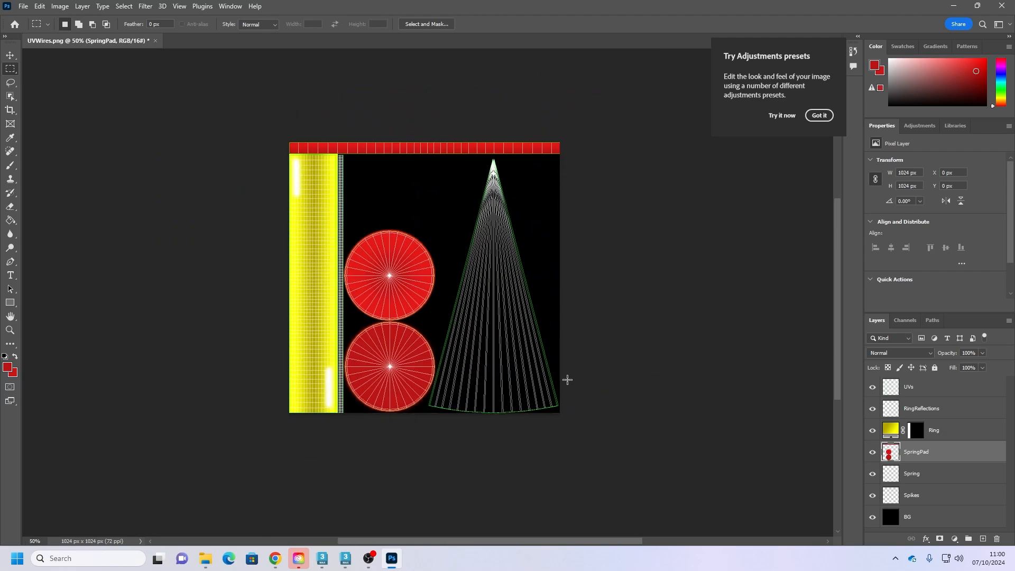
drag(560, 412, 450, 158)
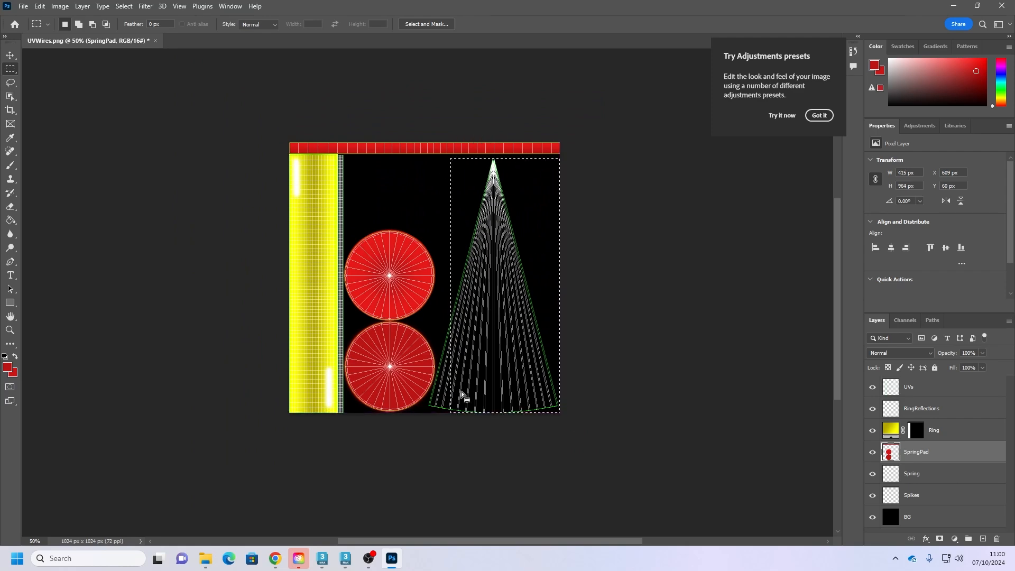
Step: Add rectangles to the selection along the cone's lower left edge, widening it to about 511 px to include the bottom corner
scroll(461, 409, up, 1)
scroll(465, 410, left, 3)
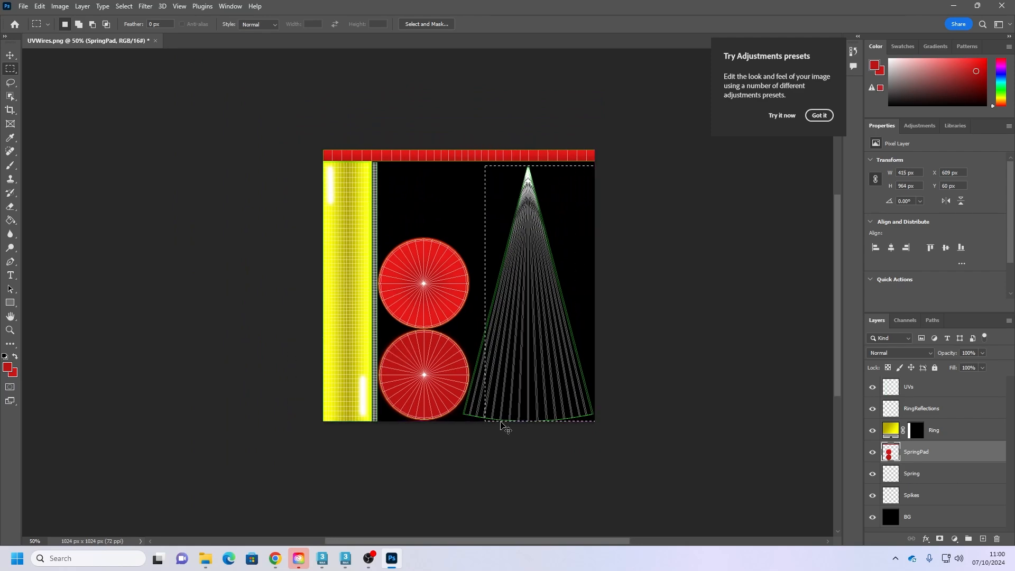
key(ctrl+plus)
drag(527, 347, 466, 220)
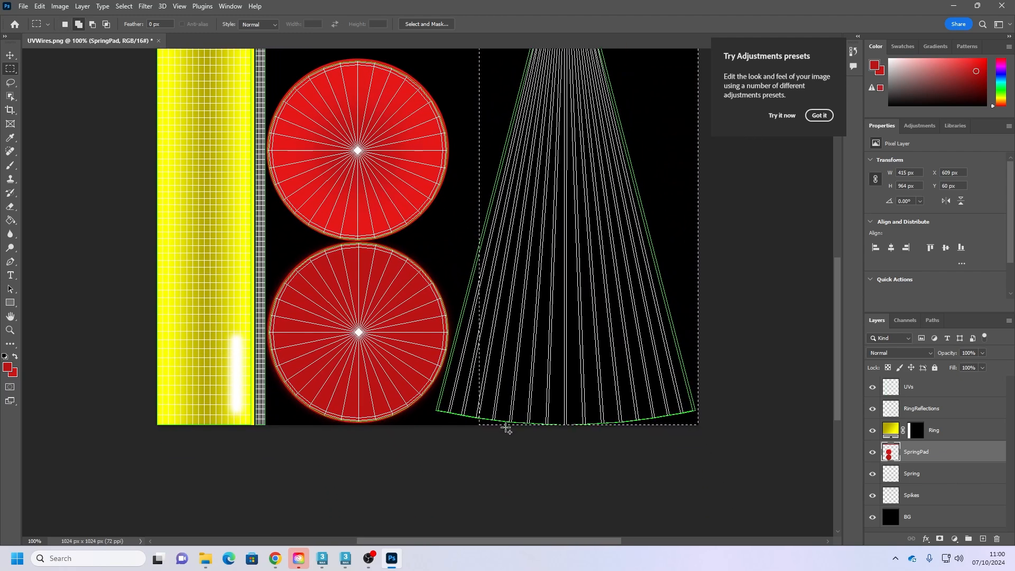
shift+drag(511, 428, 463, 231)
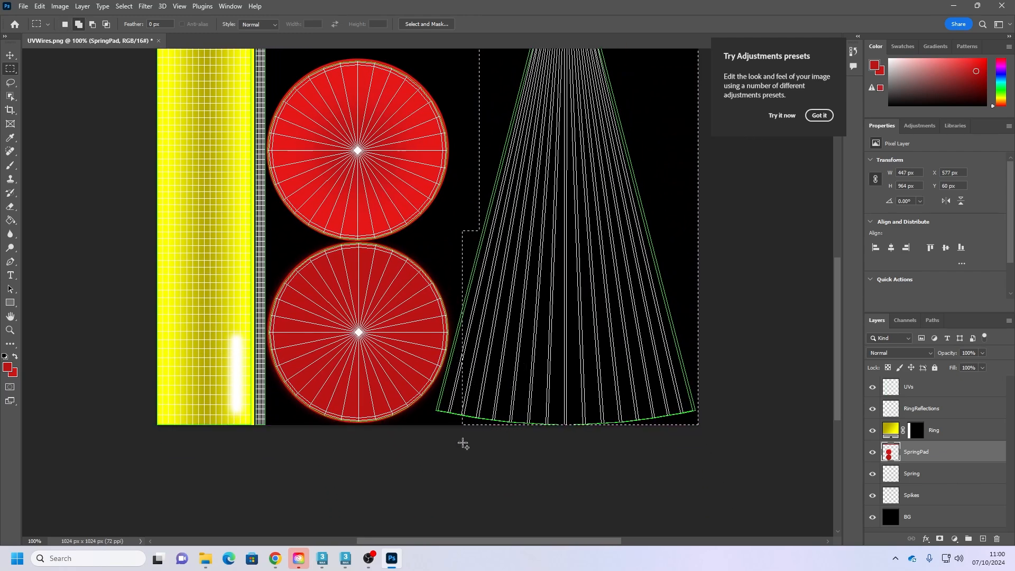
drag(436, 424, 462, 395)
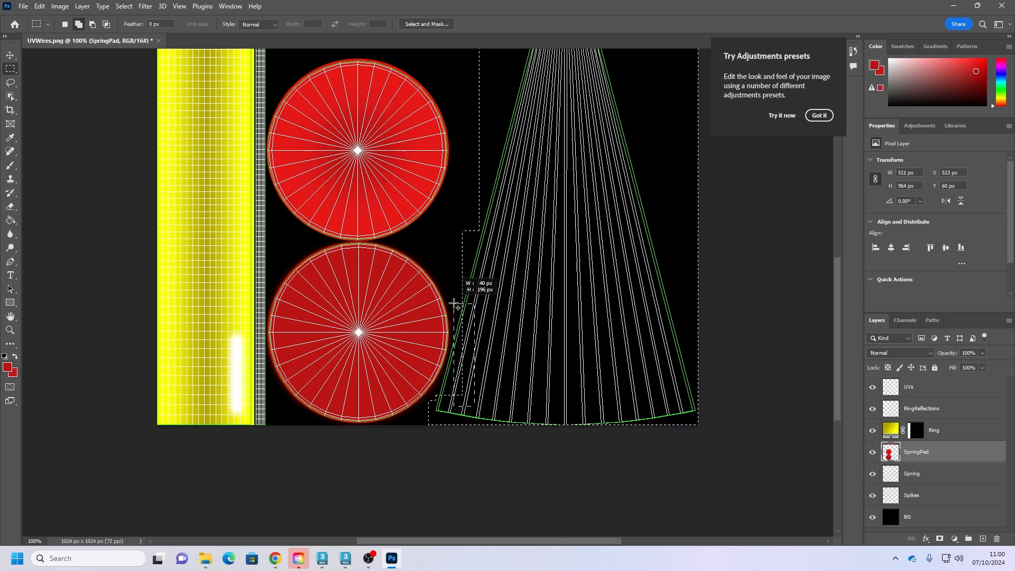
shift+drag(454, 302, 464, 407)
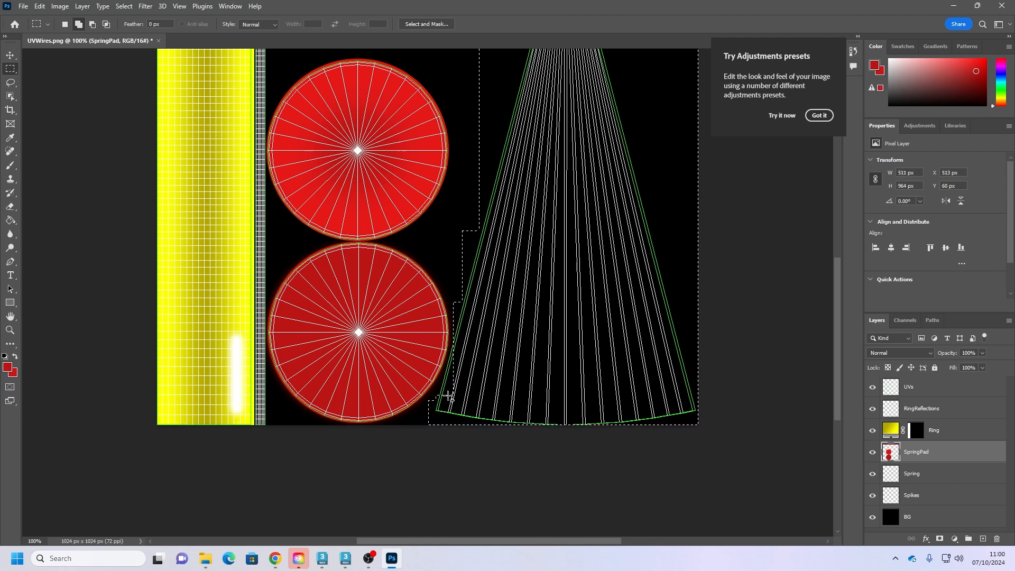
shift+drag(448, 366, 448, 357)
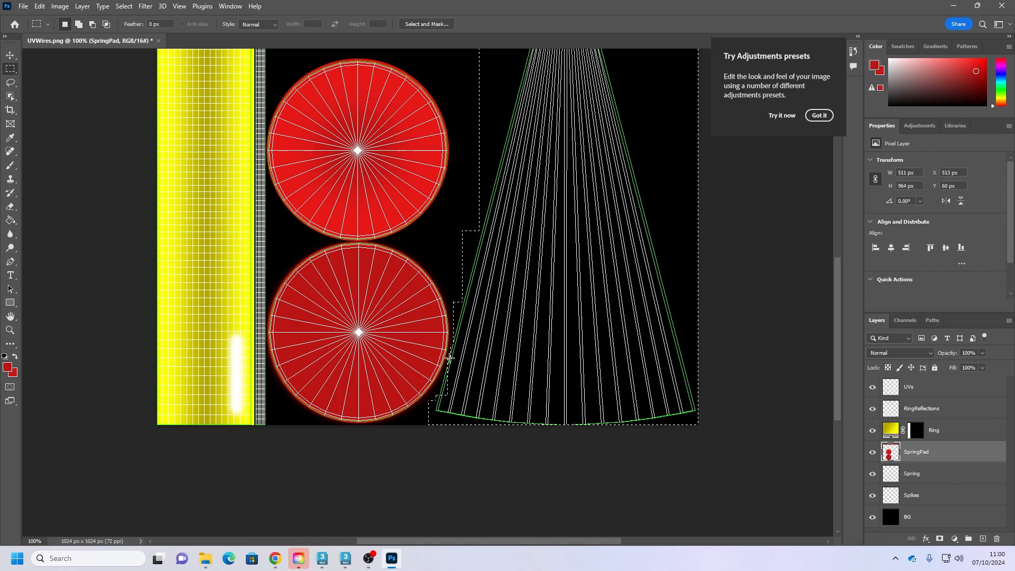
Step: Add small rectangles to the selection between the lower disc and the cone's left edge to cover the remaining gaps without including the disc
alt+scroll(453, 364, up, 5)
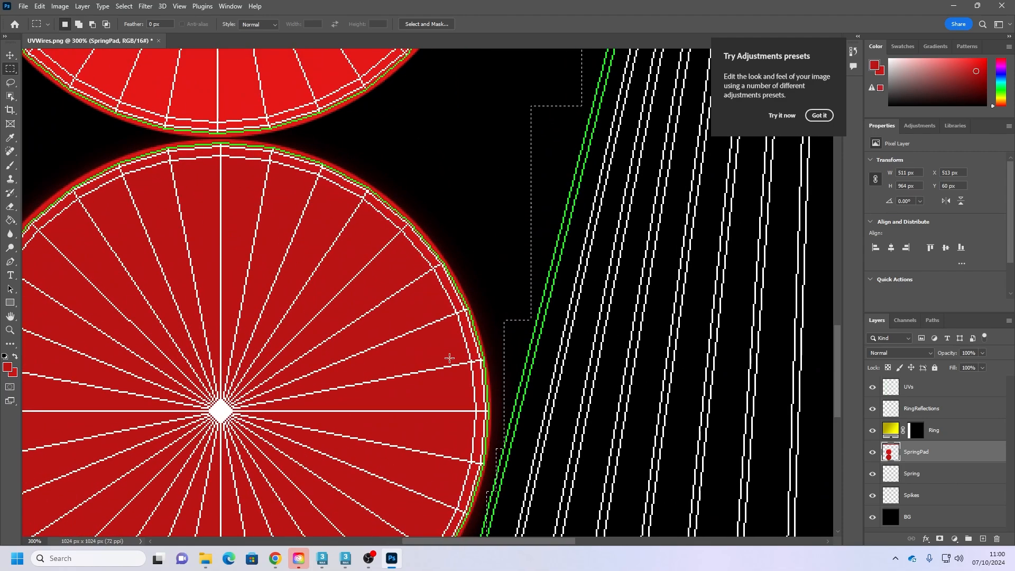
scroll(501, 374, down, 3)
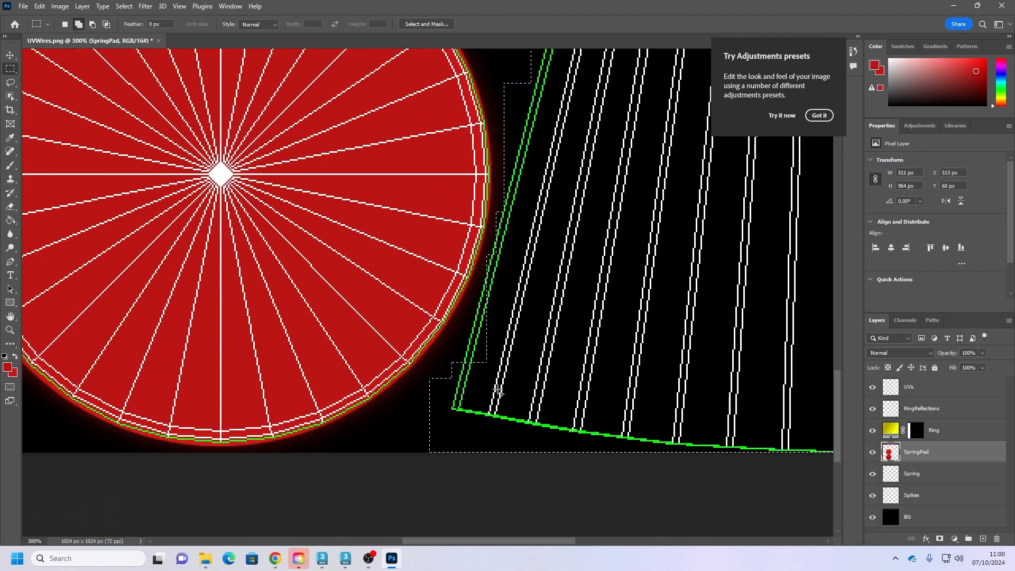
shift+drag(497, 390, 497, 193)
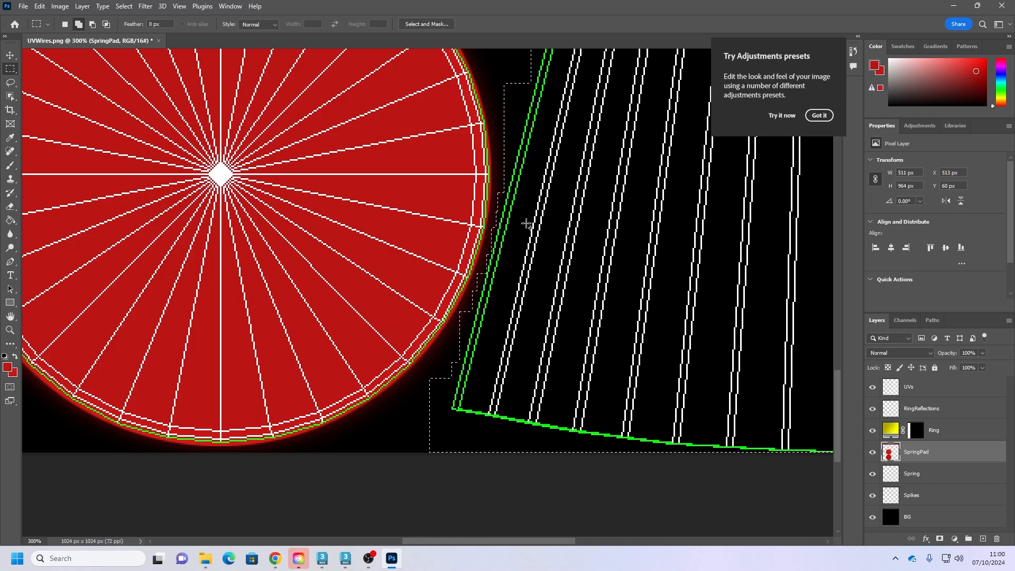
shift+drag(496, 283, 491, 245)
key(ctrl+minus)
key(ctrl+minus)
key(ctrl+minus)
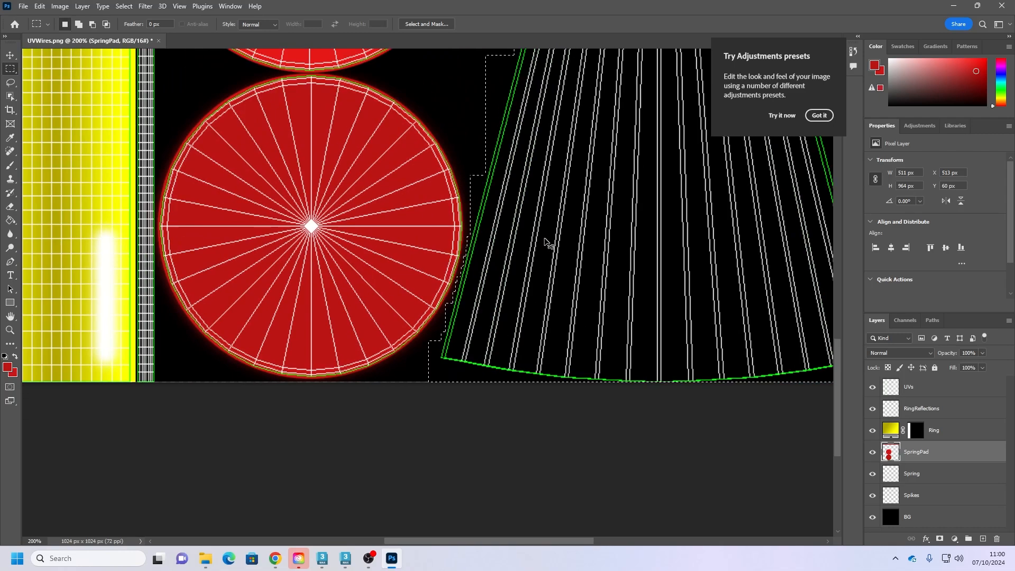
scroll(592, 275, up, 2)
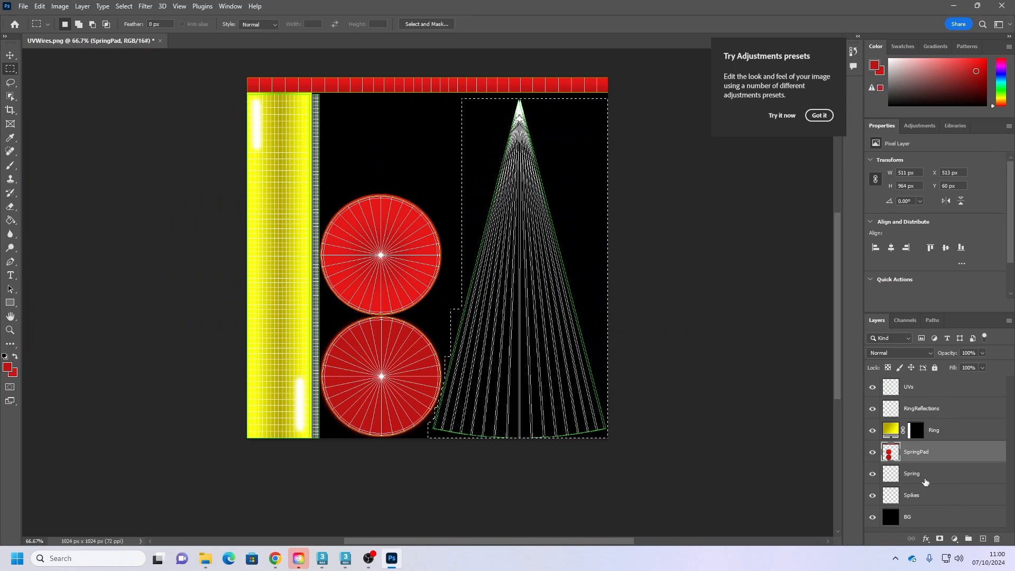
Step: Select the Spikes layer, reset the colours to default and set the foreground colour to dark grey 464646
click(920, 497)
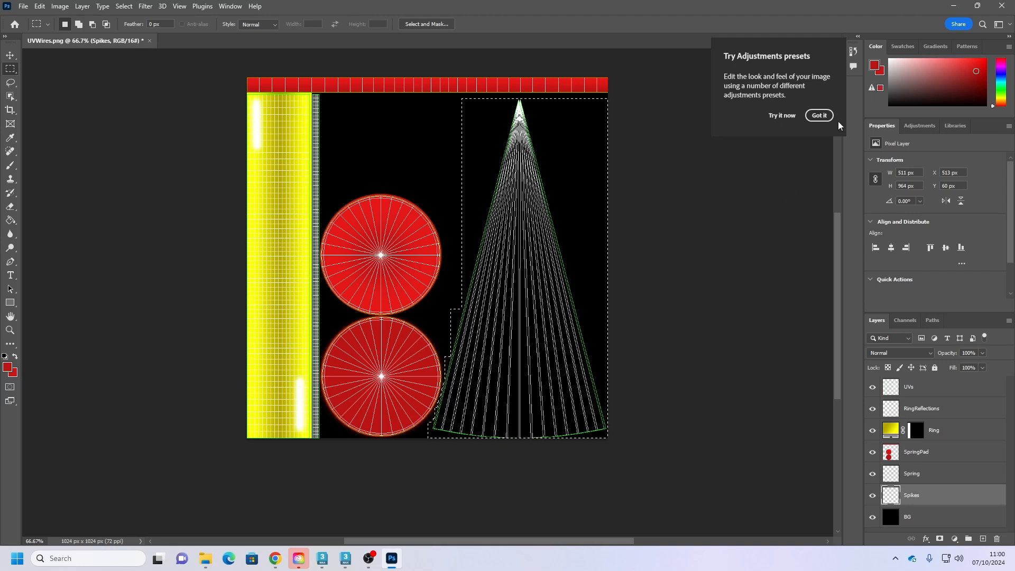
key(d)
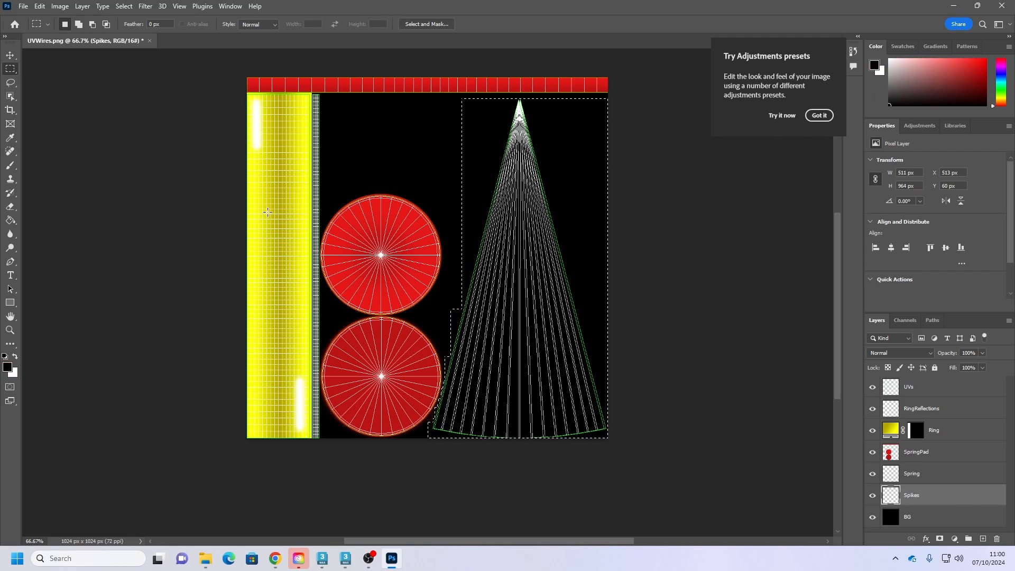
click(874, 65)
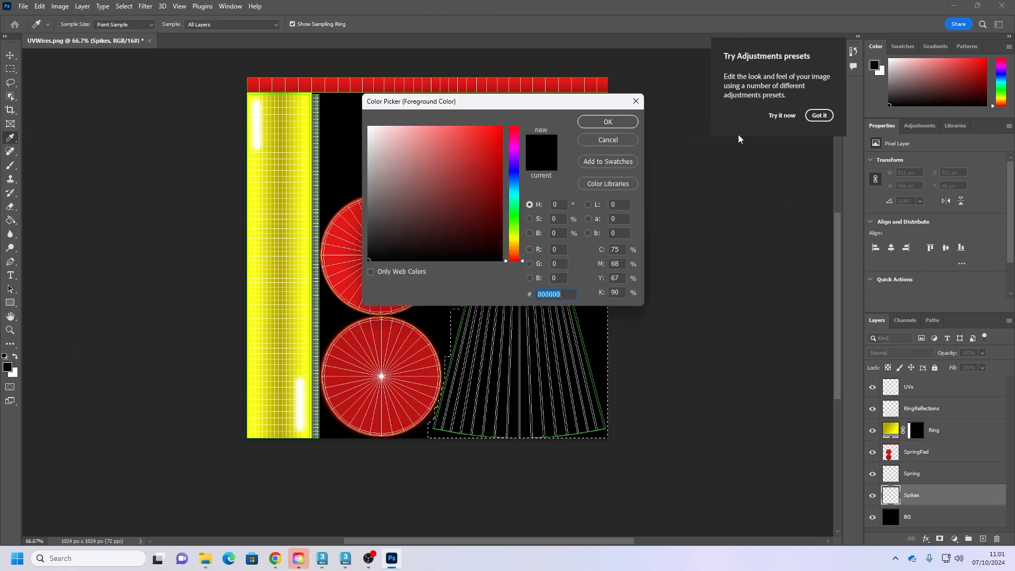
text(ffffff)
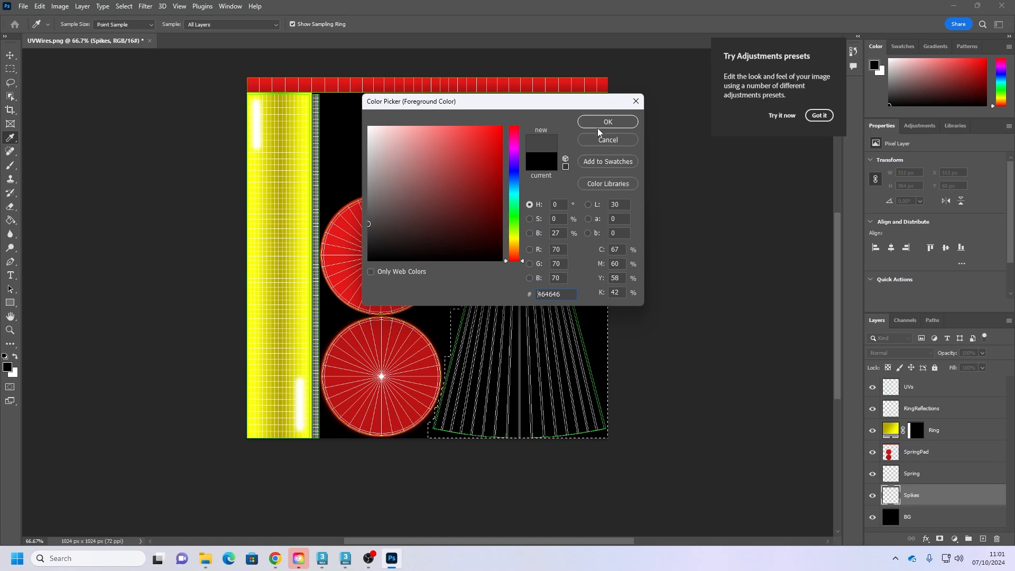
click(607, 122)
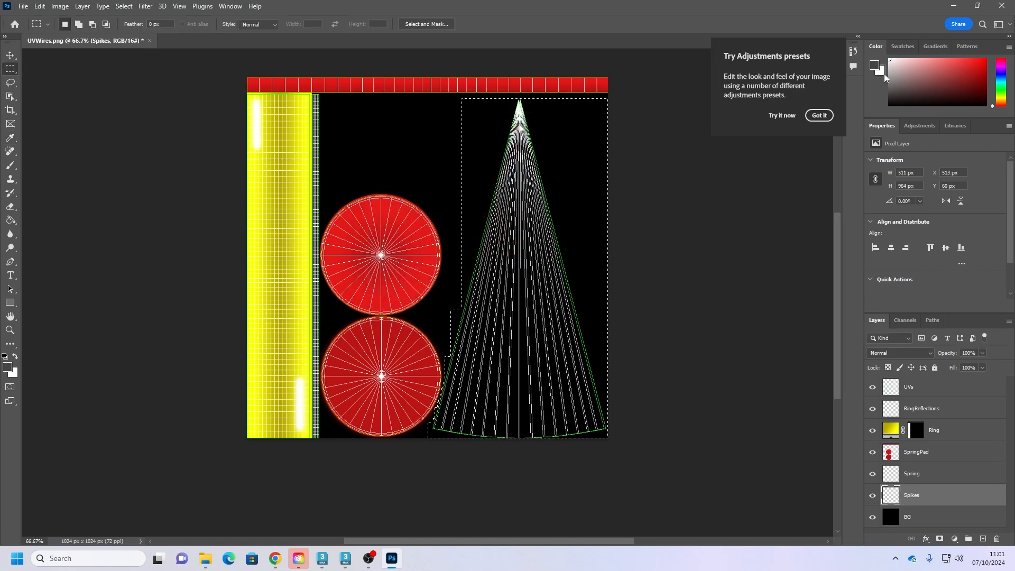
Step: Set the background colour to a lighter grey and fill the cone selection on Spikes with a vertical reflected gradient from the first Basics preset
click(883, 73)
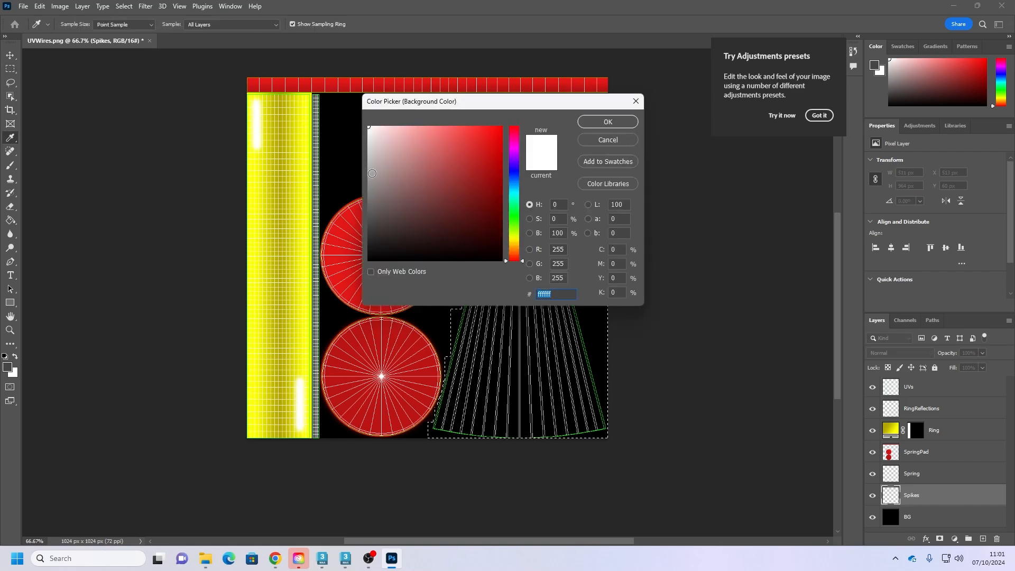
key(Return)
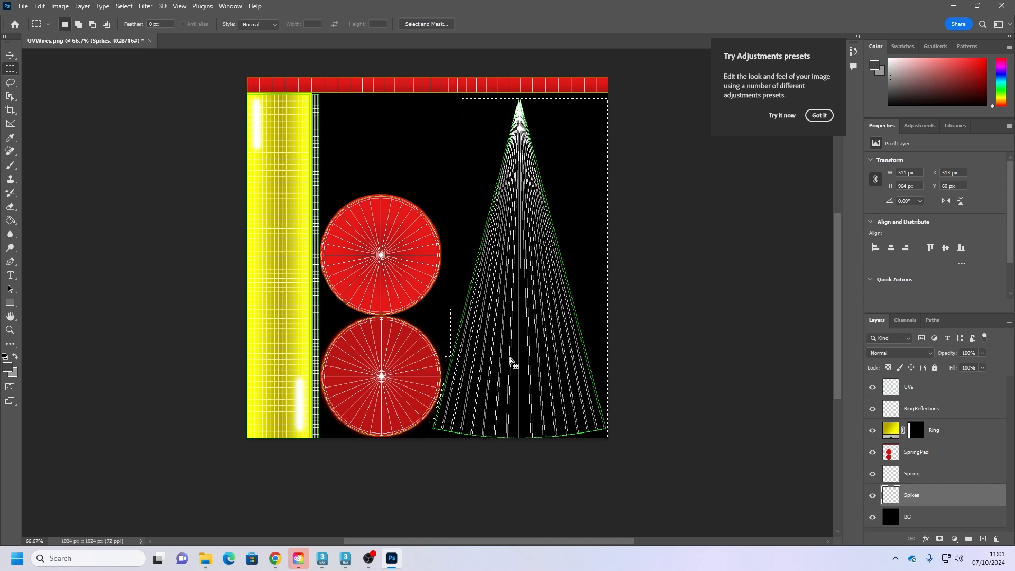
click(15, 222)
click(52, 219)
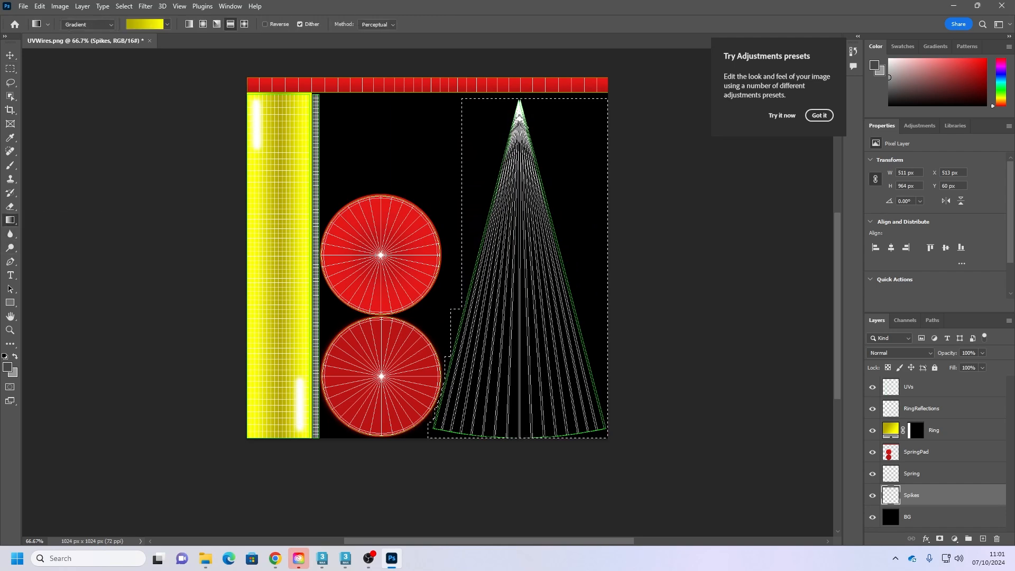
drag(519, 99, 516, 433)
click(168, 24)
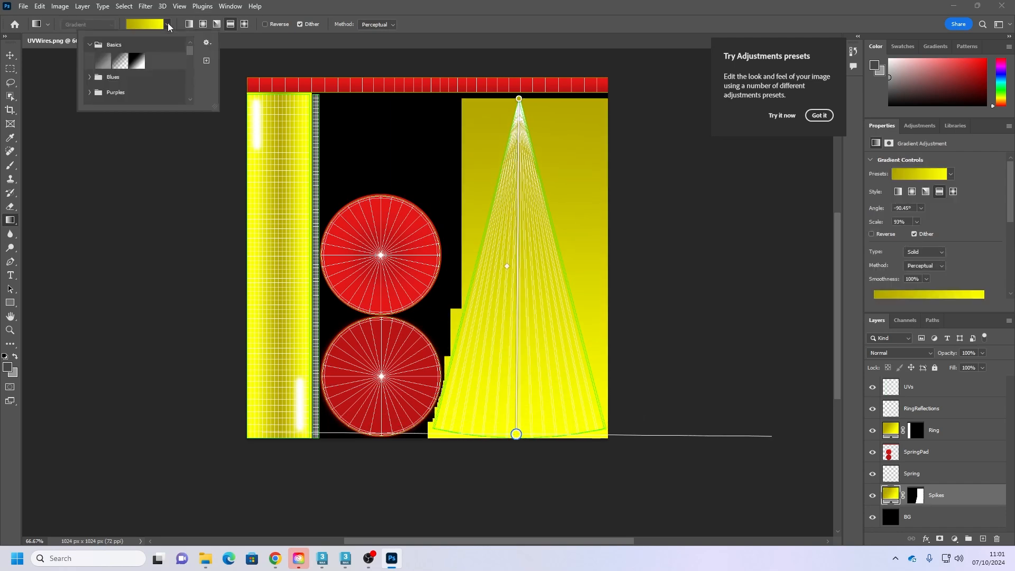
click(102, 61)
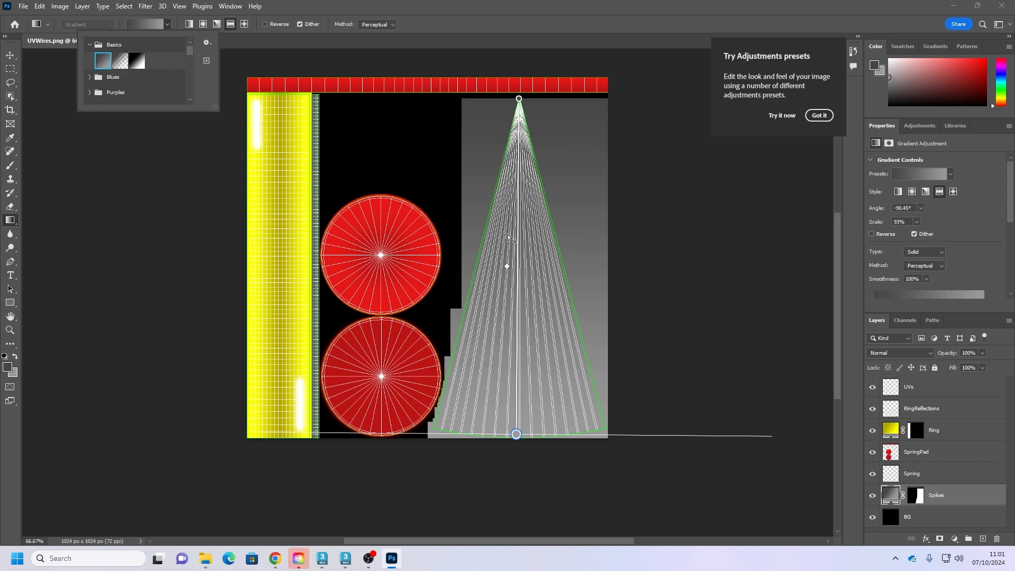
Step: Flip the cone's gradient so the light end sits at the tip and the dark end mid-cone, using the reflected style
drag(515, 434, 521, 103)
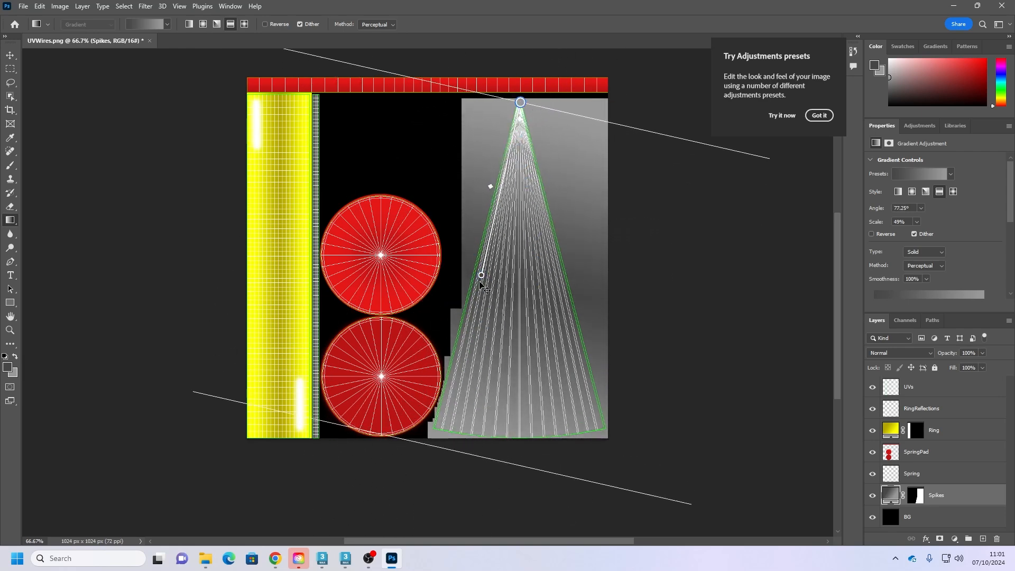
drag(482, 276, 510, 439)
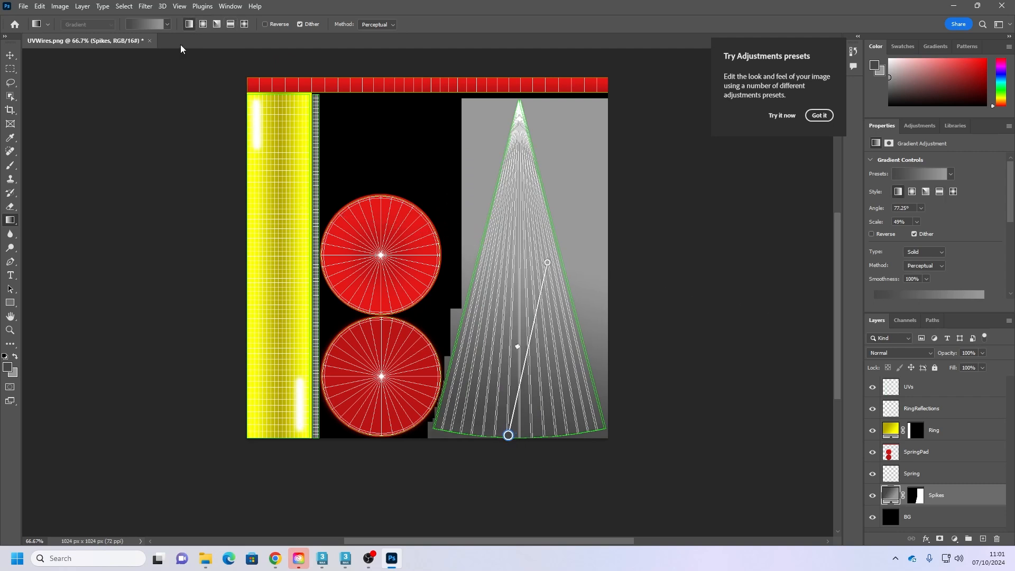
drag(548, 264, 518, 105)
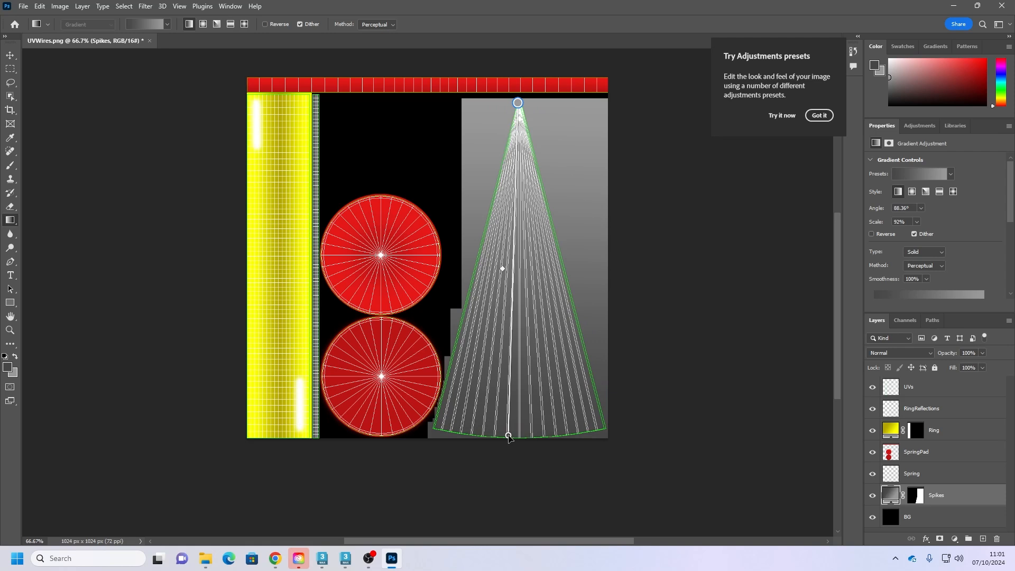
drag(508, 436, 517, 303)
click(230, 24)
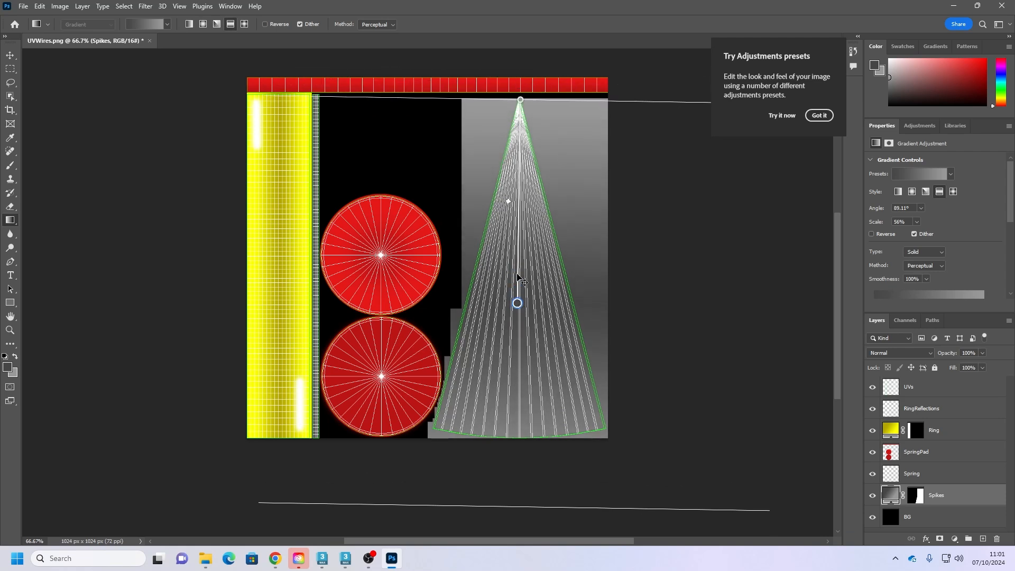
Step: Fine-tune the gradient's end points to a 90.00° angle and about 45% scale, hiding the UVs layer for a check and showing it again
drag(520, 102, 518, 134)
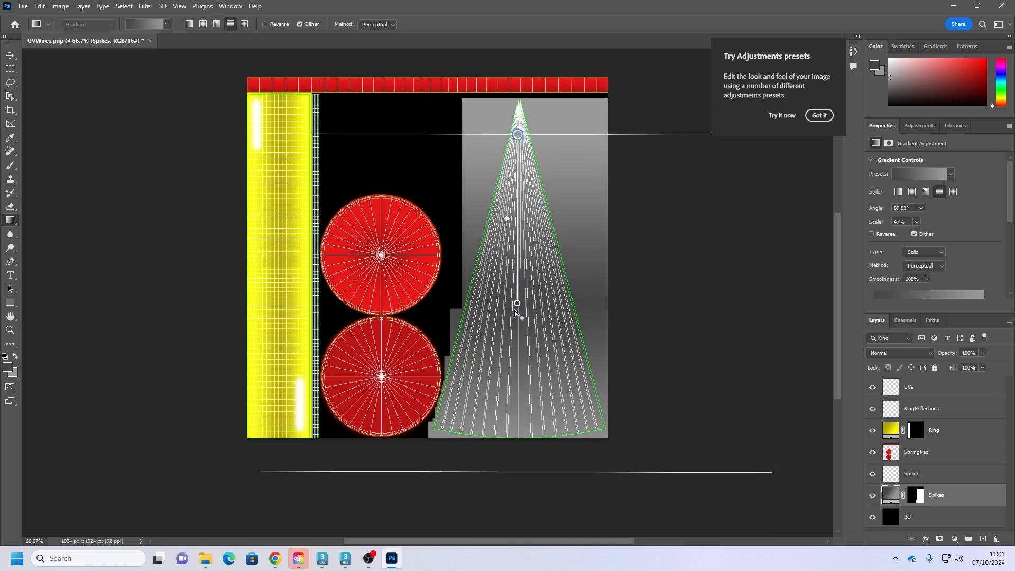
drag(517, 304, 519, 303)
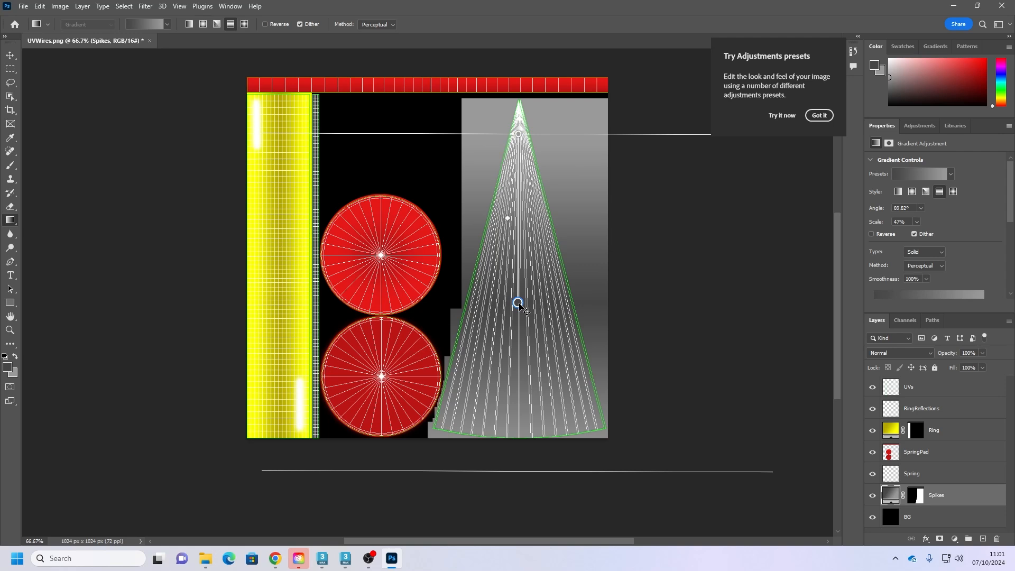
mouse_move(519, 135)
mouse_down()
mouse_move(523, 179)
mouse_move(520, 142)
mouse_up()
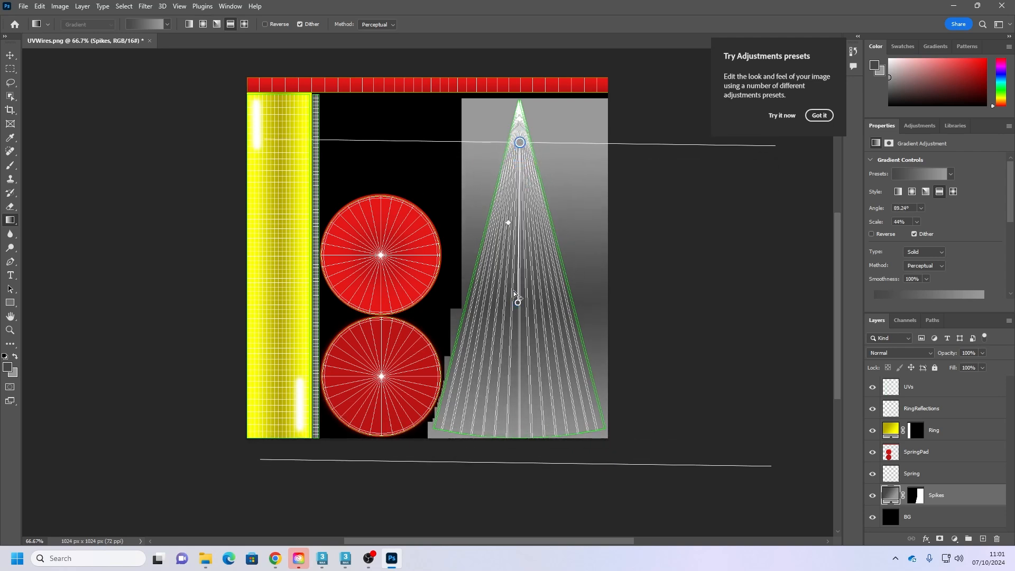
drag(518, 305, 519, 292)
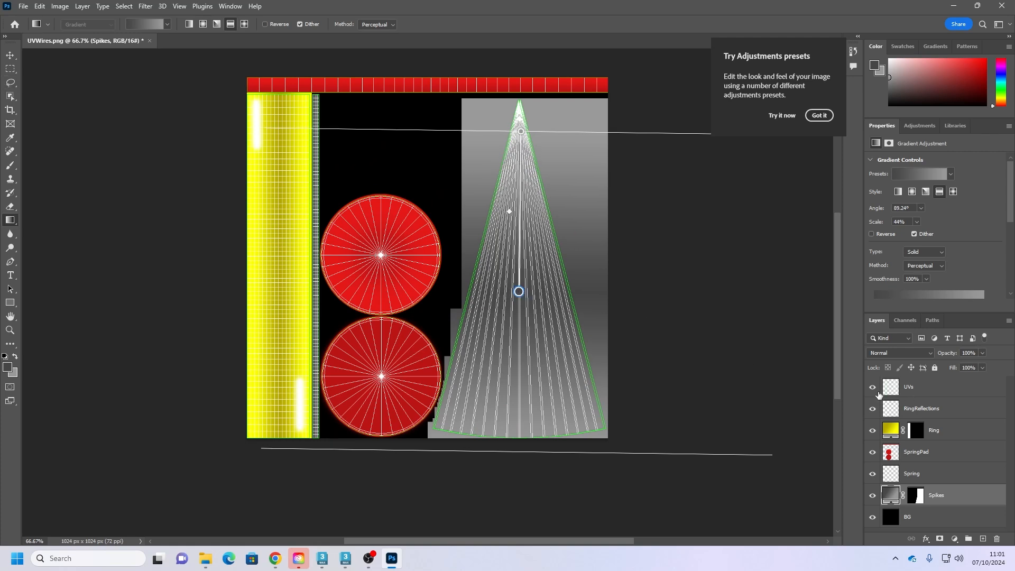
click(873, 387)
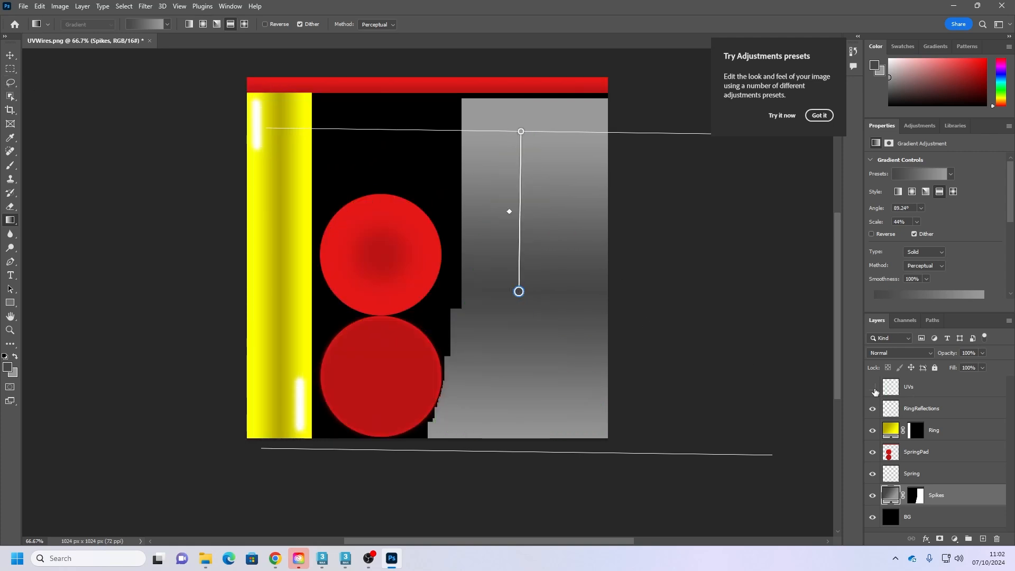
drag(522, 129, 521, 131)
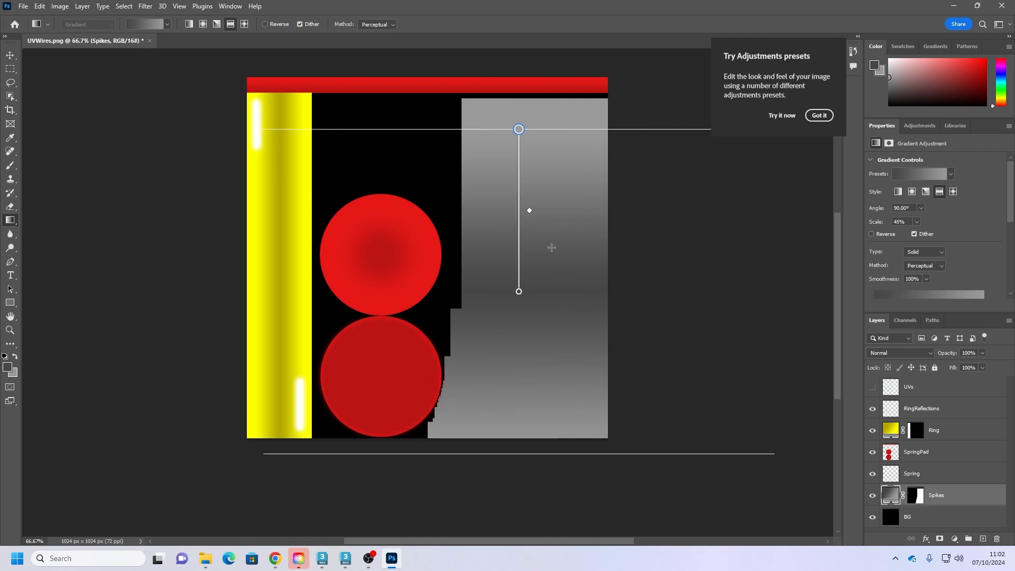
click(873, 387)
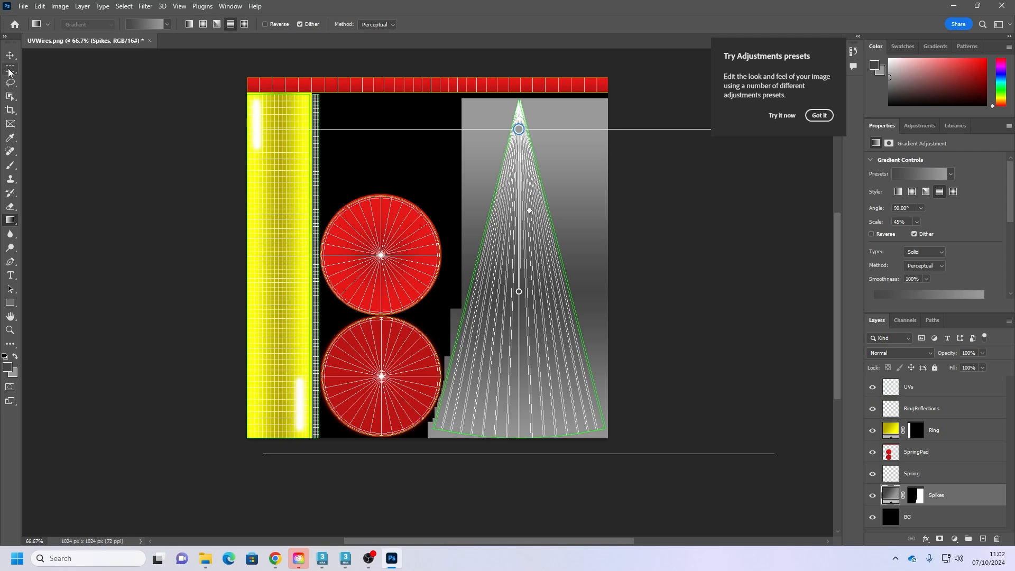
Step: Select the Spring layer and draw a rectangular marquee about 27 × 978 px over the narrow strip beside the yellow ring
click(11, 69)
click(930, 482)
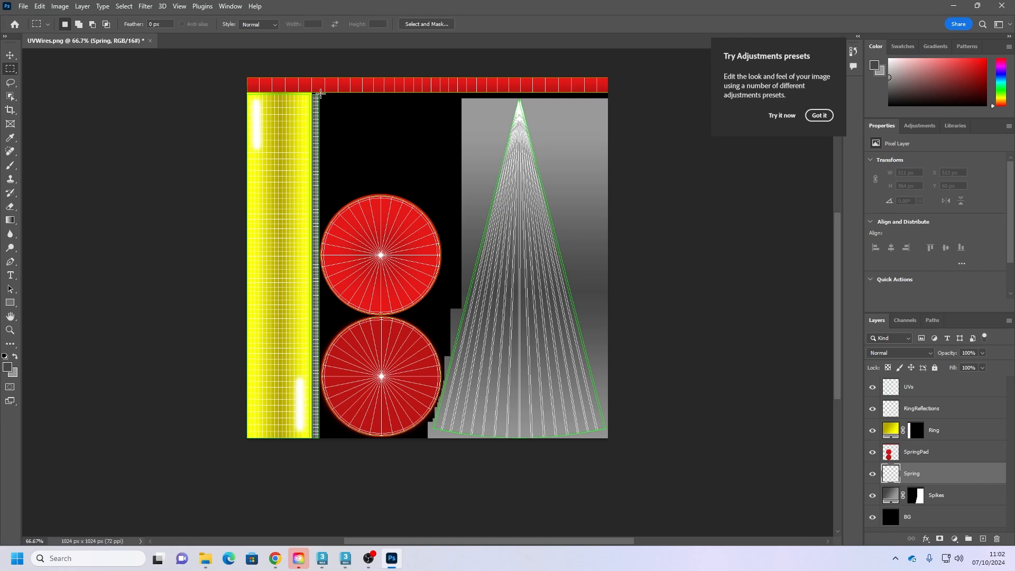
drag(321, 93, 312, 441)
Step: Subtract a narrow rectangle along the strip selection's edge so that it does not overlap the two red discs
alt+scroll(335, 444, up, 2)
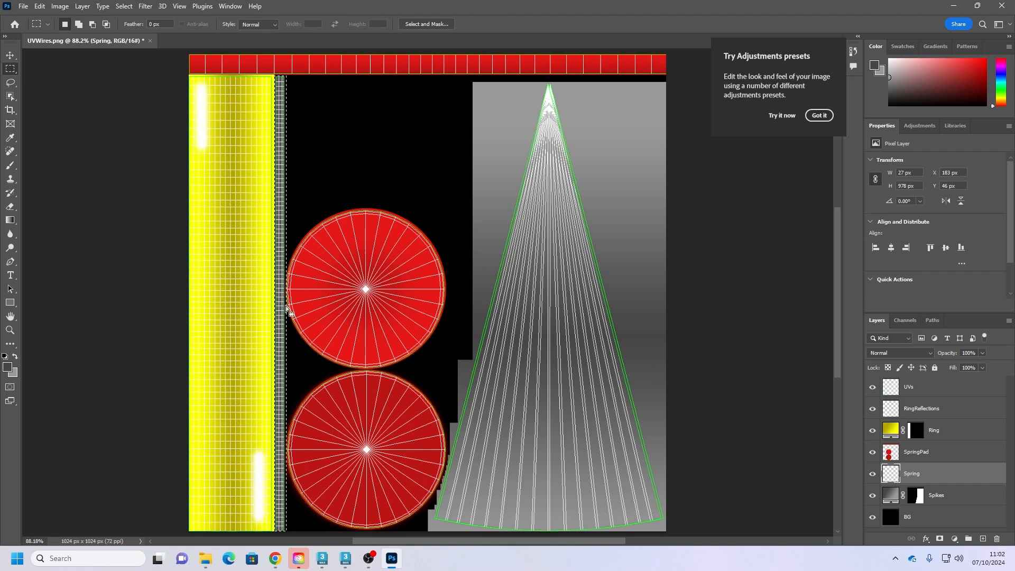
alt+drag(296, 482, 289, 426)
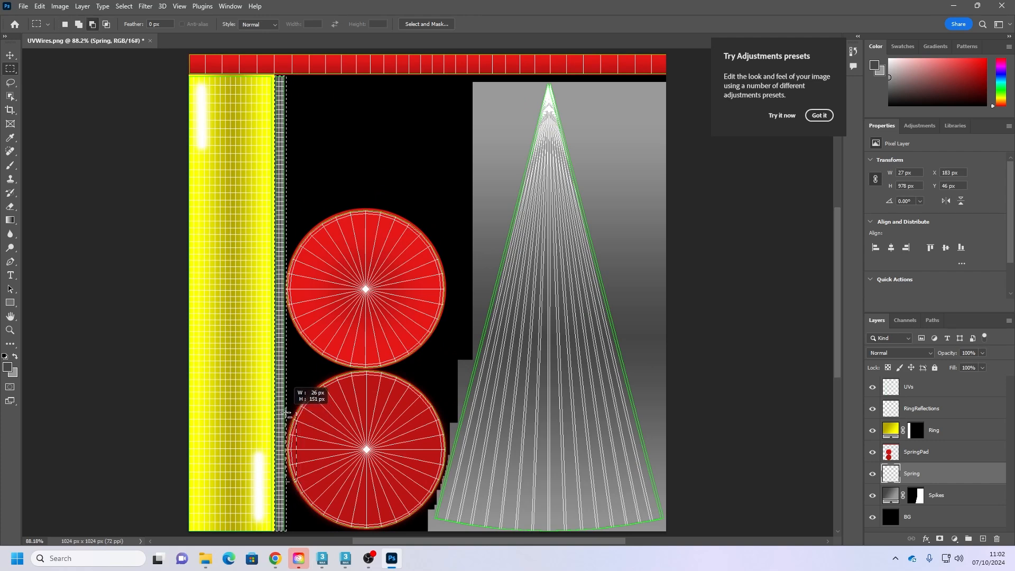
mouse_move(289, 125)
alt+mouse_down()
mouse_move(283, 85)
mouse_move(286, 112)
alt+mouse_up()
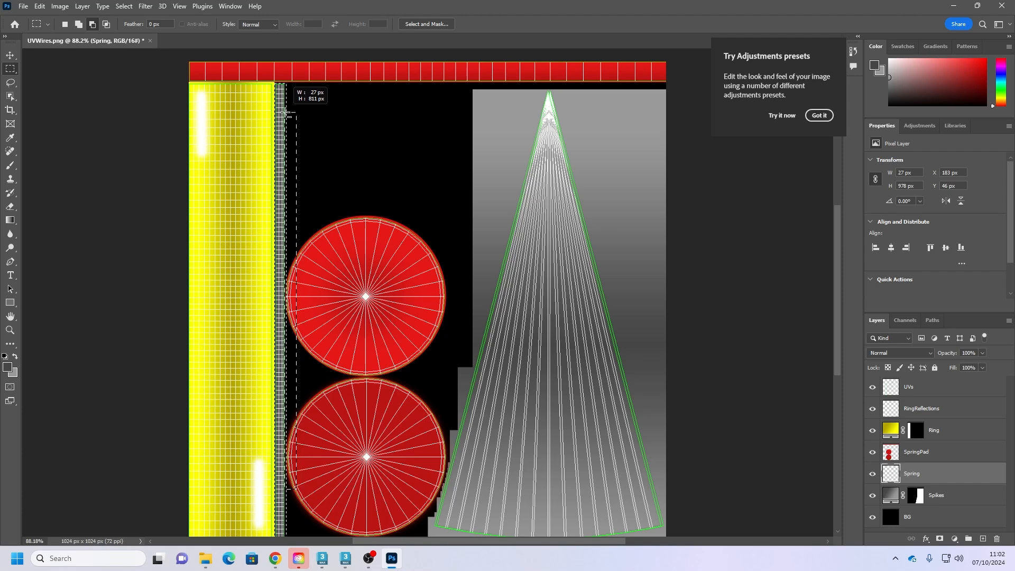
alt+drag(286, 113, 286, 114)
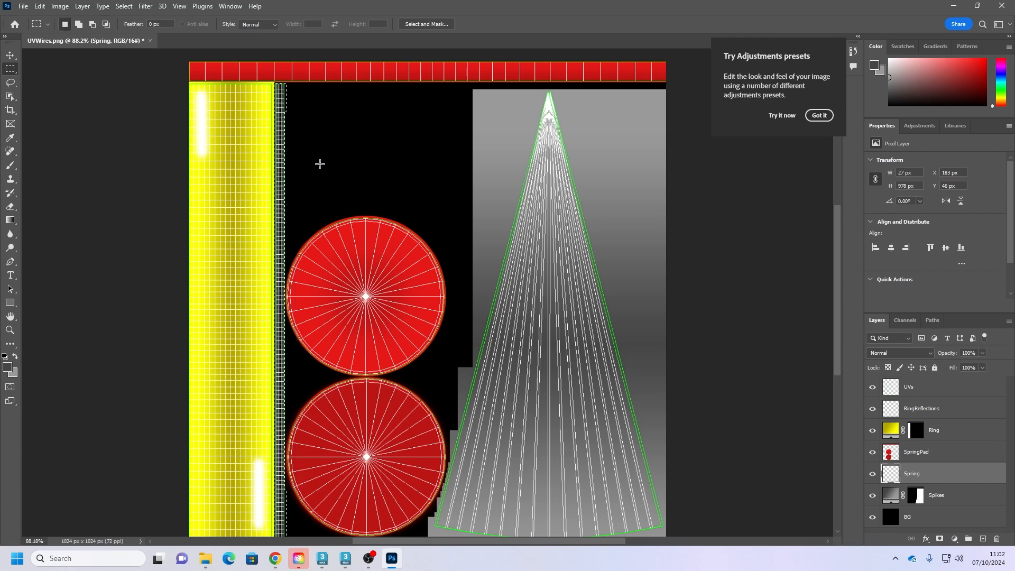
key(ctrl+d)
key(ctrl+z)
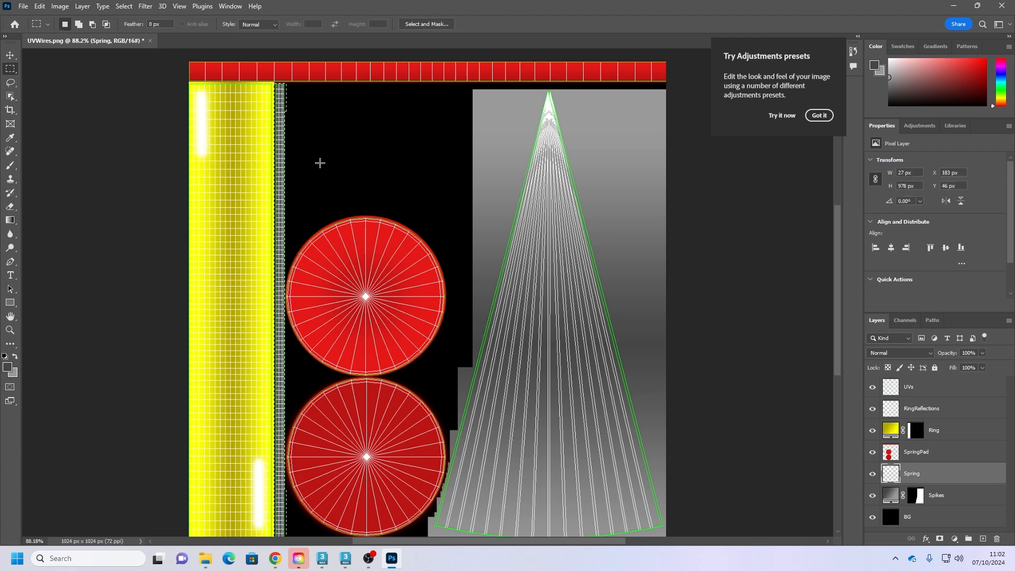
Step: Fill the strip selection on the Spring layer with a vertical reflected grey gradient spanning nearly the strip's full height
click(10, 221)
right_click(11, 222)
click(76, 226)
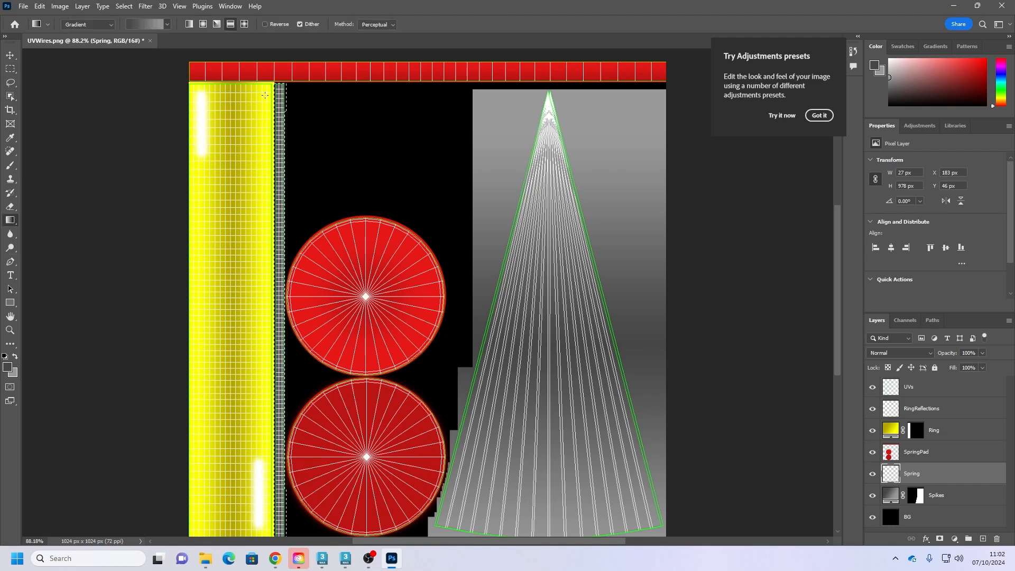
drag(279, 86, 280, 529)
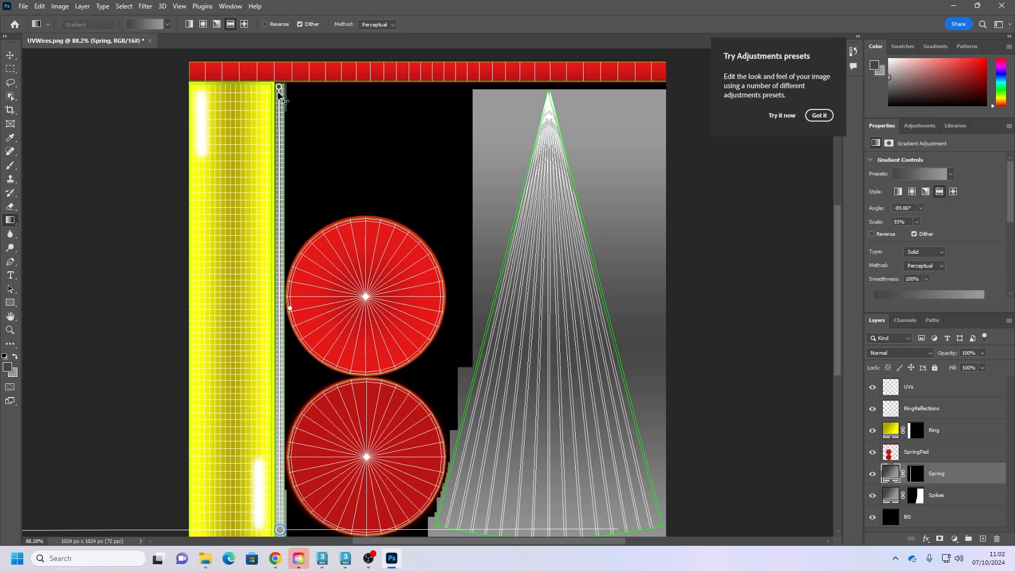
Step: Hide the UVs layer and quick-export the texture as a PNG named Sonic_Te in the Documents folder
click(10, 69)
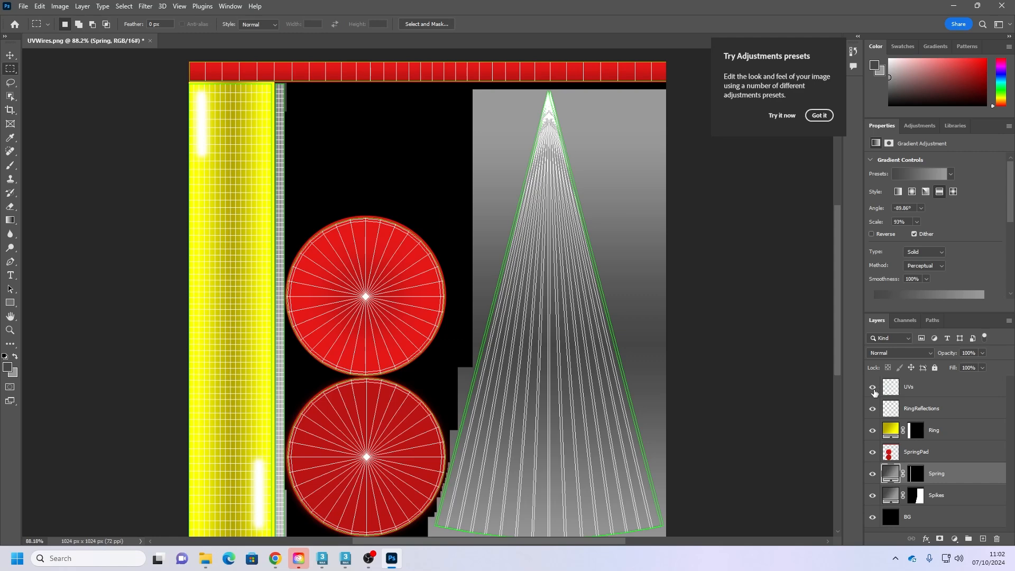
click(872, 388)
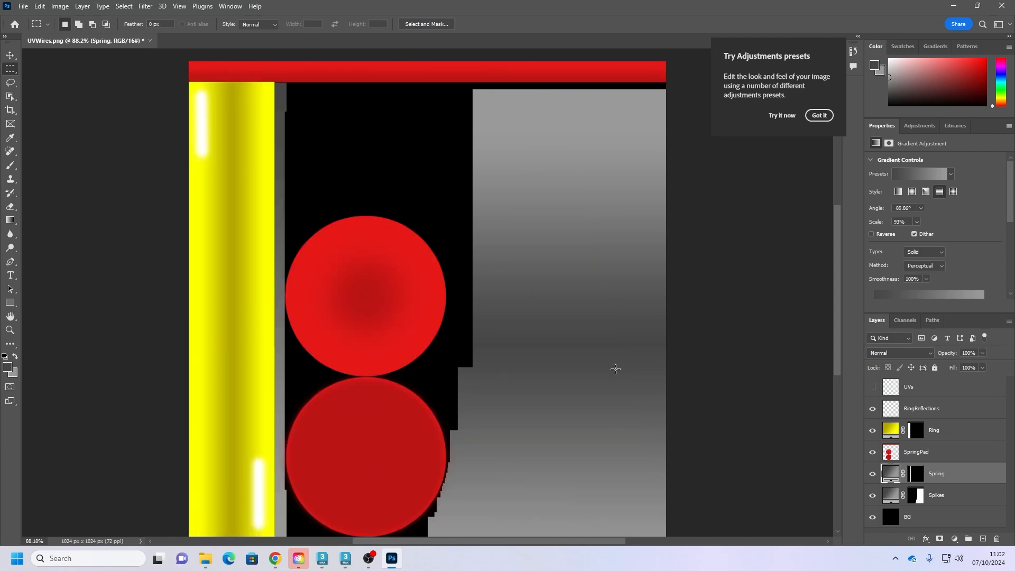
click(23, 7)
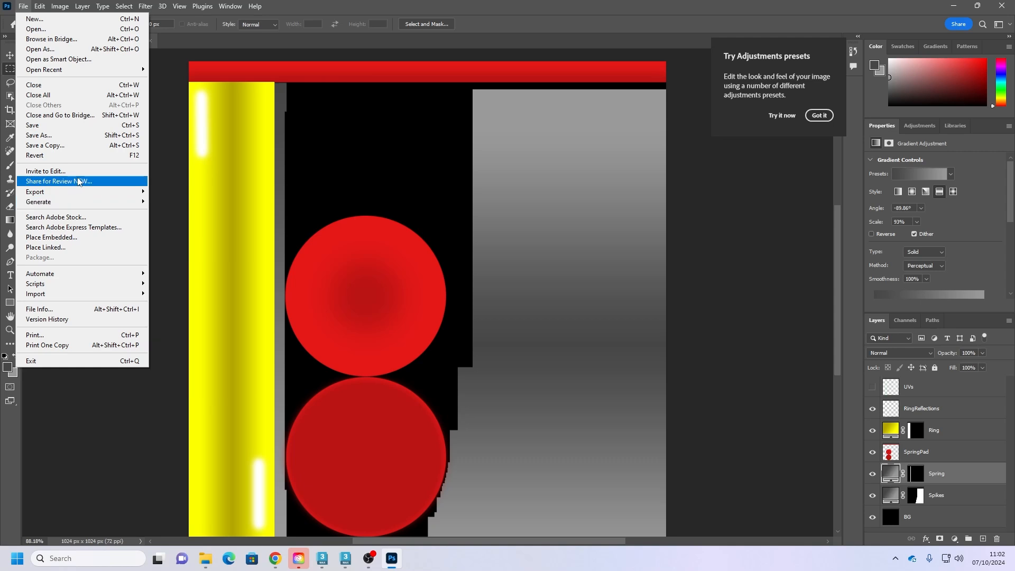
mouse_move(80, 192)
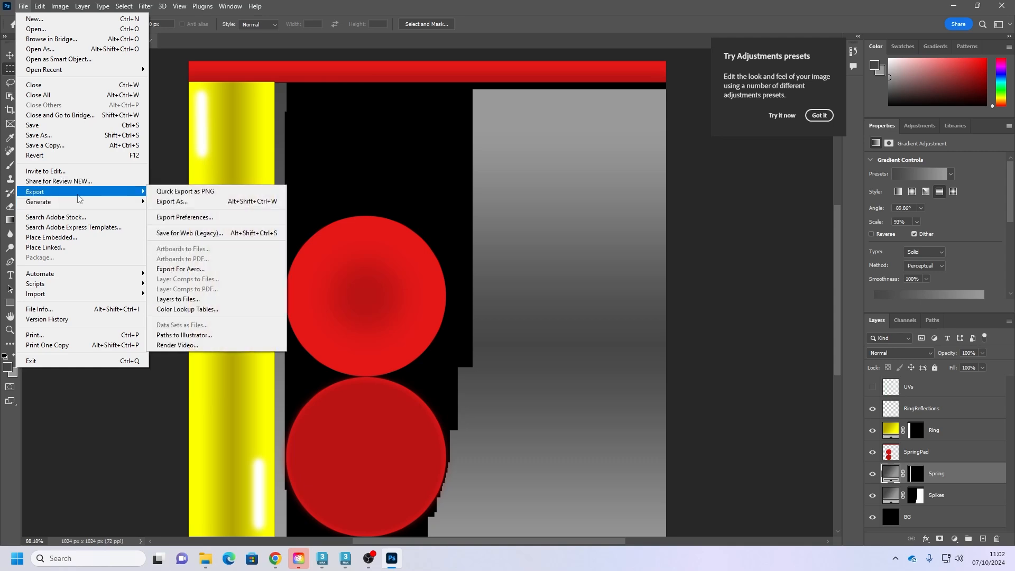
click(176, 192)
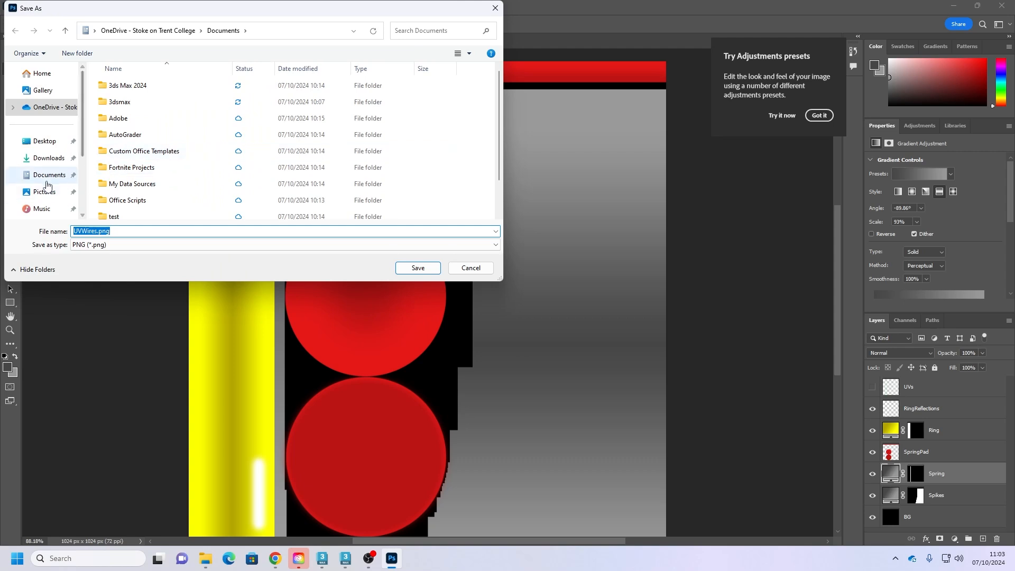
click(46, 176)
scroll(142, 211, down, 1)
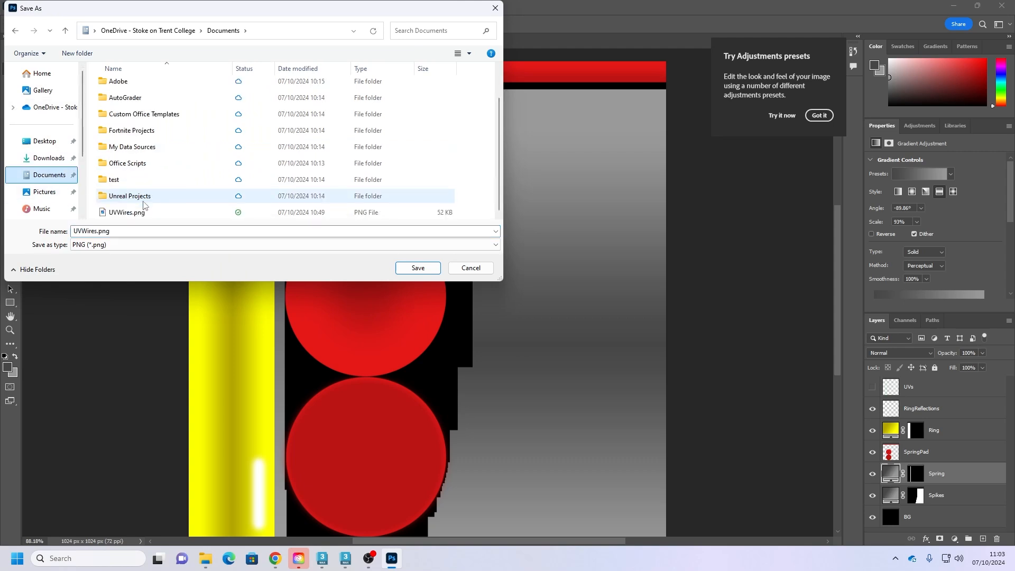
drag(117, 230, 64, 233)
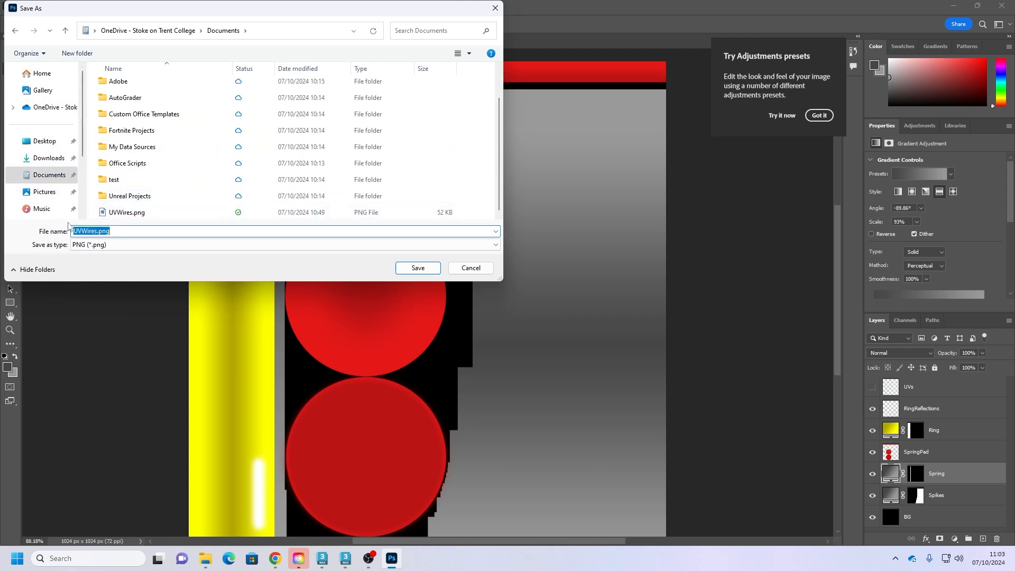
text(Sonic_Te)
key(Return)
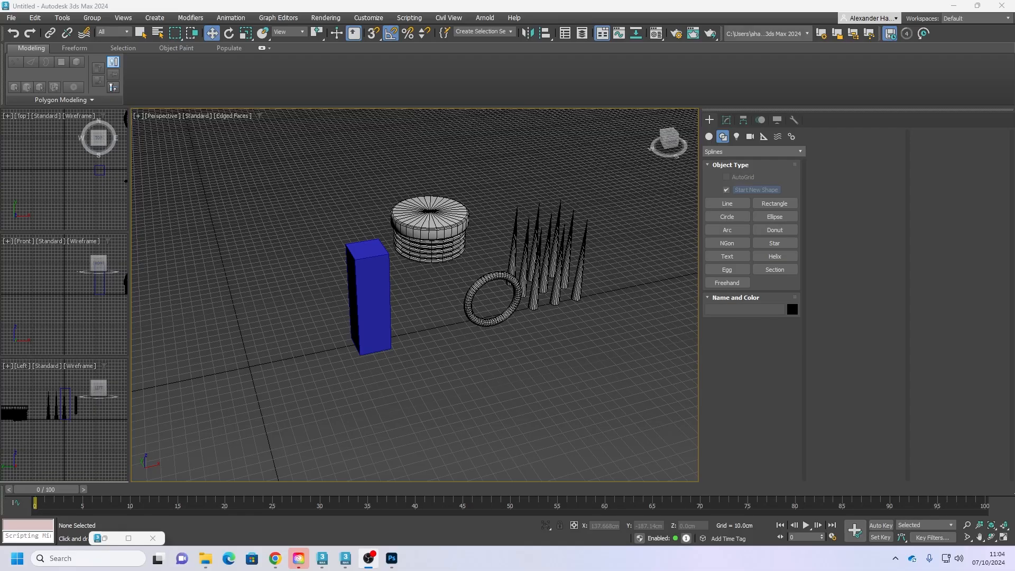
Step: Switch to 3ds Max, select the torus ring and set its X, Y and Z position to 0.0 cm
click(971, 317)
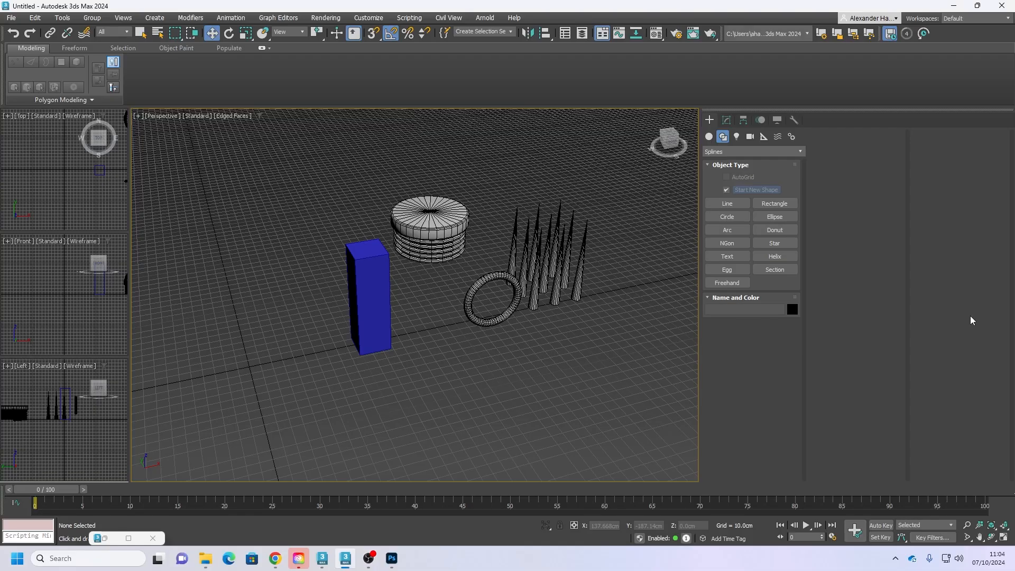
click(499, 328)
right_click(622, 524)
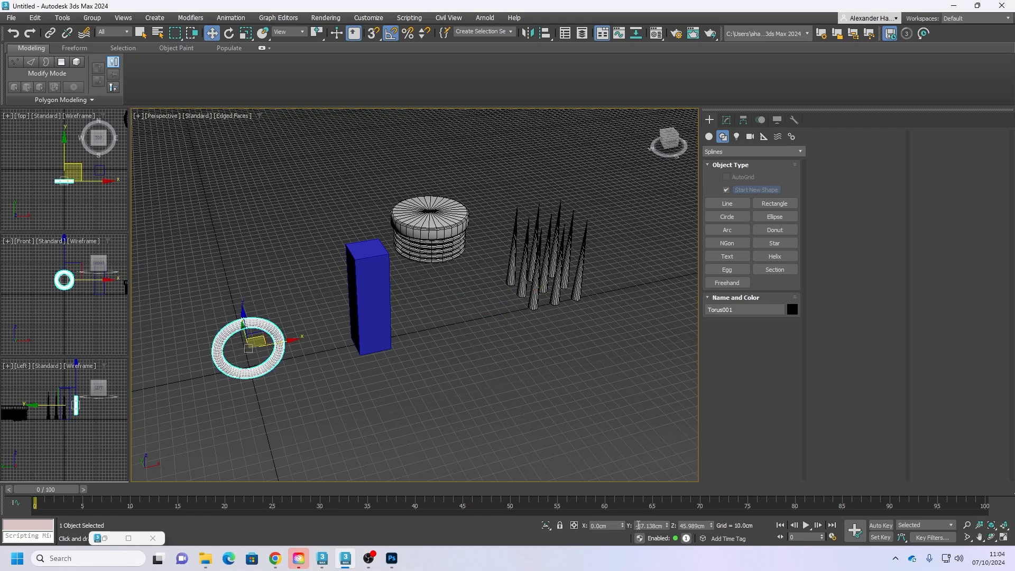
right_click(667, 526)
right_click(711, 525)
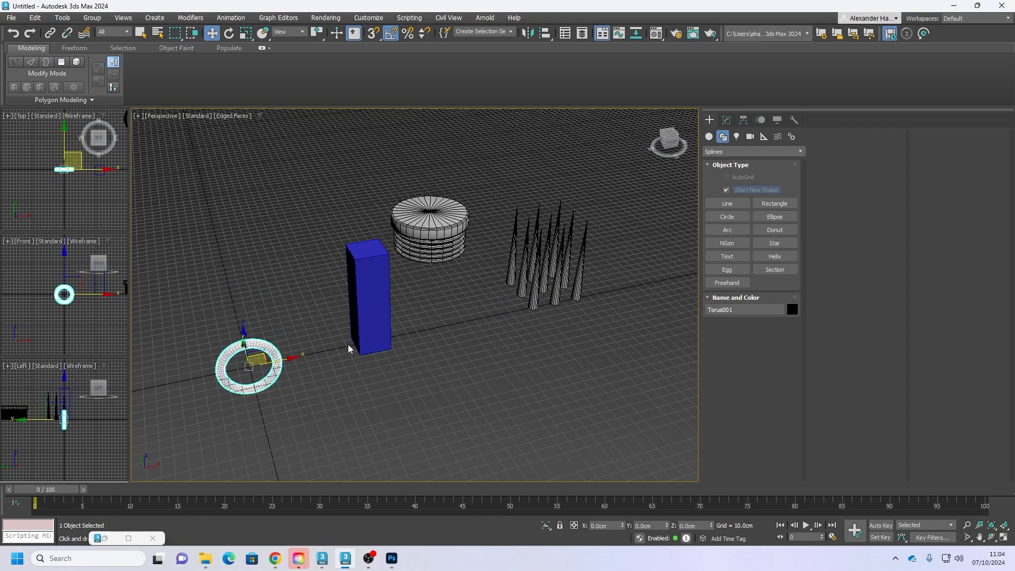
Step: Raise the torus ring vertically above the grid to a Z position of about 60 cm
key(z)
scroll(339, 400, up, 3)
middle_drag(339, 400, 364, 326)
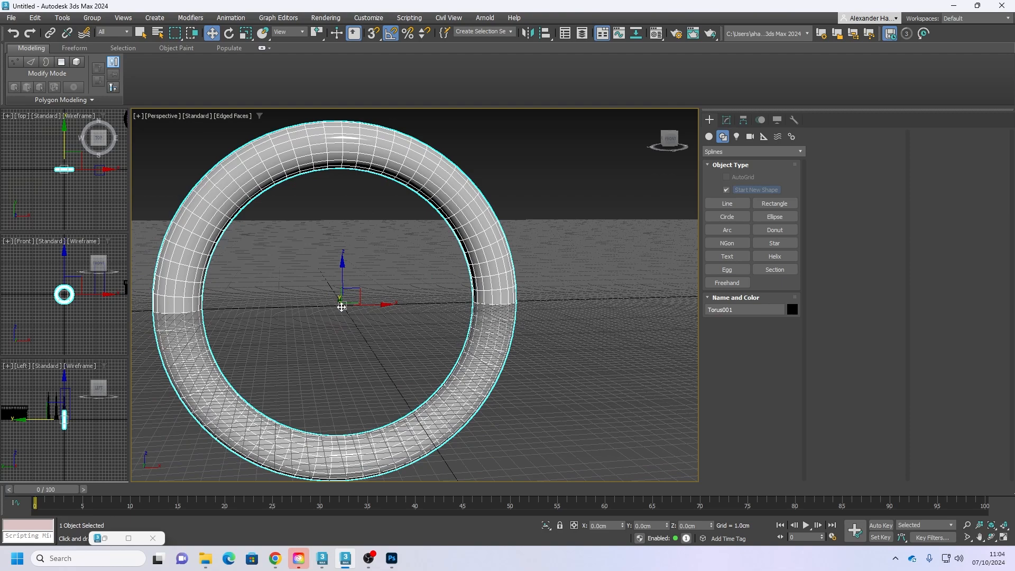
scroll(342, 306, down, 3)
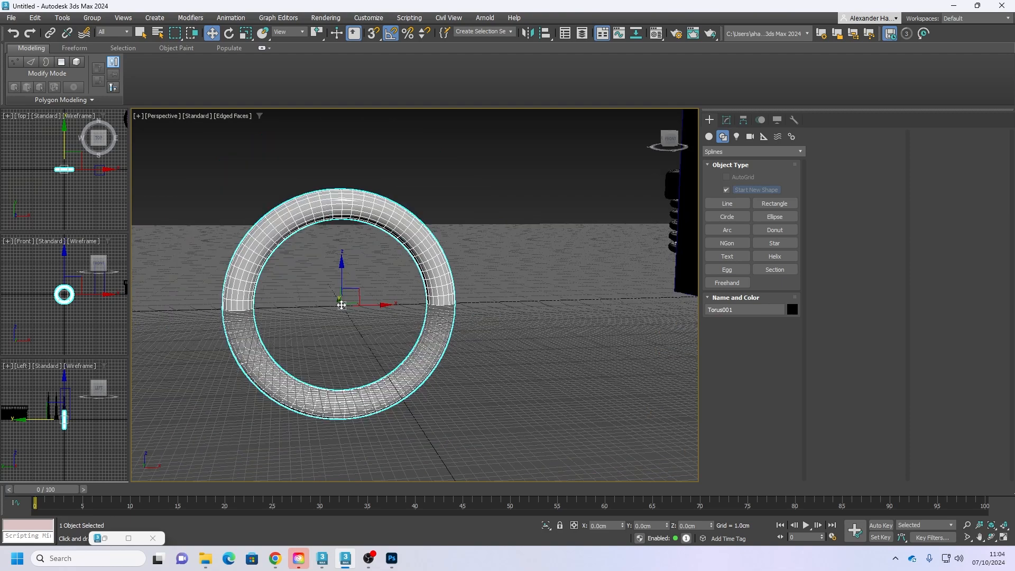
scroll(341, 306, down, 5)
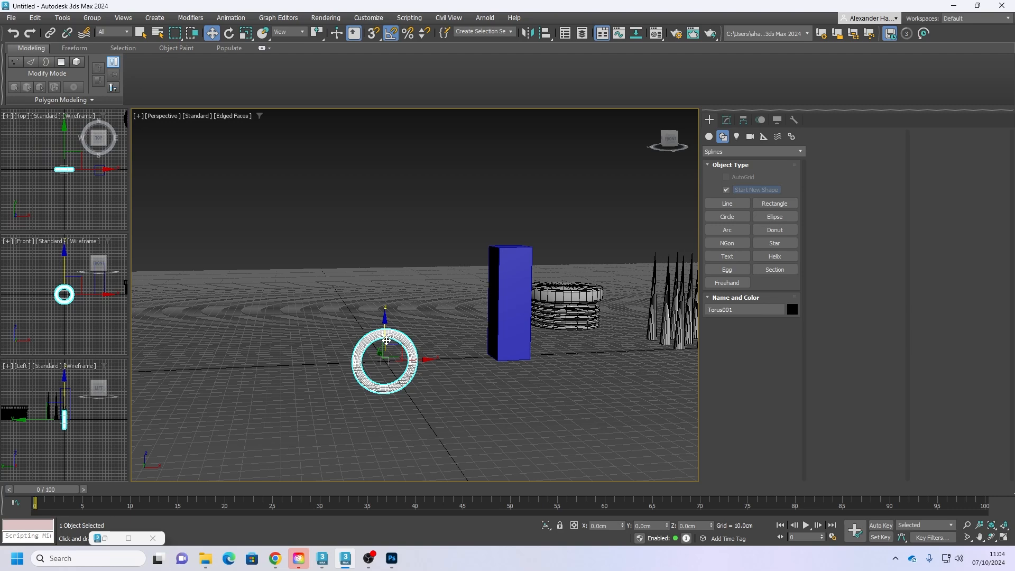
scroll(386, 341, up, 3)
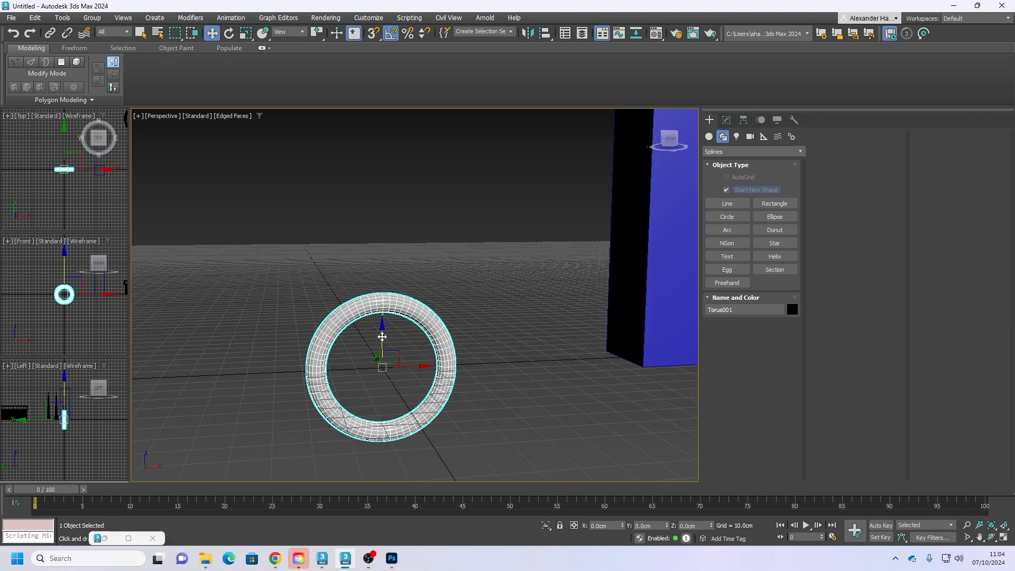
scroll(383, 336, down, 3)
drag(382, 330, 389, 262)
mouse_move(390, 310)
alt+middle_down()
mouse_move(395, 297)
mouse_move(402, 303)
alt+middle_up()
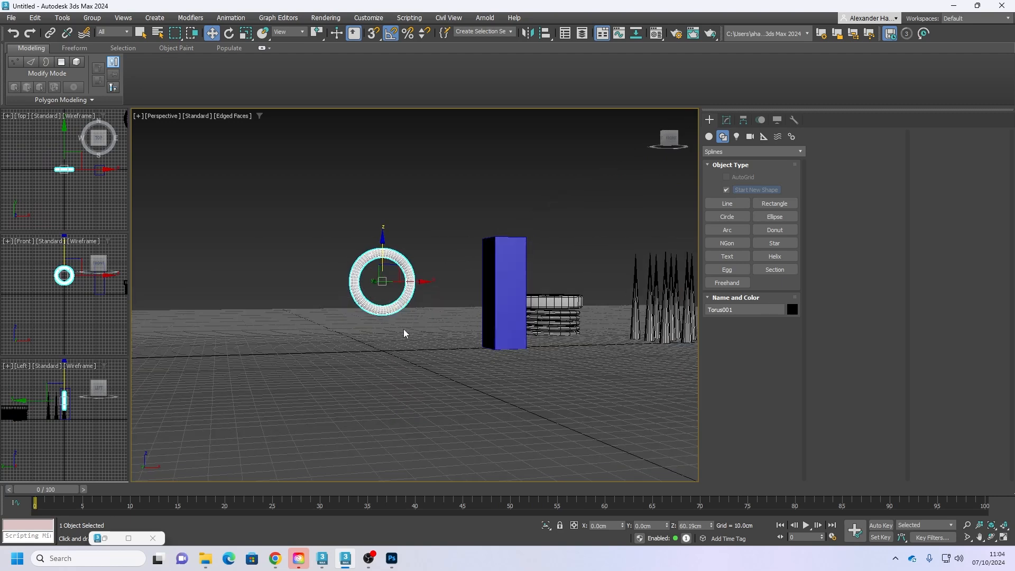
Step: Move only the torus ring's pivot down to Z 0.0 cm at the world origin and test-rotate the ring about it
scroll(389, 281, up, 5)
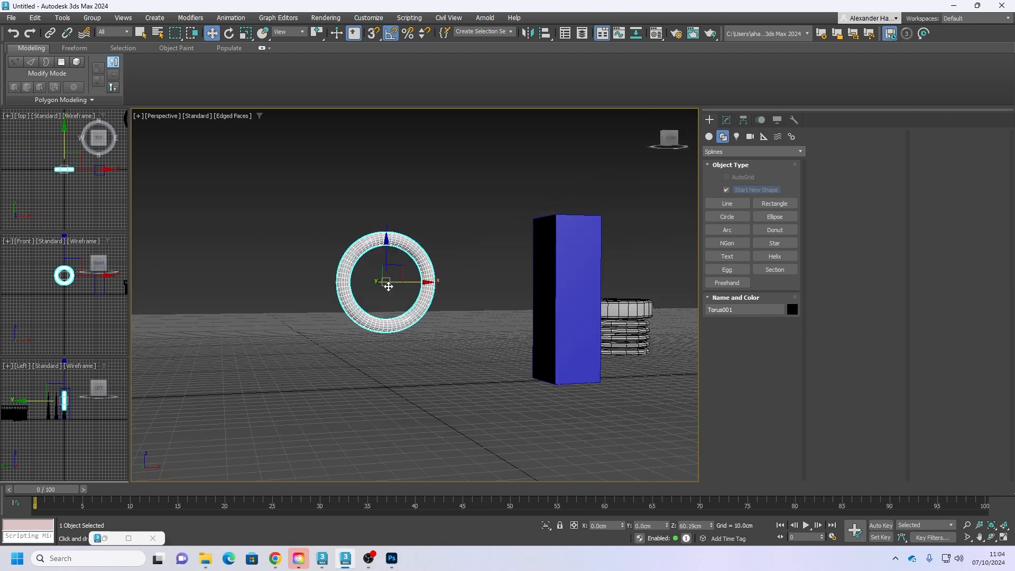
alt+middle_drag(389, 280, 407, 379)
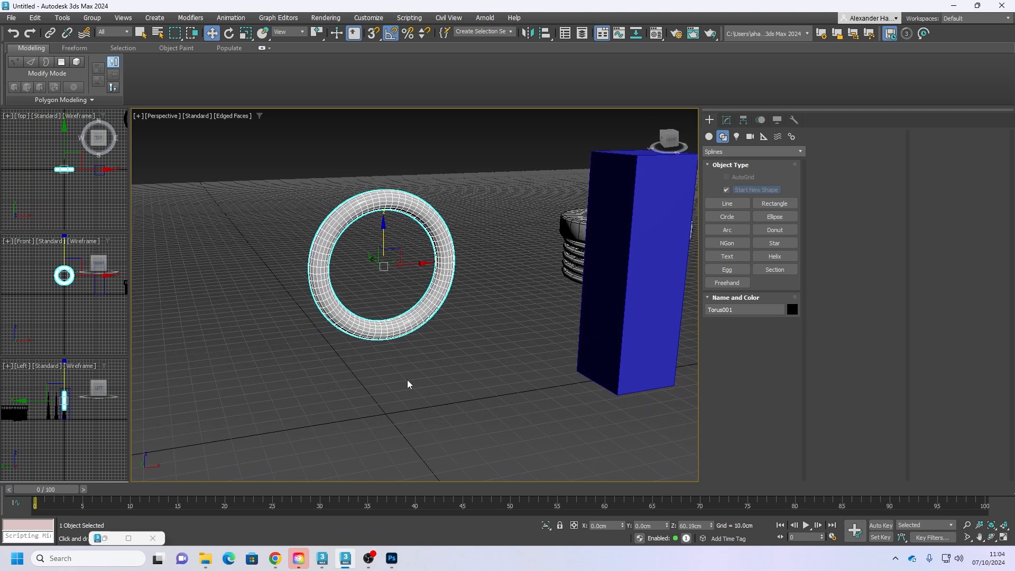
click(743, 121)
click(750, 194)
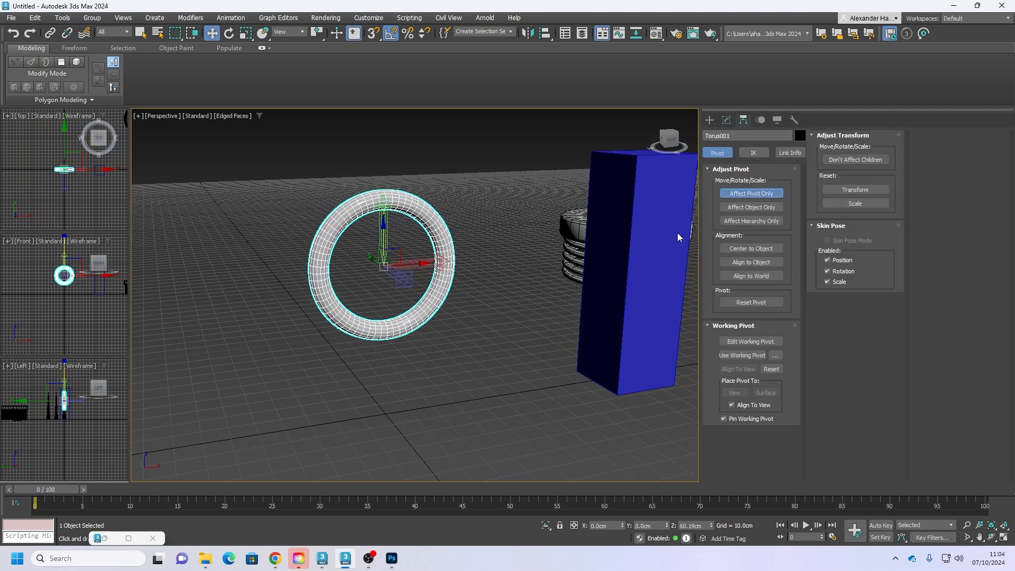
right_click(711, 528)
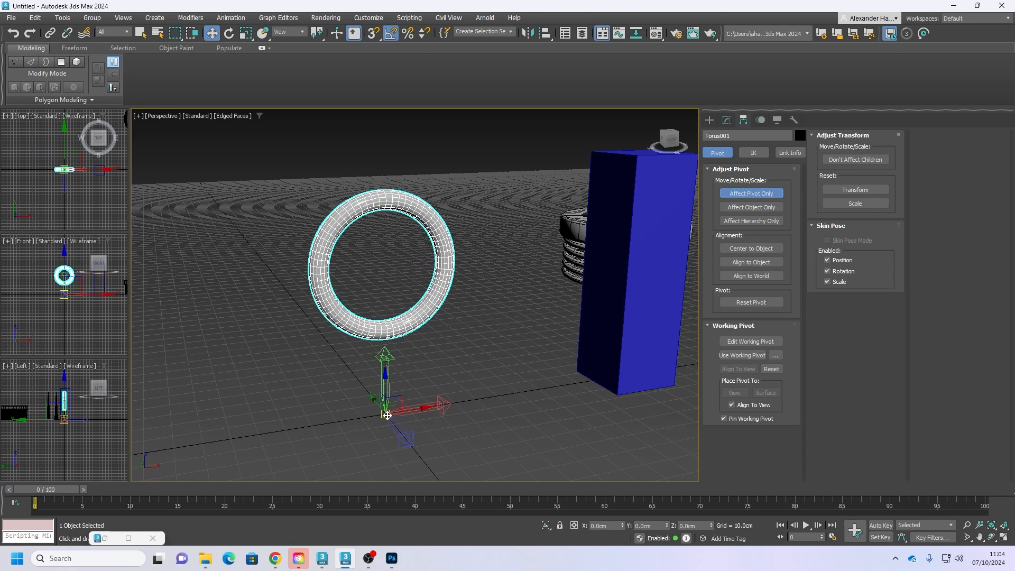
click(709, 120)
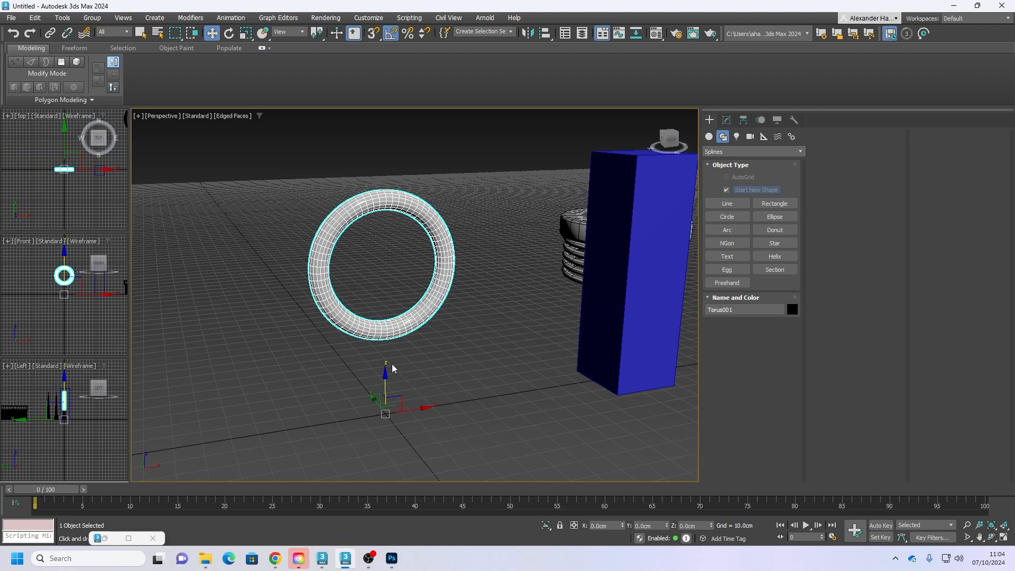
key(e)
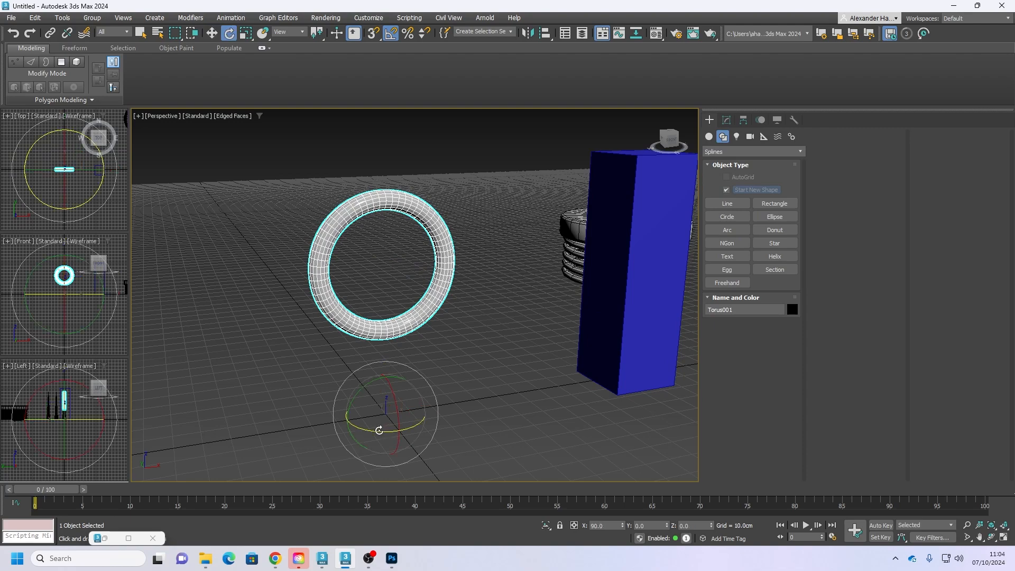
drag(379, 429, 363, 260)
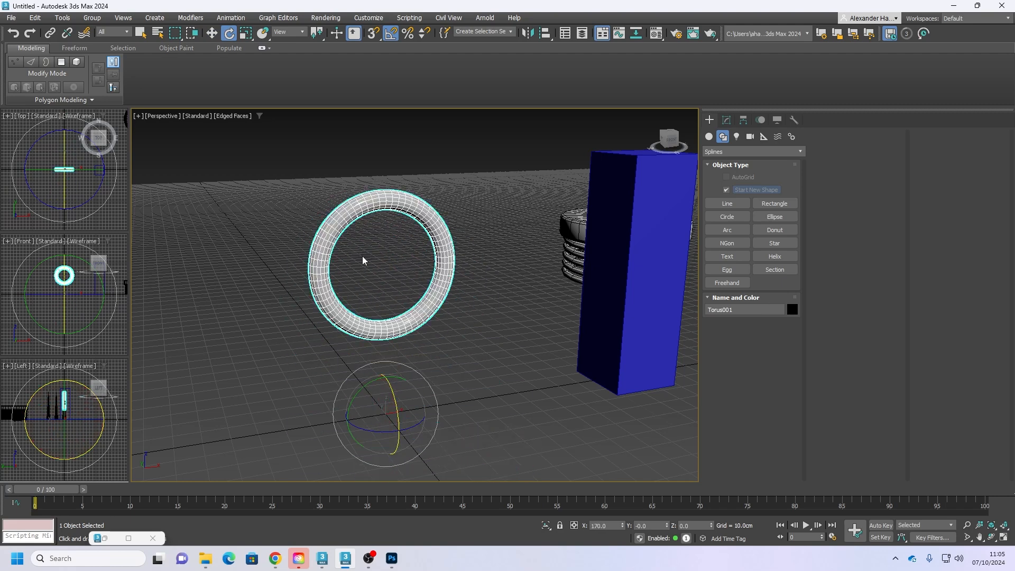
Step: Export only the selected ring as an Autodesk FBX file named SonicRing_SM in the Documents folder
click(10, 19)
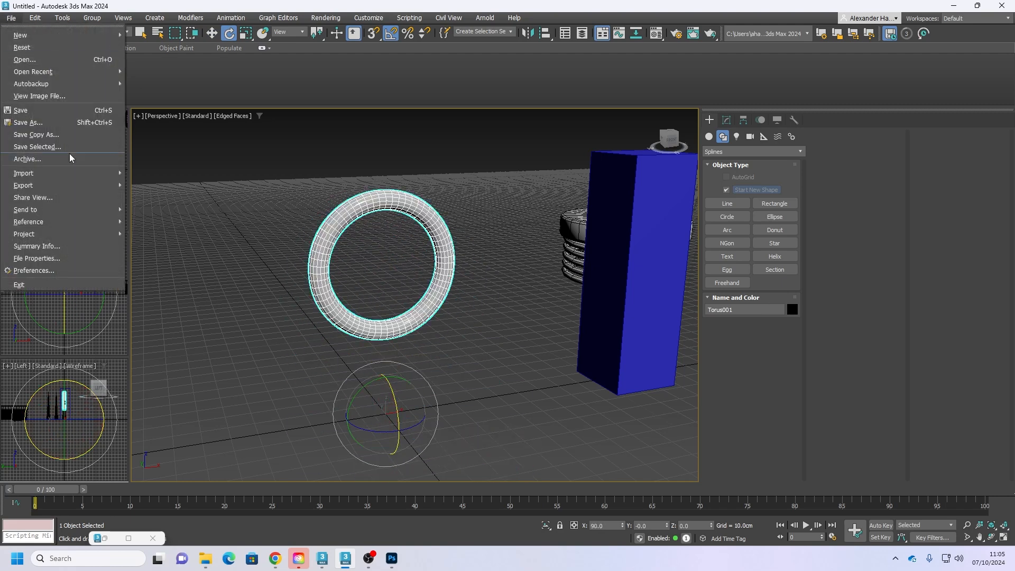
mouse_move(70, 183)
click(168, 198)
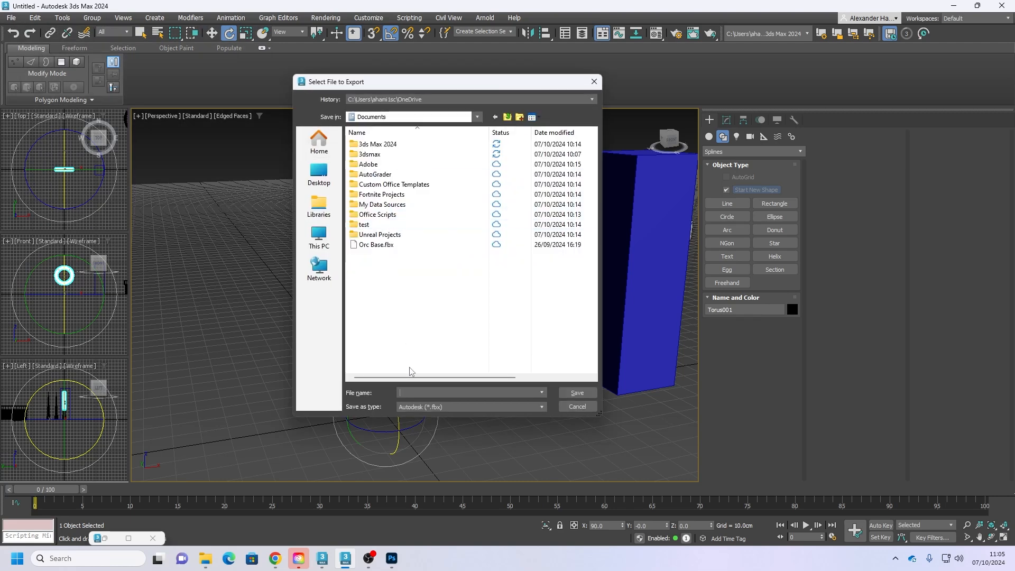
text(Soni)
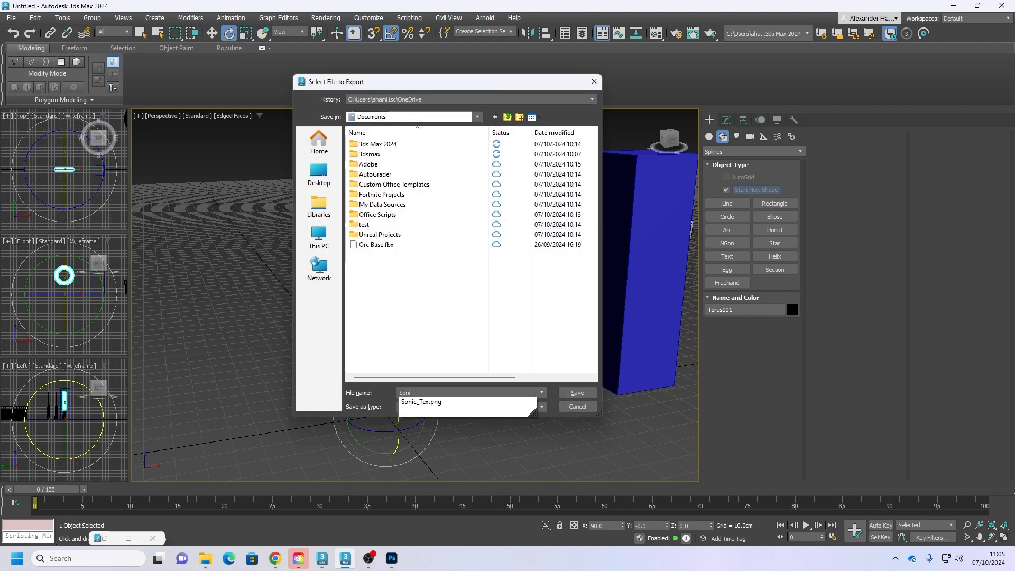
text(cRing_SM)
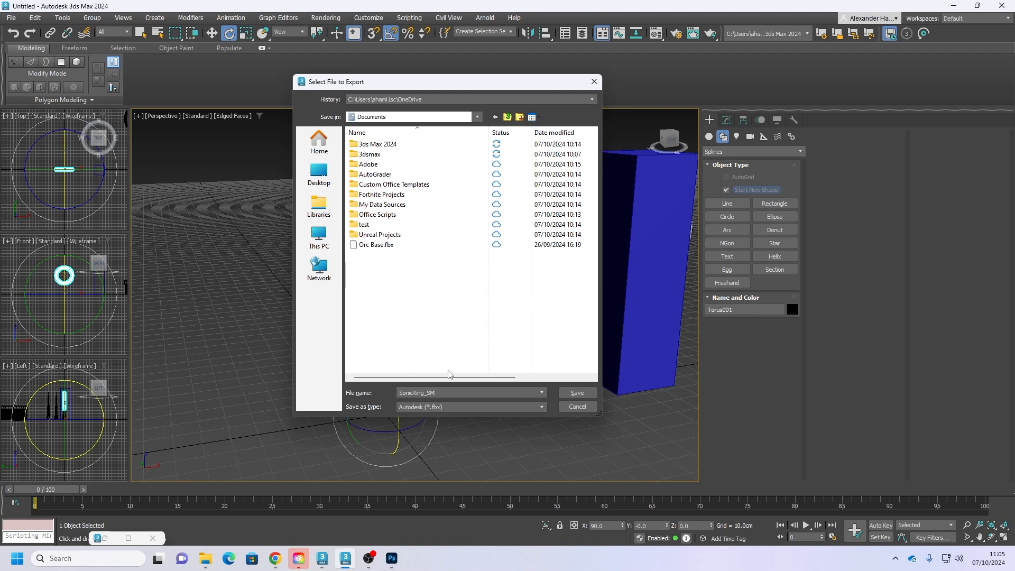
click(576, 393)
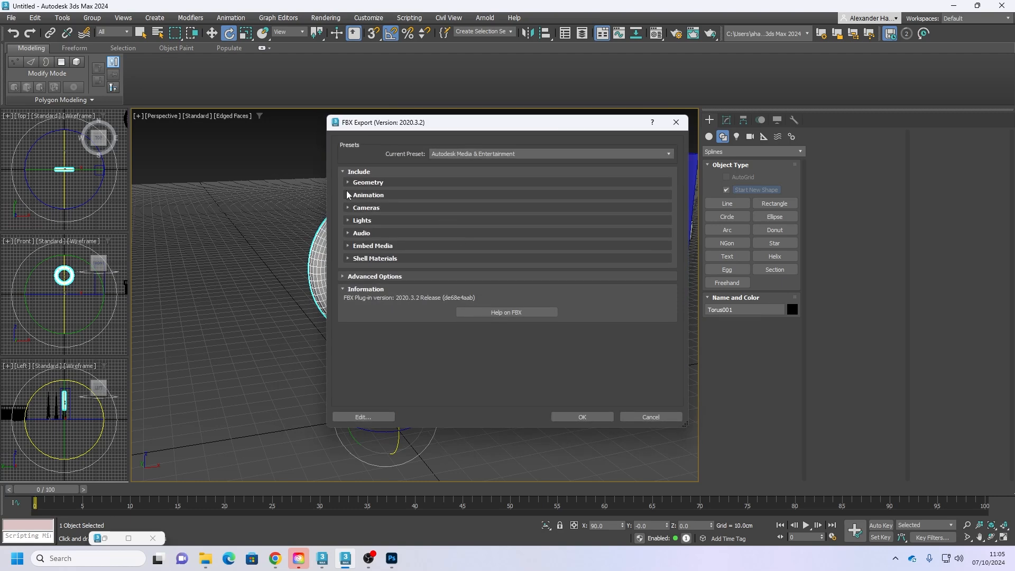
Step: Enable Smoothing Groups and turn off TurboSmooth in the FBX geometry options, and complete the ring's export
click(348, 183)
click(508, 206)
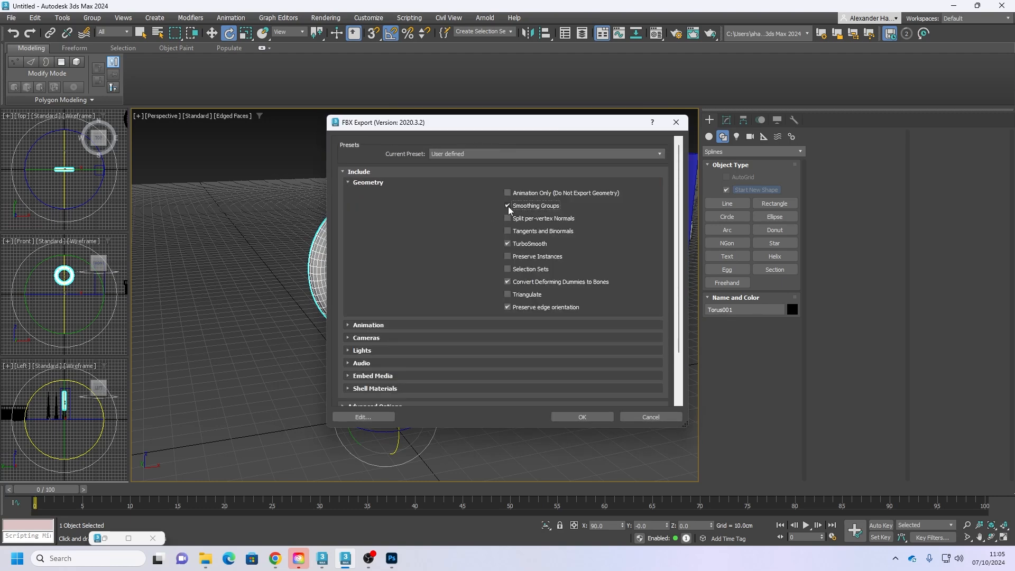
click(509, 244)
click(575, 416)
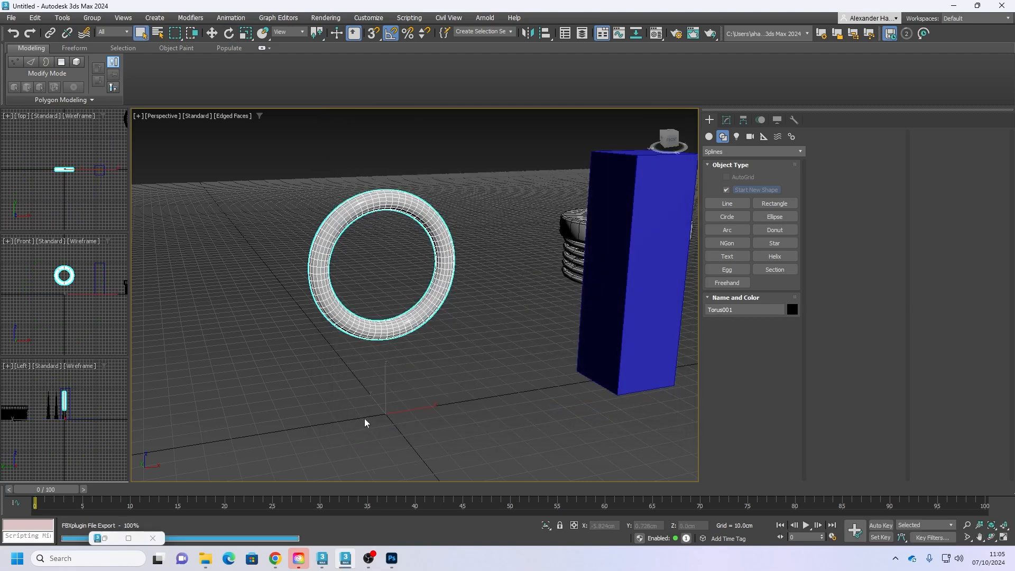
Step: Hide the exported torus ring from the scene
scroll(446, 345, down, 5)
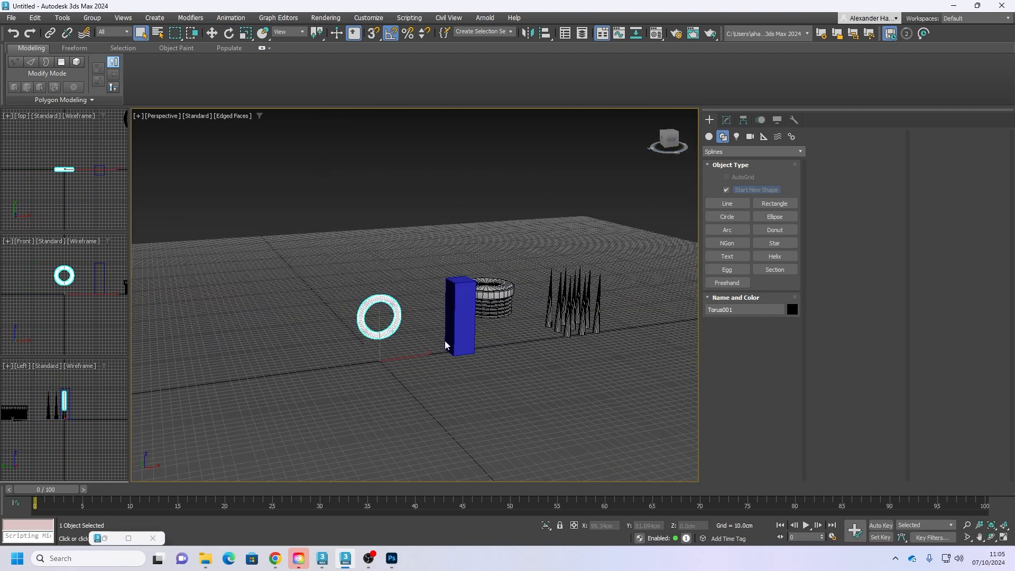
right_click(389, 335)
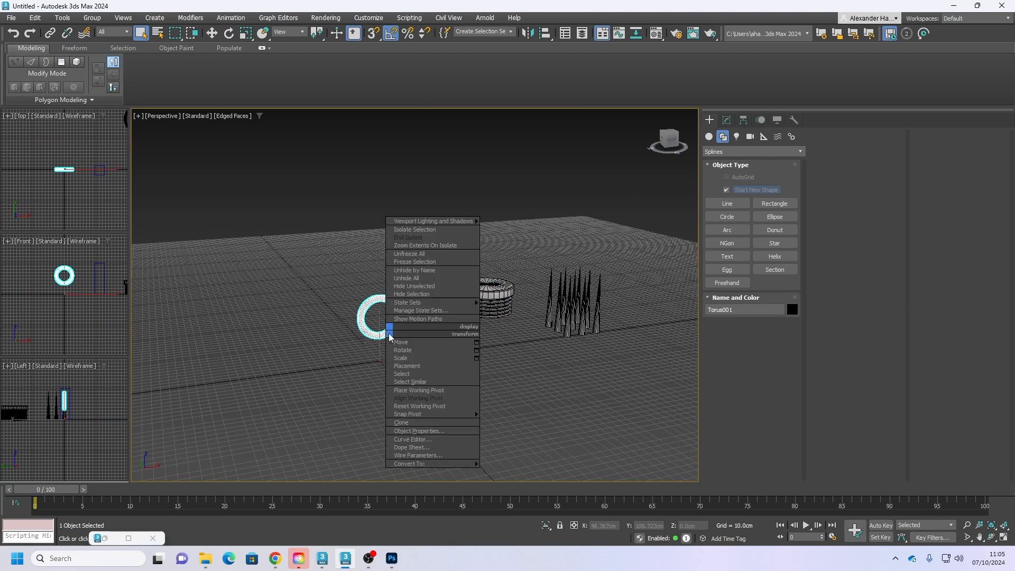
click(417, 294)
Step: Select the helix coil and set its X and Y position to 0.0 cm
click(499, 313)
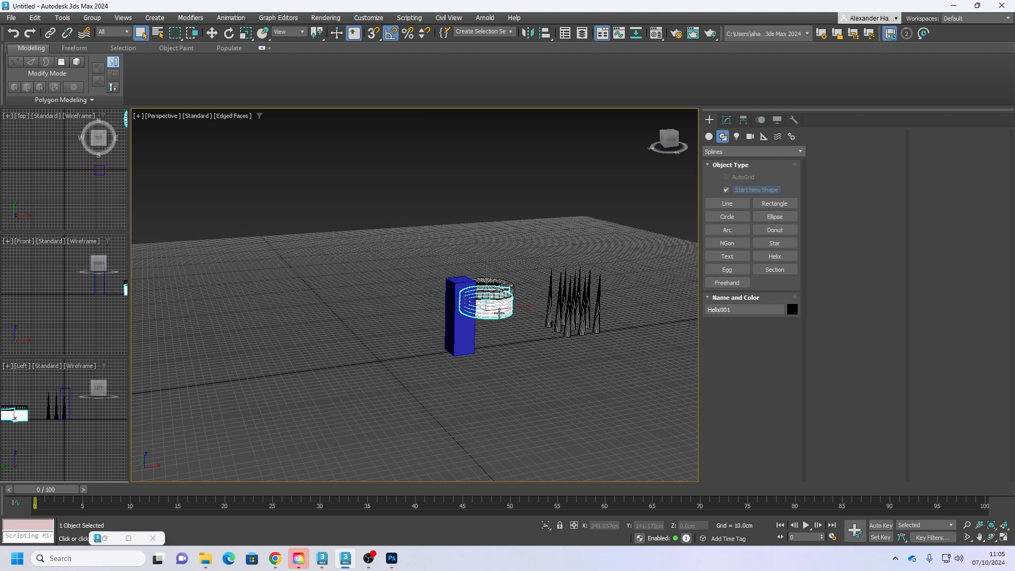
key(w)
right_click(624, 524)
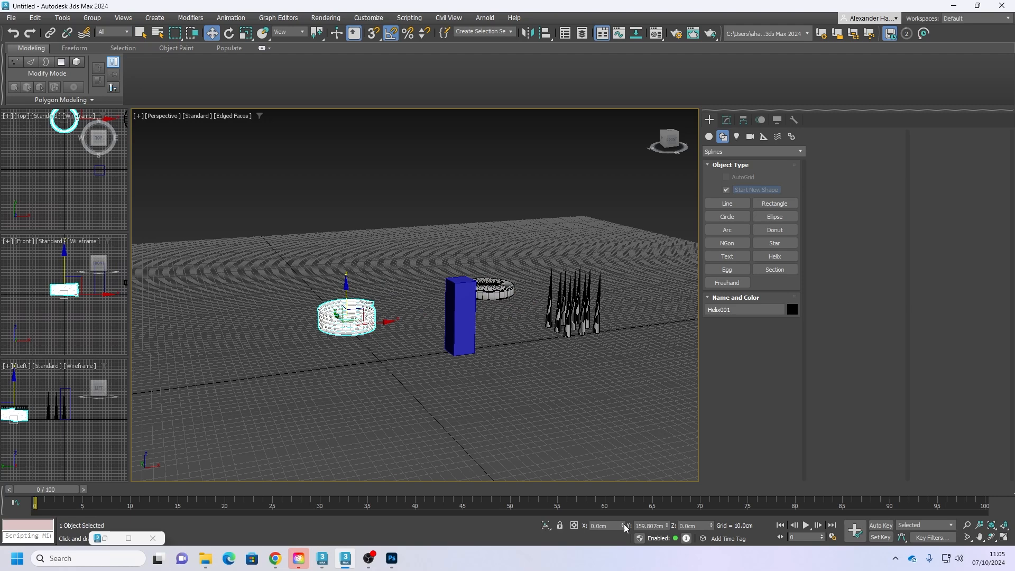
right_click(669, 525)
Step: Place the chamfered cylinder cap over the coil by setting its X and Y position to 0.0 cm
click(500, 289)
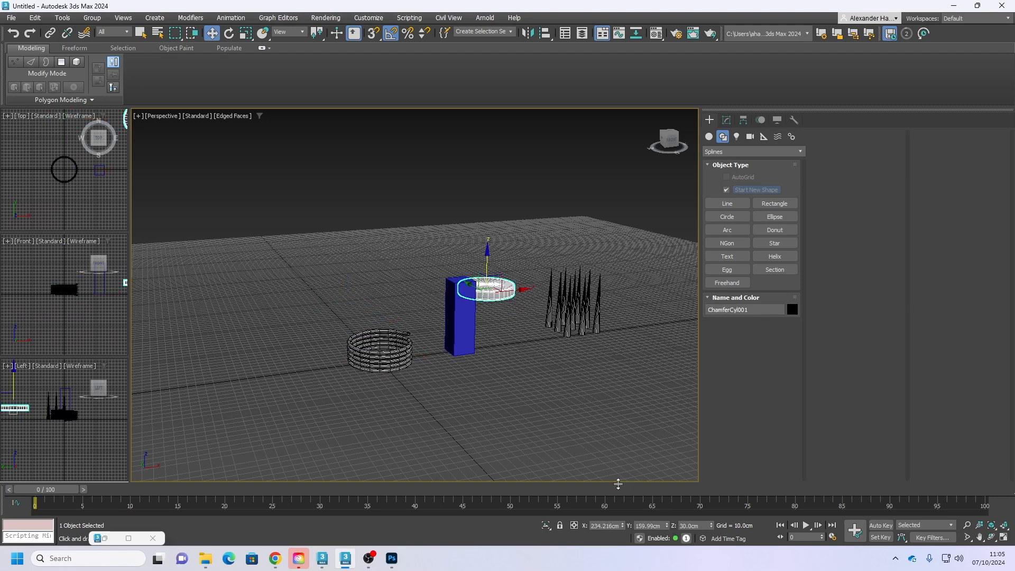
right_click(624, 525)
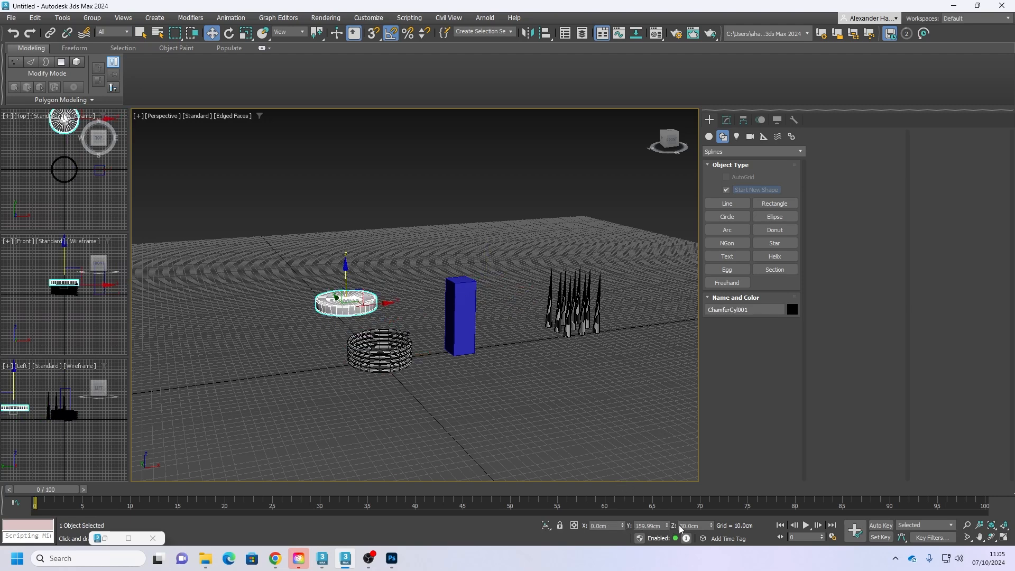
right_click(666, 526)
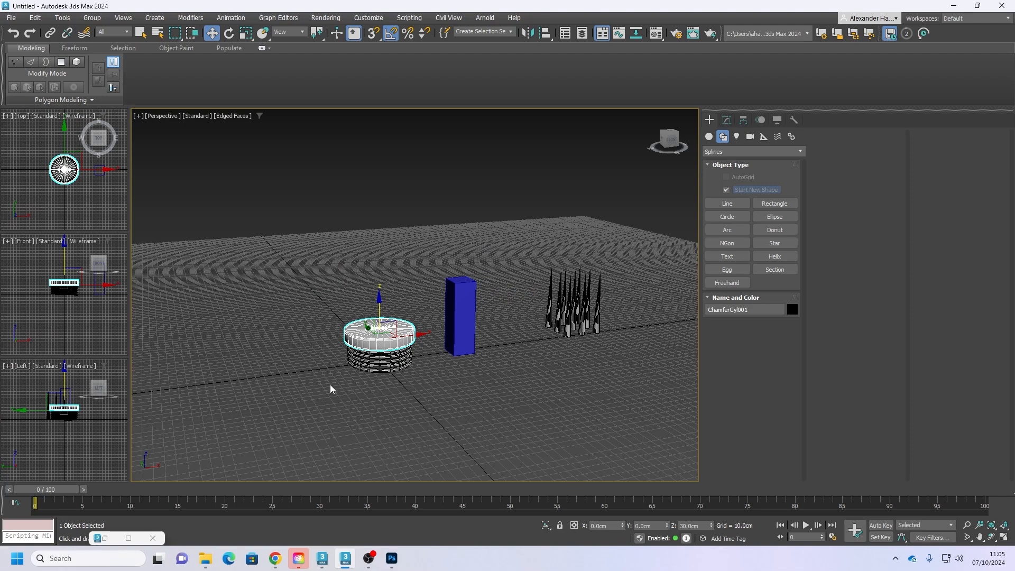
scroll(338, 380, up, 6)
middle_drag(483, 365, 423, 382)
scroll(423, 382, down, 3)
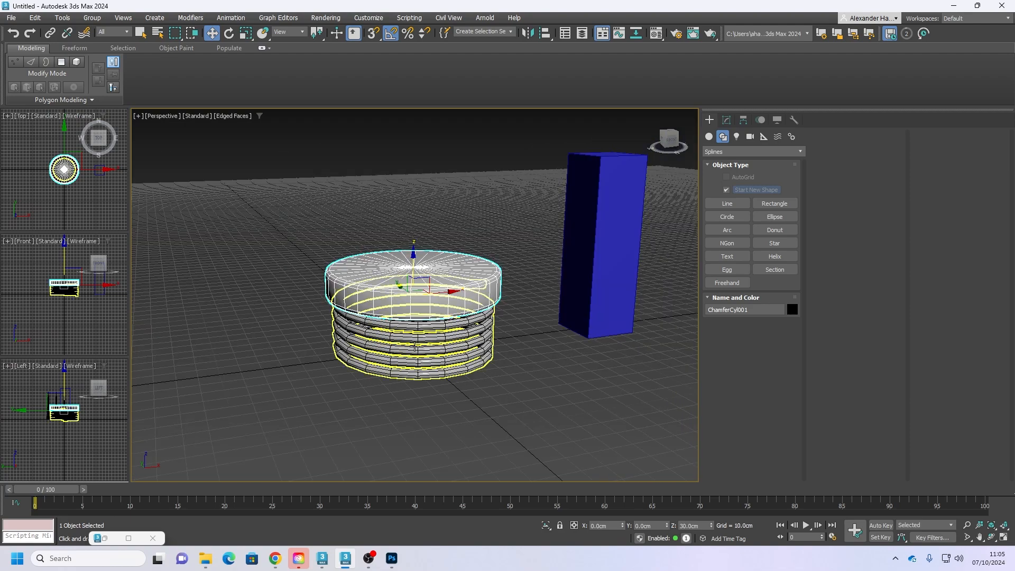
Step: Convert the helix coil to an Editable Poly and attach the chamfered cylinder cap to it
alt+middle_drag(416, 349, 429, 316)
click(430, 315)
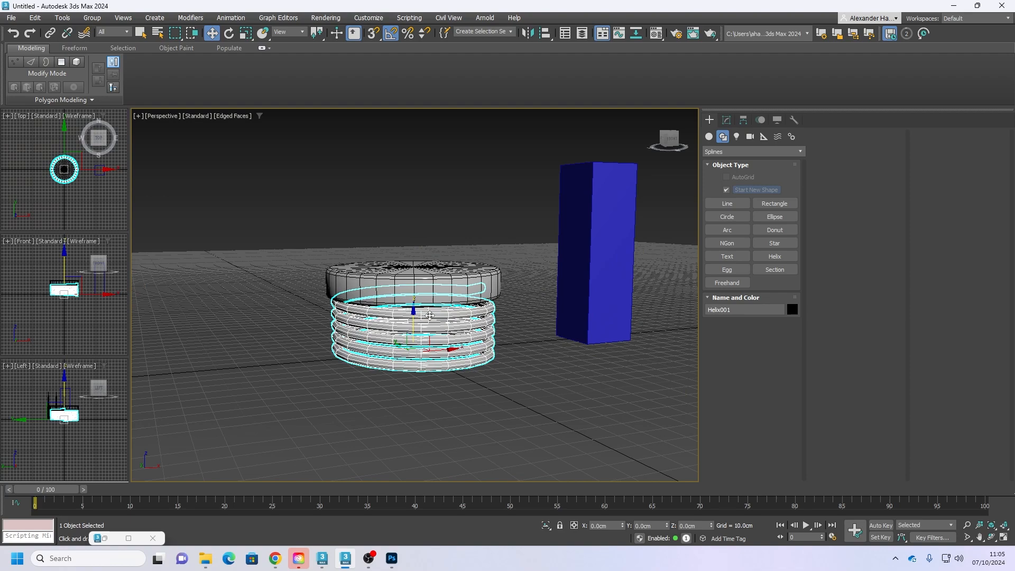
click(726, 120)
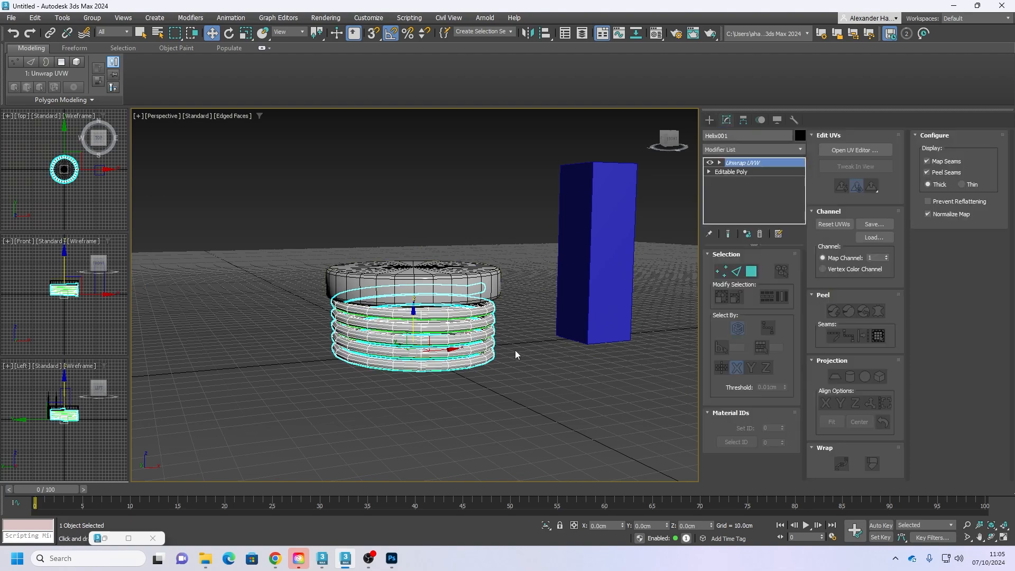
click(710, 120)
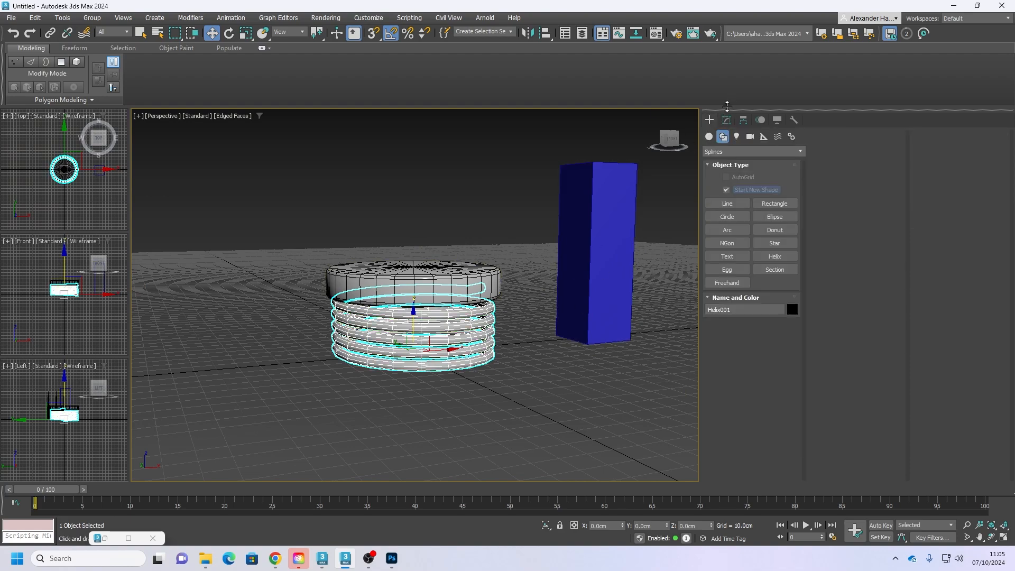
alt+middle_drag(476, 288, 438, 310)
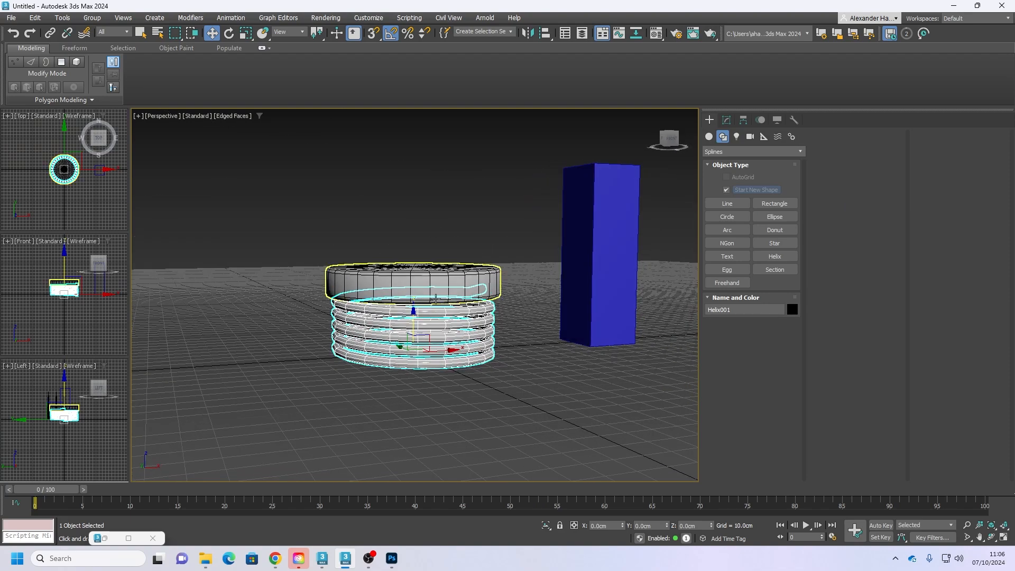
click(727, 120)
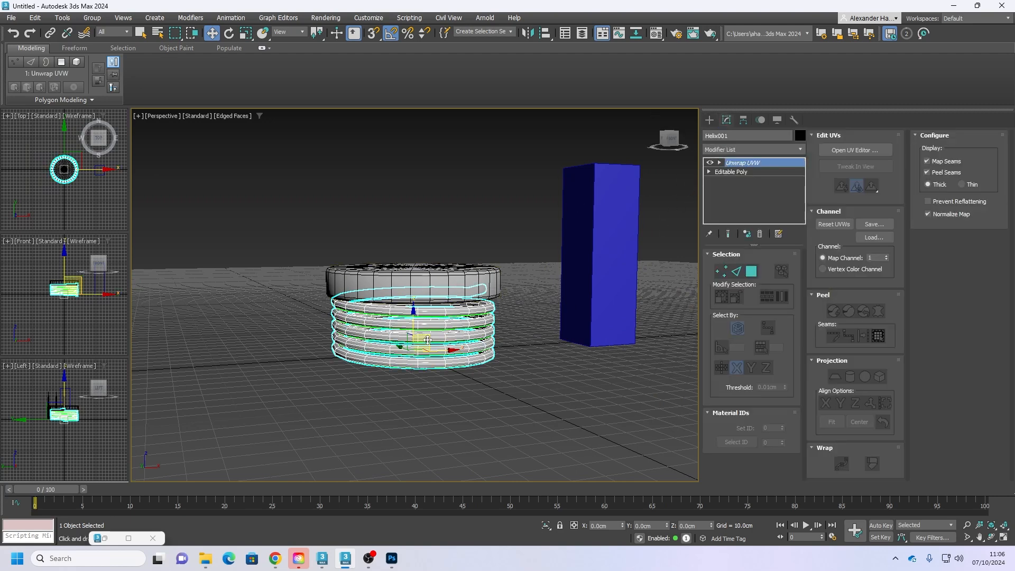
right_click(434, 333)
mouse_move(479, 465)
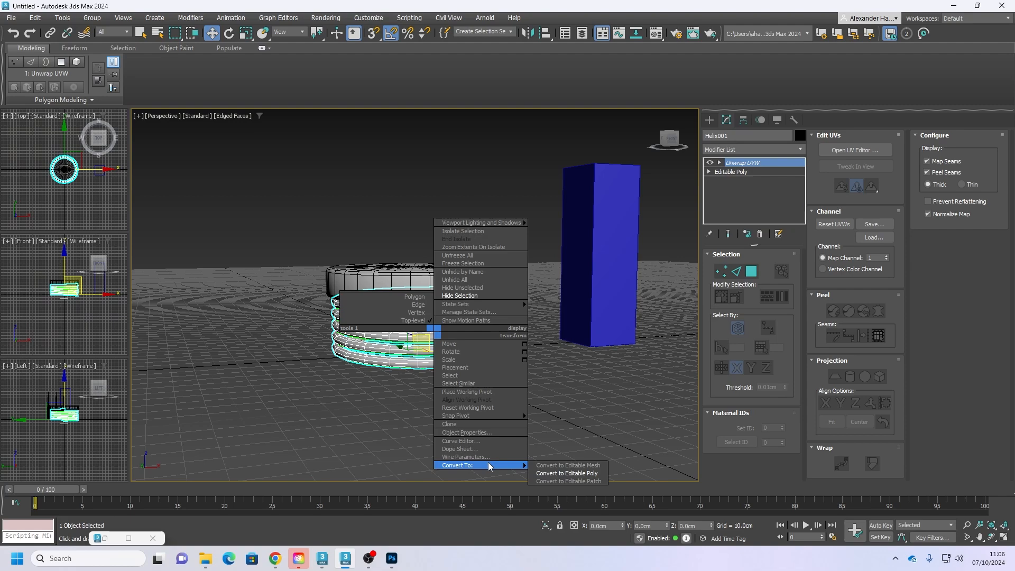
click(562, 476)
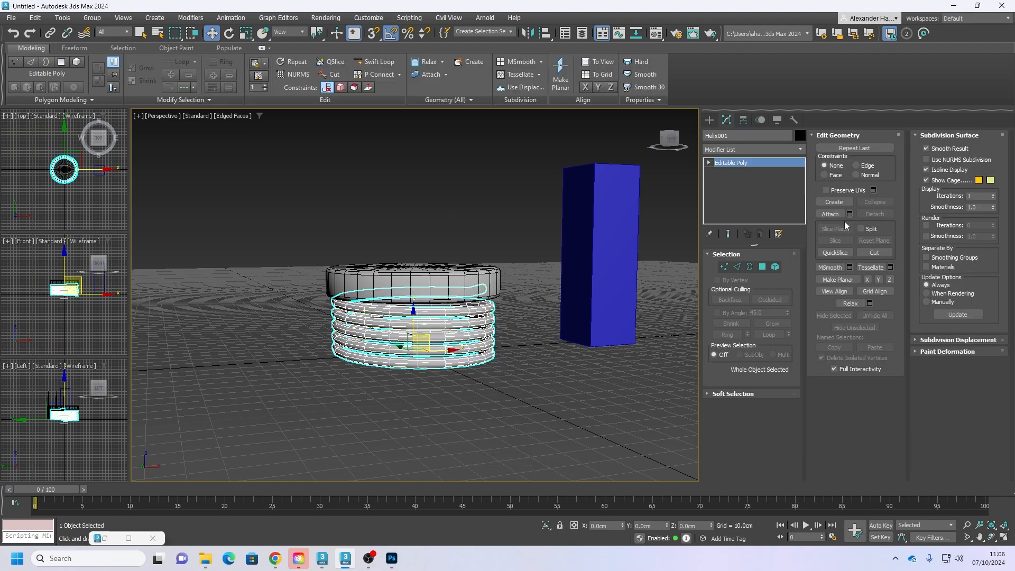
click(464, 292)
alt+middle_drag(494, 362, 453, 318)
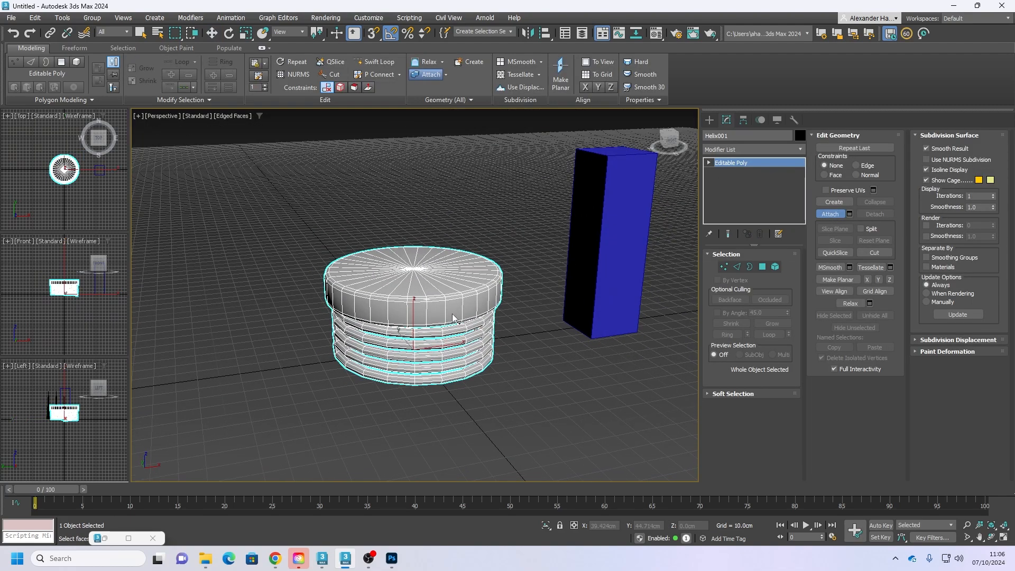
Step: Finish attaching, reselect the combined spring, and export only that selection as SonicSpring_SM in FBX format with the current export options
key(w)
click(487, 403)
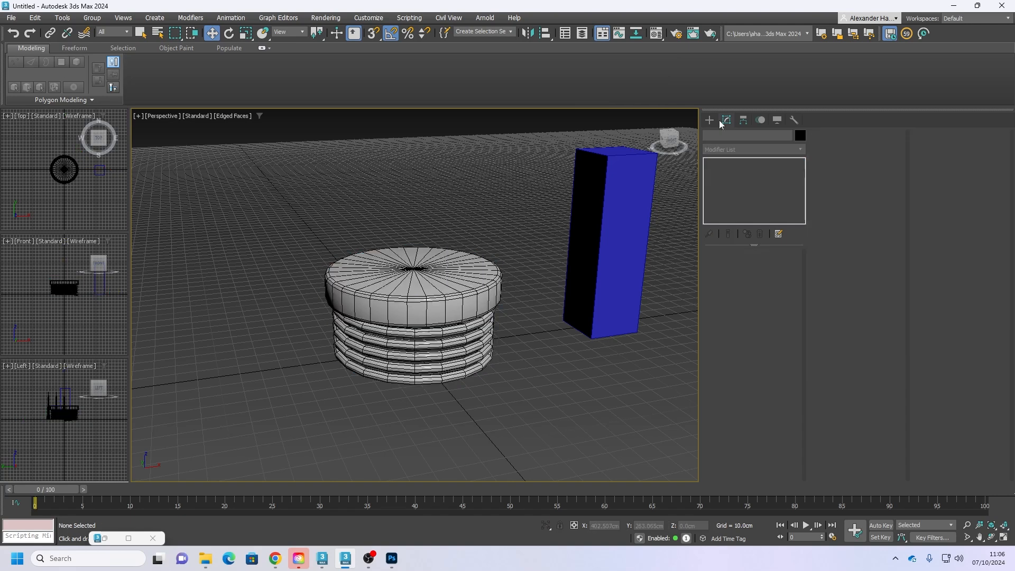
click(710, 121)
click(435, 308)
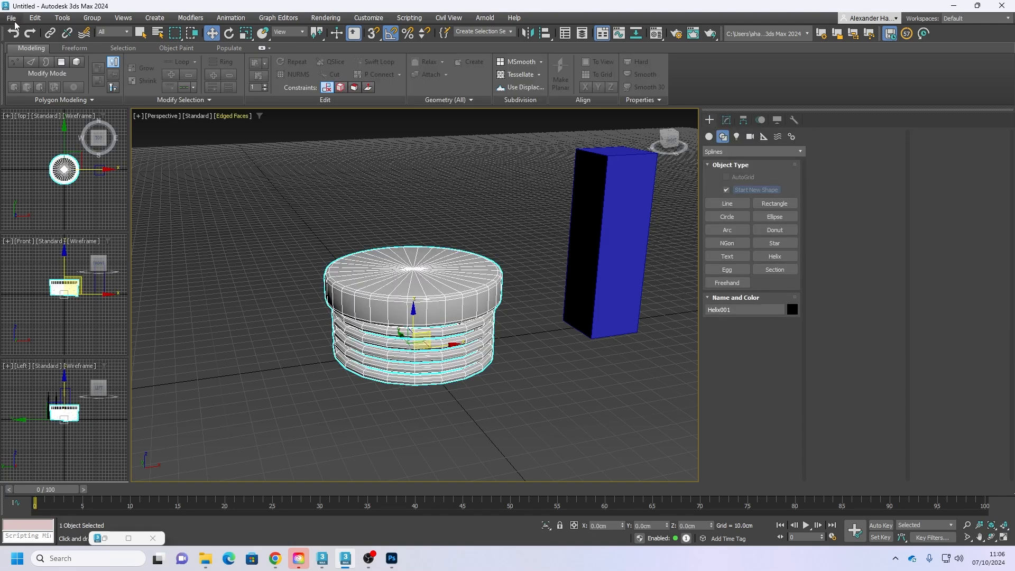
click(12, 18)
mouse_move(54, 187)
click(180, 198)
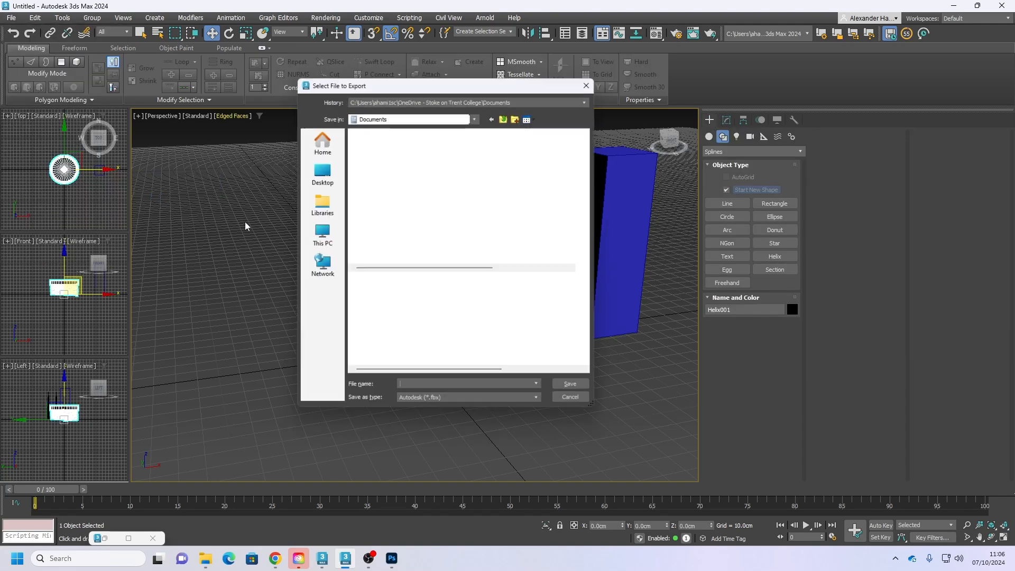
text(Son)
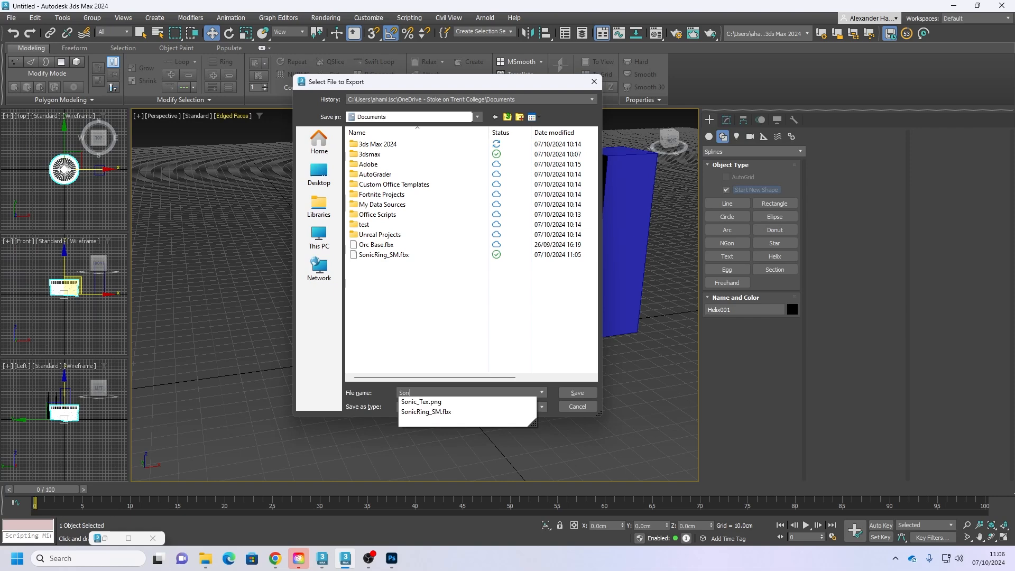
text(icSpring)
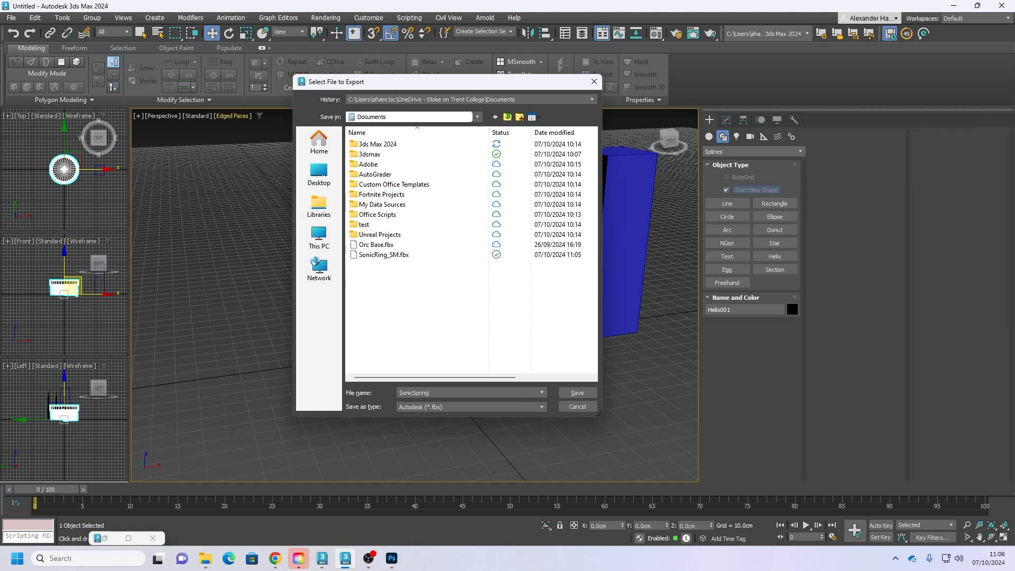
text(_SM)
key(Return)
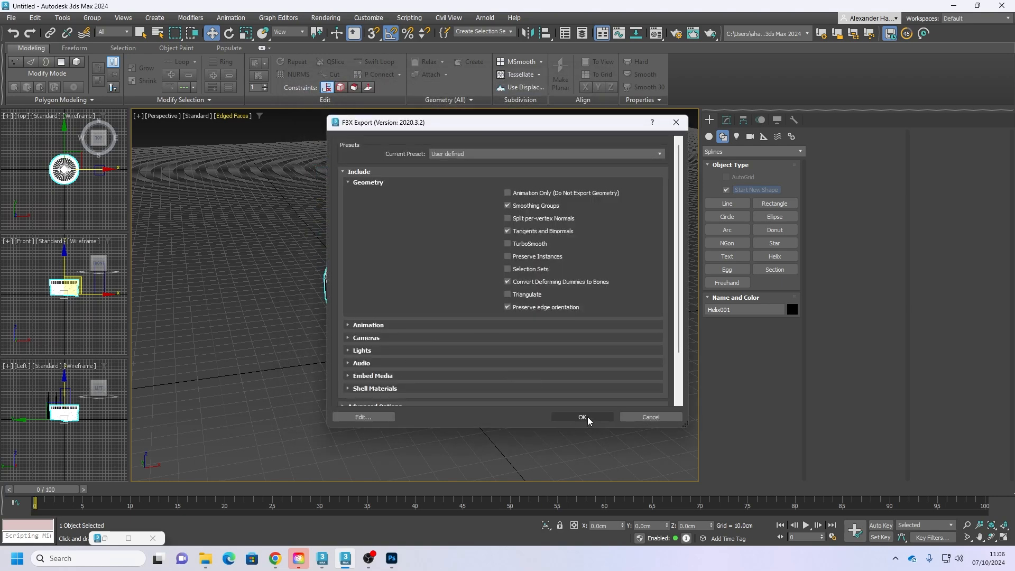
click(582, 416)
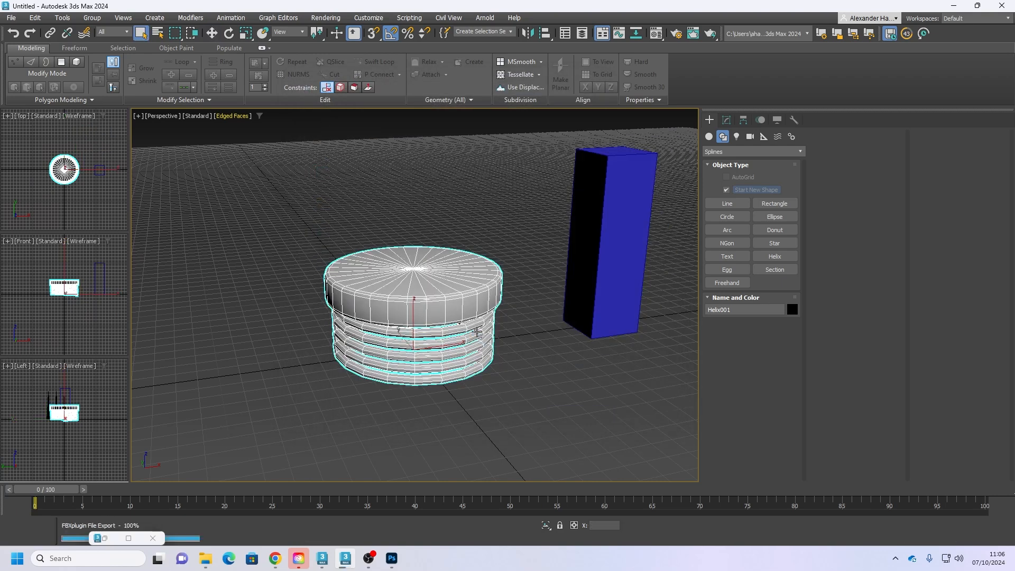
Step: Hide the exported spring and set the spike cluster's X and Y position to 0.0 cm
right_click(395, 292)
click(432, 255)
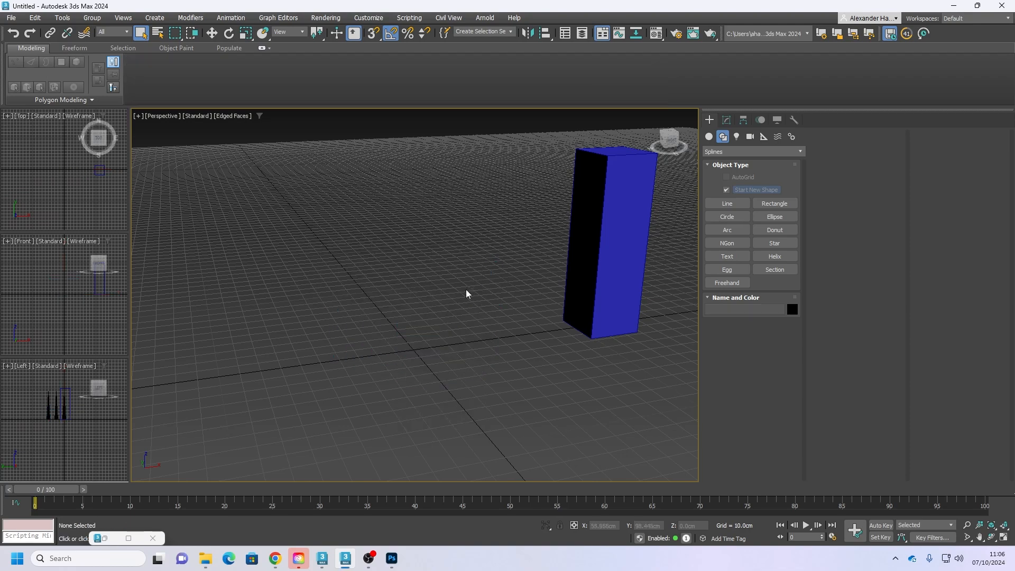
scroll(465, 290, down, 5)
click(566, 267)
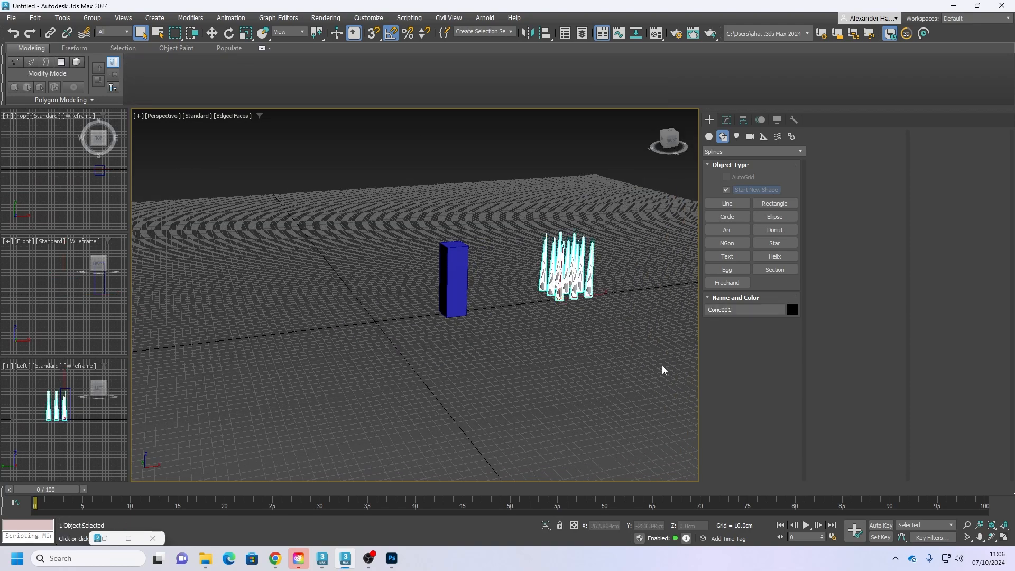
key(w)
right_click(622, 526)
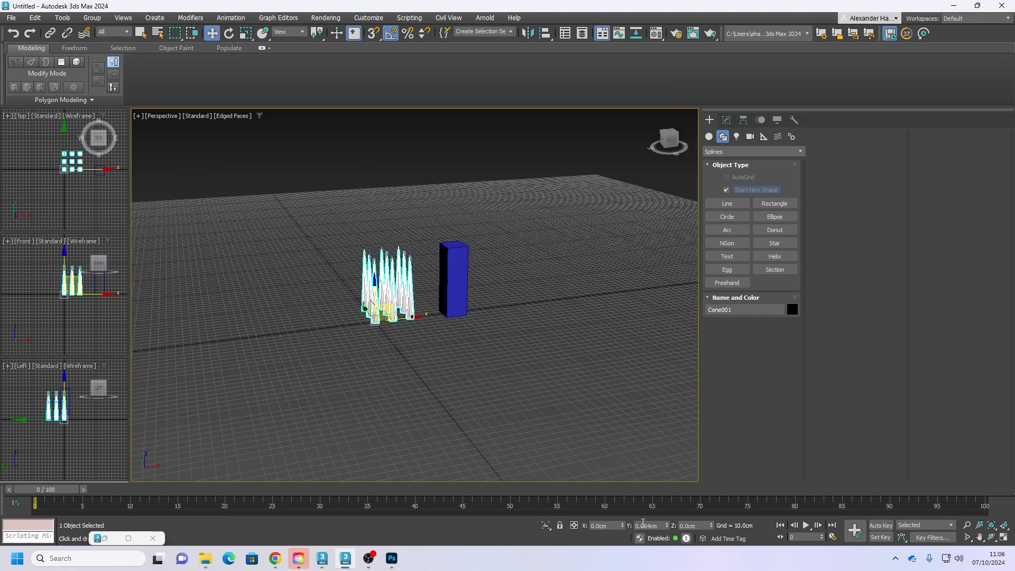
right_click(668, 527)
Step: Centre the spike cluster's pivot on the object, affecting the pivot only
scroll(385, 317, up, 5)
scroll(421, 390, down, 3)
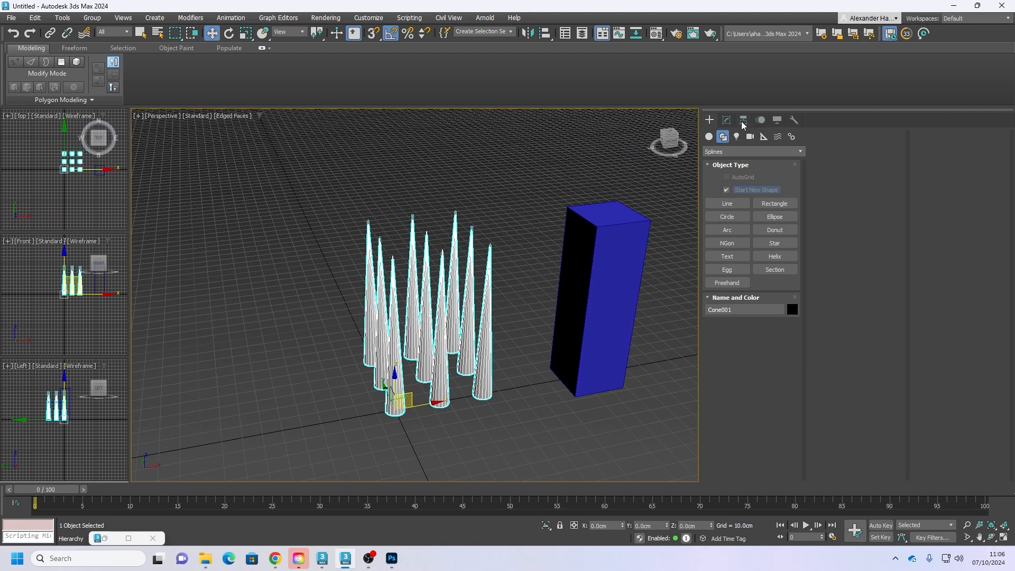
click(744, 120)
click(748, 195)
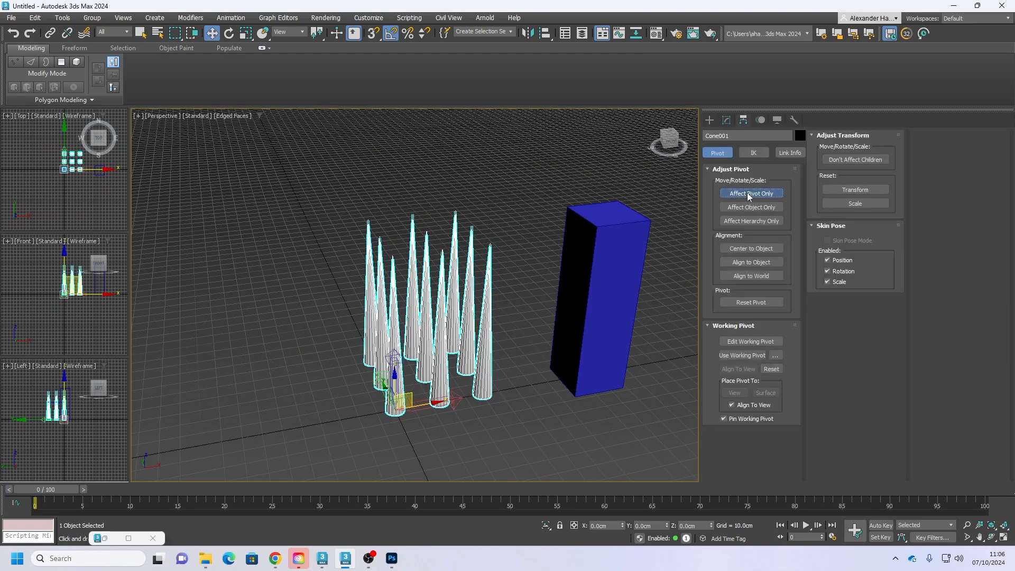
click(759, 249)
click(710, 120)
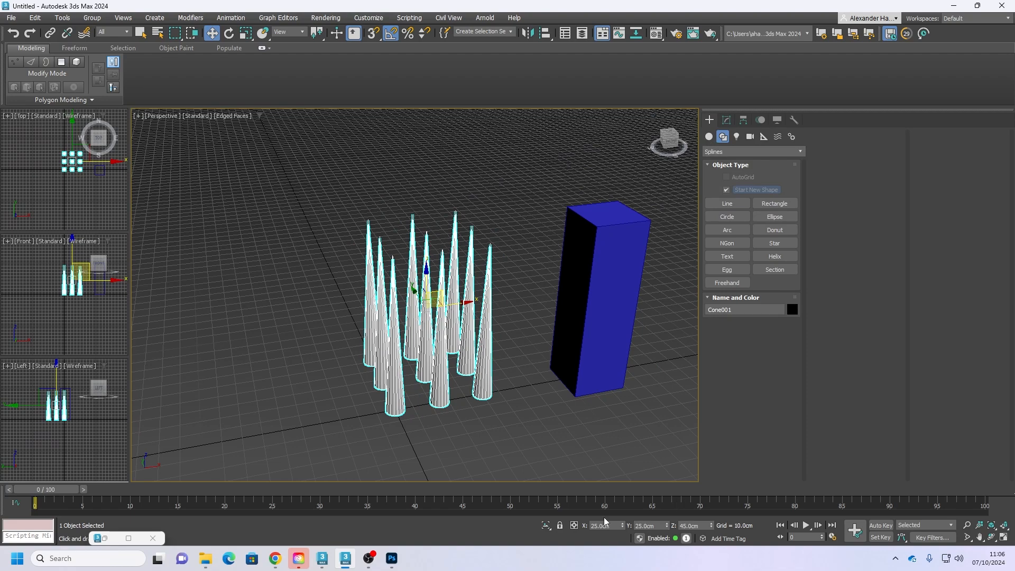
Step: Move the spike cluster by its centred pivot to X 0.0 cm and Y 0.0 cm
alt+middle_drag(515, 416, 501, 378)
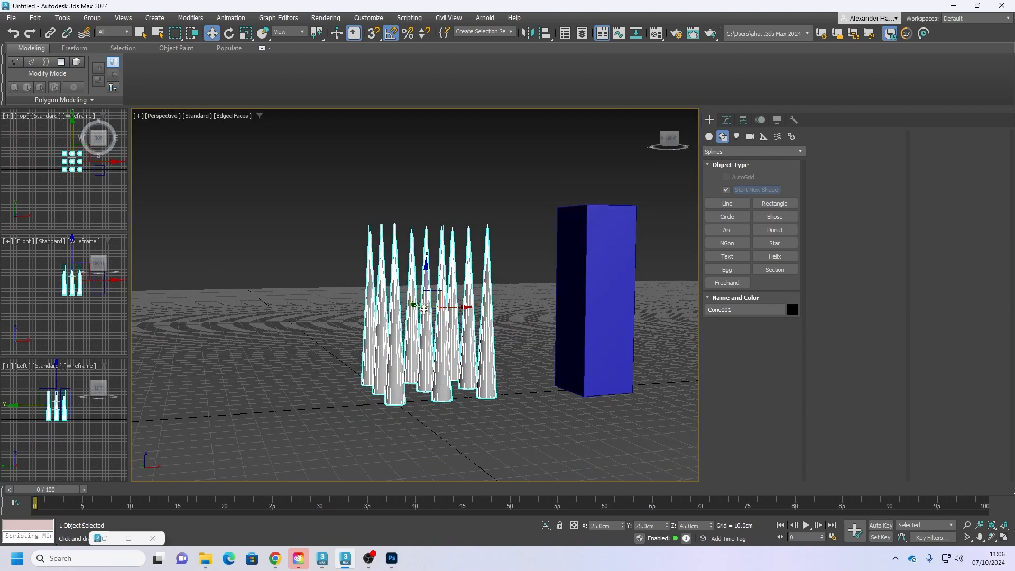
right_click(623, 525)
right_click(667, 526)
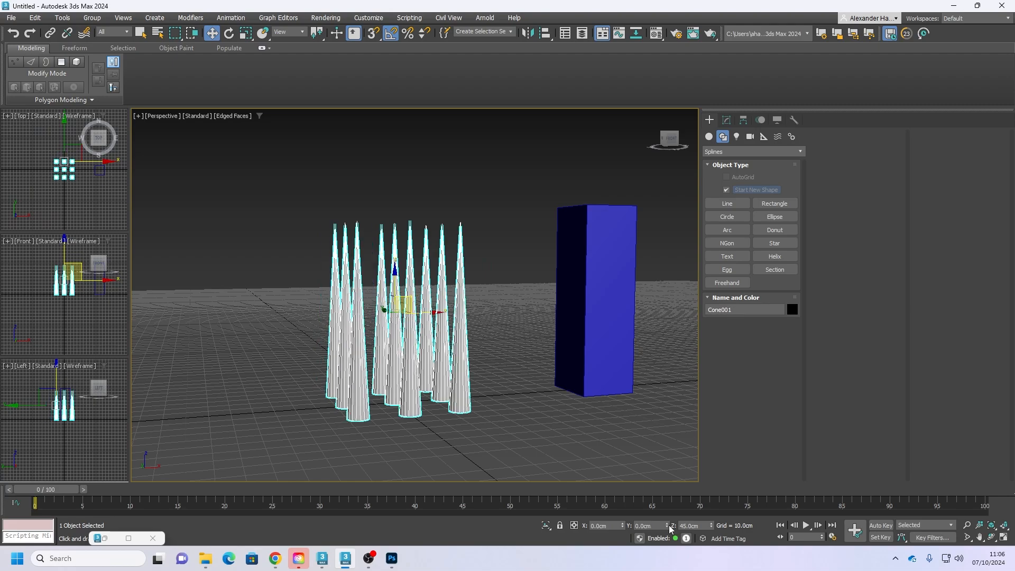
alt+middle_drag(532, 424, 315, 196)
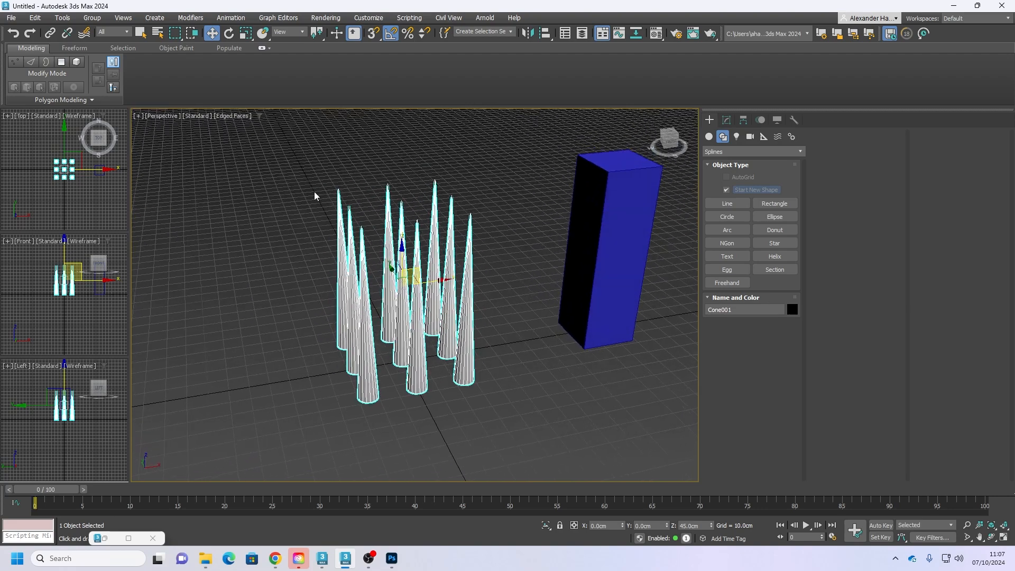
Step: Export the spike cluster to the Documents folder as SonicSpikes_SM in FBX format with the current export options
click(10, 17)
mouse_move(60, 185)
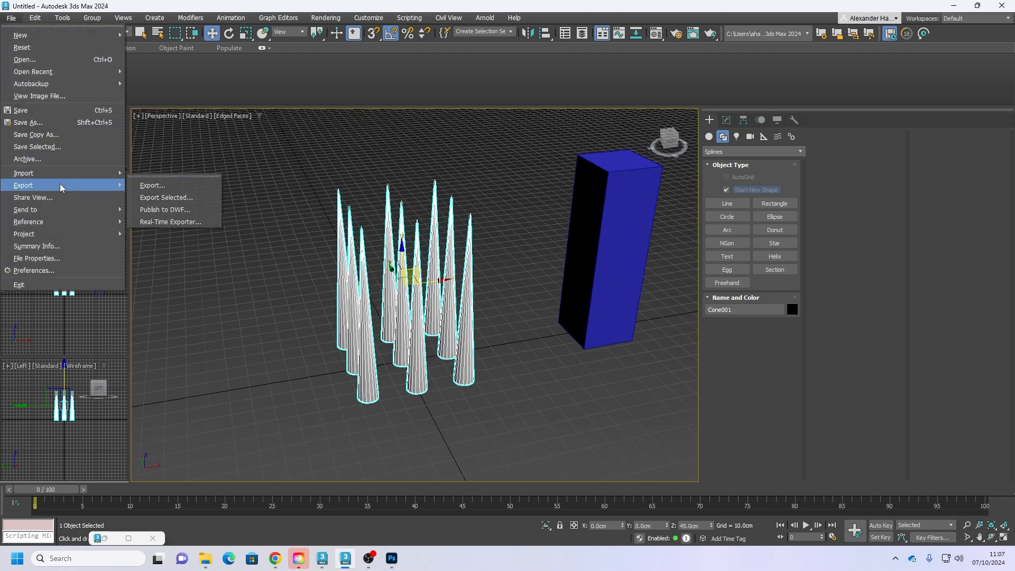
click(176, 186)
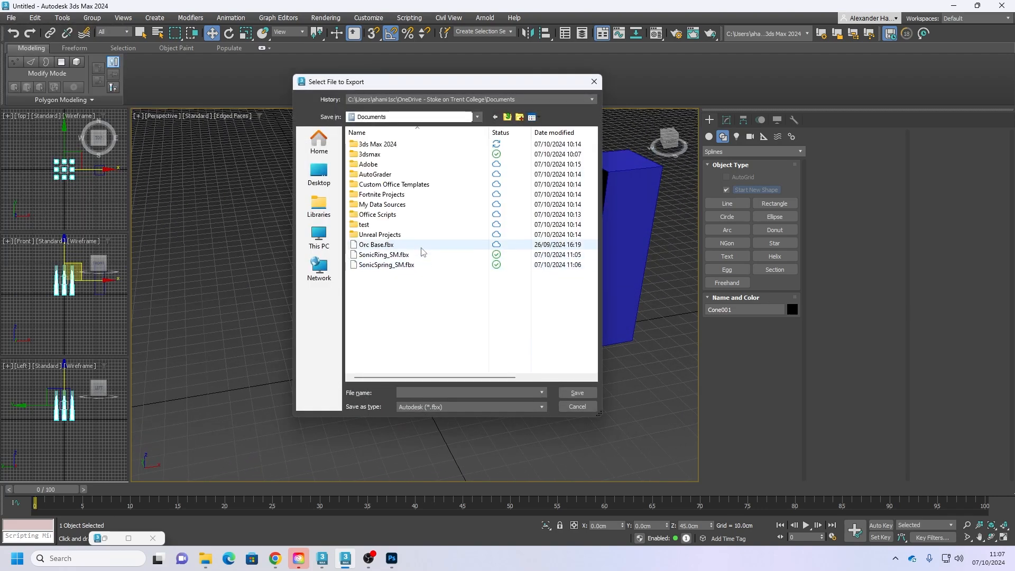
text(Son)
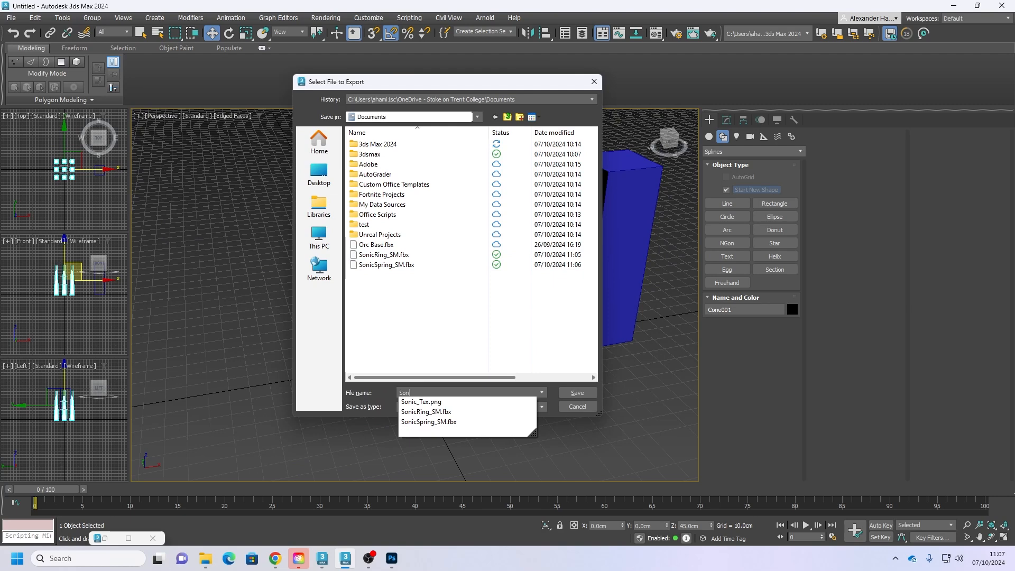
text(icSpike)
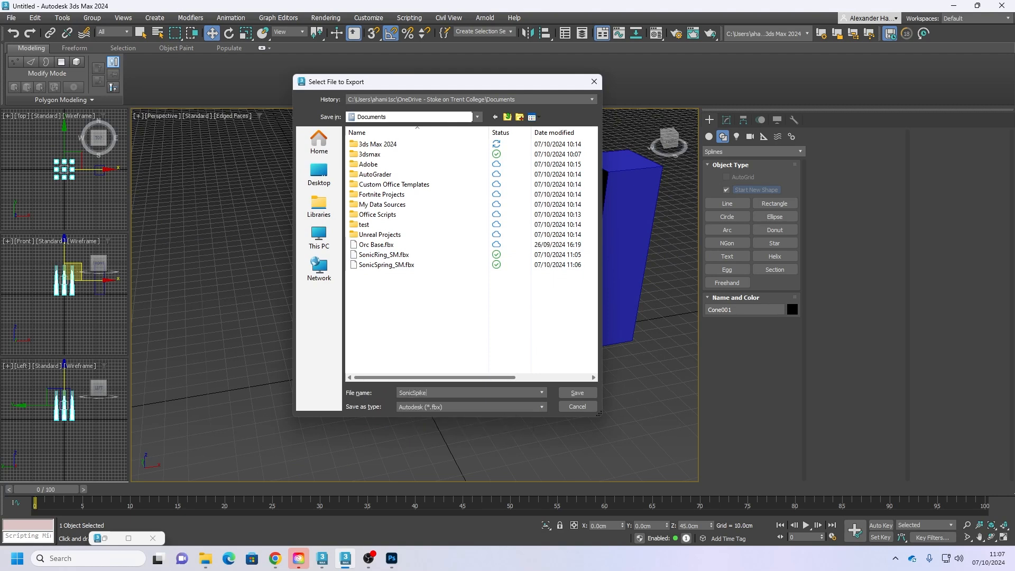
text(s_SM)
key(Return)
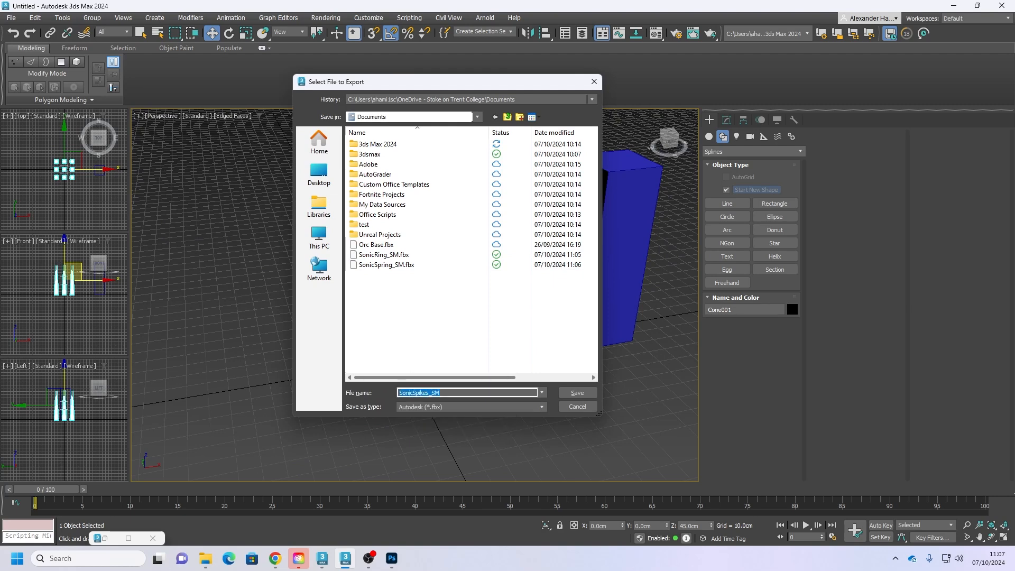
click(580, 417)
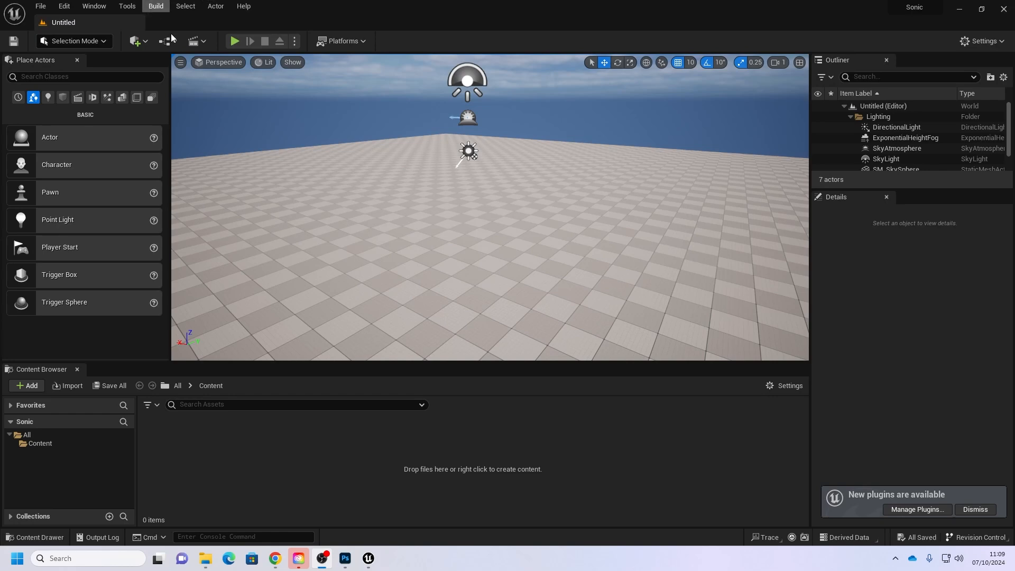
Step: In Unreal Editor, load the window layout with docked Place Actors and Content Browser panels, and dismiss the new plugins notification
right_drag(405, 168, 422, 157)
key(w)
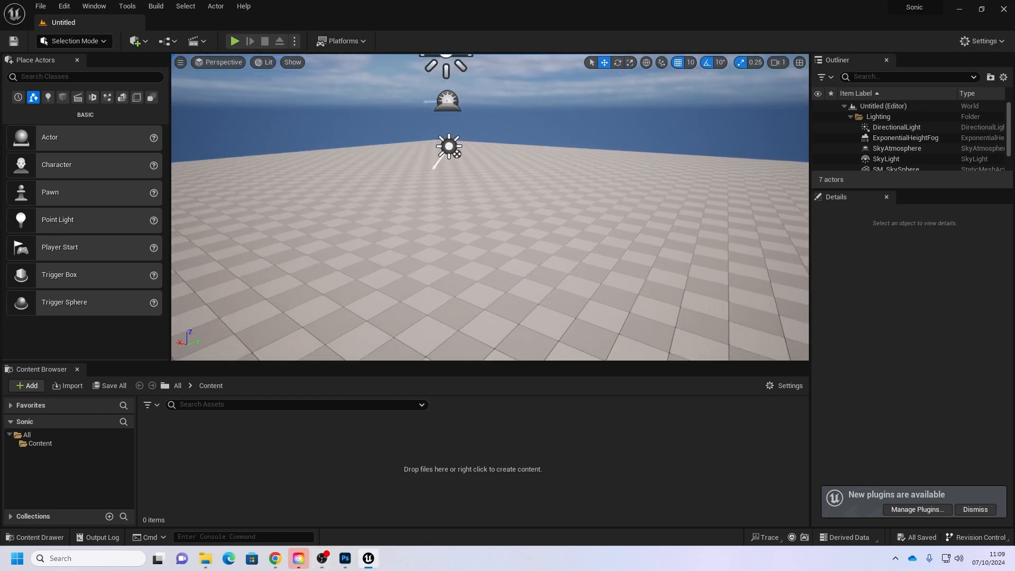
click(94, 6)
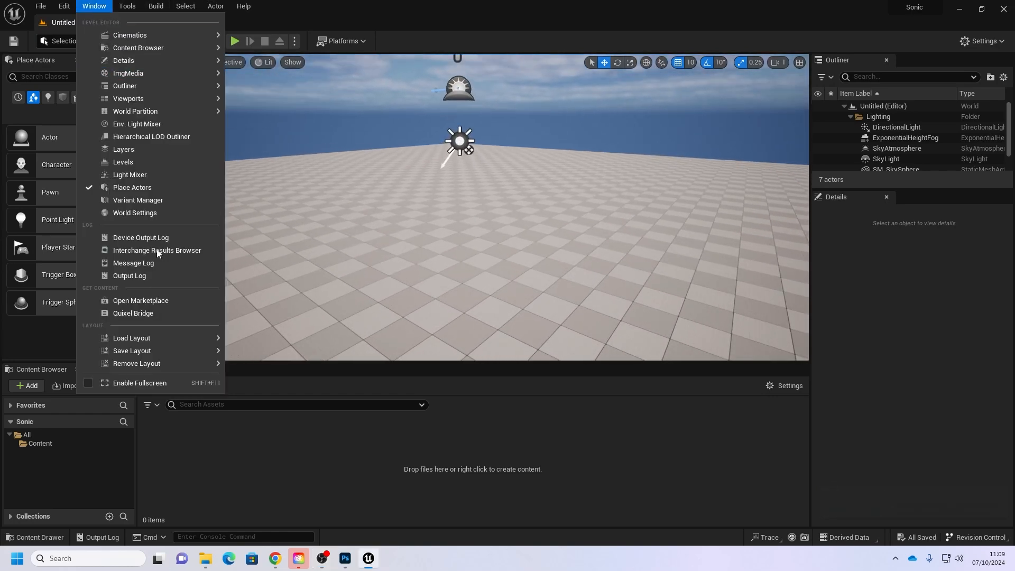
mouse_move(154, 337)
click(261, 364)
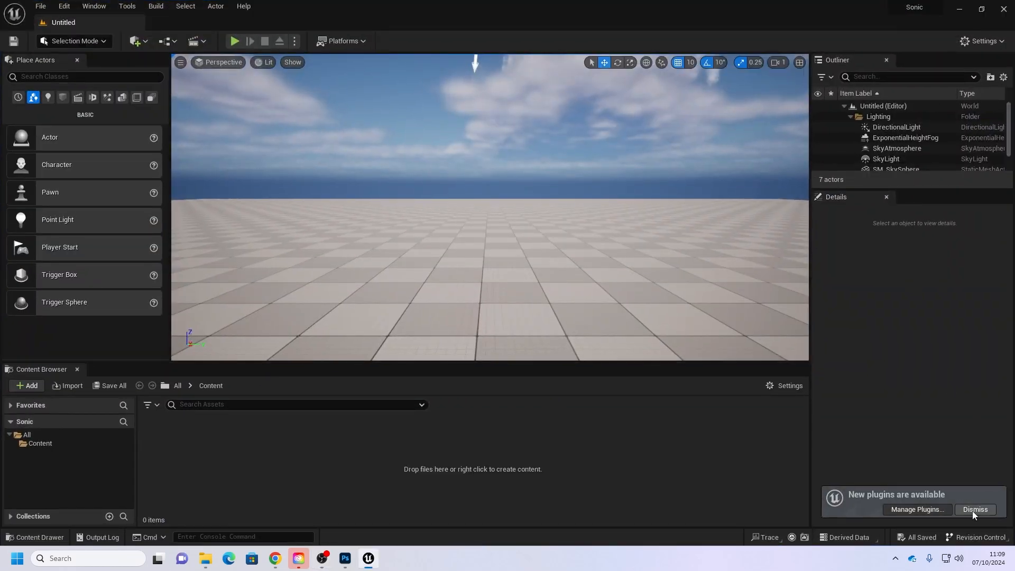
click(974, 510)
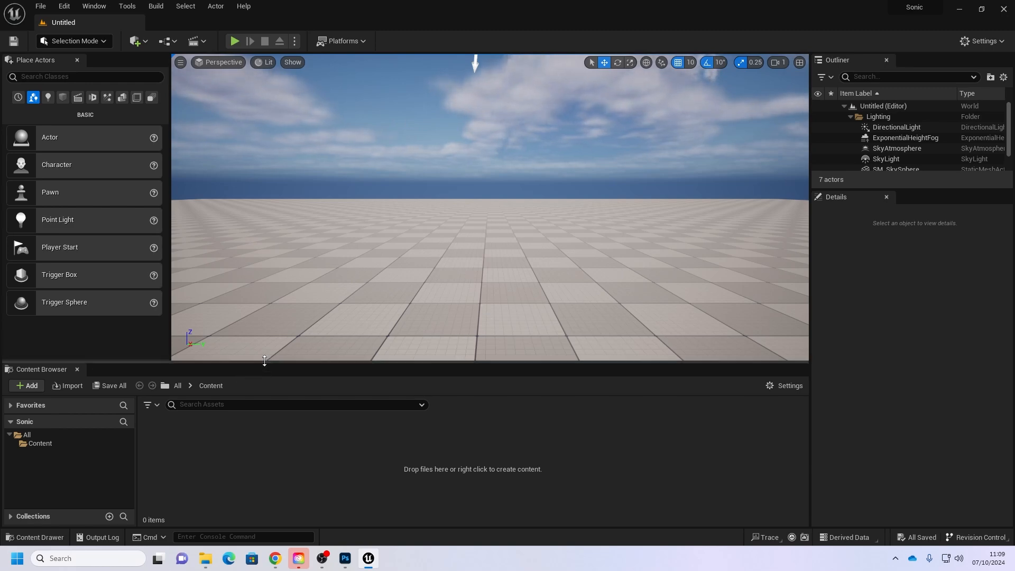
Step: Enlarge the Content Browser and choose Sonic_Tex.png, SonicRing_SM.fbx, SonicSpikes_SM.fbx and SonicSpring_SM.fbx from Documents for import
drag(264, 360, 269, 326)
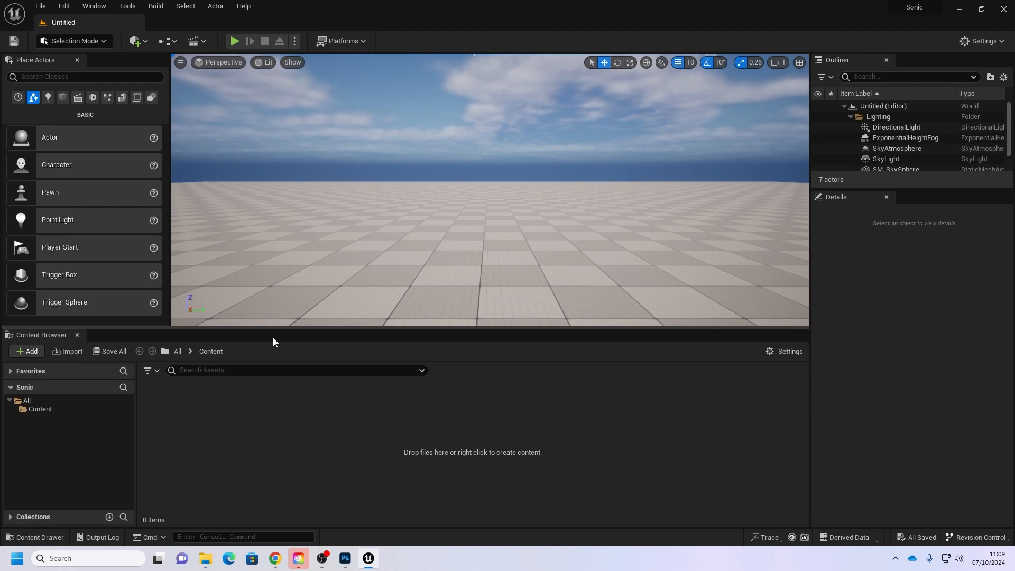
click(68, 353)
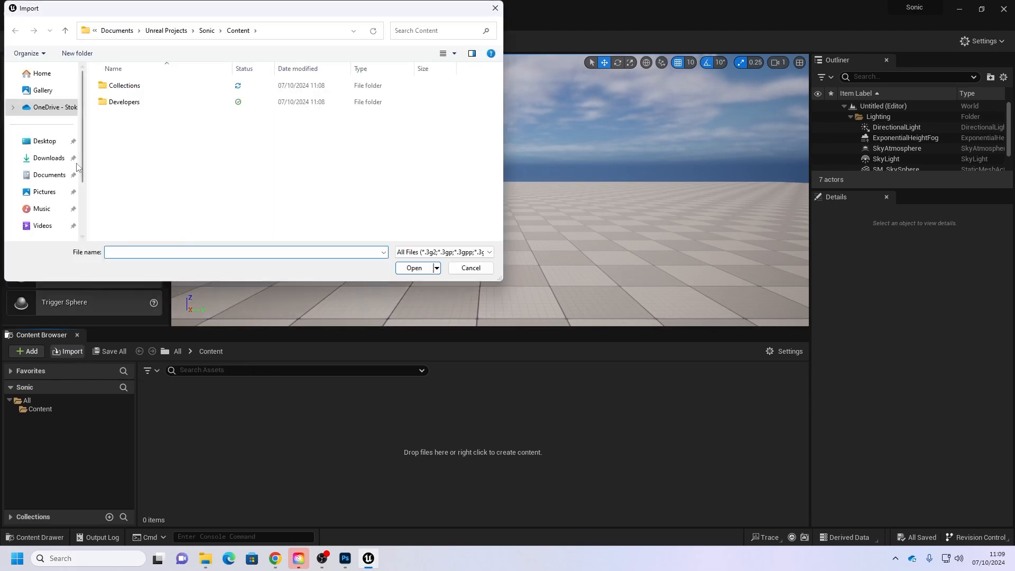
click(38, 176)
scroll(133, 176, down, 2)
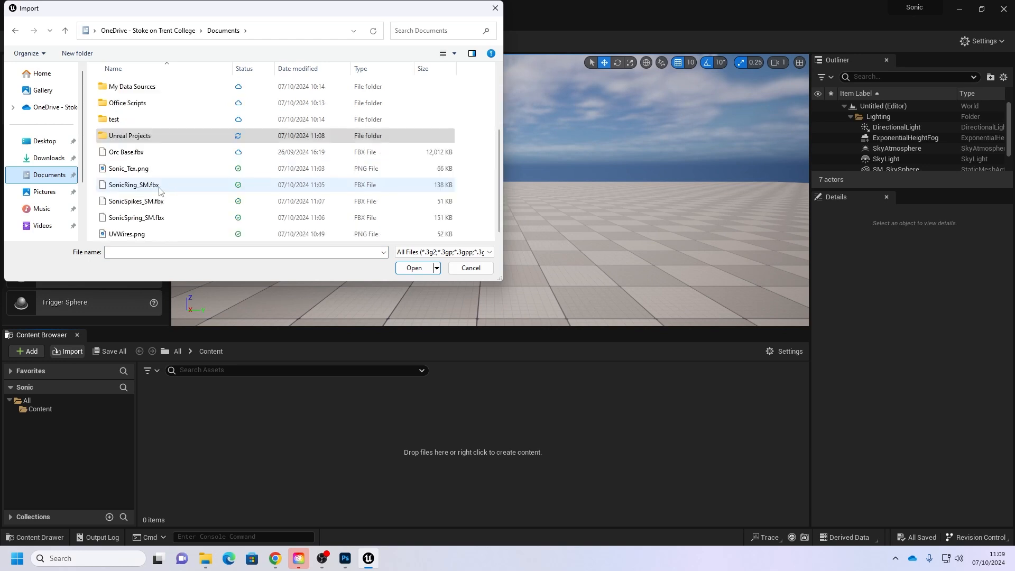
click(128, 171)
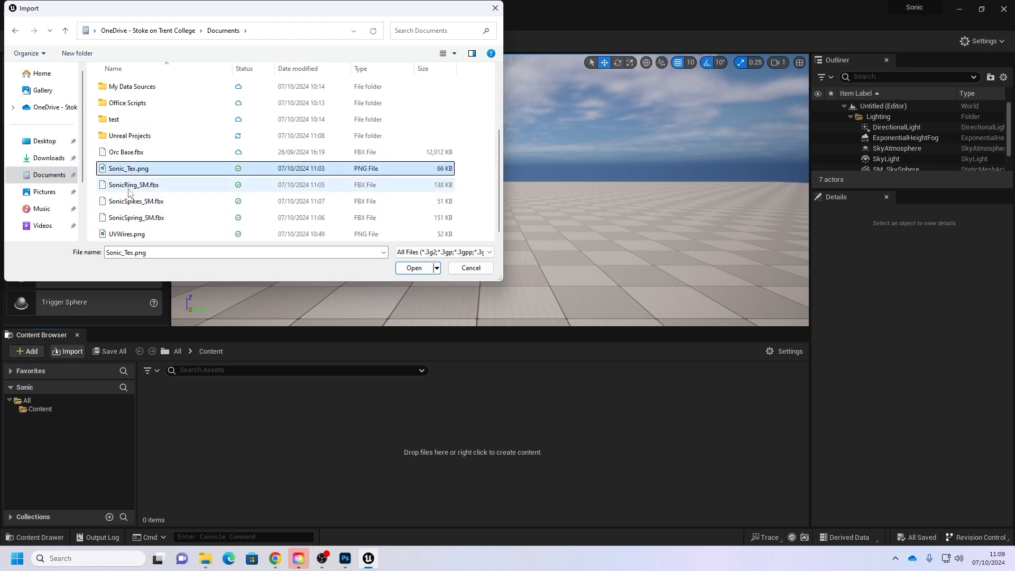
ctrl+click(129, 190)
ctrl+click(130, 205)
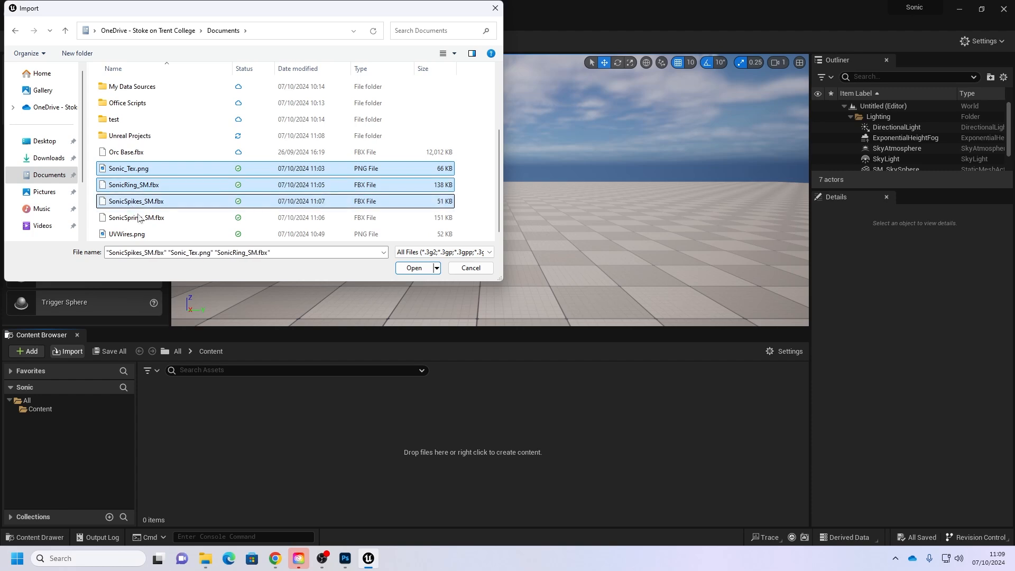
ctrl+click(129, 219)
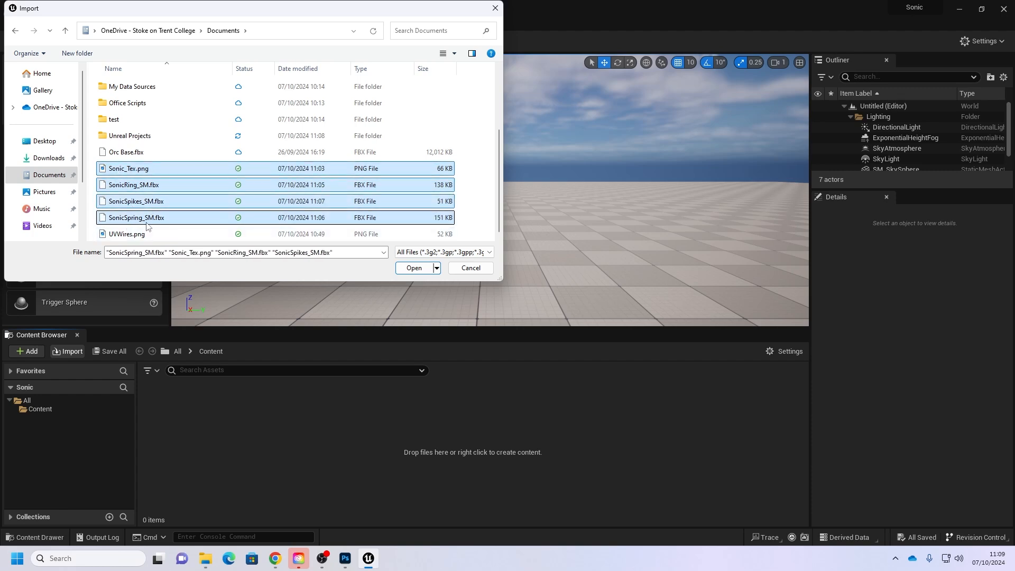
click(414, 268)
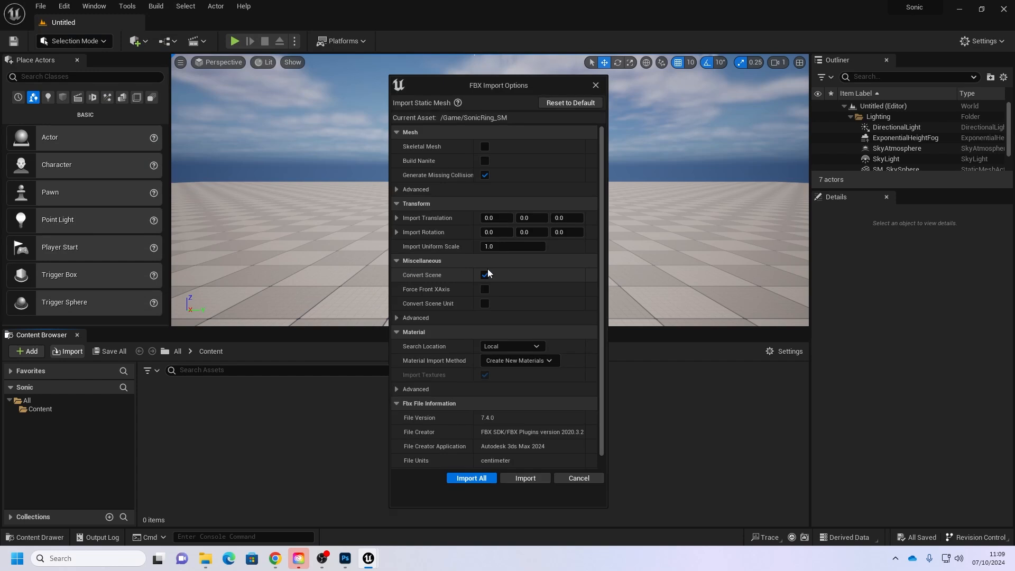
Step: Turn off Generate Missing Collision in the FBX import options for the SonicRing_SM static mesh
click(484, 175)
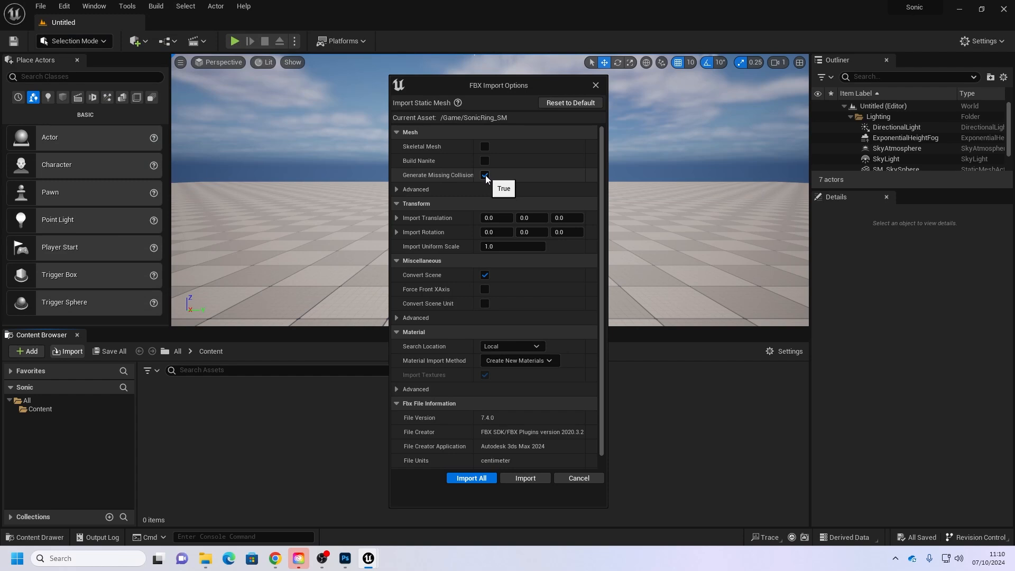
click(485, 176)
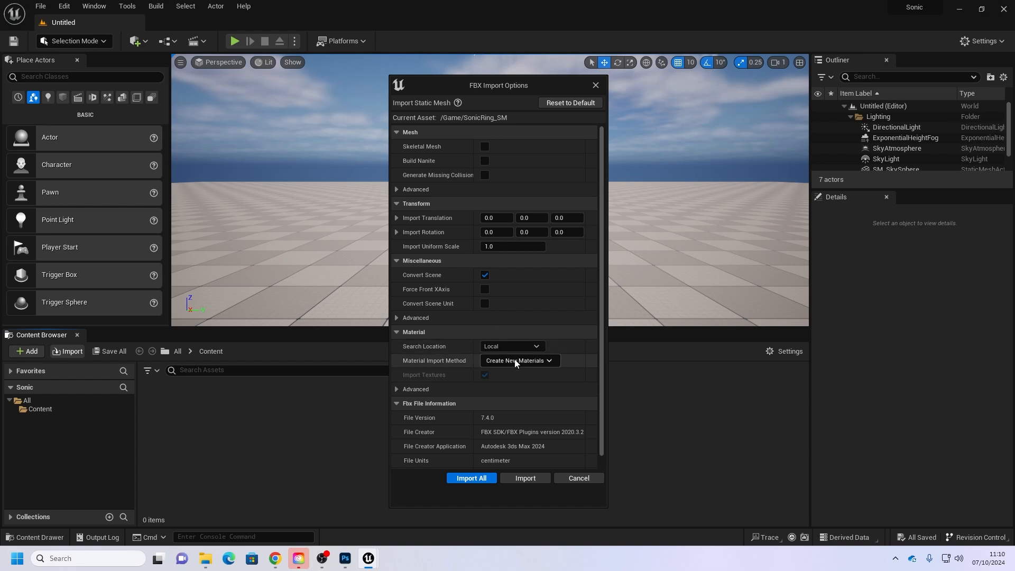
Step: Set the FBX material import method to Do Not Create Material, turn off Import Textures, and import all the files
click(534, 360)
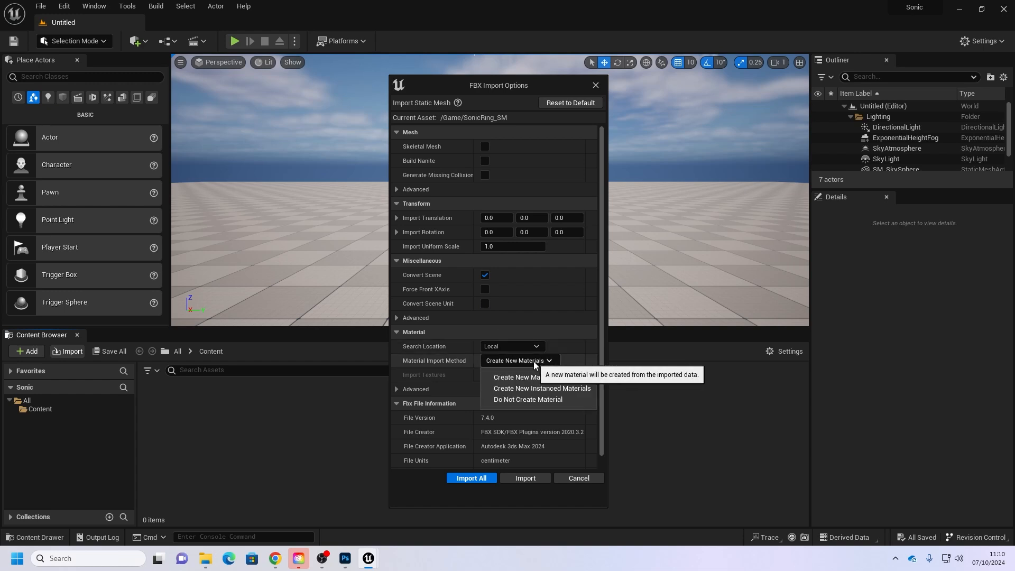
click(523, 400)
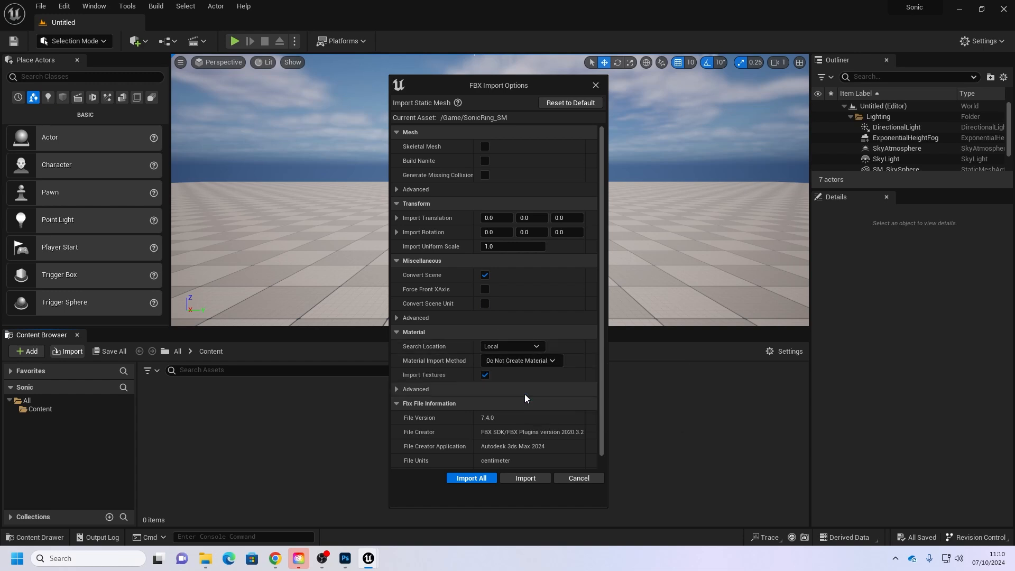
click(485, 375)
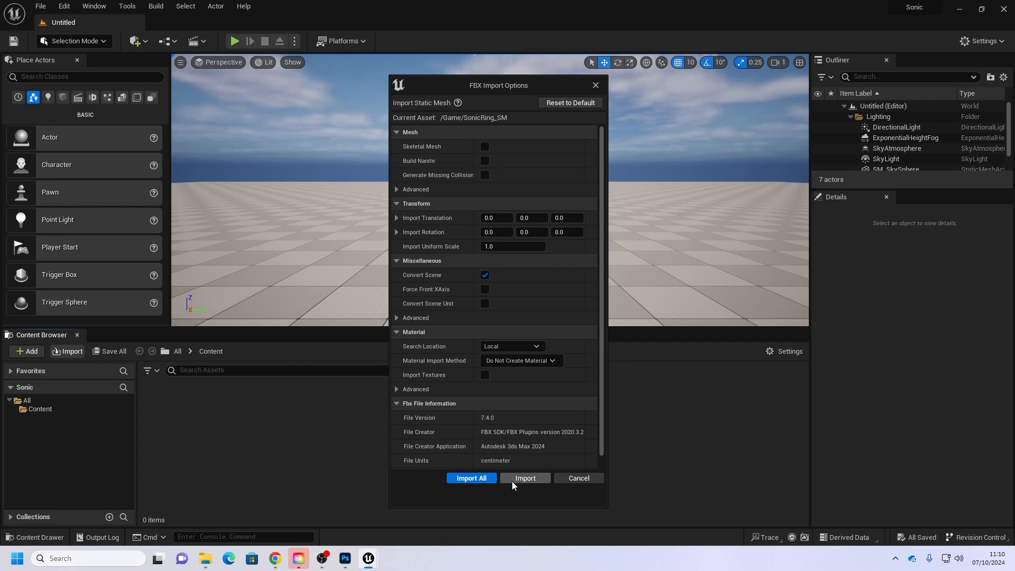
click(484, 479)
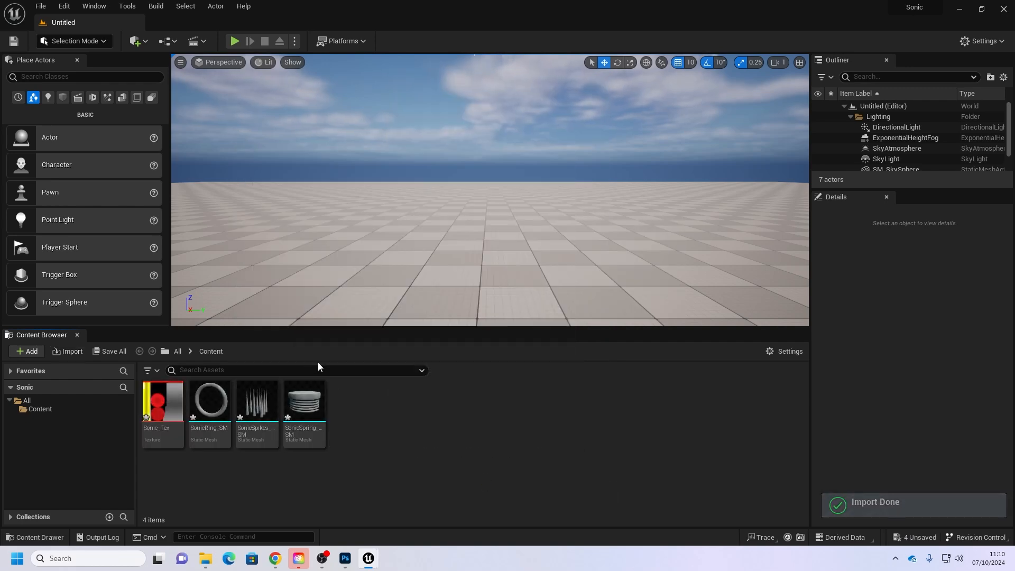
Step: Place SonicSpring_SM, SonicSpikes_SM and SonicRing_SM side by side on the level floor
right_drag(382, 275, 381, 309)
key(s)
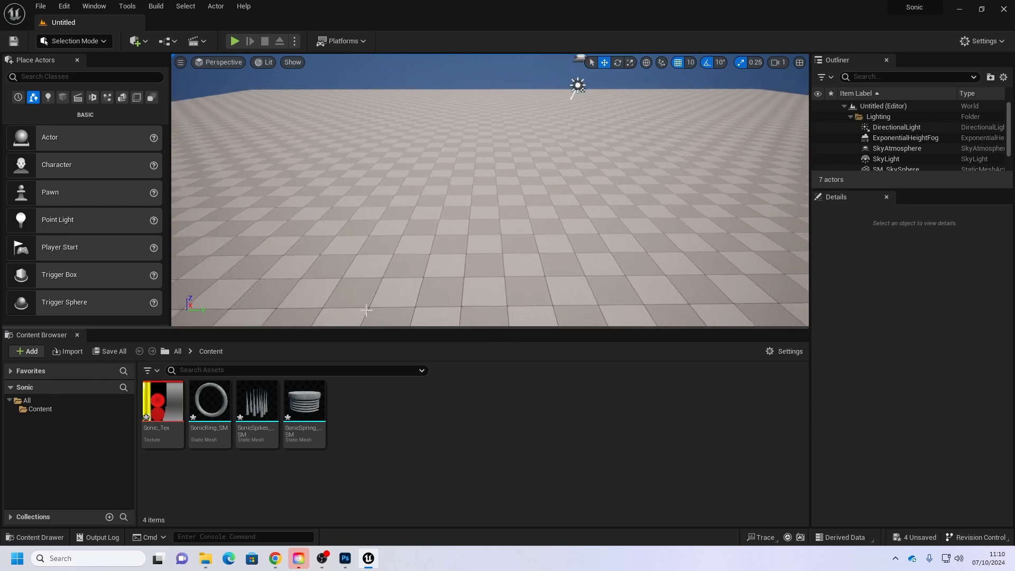
drag(304, 404, 371, 229)
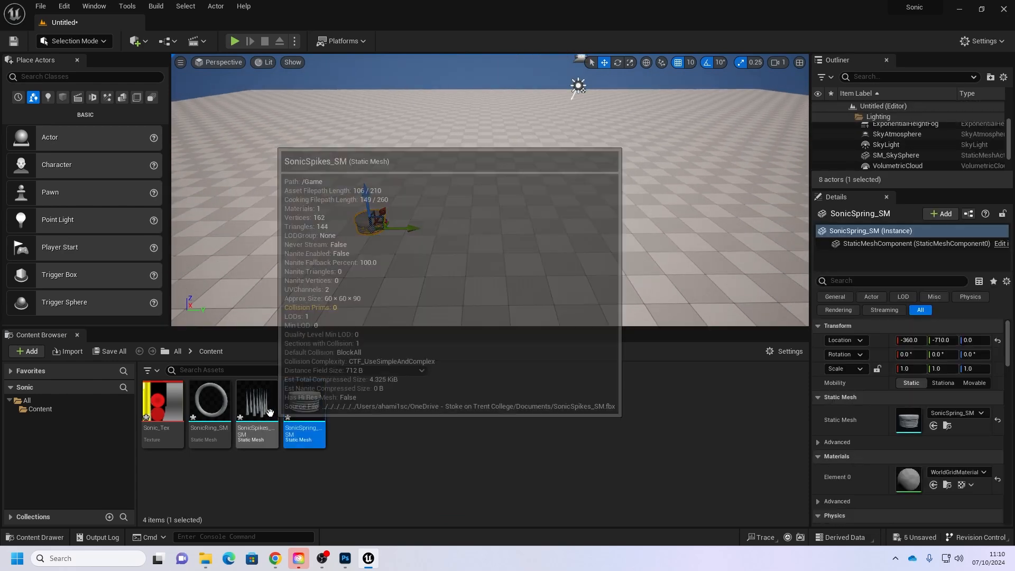
drag(257, 403, 415, 226)
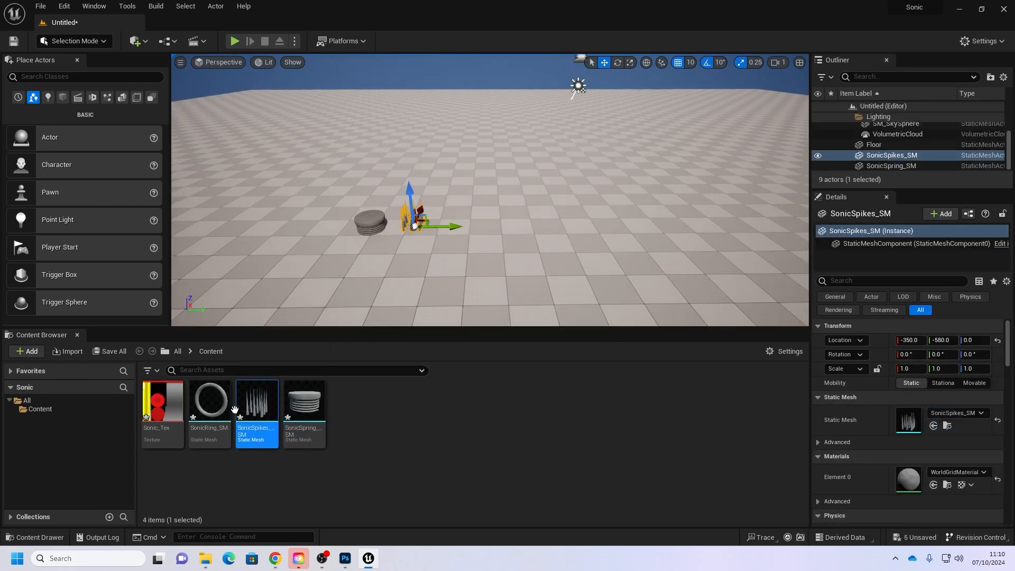
drag(210, 403, 446, 228)
Step: Move the ring along the Y axis to -510 and the spikes to -590
right_drag(447, 228, 479, 209)
key(w)
key(s)
drag(571, 241, 486, 234)
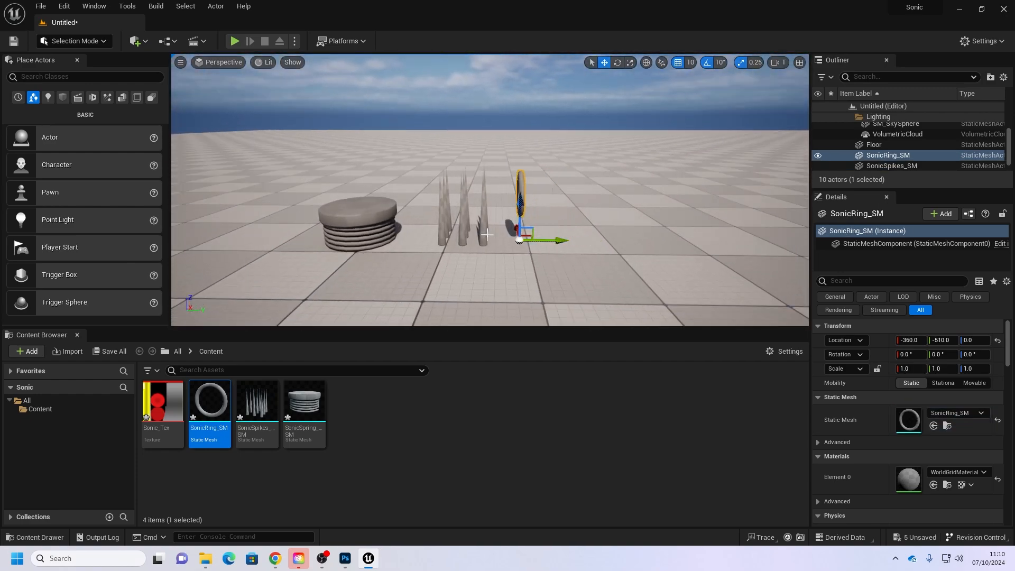
click(478, 228)
scroll(454, 276, up, 5)
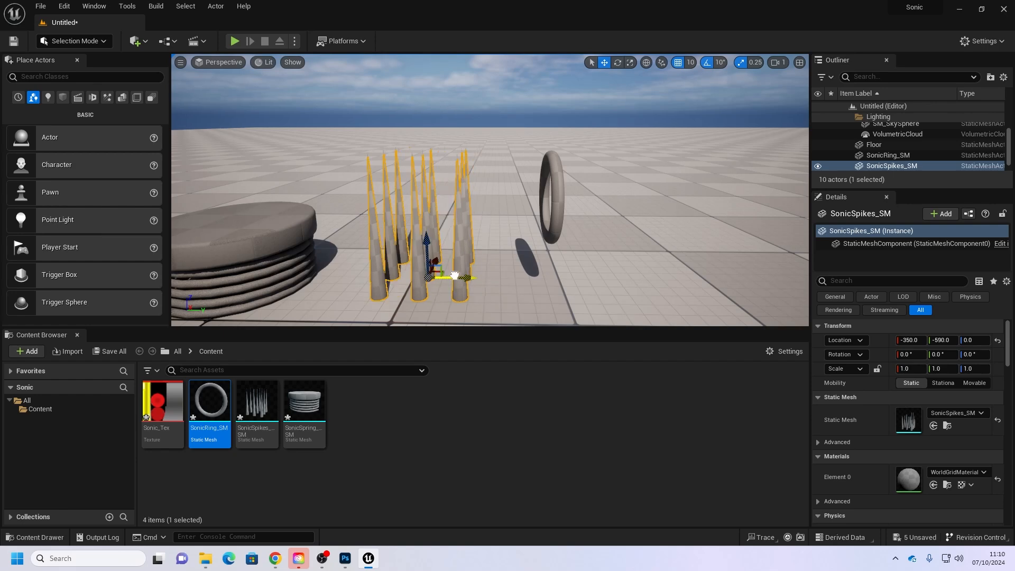
Step: Nudge the SonicSpring_SM actor slightly towards the spikes, then deselect it
click(285, 232)
key(s)
mouse_move(365, 206)
right_down()
mouse_move(322, 217)
mouse_move(290, 209)
mouse_move(360, 214)
right_up()
key(w)
right_drag(347, 263, 331, 262)
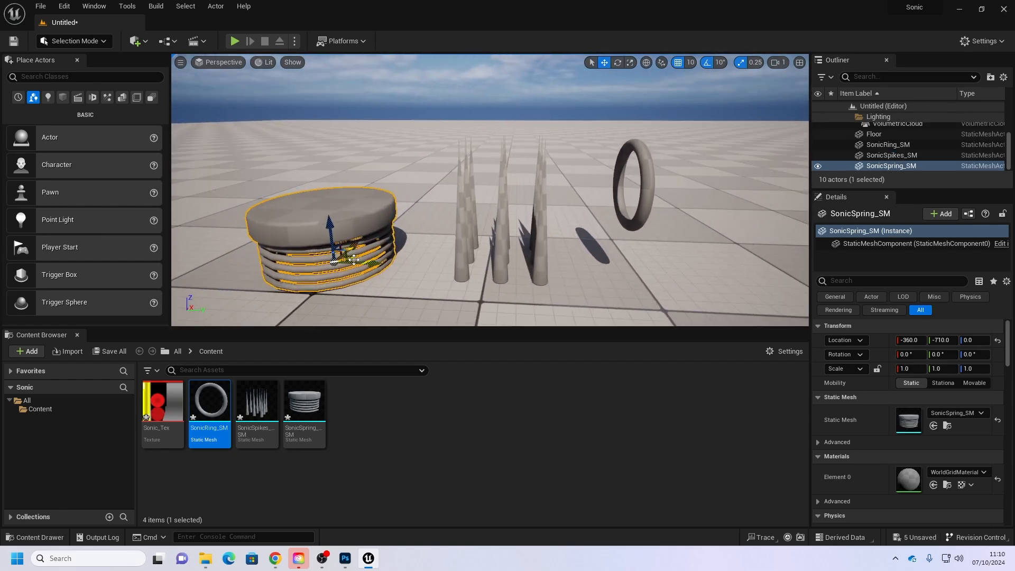
drag(350, 249, 354, 245)
click(317, 302)
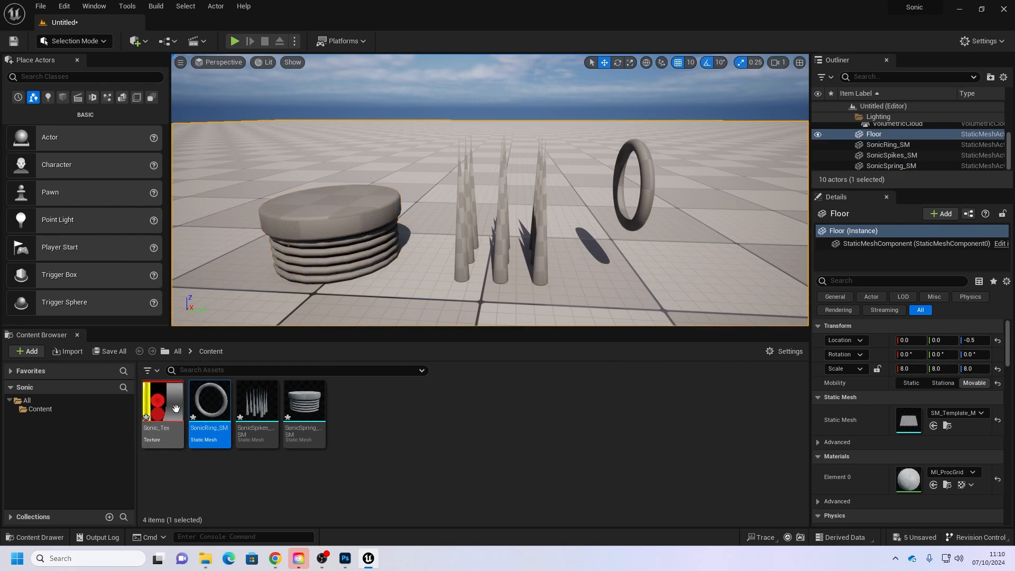
Step: Create a material from the Sonic_Tex texture and keep the default name Sonic_Tex_Mat
click(160, 406)
key(s)
right_drag(402, 275, 417, 277)
key(w)
click(471, 402)
click(174, 413)
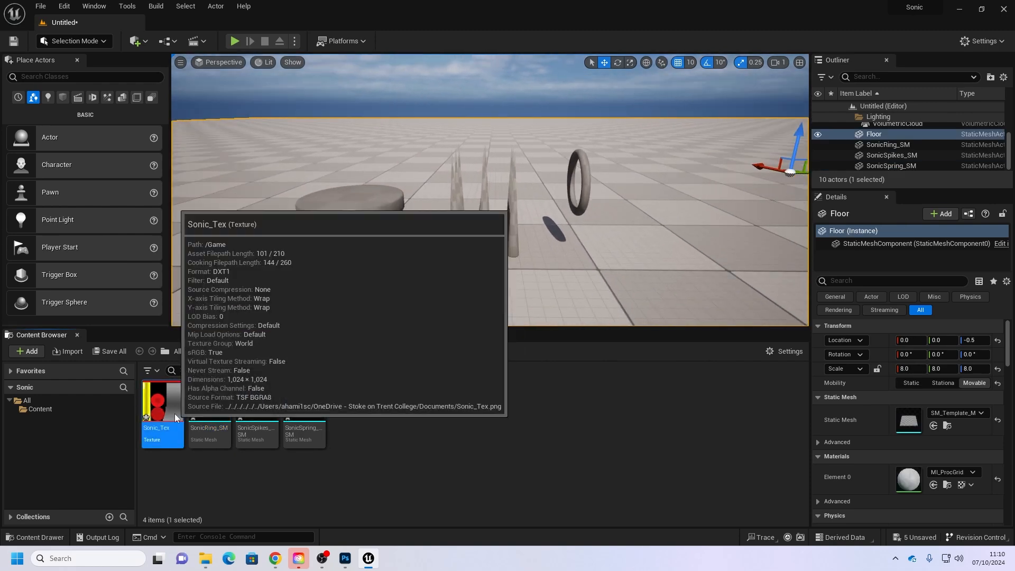
right_click(176, 415)
click(422, 436)
click(170, 410)
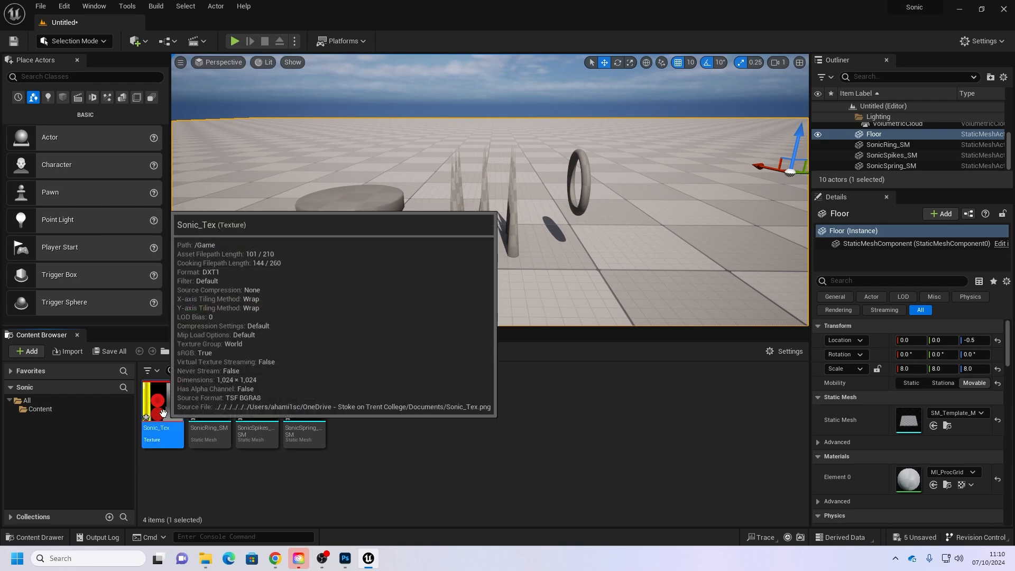
right_click(171, 408)
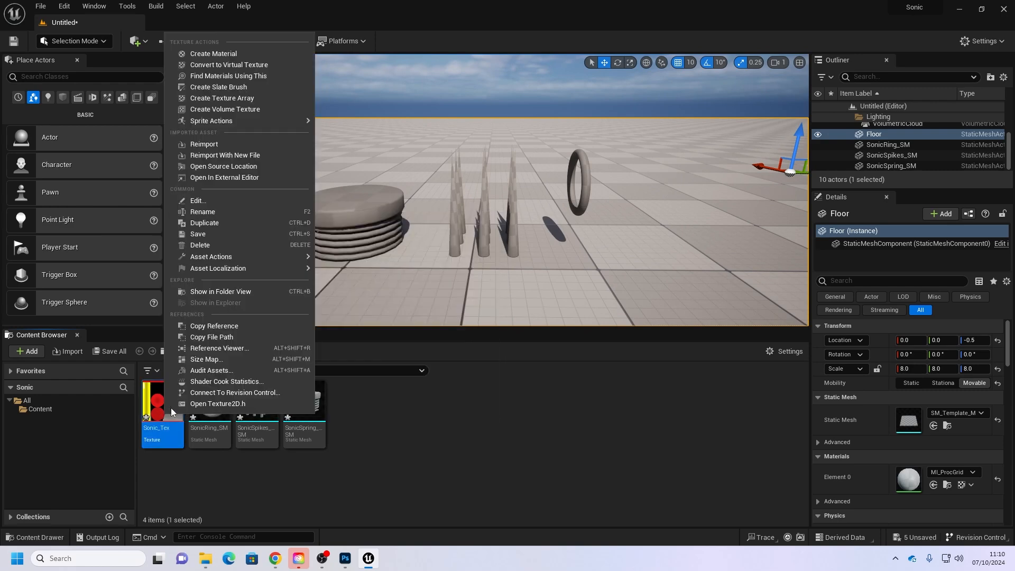
click(211, 52)
key(Return)
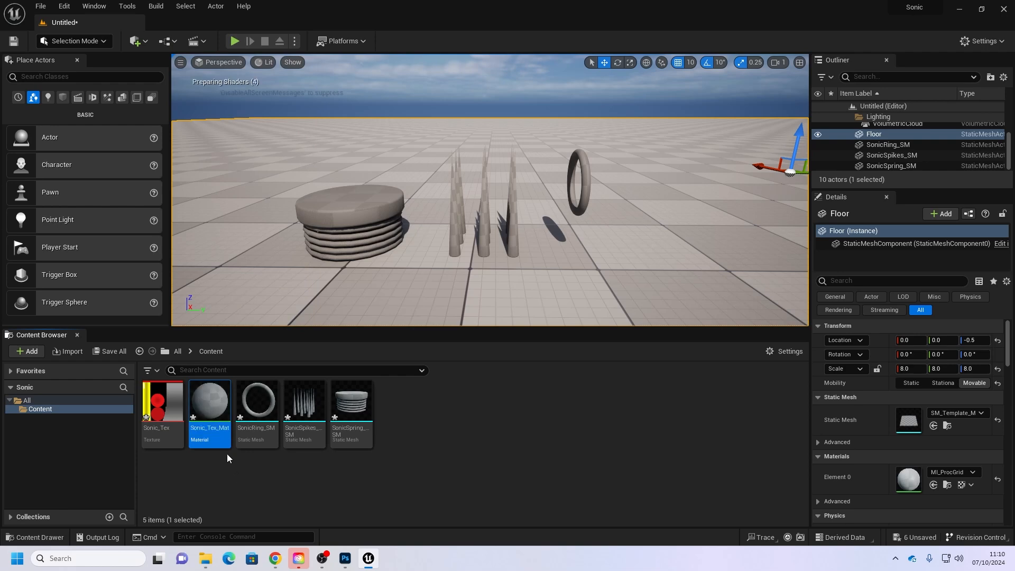
Step: Open Sonic_Tex_Mat for editing and move the Texture Sample node well away from the material output node
double_click(210, 401)
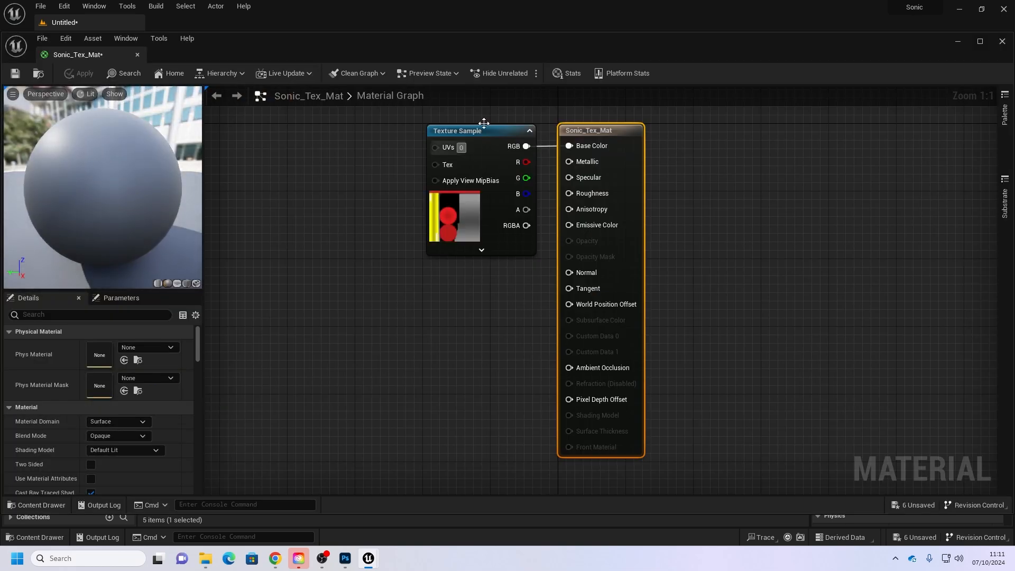
drag(468, 131, 266, 126)
right_drag(337, 181, 448, 189)
drag(382, 133, 329, 145)
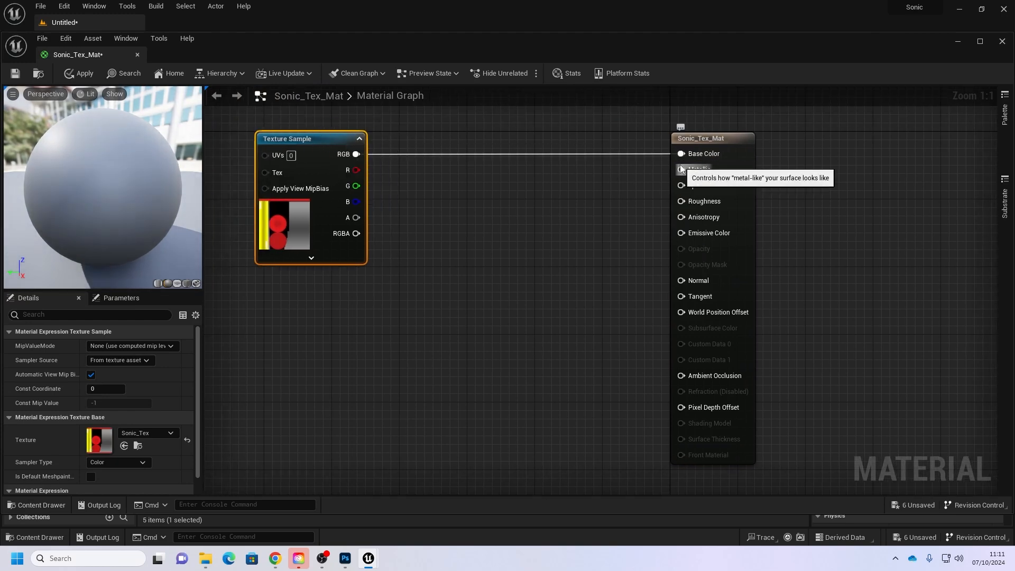
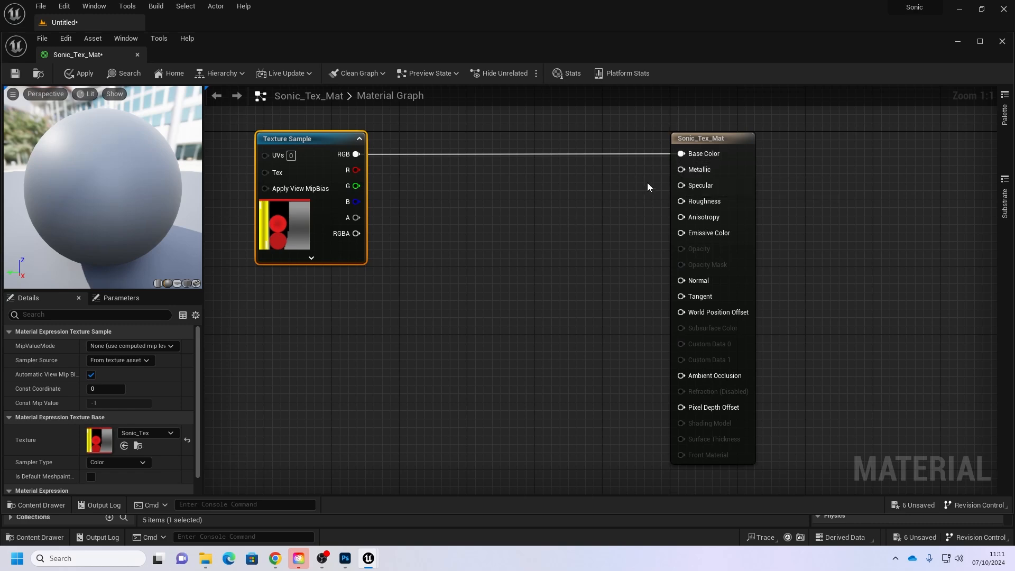
Step: Promote the Metallic input to a parameter node between the Texture Sample and output nodes, and preview the material on a cube
right_click(680, 169)
click(727, 191)
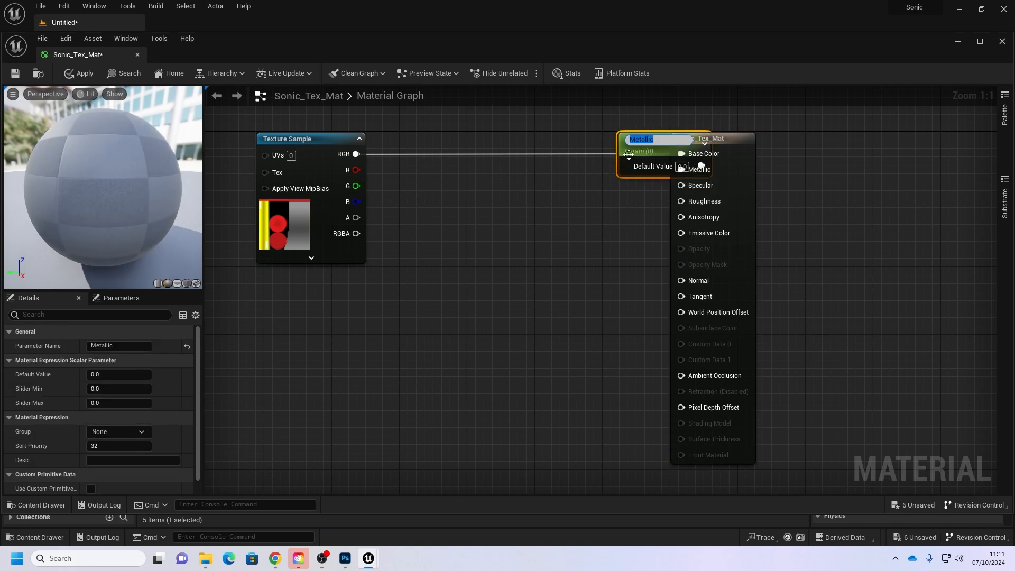
drag(635, 161, 472, 244)
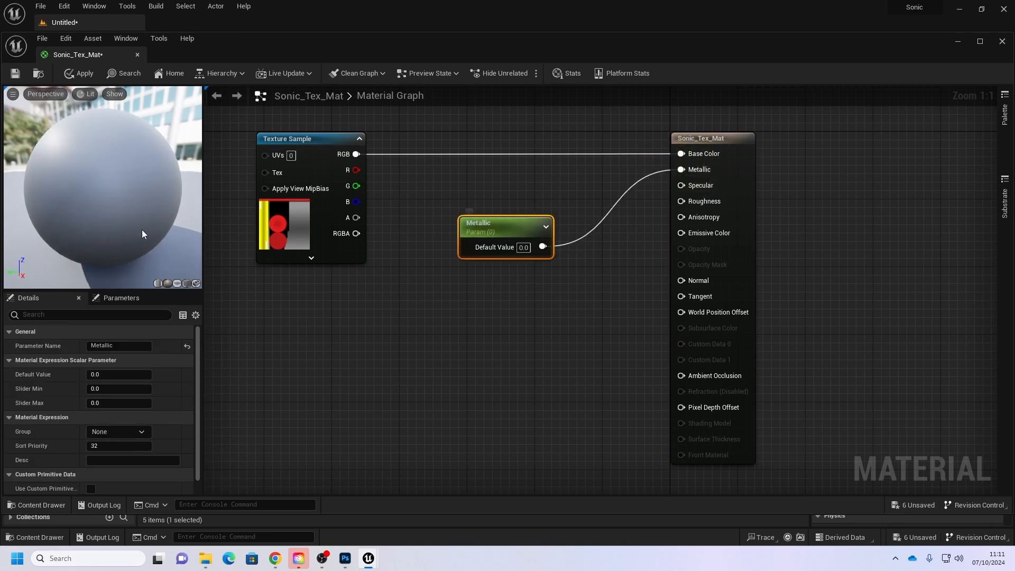
click(185, 283)
scroll(160, 236, up, 3)
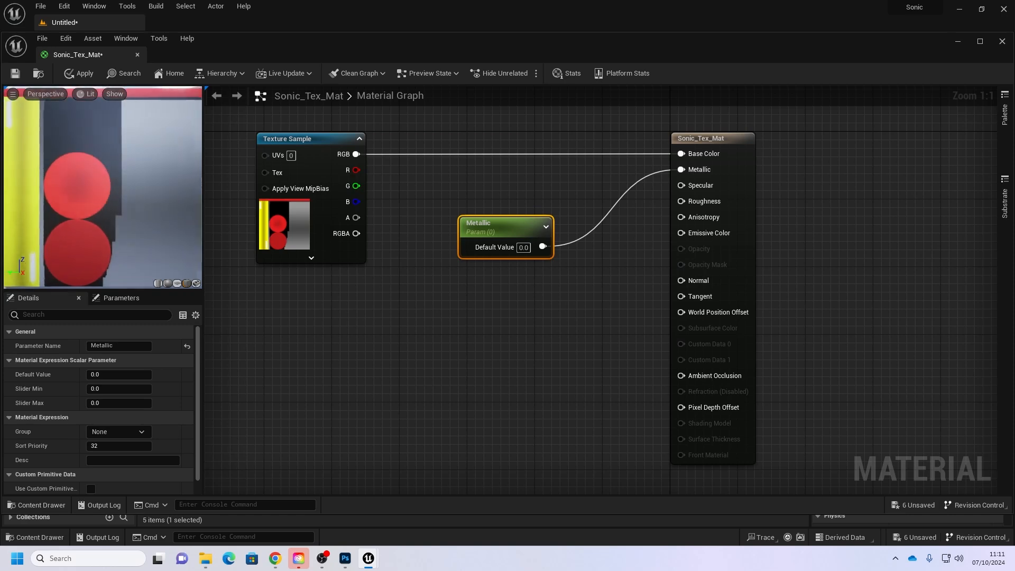
drag(503, 228, 486, 229)
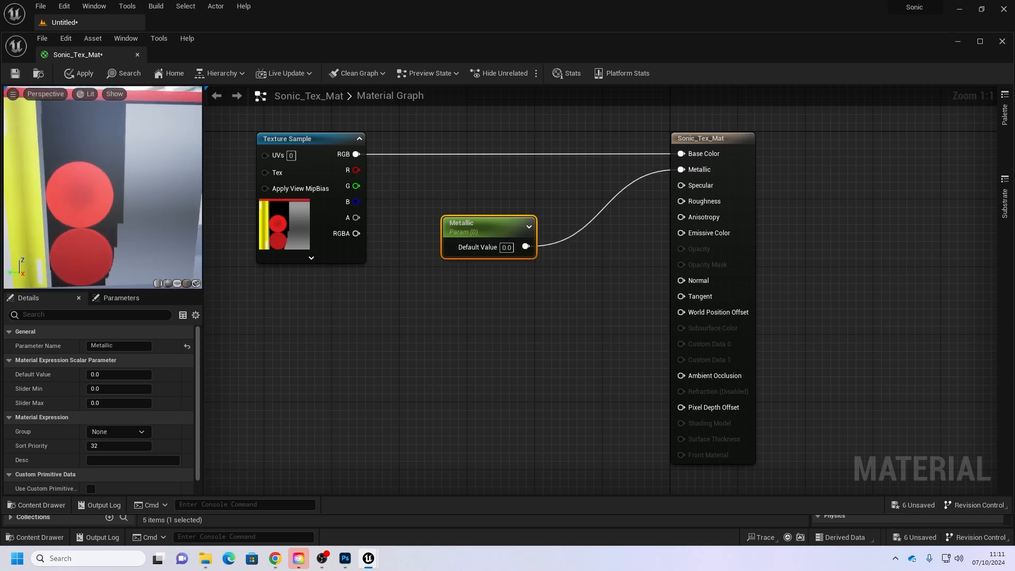
Step: Promote the Roughness input to a parameter, place its node below Metallic, and set its default value to 1.0
right_click(684, 205)
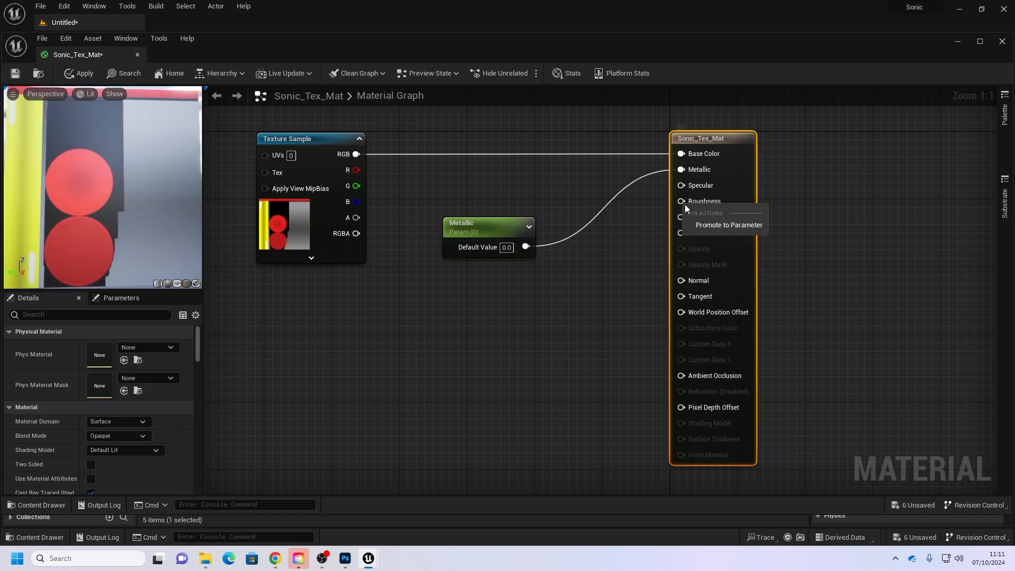
click(712, 225)
drag(578, 213, 460, 306)
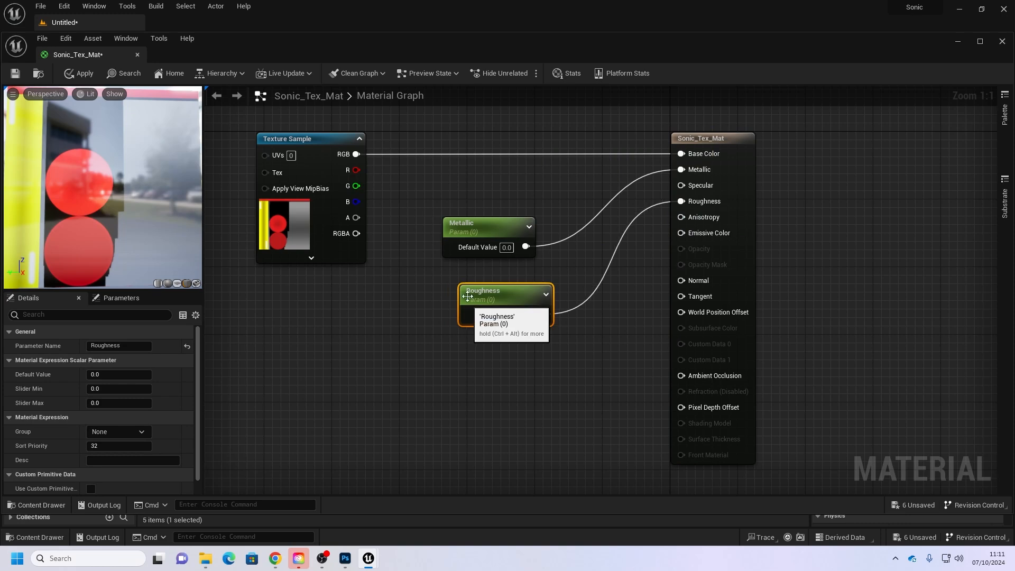
drag(460, 216, 459, 207)
drag(482, 289, 446, 278)
click(138, 374)
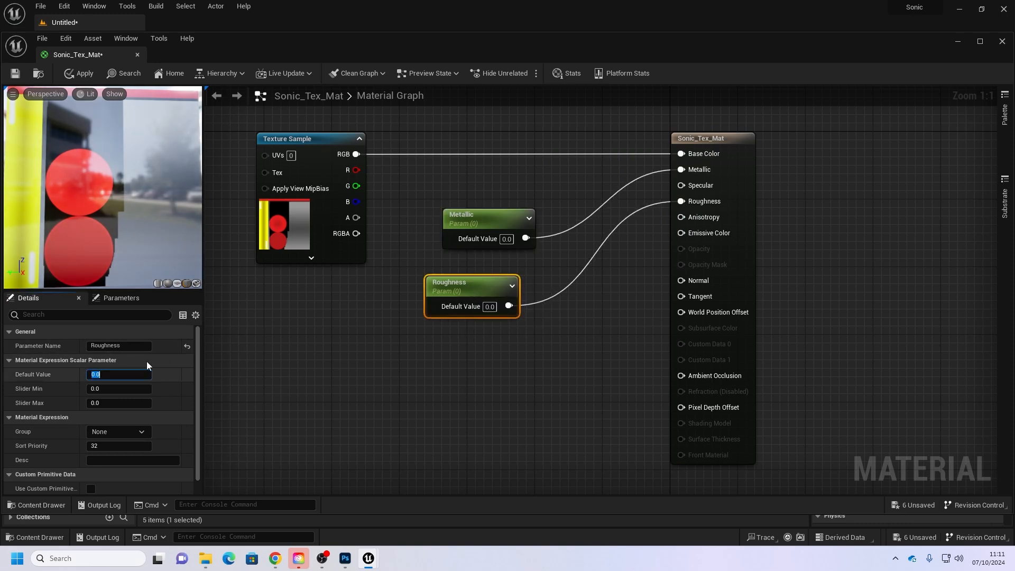
key(Return)
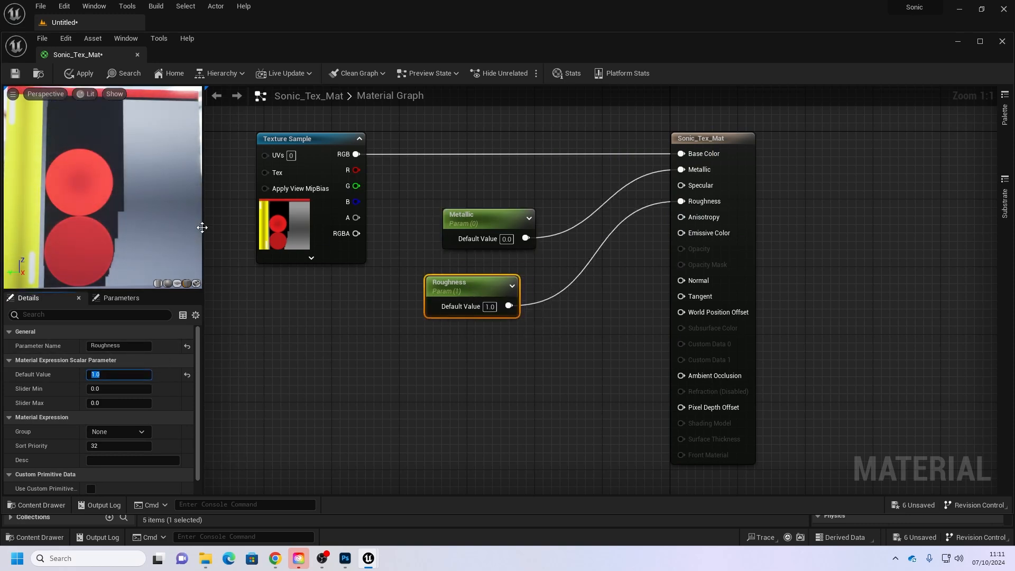
drag(200, 227, 132, 228)
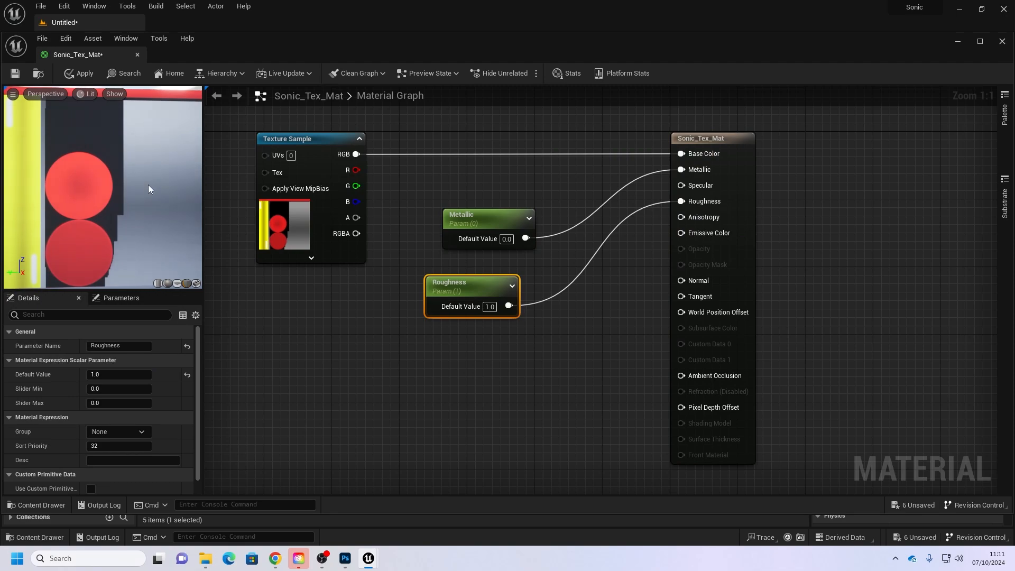
Step: Save Sonic_Tex_Mat, dock its editor in the main window, and return to the level
click(15, 74)
drag(91, 57, 201, 23)
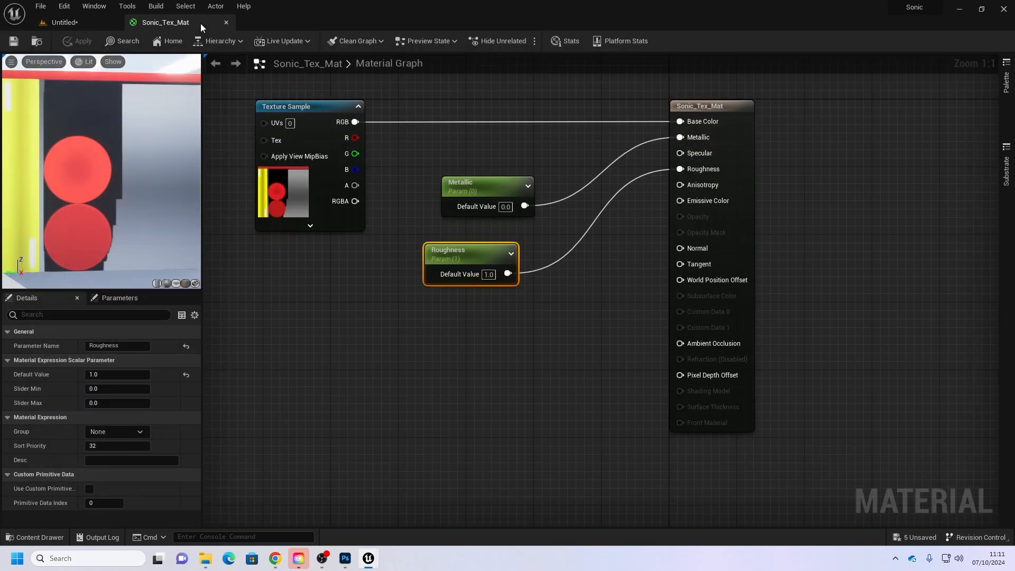
click(97, 27)
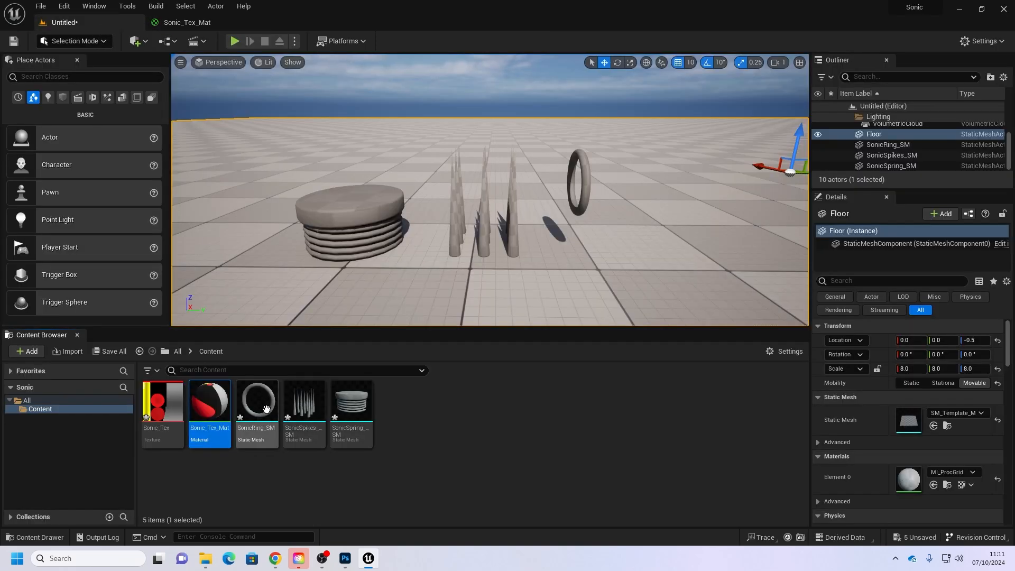
Step: Create a material instance from Sonic_Tex_Mat with the default name Sonic_Tex_Mat_Inst
right_click(212, 407)
click(279, 152)
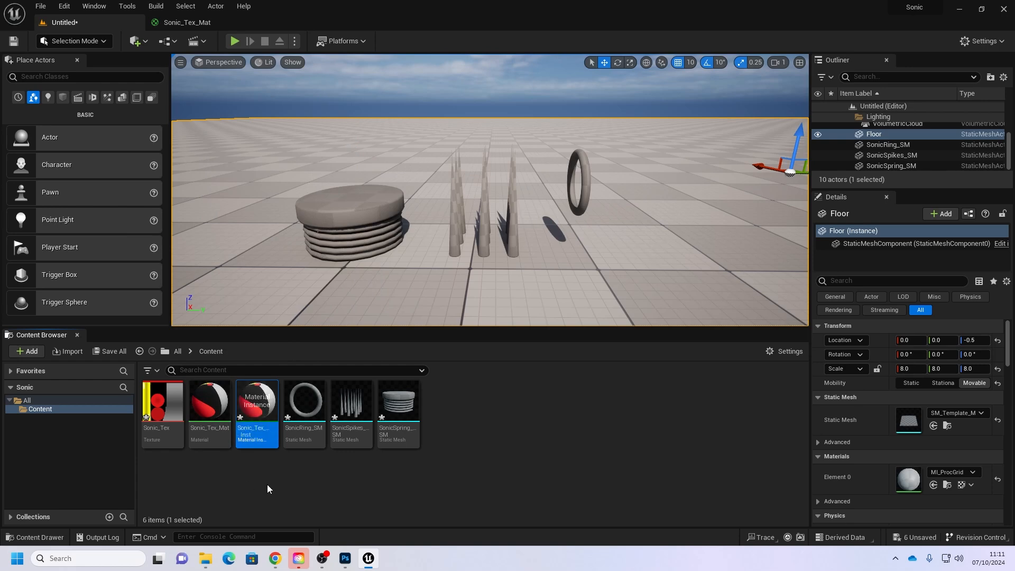
click(275, 435)
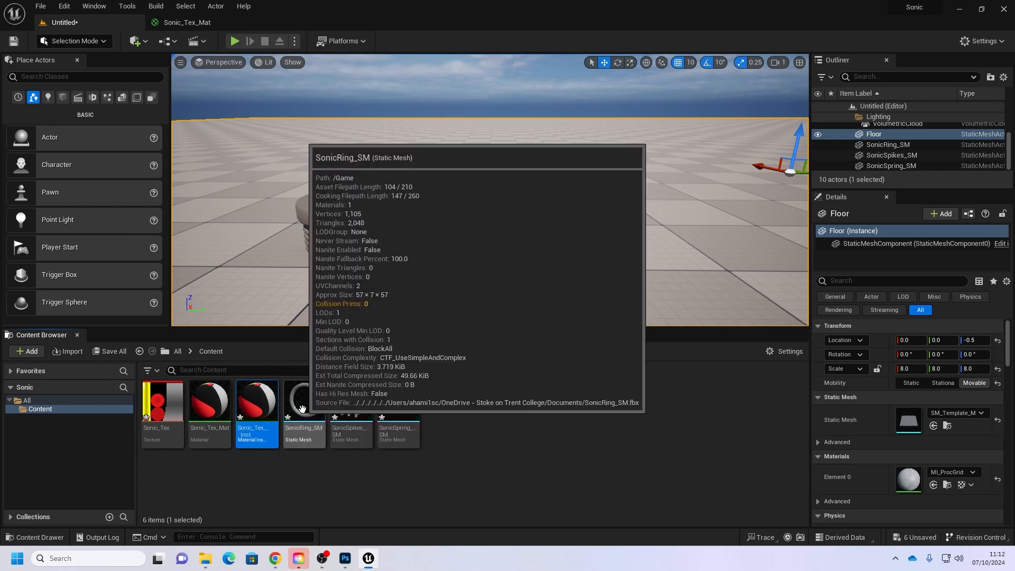
Step: Open the SonicRing_SM mesh and assign Sonic_Tex_Mat_Inst to its Element 0 material slot
click(305, 408)
double_click(306, 409)
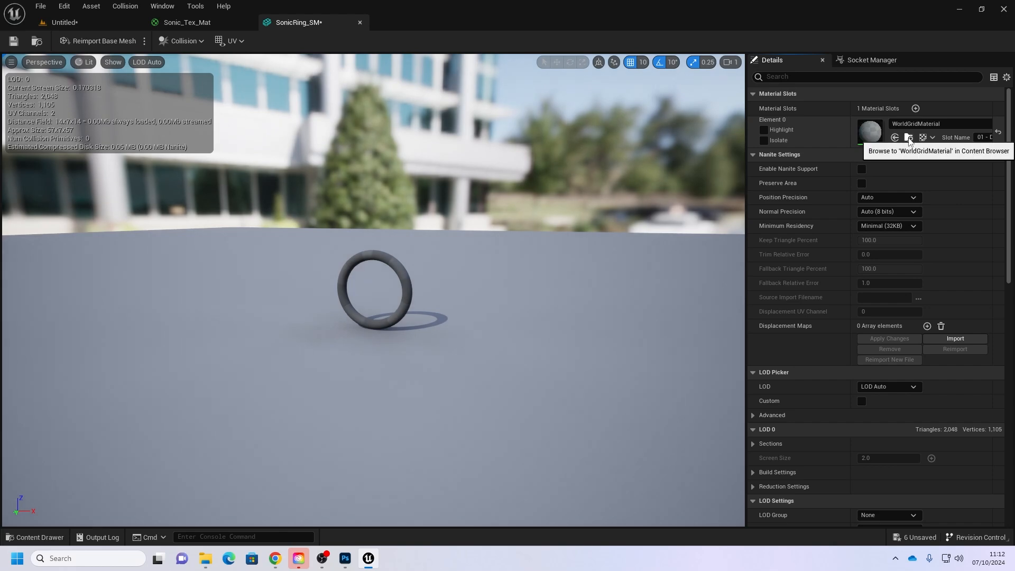
click(235, 30)
click(100, 24)
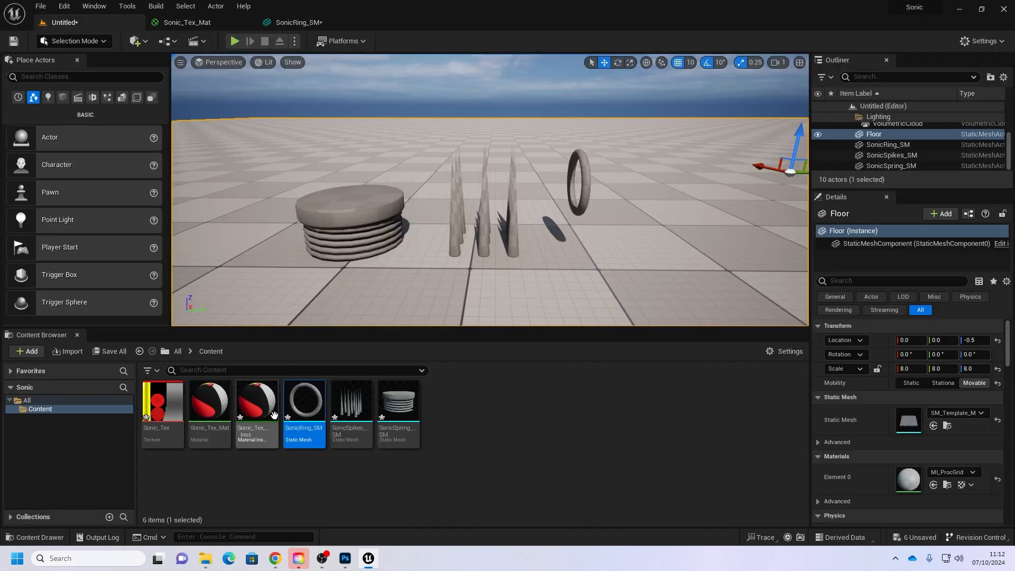
click(199, 22)
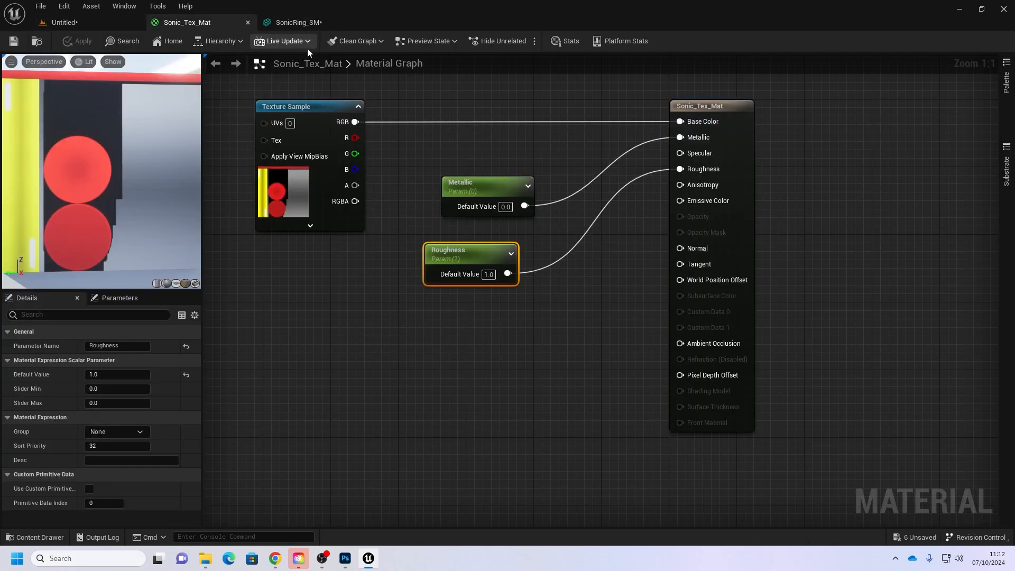
click(298, 22)
click(895, 138)
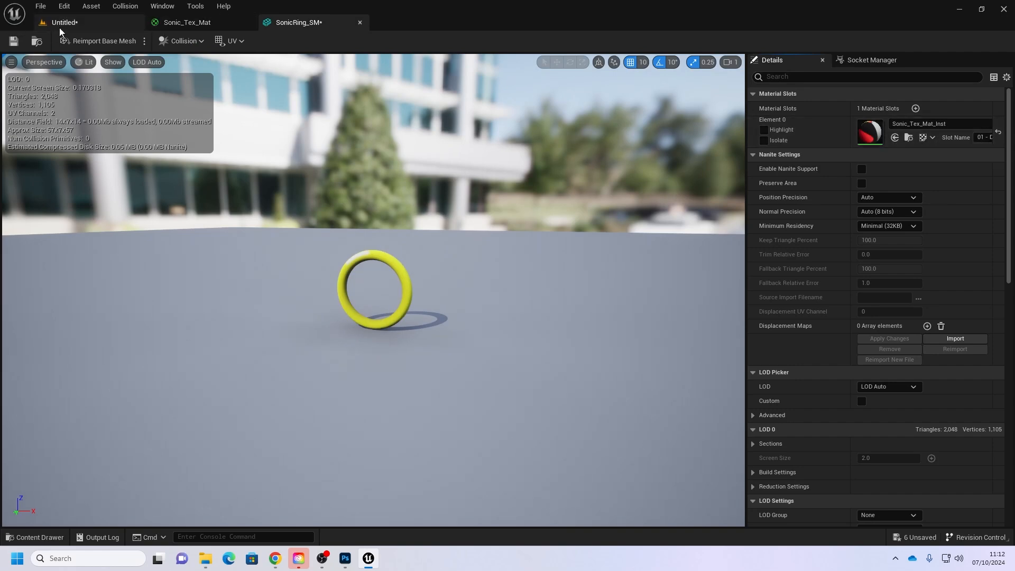
Step: Examine the textured ring in the SonicRing_SM mesh preview up close and from several angles
right_drag(390, 278, 175, 280)
key(w)
key(d)
right_drag(335, 256, 329, 256)
middle_drag(335, 256, 312, 217)
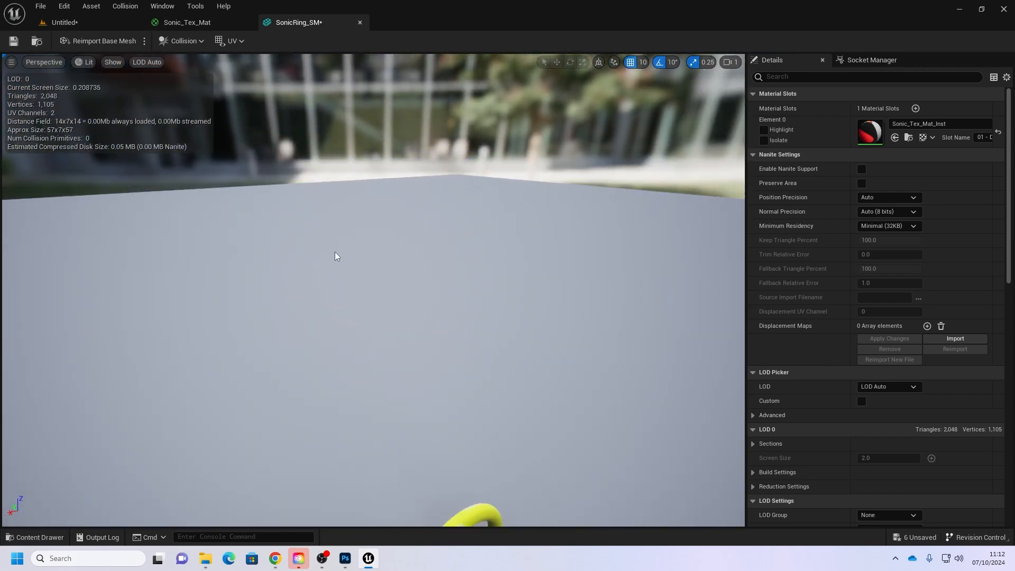
right_drag(335, 256, 343, 296)
middle_drag(336, 255, 359, 296)
right_drag(335, 256, 281, 206)
mouse_move(296, 280)
middle_down()
mouse_move(259, 322)
mouse_move(297, 281)
middle_up()
right_drag(330, 306, 402, 313)
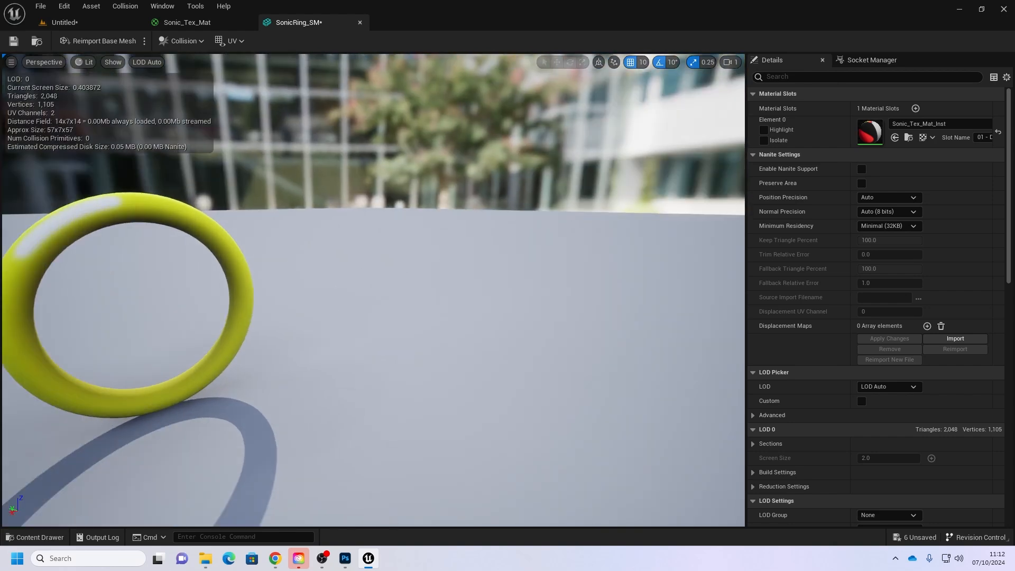
middle_drag(330, 306, 249, 306)
right_drag(438, 373, 439, 338)
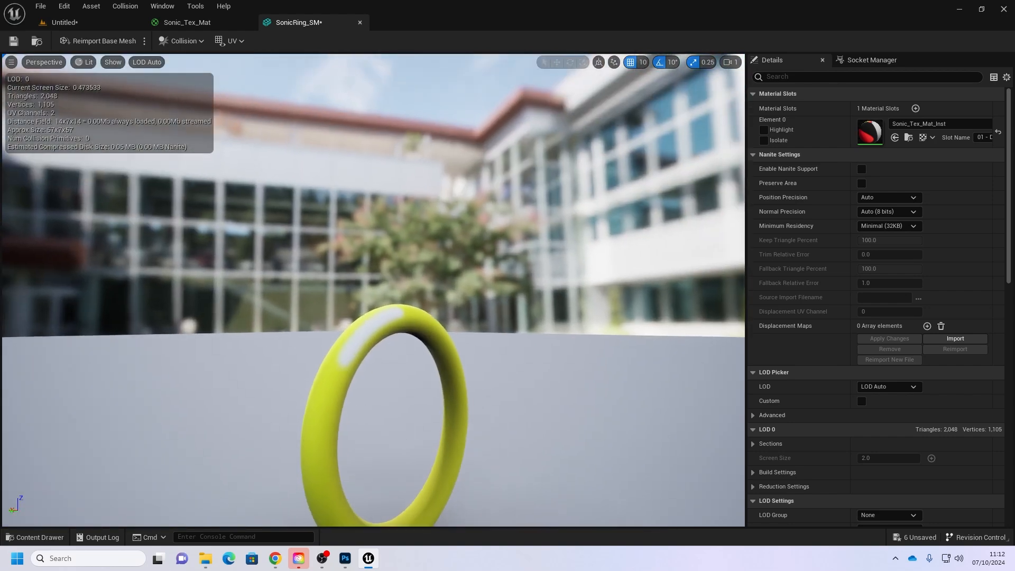
middle_drag(439, 374, 471, 385)
right_drag(434, 375, 370, 384)
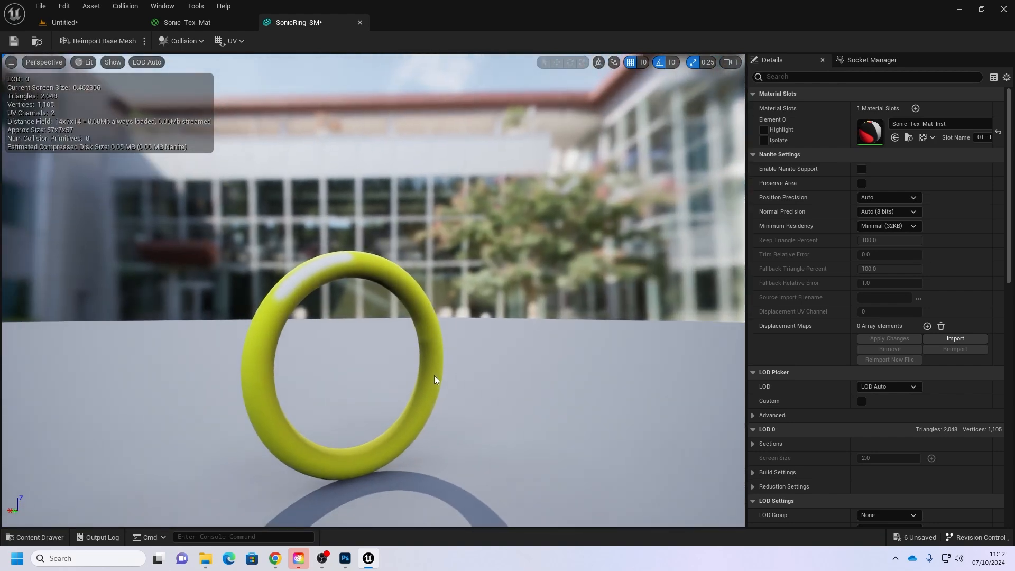
right_drag(422, 356, 352, 460)
middle_drag(419, 372, 452, 317)
right_drag(419, 373, 396, 351)
middle_drag(420, 373, 430, 399)
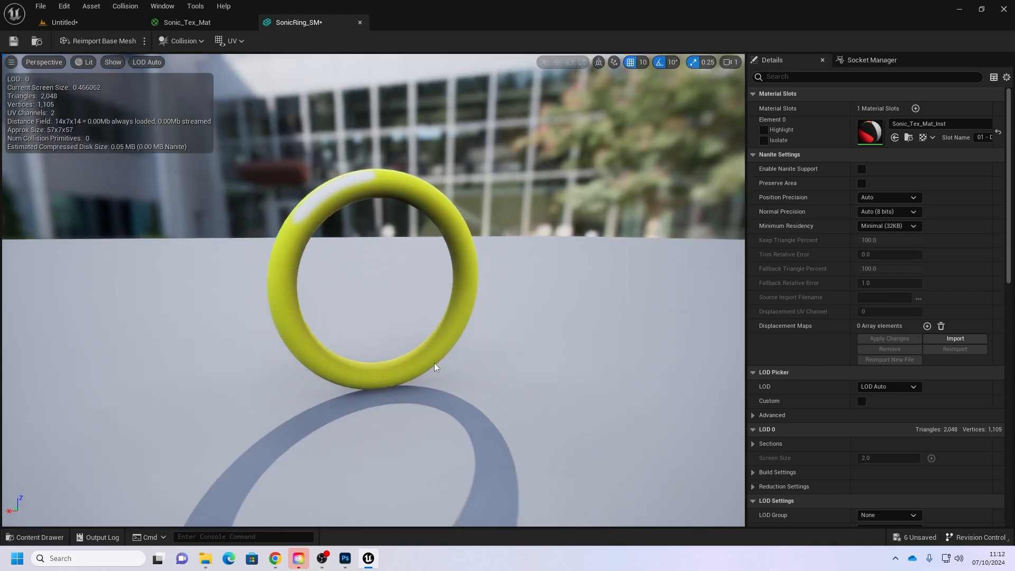
Step: Open the SonicSpikes_SM mesh from the level's content, assign Sonic_Tex_Mat_Inst to its Element 0 material slot, and save the mesh
click(66, 22)
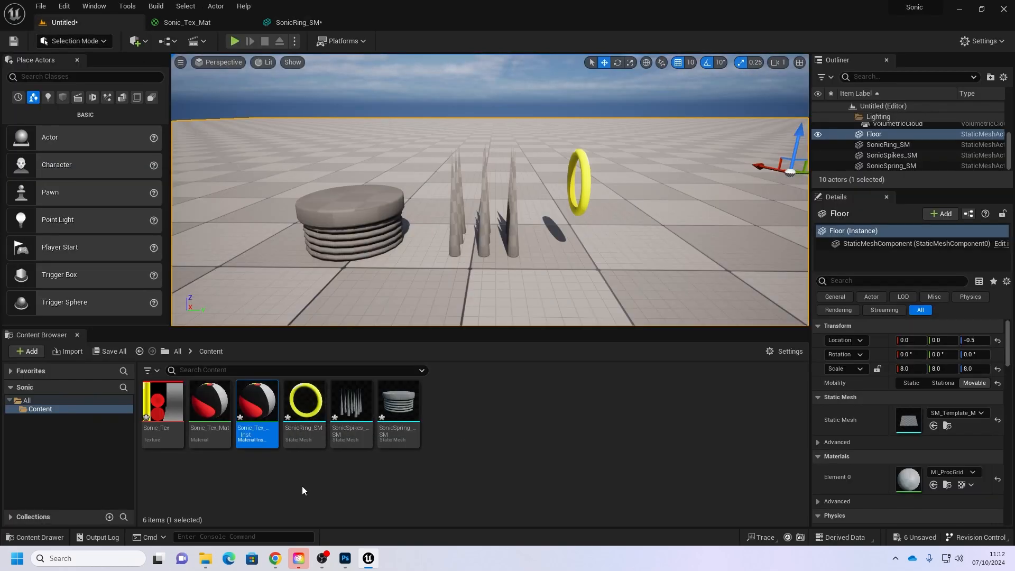
double_click(343, 414)
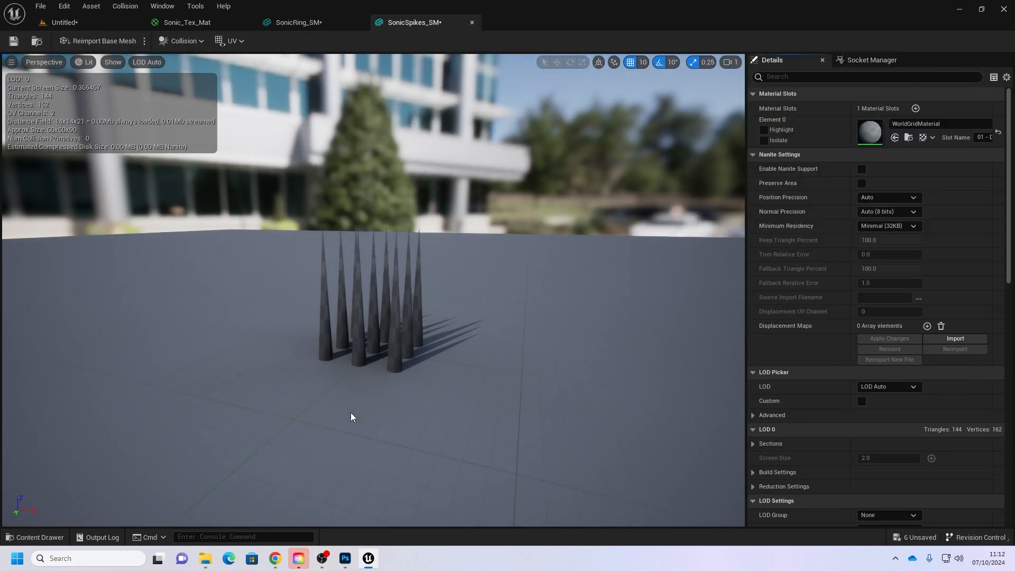
click(936, 127)
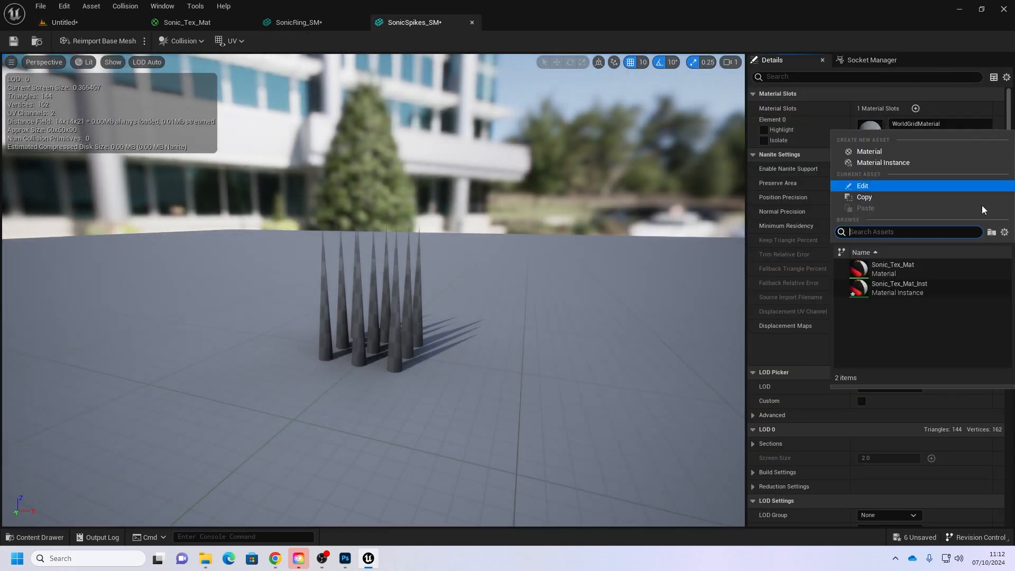
click(892, 283)
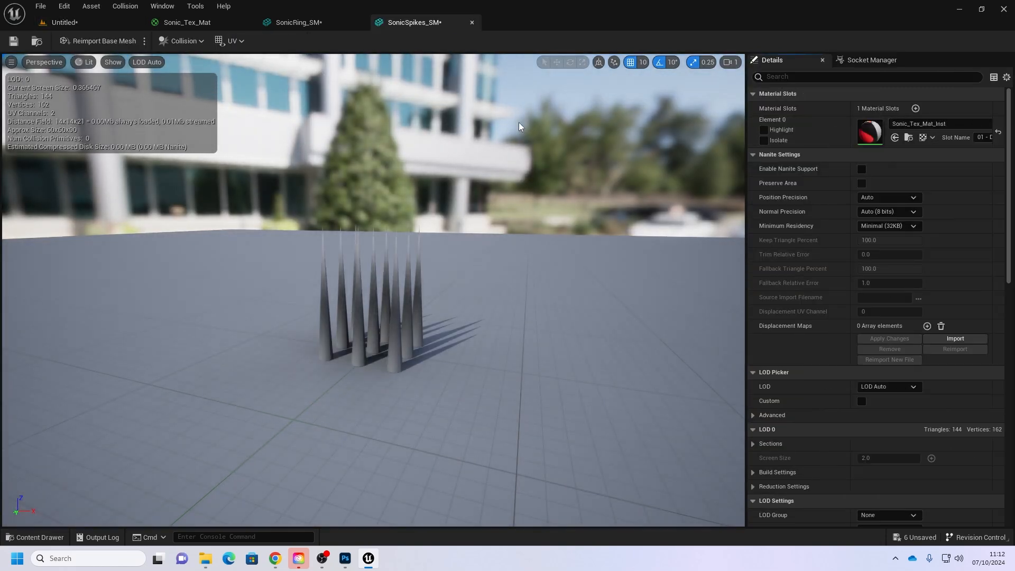
click(14, 42)
right_drag(375, 264, 375, 334)
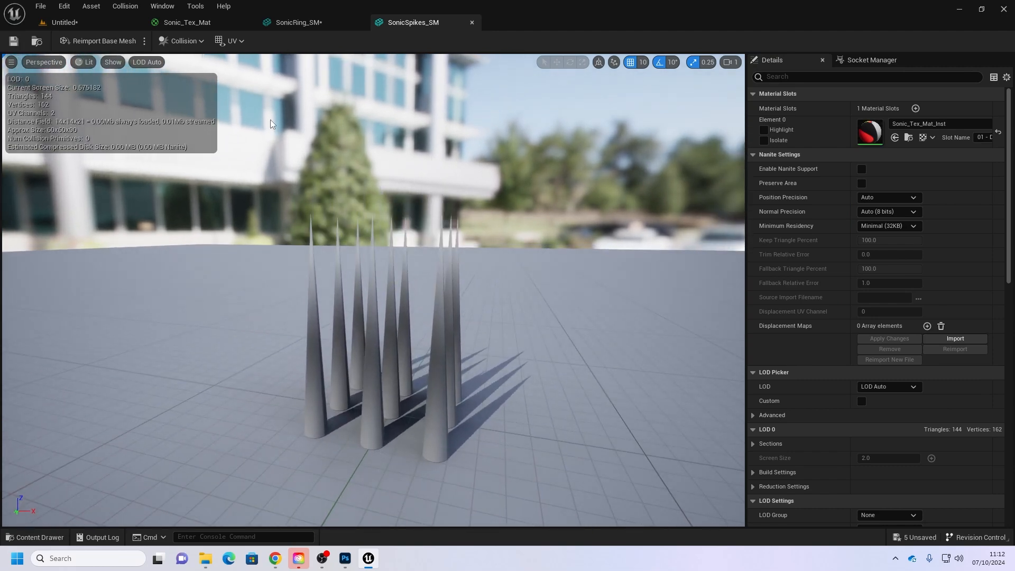
Step: Open the SonicSpring_SM mesh, assign Sonic_Tex_Mat_Inst to its Element 0 material slot, and save it
click(104, 25)
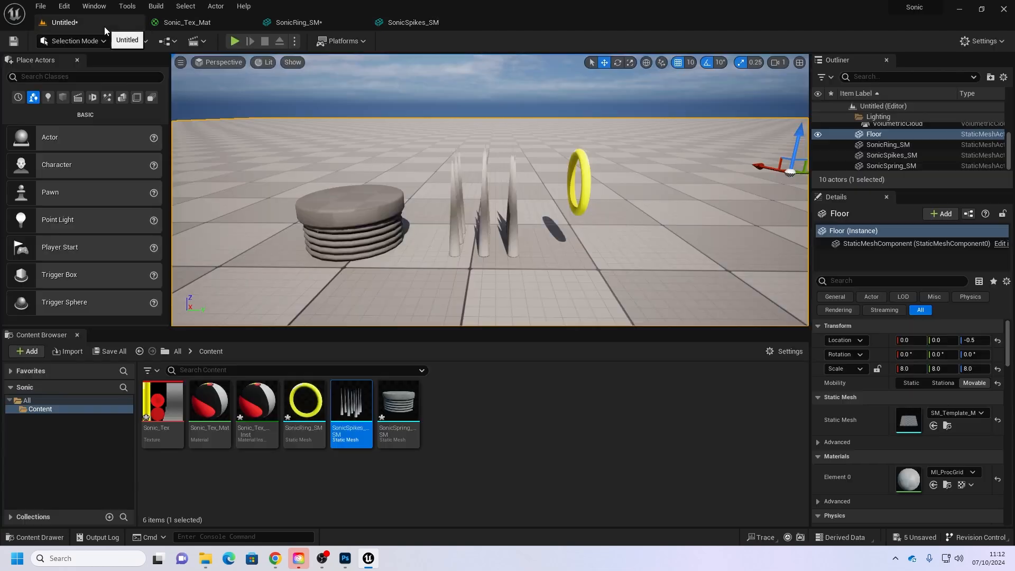
double_click(399, 407)
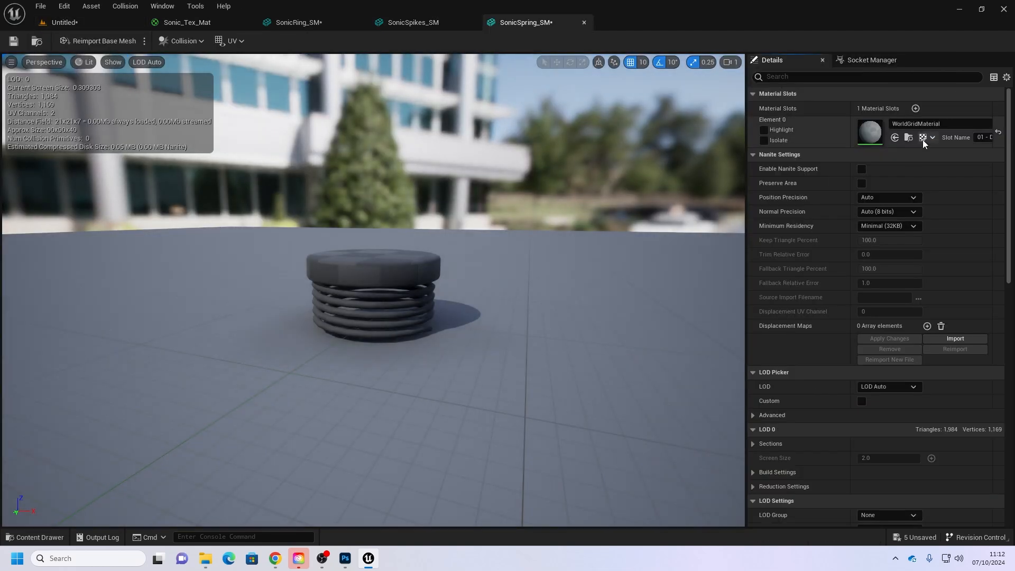
click(935, 126)
click(874, 280)
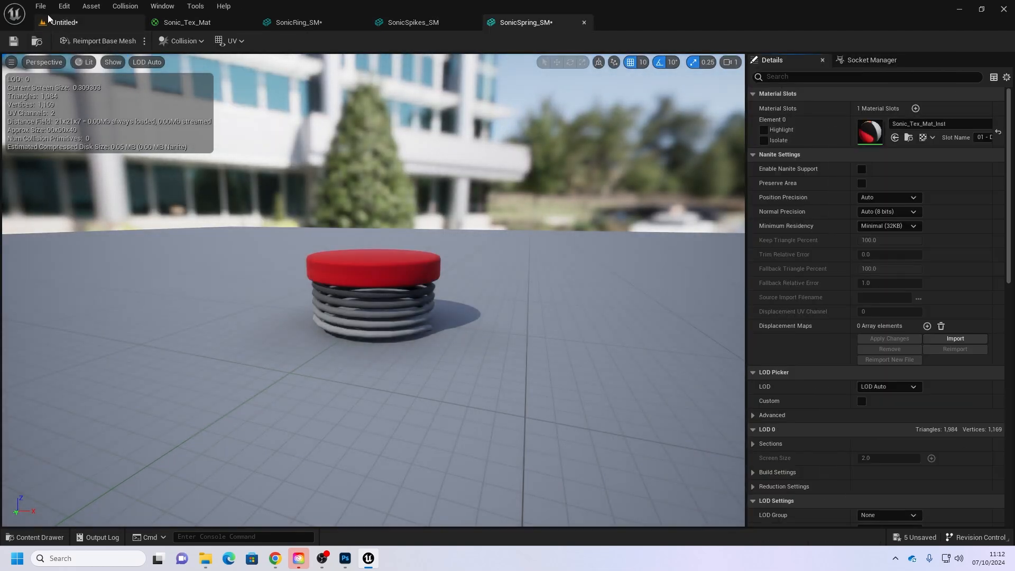
click(14, 42)
Step: Examine the red pad and shaded coils of the spring in the SonicSpring_SM preview from several angles
drag(392, 243, 391, 274)
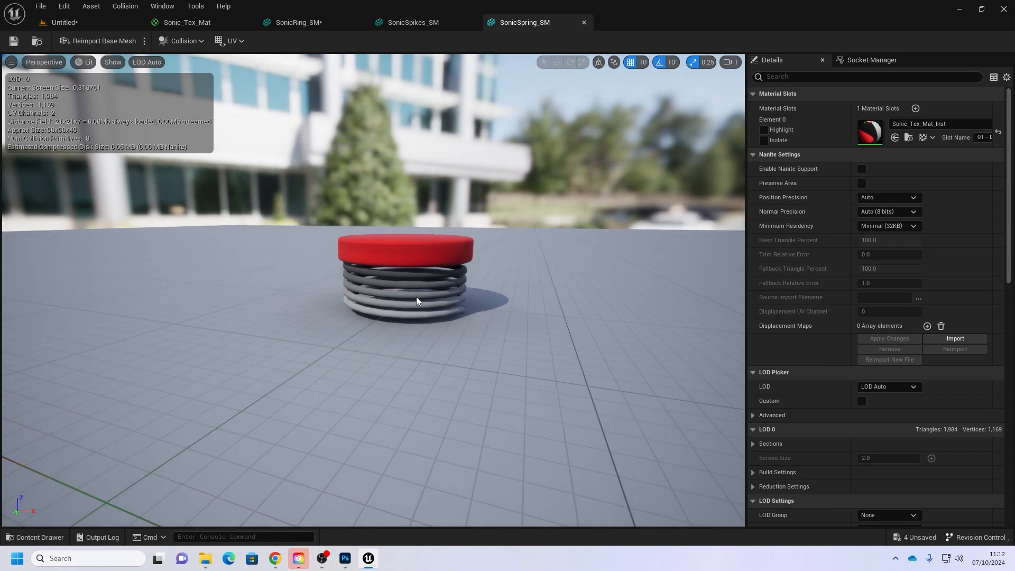
mouse_move(392, 274)
right_down()
mouse_move(392, 317)
mouse_move(398, 307)
mouse_move(402, 317)
mouse_move(393, 260)
right_up()
drag(393, 260, 393, 217)
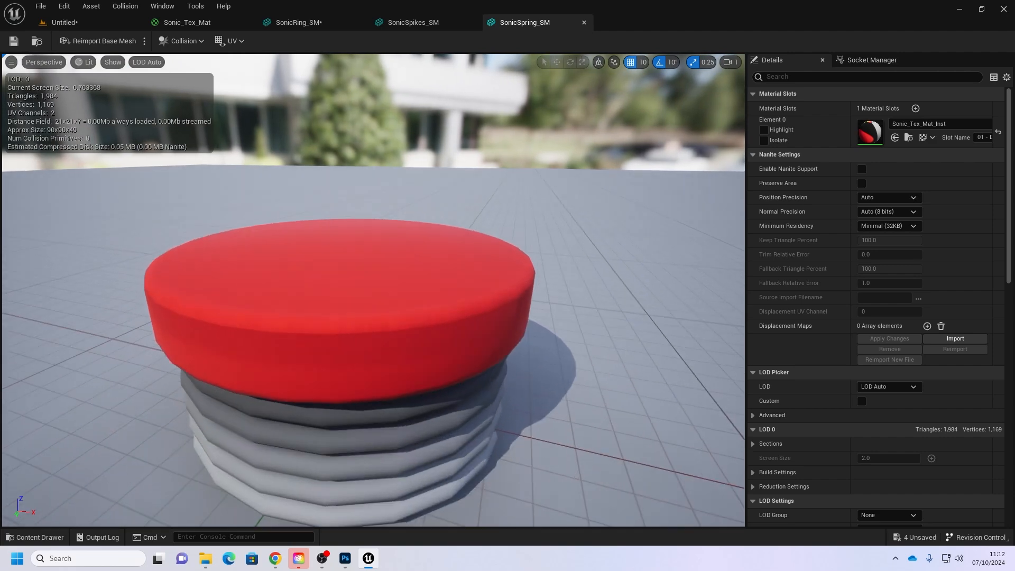
mouse_move(397, 260)
middle_down()
mouse_move(351, 296)
mouse_move(396, 253)
middle_up()
scroll(397, 259, up, 3)
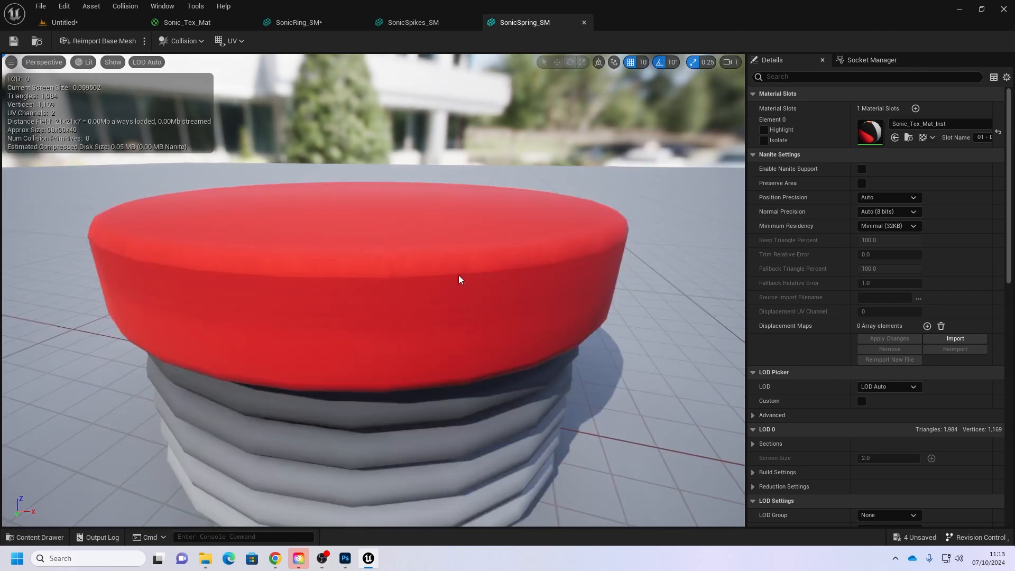
drag(459, 275, 462, 296)
right_drag(463, 296, 444, 248)
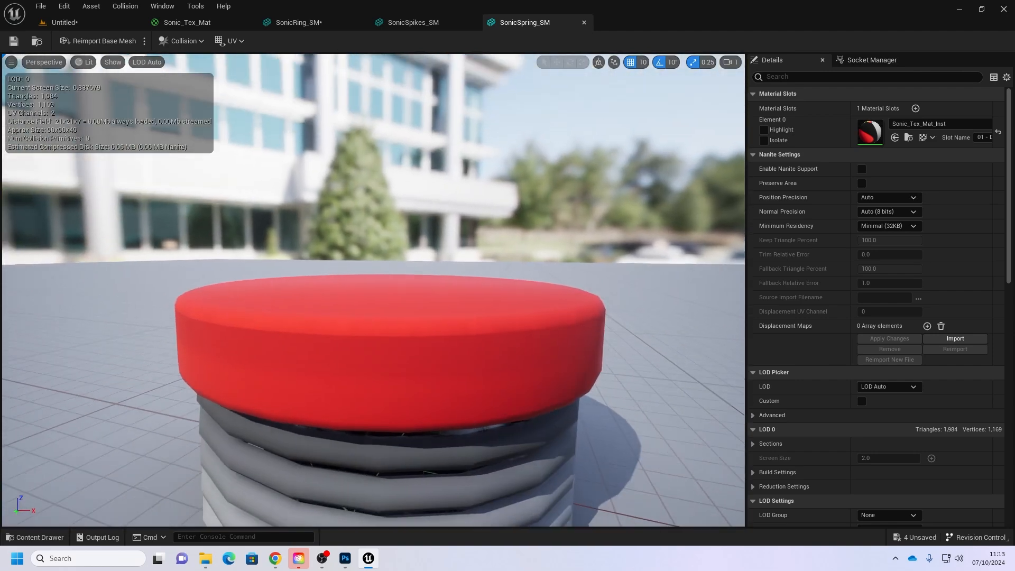
middle_drag(444, 249, 462, 285)
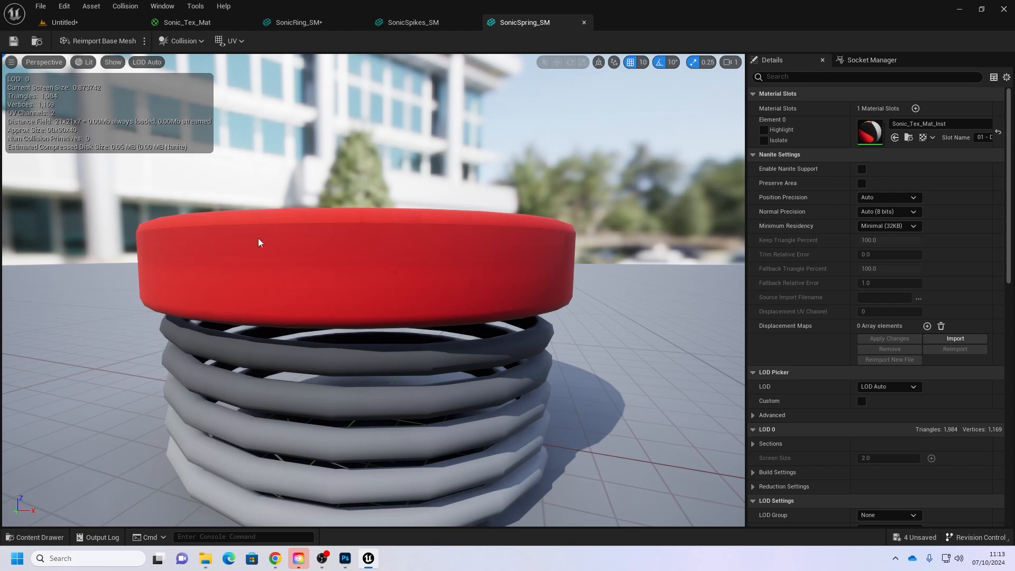
middle_drag(388, 280, 418, 338)
right_drag(419, 338, 419, 372)
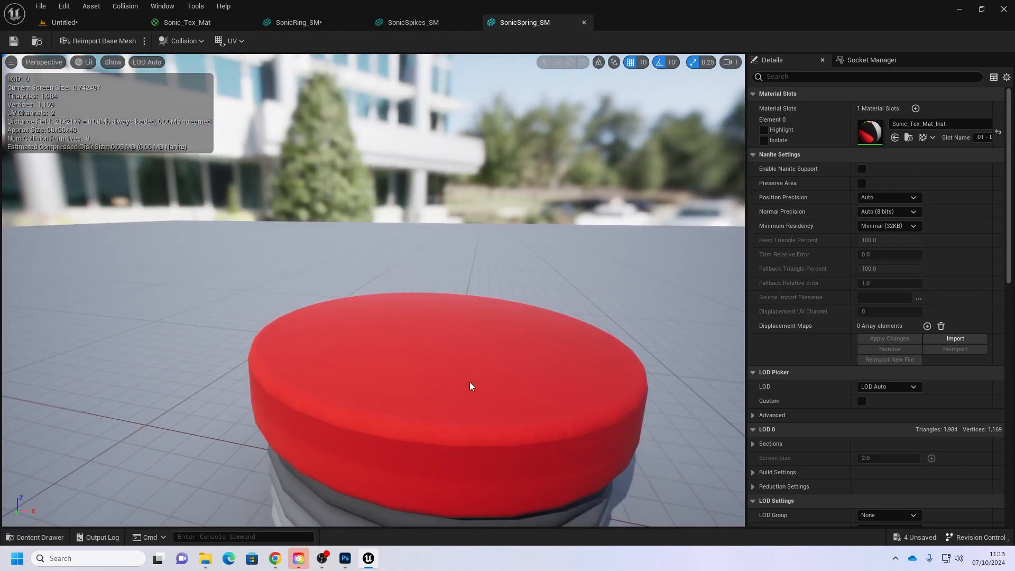
middle_drag(470, 382, 427, 363)
scroll(427, 363, down, 4)
scroll(373, 334, up, 3)
mouse_move(373, 334)
right_down()
mouse_move(338, 332)
mouse_move(369, 338)
right_up()
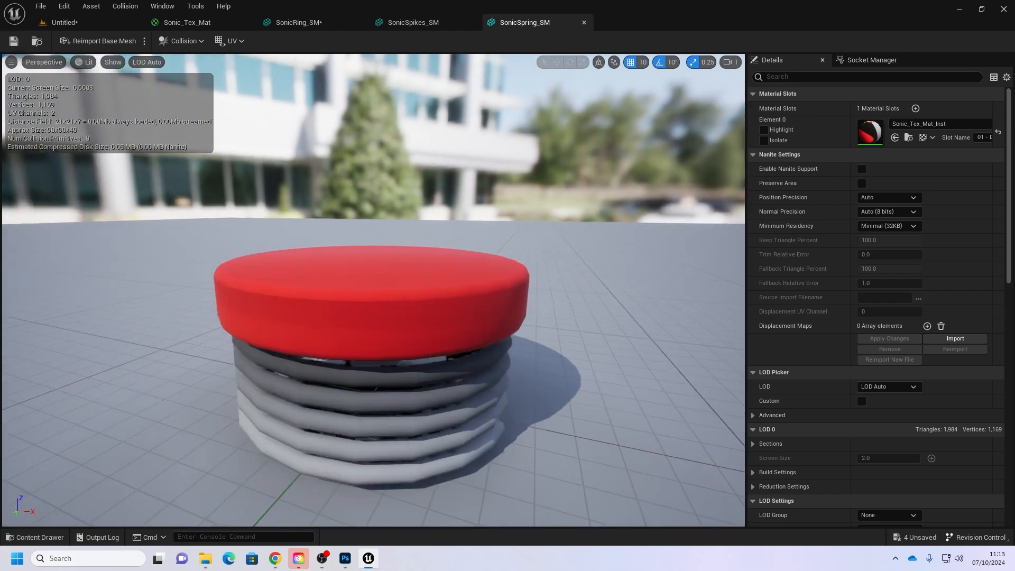
middle_drag(370, 338, 433, 313)
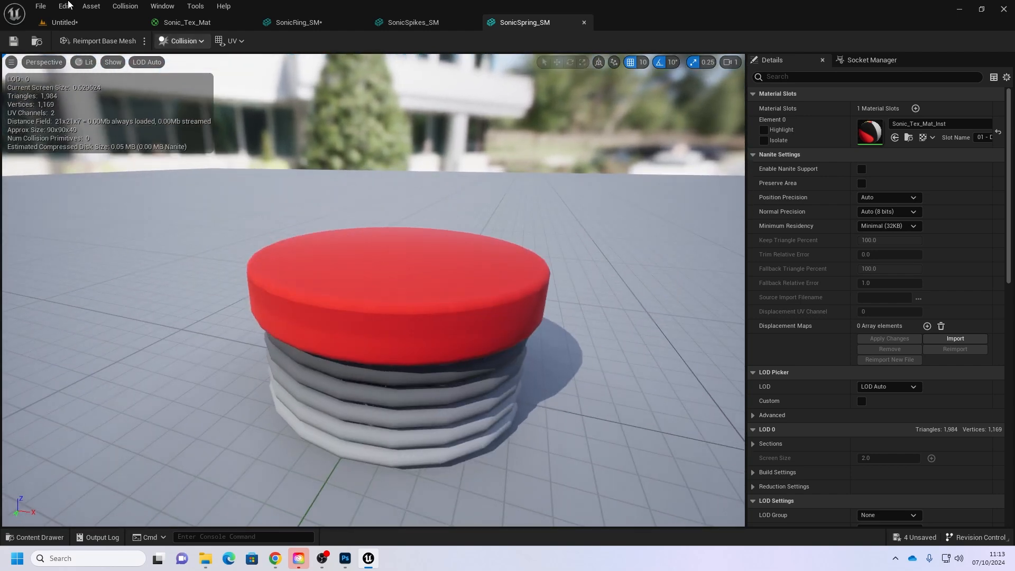
Step: Save the SonicRing_SM mesh, return to the level, and select the ring among the placed meshes
click(323, 25)
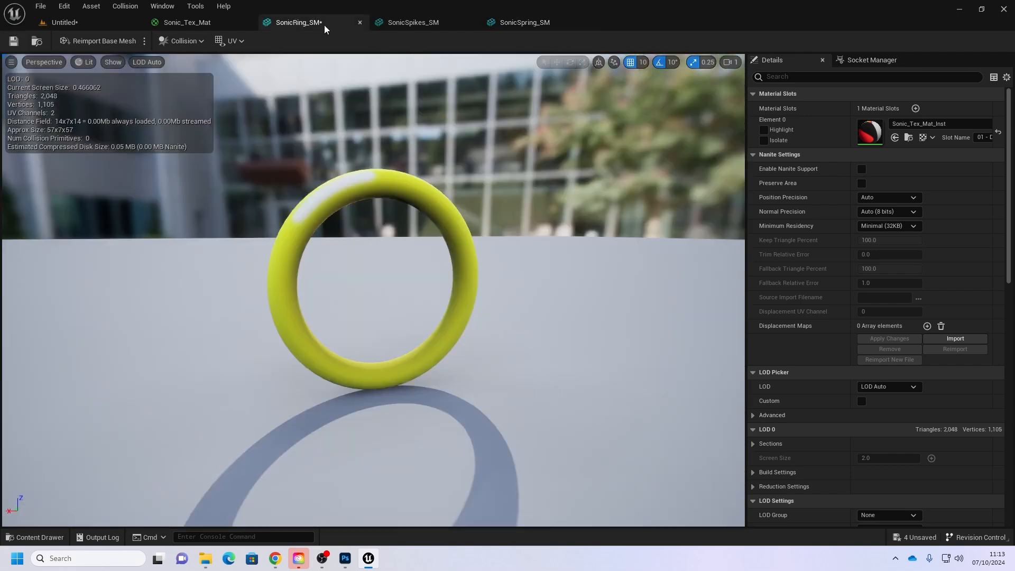
click(13, 41)
click(412, 22)
click(235, 22)
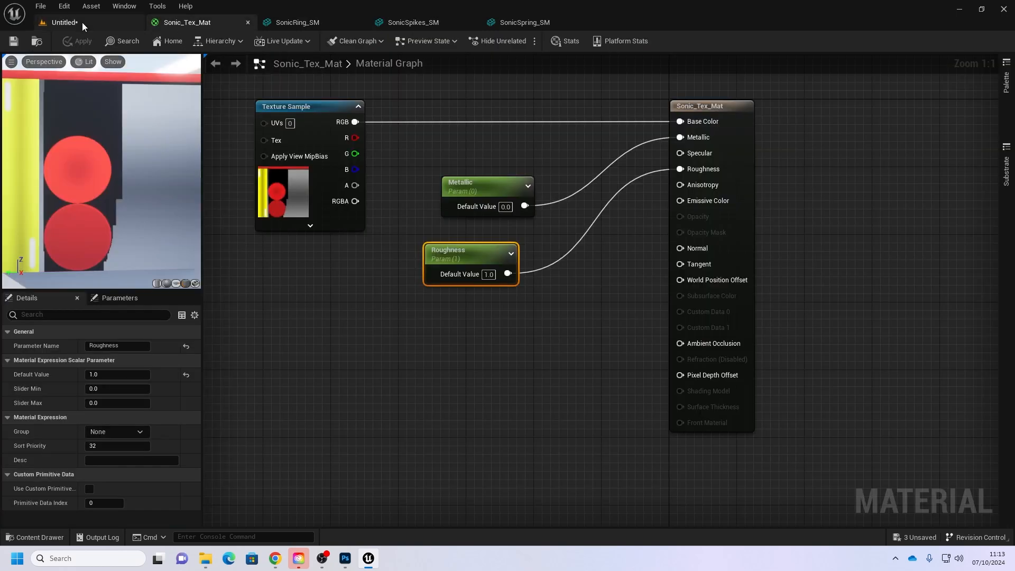
click(81, 22)
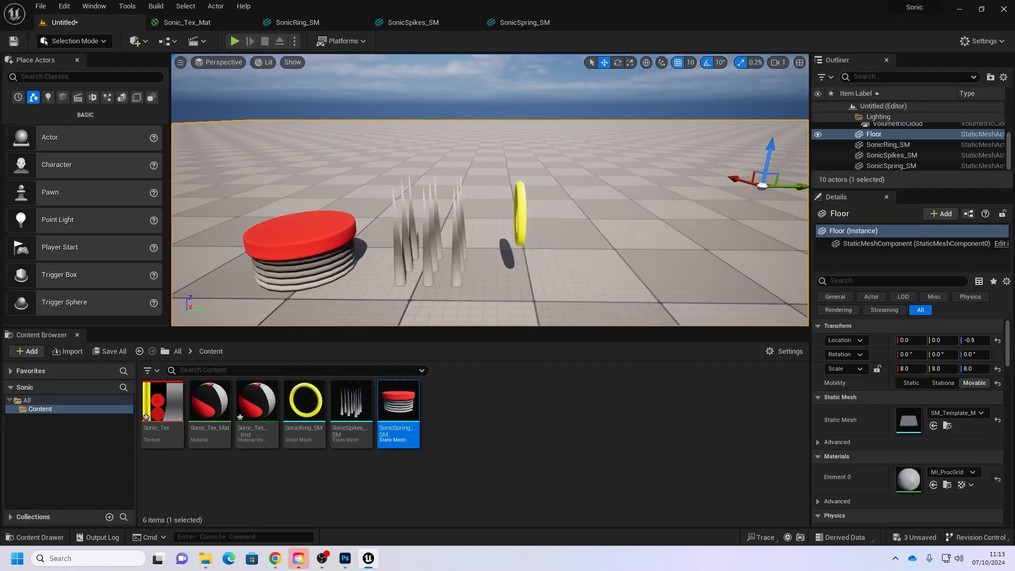
click(519, 237)
mouse_move(495, 273)
right_down()
mouse_move(459, 261)
mouse_move(494, 272)
right_up()
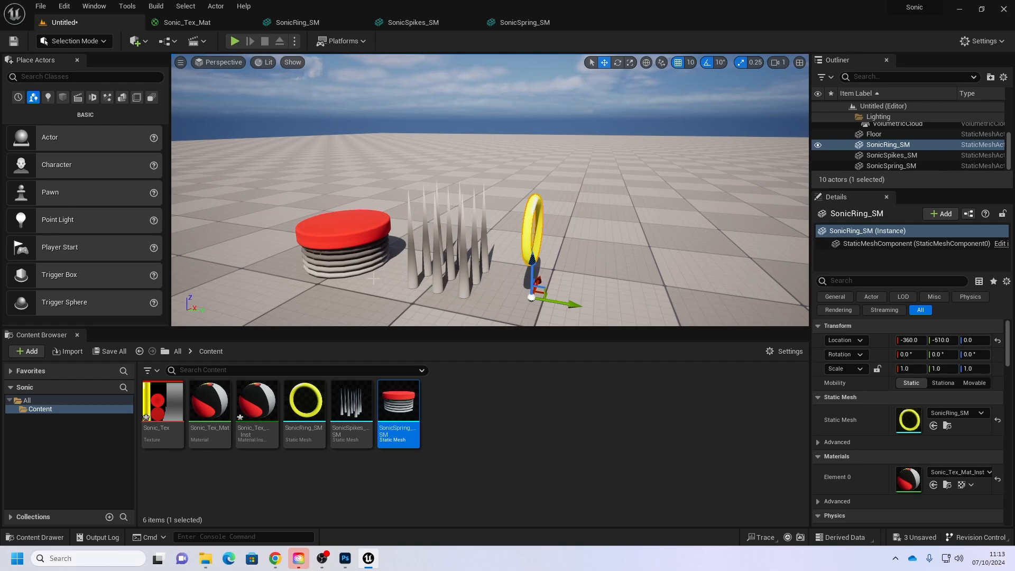
right_drag(418, 275, 385, 276)
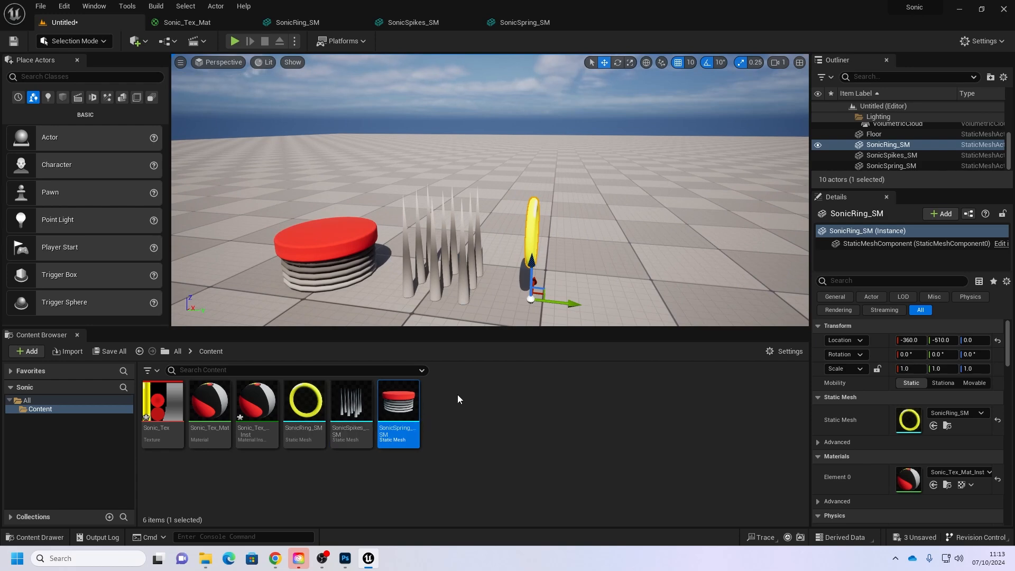
Step: Switch to Photoshop, add a new layer above RingReflections in UVWires.png, and name it Metalness
click(345, 558)
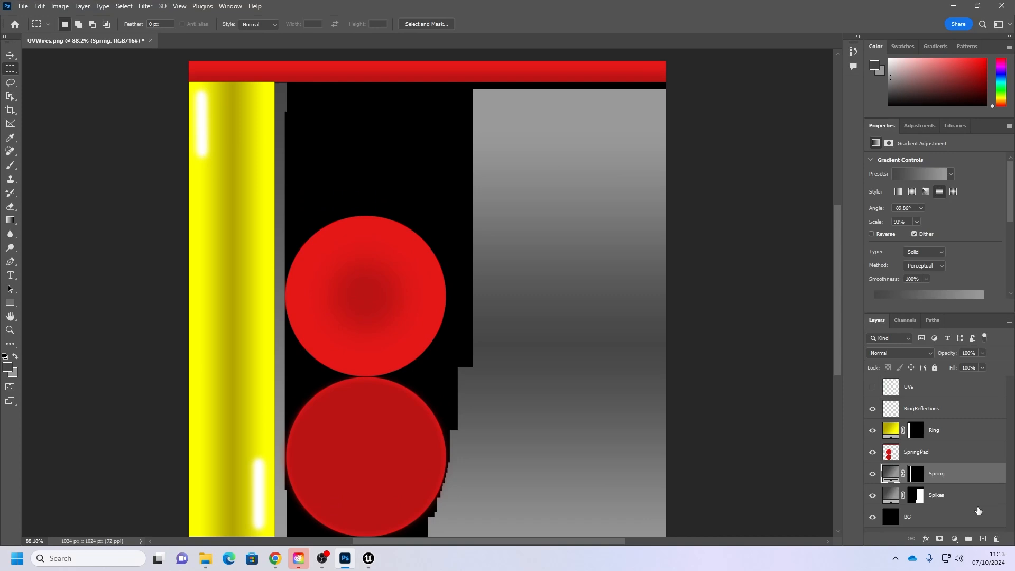
click(983, 538)
drag(925, 479, 926, 406)
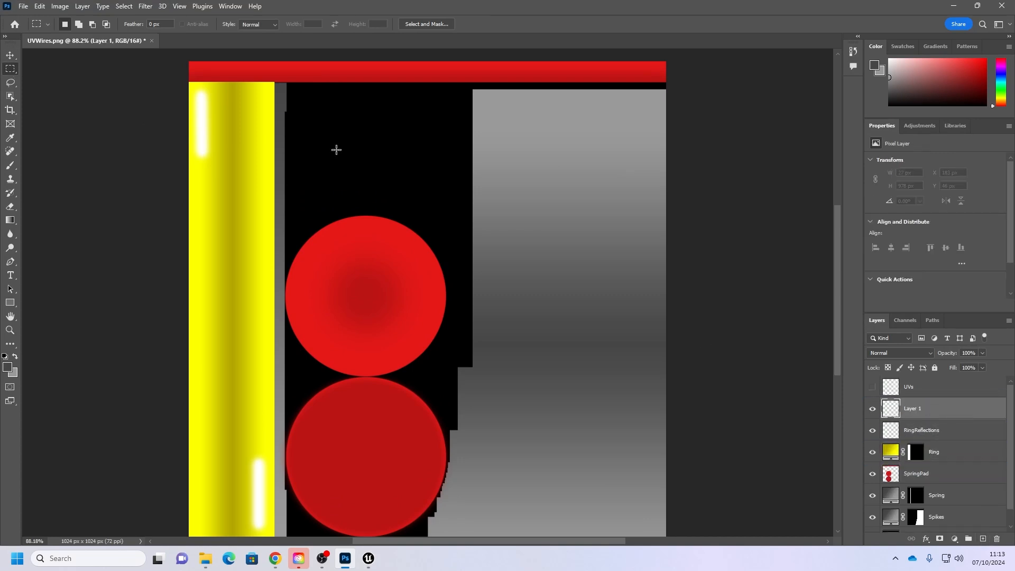
double_click(918, 413)
text(Metalness)
key(Return)
Step: Switch to Unreal Engine, open Sonic_Tex_Mat_Inst, enable its Metallic and Roughness overrides, and set Metallic to 1
click(369, 559)
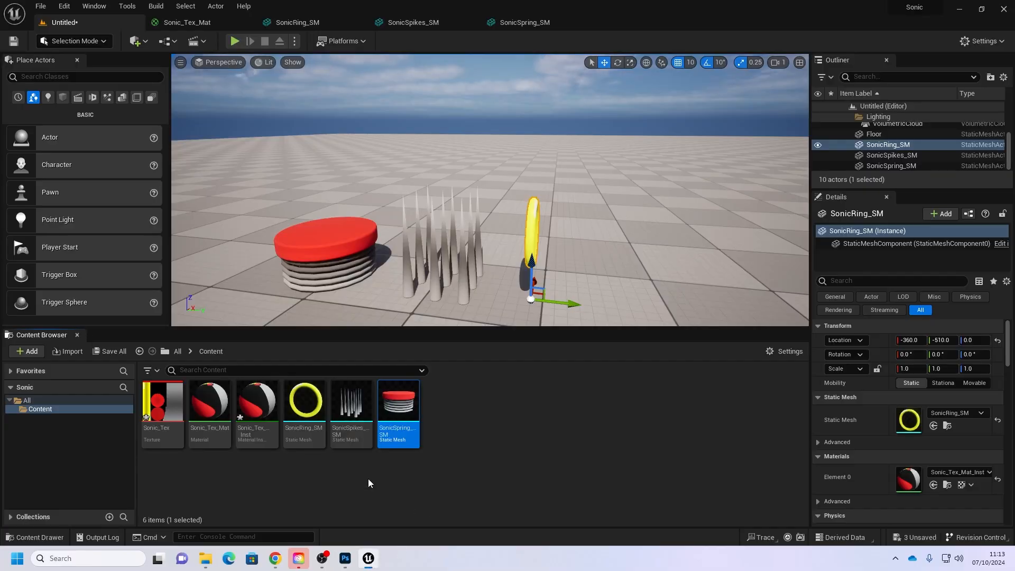
double_click(263, 435)
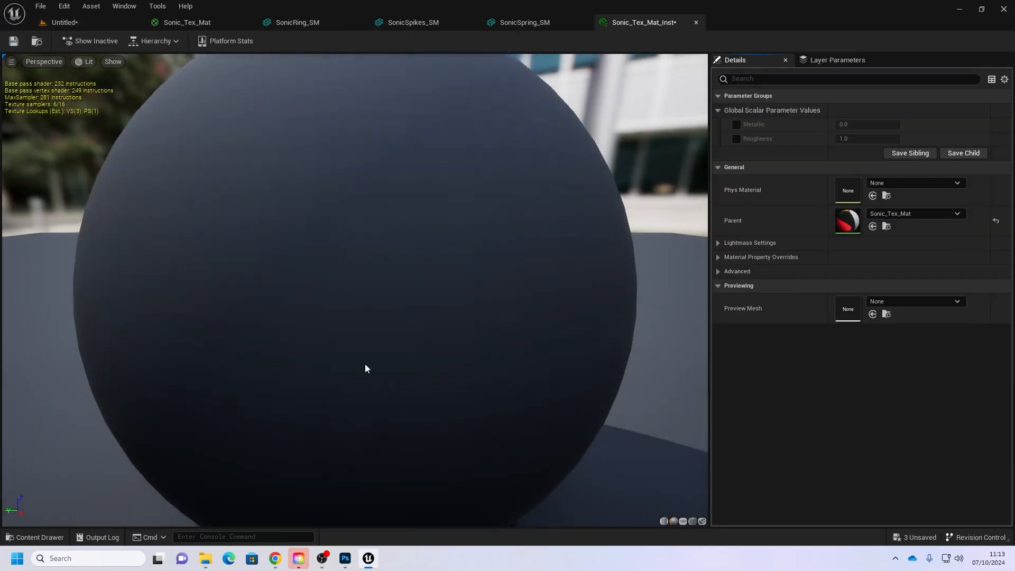
click(736, 125)
click(737, 138)
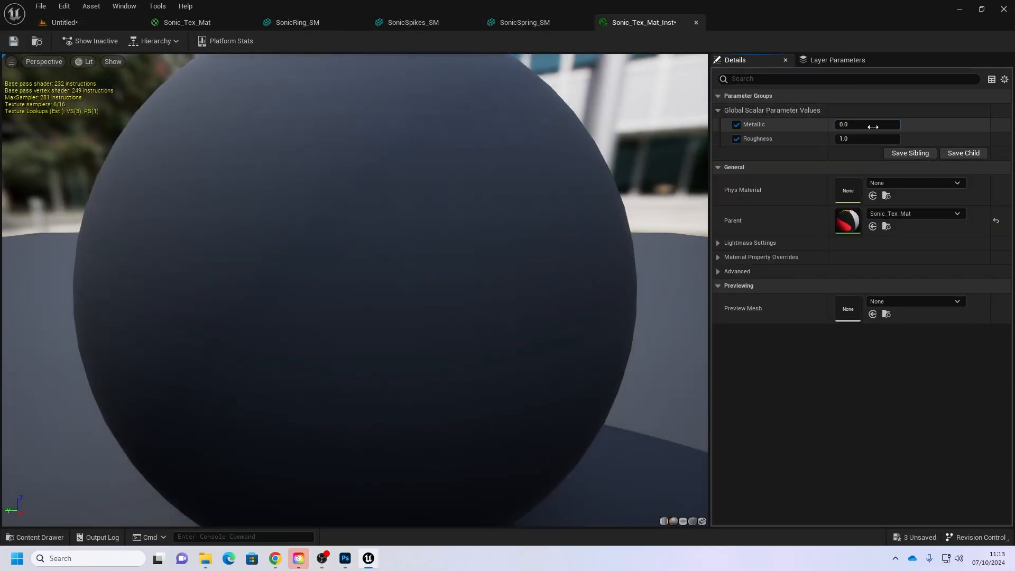
click(872, 125)
text(1)
key(Return)
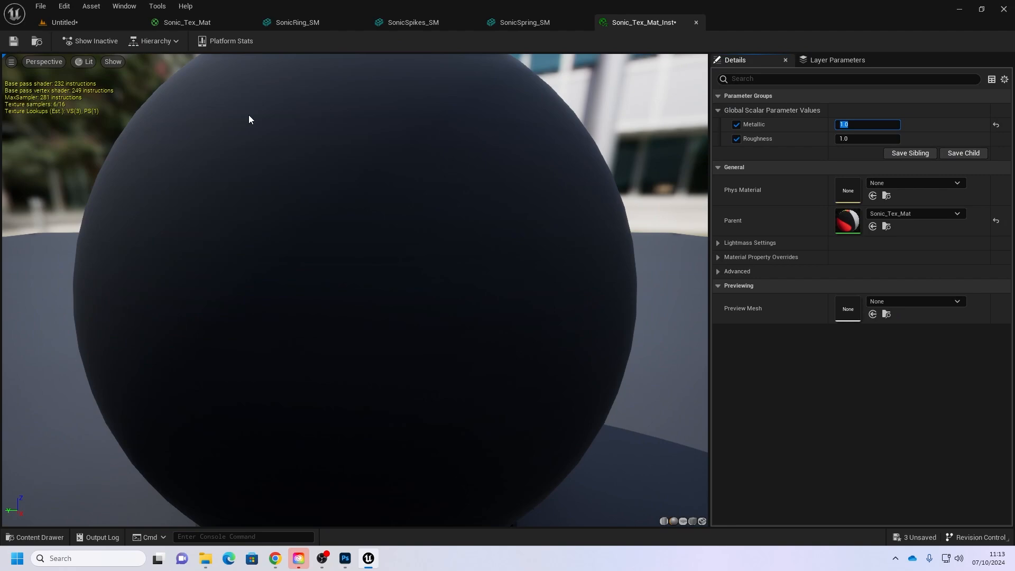
Step: Set Roughness to 0.5 in Sonic_Tex_Mat_Inst and inspect the spring, spikes and ring in the level
click(87, 24)
right_drag(375, 247, 431, 262)
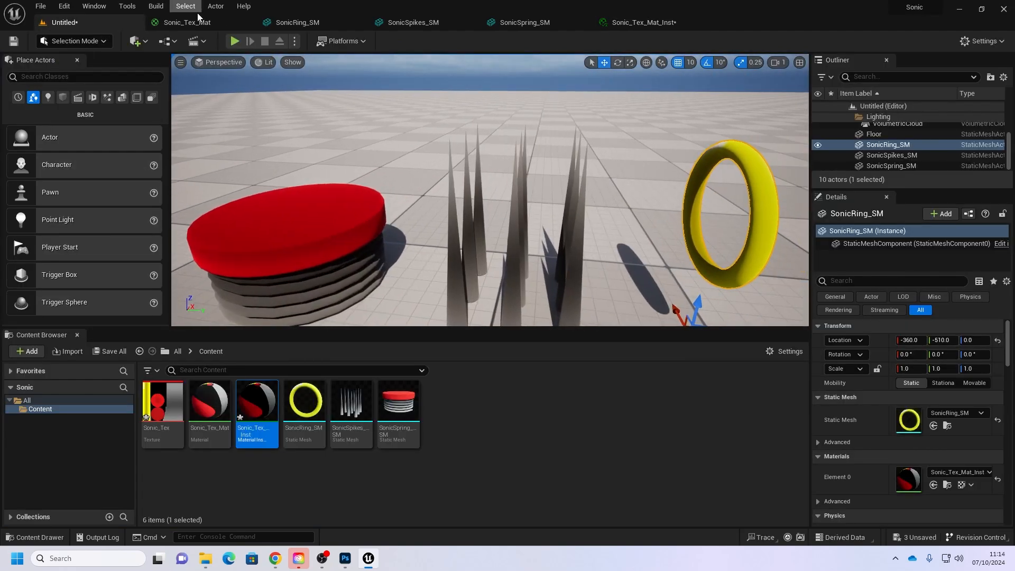
click(640, 22)
click(736, 139)
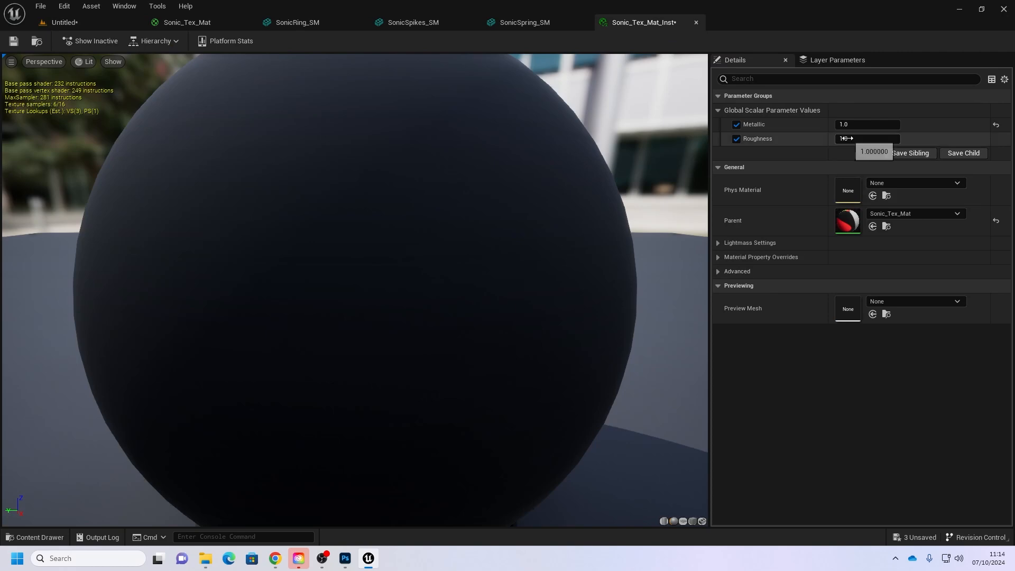
click(867, 138)
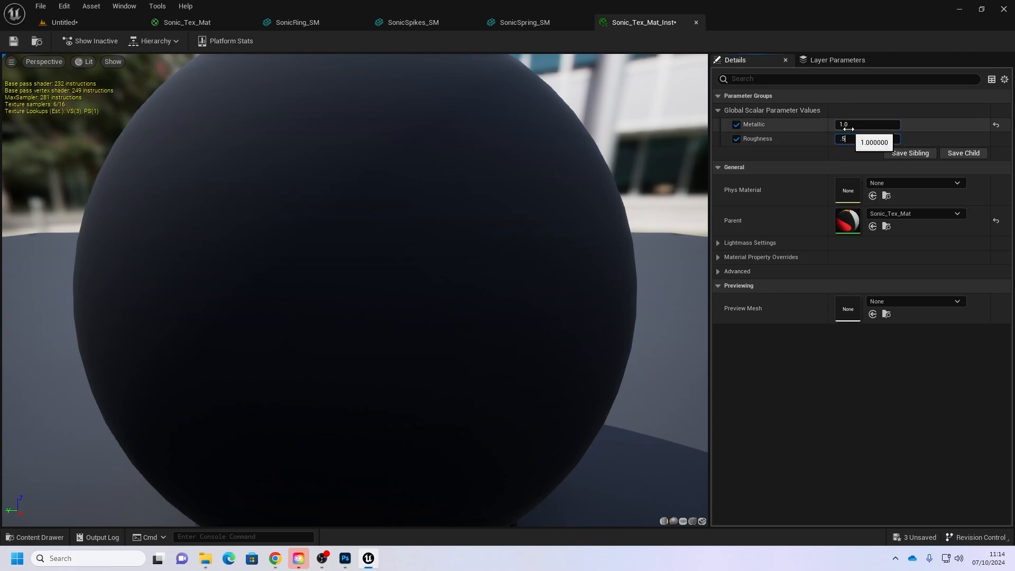
text(5)
key(Return)
click(62, 22)
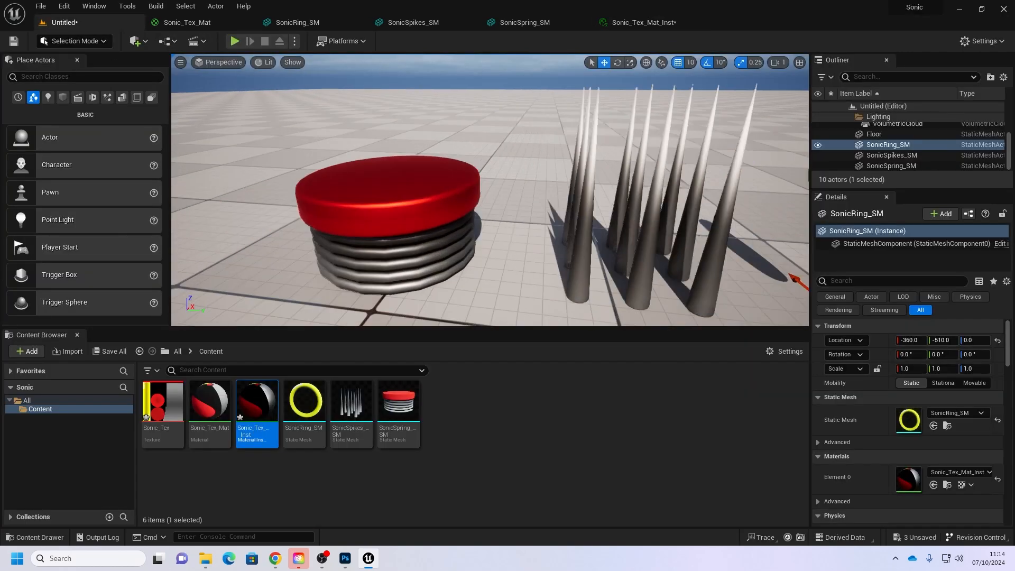
middle_drag(388, 205, 476, 206)
right_drag(476, 206, 550, 226)
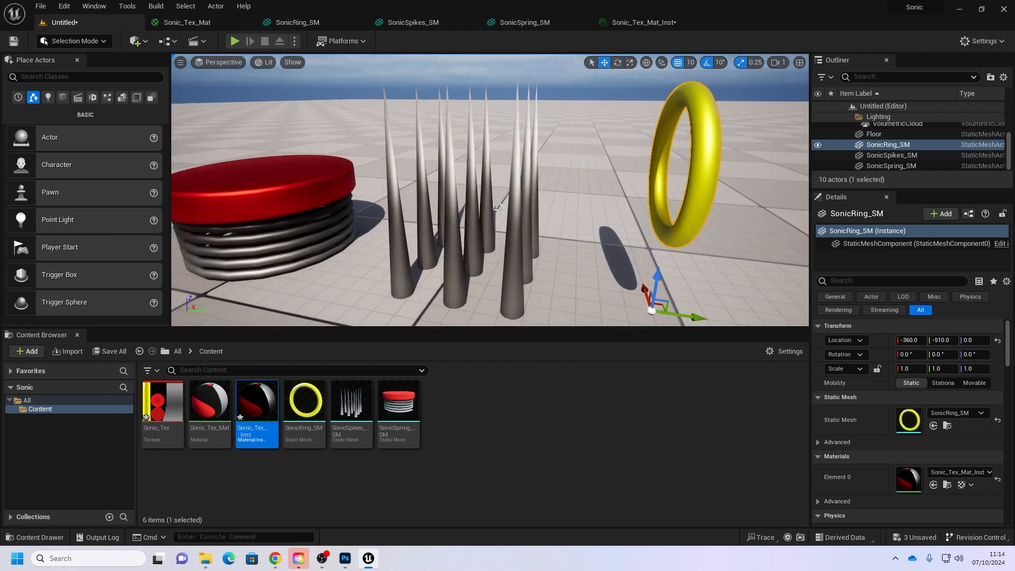
middle_drag(291, 243, 249, 221)
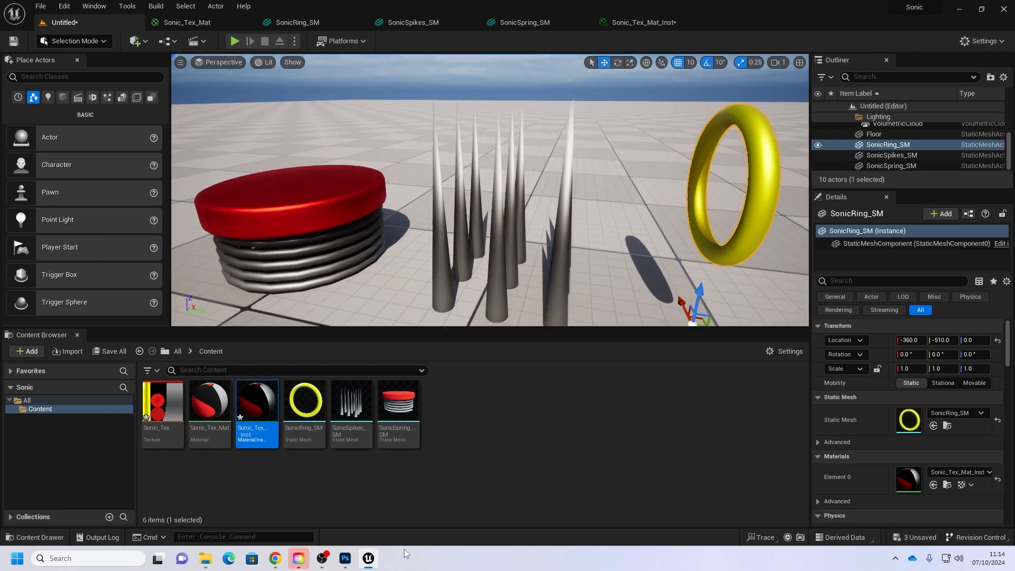
Step: Switch to Photoshop, select the whole canvas, and fill the Metalness layer with black using the Paint Bucket
click(345, 558)
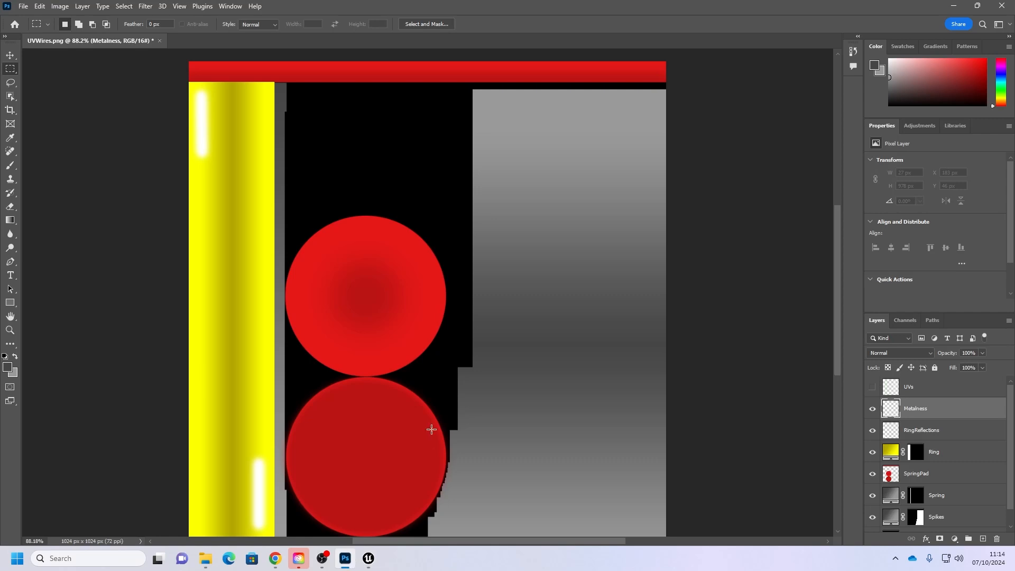
scroll(429, 423, down, 3)
scroll(620, 450, up, 1)
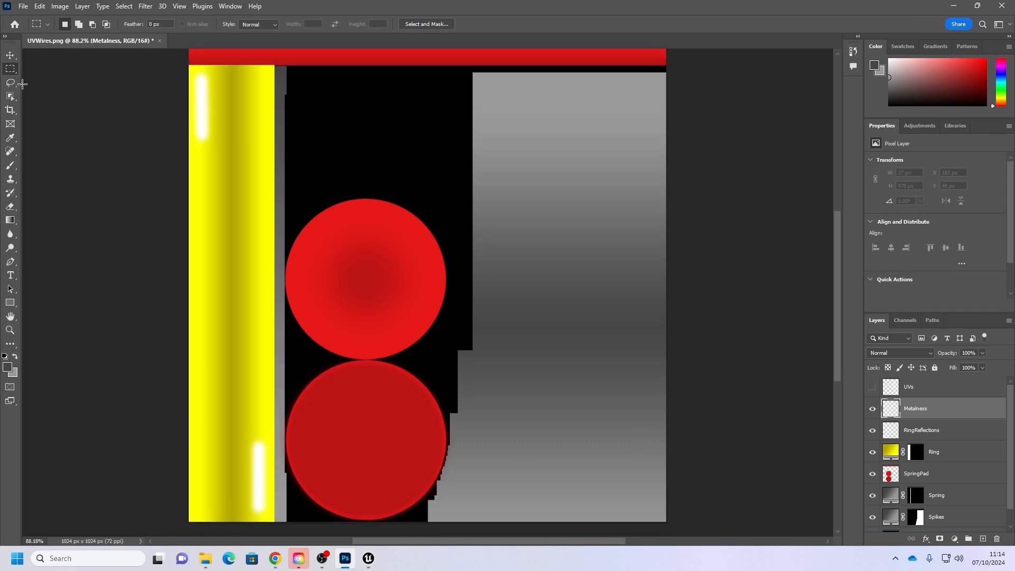
scroll(267, 133, up, 1)
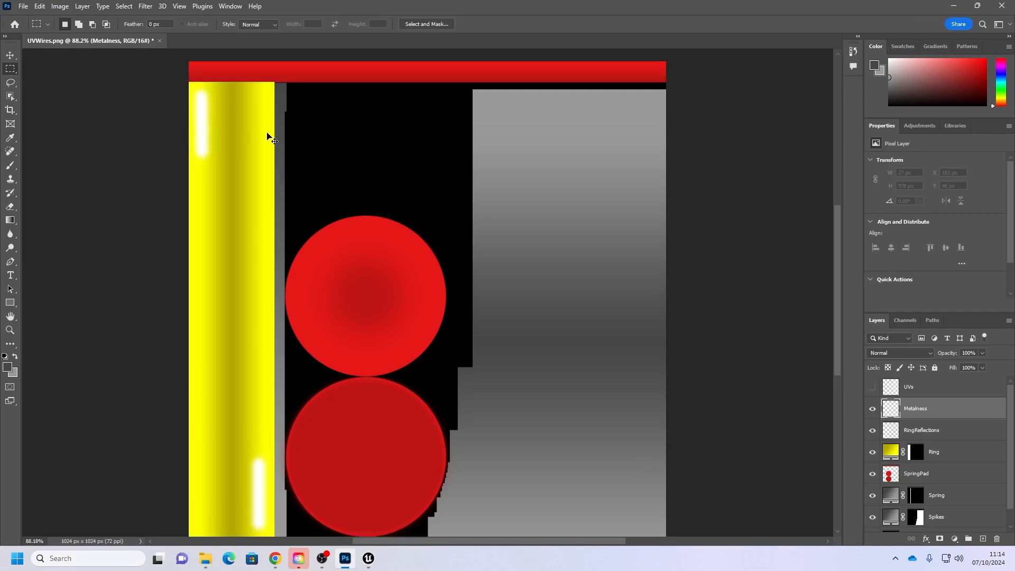
key(ctrl+minus)
key(ctrl+a)
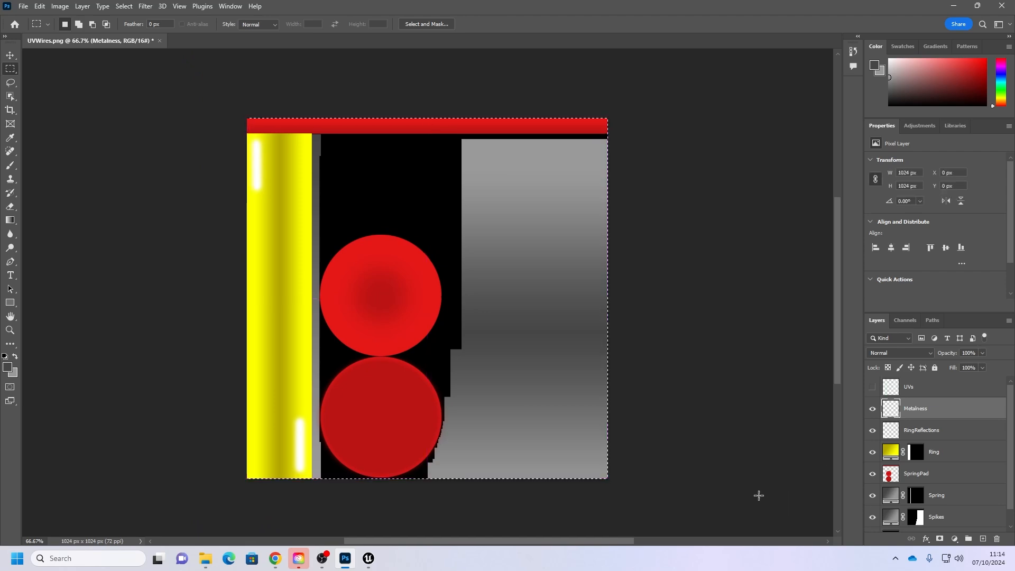
key(g)
key(d)
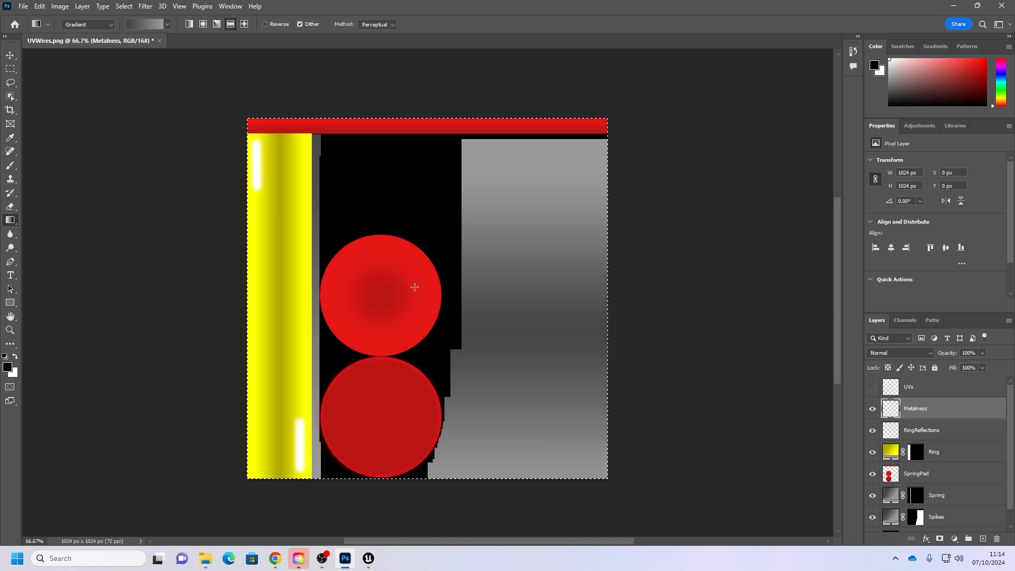
right_click(11, 220)
click(53, 230)
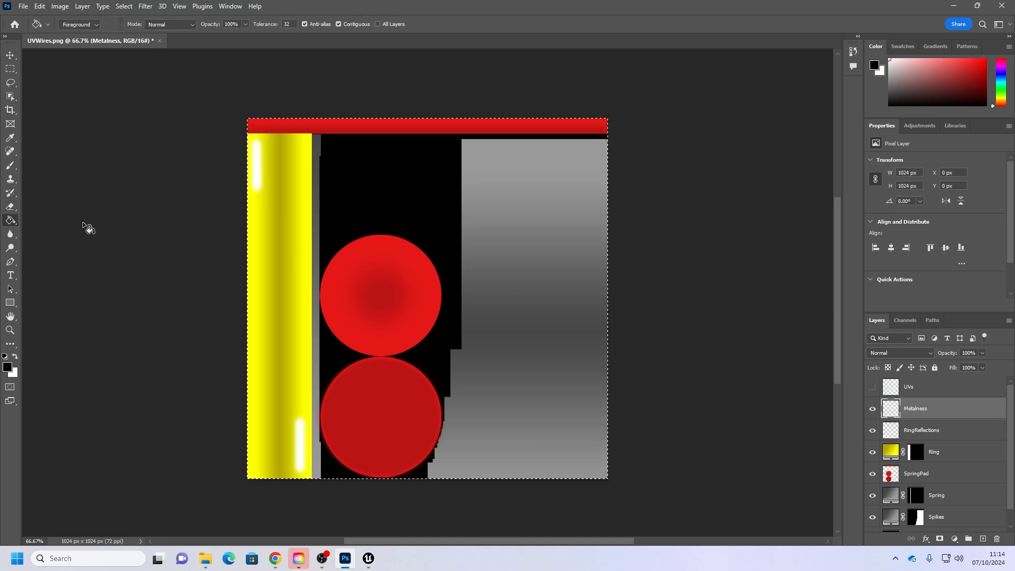
right_click(11, 220)
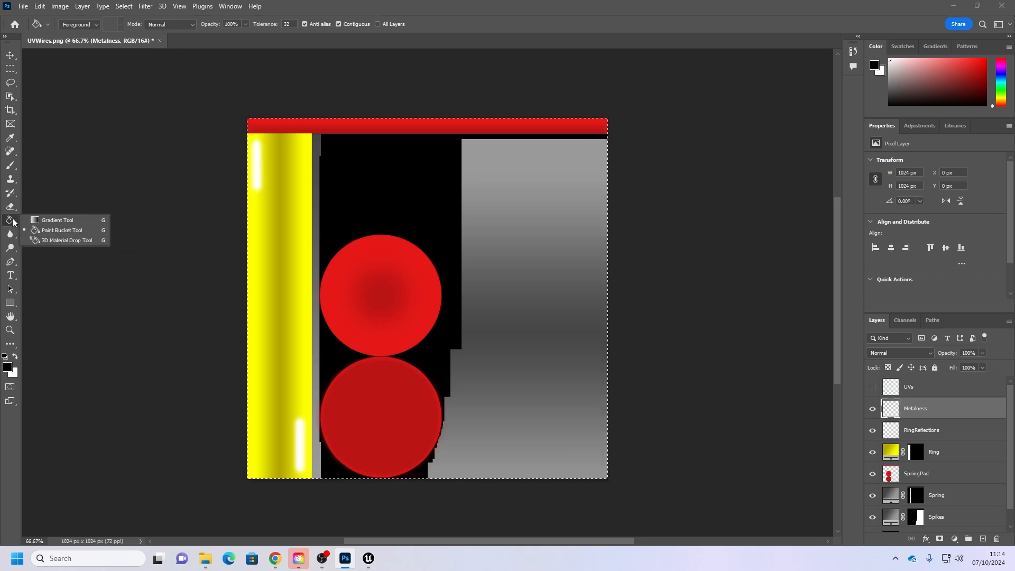
click(52, 230)
click(410, 269)
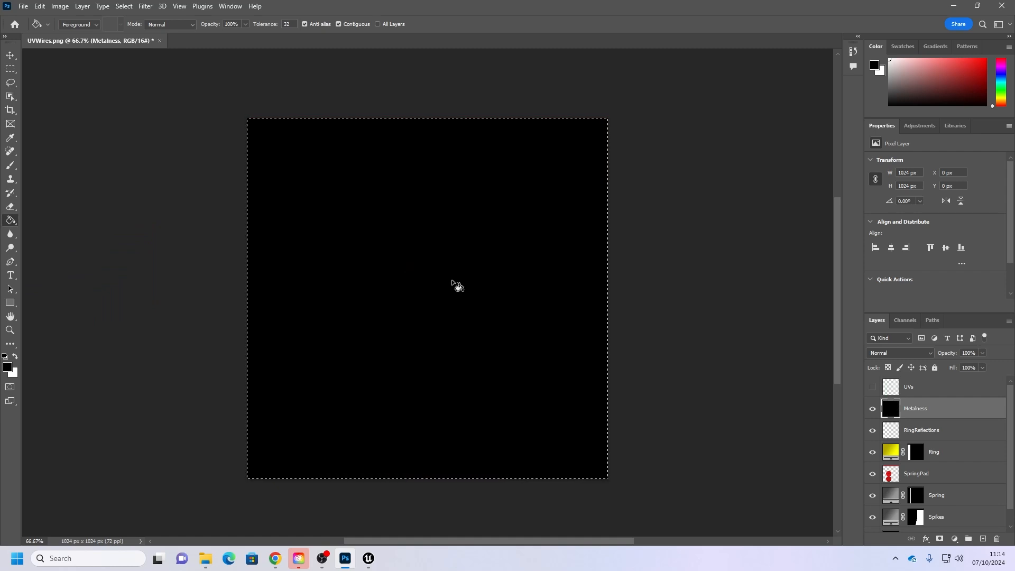
Step: Fill the SpringPad layer's shapes with white on the Metalness layer, deselect, and invert the layer's colours
click(872, 389)
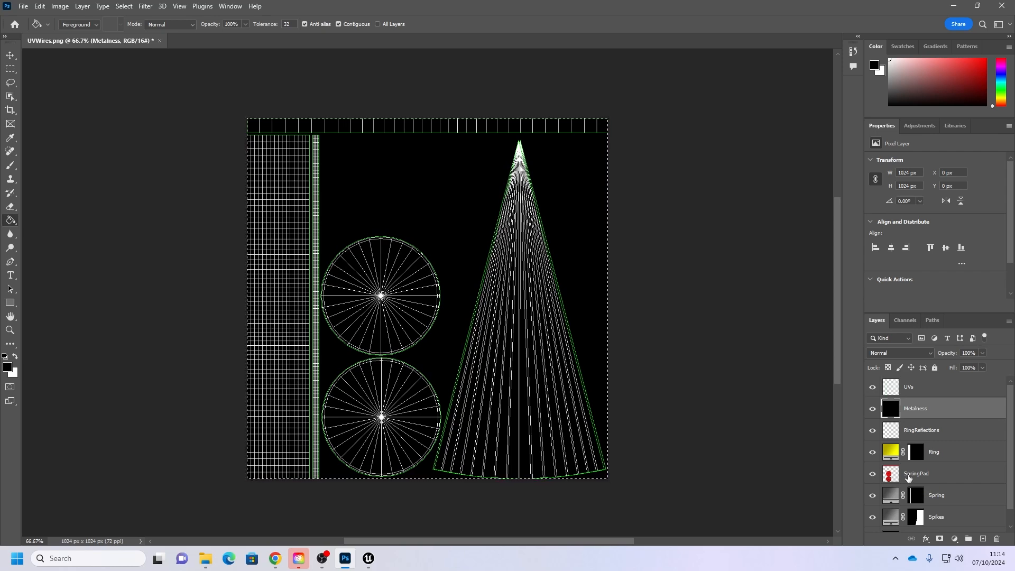
ctrl+click(890, 477)
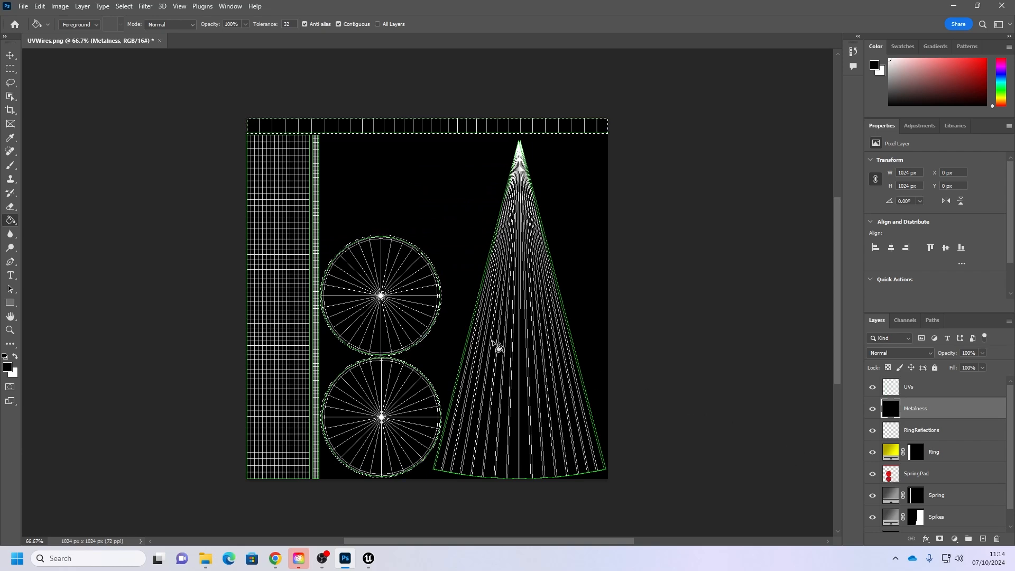
key(x)
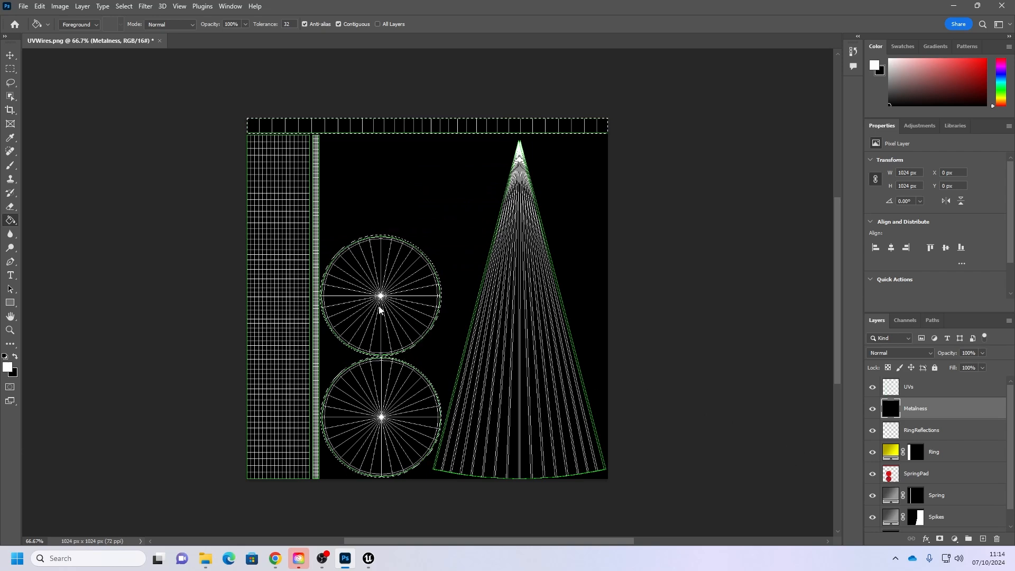
click(384, 306)
click(10, 68)
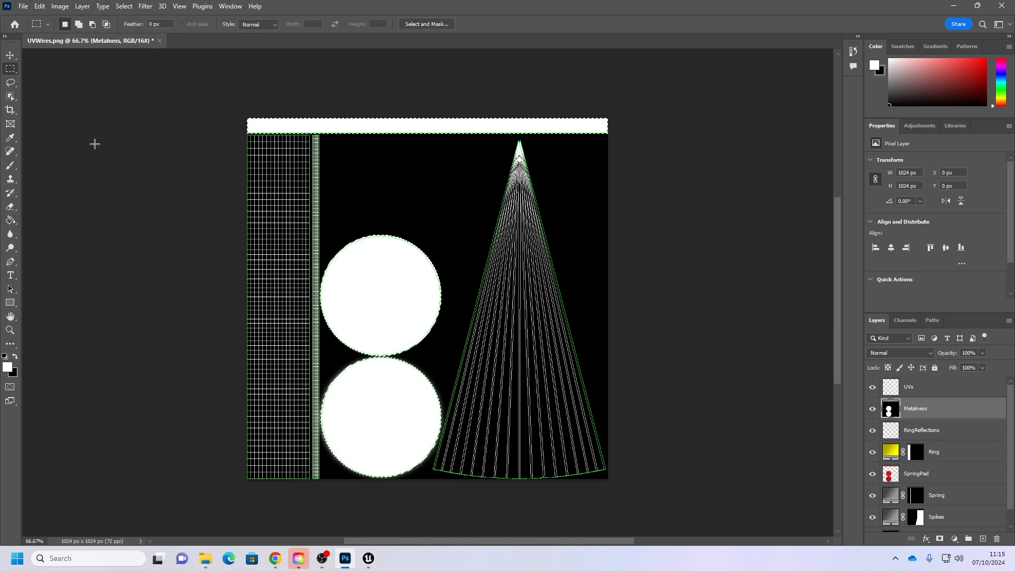
click(227, 236)
click(873, 388)
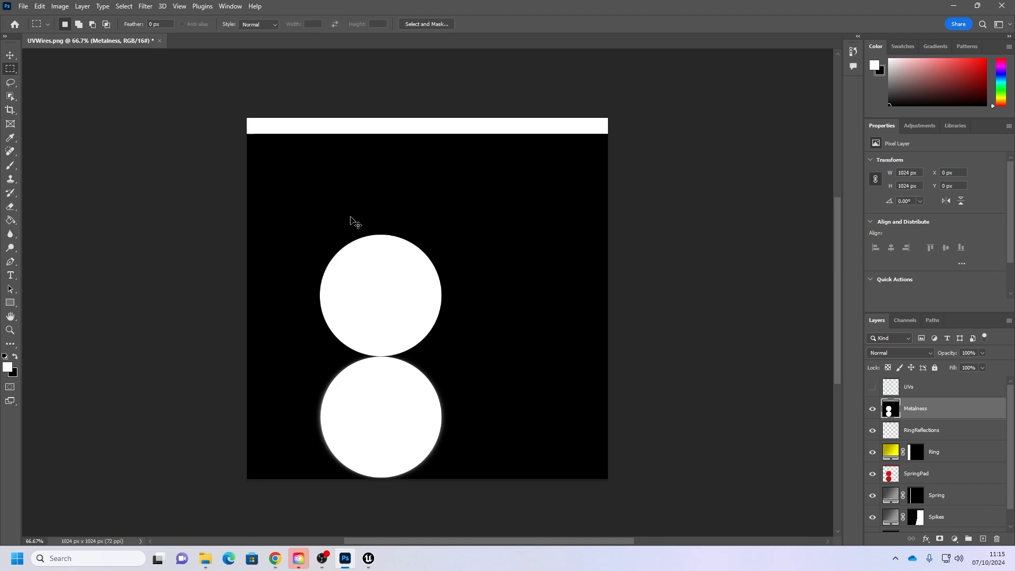
key(ctrl+i)
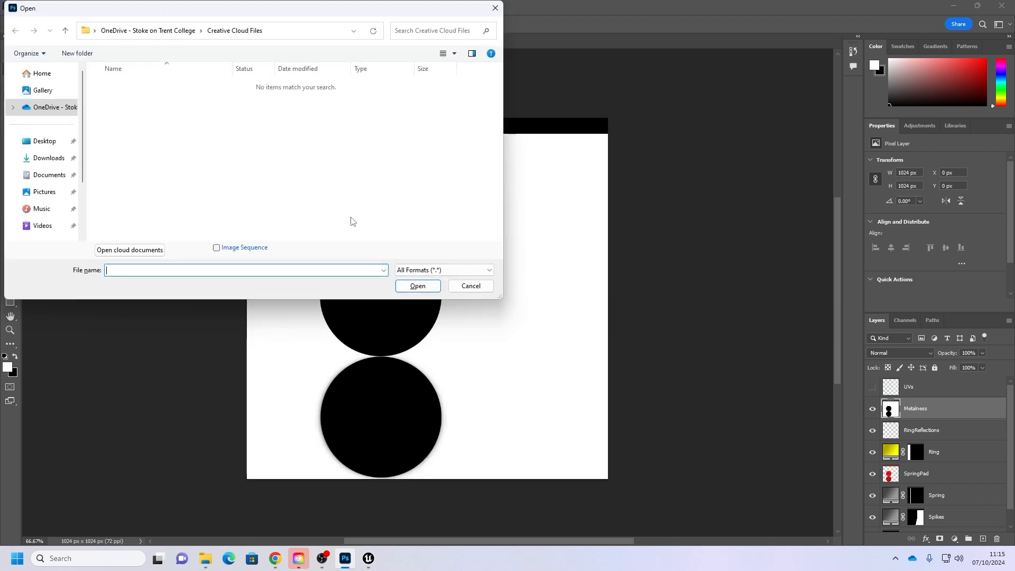
click(471, 288)
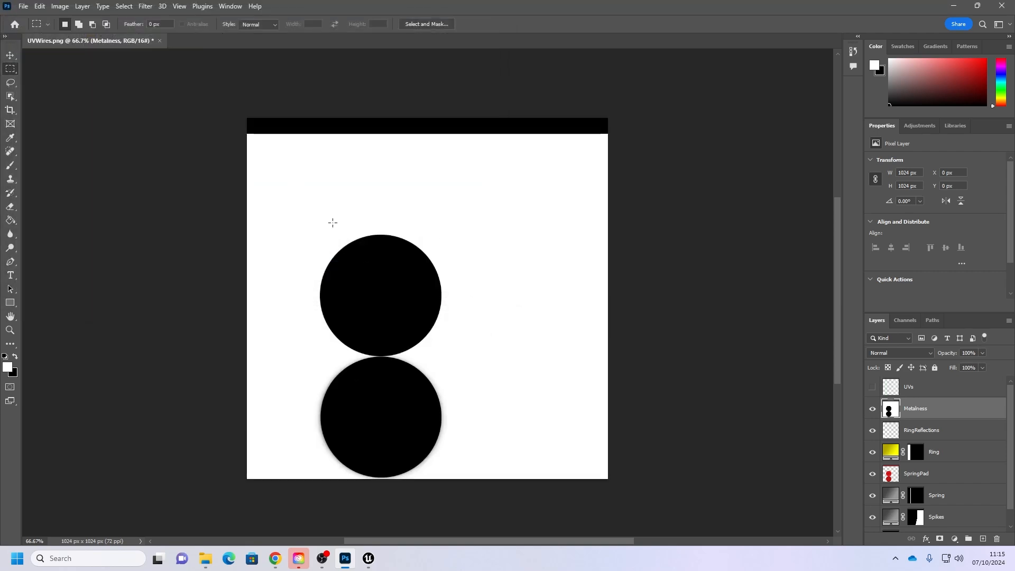
Step: Export the black-and-white map as a PNG named SonicMetalness_Tex.png in the Documents folder
click(22, 6)
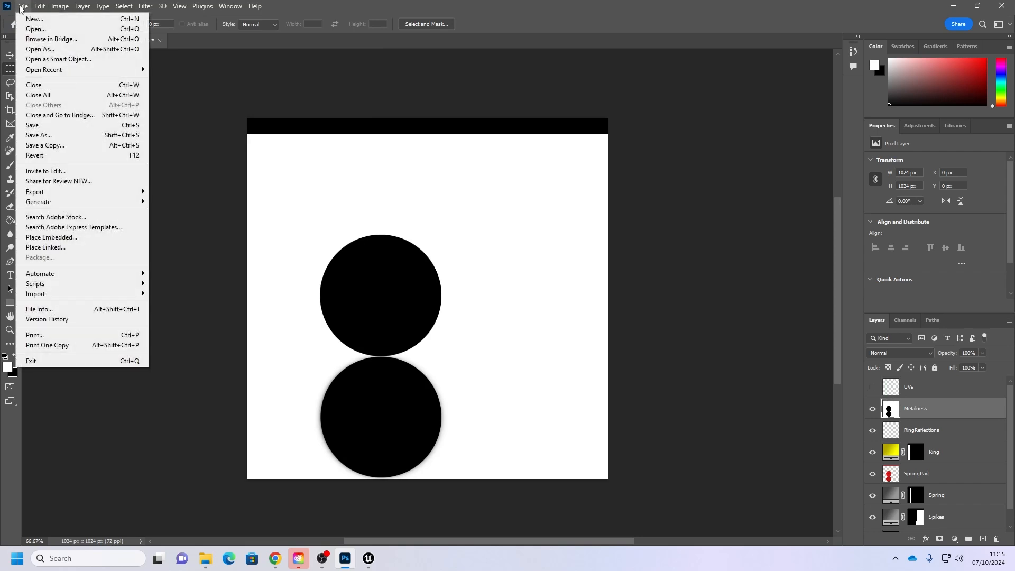
mouse_move(71, 191)
click(185, 192)
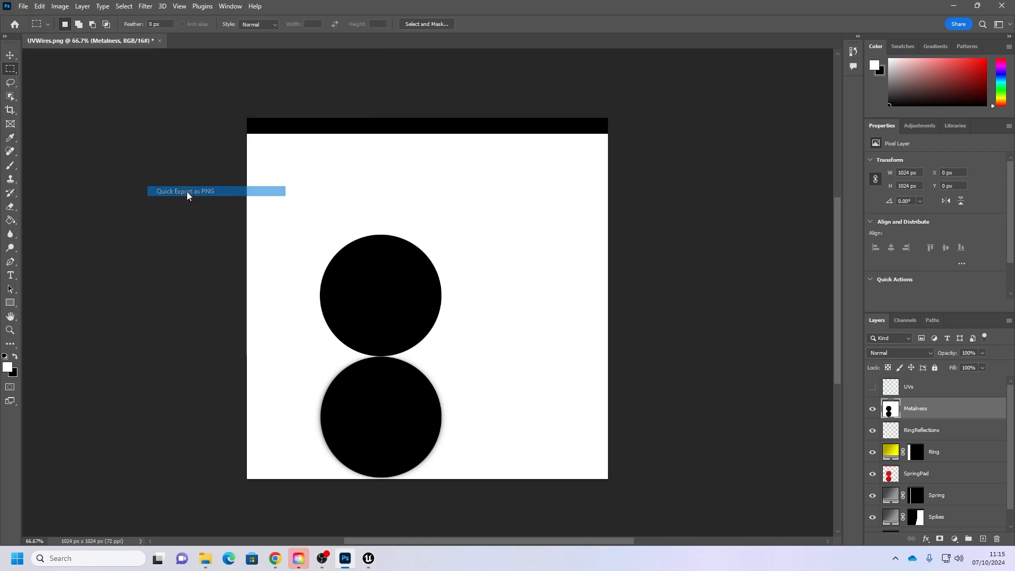
scroll(127, 188, down, 2)
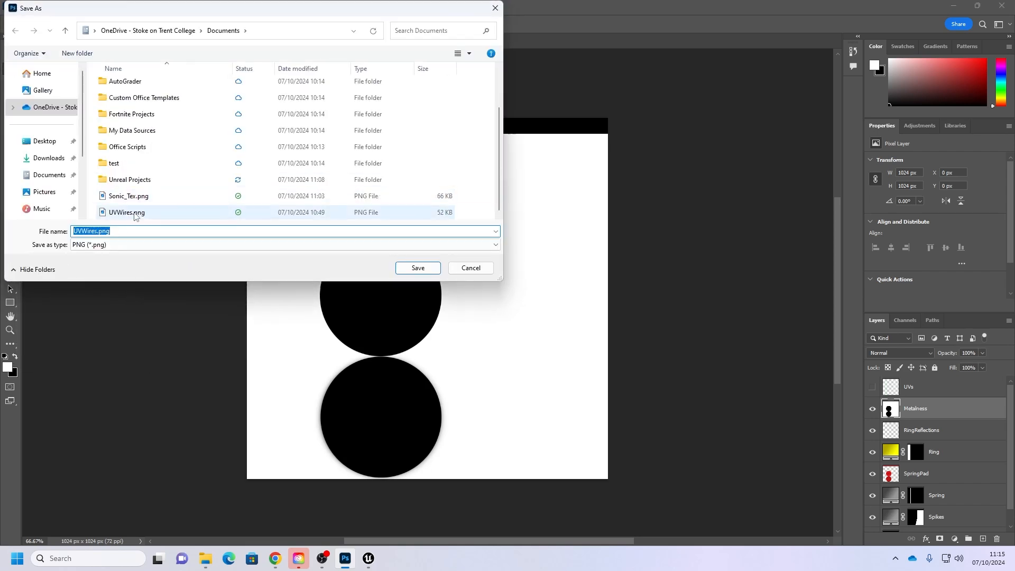
click(128, 197)
click(91, 232)
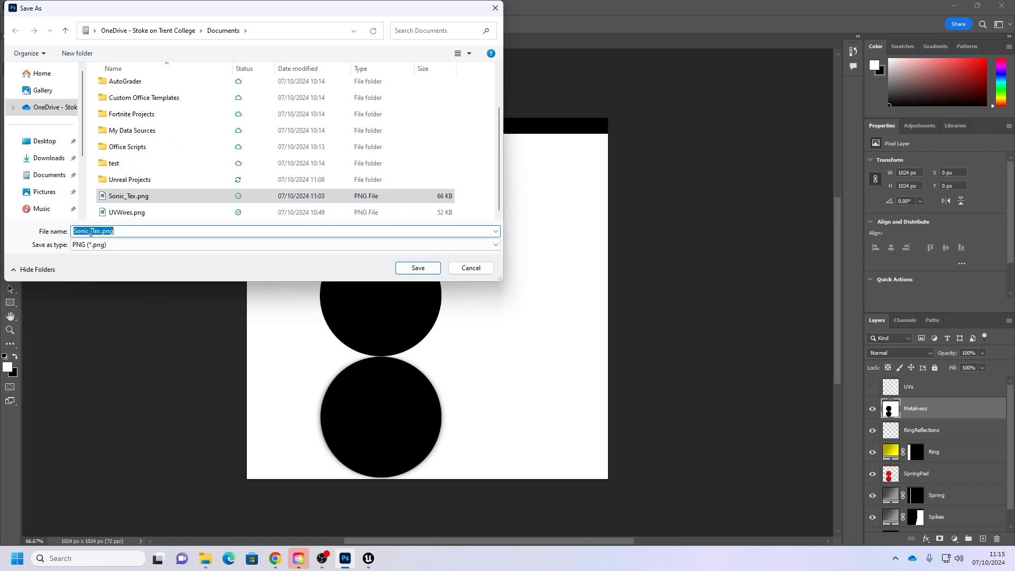
click(90, 232)
text(Metal)
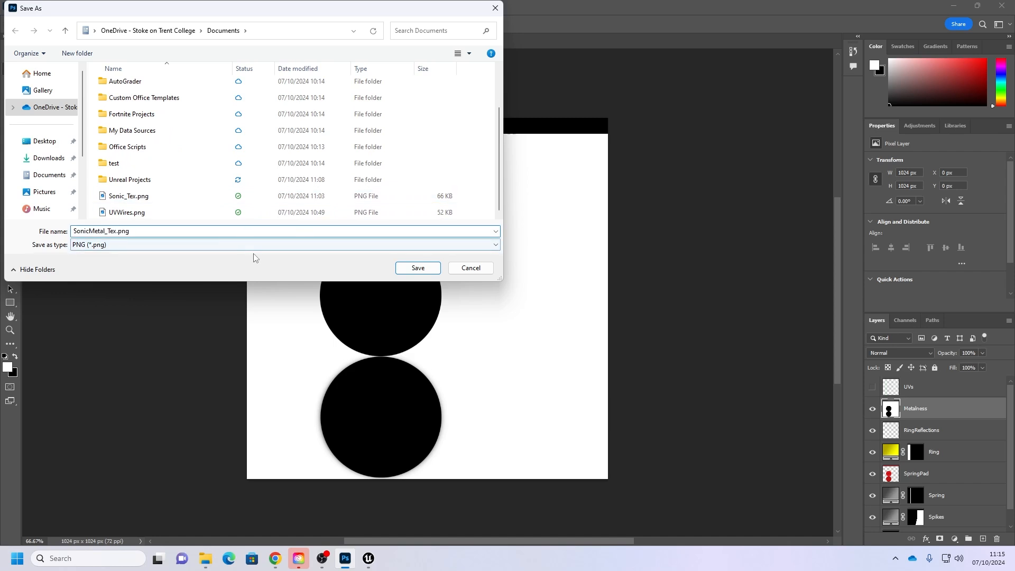
text(ness)
click(418, 268)
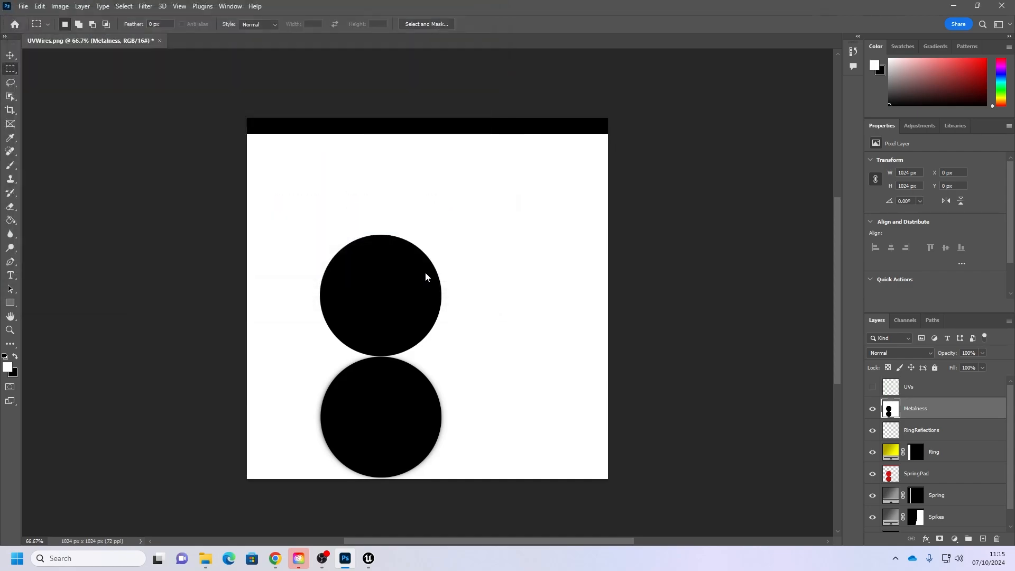
Step: Switch to Unreal Engine and import SonicMetalness_Tex.png into the Content folder
click(369, 560)
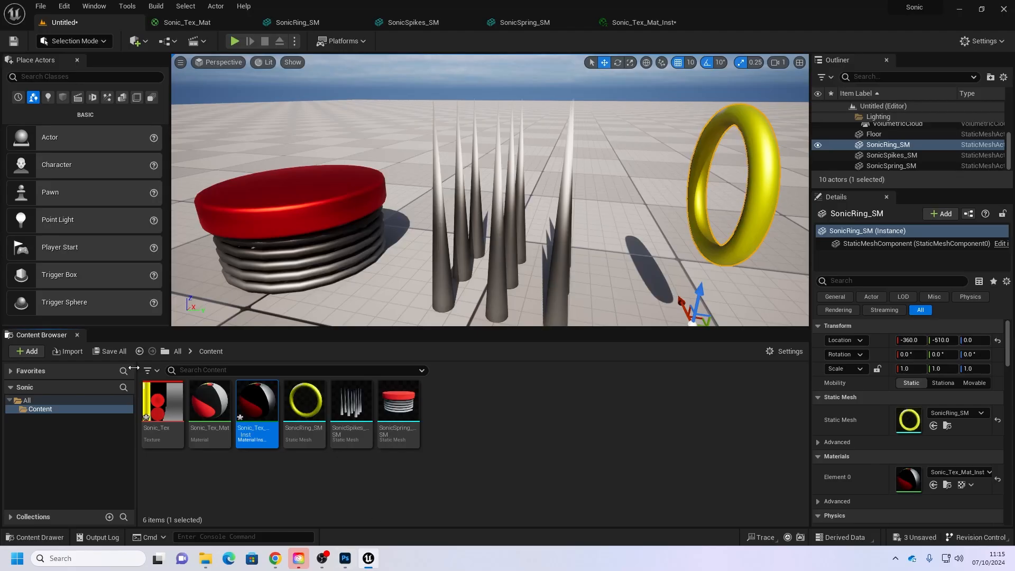
click(69, 352)
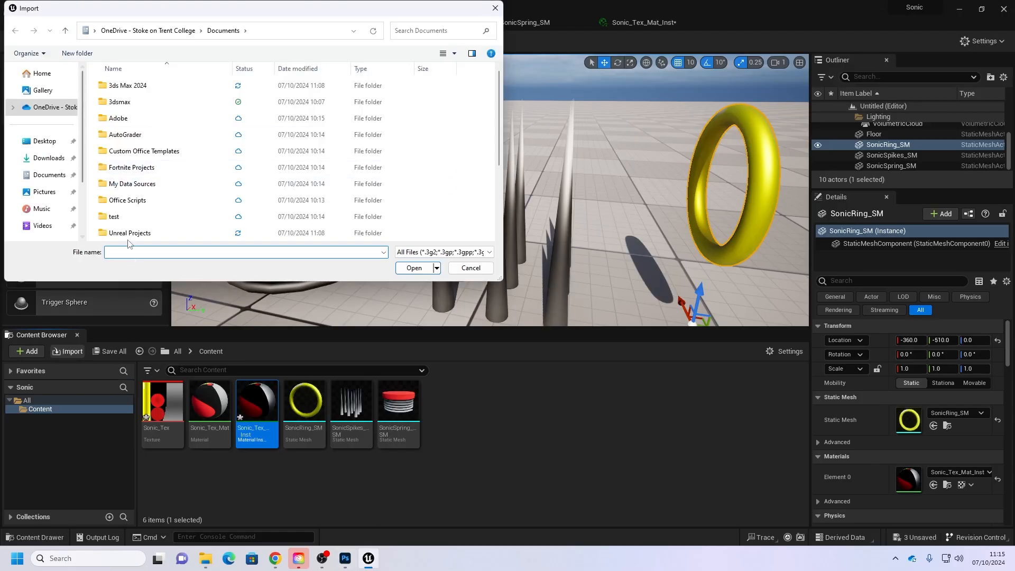
scroll(146, 161, down, 3)
double_click(135, 169)
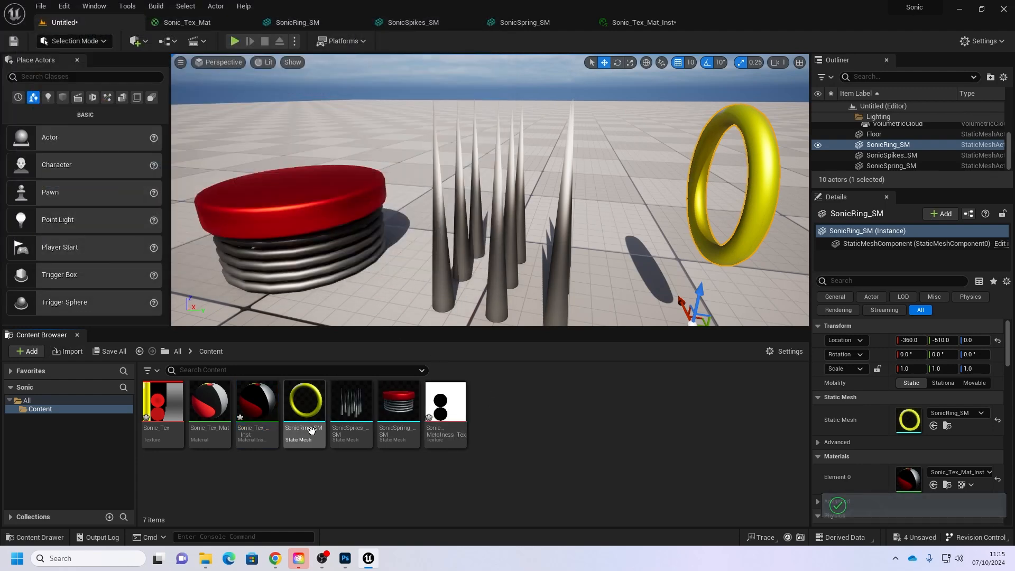
Step: Open the Sonic_Tex_Mat material graph and delete its Metallic parameter node
double_click(209, 402)
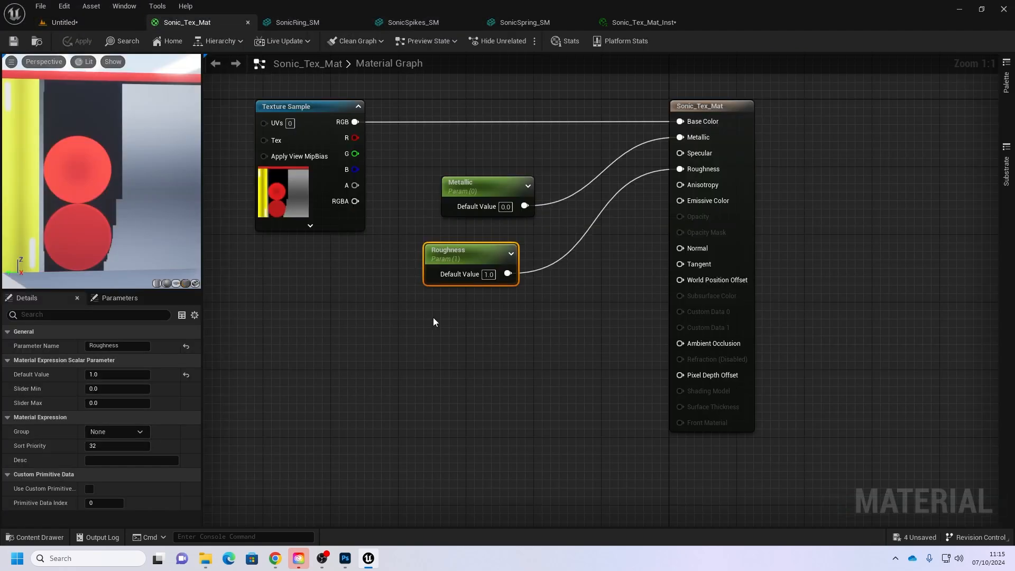
click(494, 224)
key(Delete)
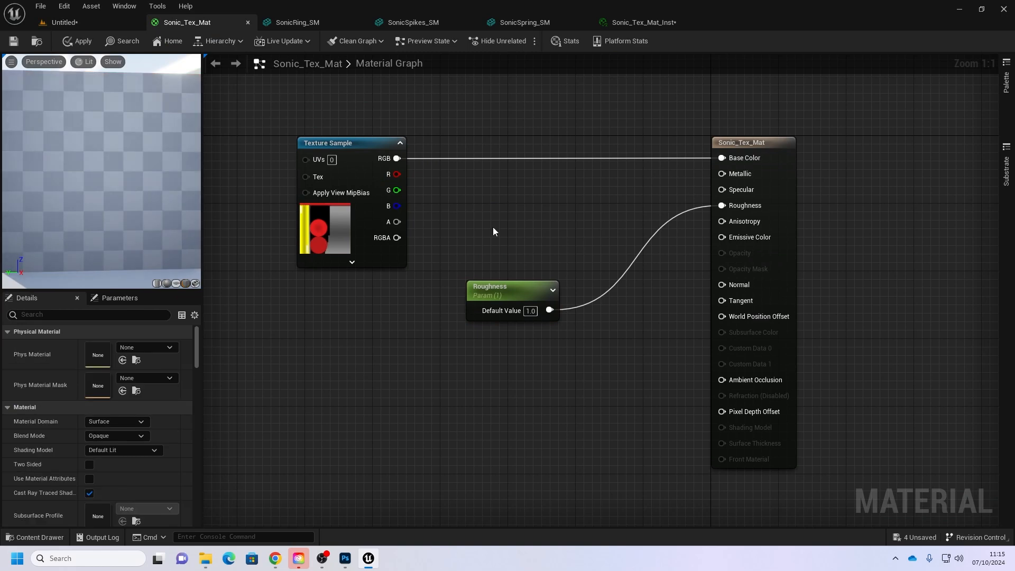
Step: Add a Texture Sample node using SonicMetalness_Tex, connect its RGB output to Metallic, and apply the material changes
click(494, 220)
drag(486, 287, 468, 379)
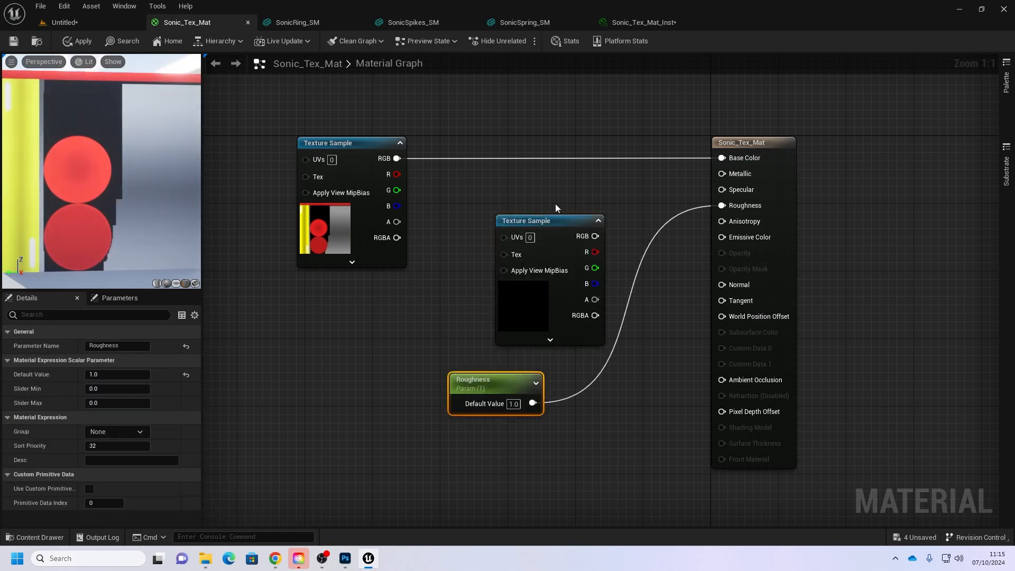
drag(553, 221, 481, 203)
click(169, 433)
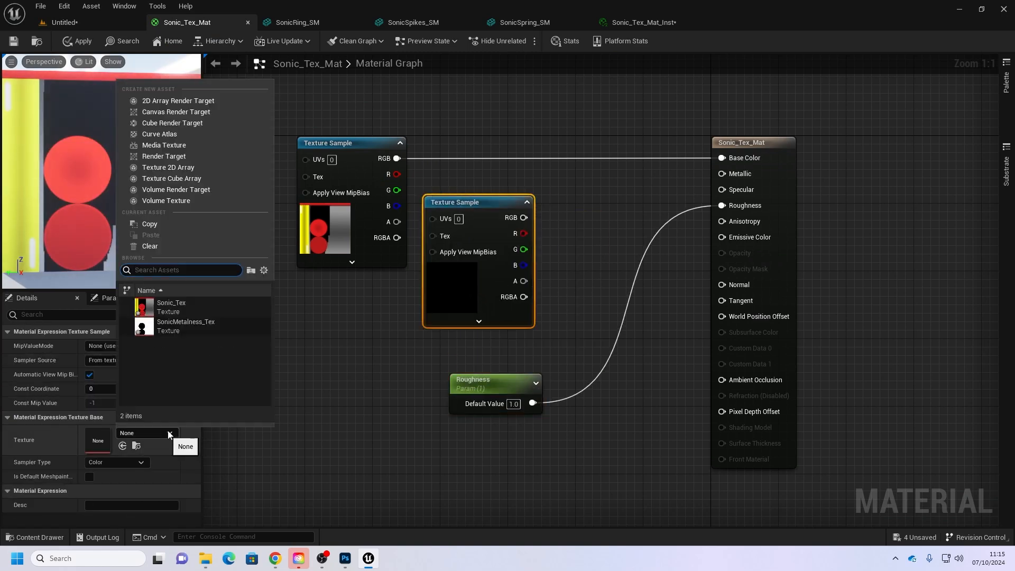
click(185, 323)
drag(524, 217, 722, 176)
click(78, 44)
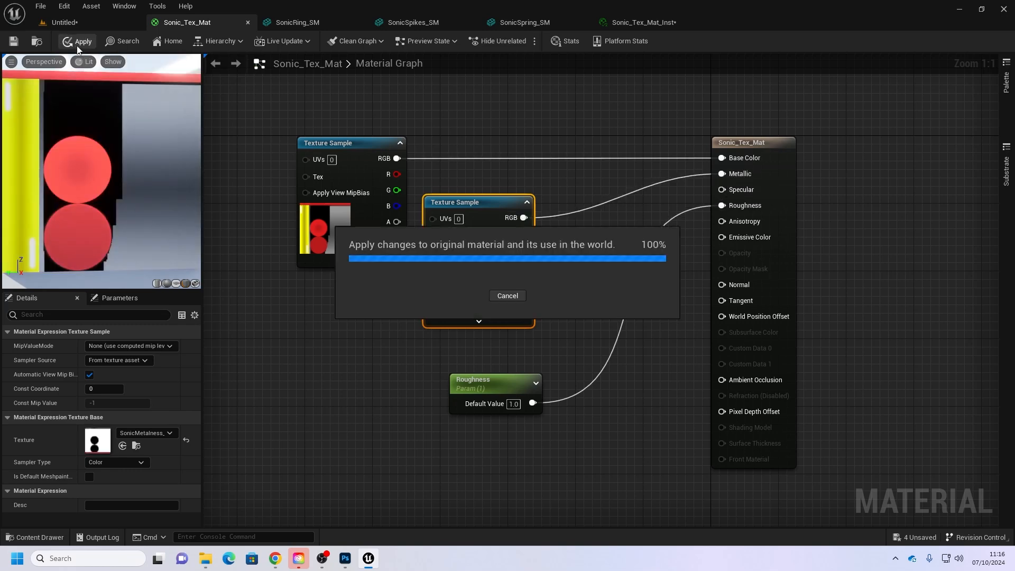
Step: Inspect the ring, spikes and spring in the level with the metalness texture applied
click(58, 22)
key(a)
right_drag(341, 213, 315, 226)
key(w)
key(s)
key(d)
key(s)
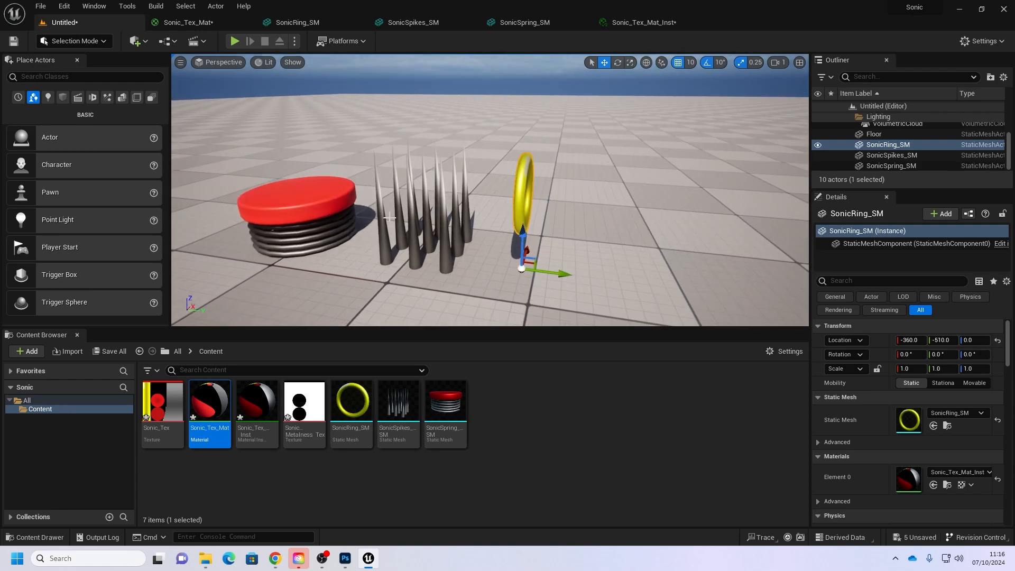
Step: Open the Sonic_Tex_Mat_Inst material instance and preview it on a cube
click(637, 24)
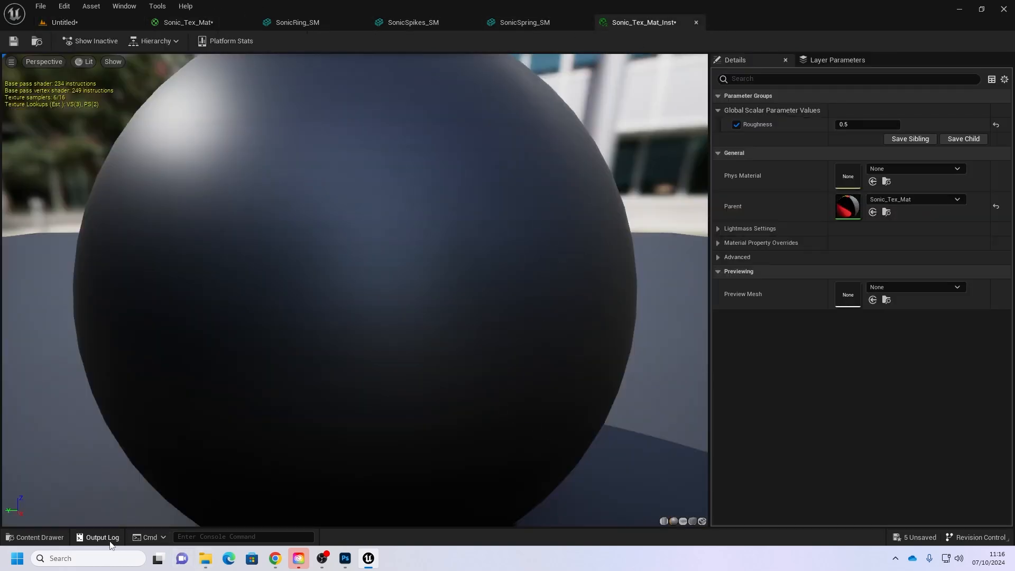
scroll(642, 485, down, 3)
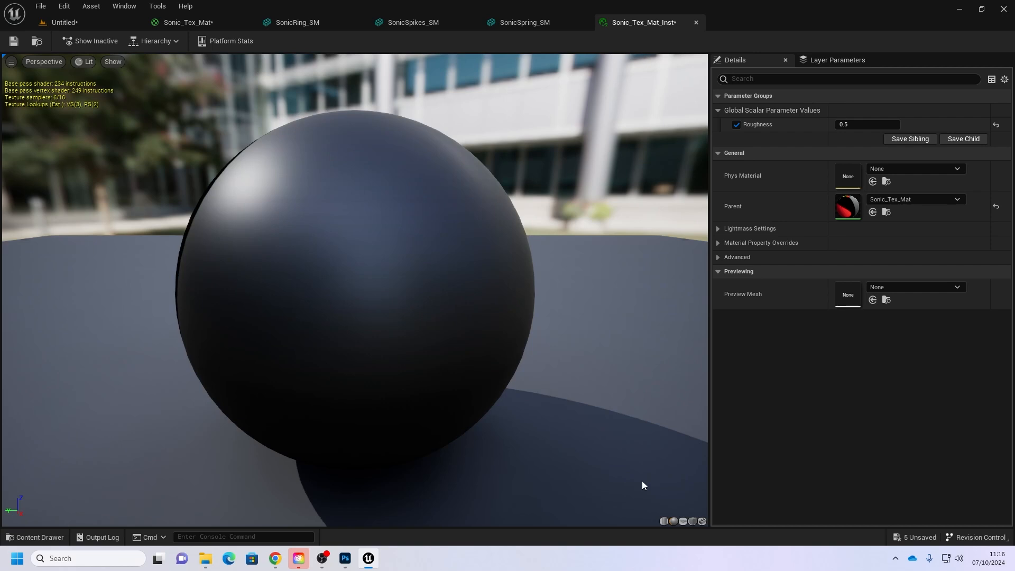
click(693, 521)
drag(404, 354, 404, 354)
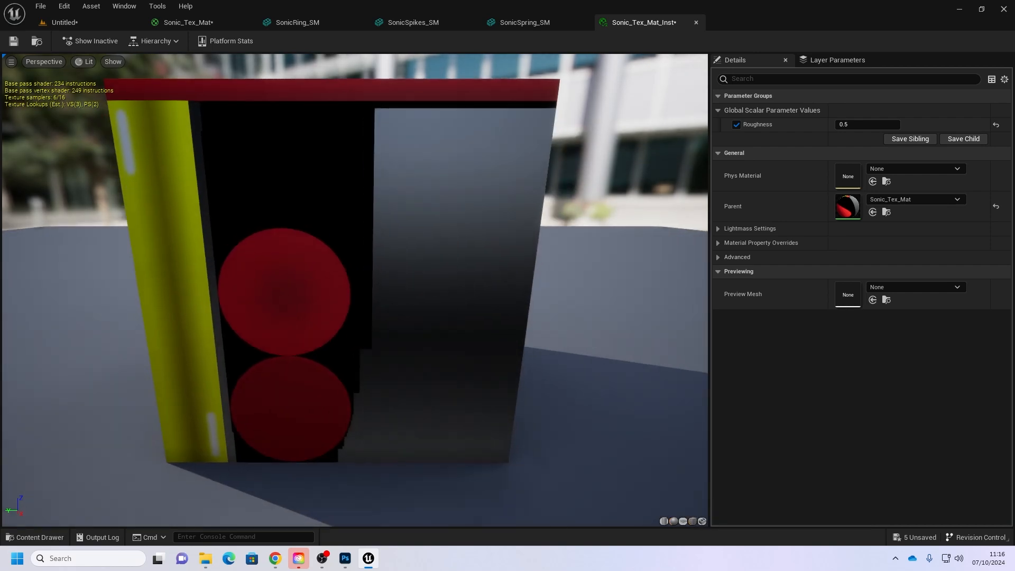
drag(317, 209, 324, 210)
scroll(551, 288, down, 2)
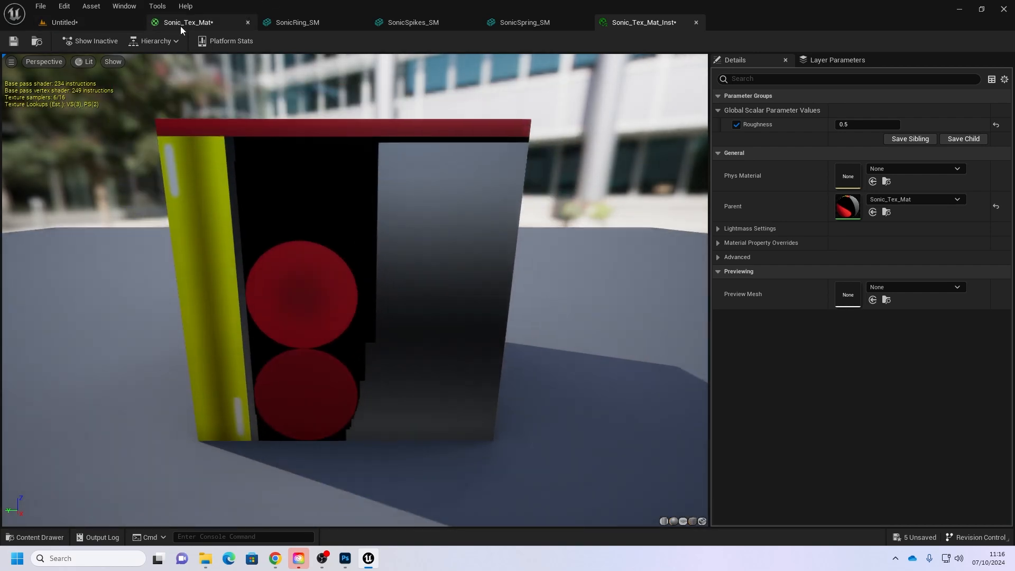
Step: Use the SonicSpring_SM mesh from the Content folder as the preview mesh for Sonic_Tex_Mat_Inst and examine its surface
click(64, 22)
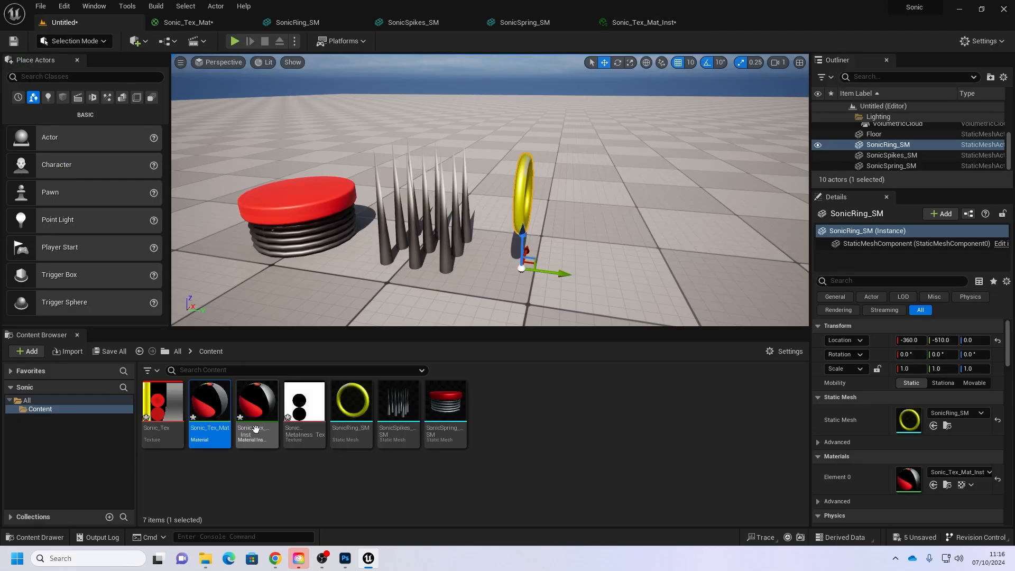
click(450, 407)
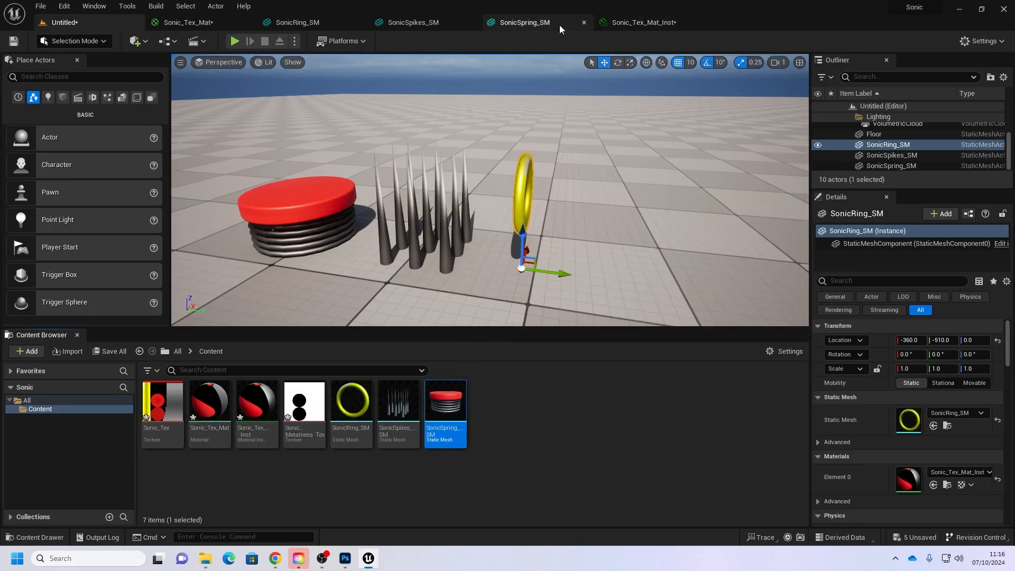
click(642, 22)
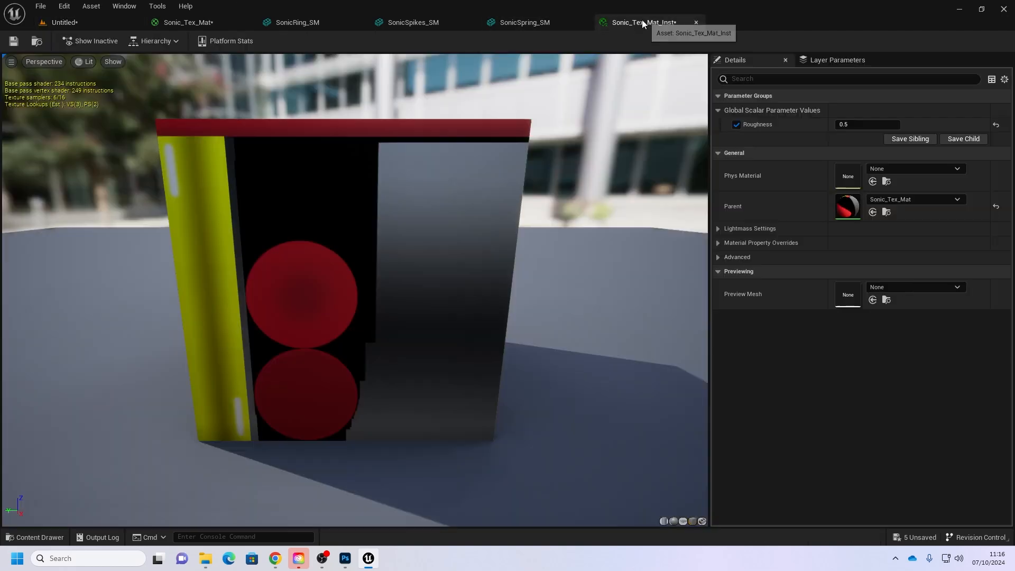
click(702, 522)
right_drag(467, 340, 467, 259)
middle_drag(467, 340, 398, 523)
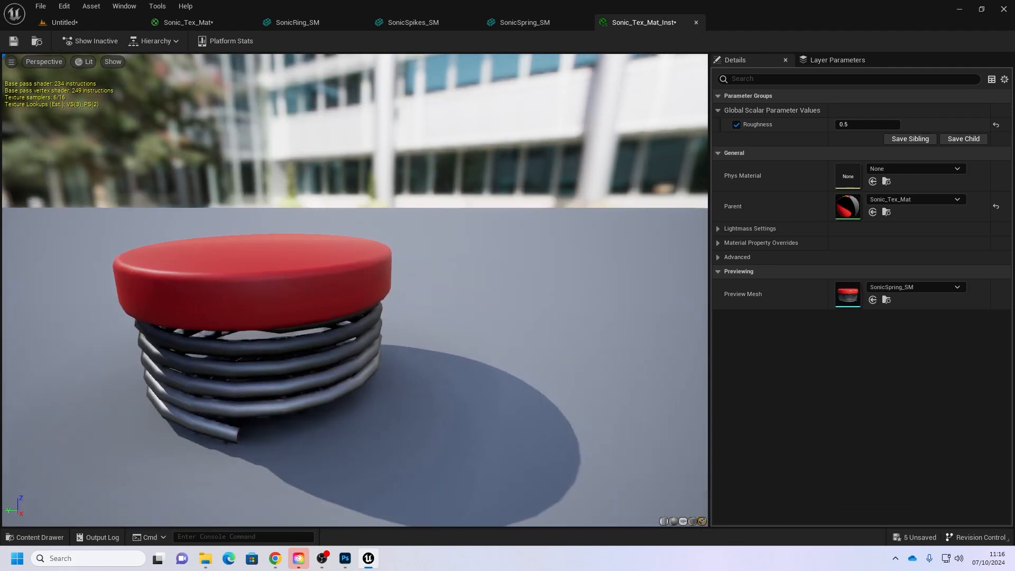
right_drag(467, 340, 467, 388)
drag(466, 340, 414, 403)
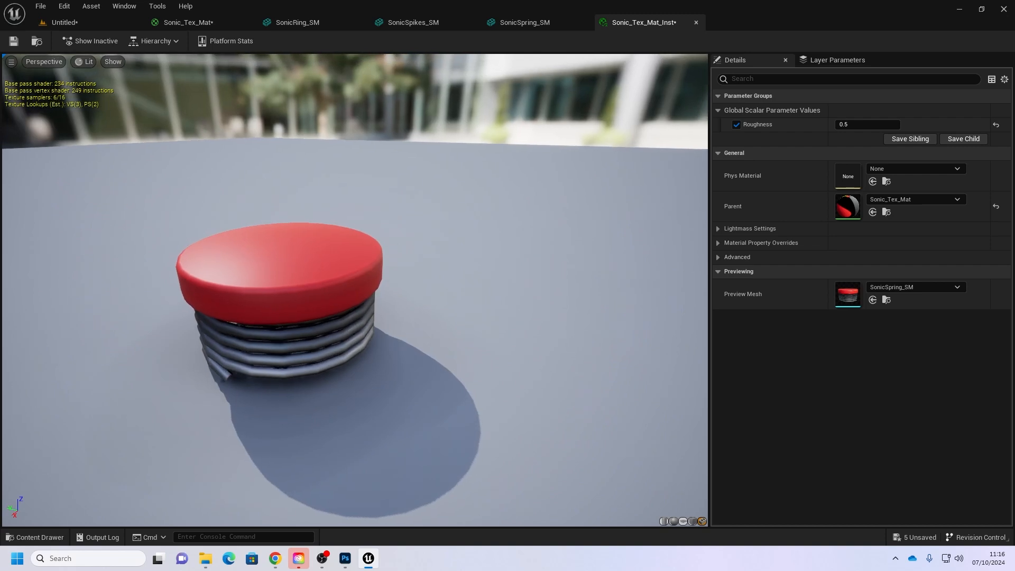
Step: Set the Roughness of Sonic_Tex_Mat_Inst to 0.33, check it on the spring and save the instance
middle_drag(467, 340, 563, 342)
click(850, 125)
mouse_move(850, 124)
mouse_down()
mouse_move(881, 125)
mouse_move(840, 125)
mouse_move(864, 132)
mouse_up()
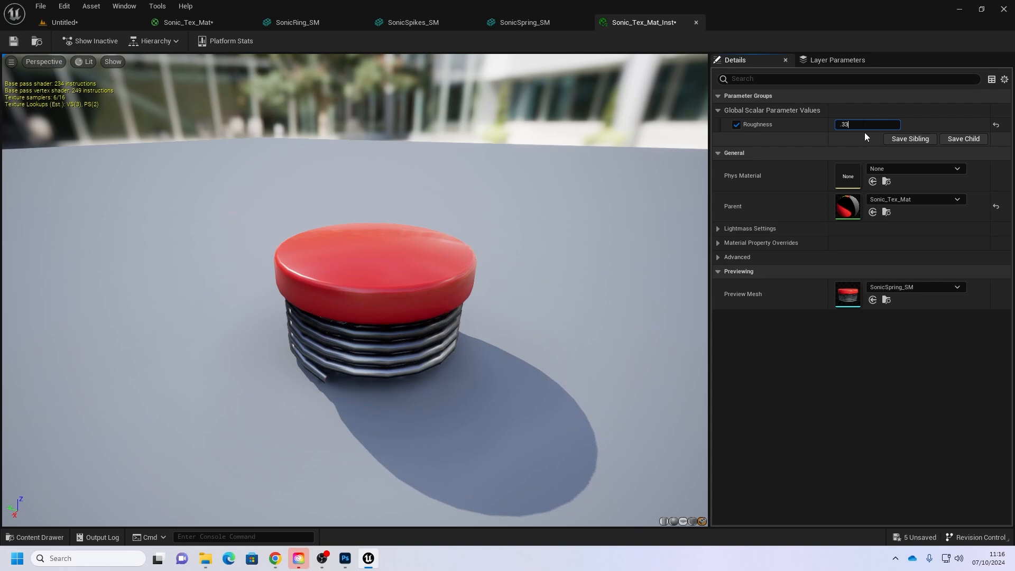
key(Return)
drag(248, 312, 204, 140)
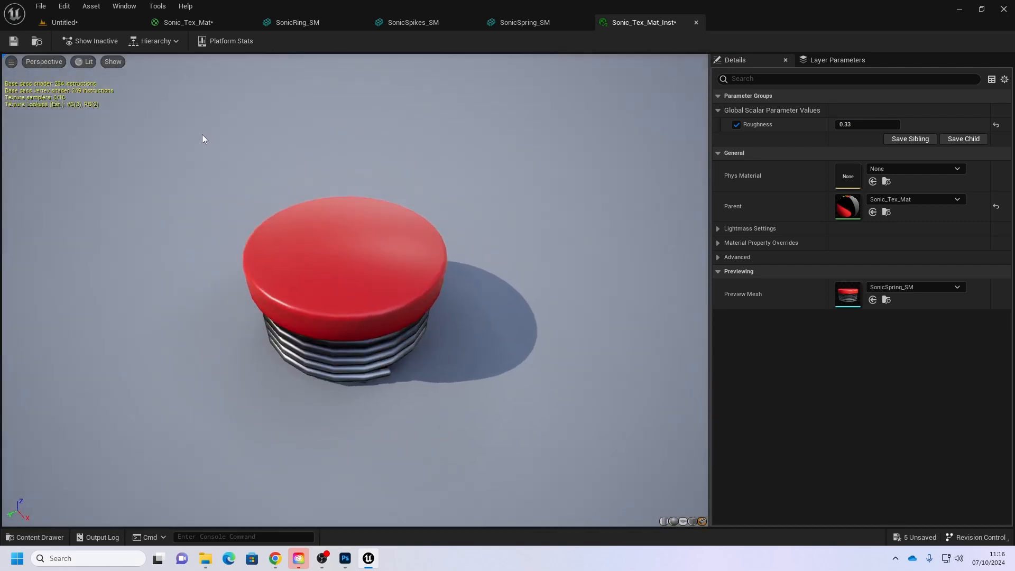
click(13, 41)
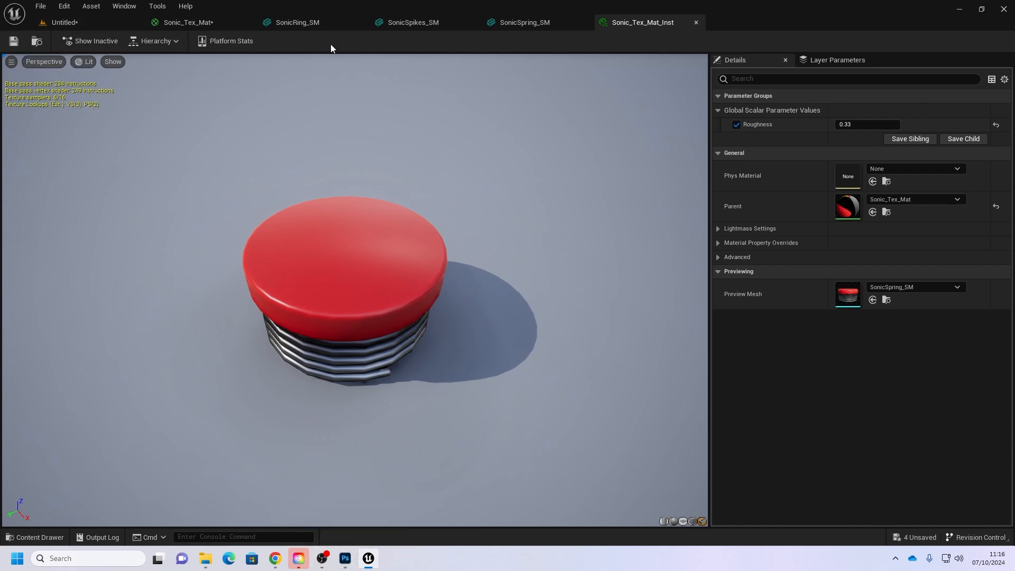
Step: Check the updated material on the SonicSpikes_SM mesh and on the objects in the level
click(544, 25)
click(427, 27)
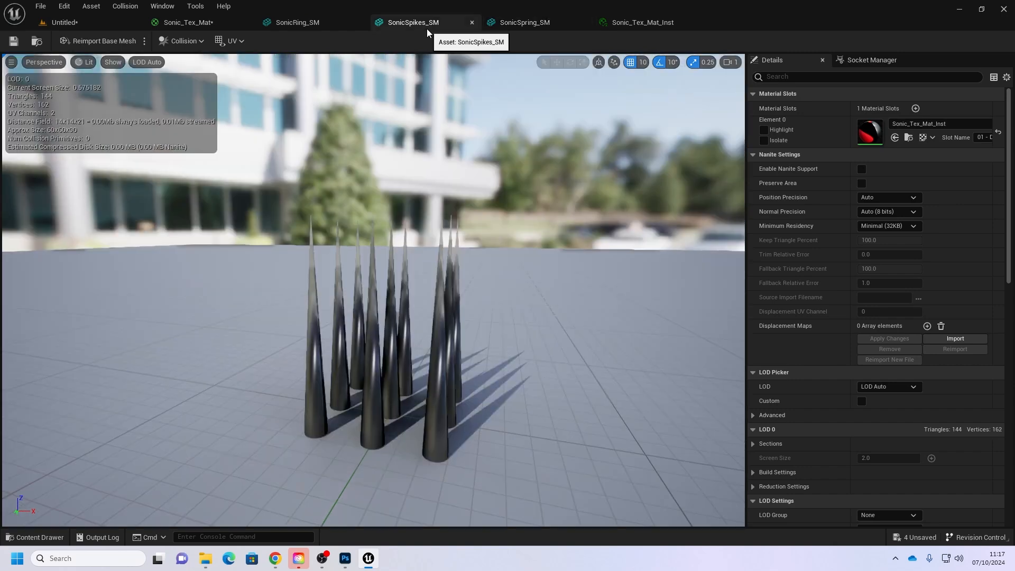
click(126, 23)
scroll(328, 237, up, 6)
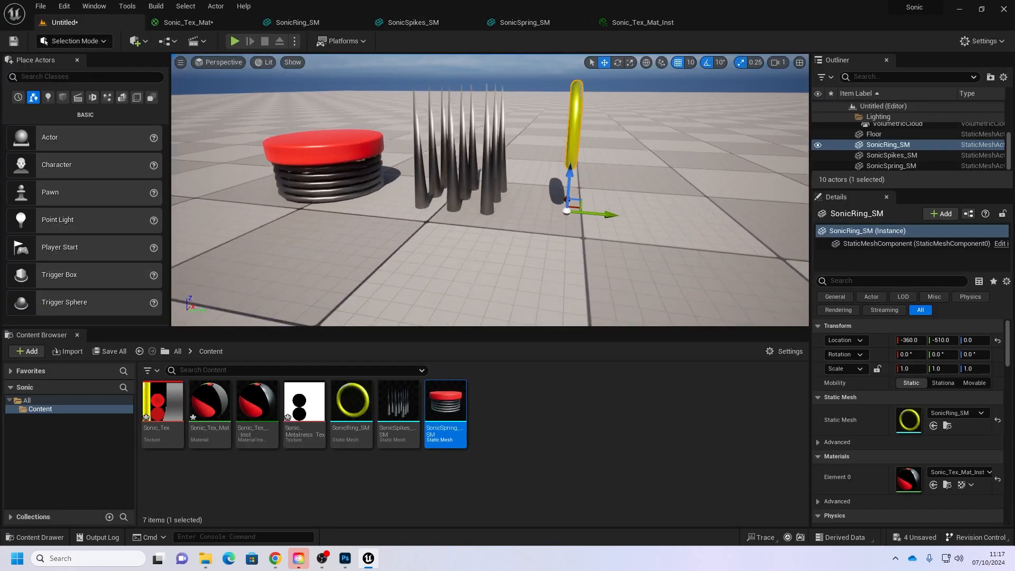
mouse_move(352, 245)
right_down()
mouse_move(381, 206)
mouse_move(343, 203)
mouse_move(338, 240)
mouse_move(359, 238)
mouse_move(349, 222)
mouse_move(355, 259)
mouse_move(343, 238)
mouse_move(361, 237)
right_up()
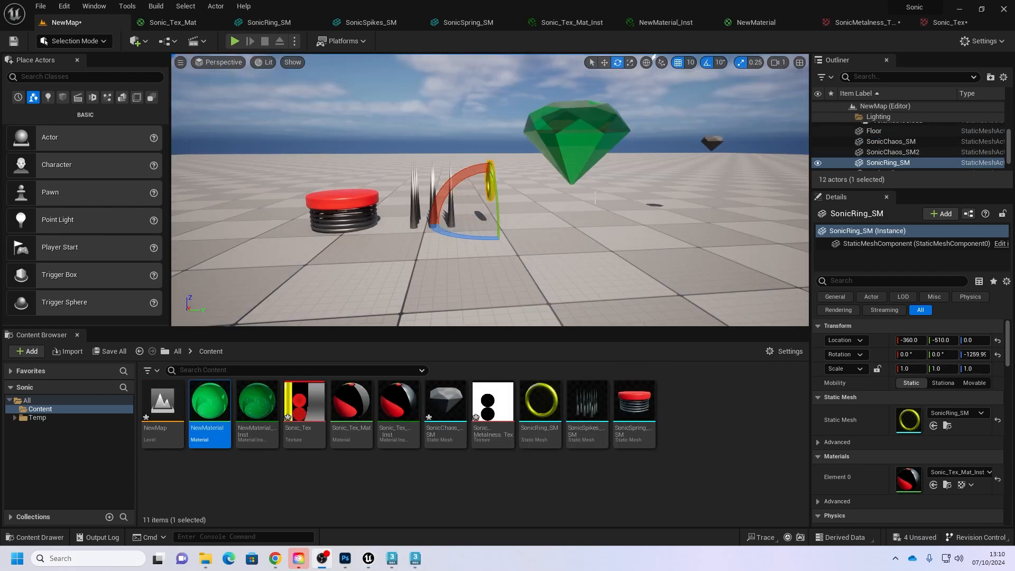
Step: Select the large green SonicChaos_SM gem in the level and examine it up close
click(577, 156)
right_drag(577, 156, 619, 146)
key(w)
key(s)
key(s)
mouse_move(514, 166)
right_down()
mouse_move(496, 185)
mouse_move(514, 167)
right_up()
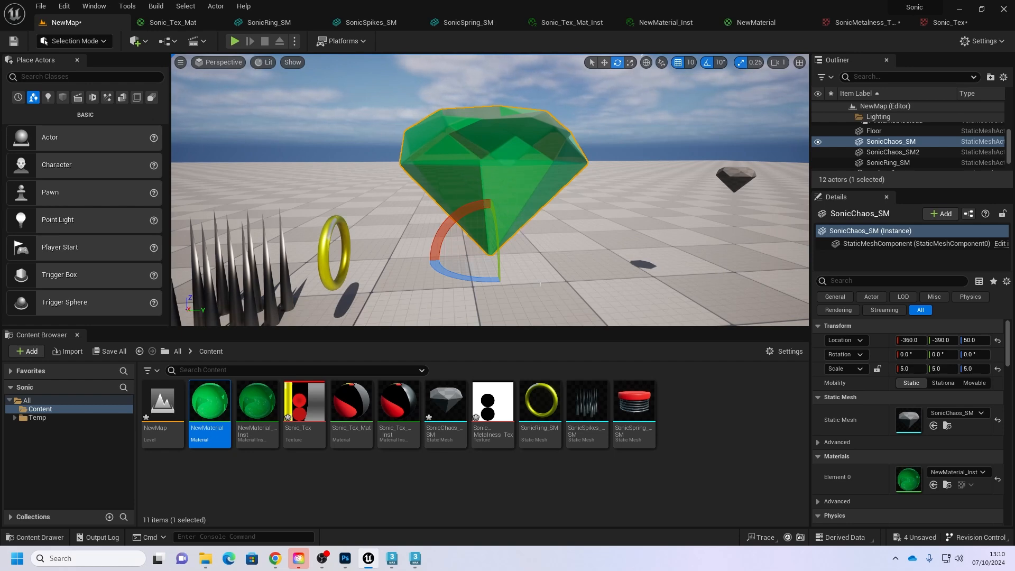
Step: Create a new material named Chaos_Mat in the Content folder
click(683, 416)
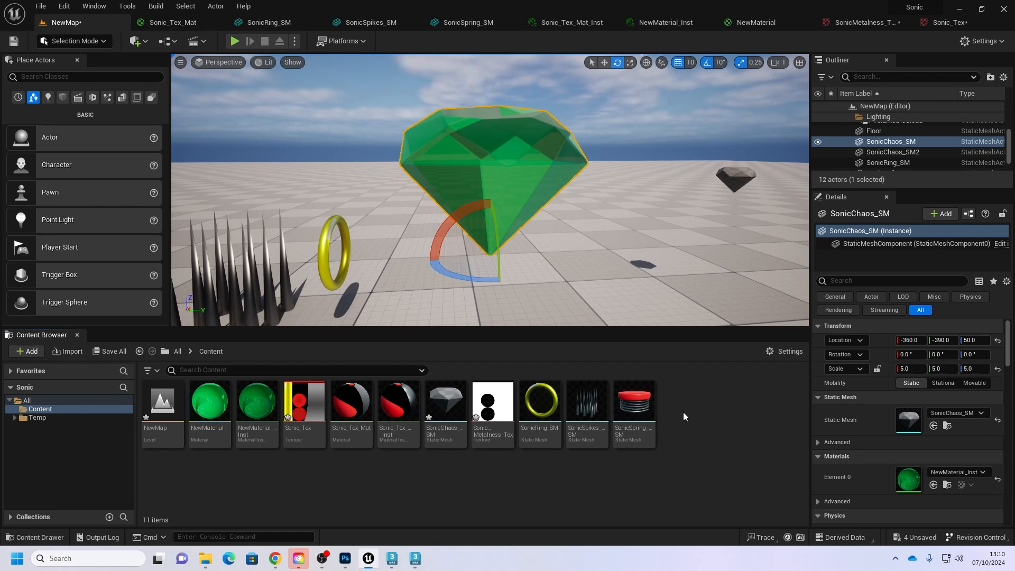
right_click(684, 416)
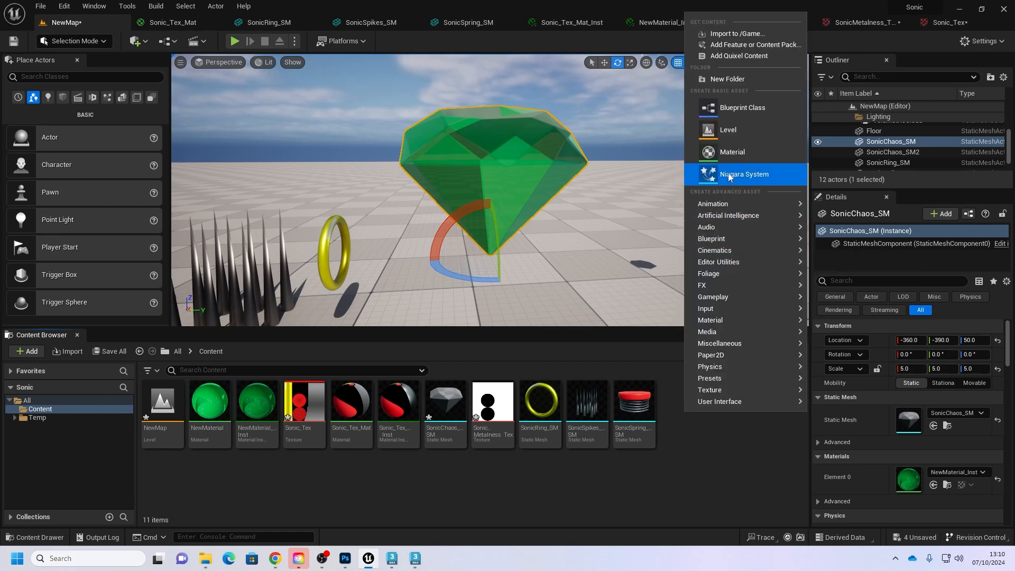
click(732, 154)
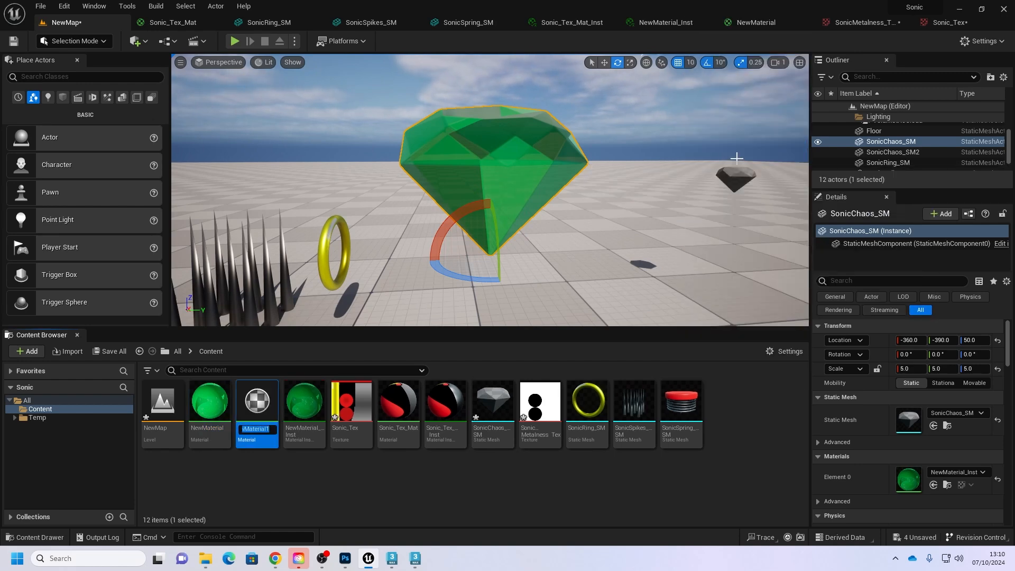
text(Chaos_)
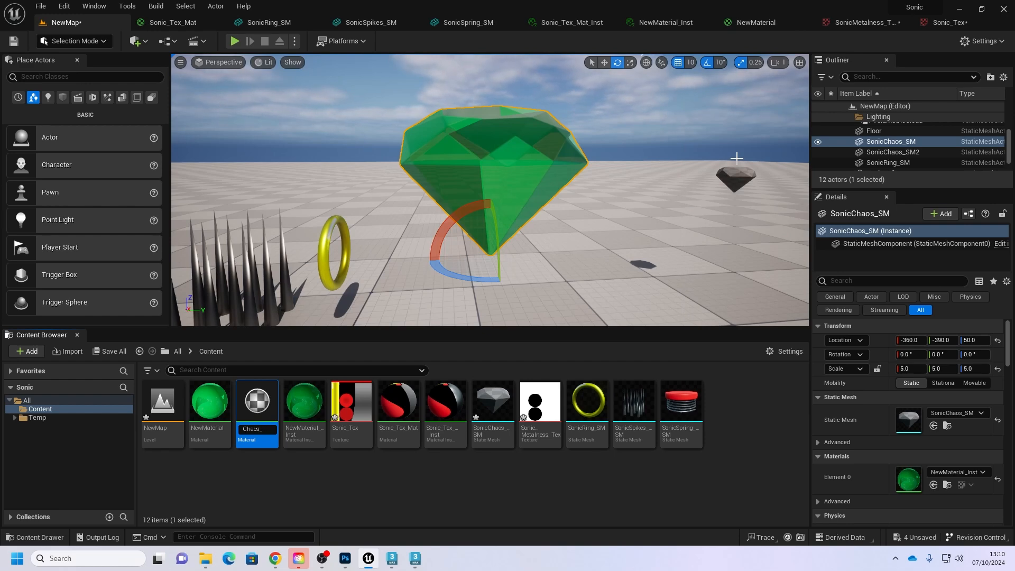
text(Mat)
key(Return)
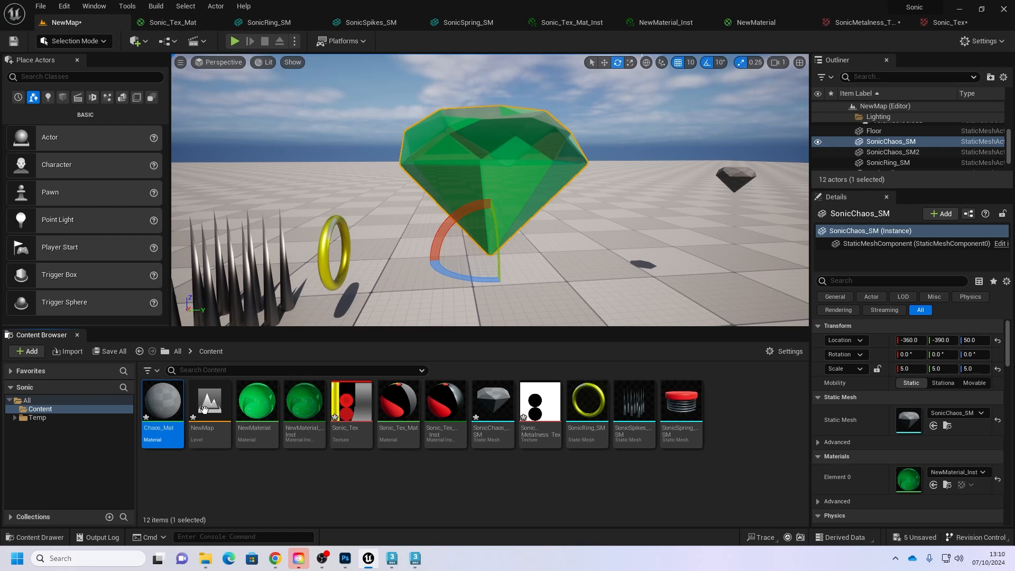
Step: Create a material instance of Chaos_Mat and assign it to the large SonicChaos_SM gem
right_click(169, 407)
click(231, 159)
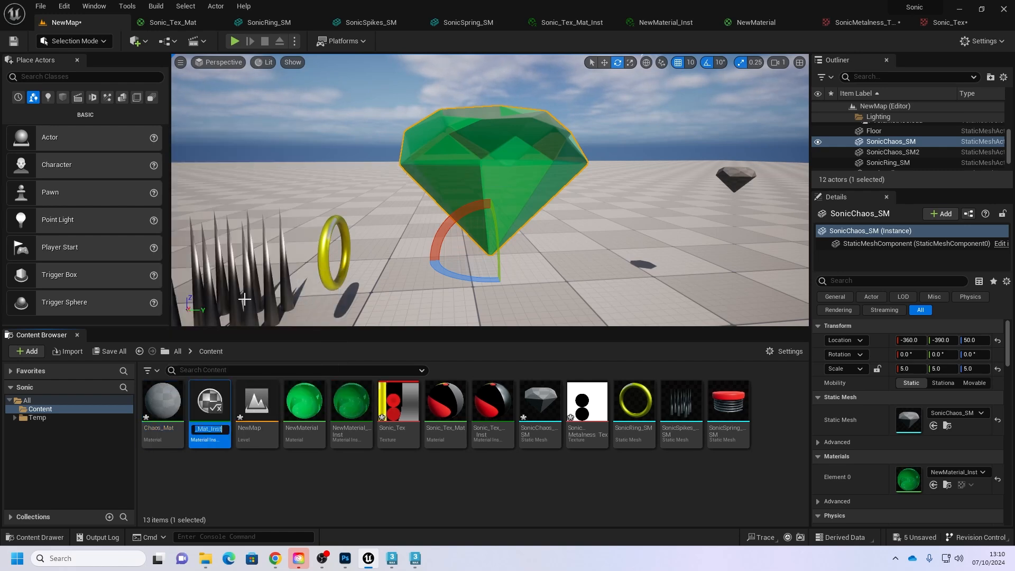
drag(209, 402, 492, 175)
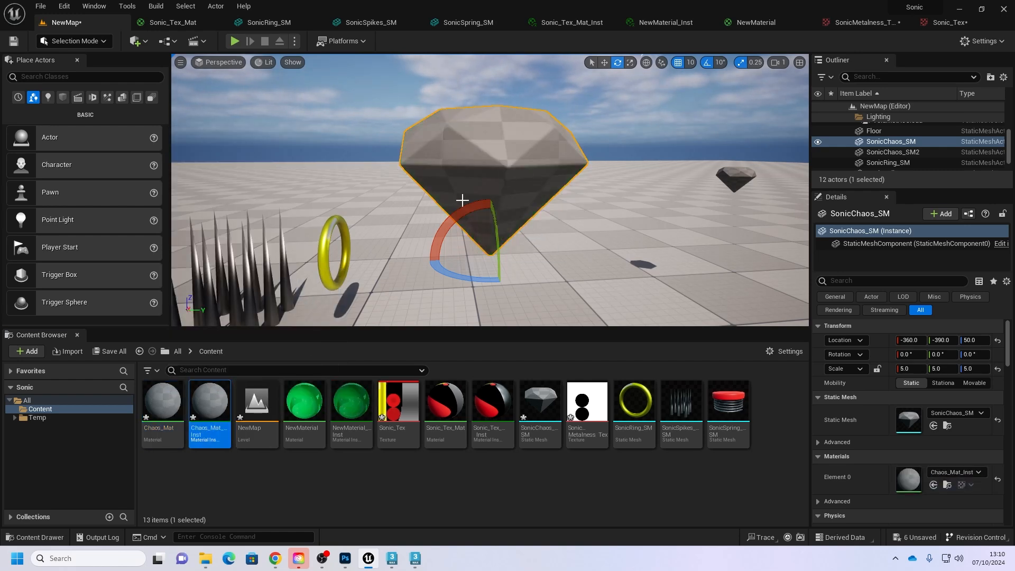
Step: Open the Chaos_Mat material graph and set the material's Blend Mode to Translucent
double_click(161, 403)
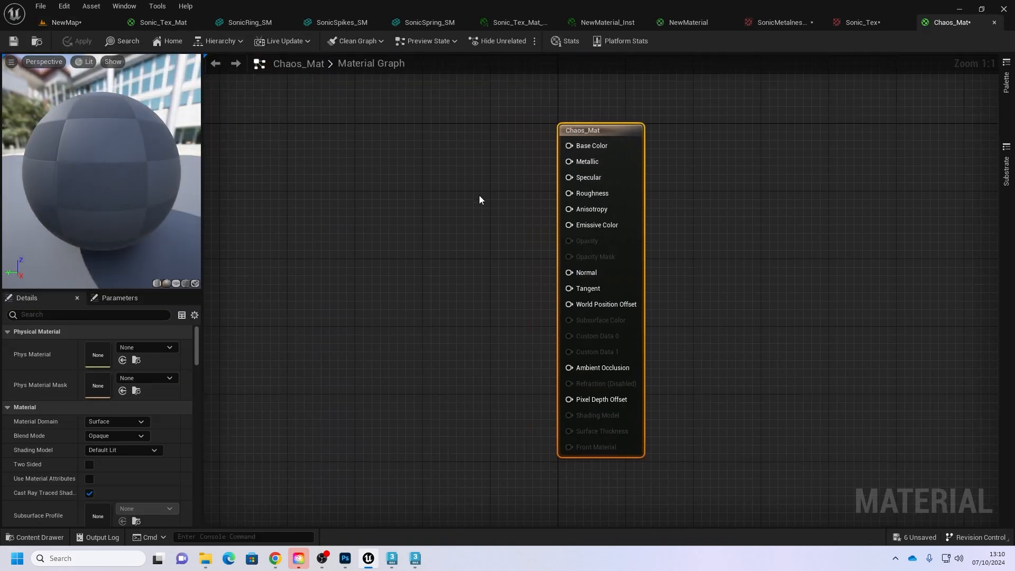
right_drag(479, 195, 555, 228)
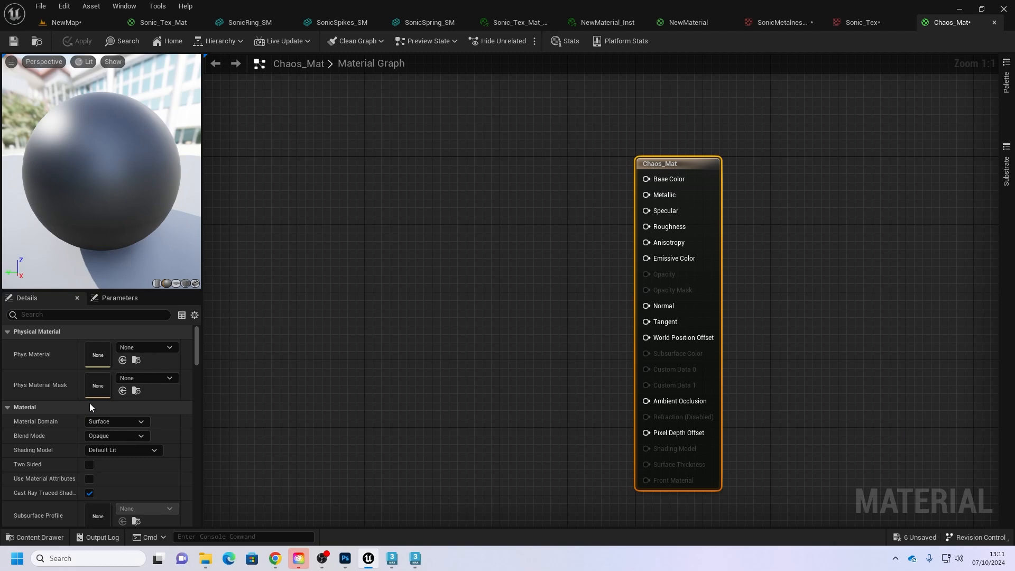
click(136, 423)
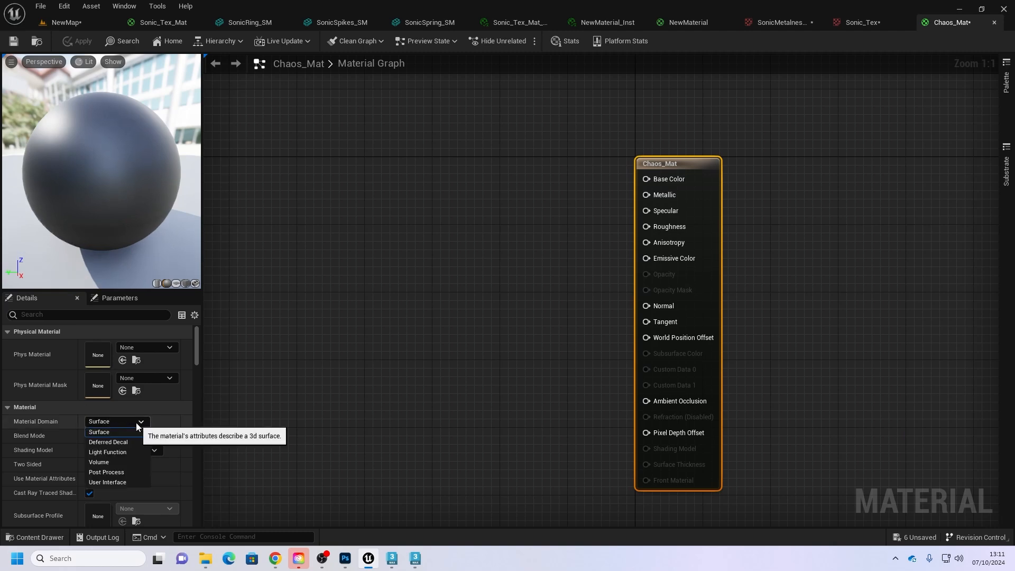
click(136, 423)
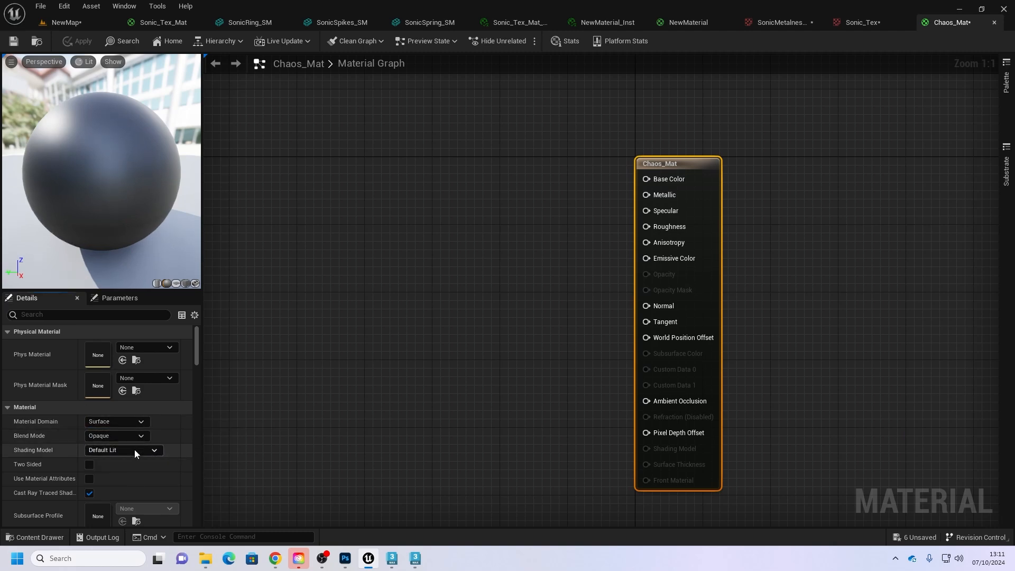
click(136, 438)
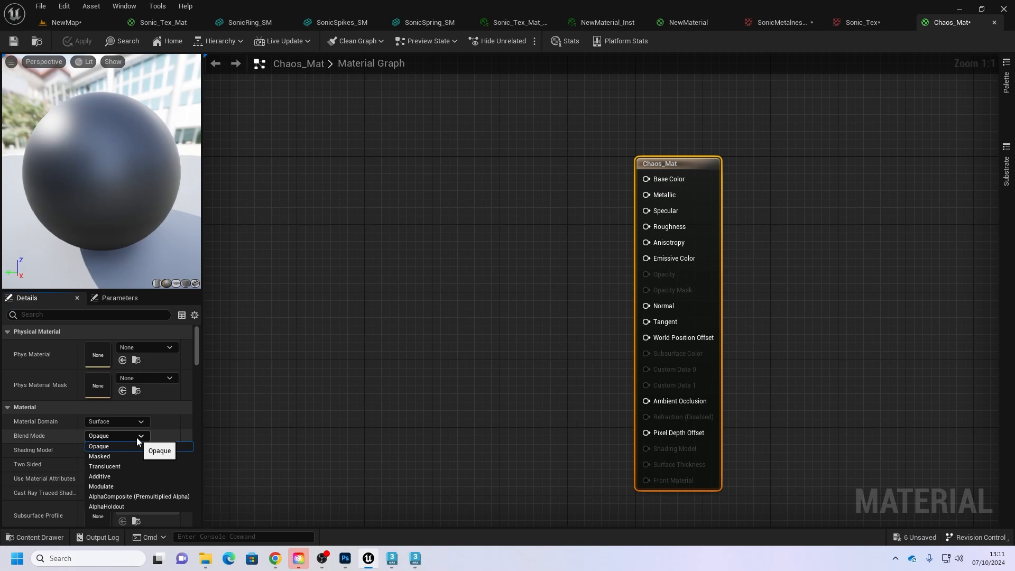
click(110, 468)
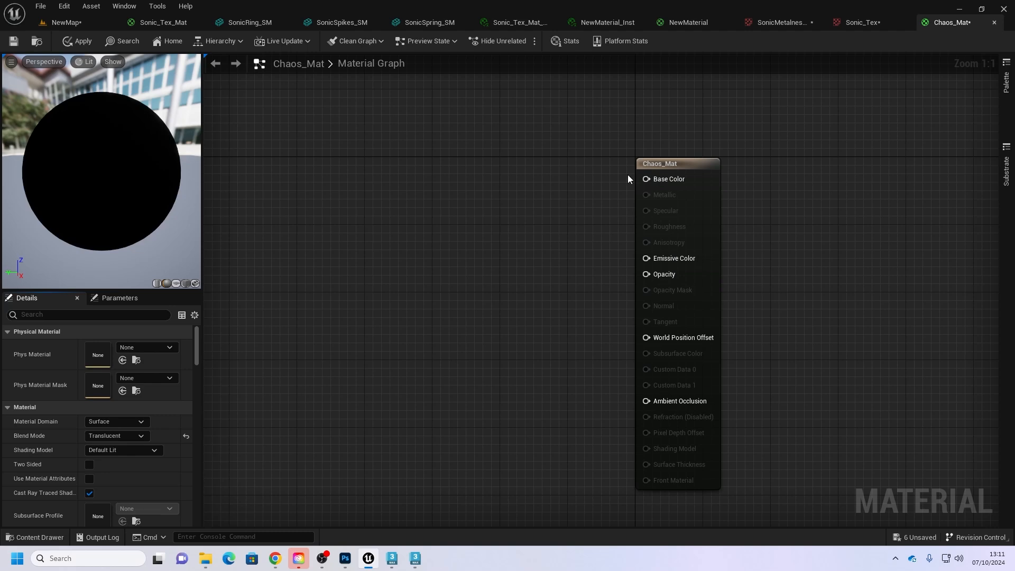
Step: Promote Chaos_Mat's Opacity input to a parameter, place its node beside the material node, and set its default value to 0.75
drag(619, 168, 730, 469)
click(535, 264)
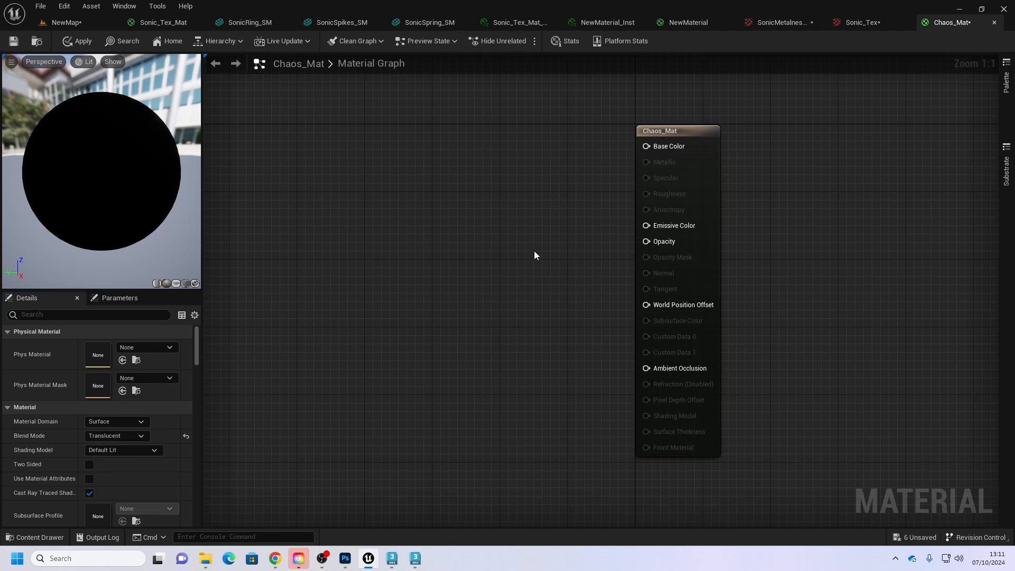
right_click(646, 241)
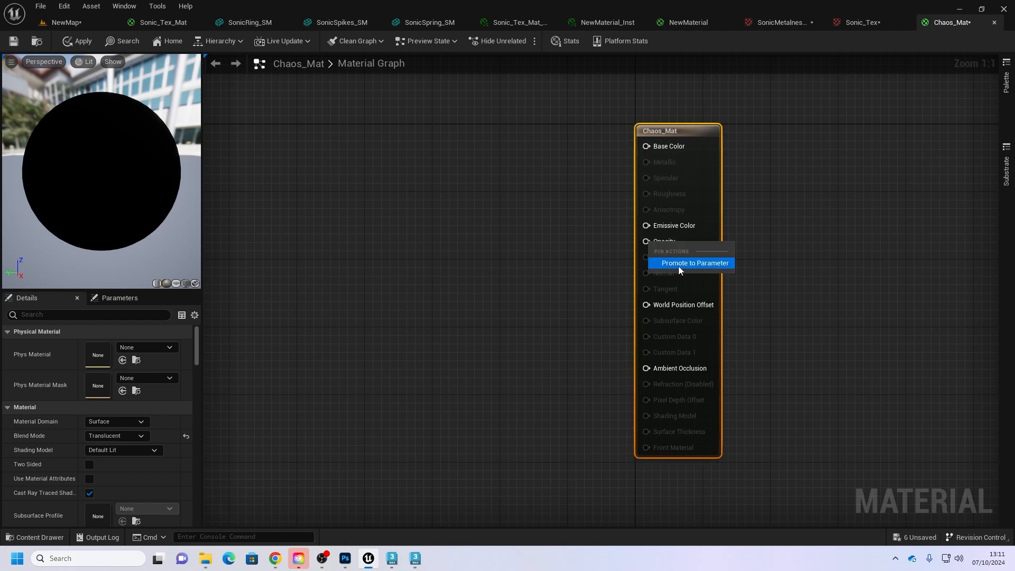
click(678, 266)
key(Return)
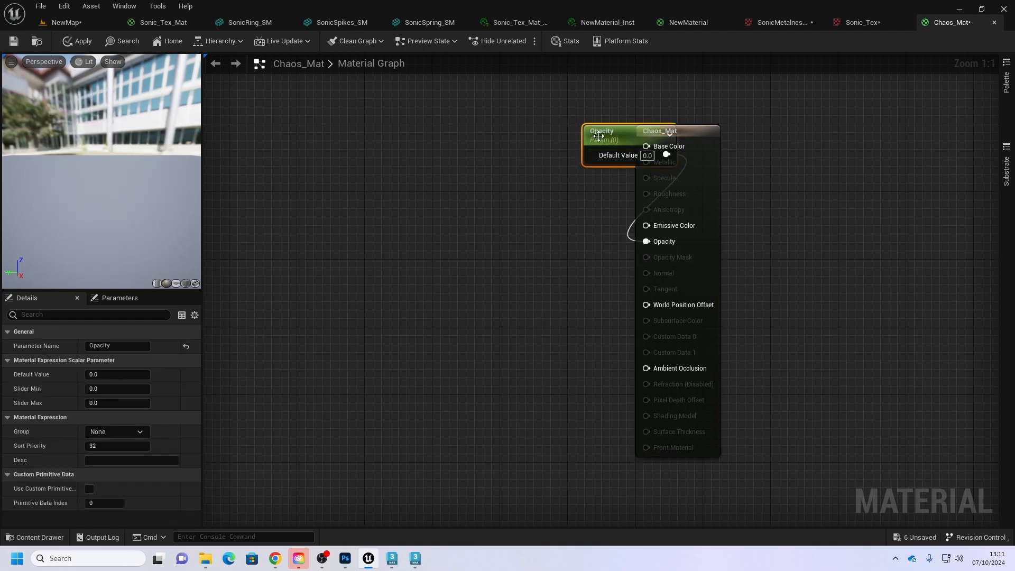
drag(598, 136, 473, 219)
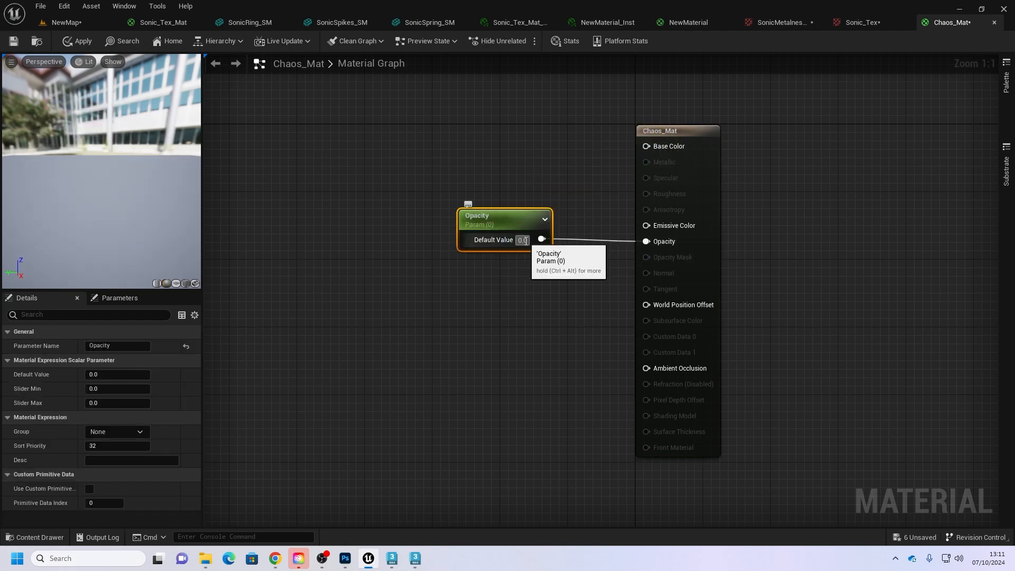
click(526, 240)
text(.)
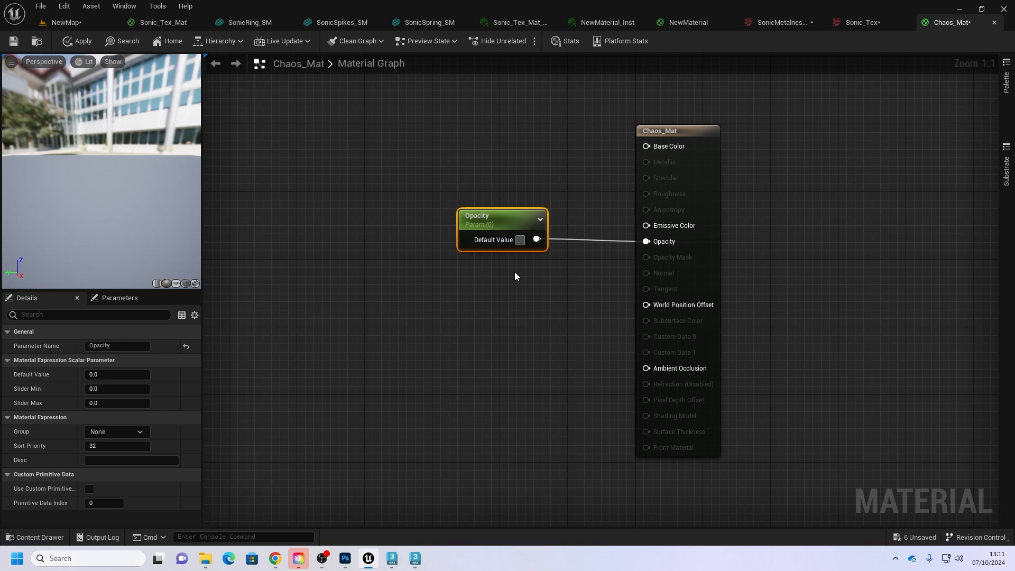
text(75)
key(Return)
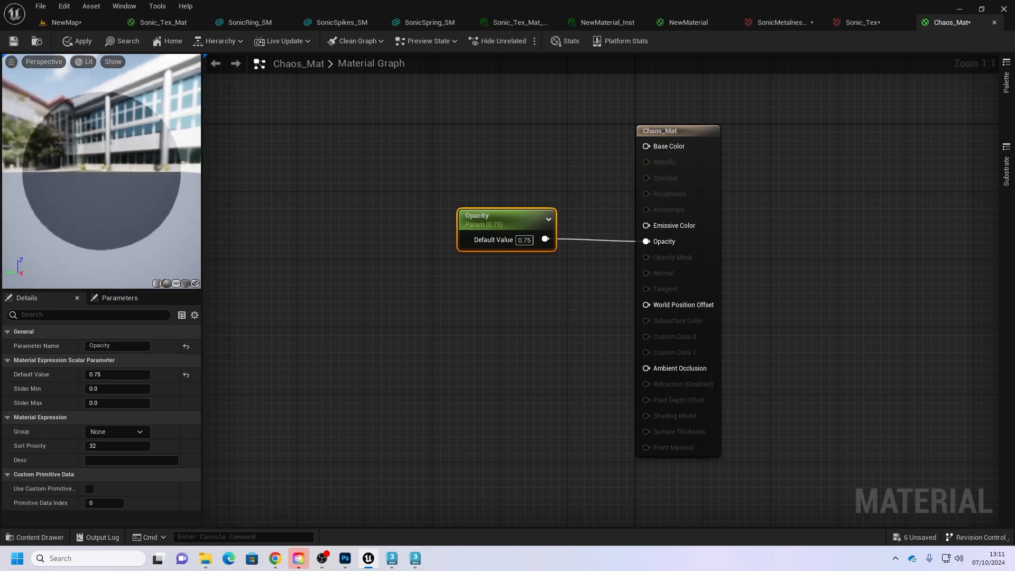
click(442, 107)
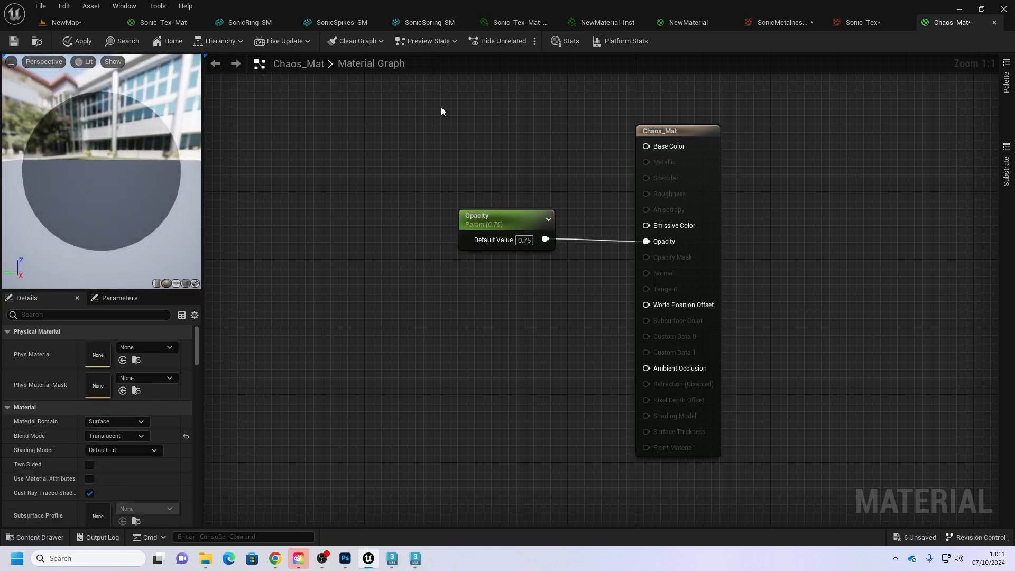
Step: Promote Base Color to a parameter and set its colour to a green of about R 0, G 0.193, B 0.032
right_click(652, 147)
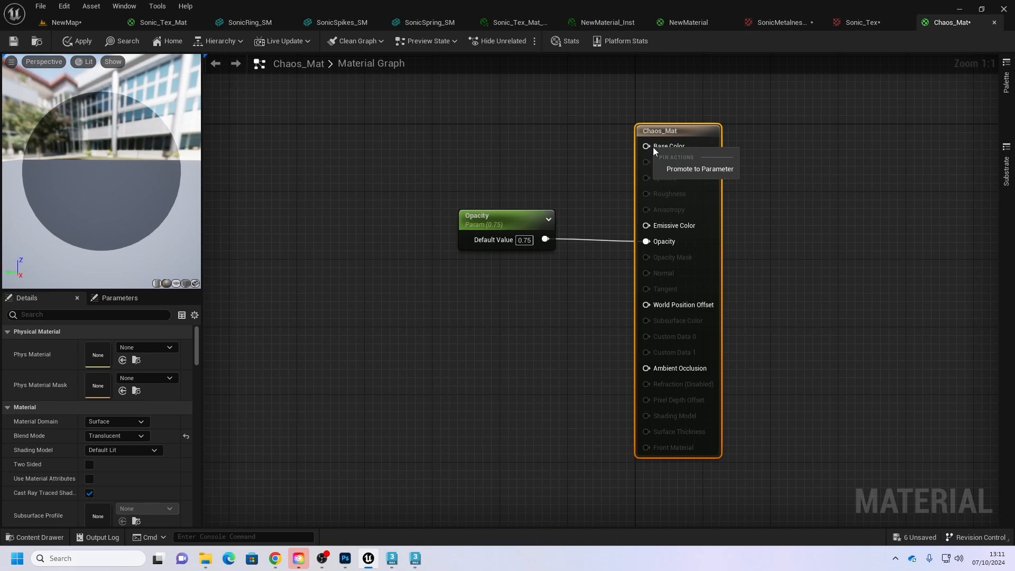
click(684, 169)
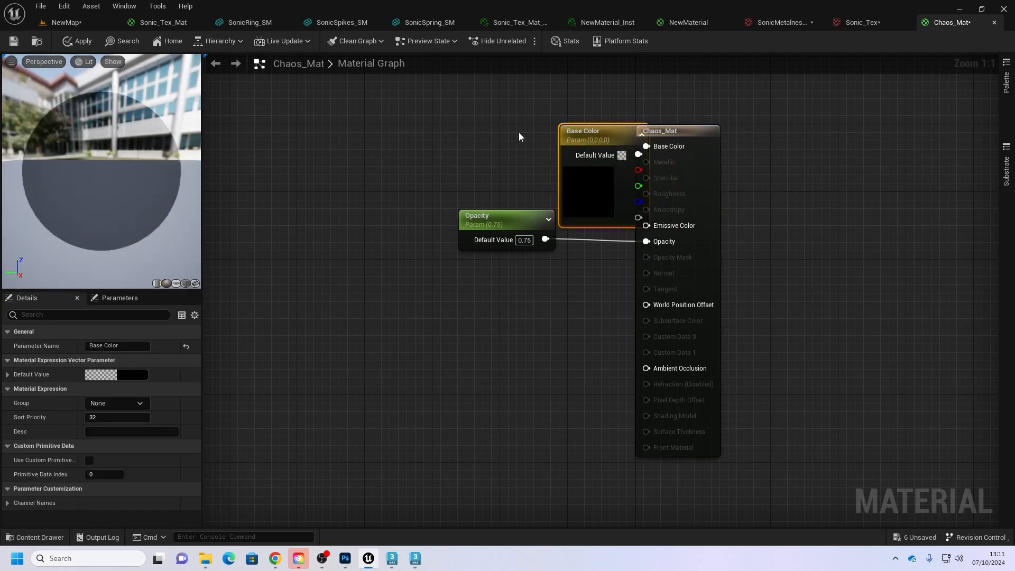
drag(560, 140, 404, 99)
double_click(451, 136)
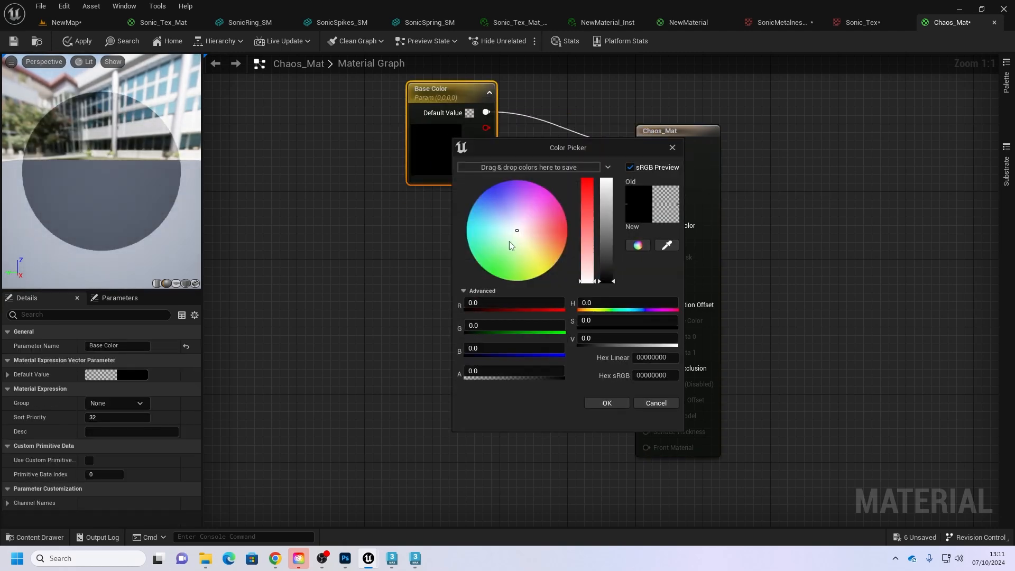
click(491, 284)
drag(490, 284, 495, 285)
mouse_move(606, 282)
mouse_down()
mouse_move(607, 249)
mouse_move(607, 261)
mouse_up()
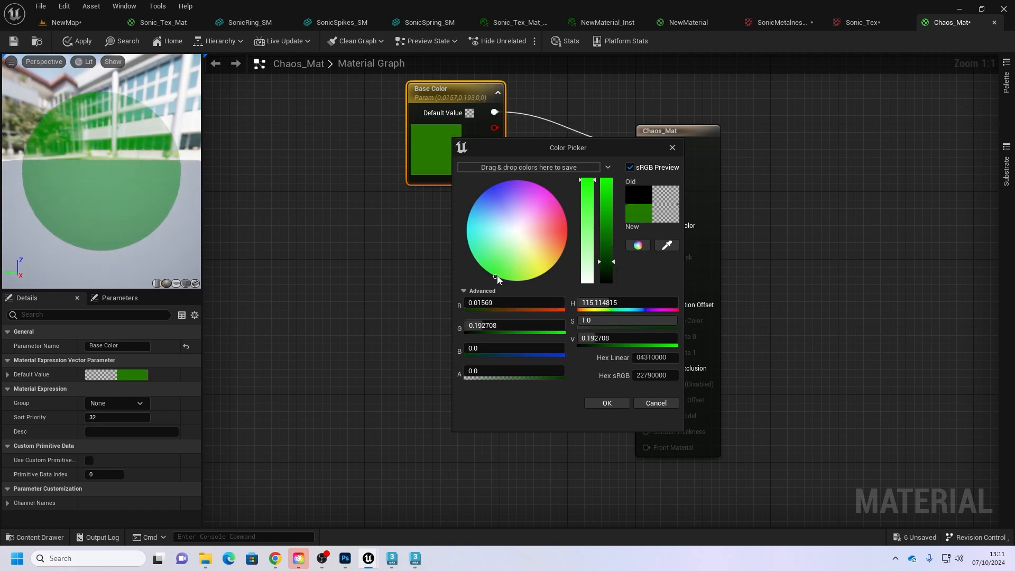
mouse_move(498, 275)
mouse_down()
mouse_move(509, 278)
mouse_move(484, 270)
mouse_up()
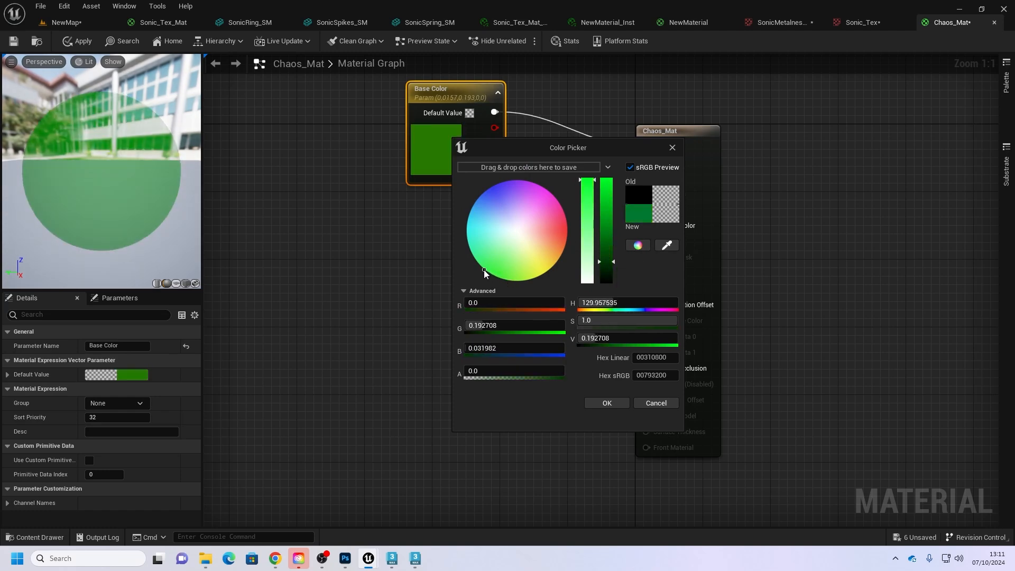
click(607, 403)
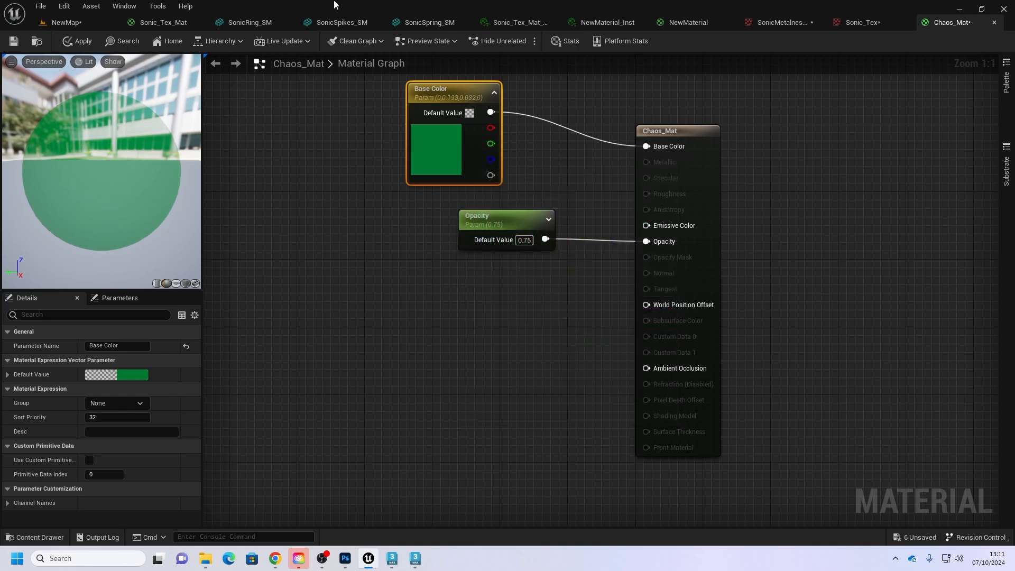
Step: Move the Opacity node below Base Color, save Chaos_Mat, and view the gem in the NewMap level
drag(505, 218, 470, 227)
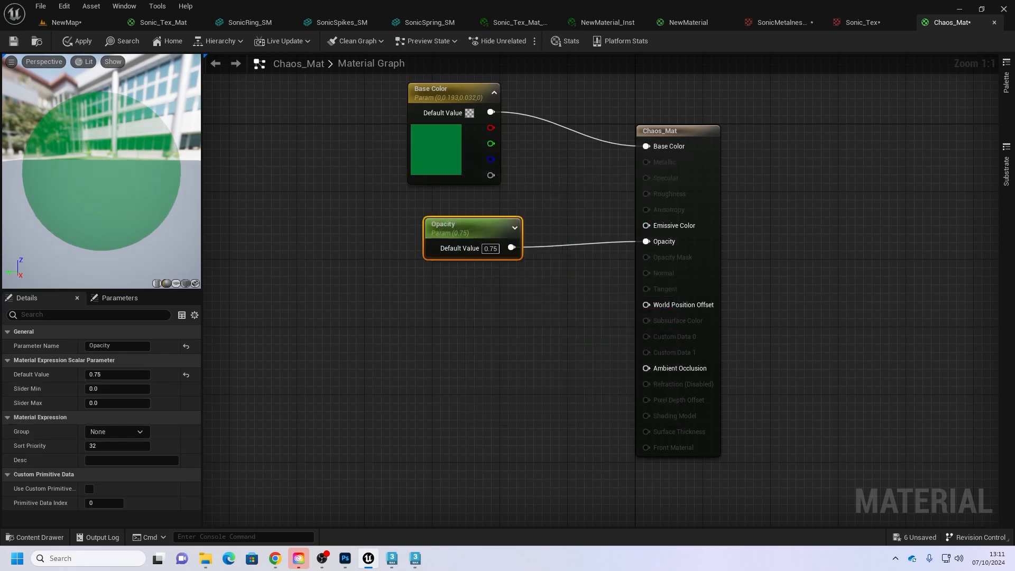
drag(71, 68, 71, 69)
click(13, 41)
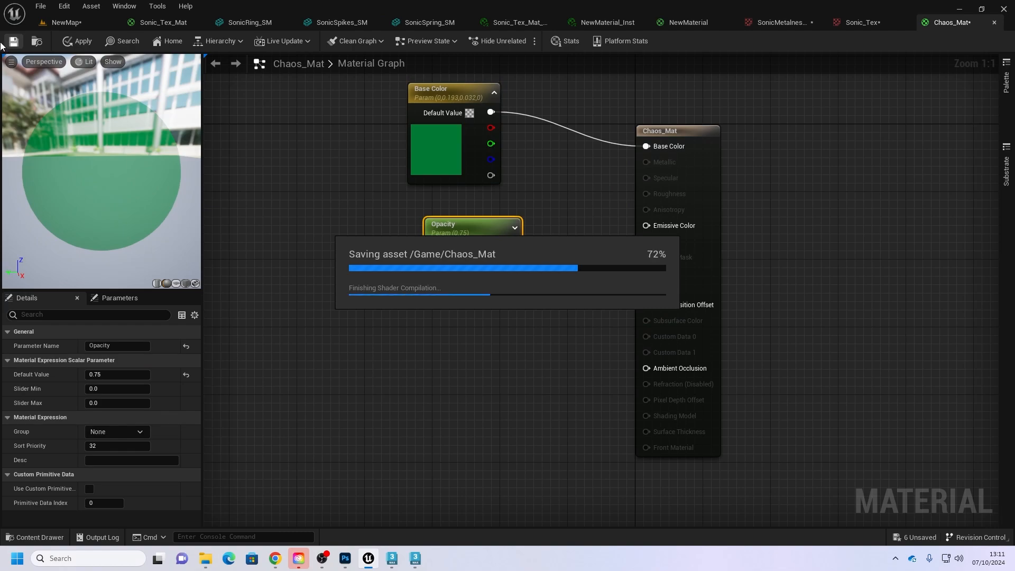
click(77, 23)
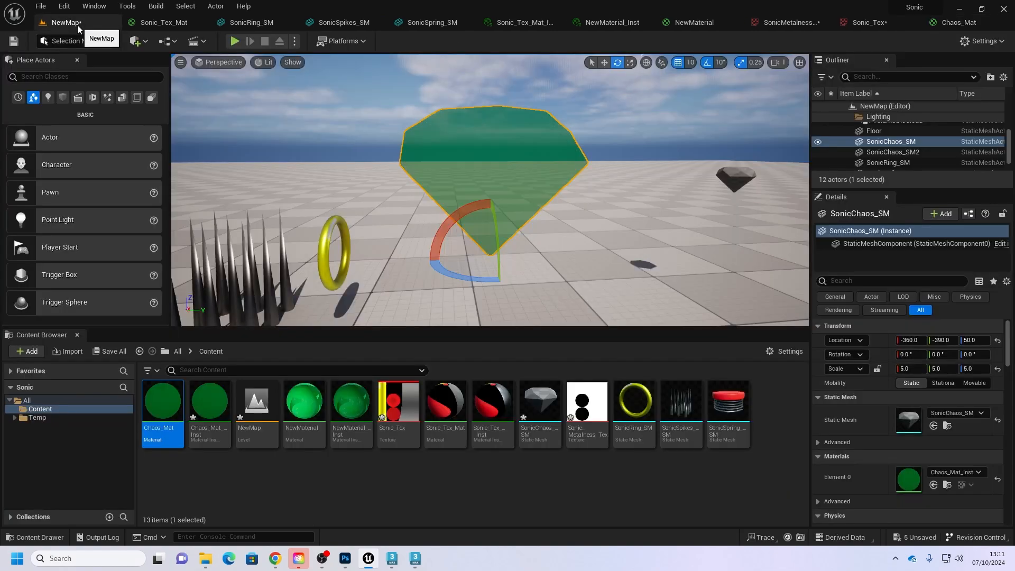
mouse_move(499, 204)
right_down()
mouse_move(550, 204)
mouse_move(524, 238)
mouse_move(529, 208)
mouse_move(498, 204)
right_up()
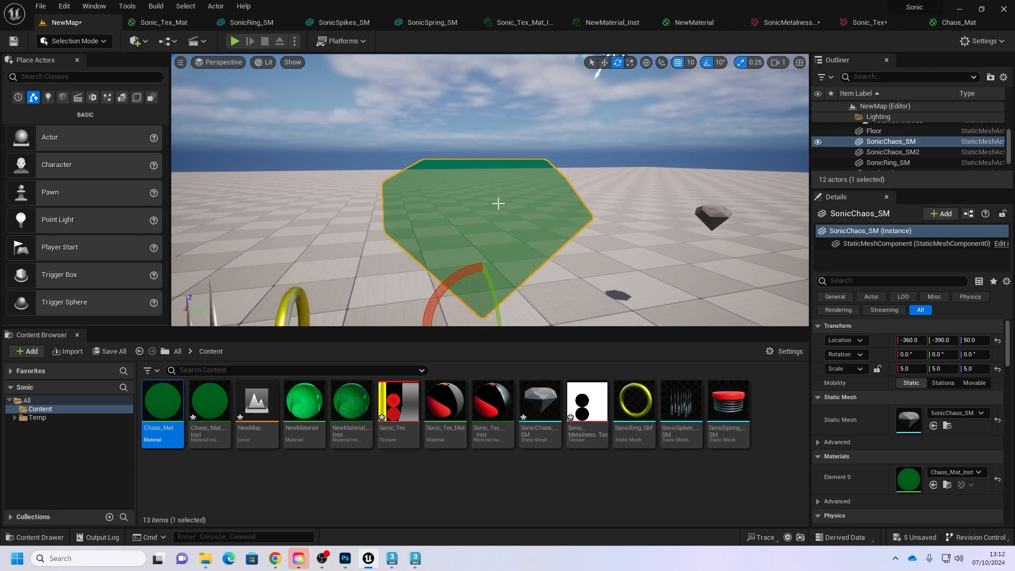
Step: Enable Two Sided on the Chaos_Mat material and save it
click(943, 23)
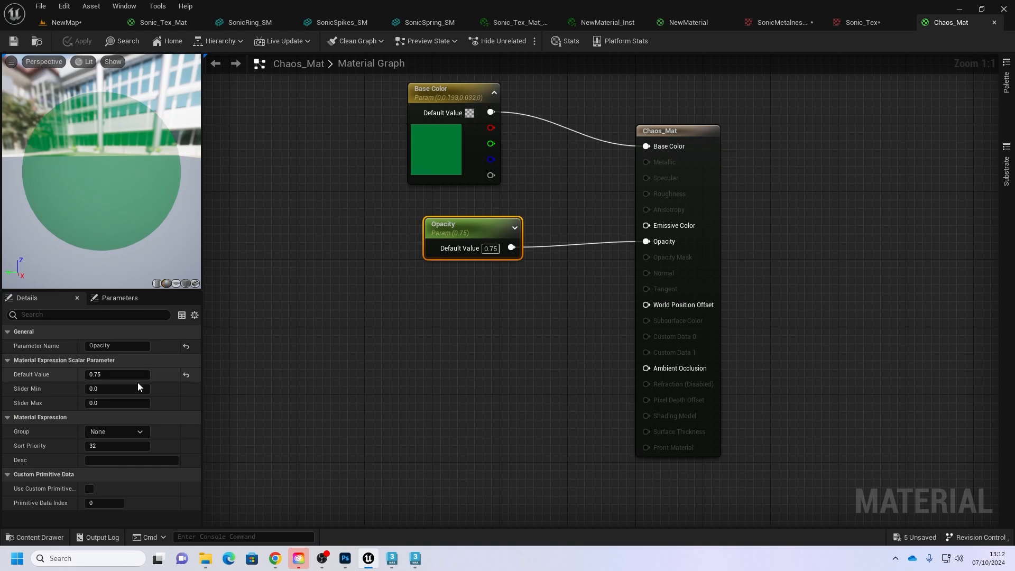
click(706, 146)
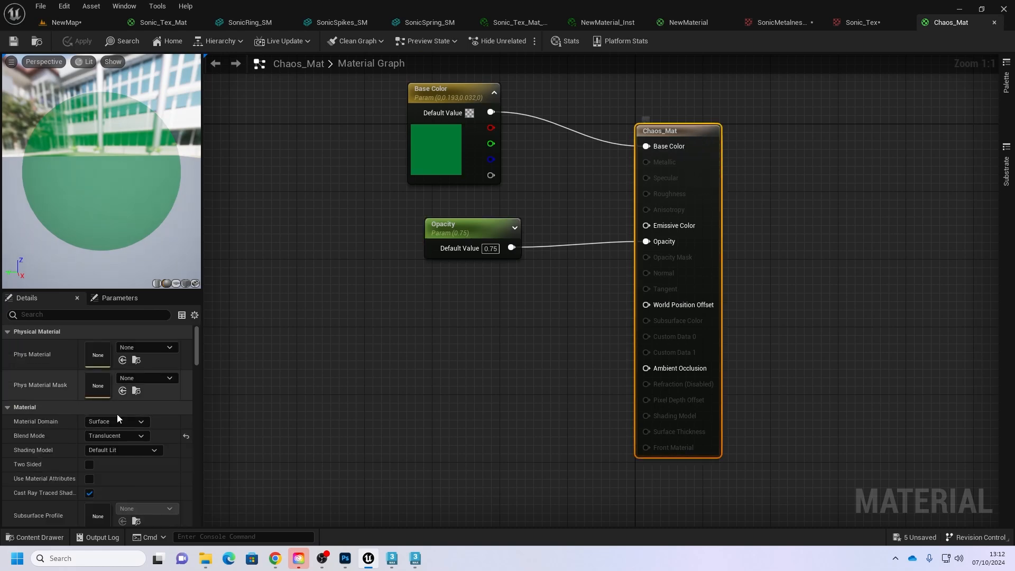
click(90, 464)
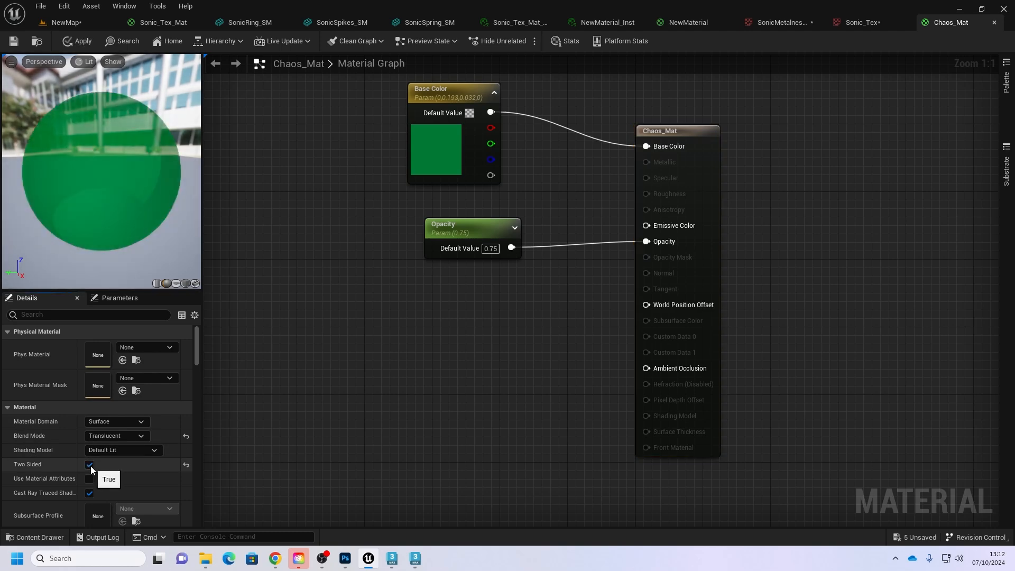
click(13, 41)
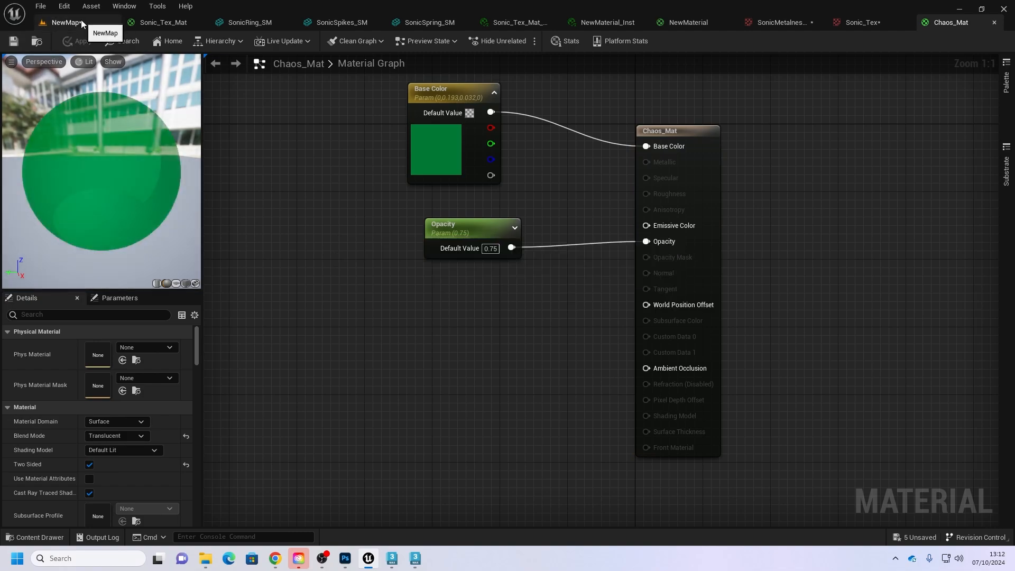
Step: Examine the gem with its two-sided material in the NewMap level
click(83, 24)
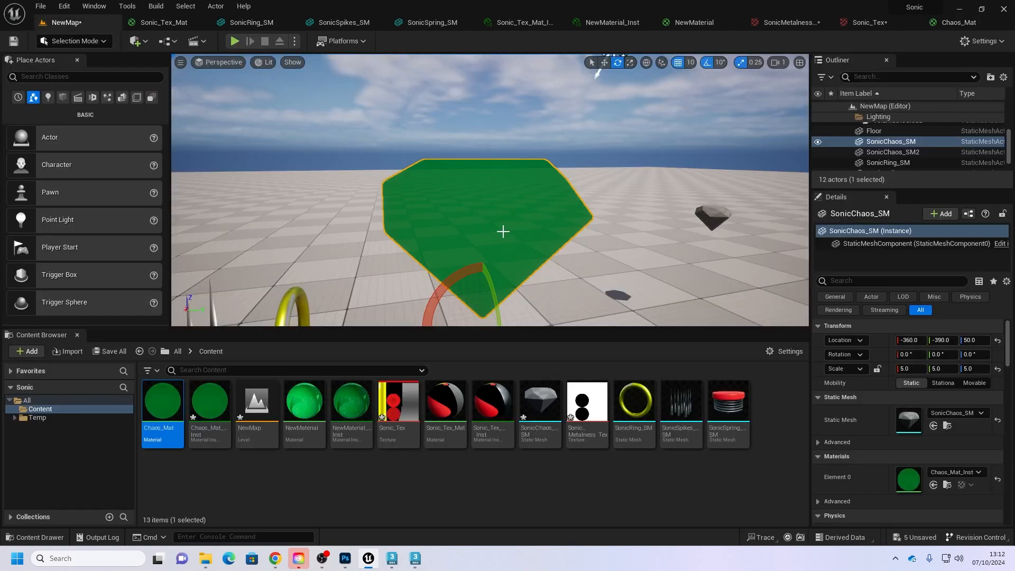
right_drag(503, 231, 534, 222)
right_drag(754, 77, 754, 76)
Step: Set Chaos_Mat's translucency Lighting Mode to Surface ForwardShading and check the result on the preview sphere
click(934, 27)
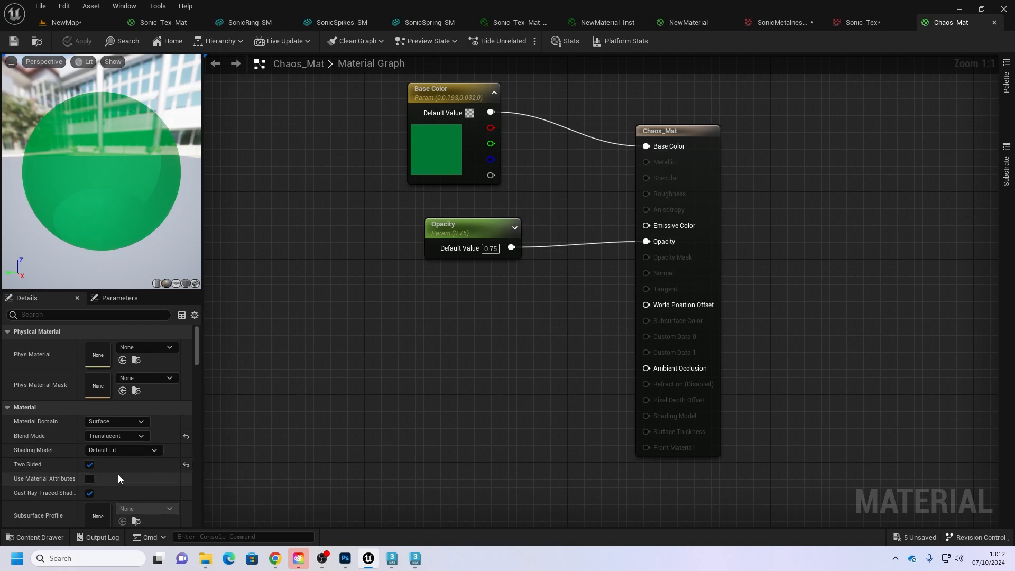
drag(197, 355, 198, 395)
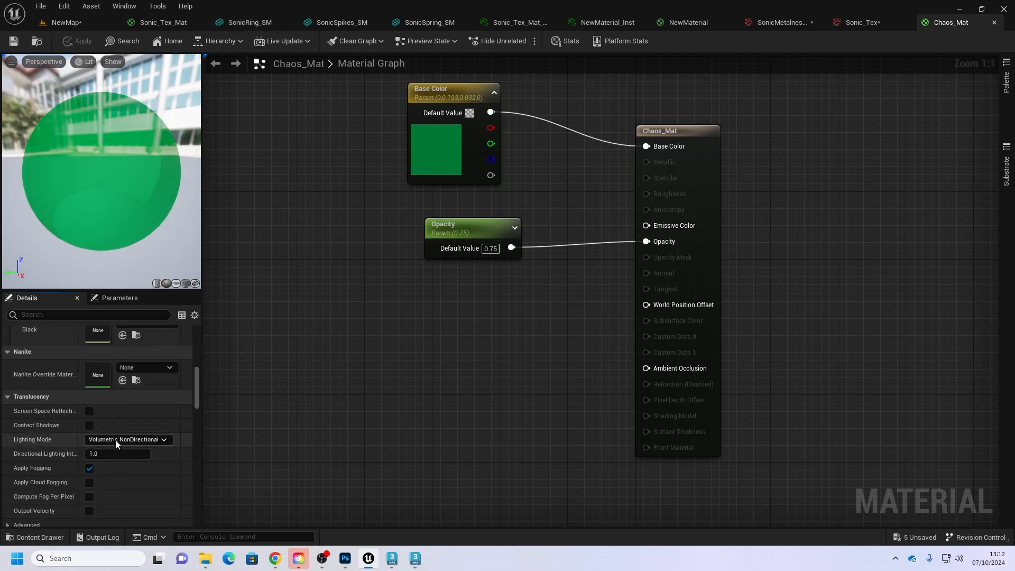
scroll(30, 399, down, 2)
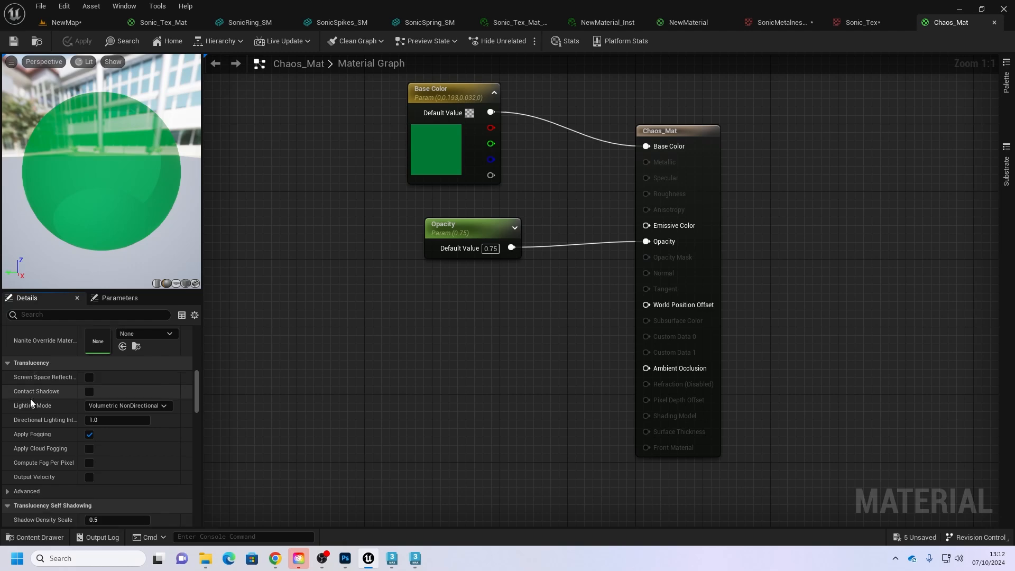
click(158, 406)
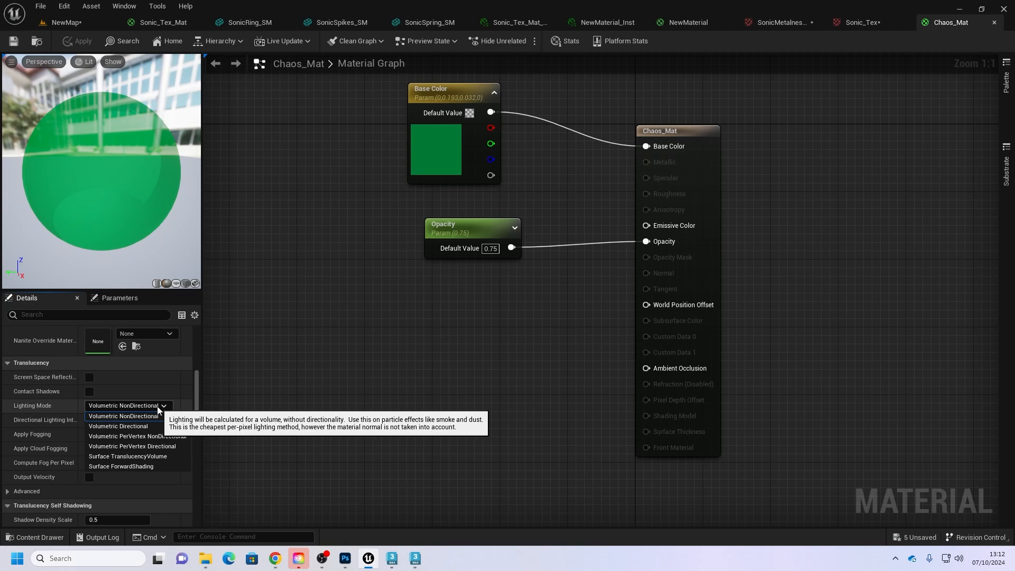
click(146, 466)
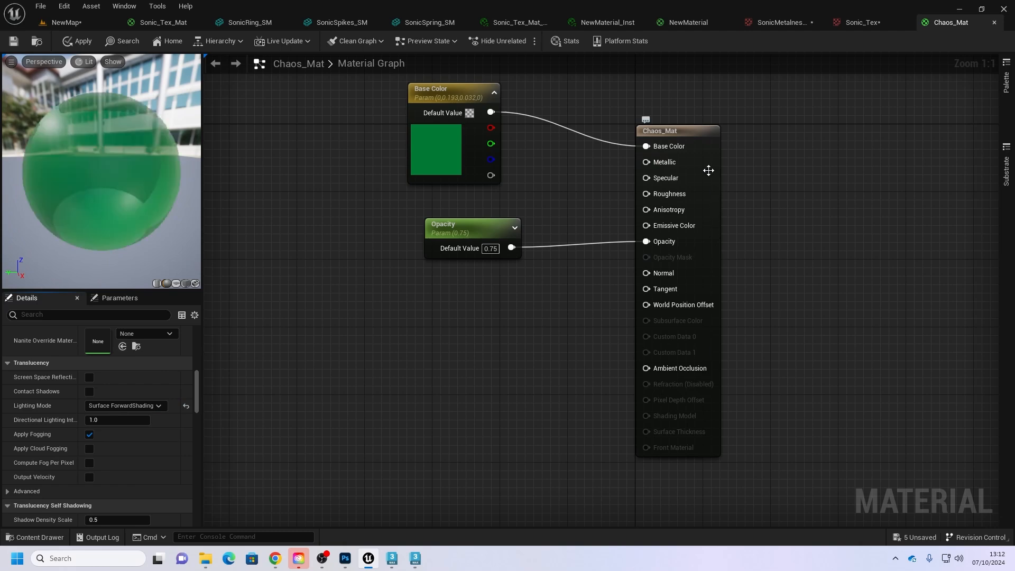
drag(118, 262, 197, 269)
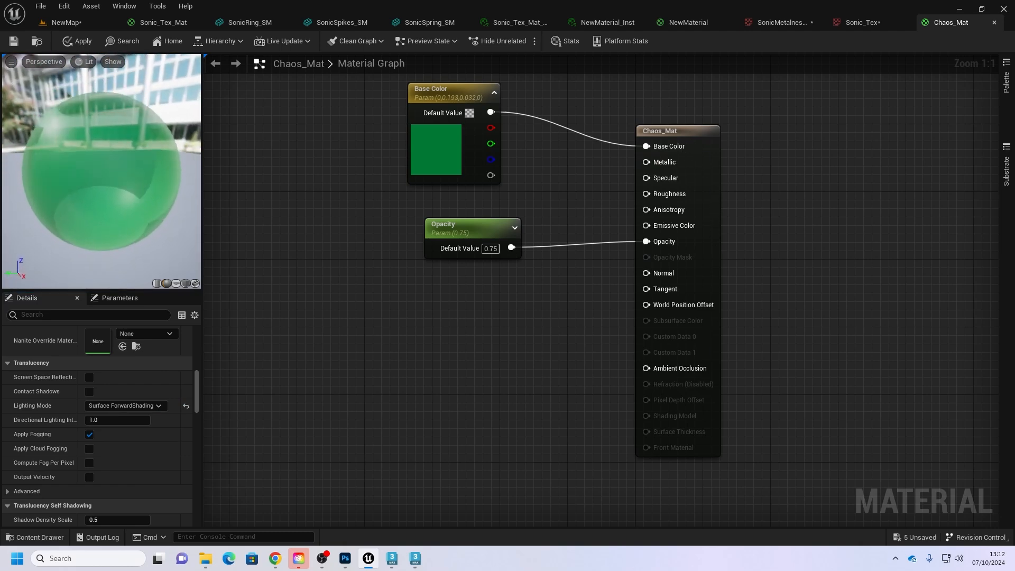
Step: Promote Roughness to a parameter with default 0.0, place its node between Base Color and Opacity, and inspect the preview sphere
drag(491, 226, 473, 268)
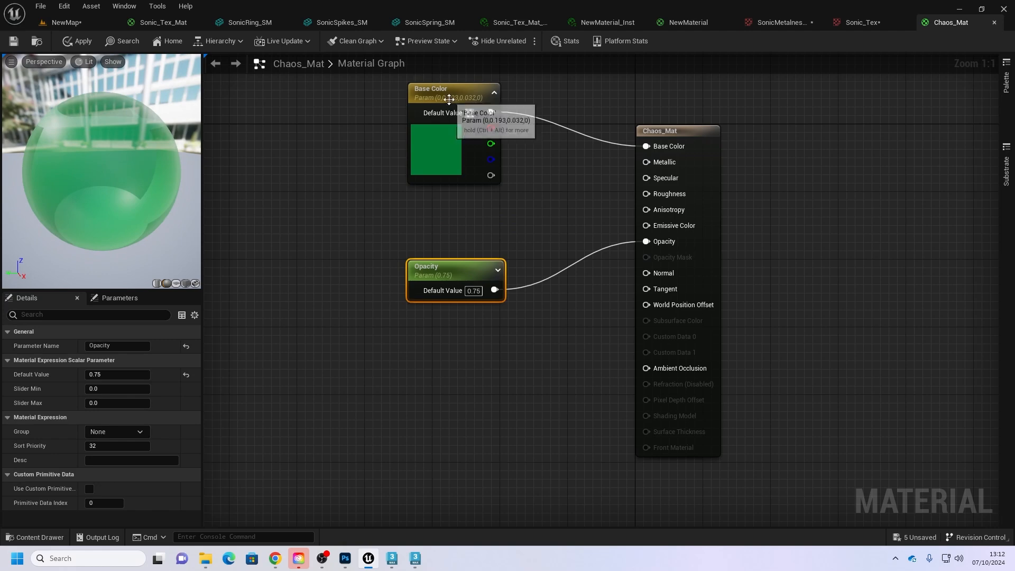
right_click(645, 194)
click(655, 213)
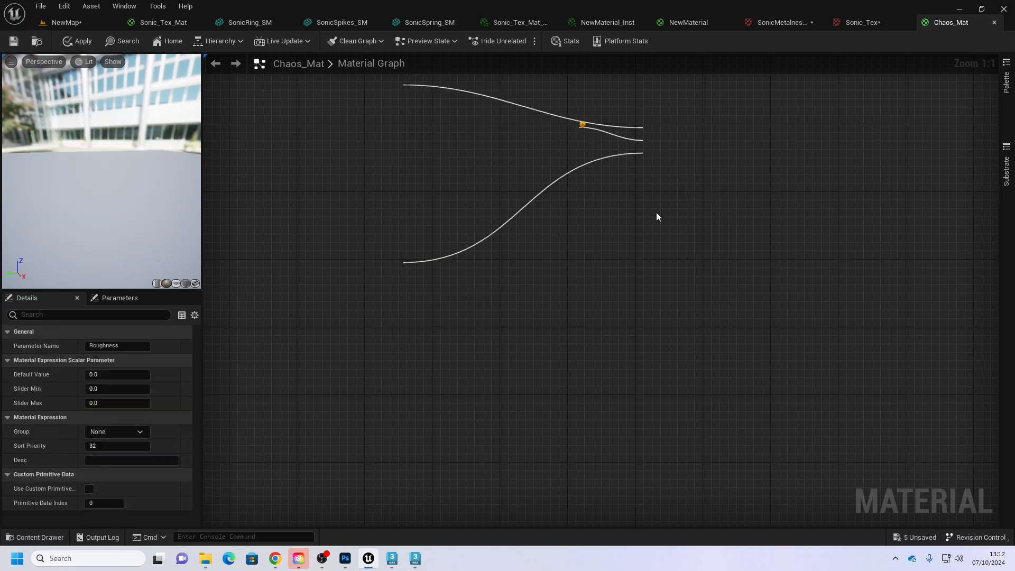
drag(534, 190, 531, 193)
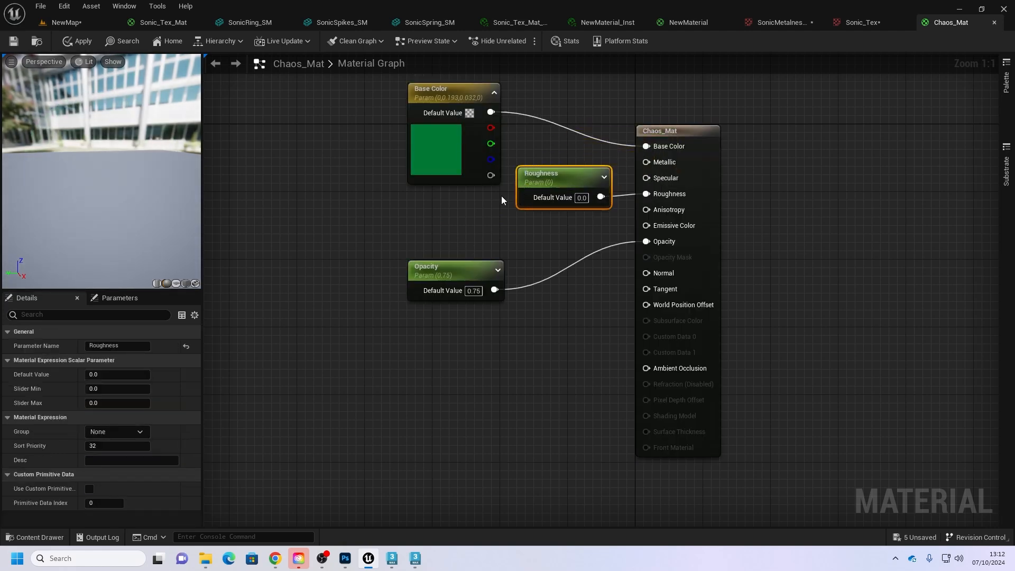
drag(111, 179, 195, 170)
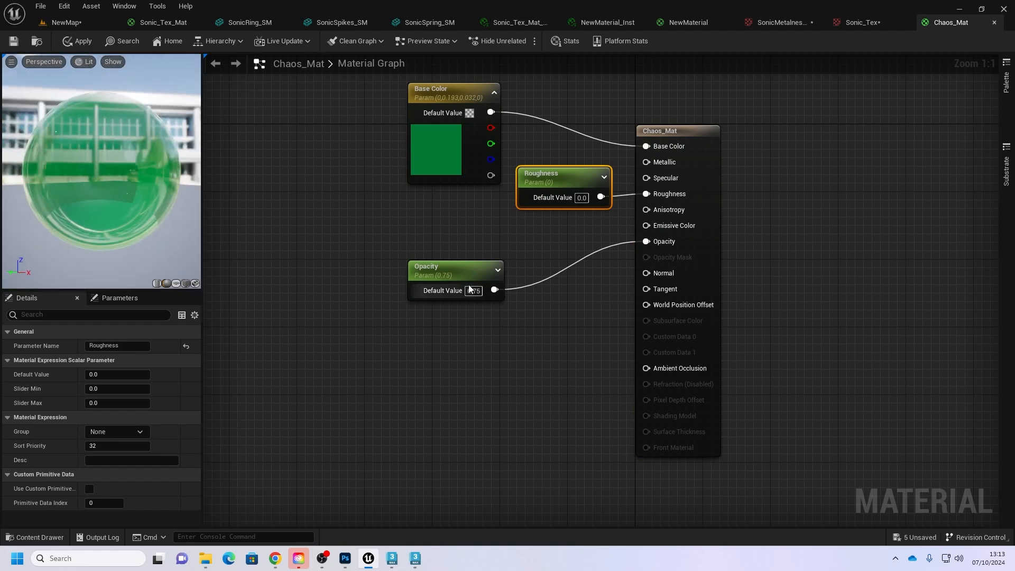
Step: Promote Metallic to a parameter and space out the material, Roughness and Opacity nodes so it sits above Roughness
drag(459, 267, 451, 301)
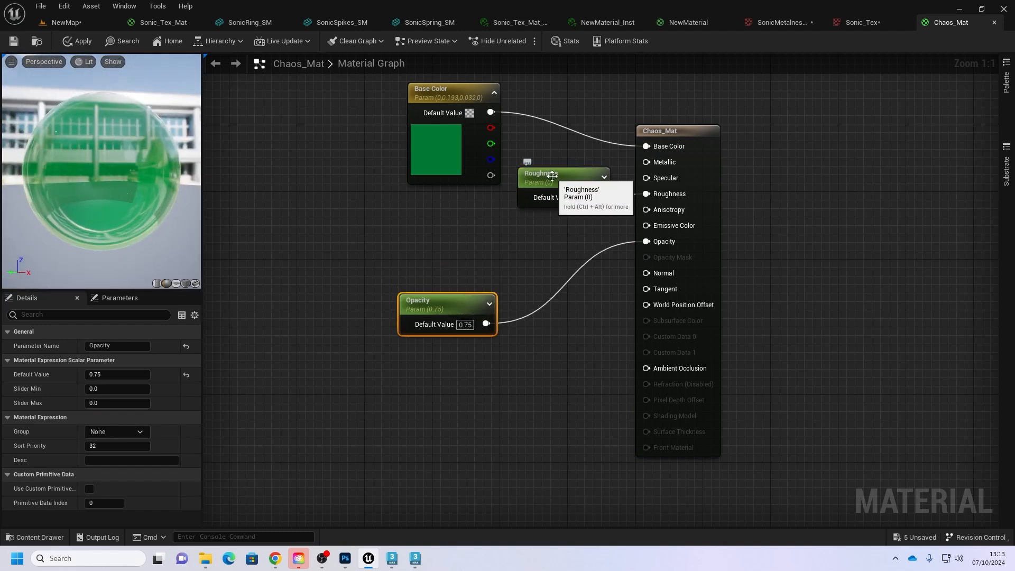
drag(695, 133, 746, 134)
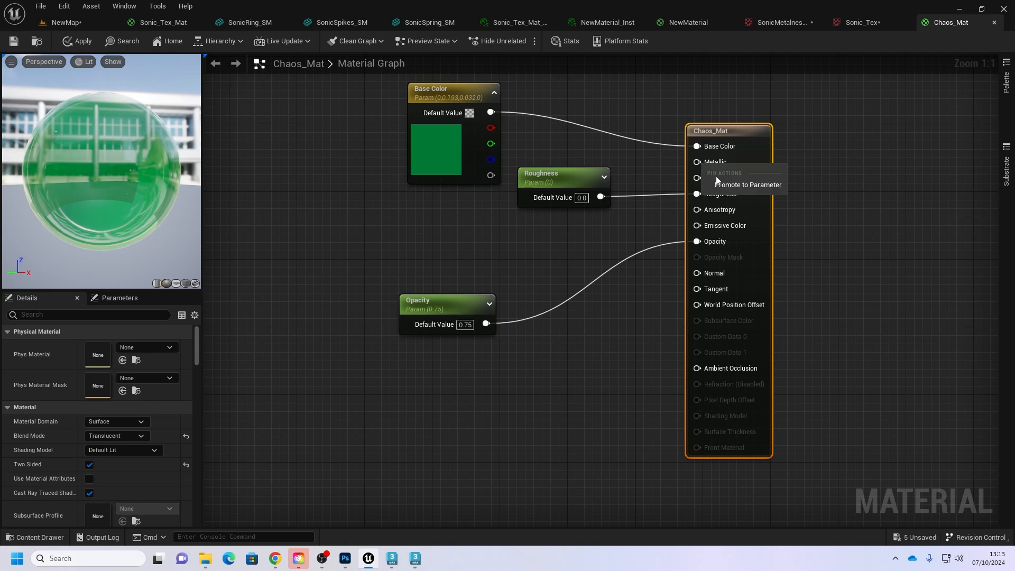
click(728, 184)
drag(548, 187, 529, 241)
drag(642, 127, 534, 154)
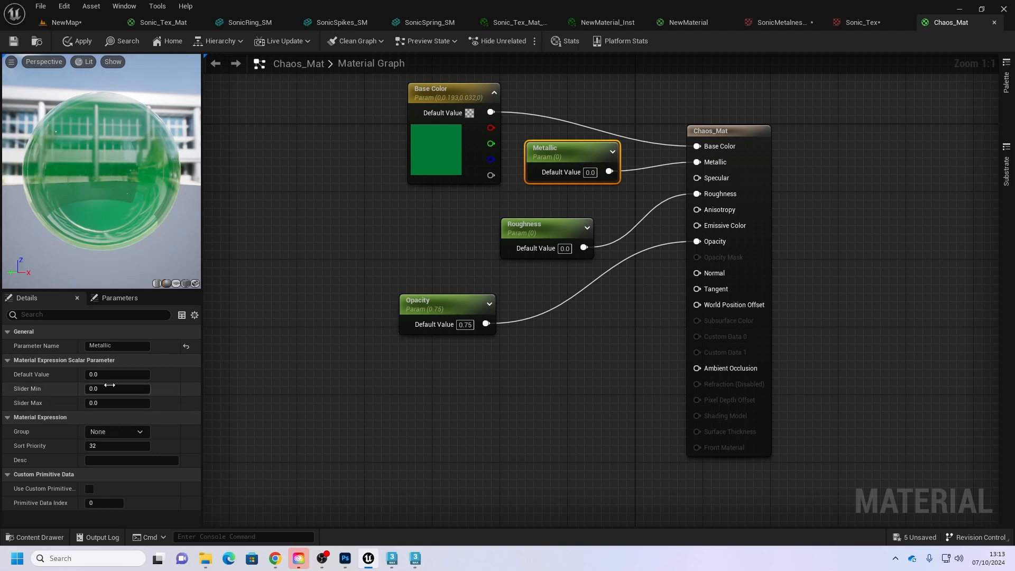
Step: Set the Metallic parameter's default value to 1.0 and inspect the reflections on the preview sphere
click(138, 375)
text(1)
key(Return)
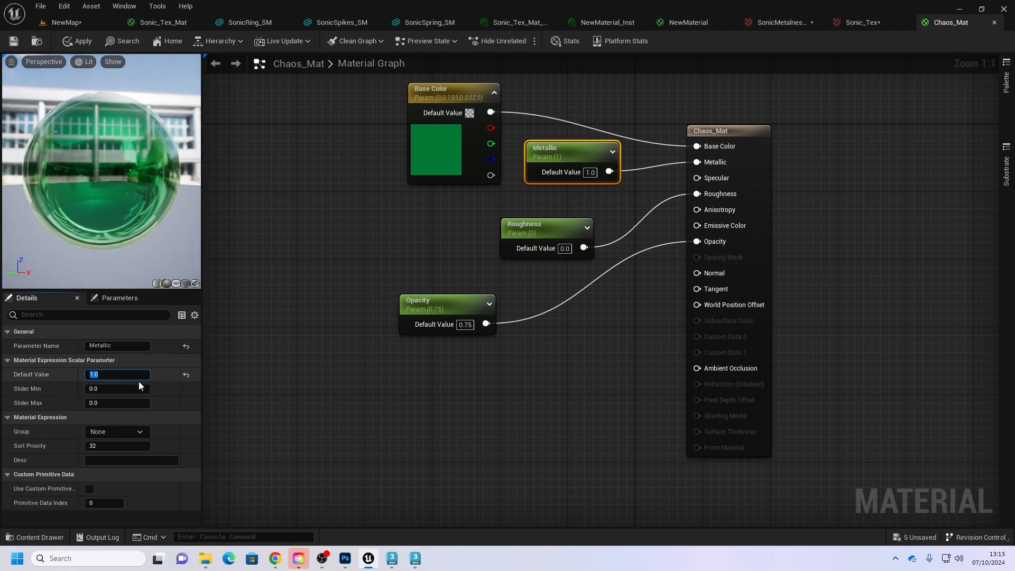
drag(97, 134, 169, 165)
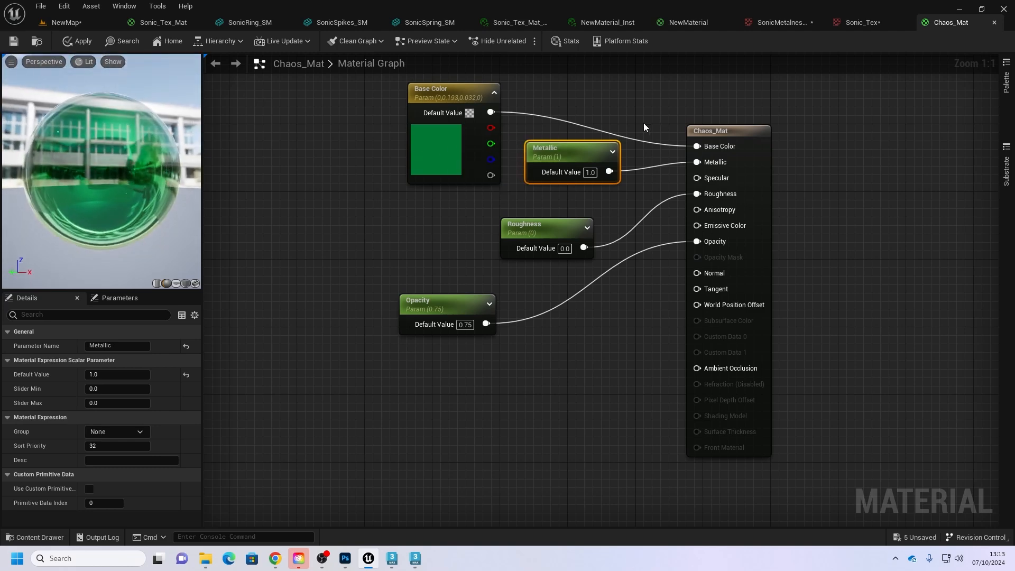
drag(96, 172, 144, 177)
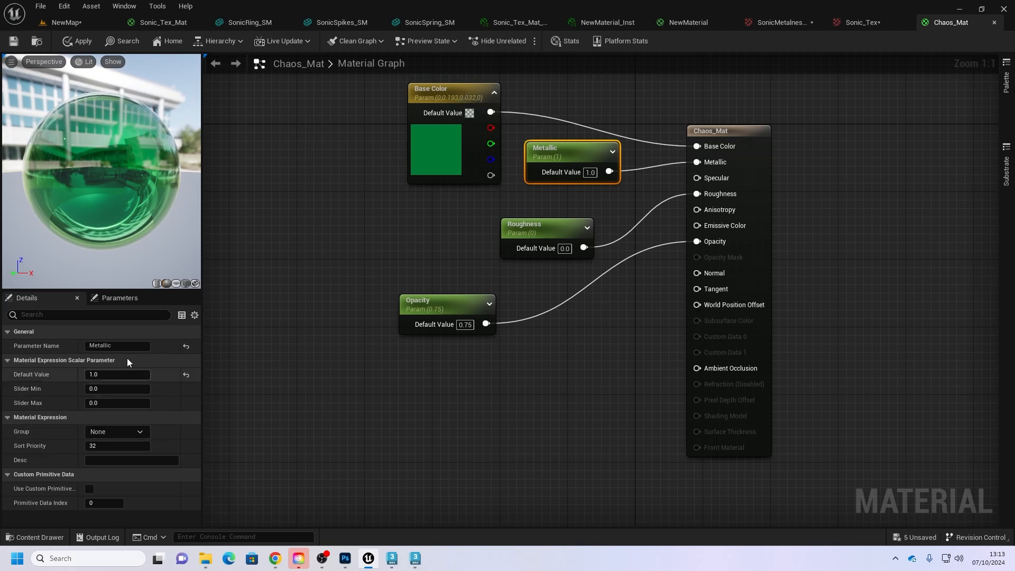
Step: Set Chaos_Mat's Refraction Method to Index Of Refraction
text(refr)
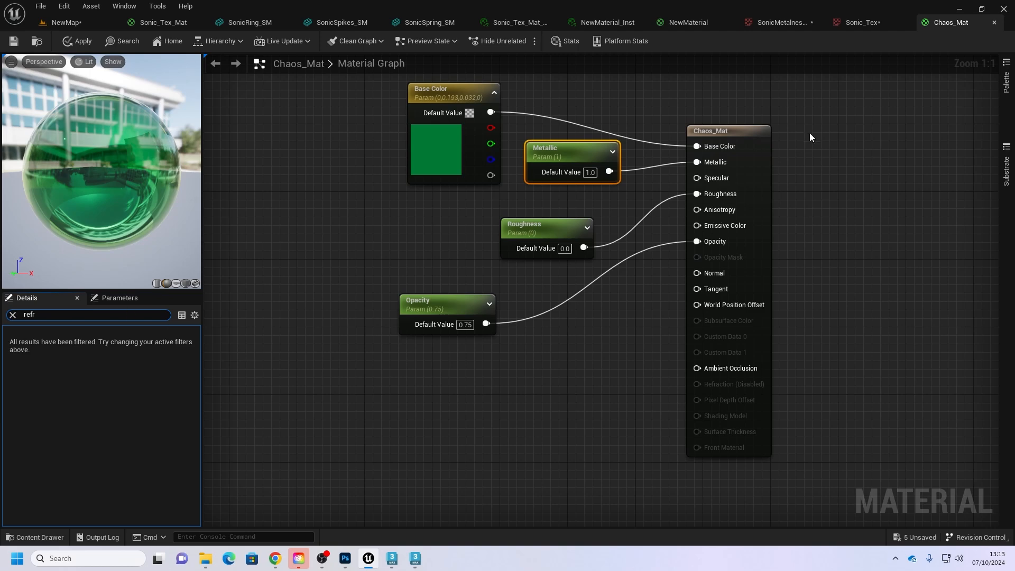
click(750, 132)
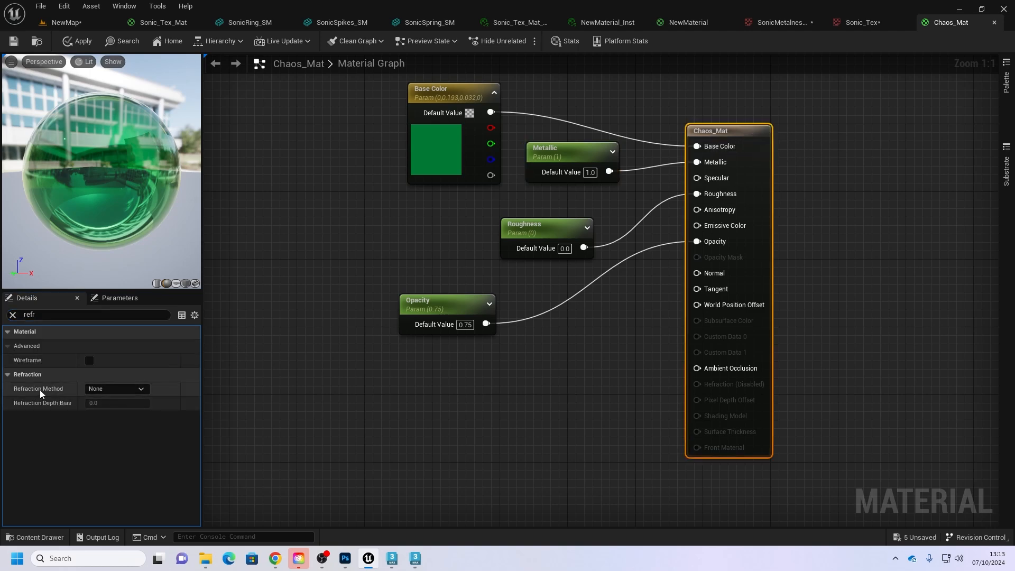
drag(138, 212, 92, 180)
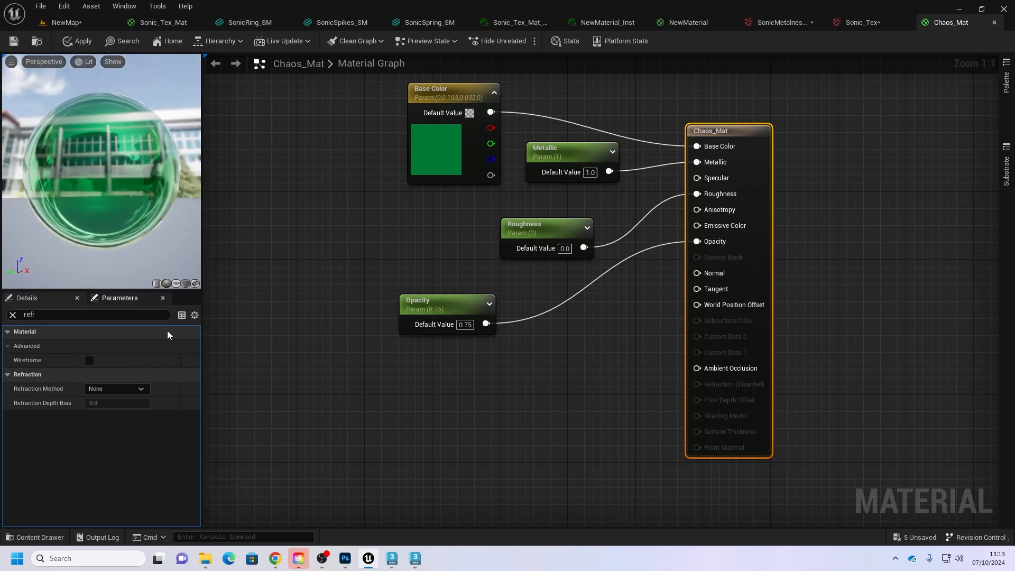
click(145, 392)
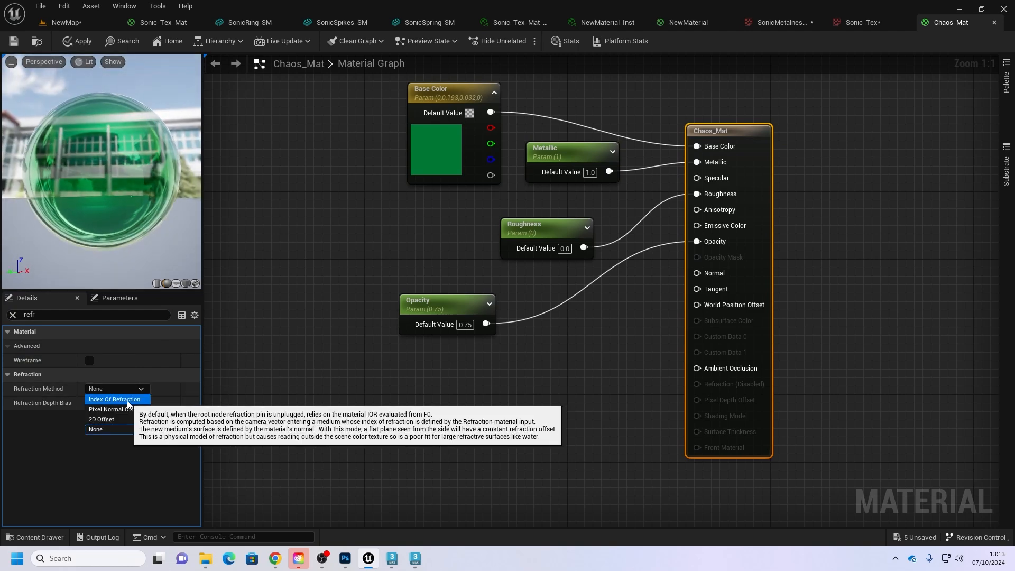
click(128, 400)
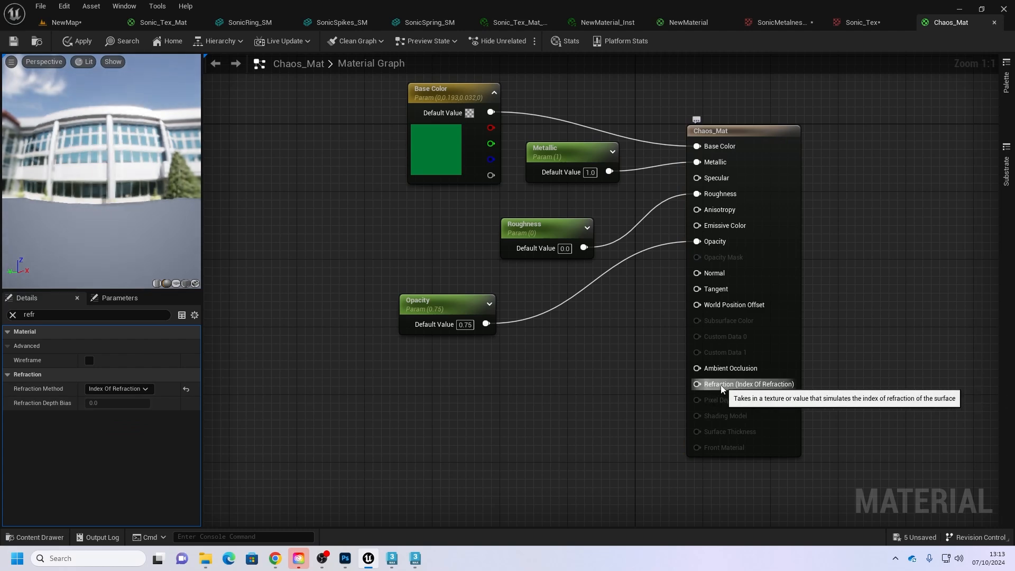
Step: Promote the Refraction (Index Of Refraction) input to a parameter, place its node below Opacity, and save Chaos_Mat
right_click(697, 385)
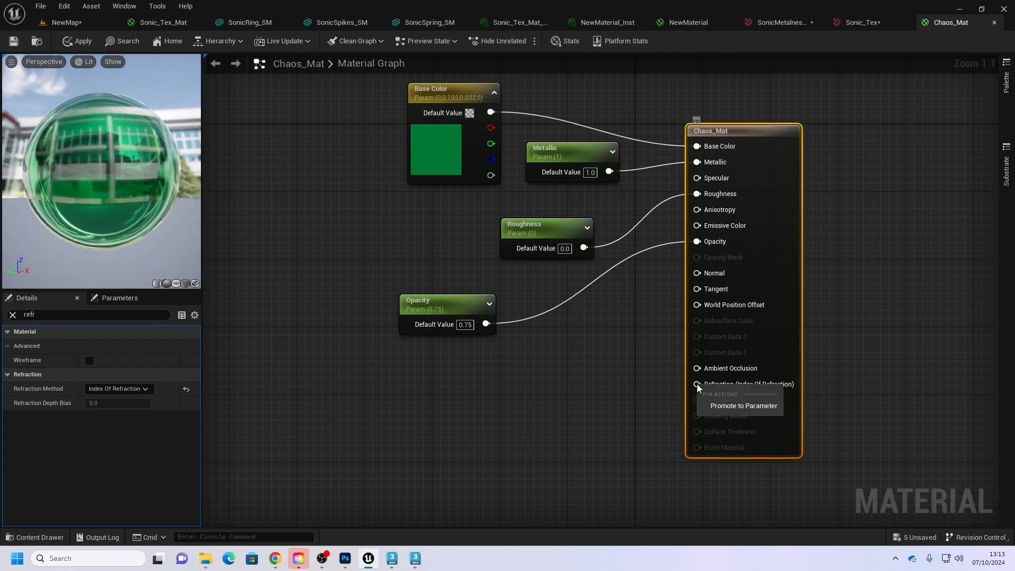
click(722, 406)
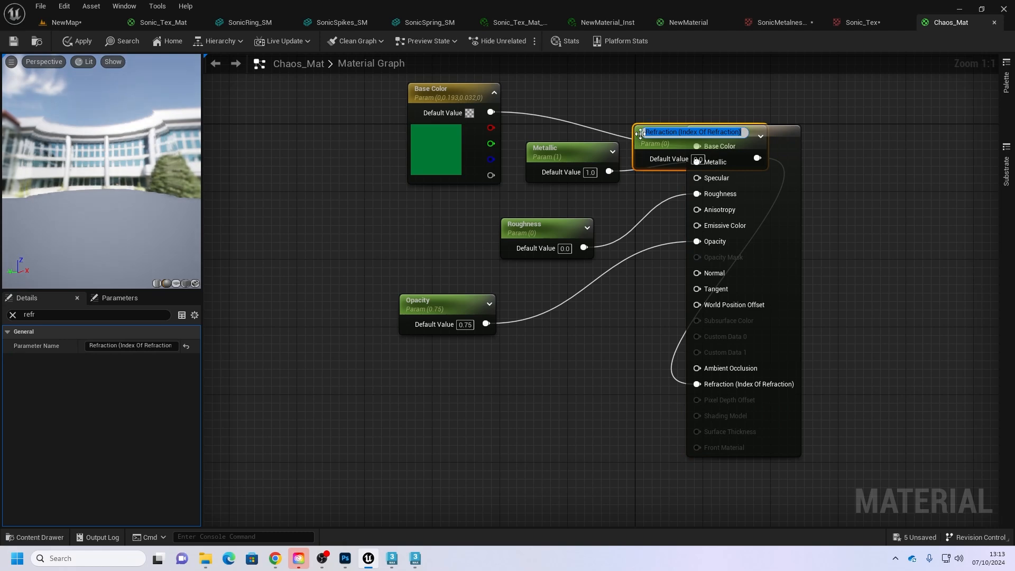
drag(645, 137, 519, 365)
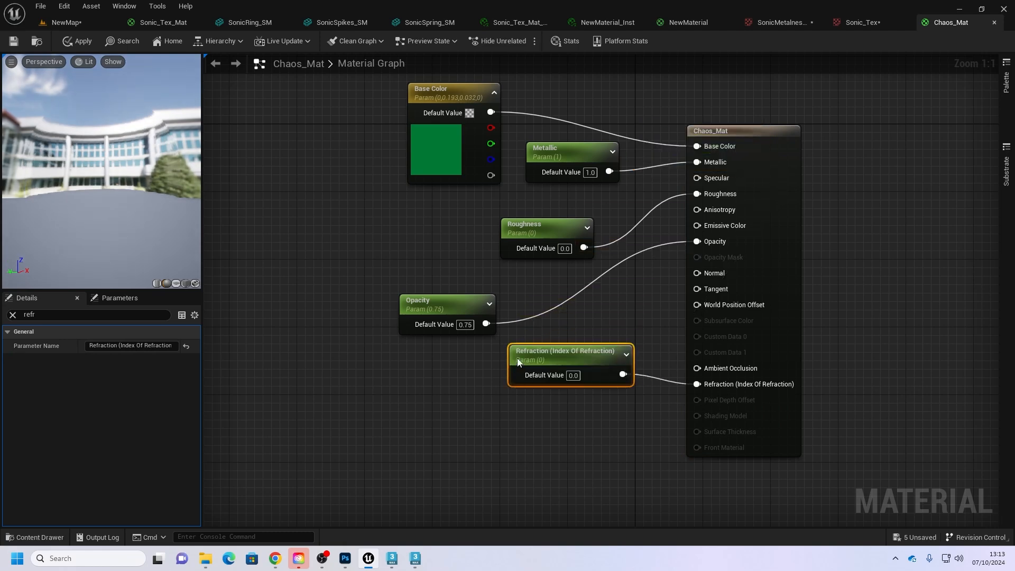
click(573, 384)
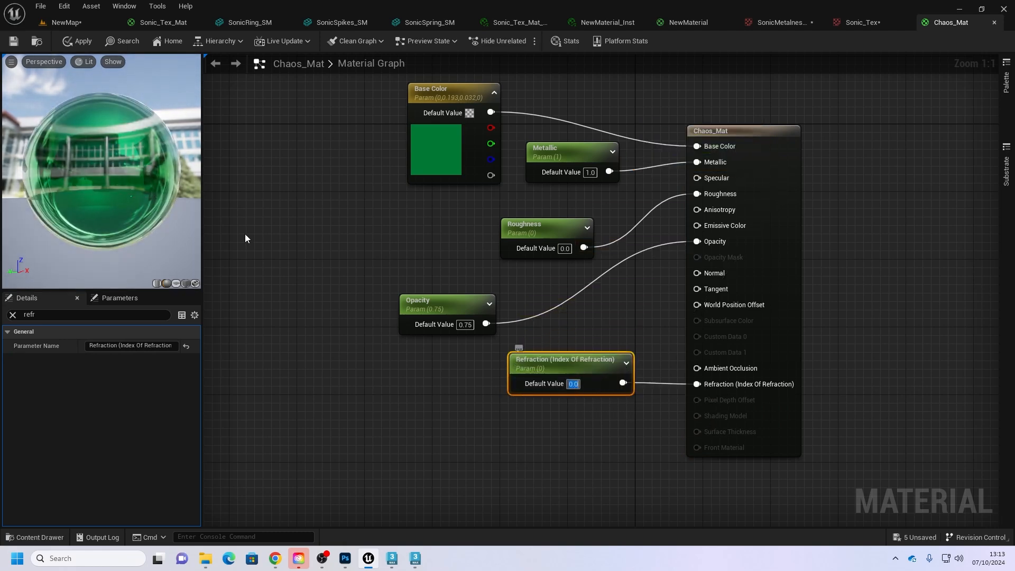
drag(132, 190, 41, 126)
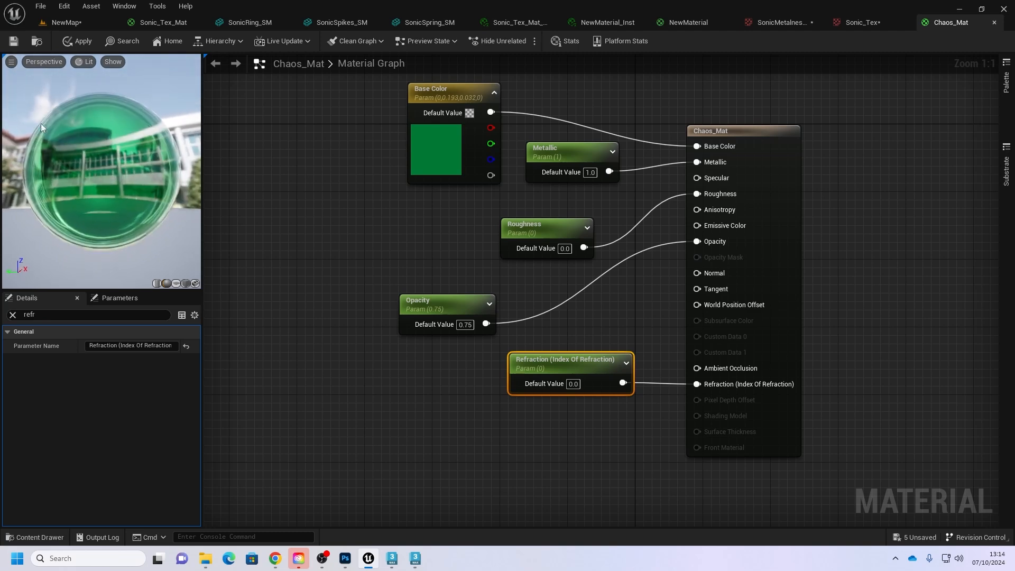
click(14, 41)
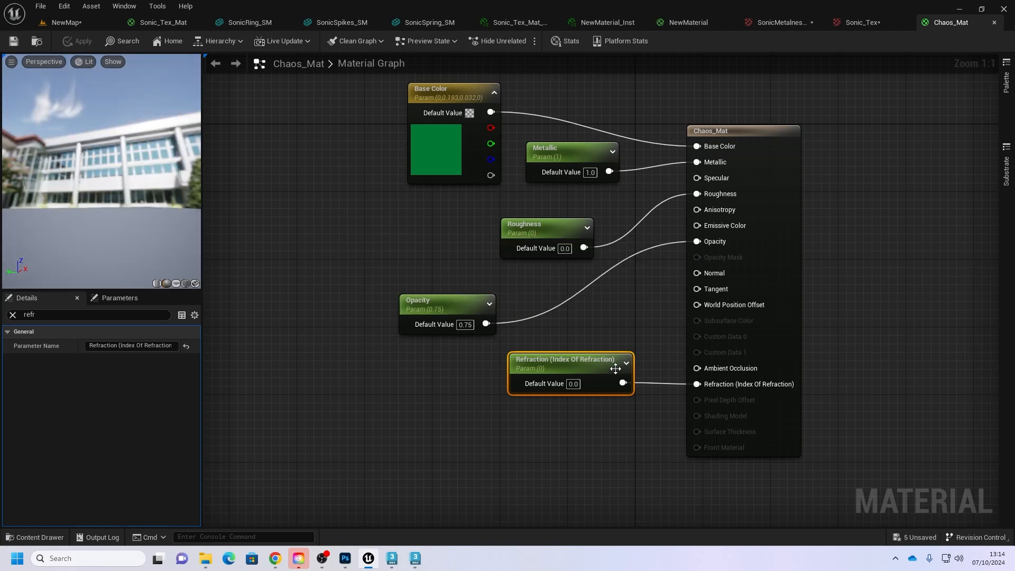
Step: Examine the large gem with the updated Chaos_Mat in the NewMap level
click(63, 22)
right_drag(490, 189, 508, 154)
right_drag(378, 217, 638, 76)
right_drag(500, 186, 504, 209)
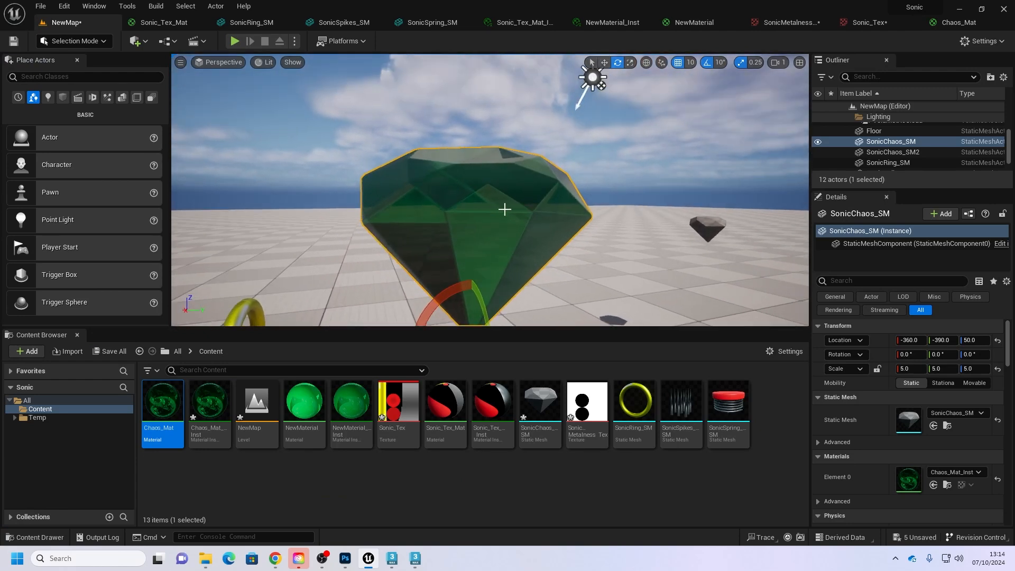
Step: Open the Chaos_Mat_Inst material instance and use the SonicChaos_SM gem as its preview mesh, framed in the preview
drag(230, 405, 429, 248)
double_click(212, 409)
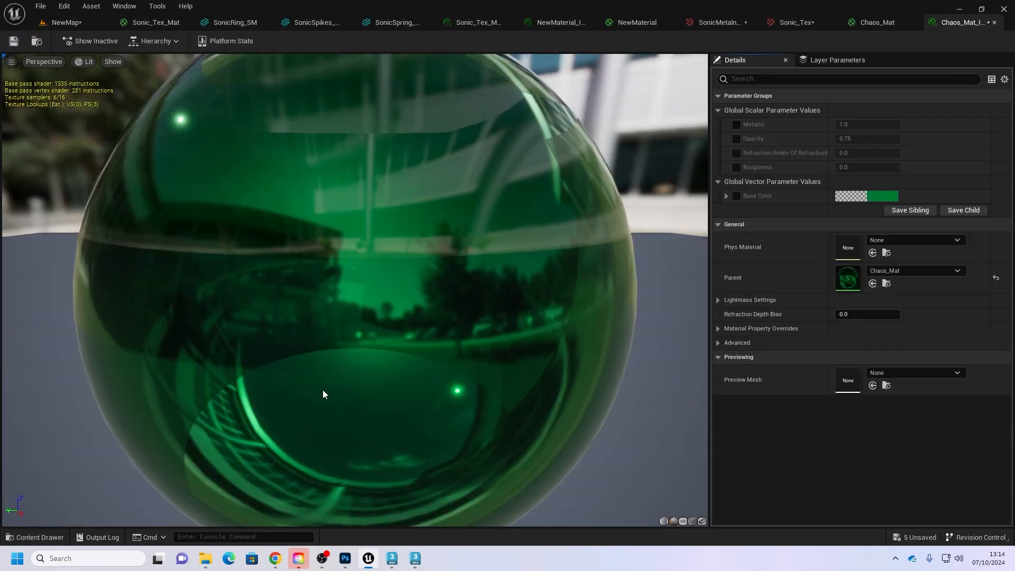
click(58, 22)
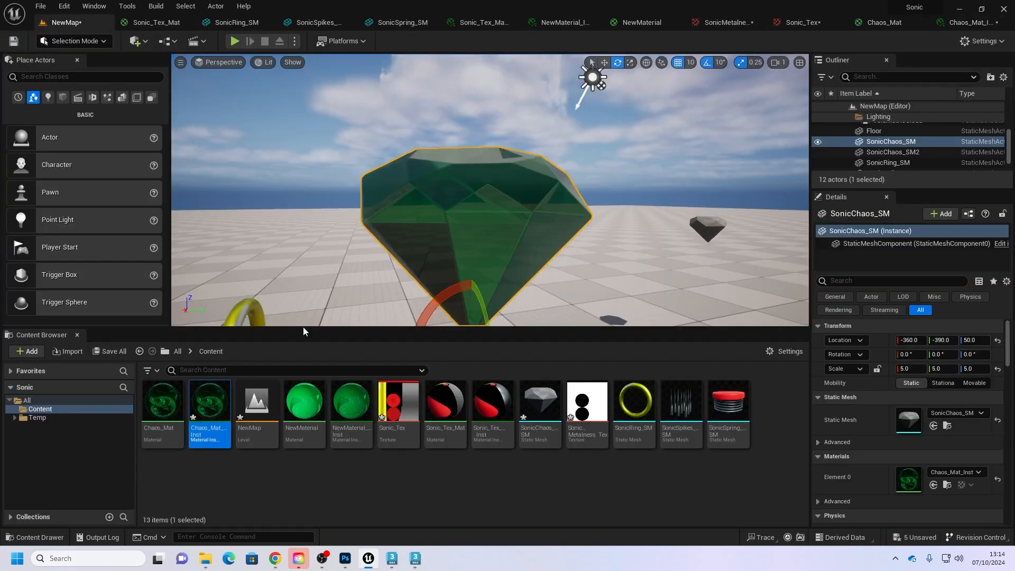
click(537, 414)
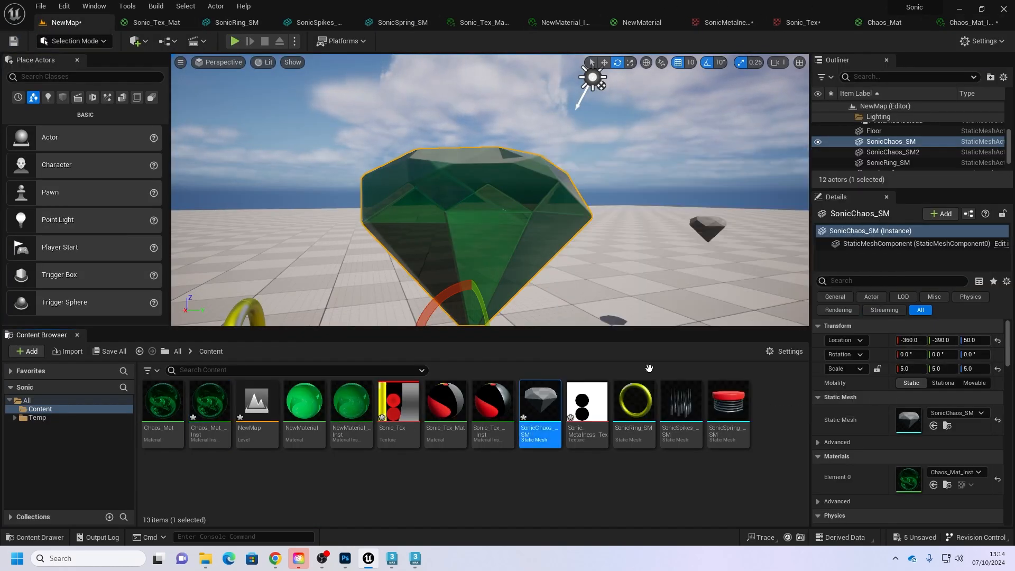
click(963, 22)
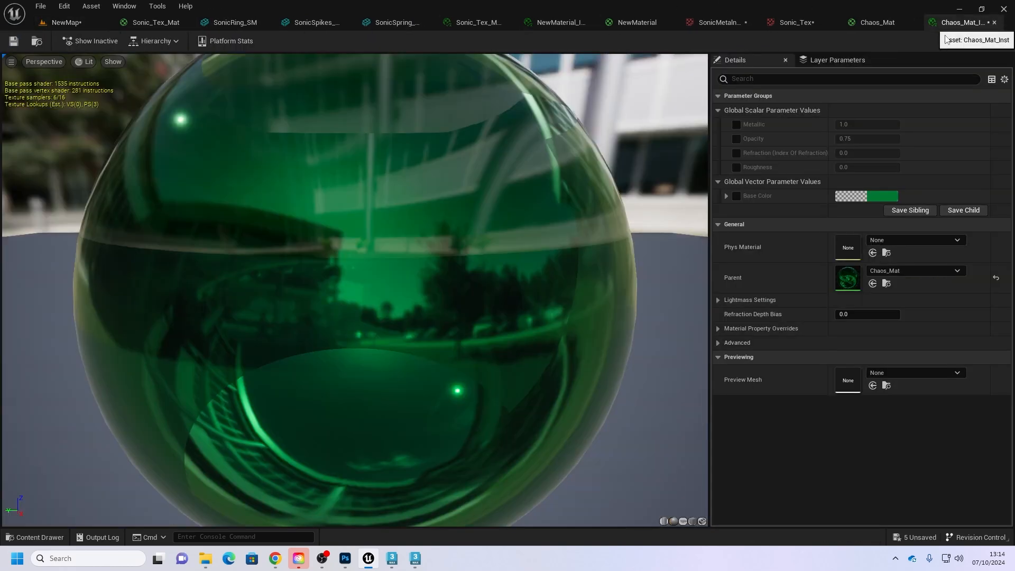
click(702, 521)
mouse_move(373, 307)
mouse_down()
mouse_move(371, 265)
mouse_move(369, 304)
mouse_up()
right_drag(369, 303, 369, 343)
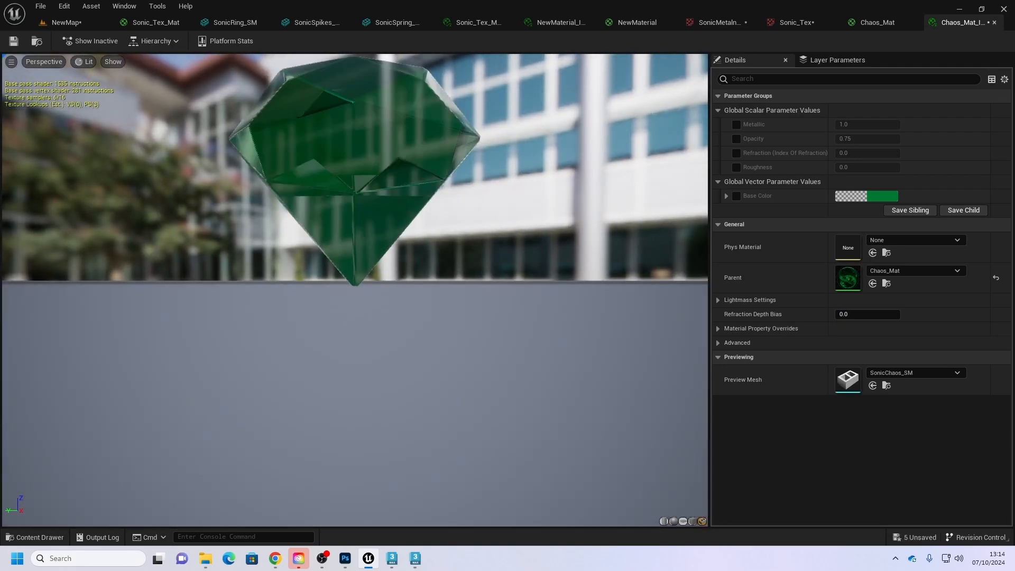
middle_drag(369, 303, 350, 439)
mouse_move(369, 303)
mouse_down()
mouse_move(401, 312)
mouse_move(369, 303)
mouse_up()
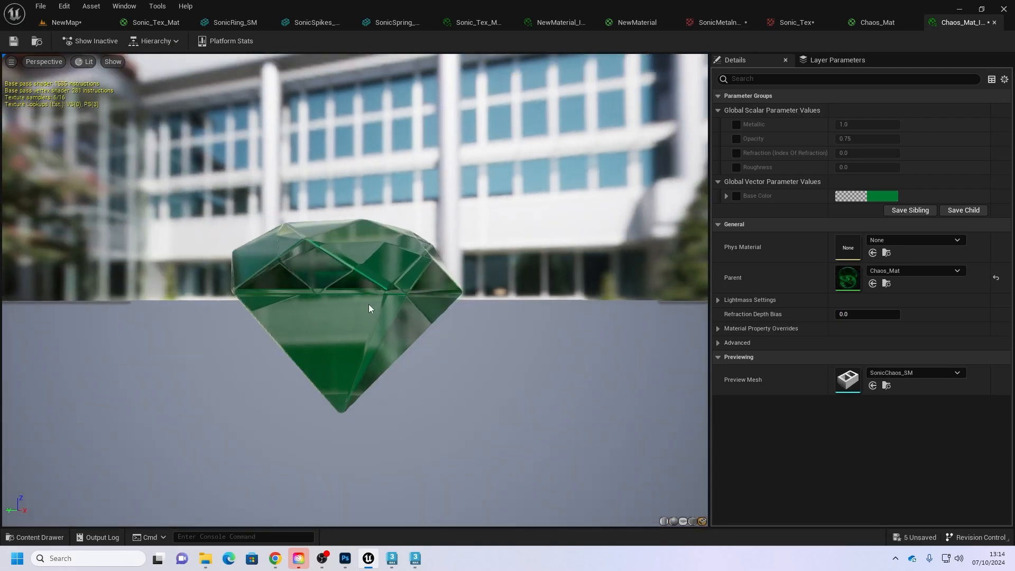
Step: Enable the Metallic, Opacity, Refraction and Roughness overrides in Chaos_Mat_Inst and raise Opacity to about 0.9
click(736, 124)
click(736, 139)
click(737, 153)
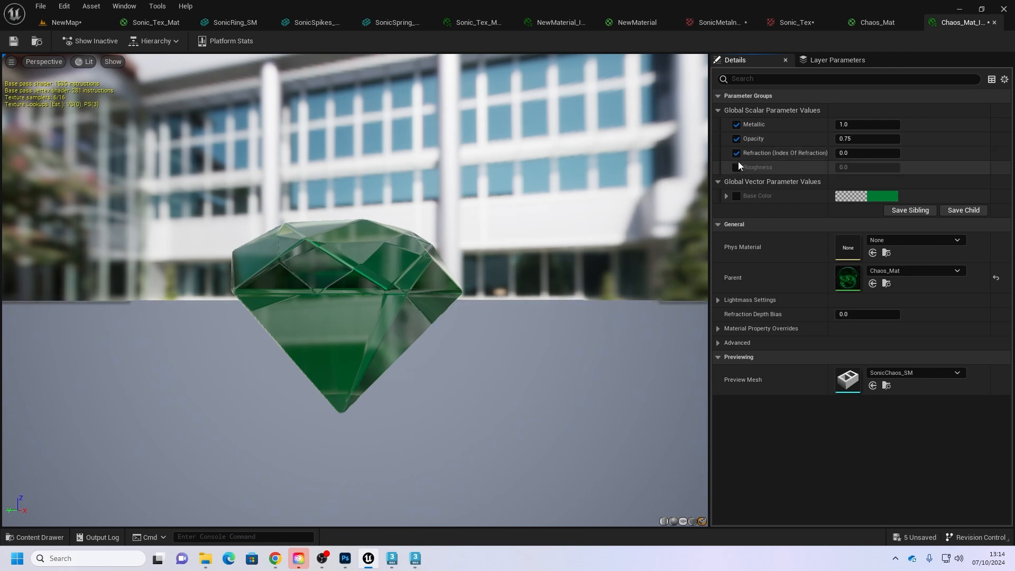
click(737, 167)
drag(854, 138, 880, 139)
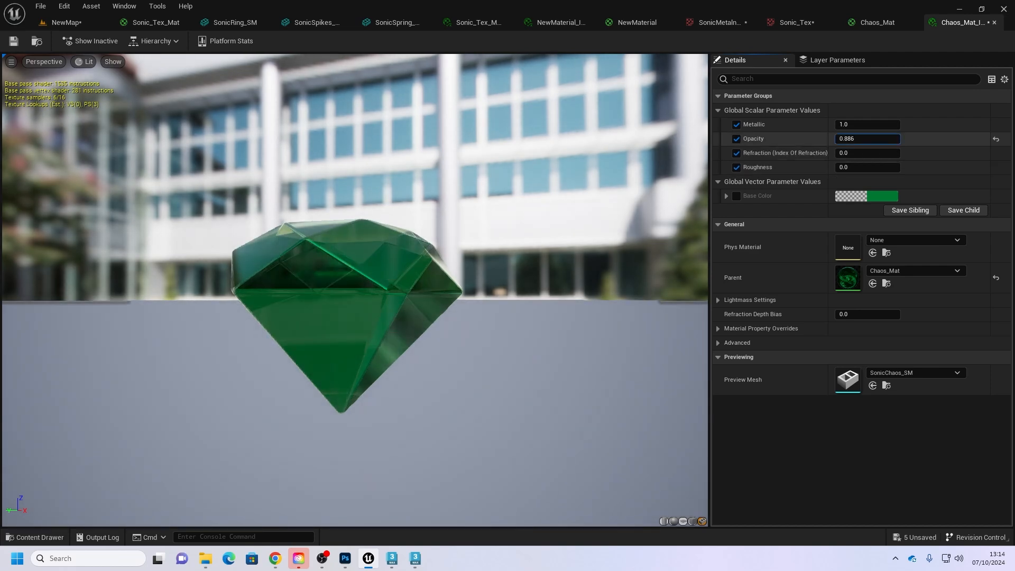
Step: Override the instance's Base Color with a lighter green, hex sRGB 4A915200
click(866, 195)
drag(719, 264, 691, 320)
drag(801, 320, 803, 311)
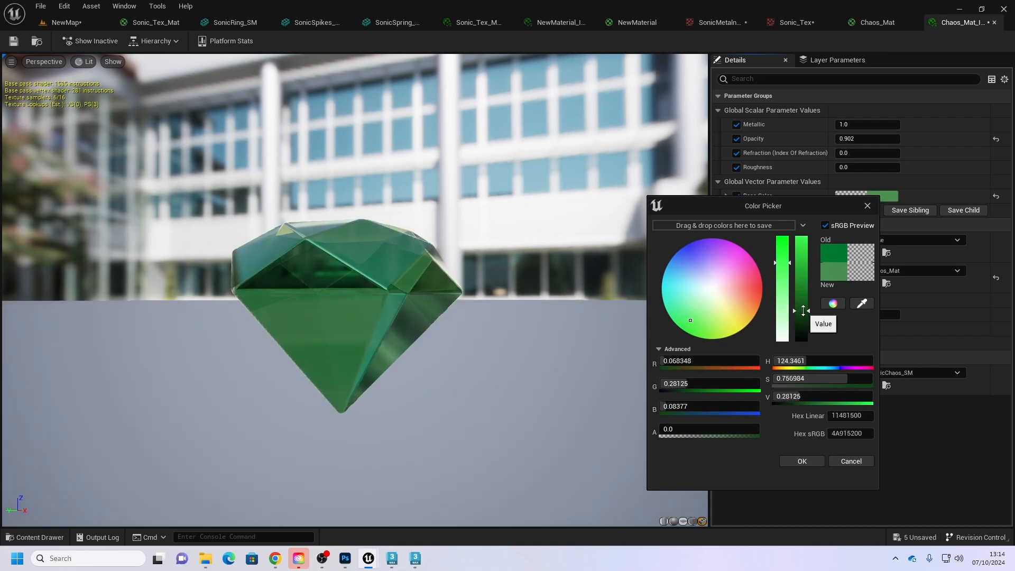
click(801, 461)
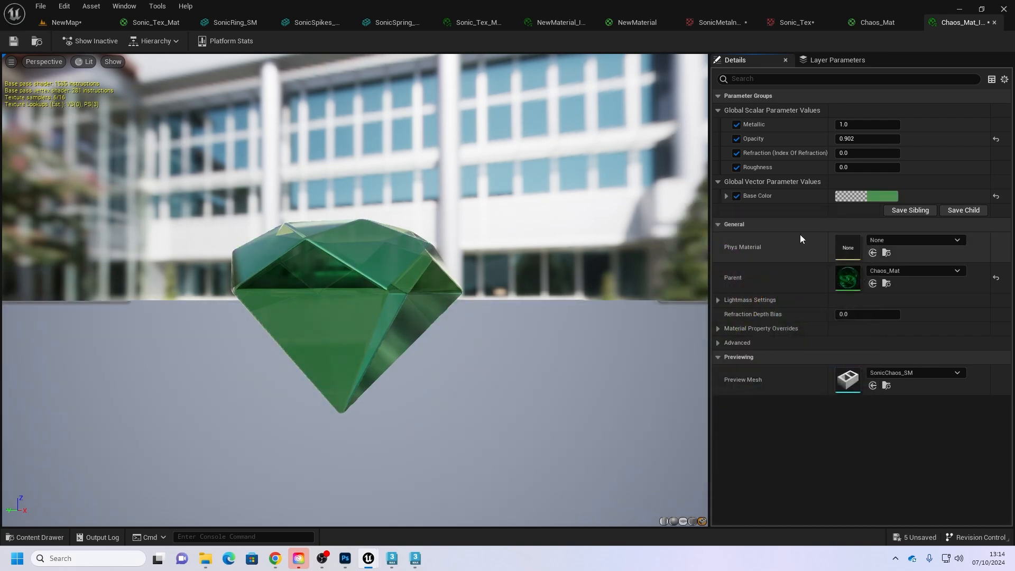
Step: Try a Refraction value of 1.0, set it to 1.5, and inspect the gem from different angles
click(853, 153)
drag(421, 323, 392, 322)
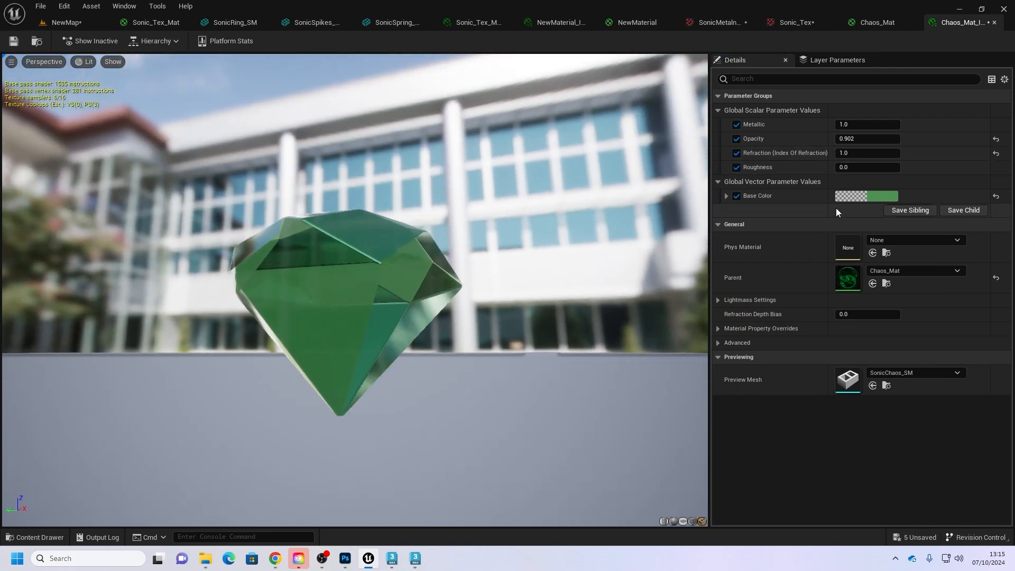
click(862, 152)
text(1.5)
key(Return)
drag(538, 236, 478, 325)
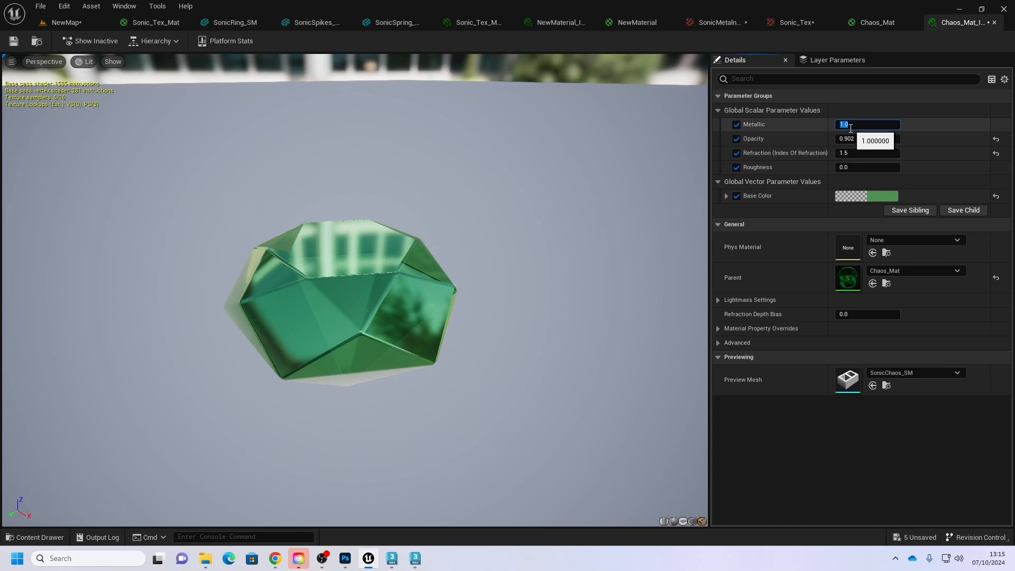
Step: Try Metallic at 0.0 on the gem, then restore it to 1.0 to compare the look
key(Return)
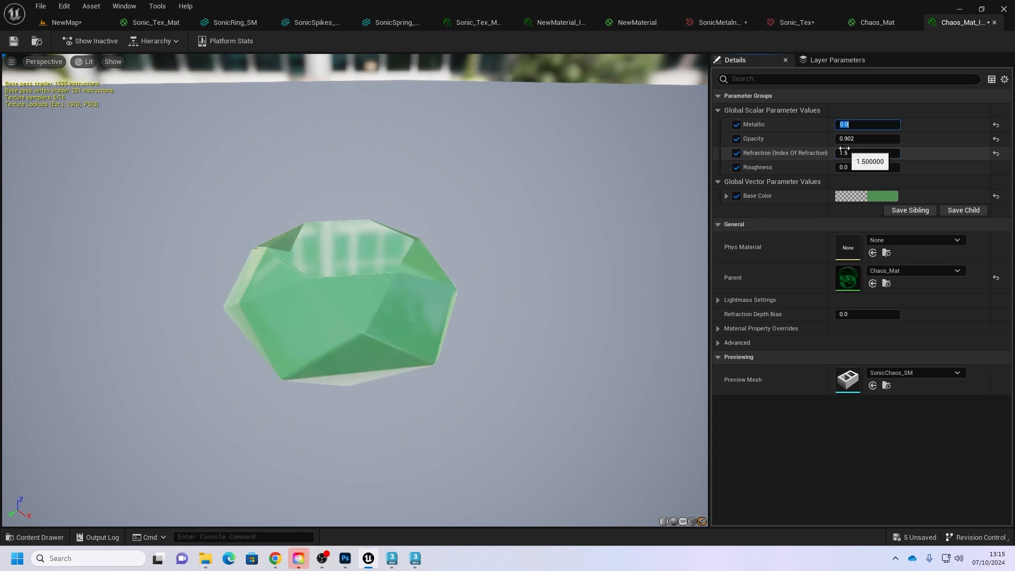
drag(408, 283, 718, 182)
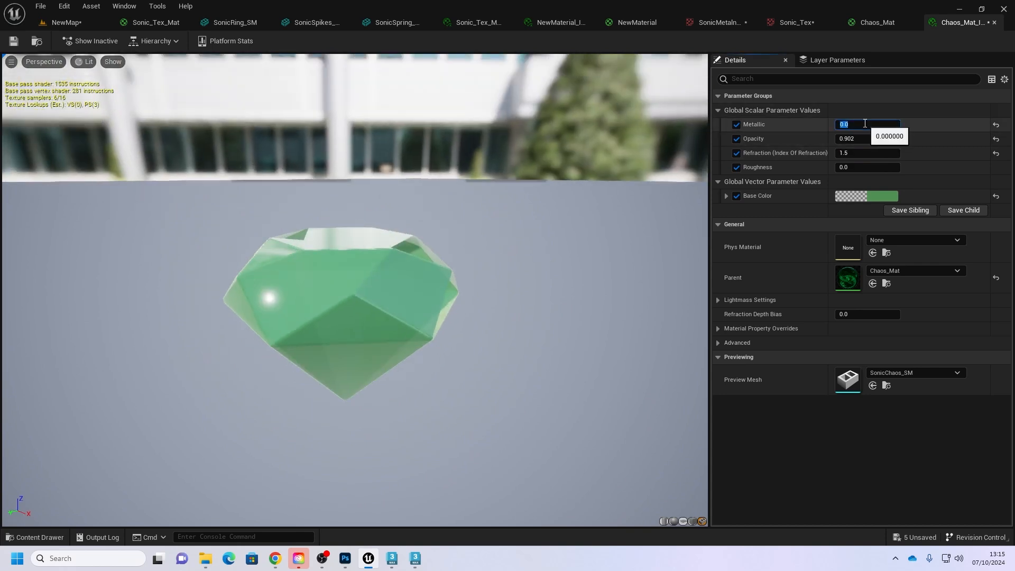
key(Return)
drag(351, 255, 335, 240)
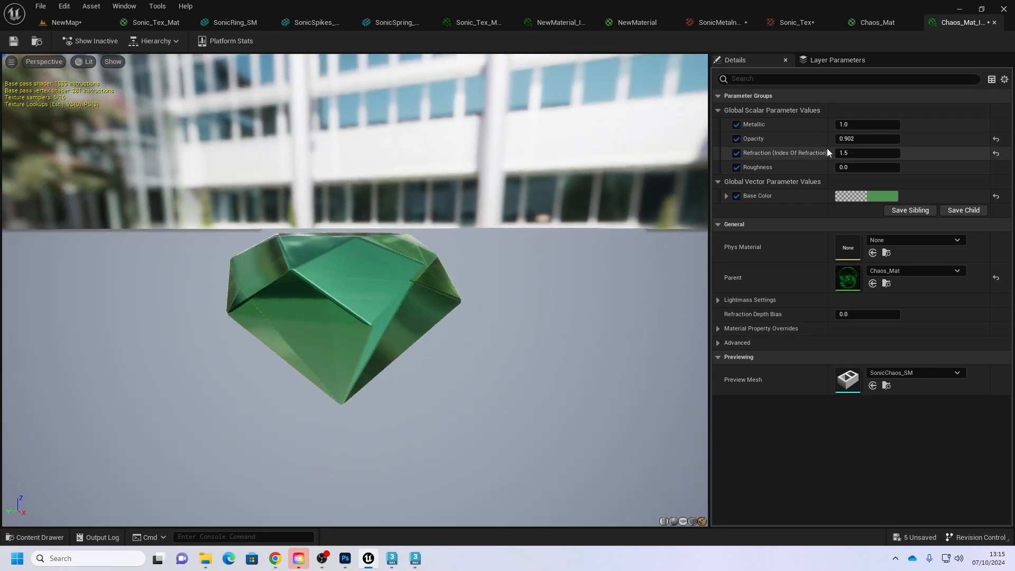
Step: Save Chaos_Mat_Inst and return to the NewMap level
mouse_move(381, 309)
mouse_down()
mouse_move(370, 296)
mouse_move(359, 317)
mouse_move(381, 309)
mouse_up()
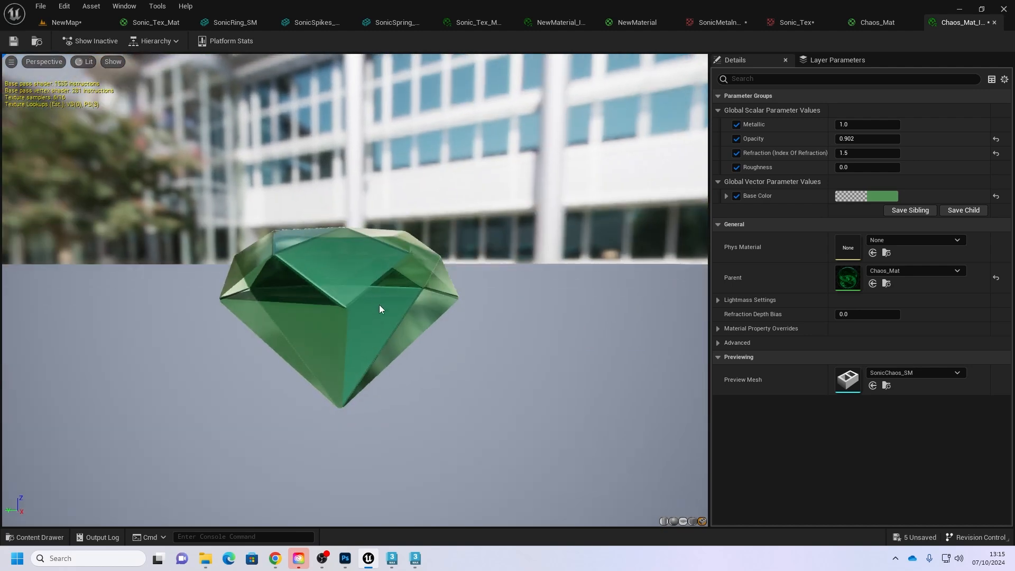
click(13, 42)
click(63, 23)
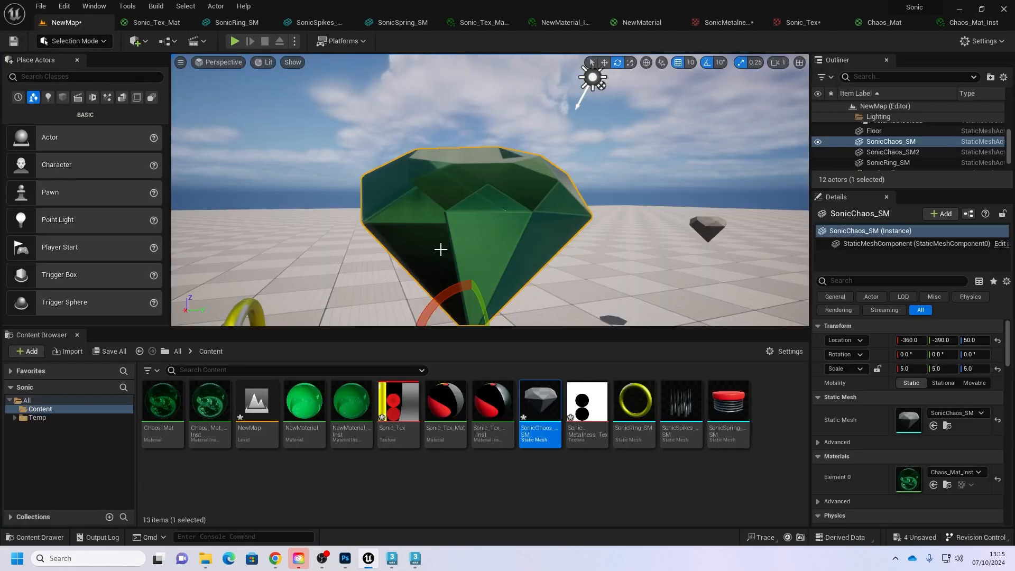
Step: Rotate the large SonicChaos_SM gem 60 degrees about its Z axis and check its facets
right_drag(417, 247, 544, 264)
key(s)
key(w)
key(e)
key(s)
drag(320, 308, 452, 296)
right_drag(452, 254, 312, 246)
key(w)
key(s)
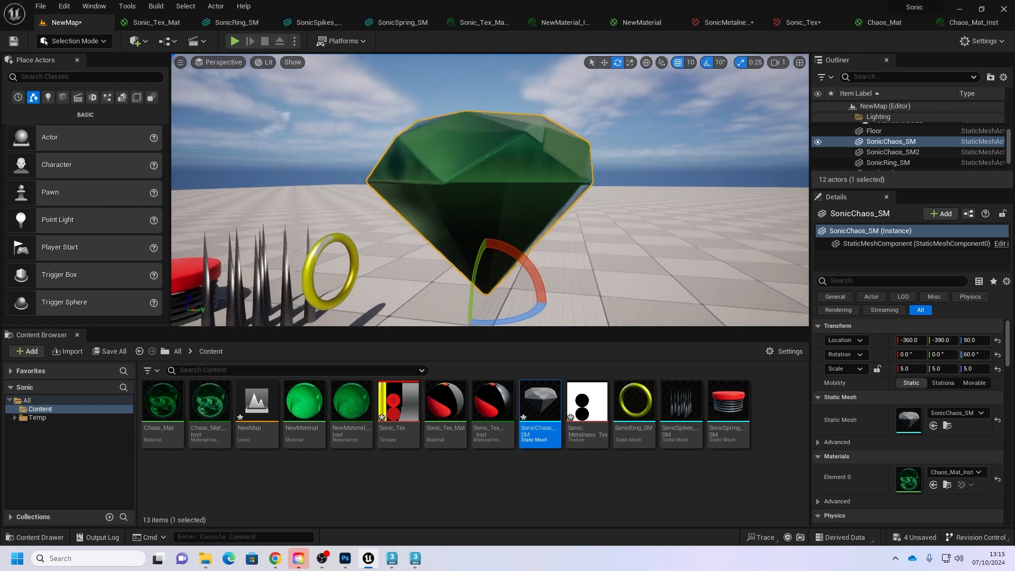
Step: Examine the green gem alongside the spring, spikes and ring in the level
right_drag(620, 233, 620, 233)
key(s)
right_drag(487, 158, 487, 190)
key(a)
key(s)
key(e)
right_drag(502, 238, 536, 228)
key(d)
key(w)
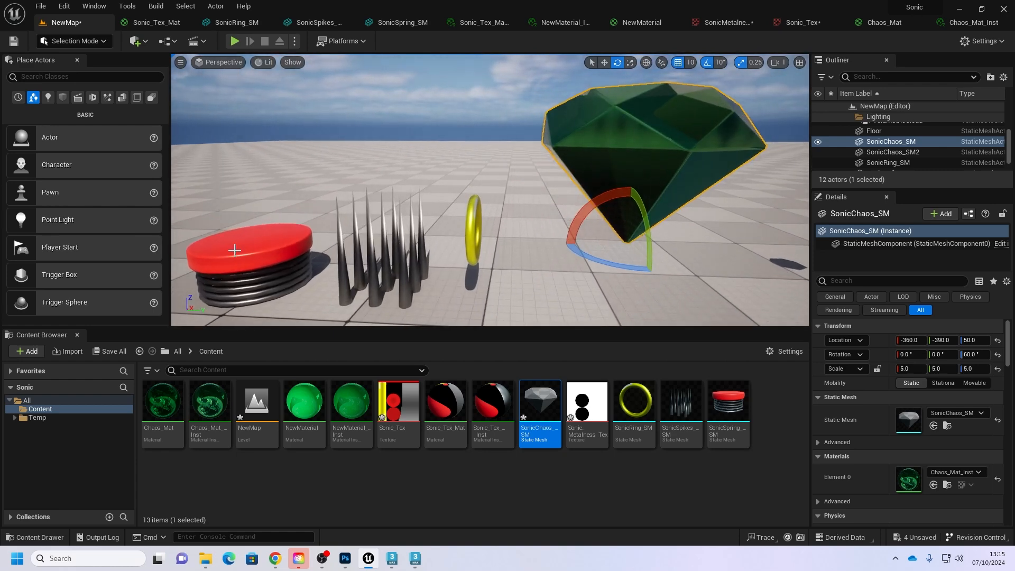
Step: Try tilting the SonicRing_SM ring by 10 degrees about its X axis and view it beside the other props
click(471, 215)
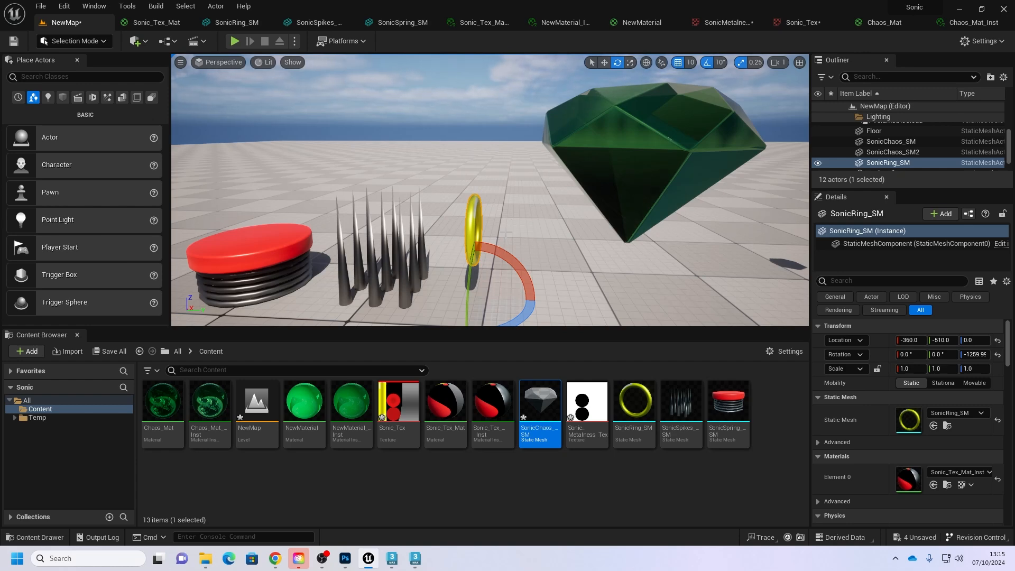
middle_drag(506, 232, 529, 285)
mouse_move(506, 233)
mouse_down()
mouse_move(500, 216)
mouse_move(509, 228)
mouse_up()
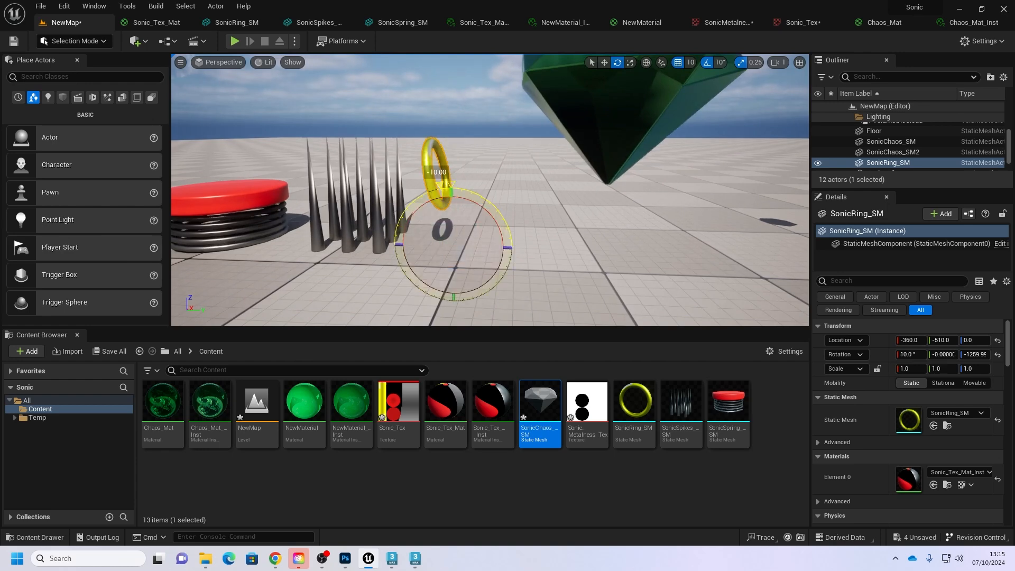
right_drag(504, 228, 533, 232)
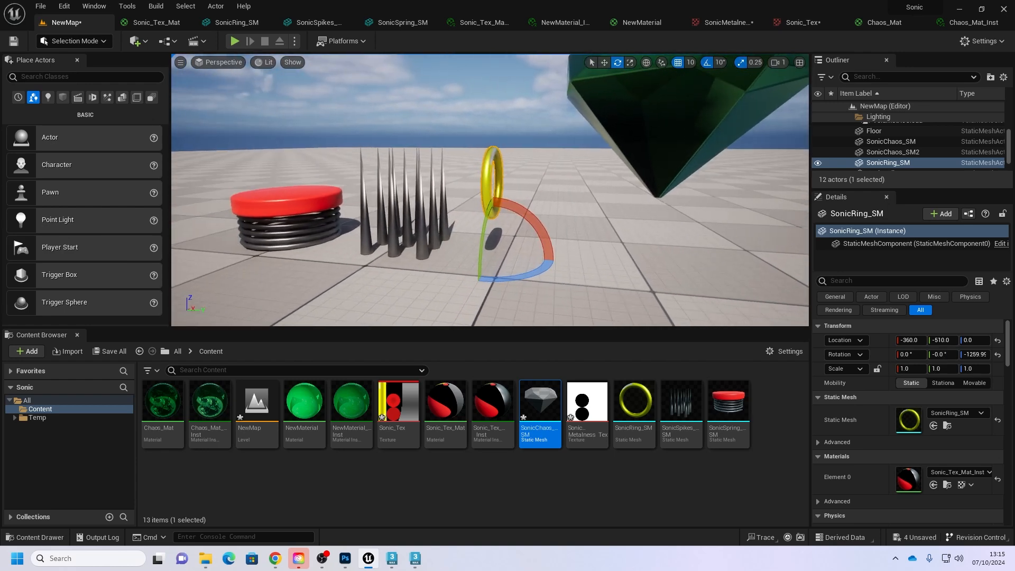
middle_drag(543, 232, 587, 176)
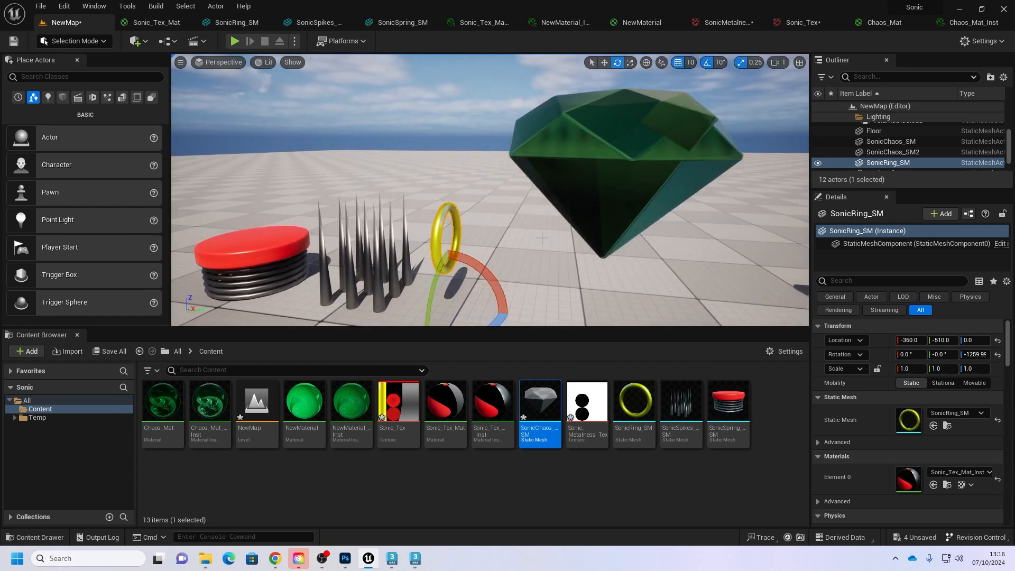